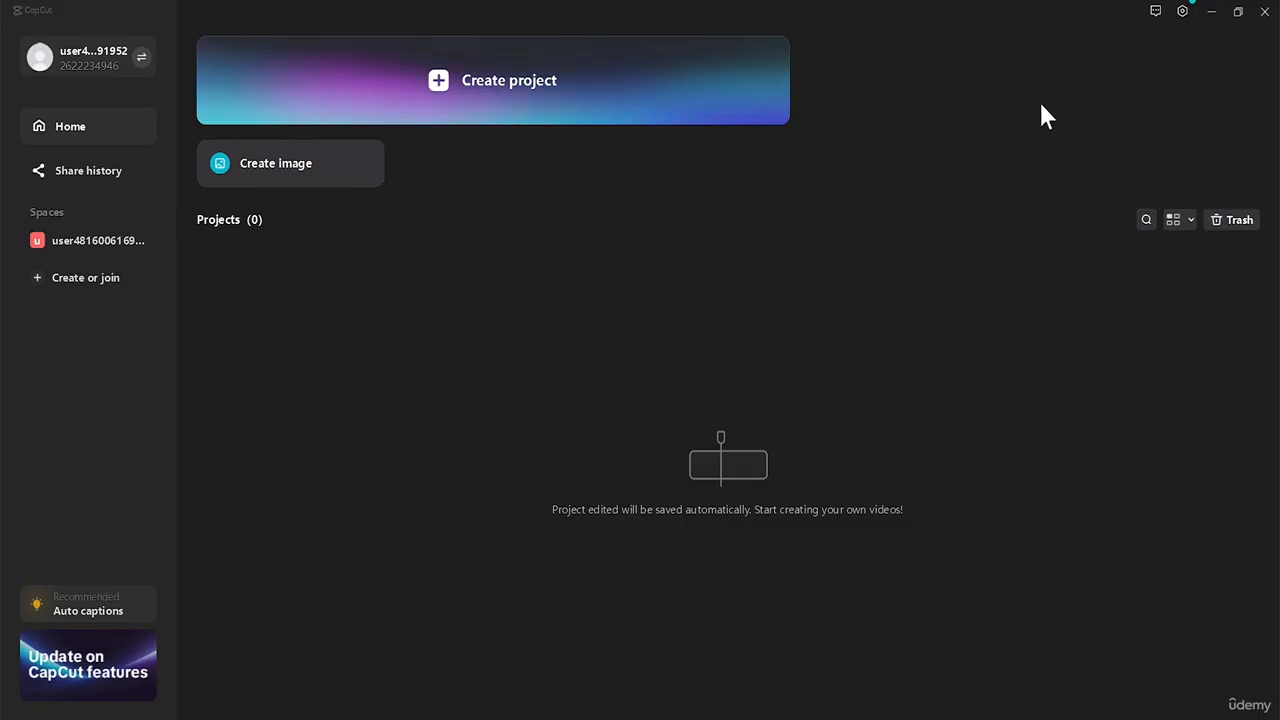
# Open the application settings and check the folder where project drafts are saved, leaving the path as it is
pyautogui.click(1181, 13)
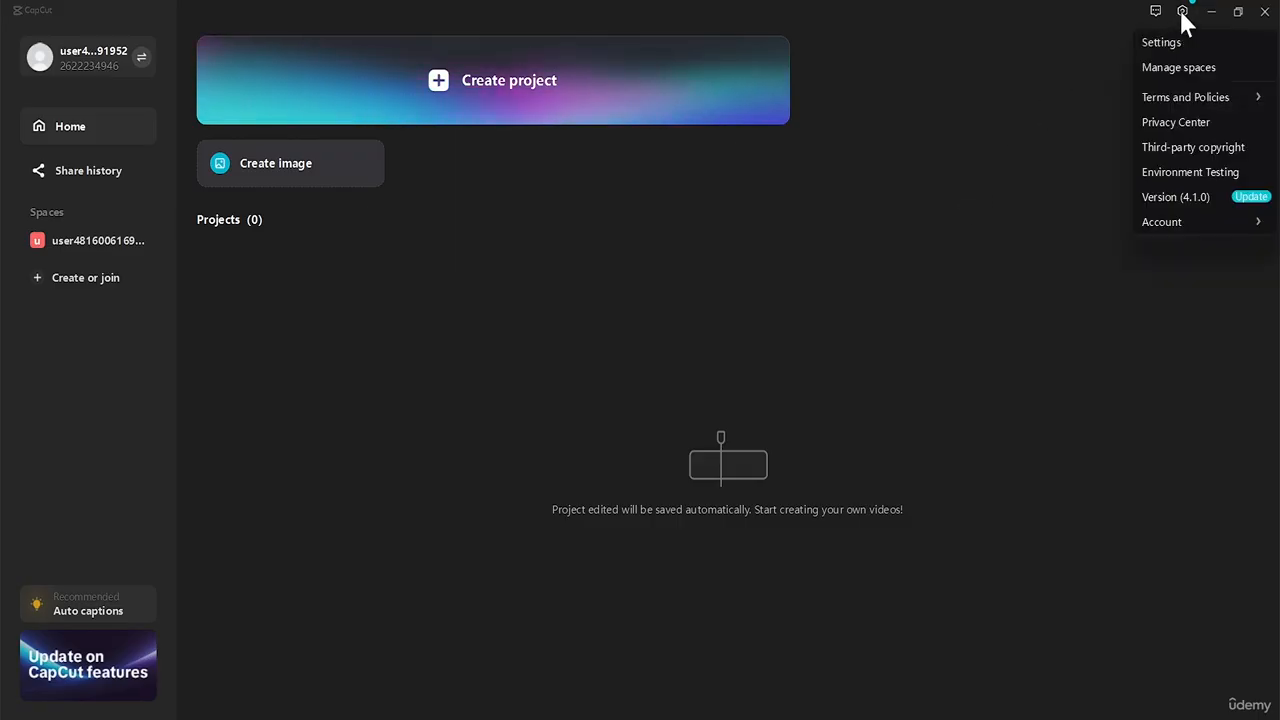
pyautogui.click(1181, 12)
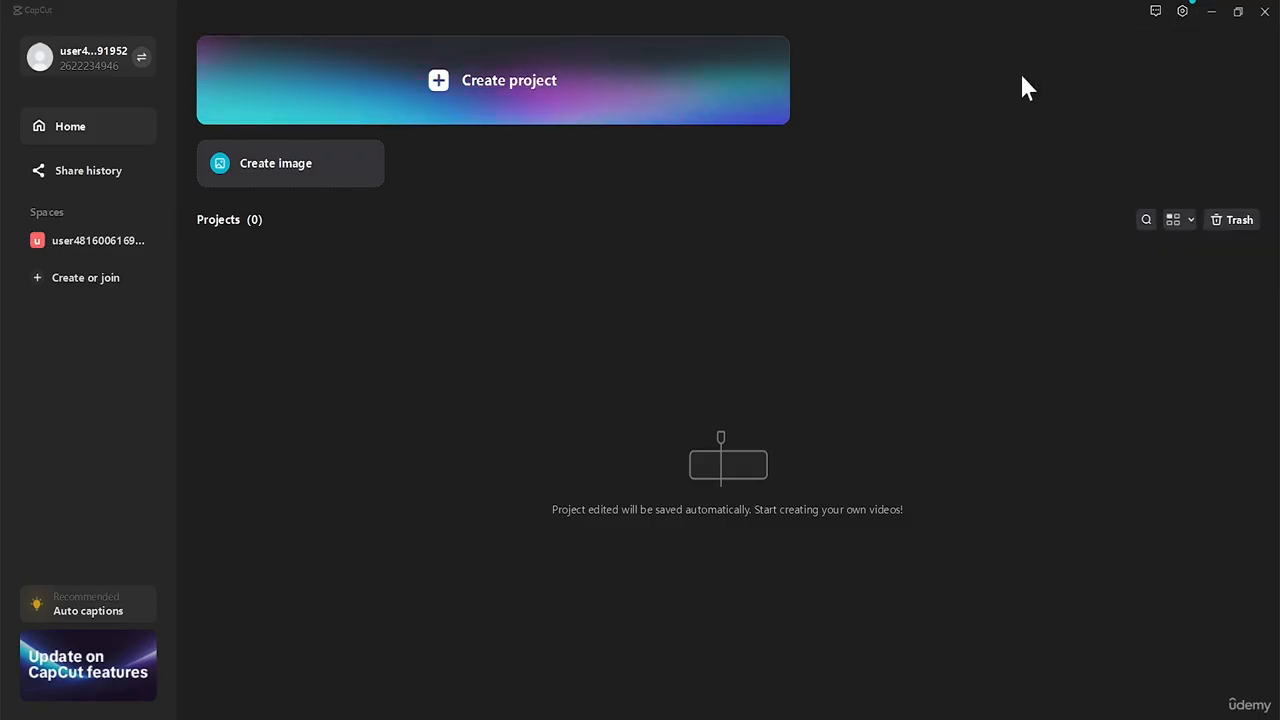
pyautogui.click(1184, 14)
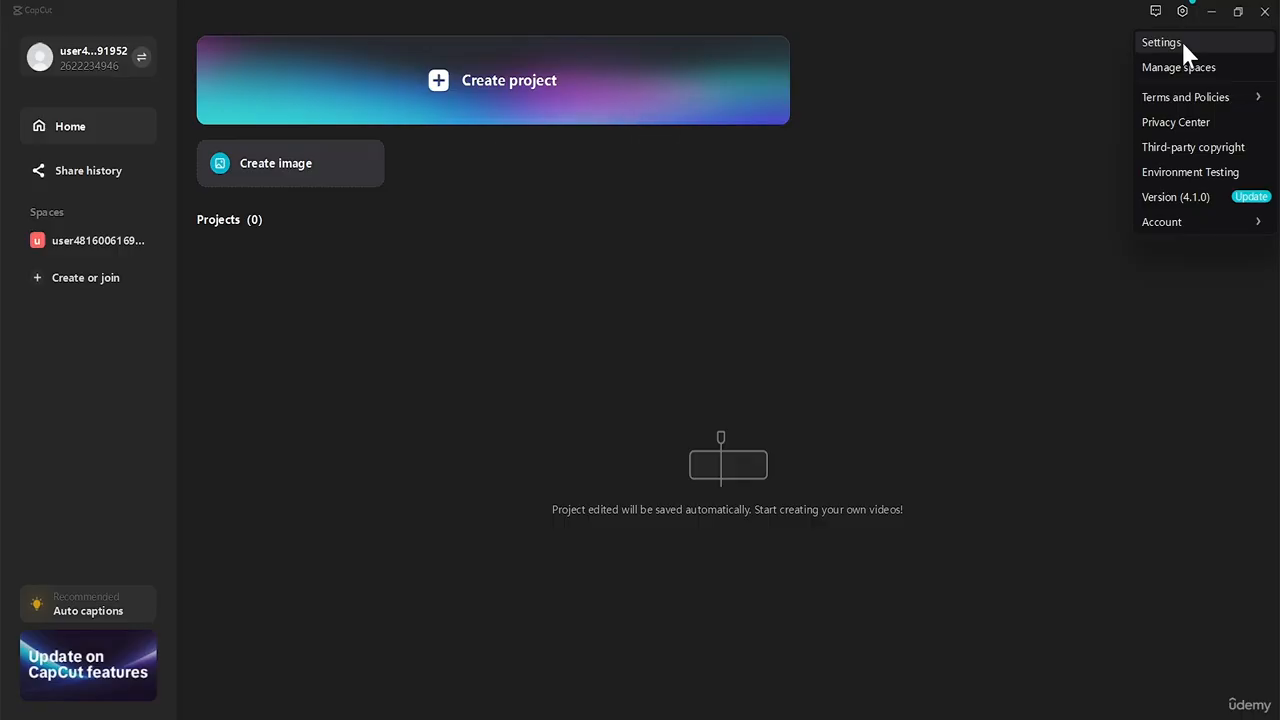
pyautogui.click(1181, 41)
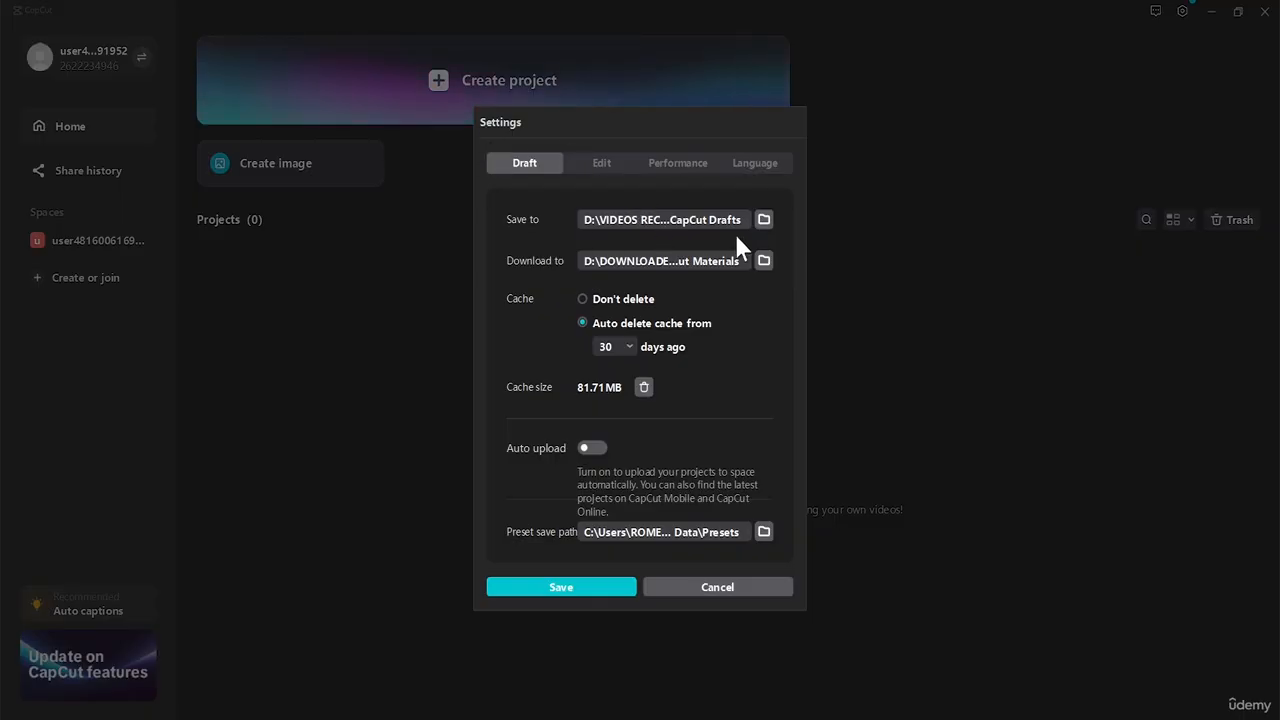
pyautogui.click(761, 218)
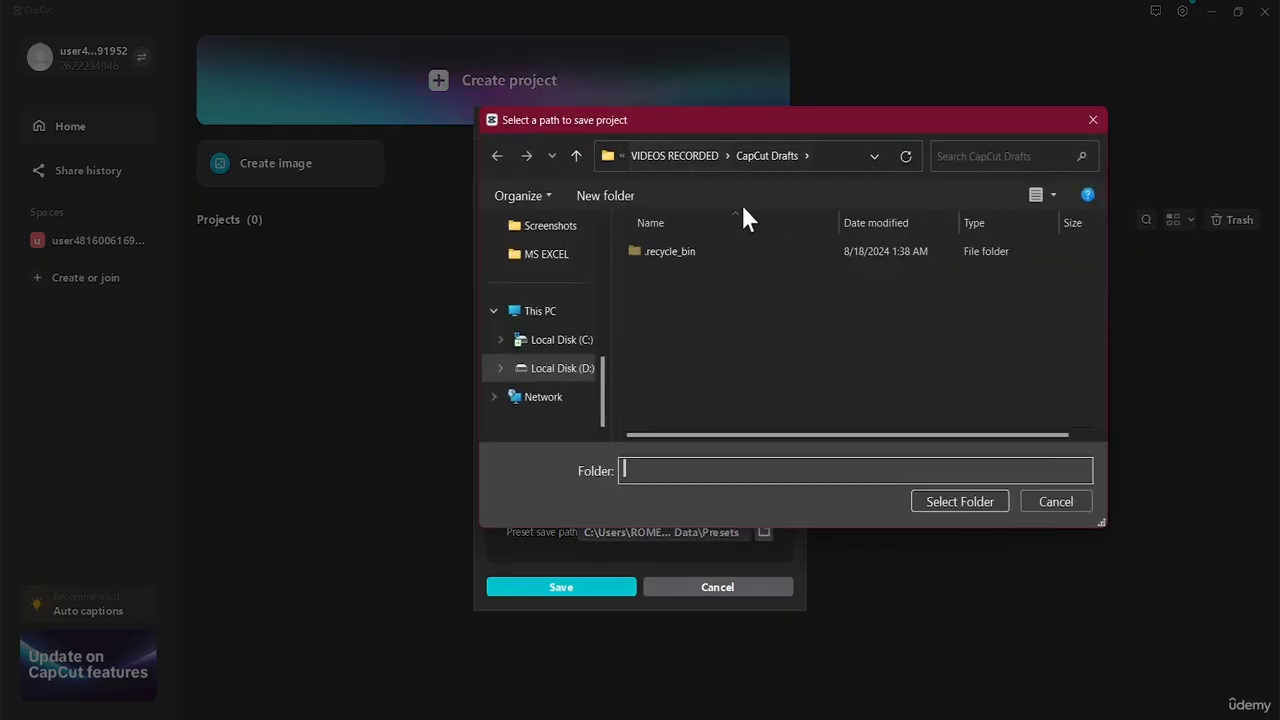
pyautogui.click(830, 155)
pyautogui.click(818, 156)
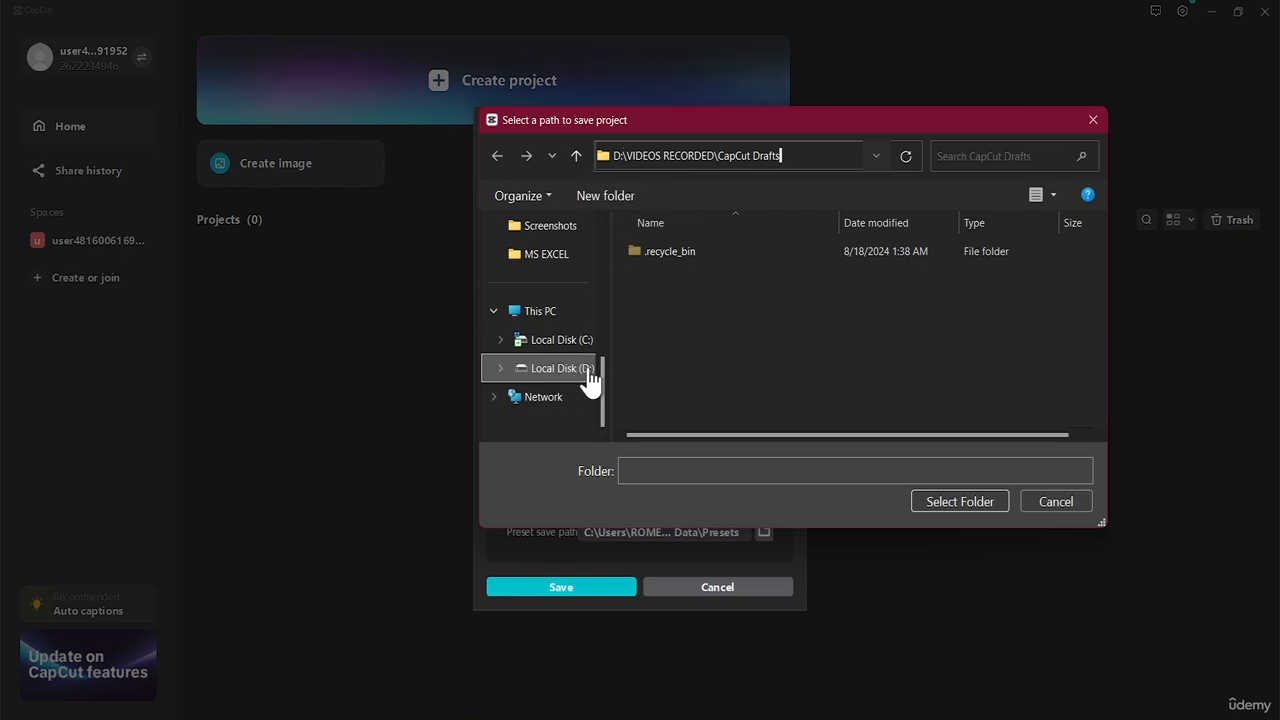
pyautogui.click(1092, 120)
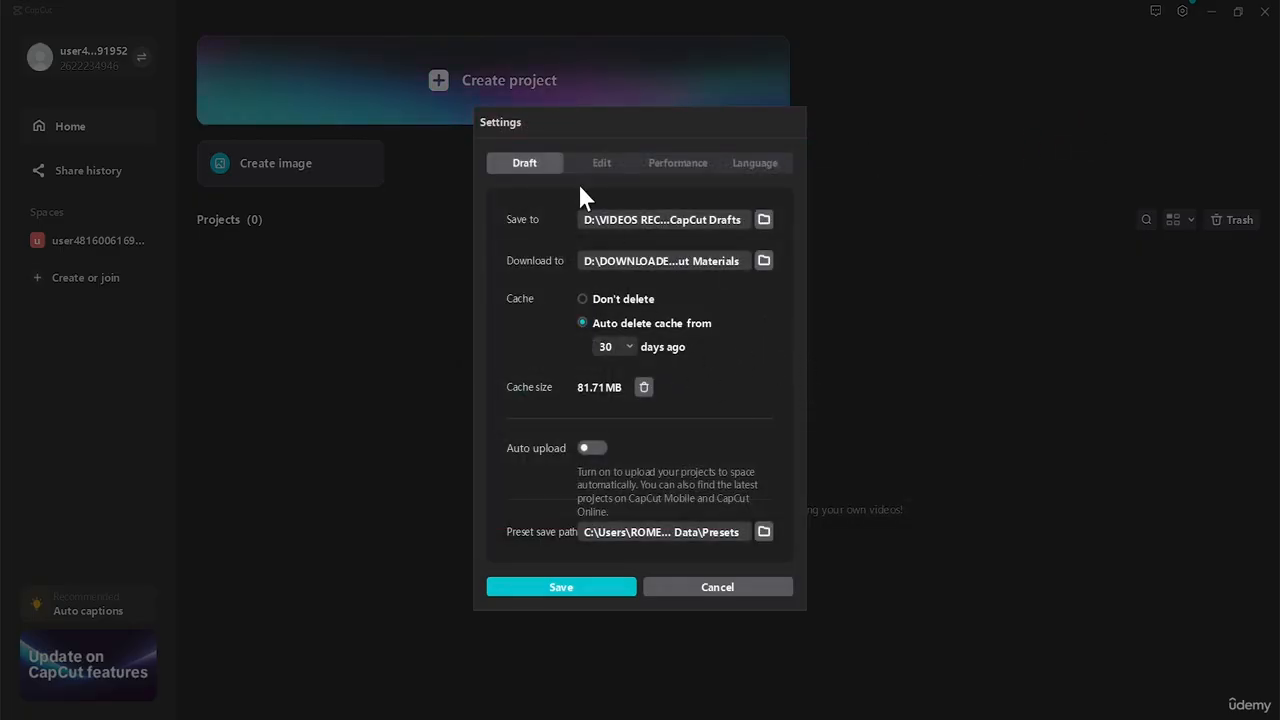
# Select 60.00 fps as the default frame rate in the editing settings
pyautogui.click(600, 165)
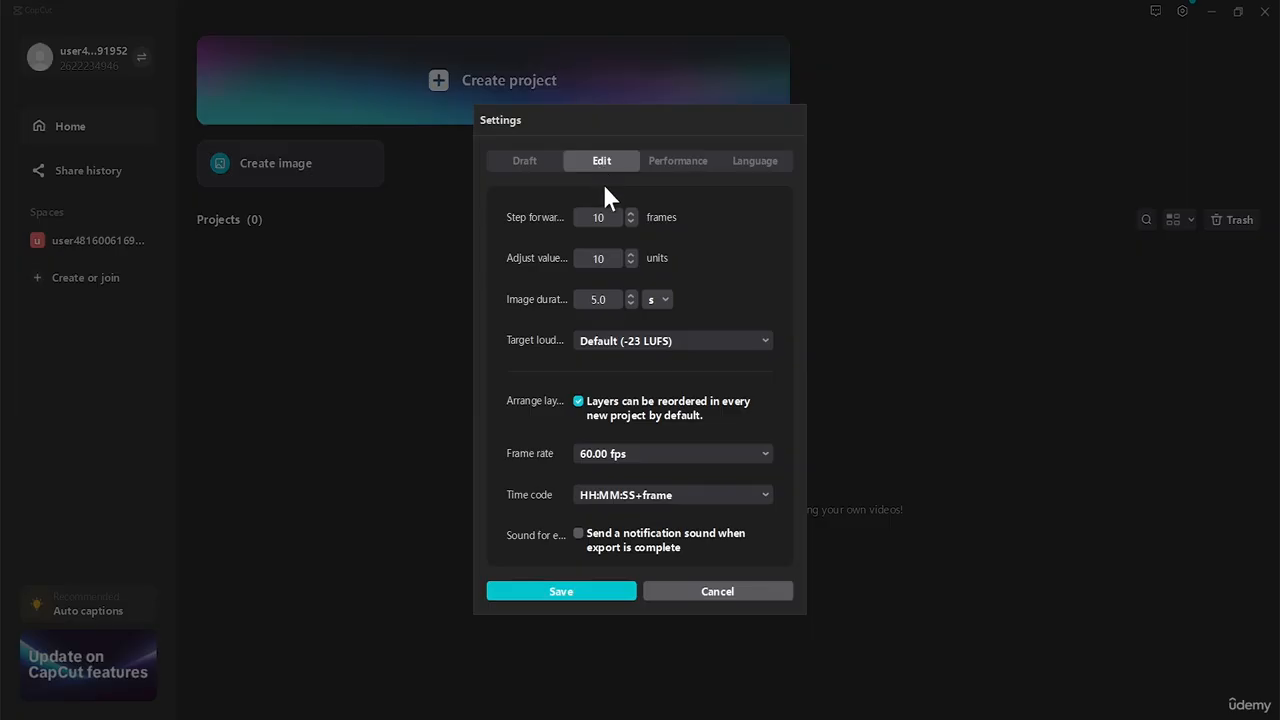
pyautogui.click(650, 453)
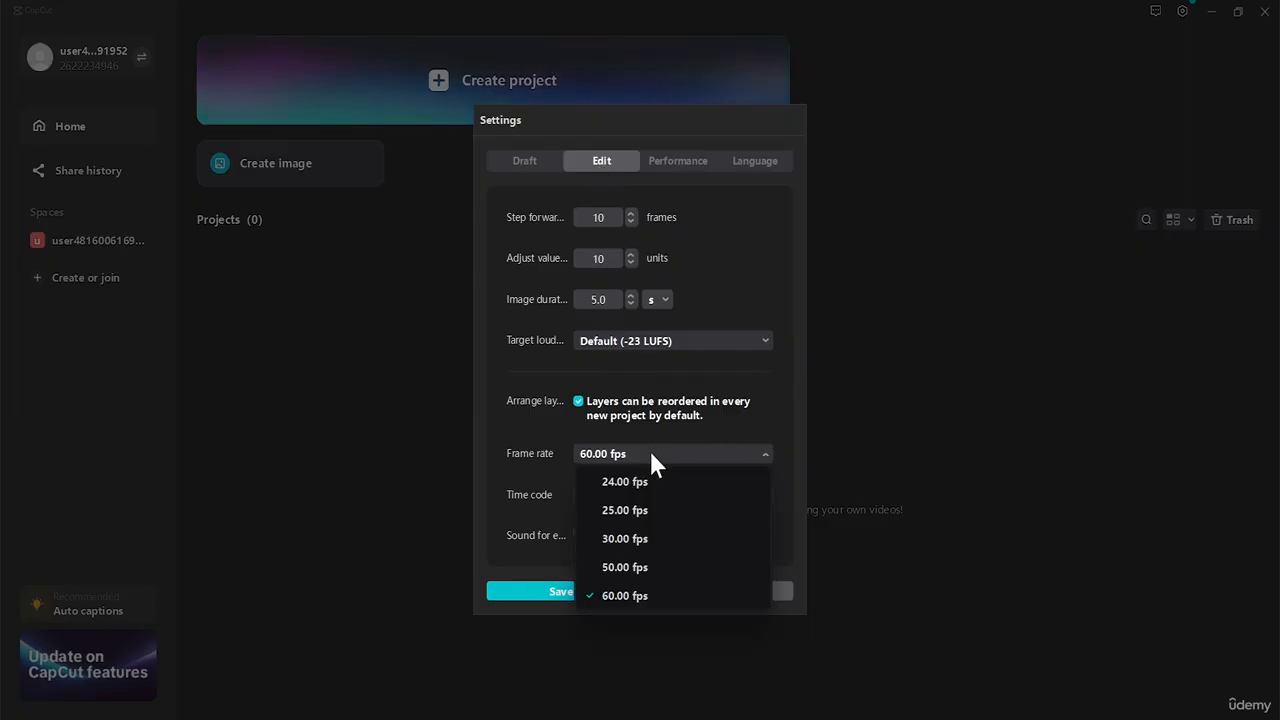
pyautogui.click(650, 595)
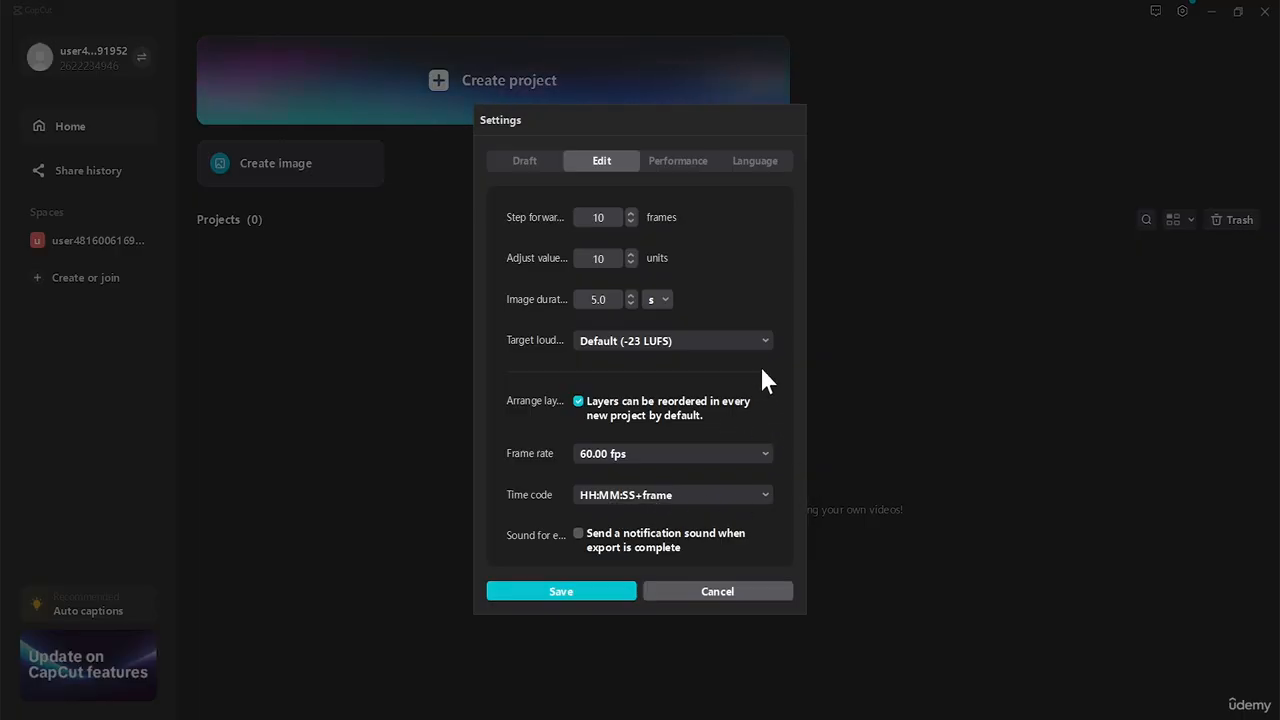
# Examine the performance settings, including the available sound output devices, and look through the list of interface languages
pyautogui.click(659, 162)
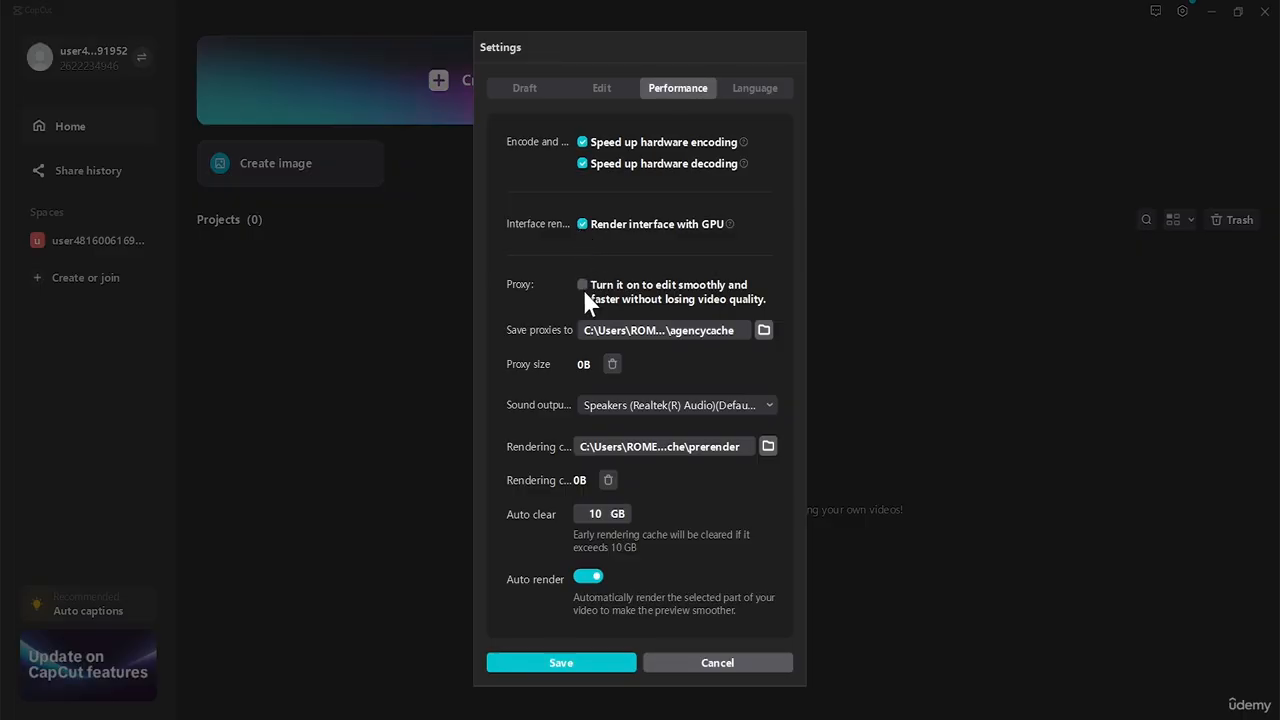
pyautogui.click(660, 405)
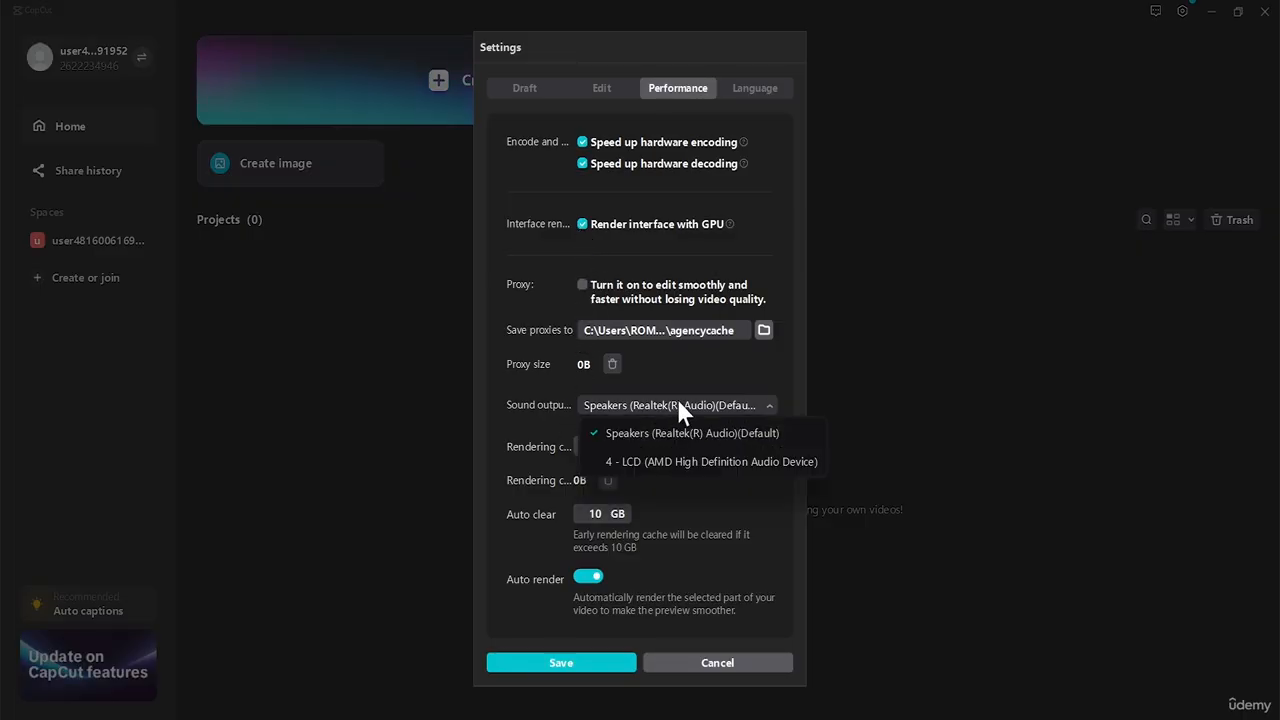
pyautogui.click(677, 402)
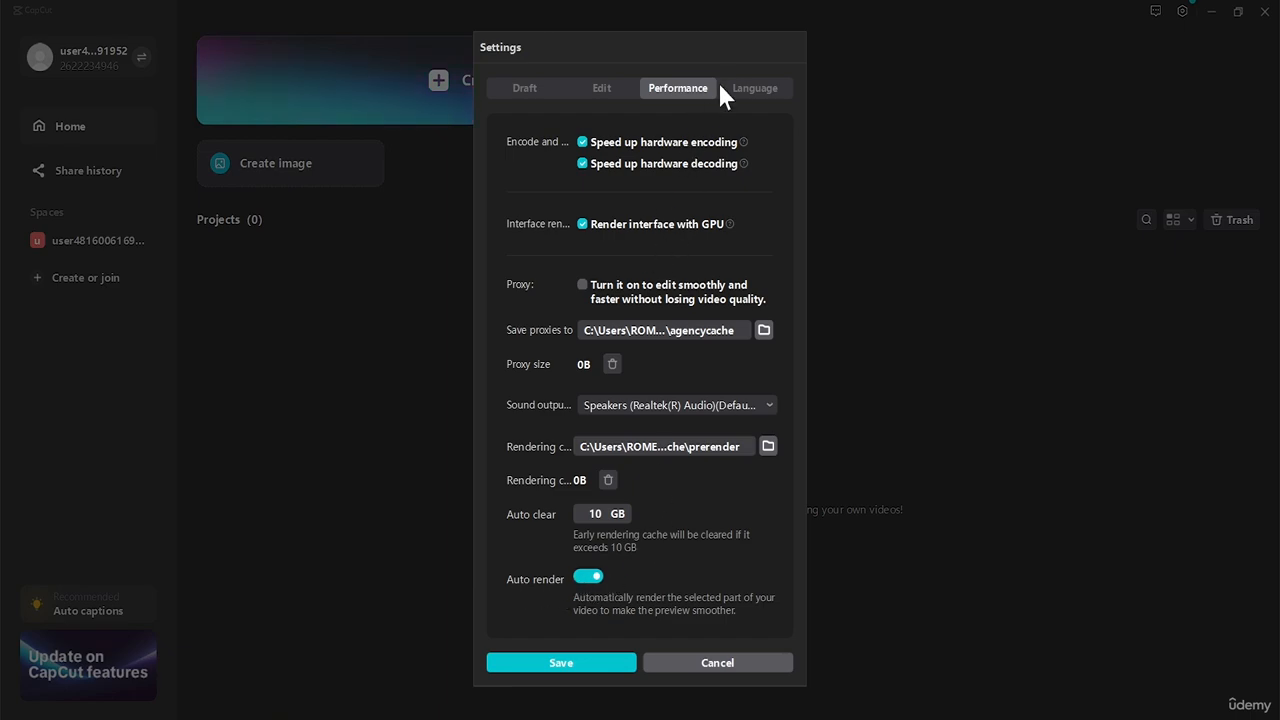
pyautogui.click(754, 88)
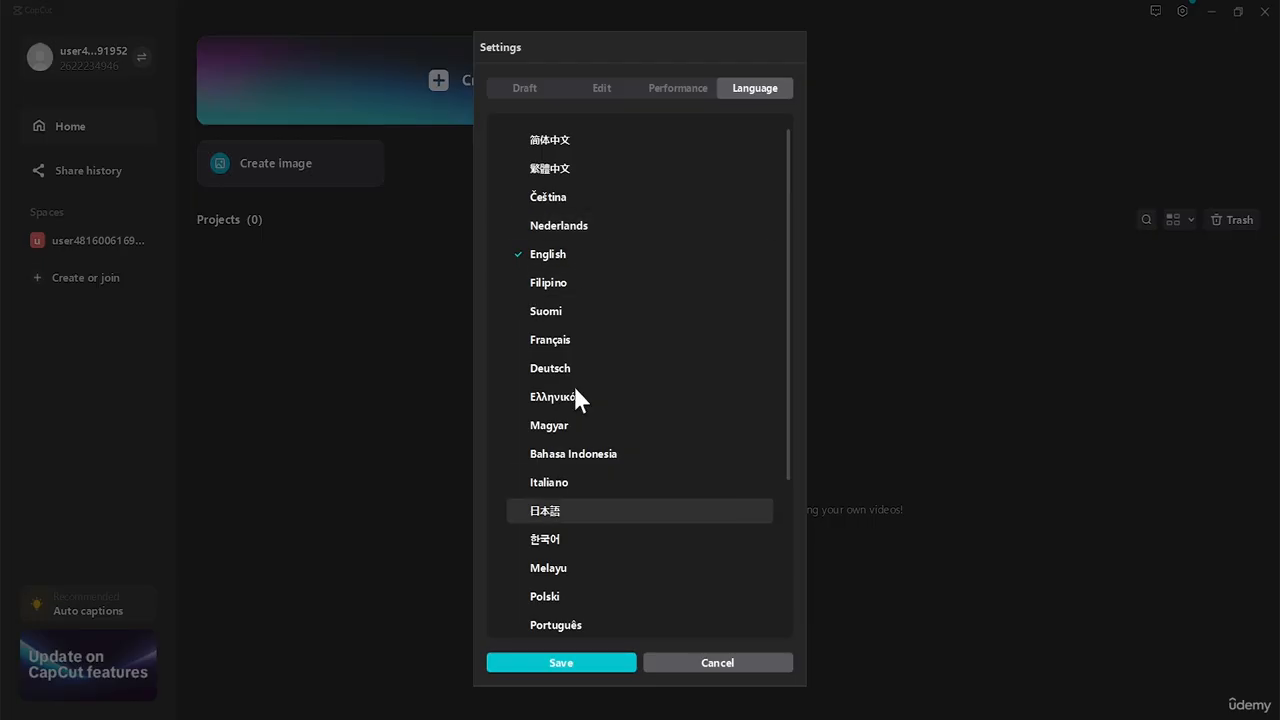
pyautogui.scroll(-3, 786, 428)
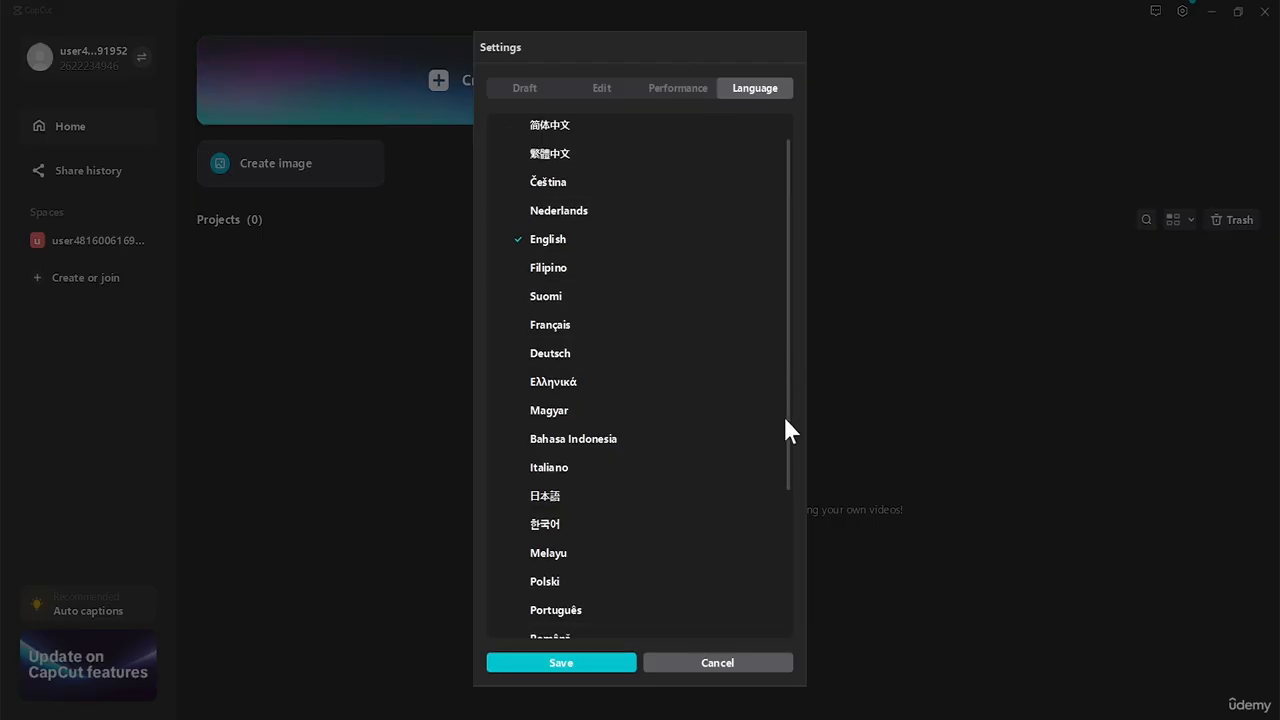
pyautogui.scroll(3, 775, 263)
# Recheck the performance and editing settings and save the application settings
pyautogui.click(678, 88)
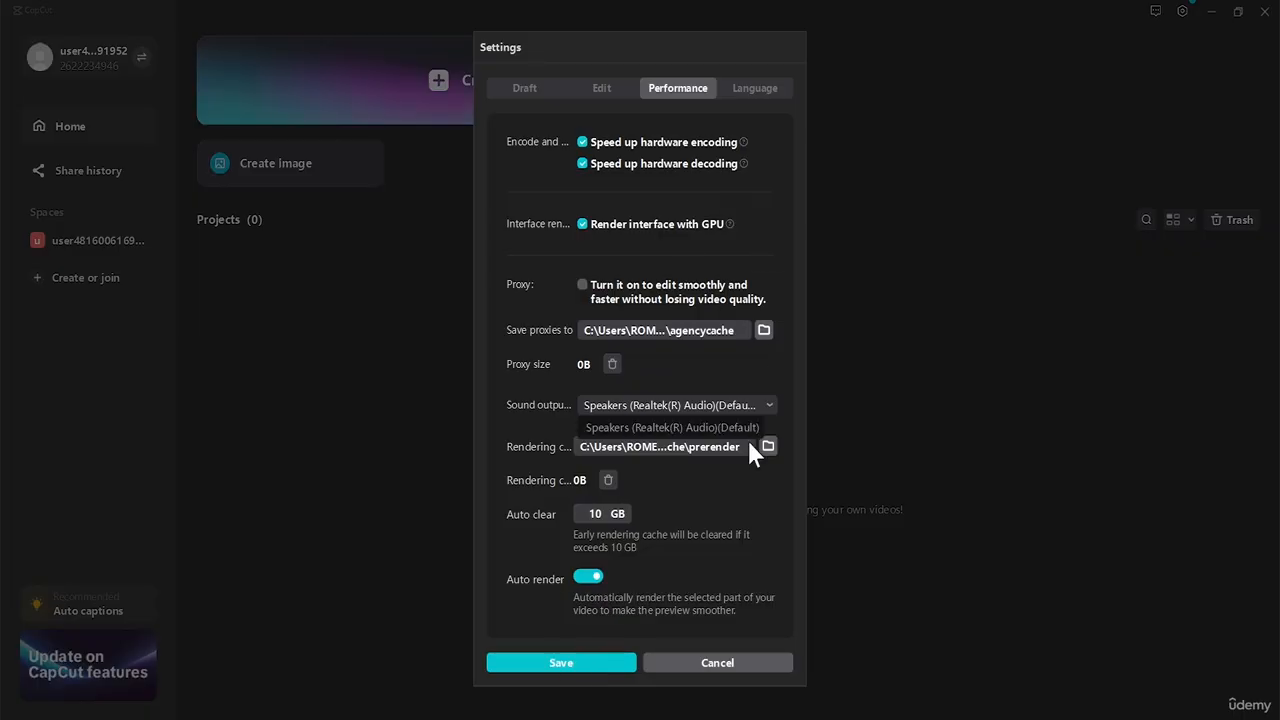
pyautogui.click(605, 88)
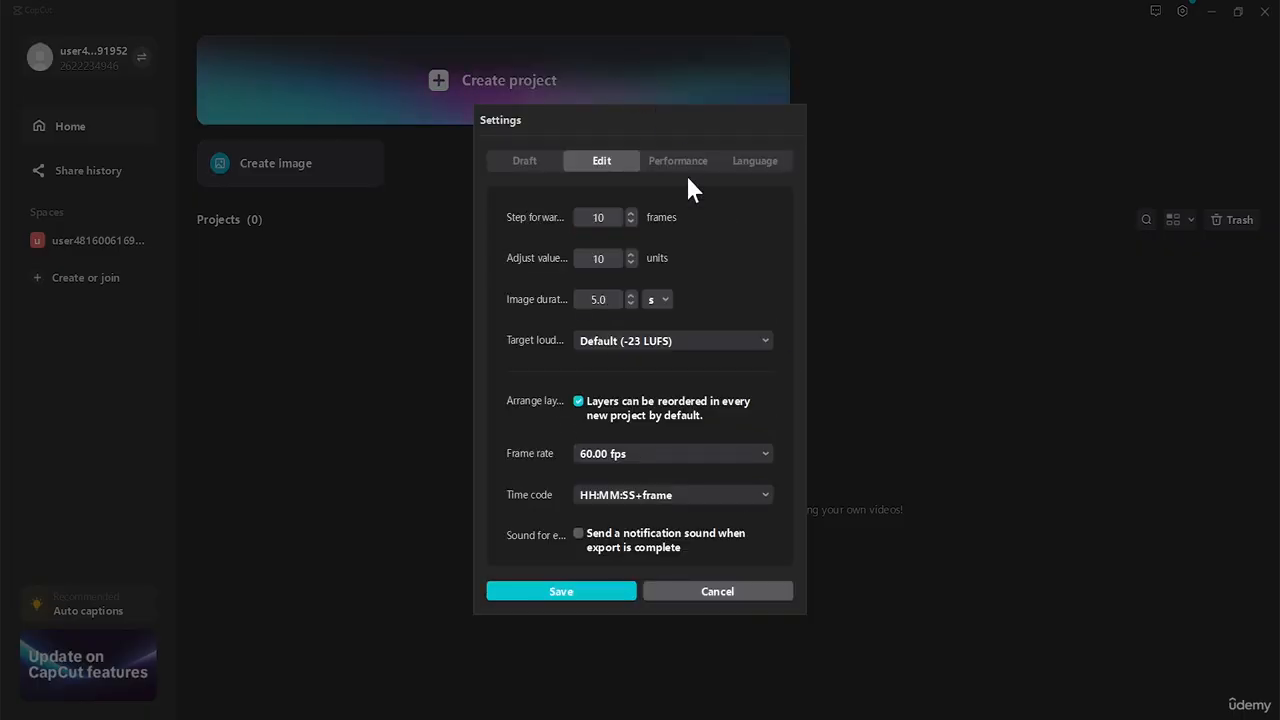
pyautogui.click(538, 592)
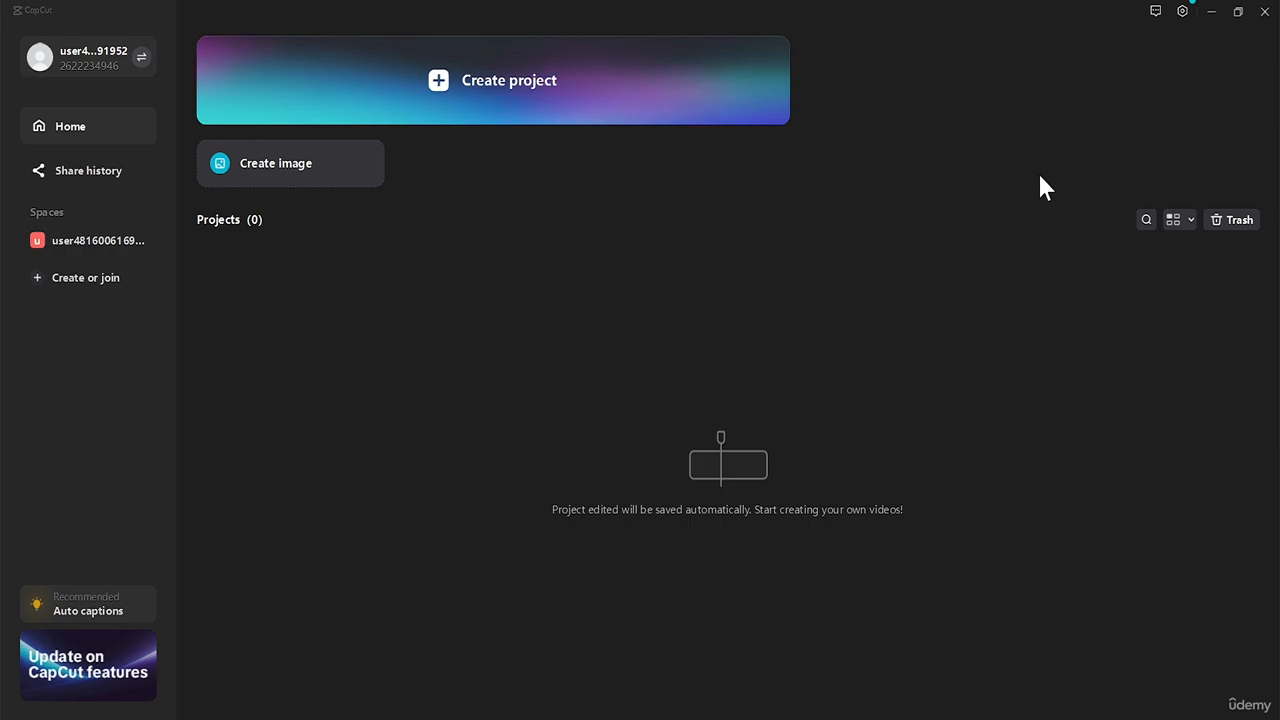
# Open the feedback form, look through its problem types, upload and contact fields, and close it without submitting
pyautogui.click(1155, 12)
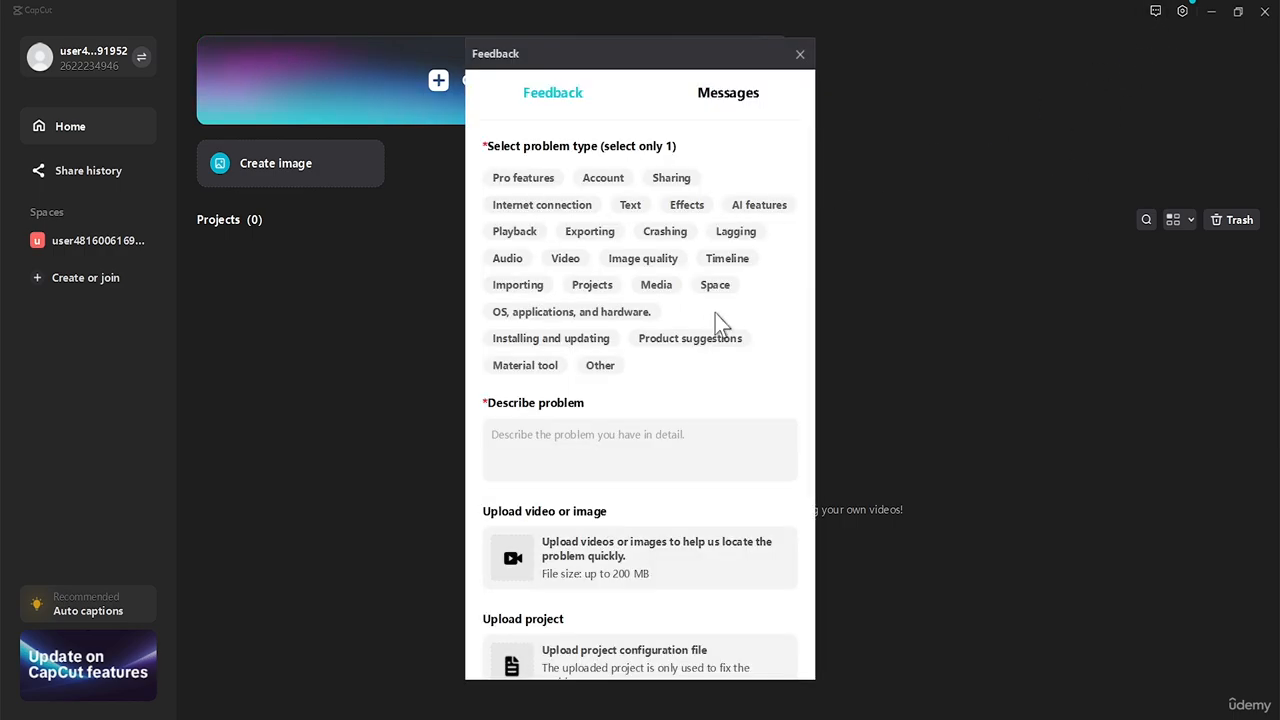
pyautogui.moveTo(808, 206); pyautogui.dragTo(808, 366)
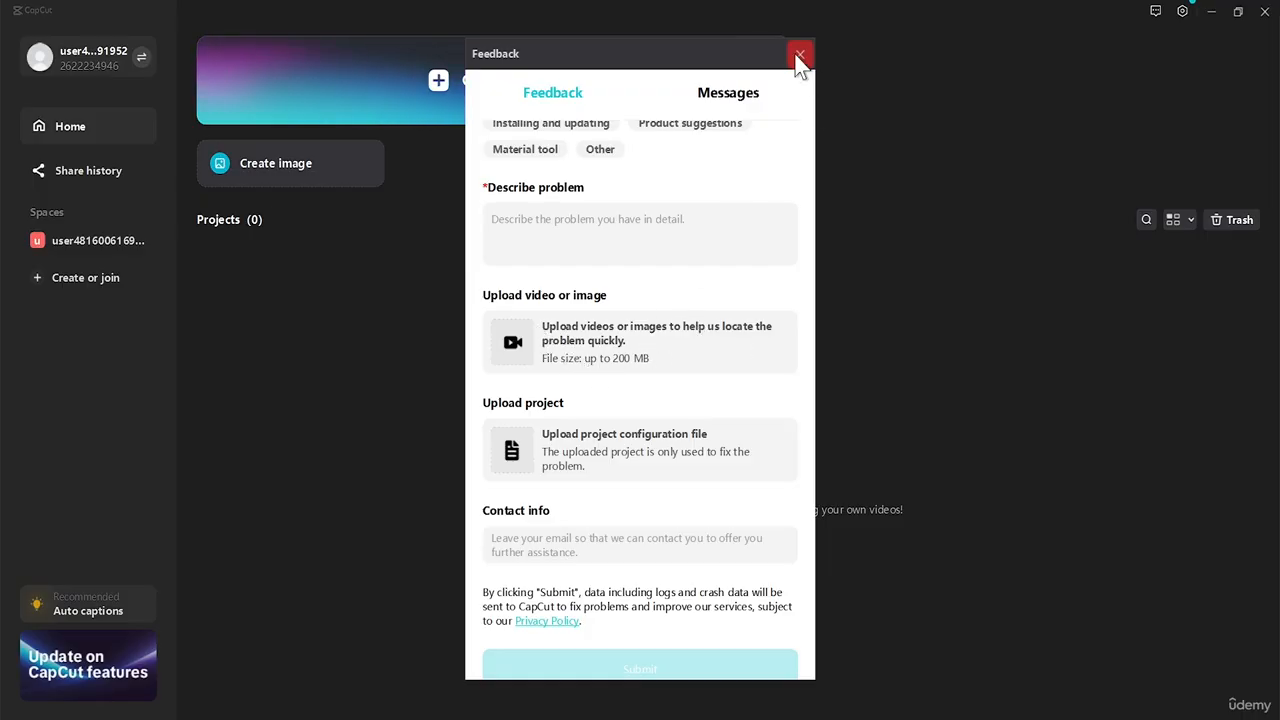
pyautogui.moveTo(714, 58); pyautogui.dragTo(700, 55)
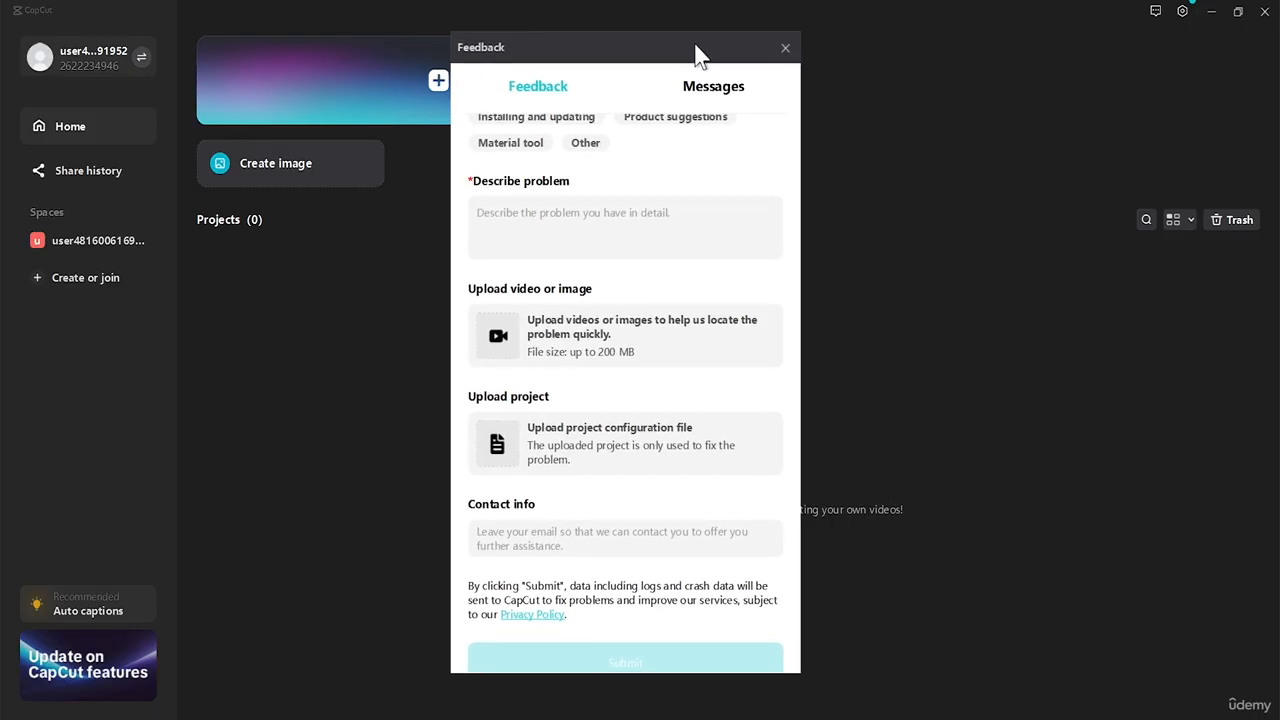
pyautogui.click(785, 47)
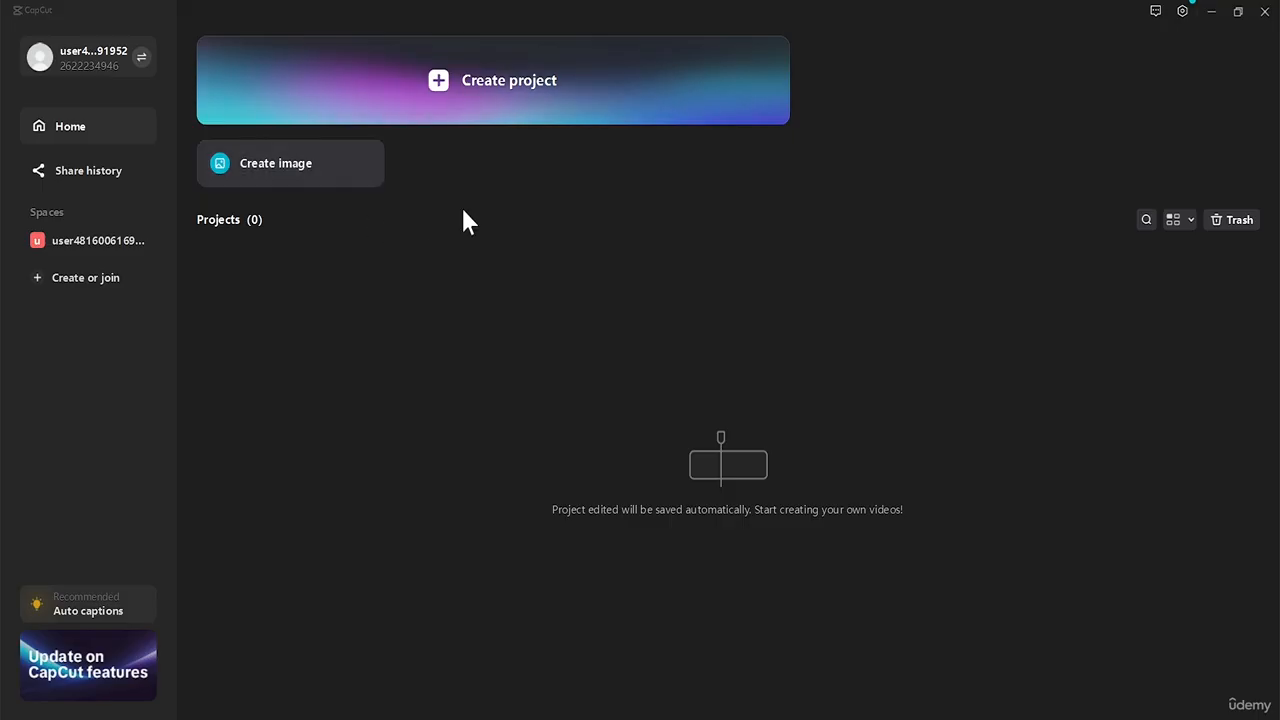
# Switch the projects overview to the list layout and back to the grid layout
pyautogui.click(1176, 224)
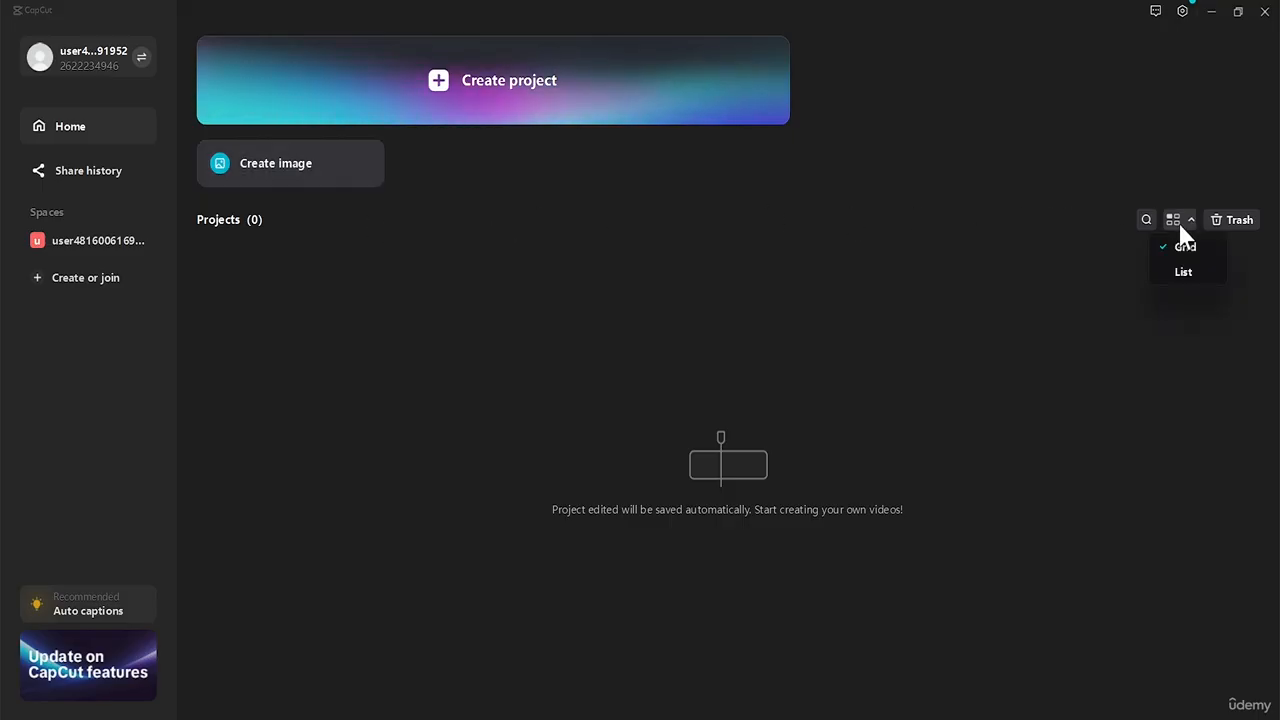
pyautogui.click(1100, 244)
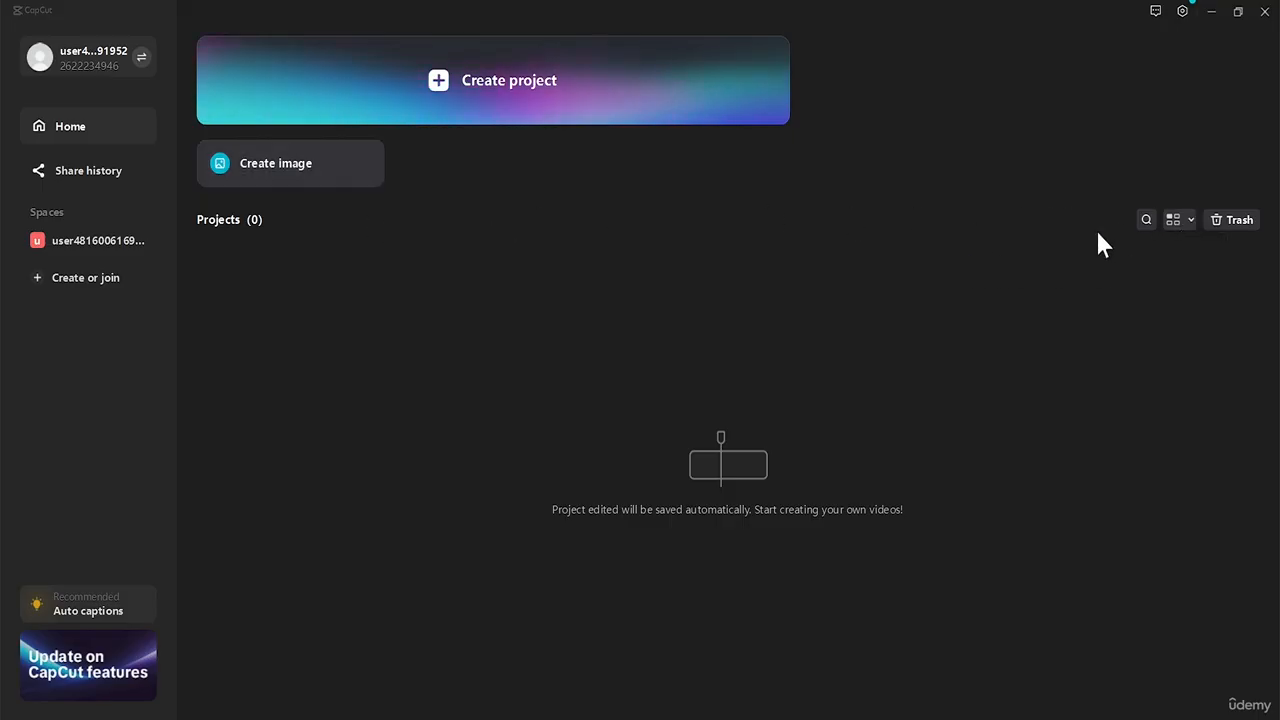
pyautogui.click(1170, 222)
pyautogui.click(1177, 272)
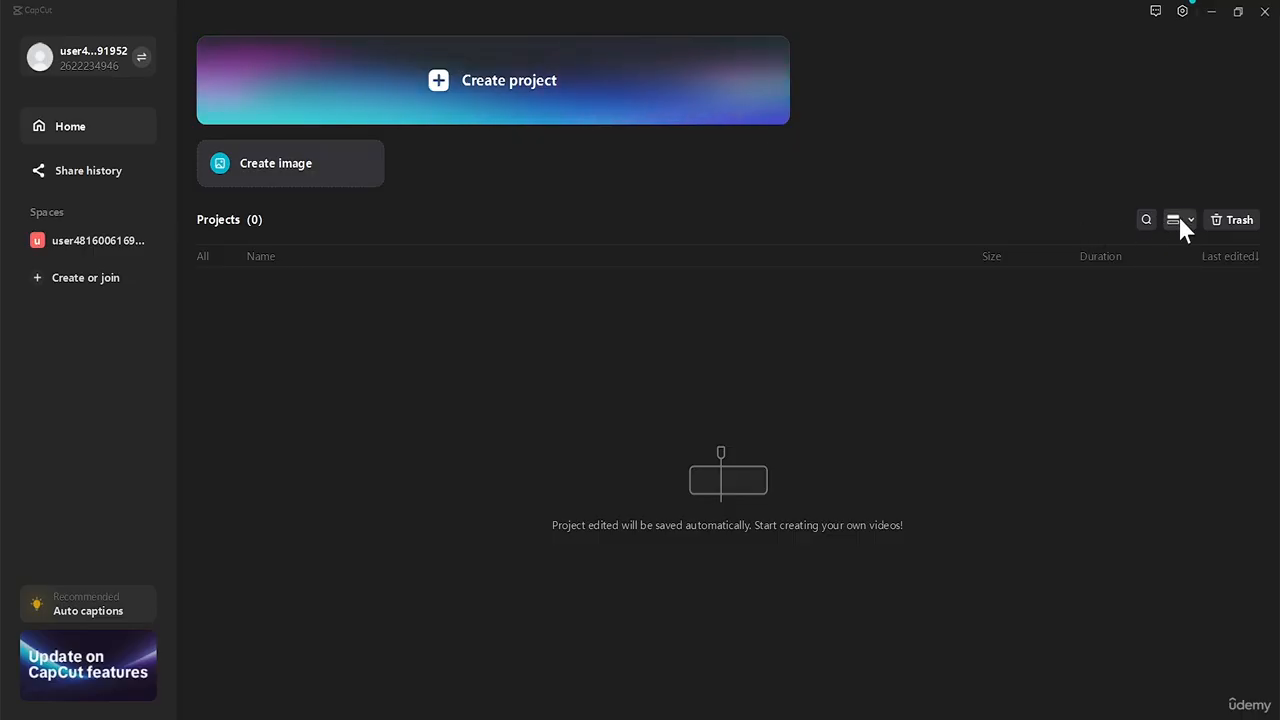
pyautogui.click(1181, 224)
pyautogui.click(1180, 248)
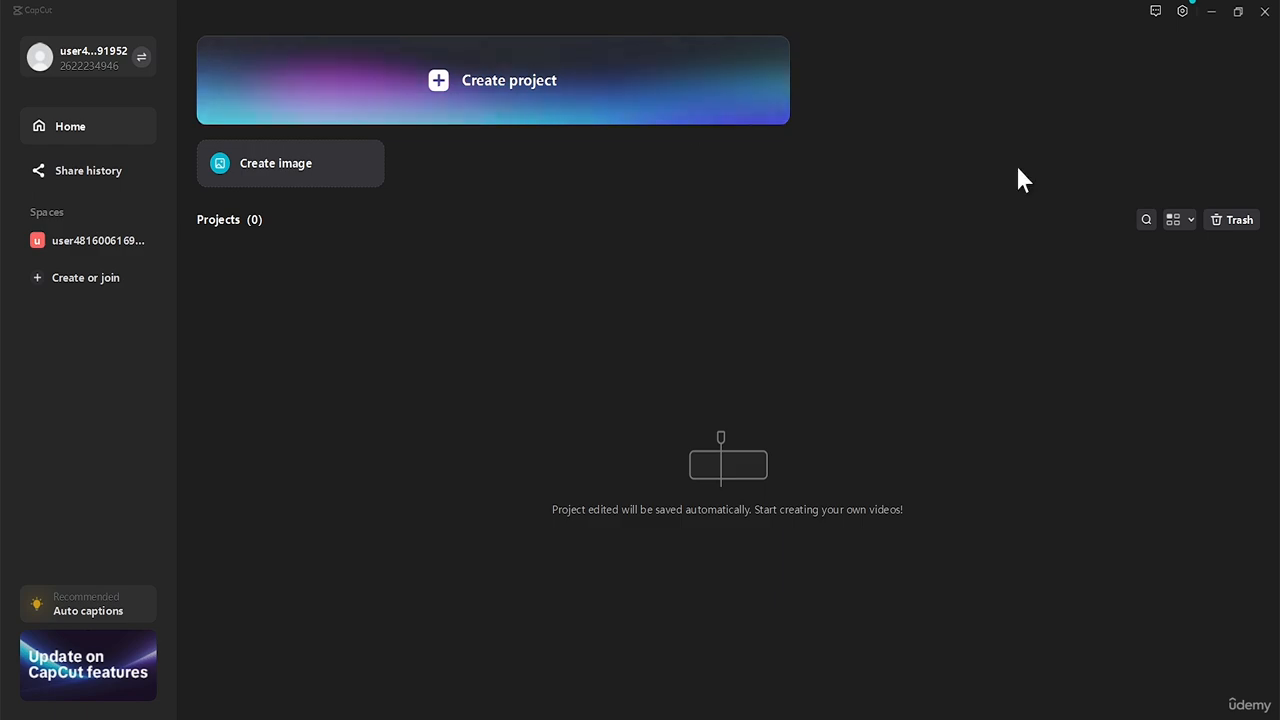
# Open the trash, examine its recently moved items and retention note, and close it
pyautogui.click(1230, 222)
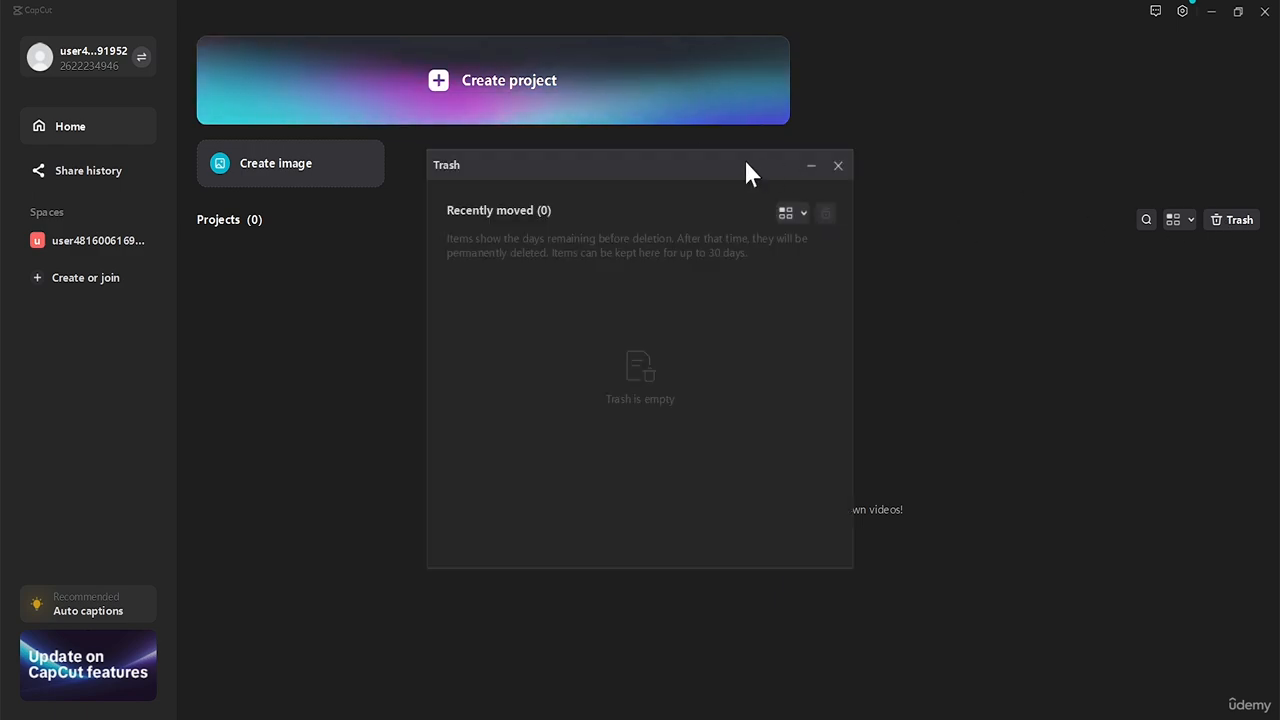
pyautogui.moveTo(746, 164); pyautogui.dragTo(772, 175)
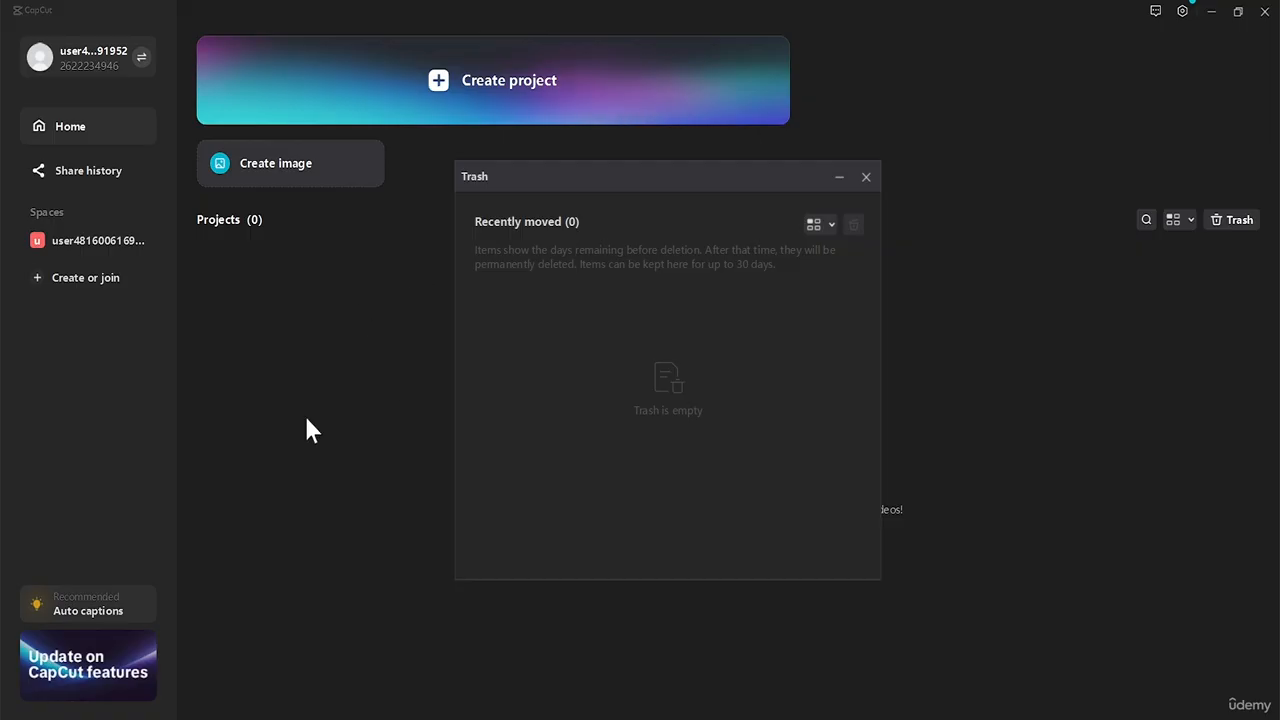
pyautogui.moveTo(610, 179); pyautogui.dragTo(647, 150)
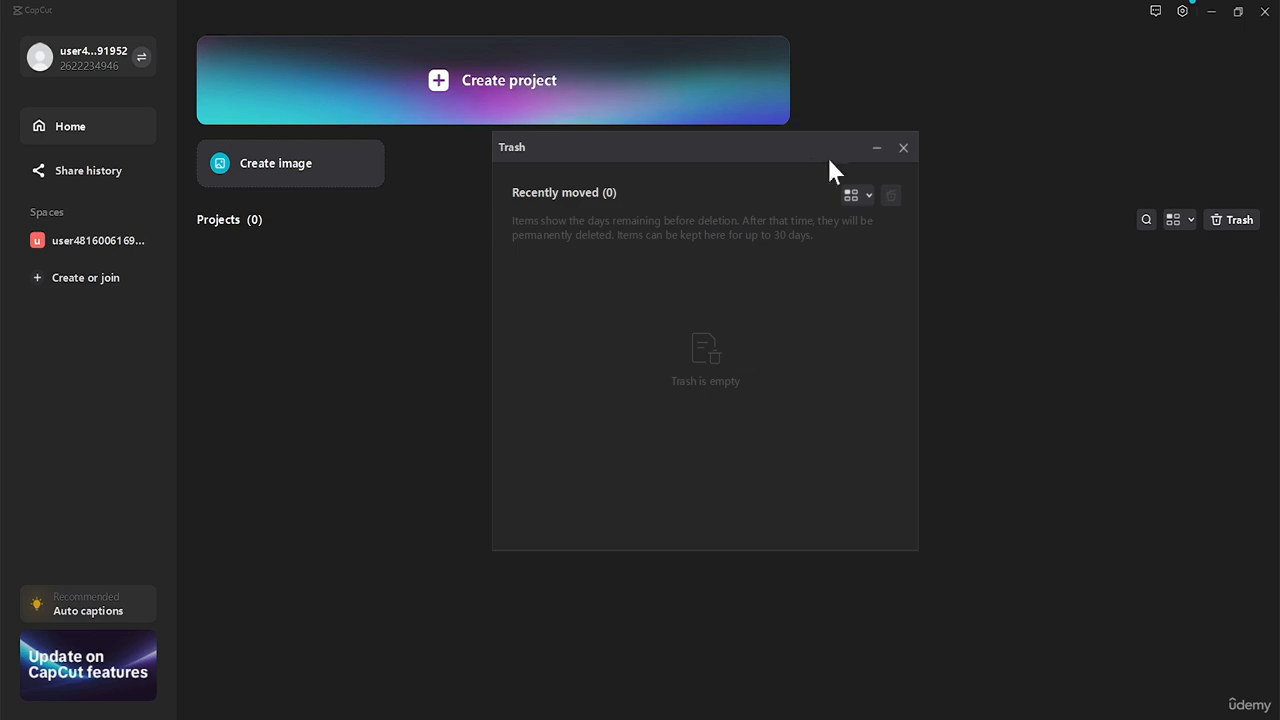
pyautogui.moveTo(829, 158); pyautogui.dragTo(836, 164)
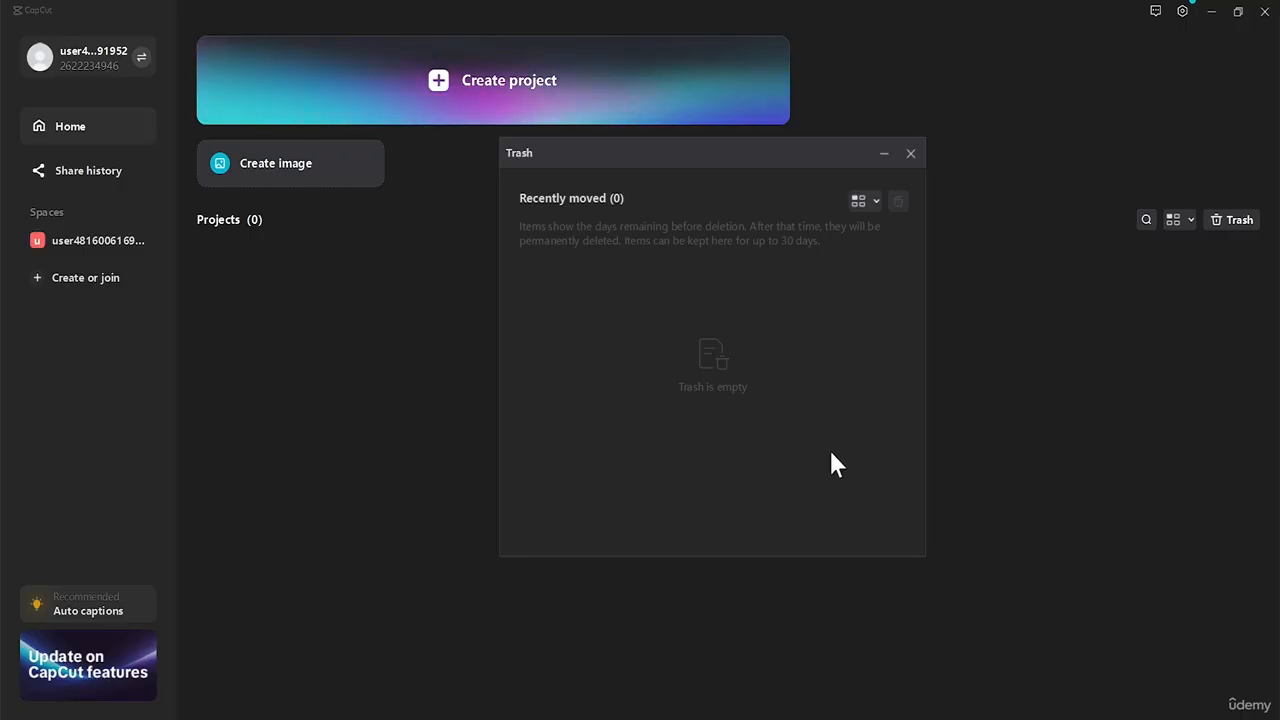
pyautogui.click(908, 158)
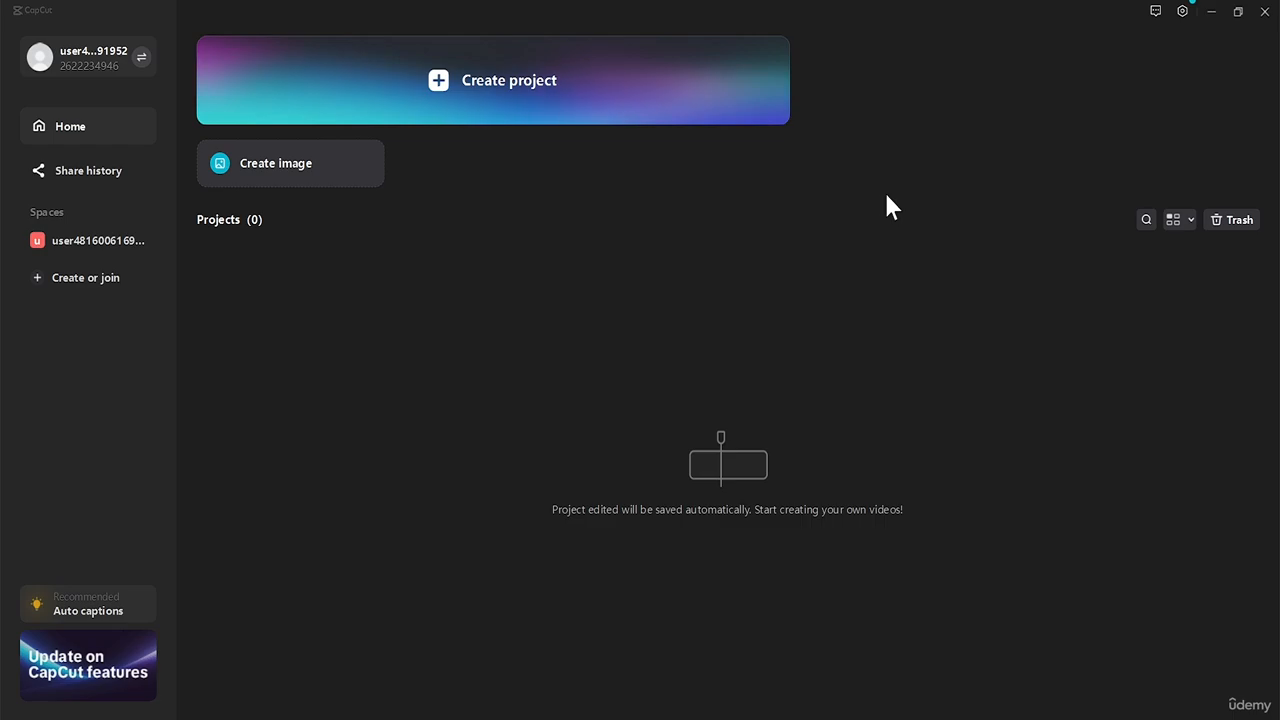
pyautogui.click(1181, 14)
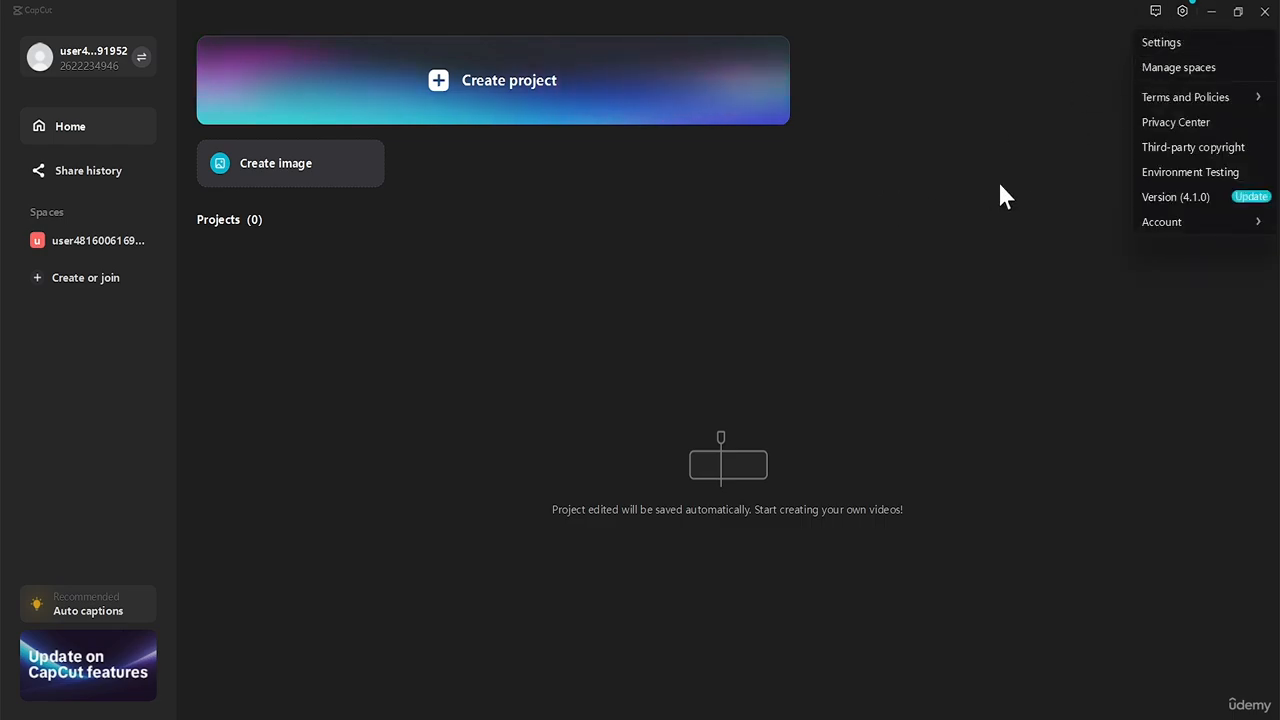
pyautogui.click(1005, 190)
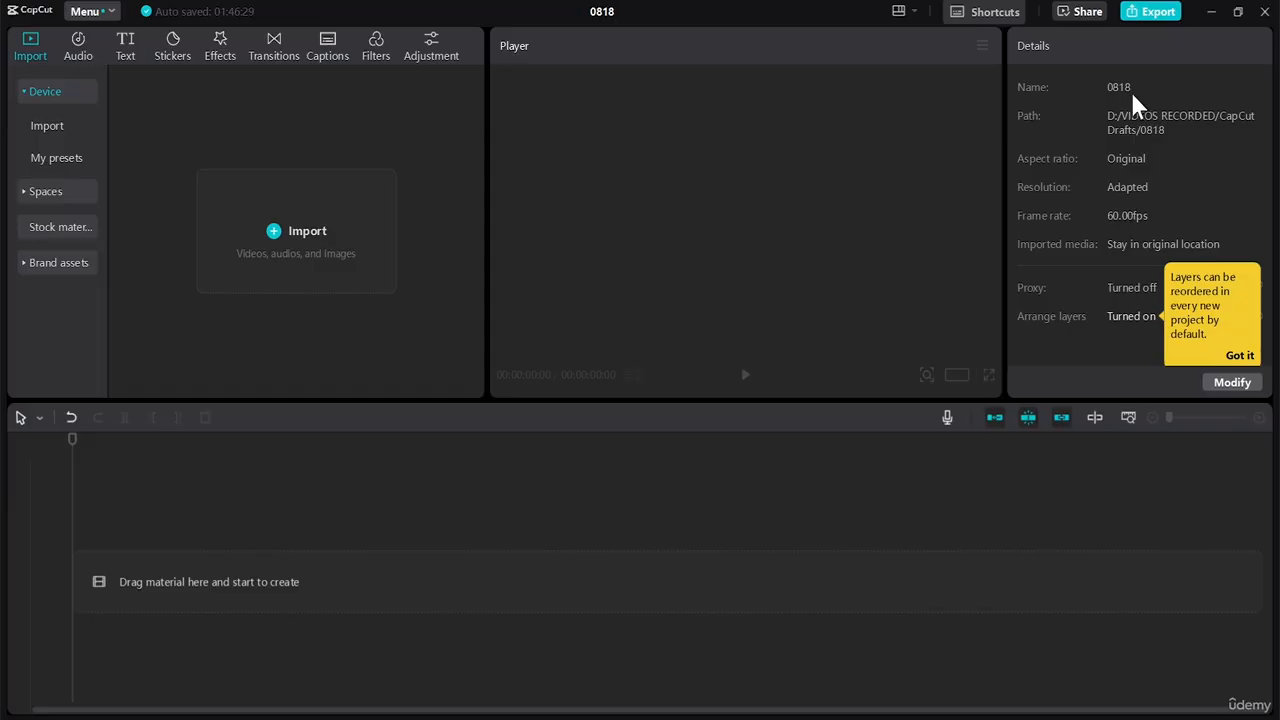
# Rename the open project as "Sample Project"
pyautogui.doubleClick(605, 11)
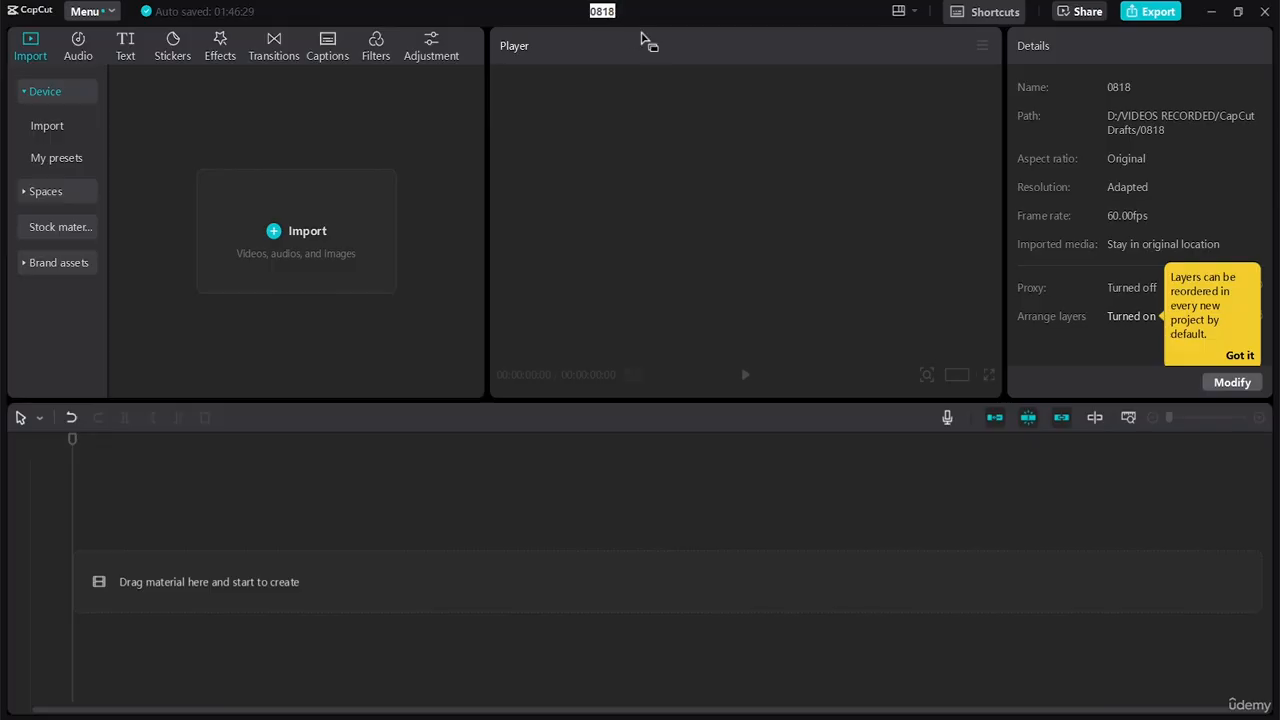
pyautogui.write('sam')
pyautogui.press('BackSpace')
pyautogui.press('BackSpace')
pyautogui.press('BackSpace')
pyautogui.write('Sample Project')
pyautogui.press('Return')
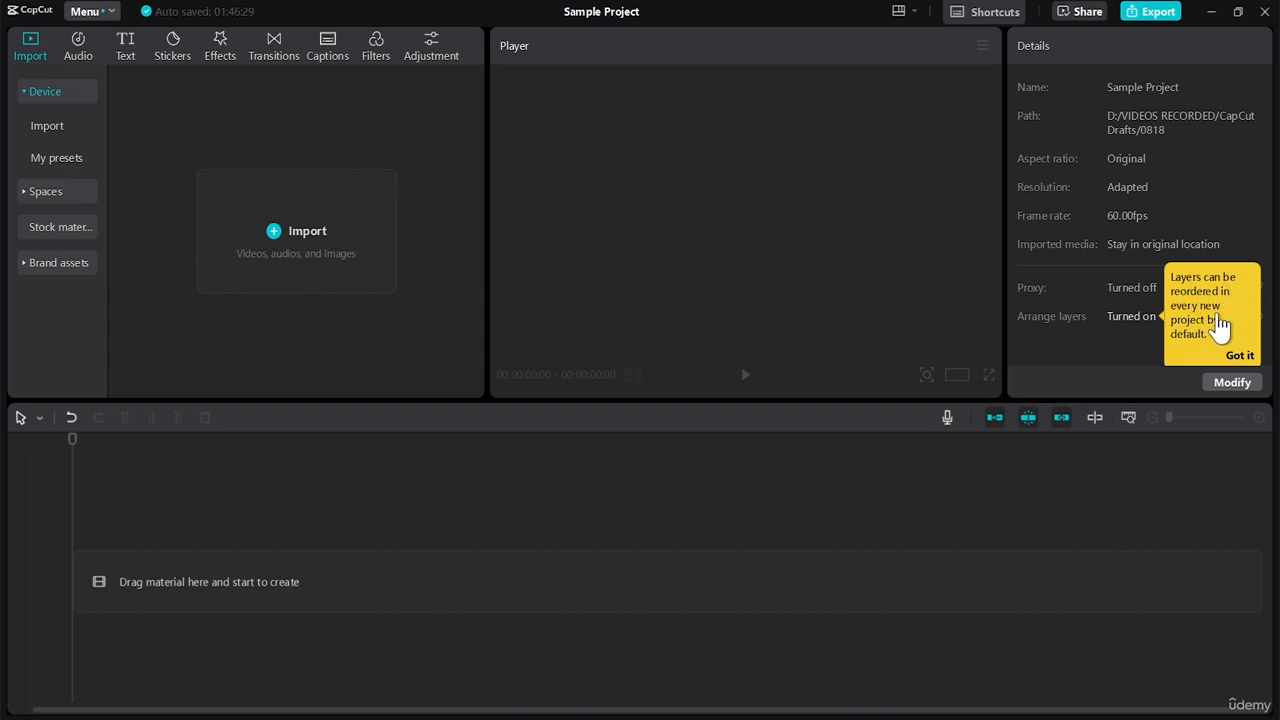
# Dismiss the layers tip and, in the project settings, choose the 16:9 aspect ratio and a custom 1920 x 1080 resolution
pyautogui.click(1239, 355)
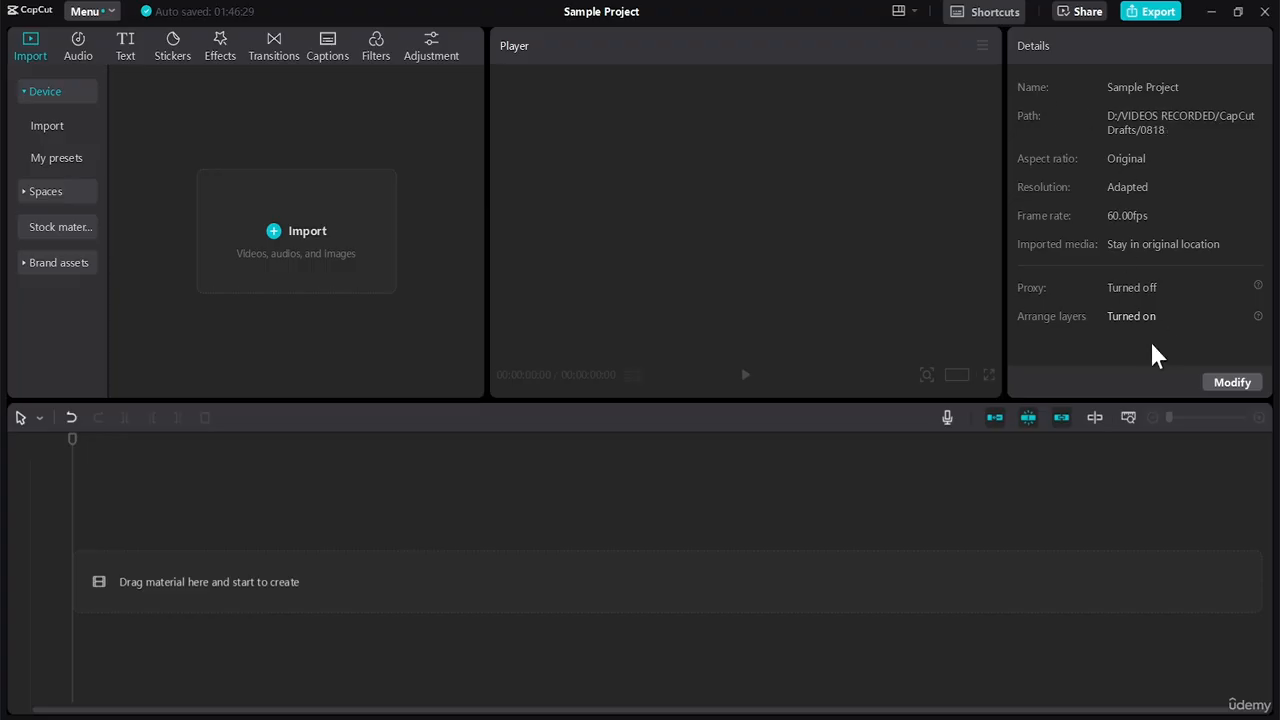
pyautogui.click(1226, 384)
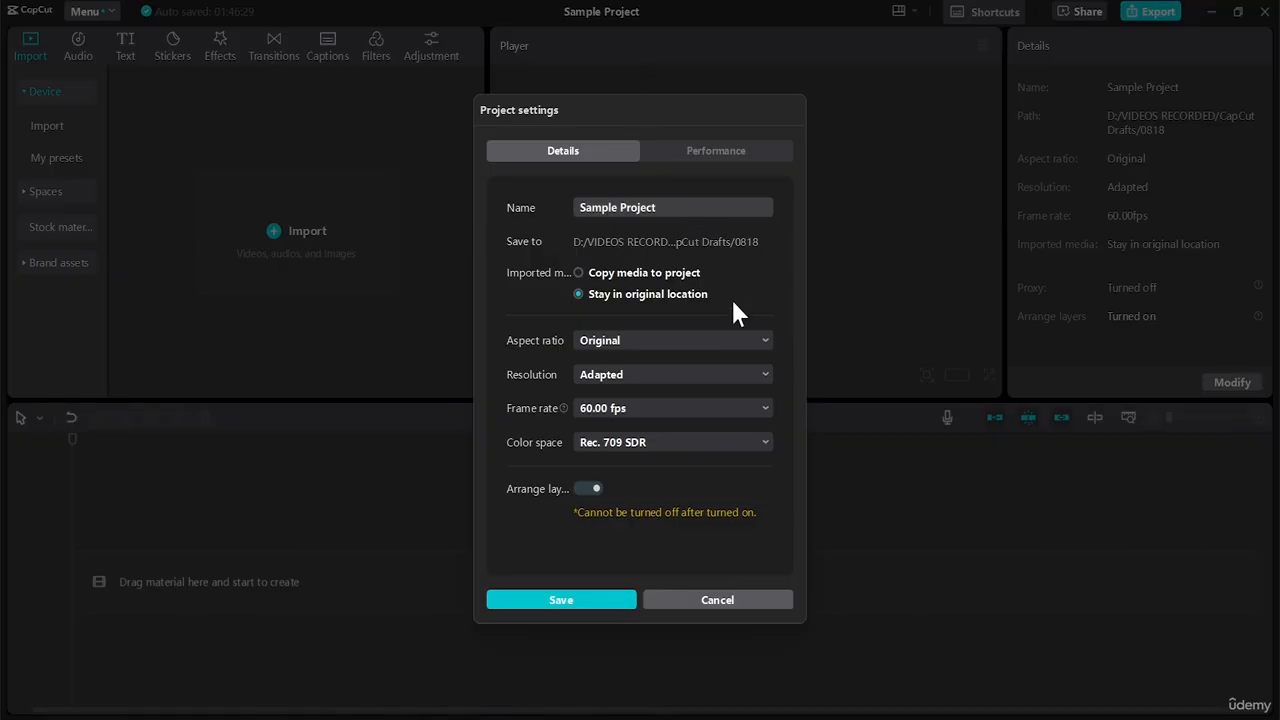
pyautogui.click(705, 345)
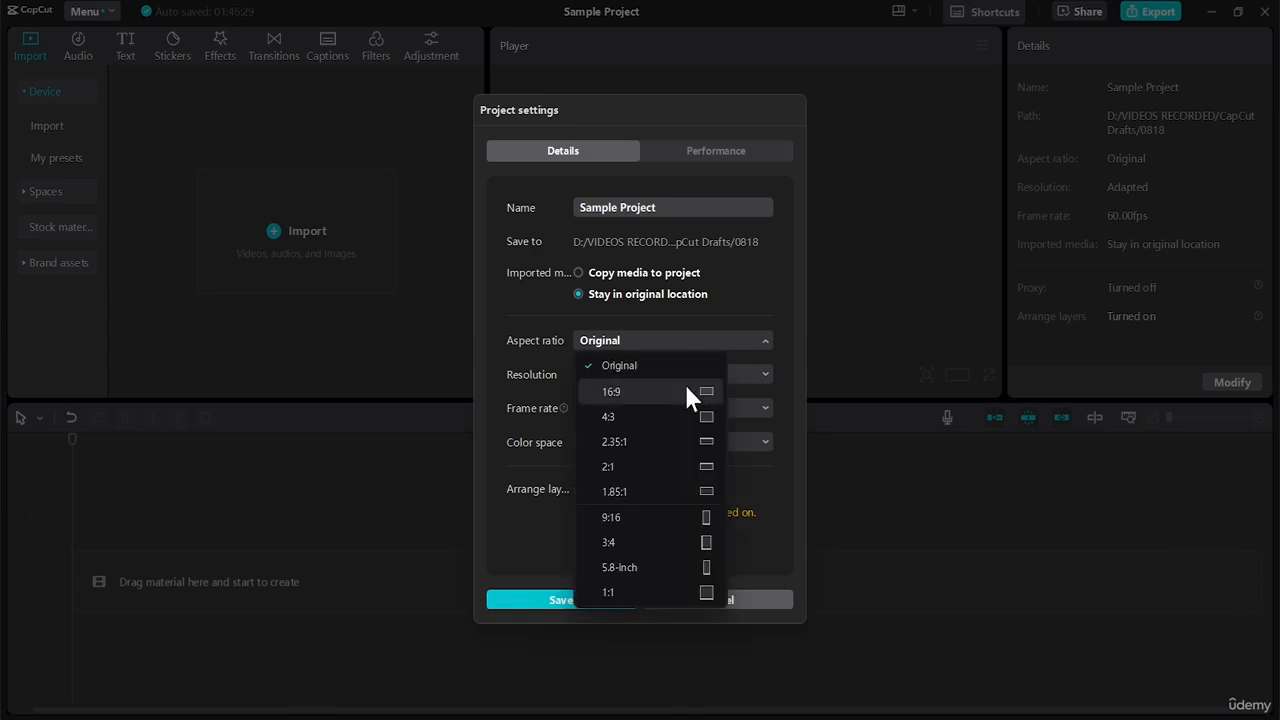
pyautogui.click(687, 394)
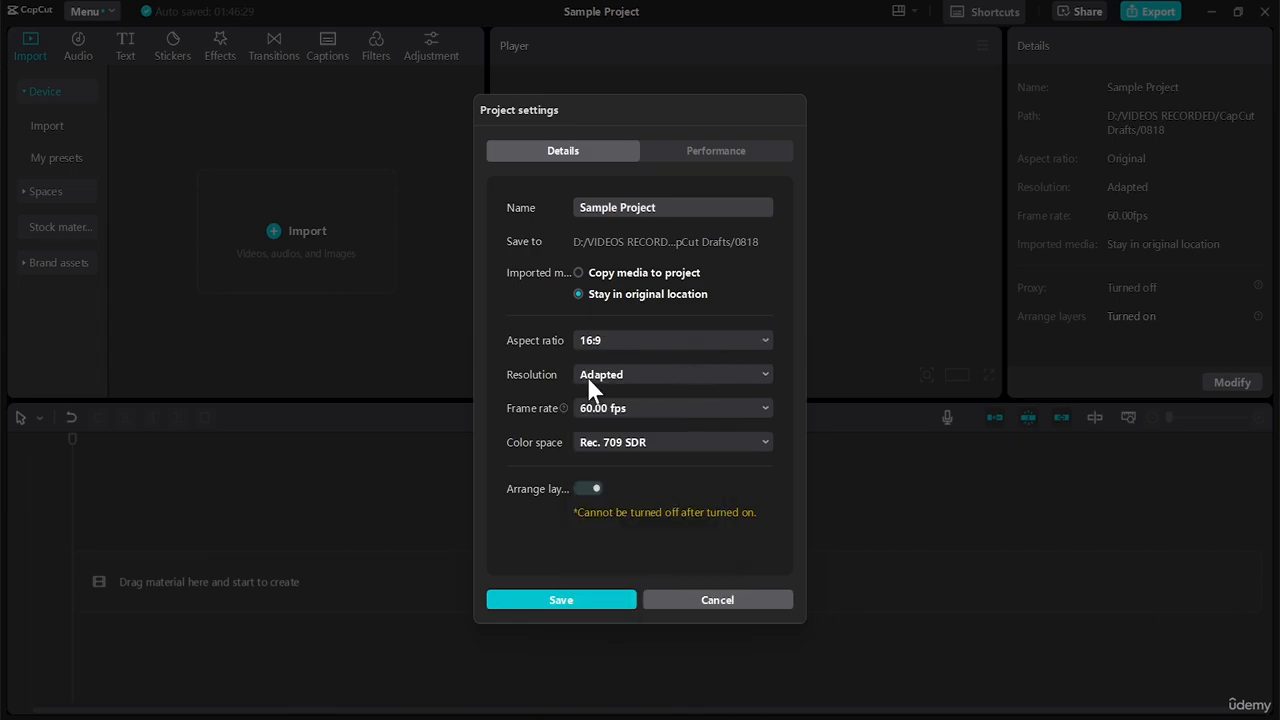
pyautogui.click(630, 379)
pyautogui.click(638, 425)
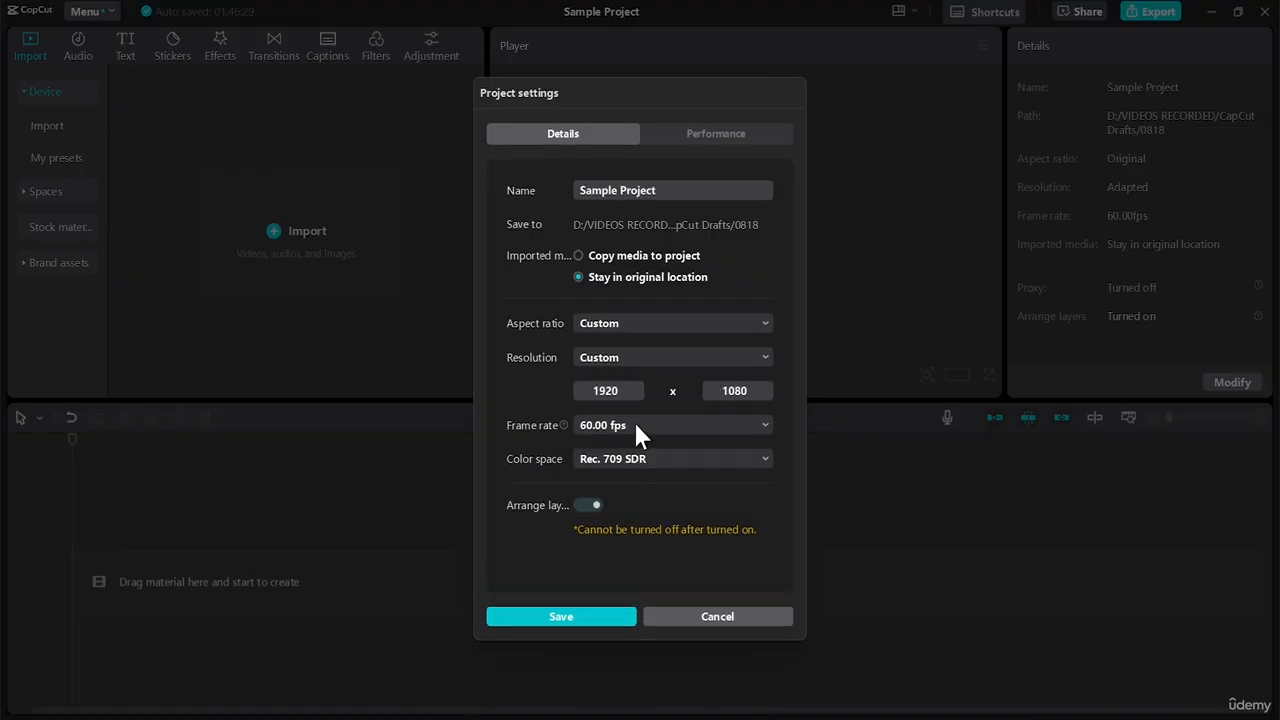
pyautogui.click(623, 392)
# Keep the frame rate at 60.00 fps and the color space at Rec. 709 SDR, and save the project settings
pyautogui.click(704, 425)
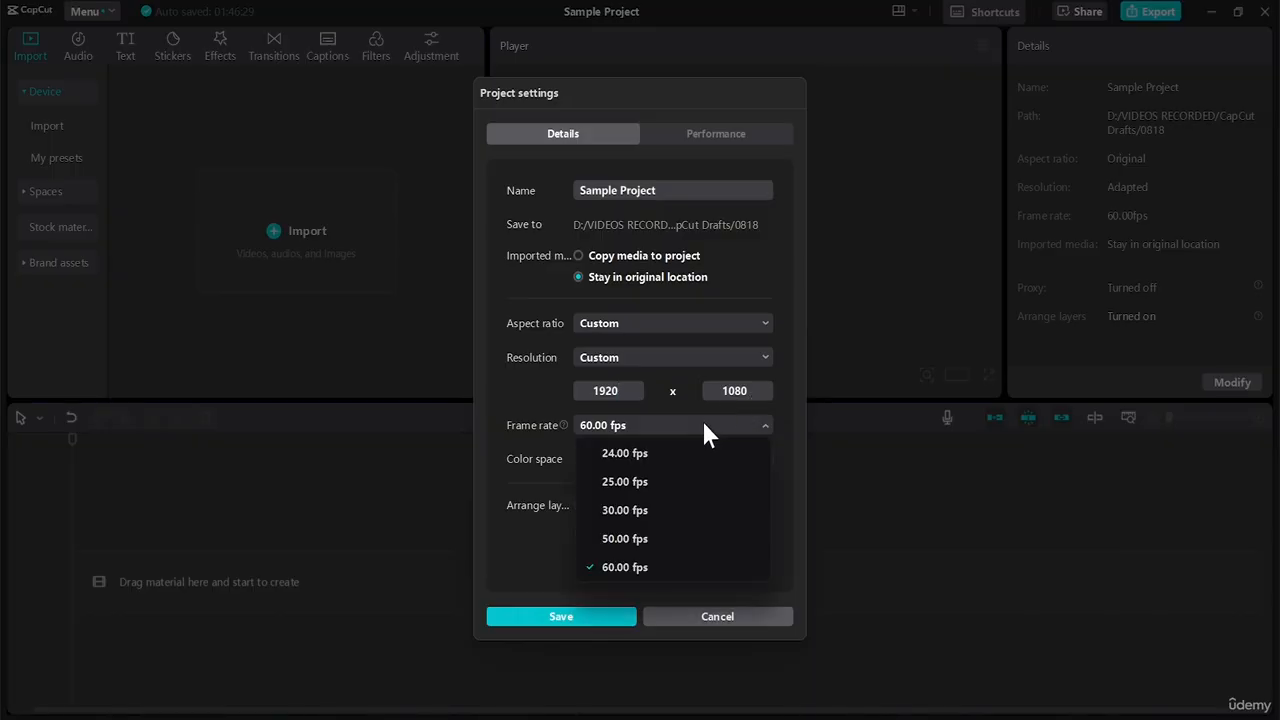
pyautogui.click(673, 567)
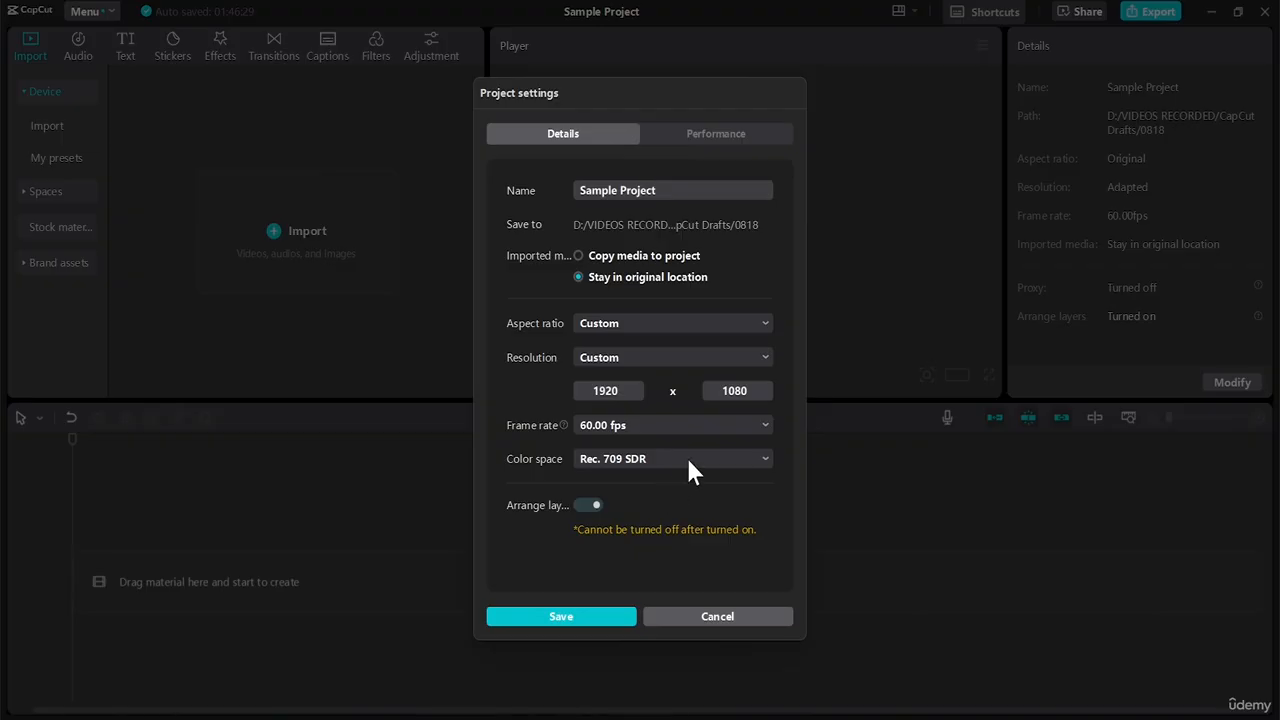
pyautogui.click(685, 457)
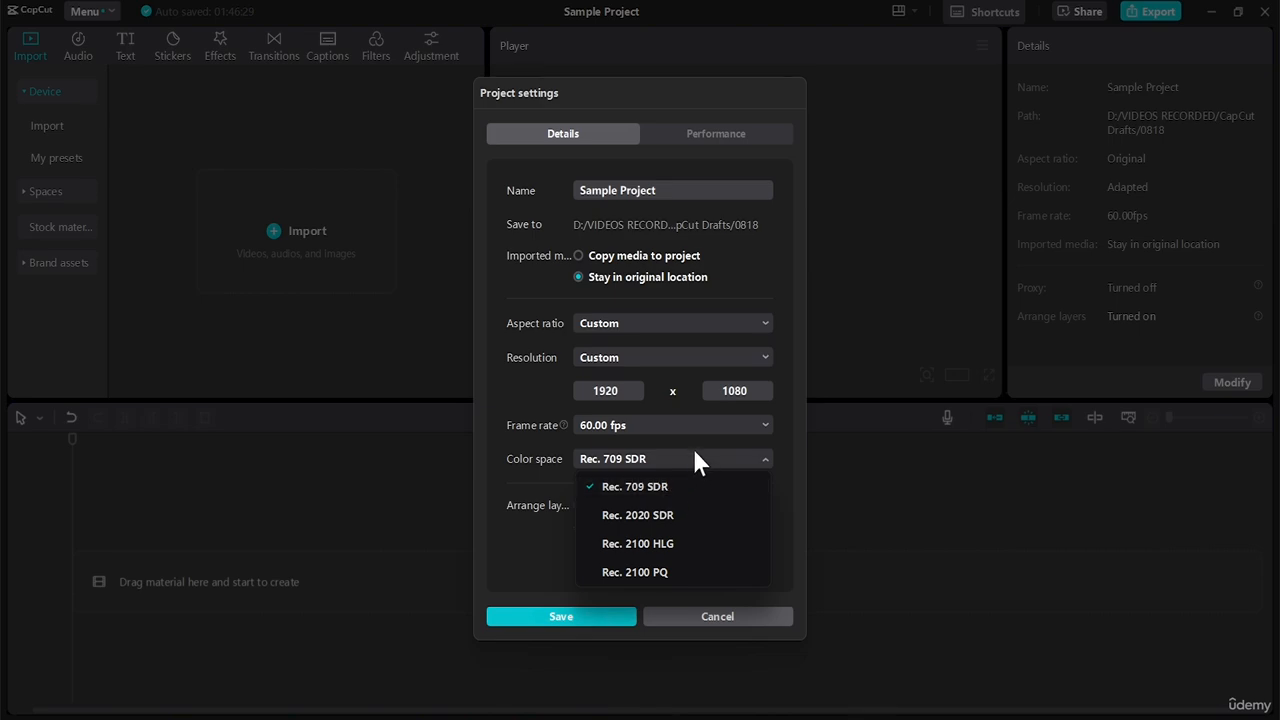
pyautogui.click(688, 450)
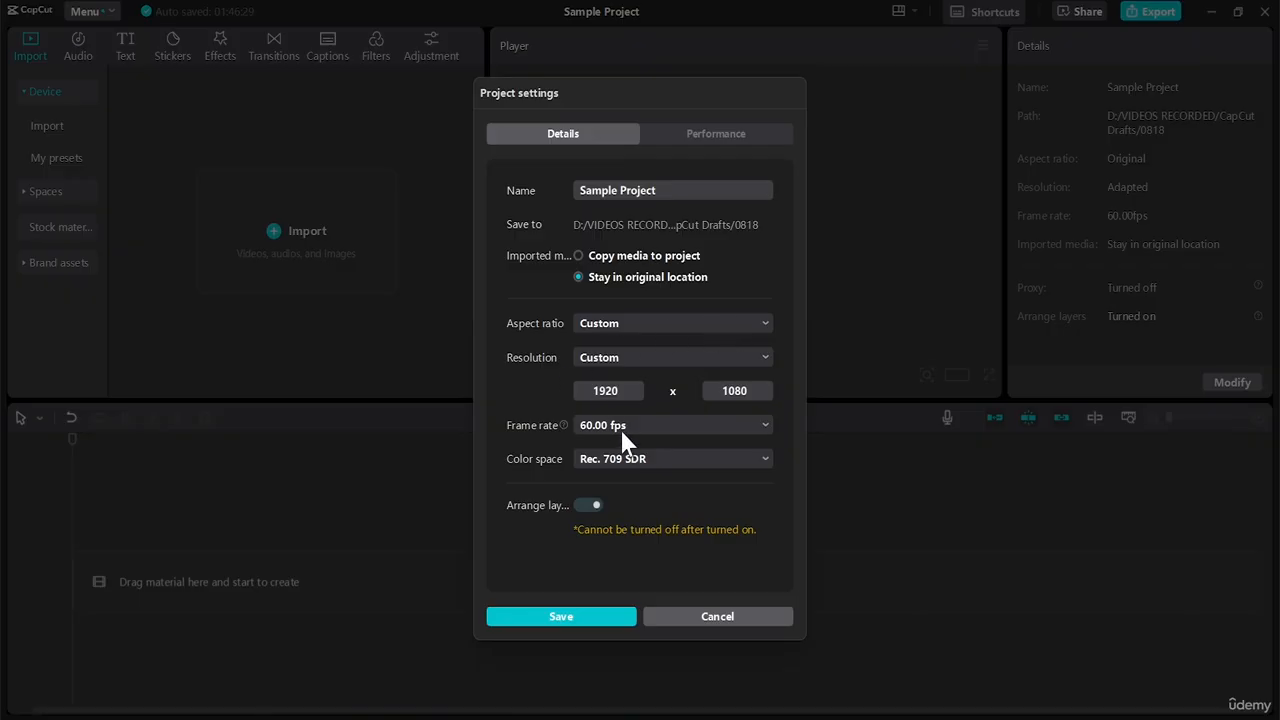
pyautogui.click(567, 608)
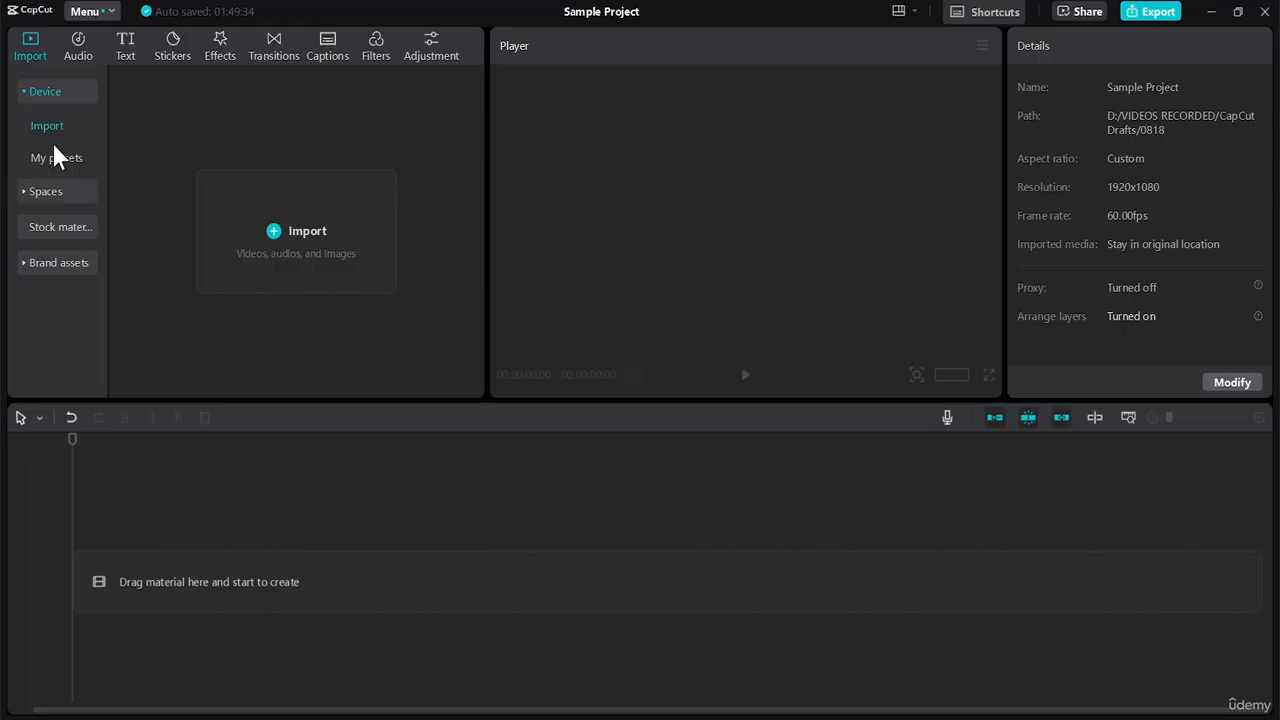
# Look through the device section, My presets and the cloud space of the media import library
pyautogui.click(42, 91)
pyautogui.click(40, 92)
pyautogui.click(60, 160)
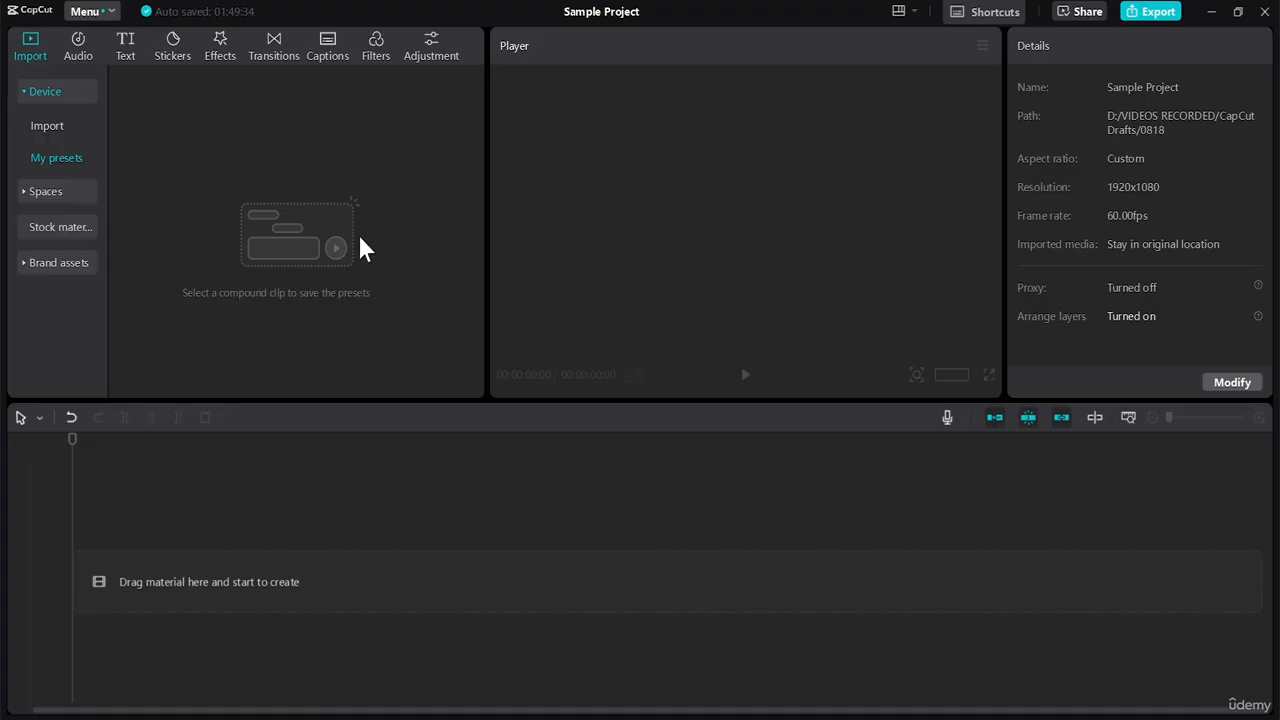
pyautogui.click(40, 193)
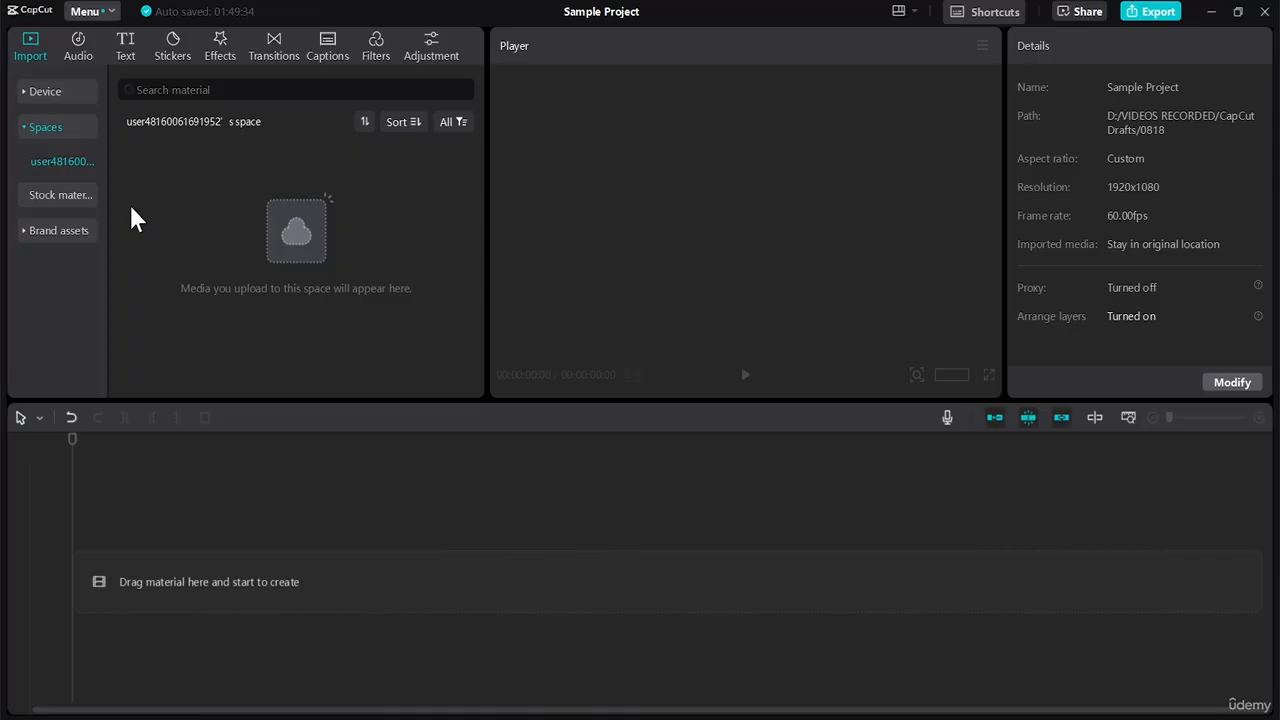
# Download the white thumbs-up and Subscribe clip from the trending stock materials, and return to the device import area
pyautogui.click(62, 195)
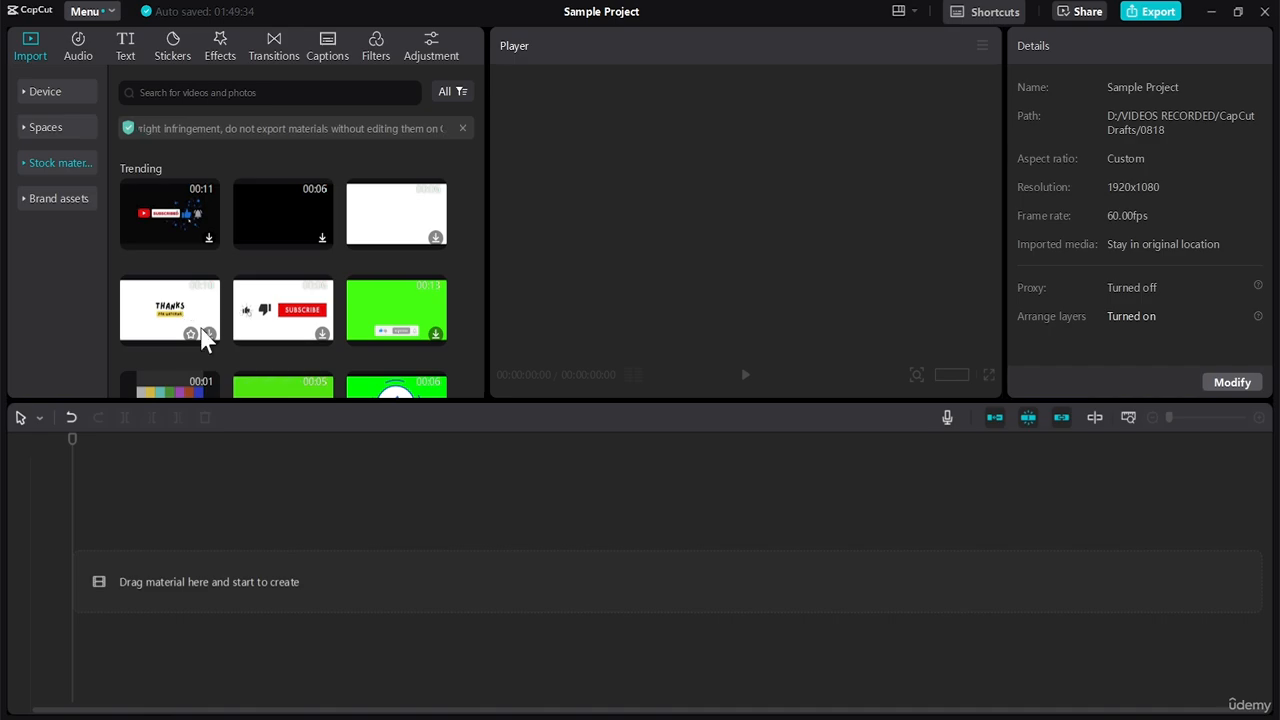
pyautogui.click(321, 334)
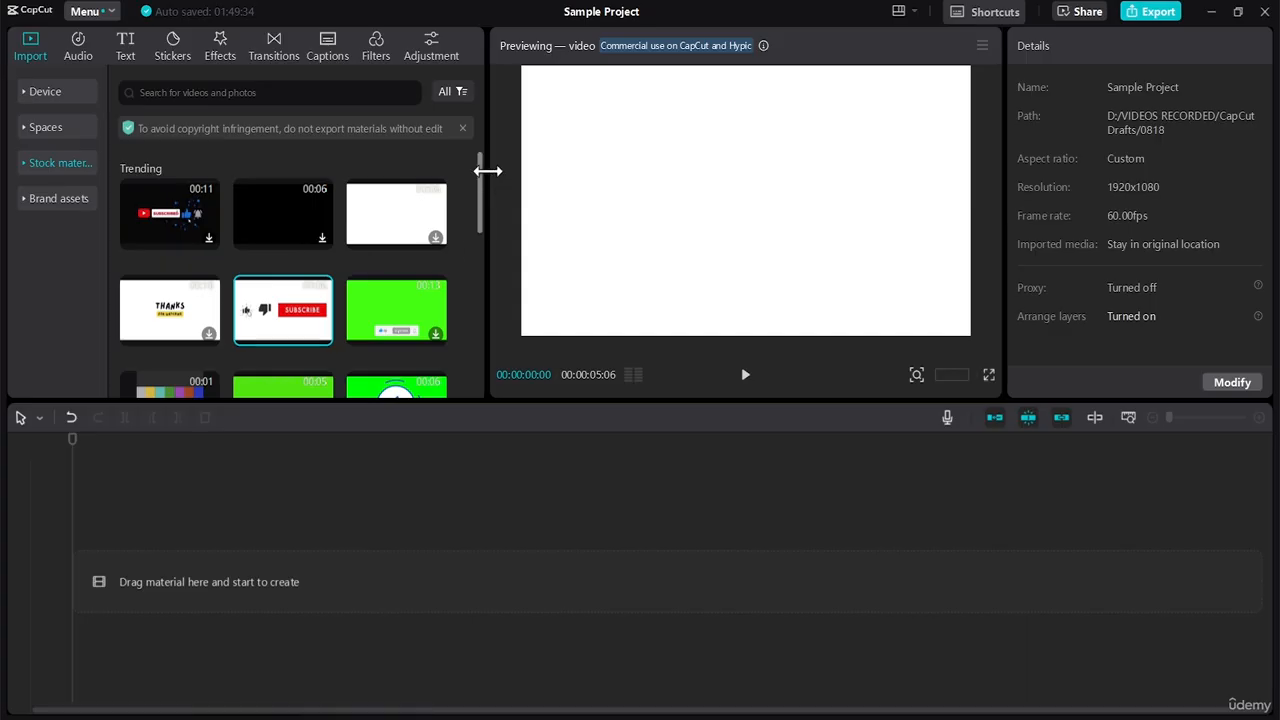
pyautogui.moveTo(478, 200); pyautogui.dragTo(486, 143)
pyautogui.click(60, 91)
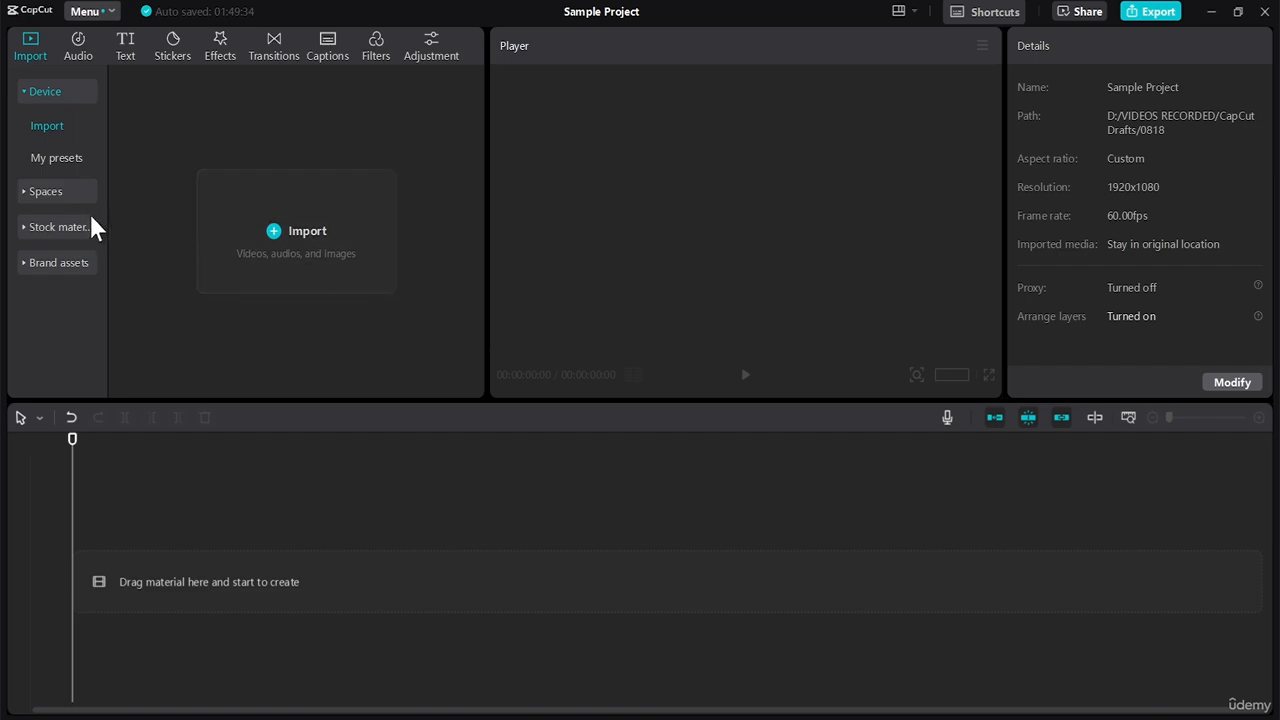
# Download and preview both CapCut logo images in the brand assets, and check the brand videos before returning to device import
pyautogui.click(58, 262)
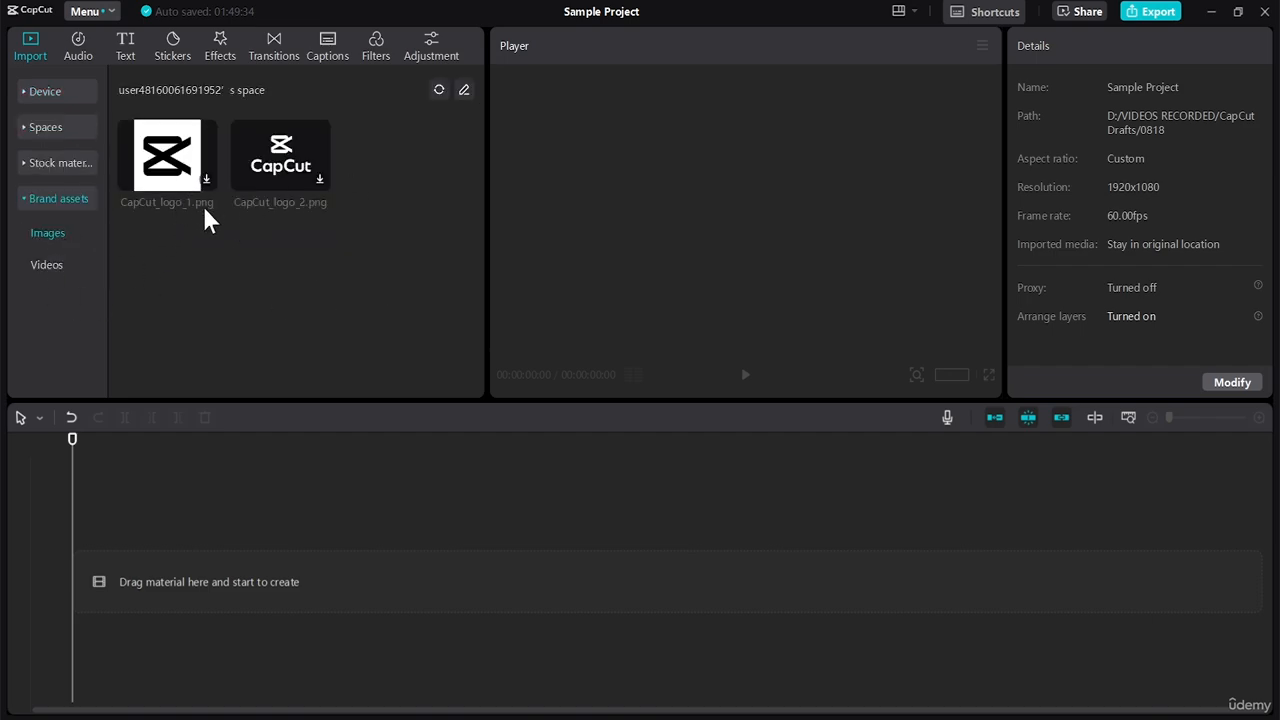
pyautogui.click(205, 183)
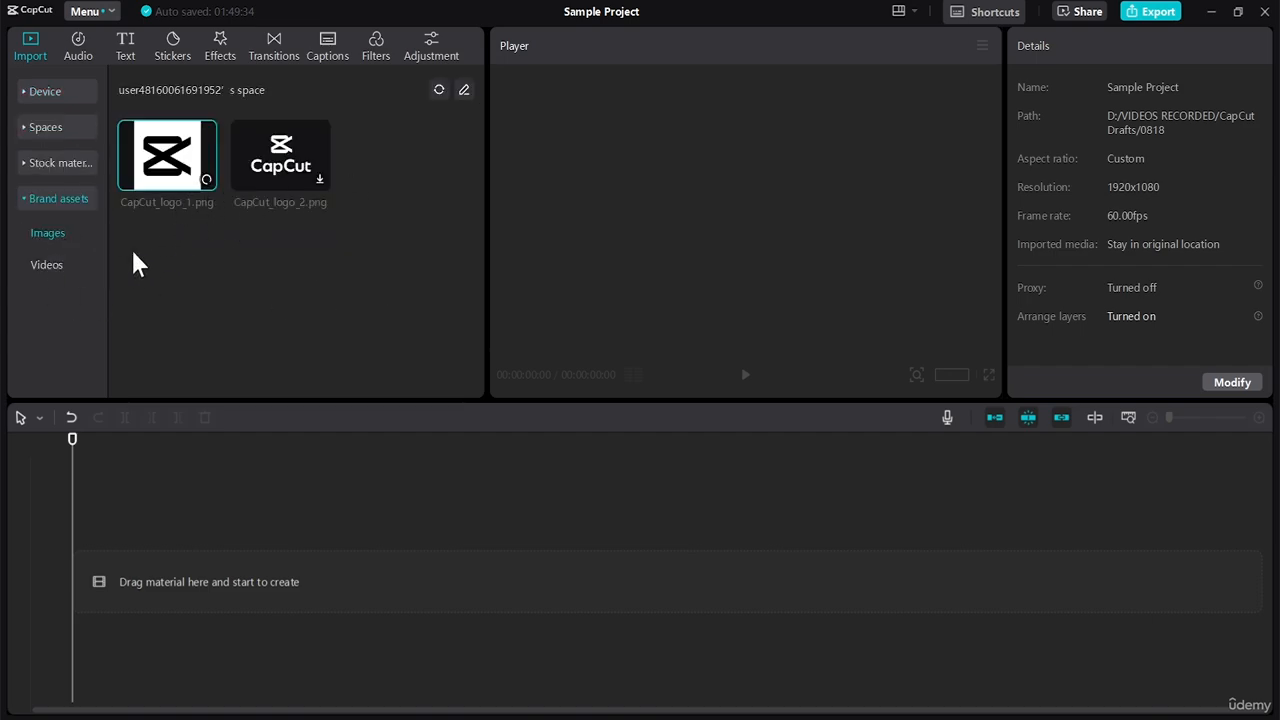
pyautogui.click(321, 178)
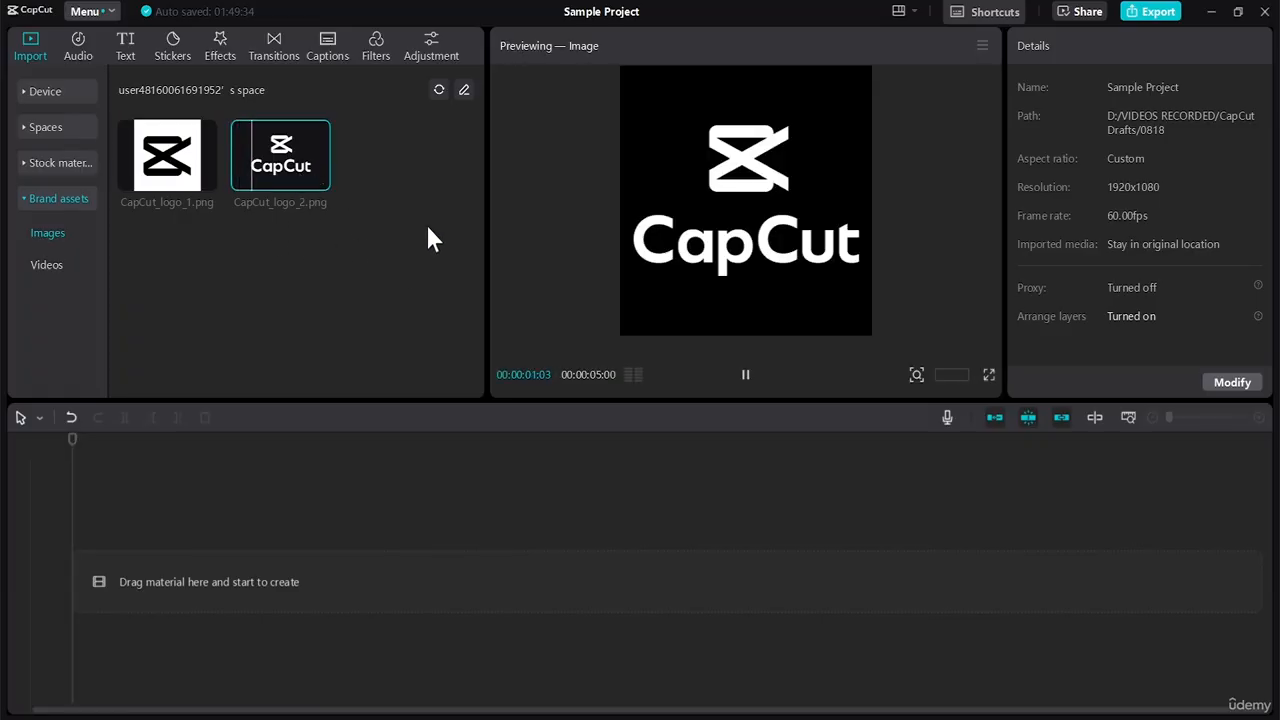
pyautogui.click(167, 157)
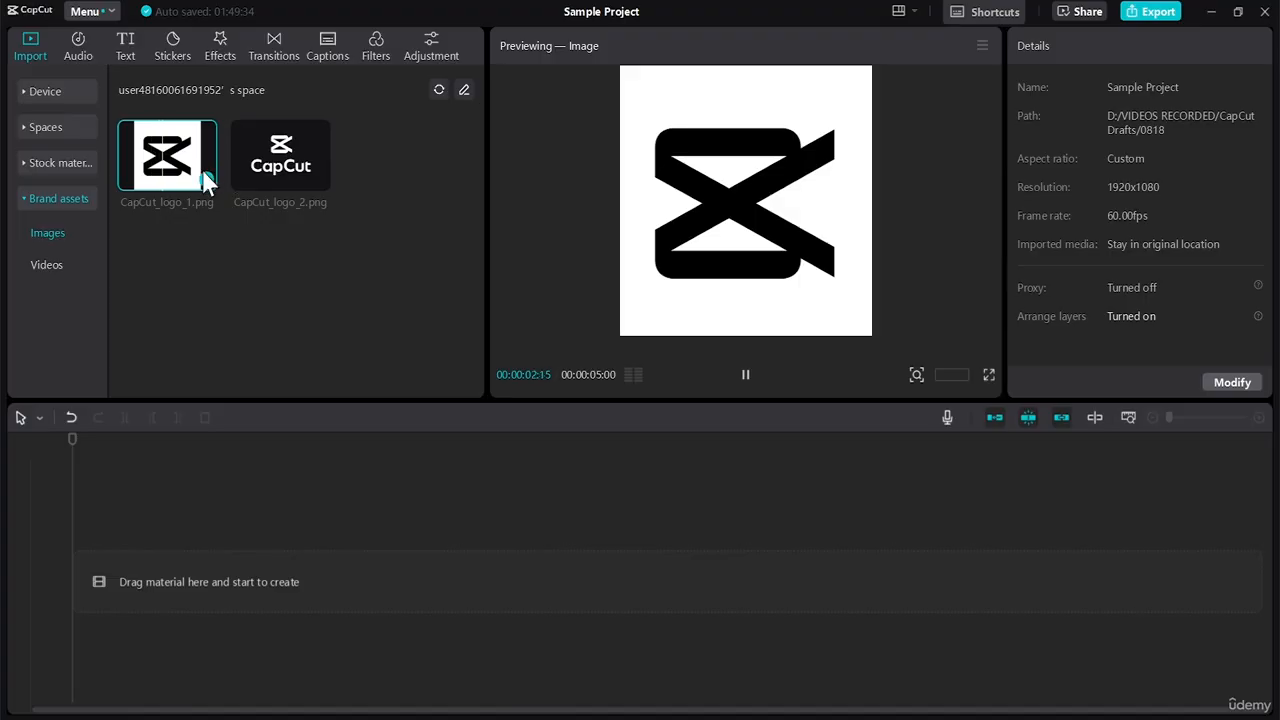
pyautogui.click(287, 150)
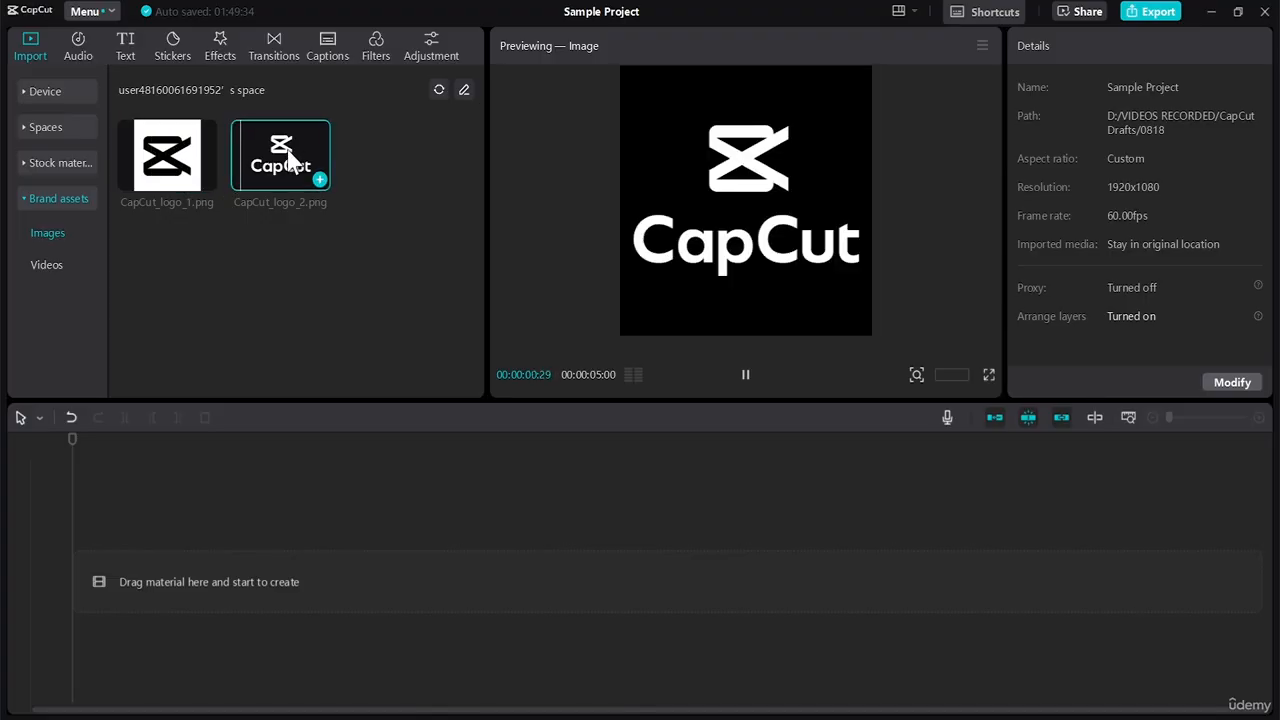
pyautogui.click(47, 265)
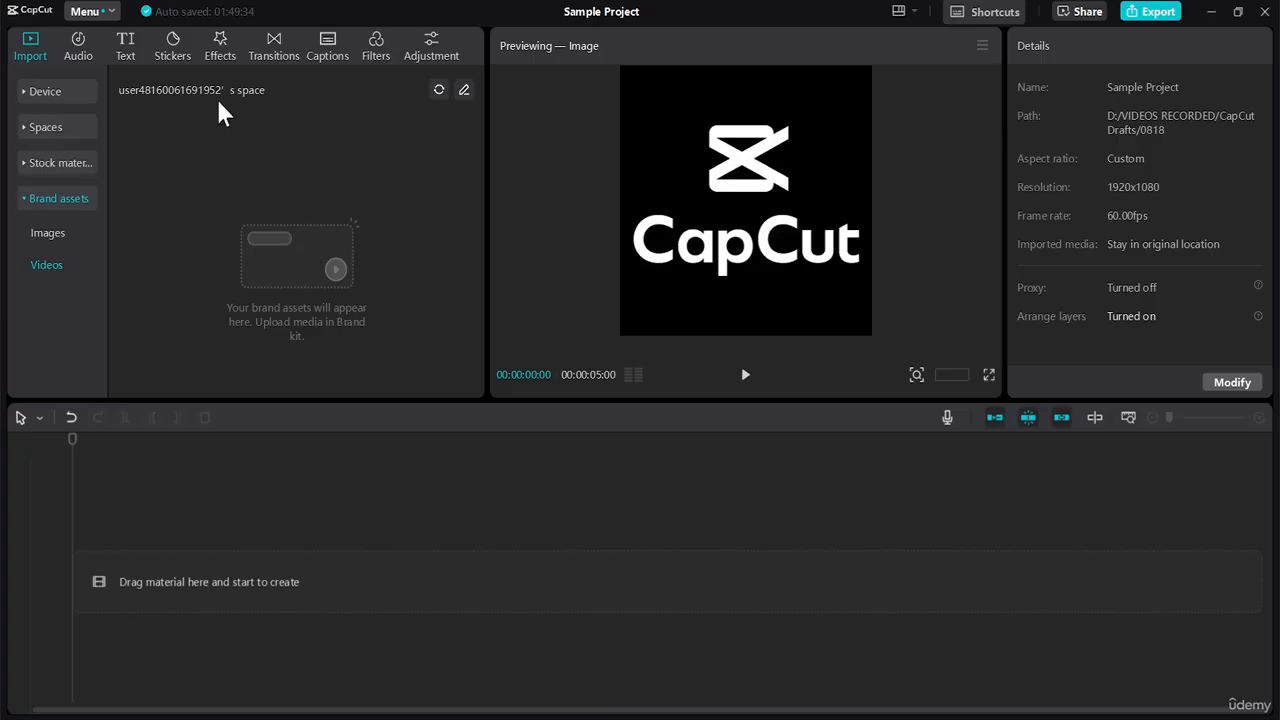
pyautogui.click(88, 95)
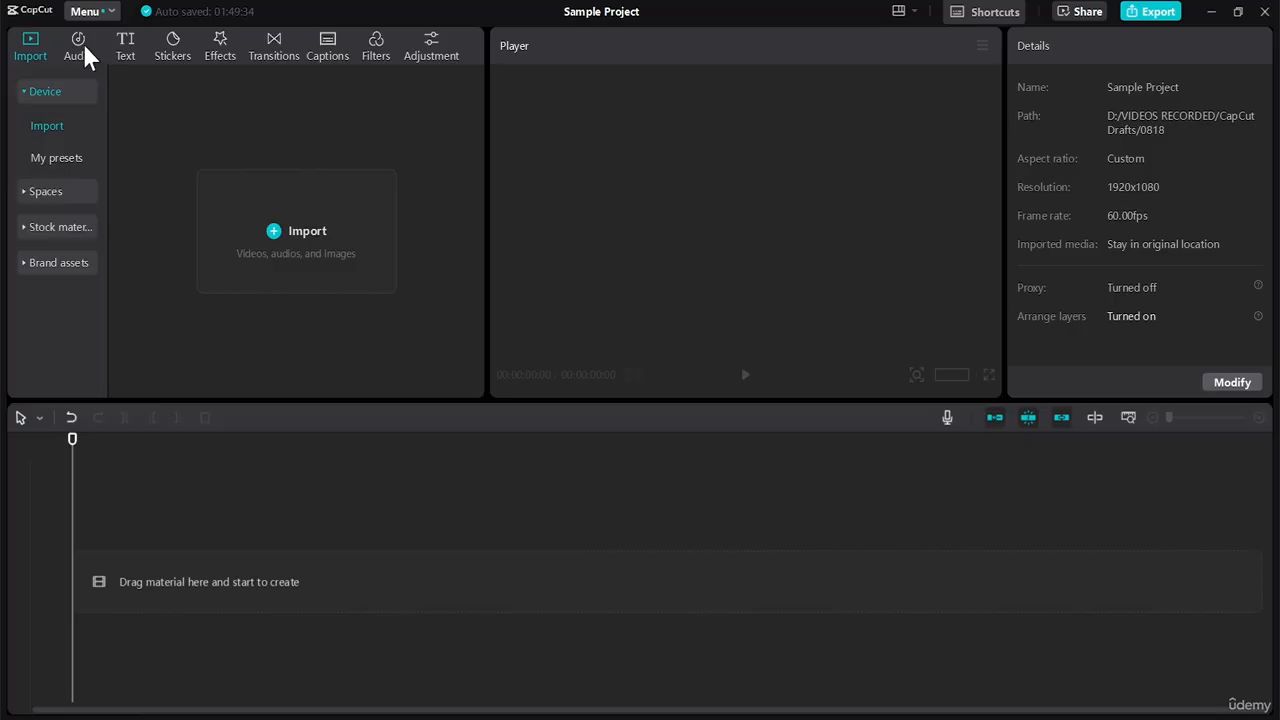
# Preview the Vlog music track "Relaxing, Simple, Countryside, Travel, Nostalgic", place it at the start of the timeline and select it
pyautogui.click(78, 48)
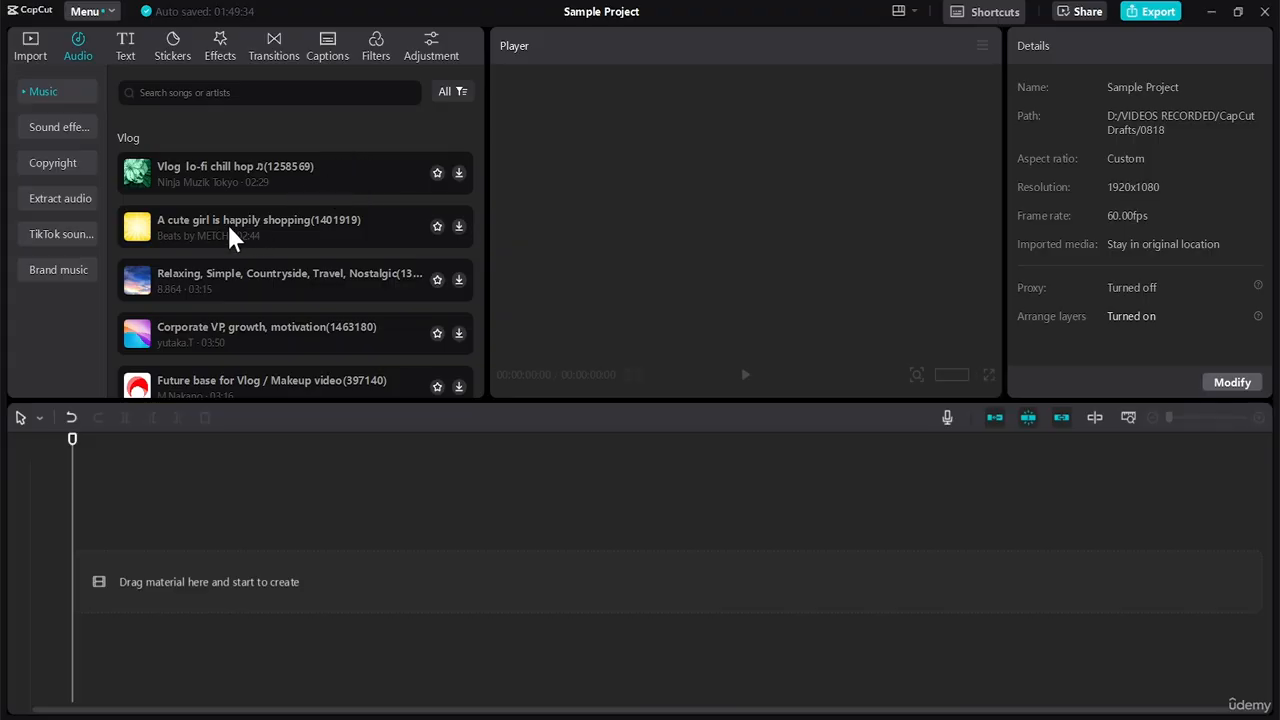
pyautogui.click(210, 278)
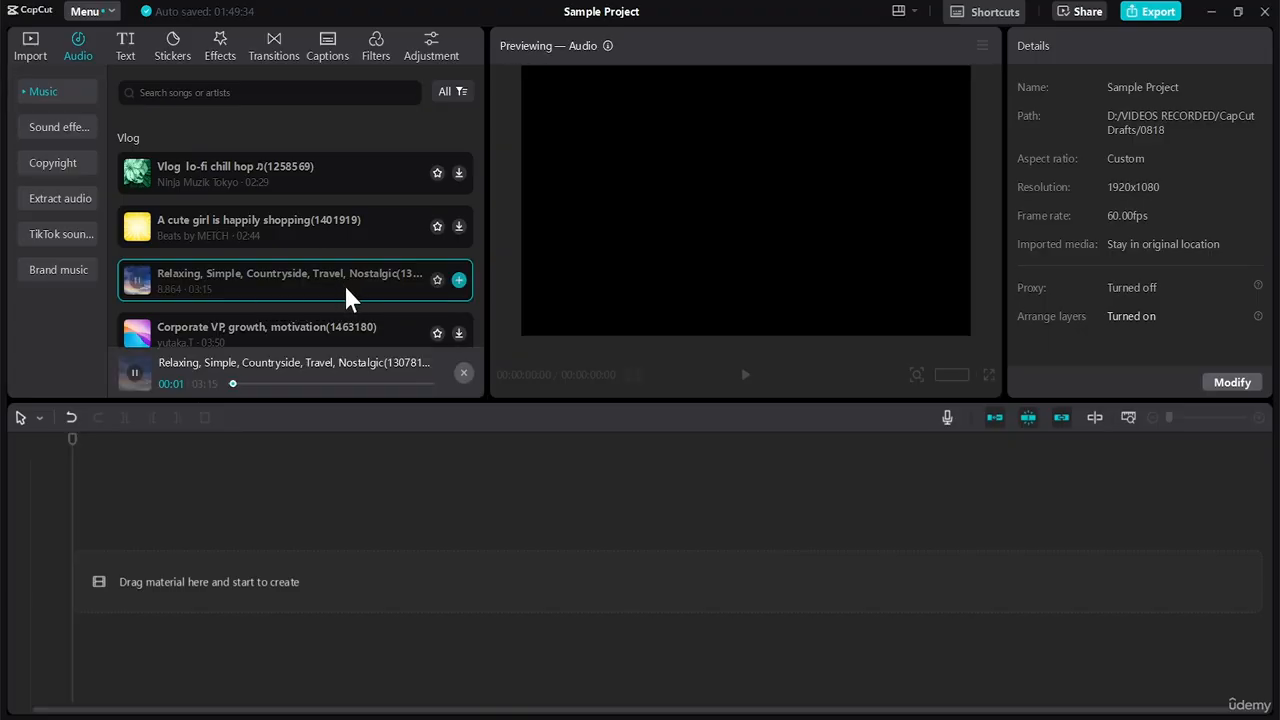
pyautogui.click(138, 368)
pyautogui.moveTo(153, 293); pyautogui.dragTo(125, 576)
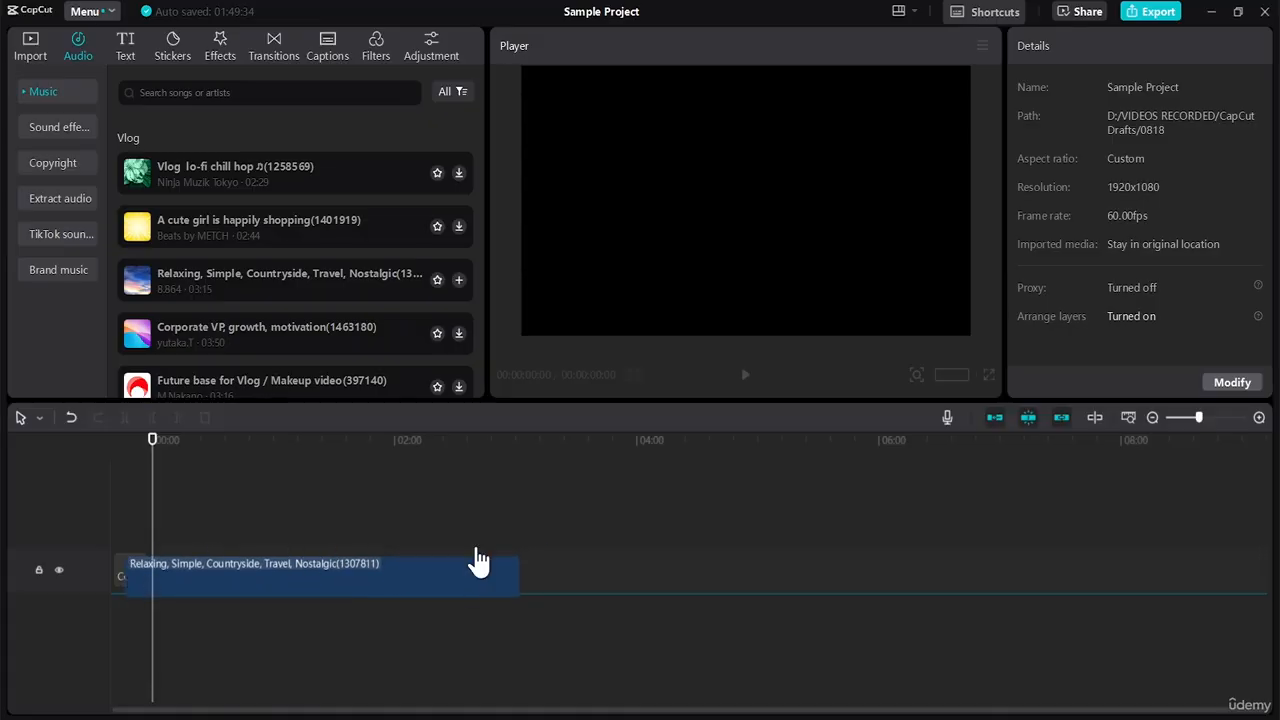
pyautogui.moveTo(478, 560); pyautogui.dragTo(474, 566)
pyautogui.click(366, 640)
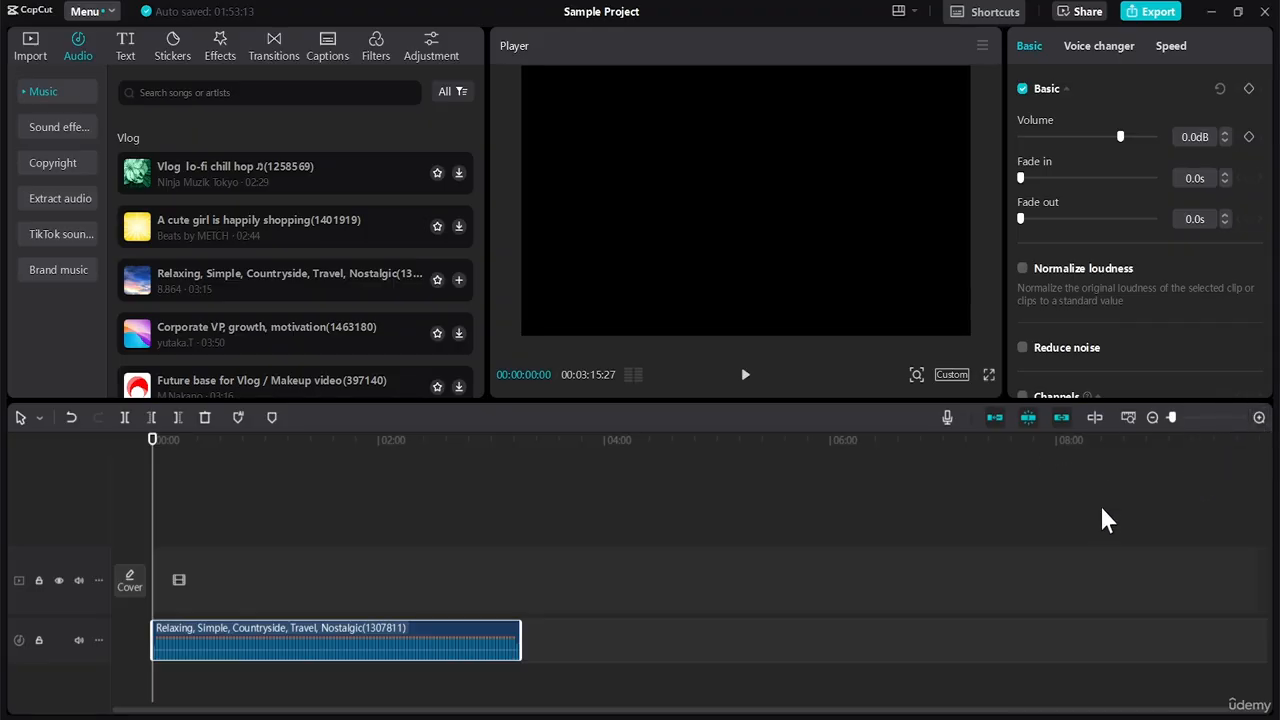
# Move the playhead to about 41 seconds on the music clip and play a short stretch of it before pausing
pyautogui.hotkey('ctrl', '=')
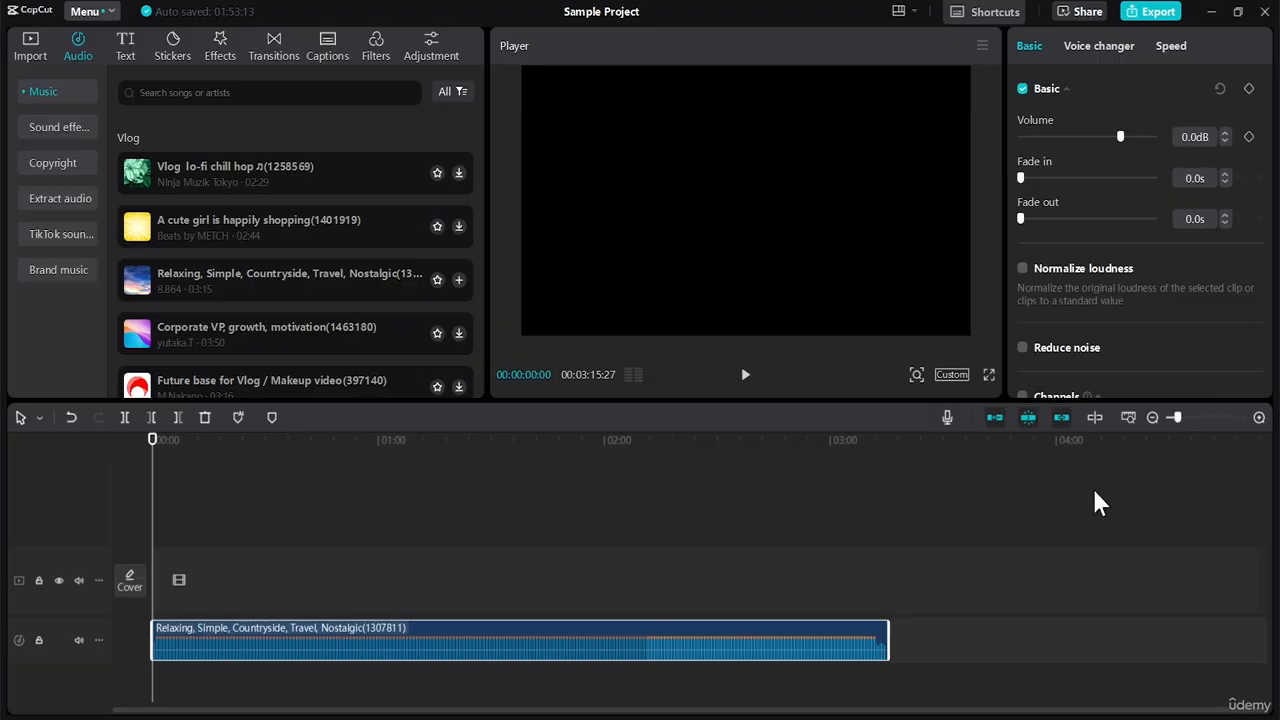
pyautogui.scroll(1, 1091, 485)
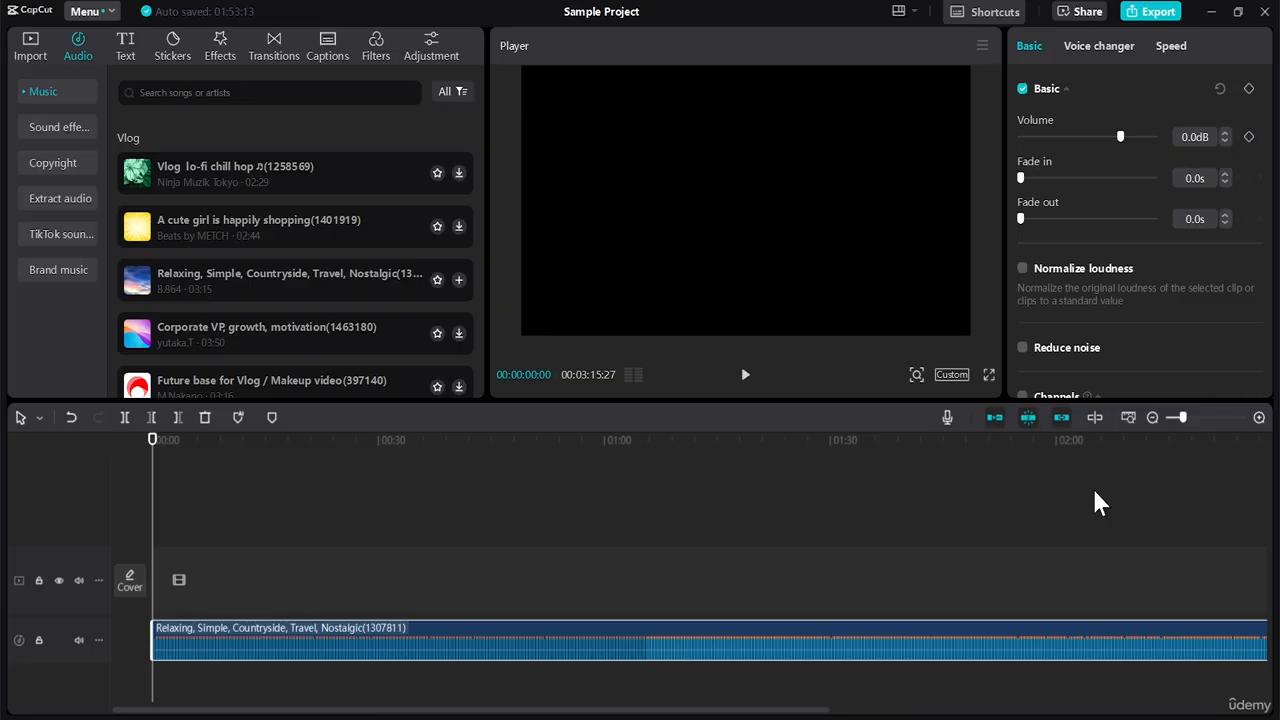
pyautogui.scroll(-1, 1094, 491)
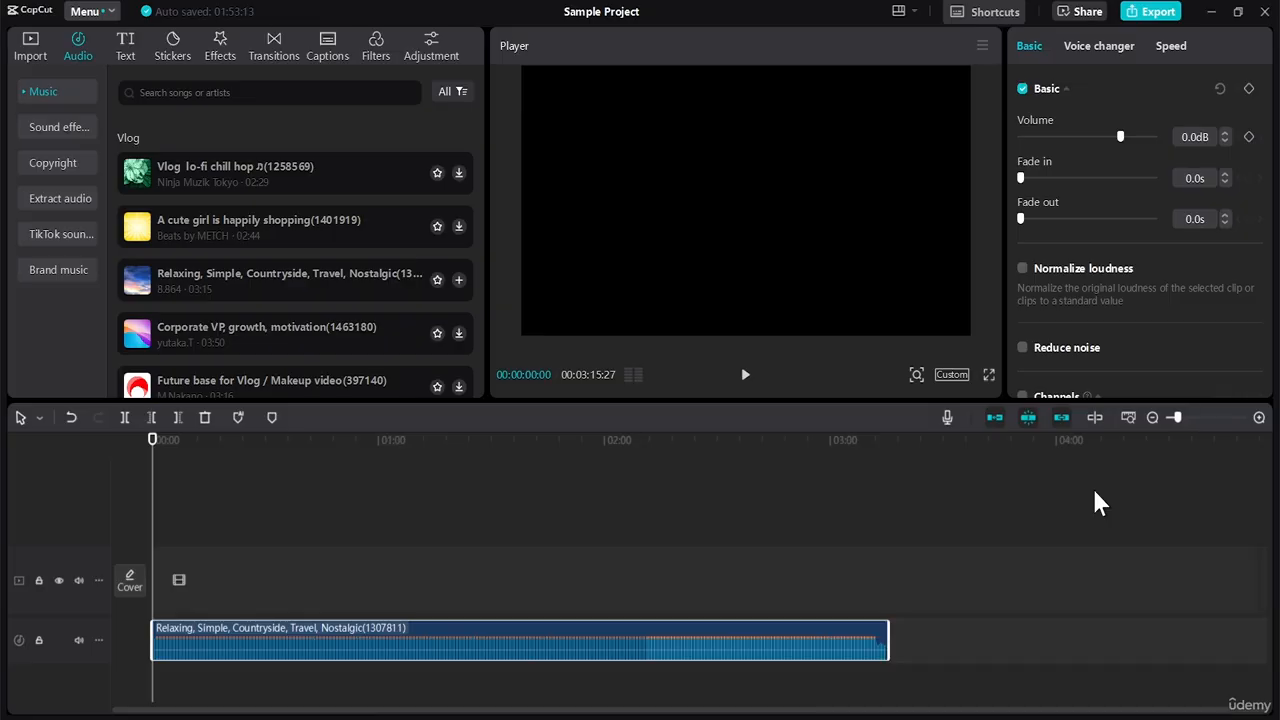
pyautogui.scroll(-1, 1097, 503)
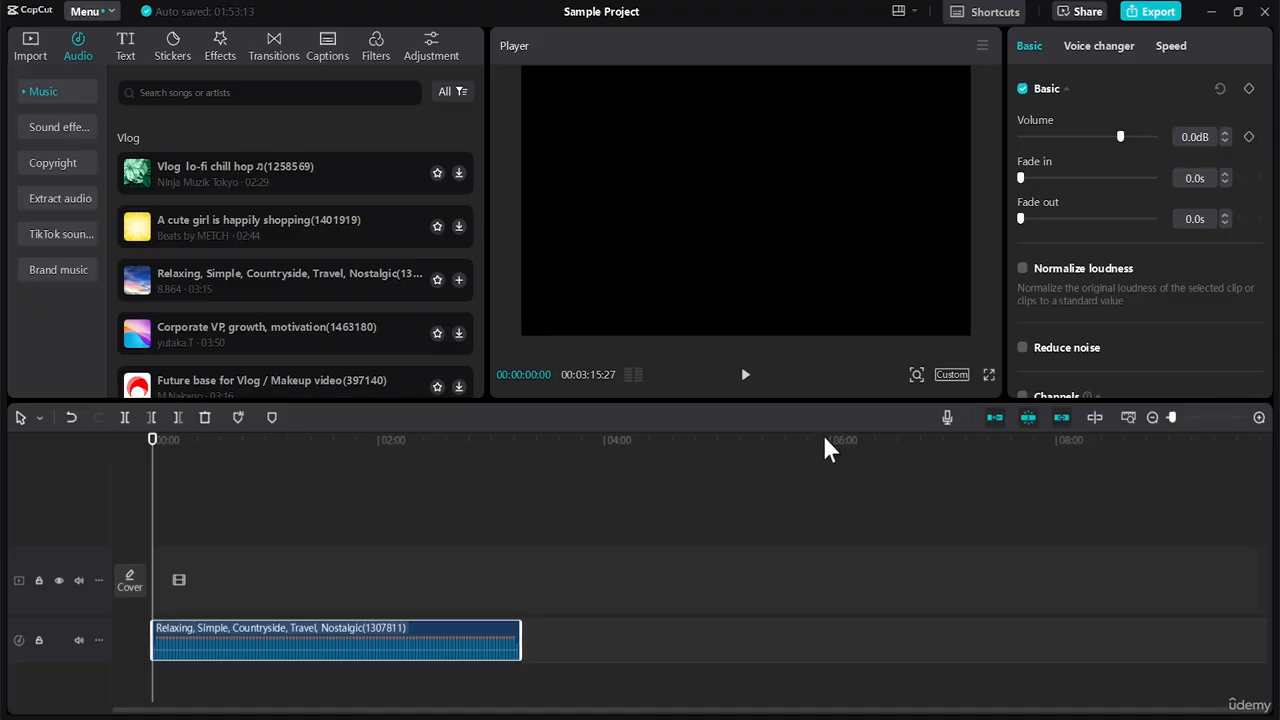
pyautogui.click(1259, 417)
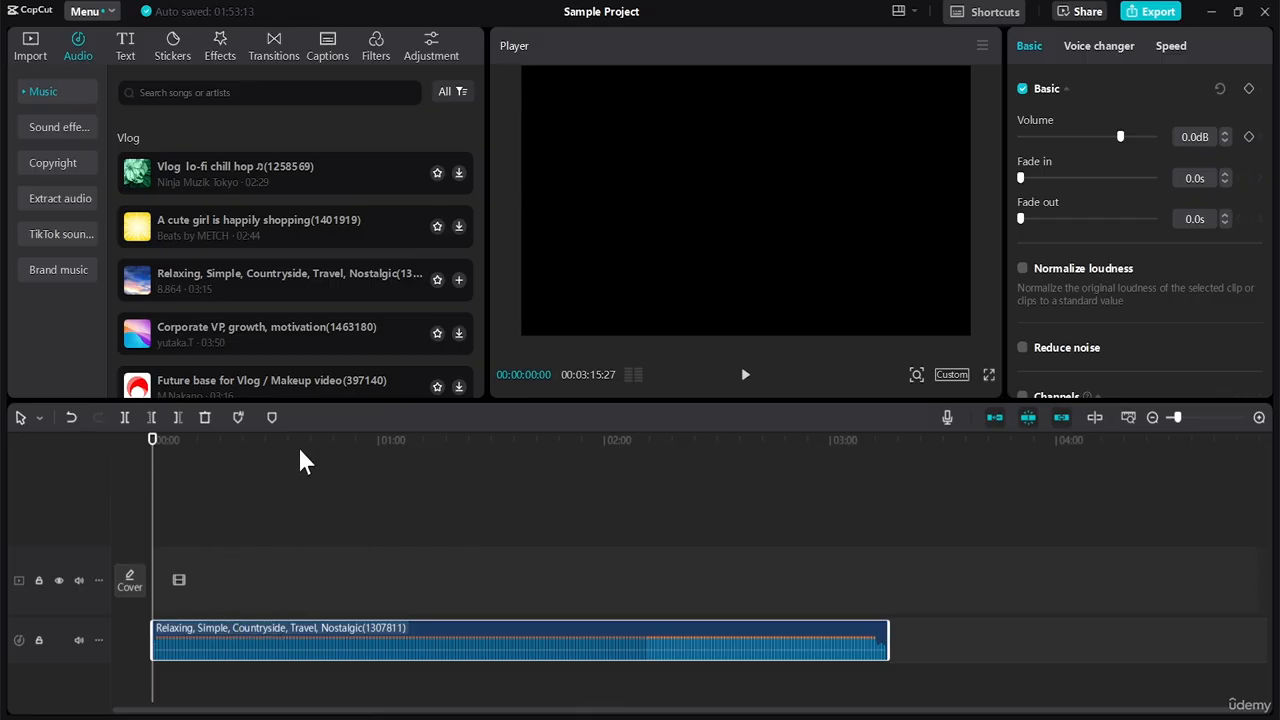
pyautogui.click(307, 485)
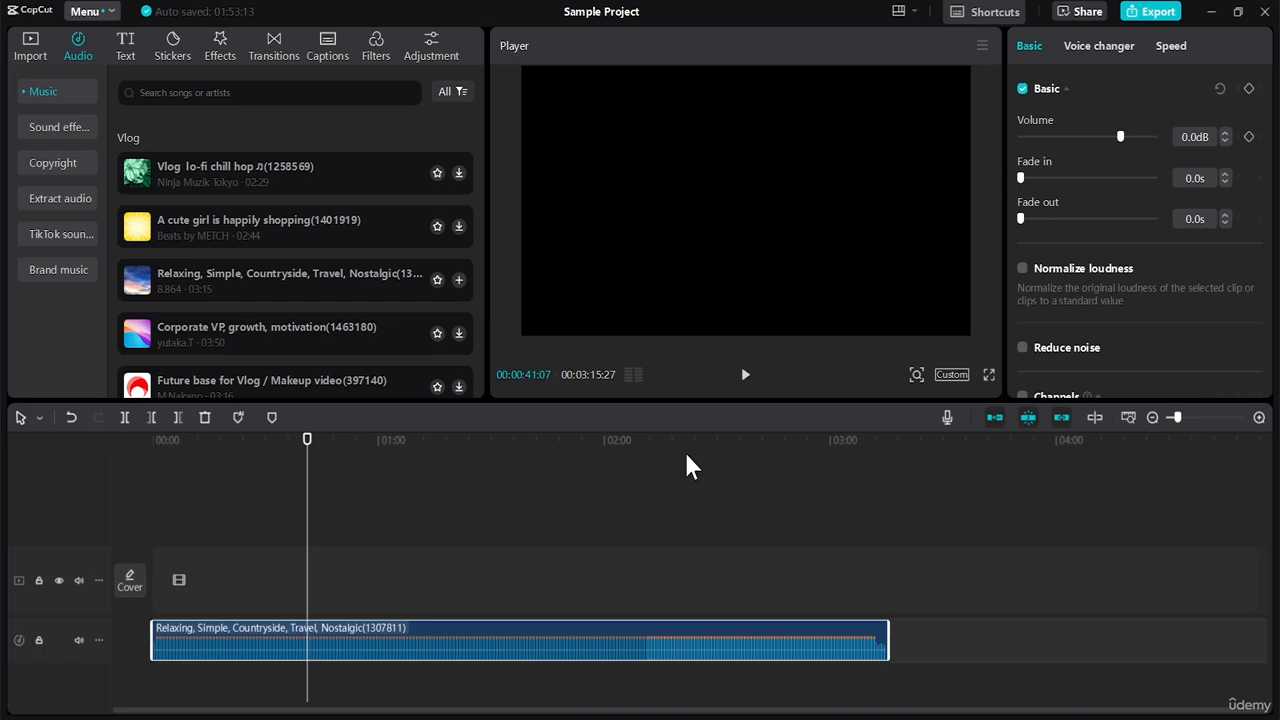
pyautogui.click(745, 375)
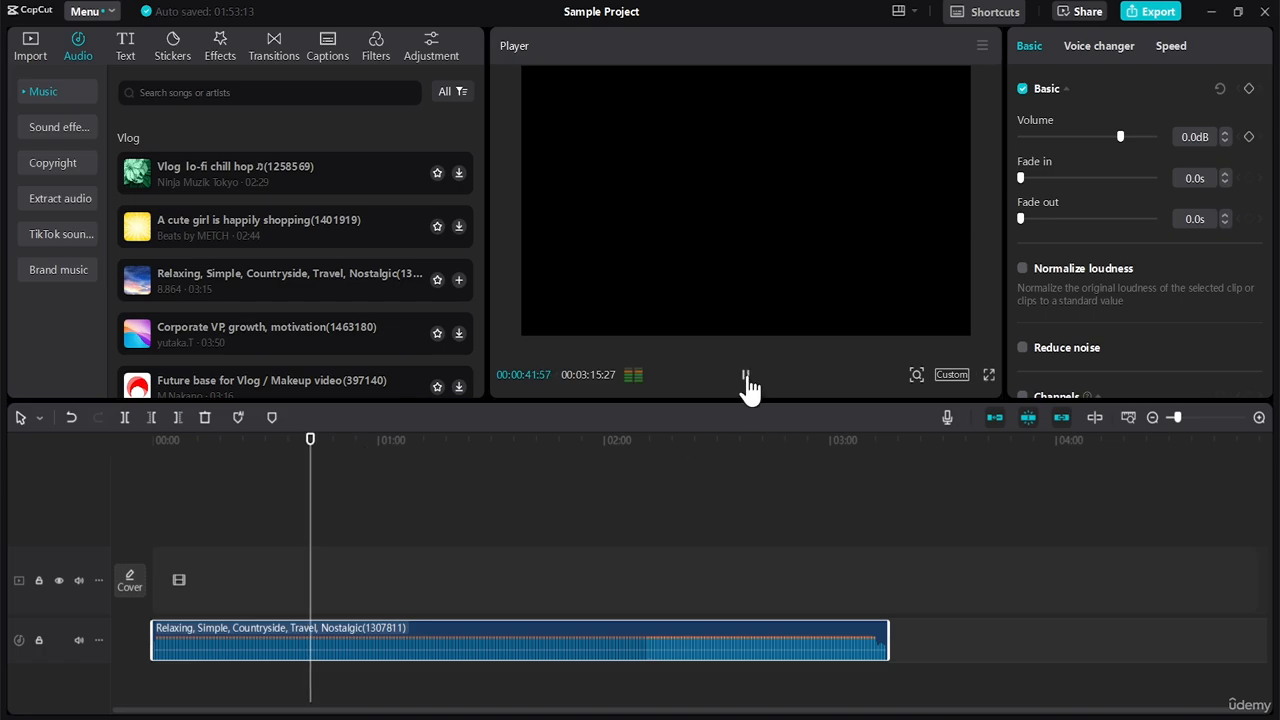
pyautogui.click(745, 377)
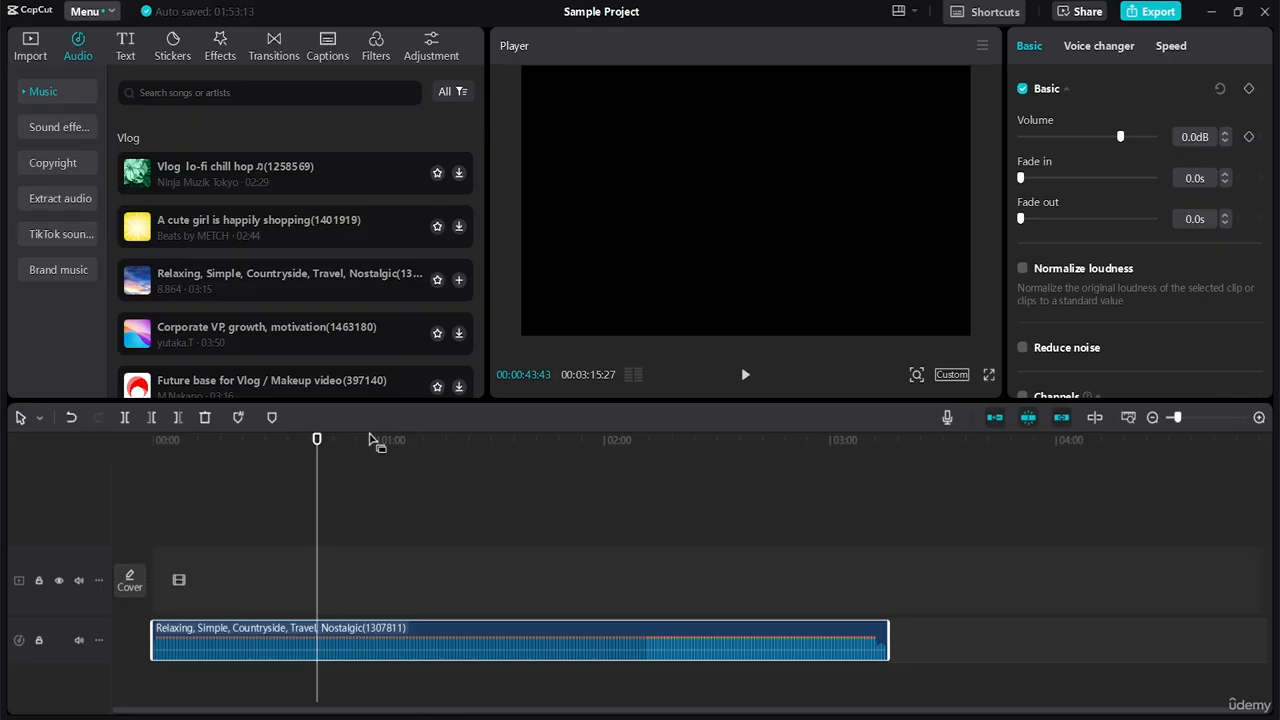
# Split the music clip with the Split tool at about 49 seconds and again at about 35 seconds
pyautogui.click(38, 420)
pyautogui.click(28, 442)
pyautogui.click(38, 419)
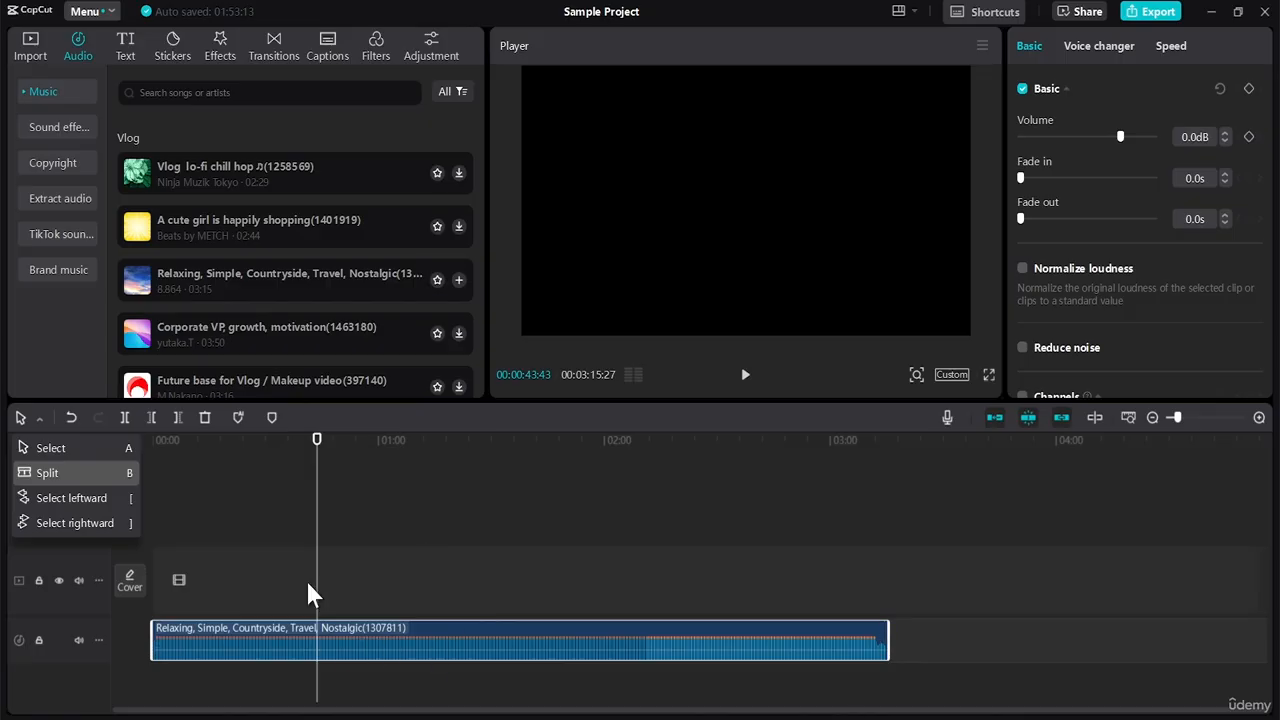
pyautogui.click(71, 472)
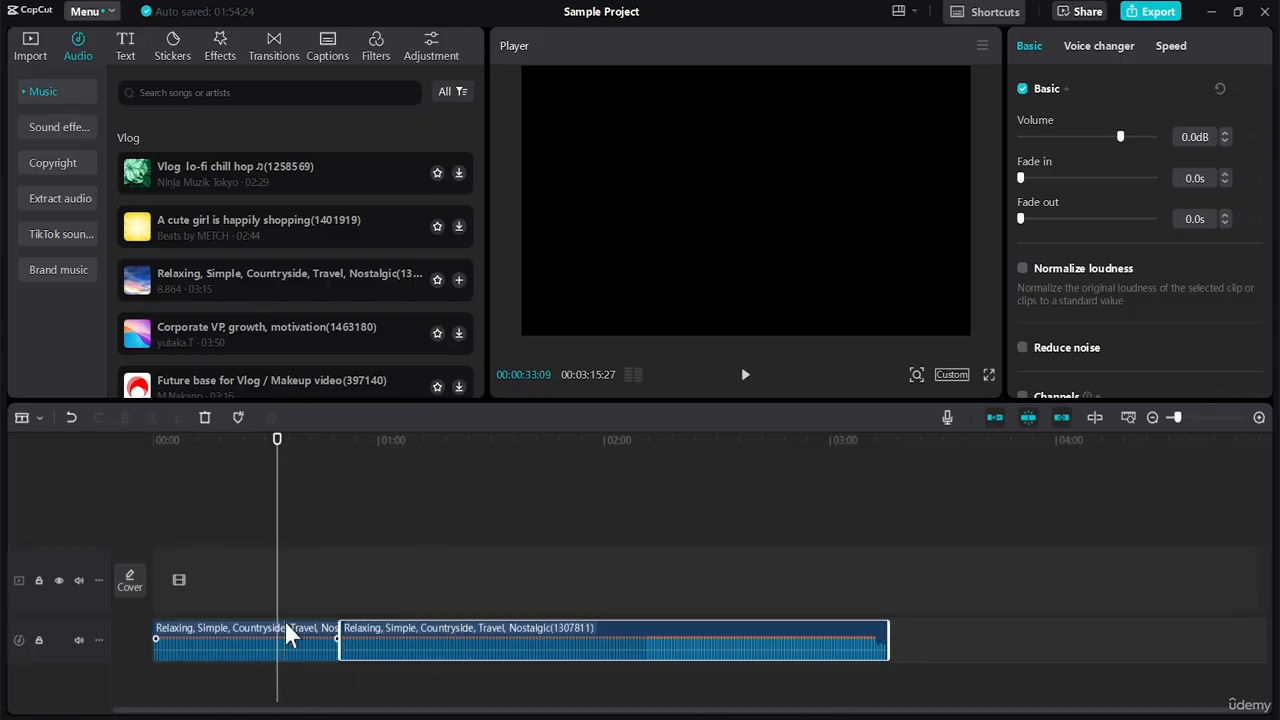
pyautogui.click(286, 638)
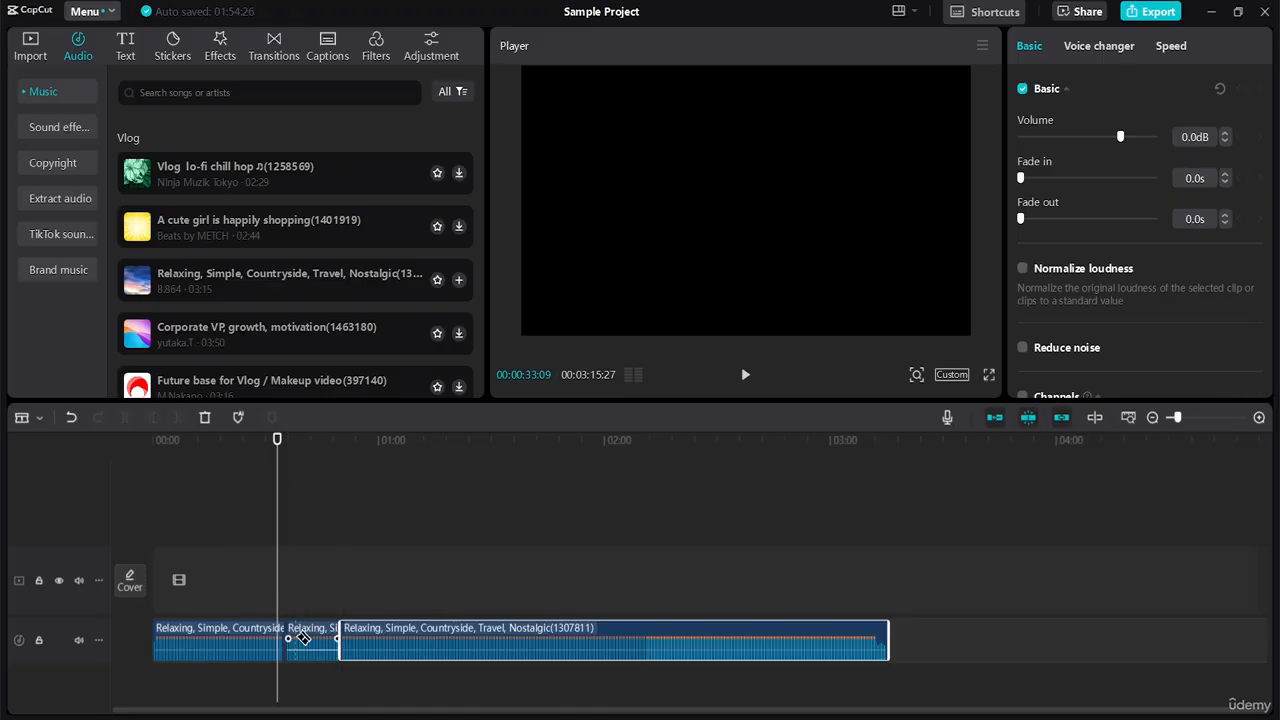
# Return to the Select tool and delete the short middle piece of the split music clip
pyautogui.click(38, 415)
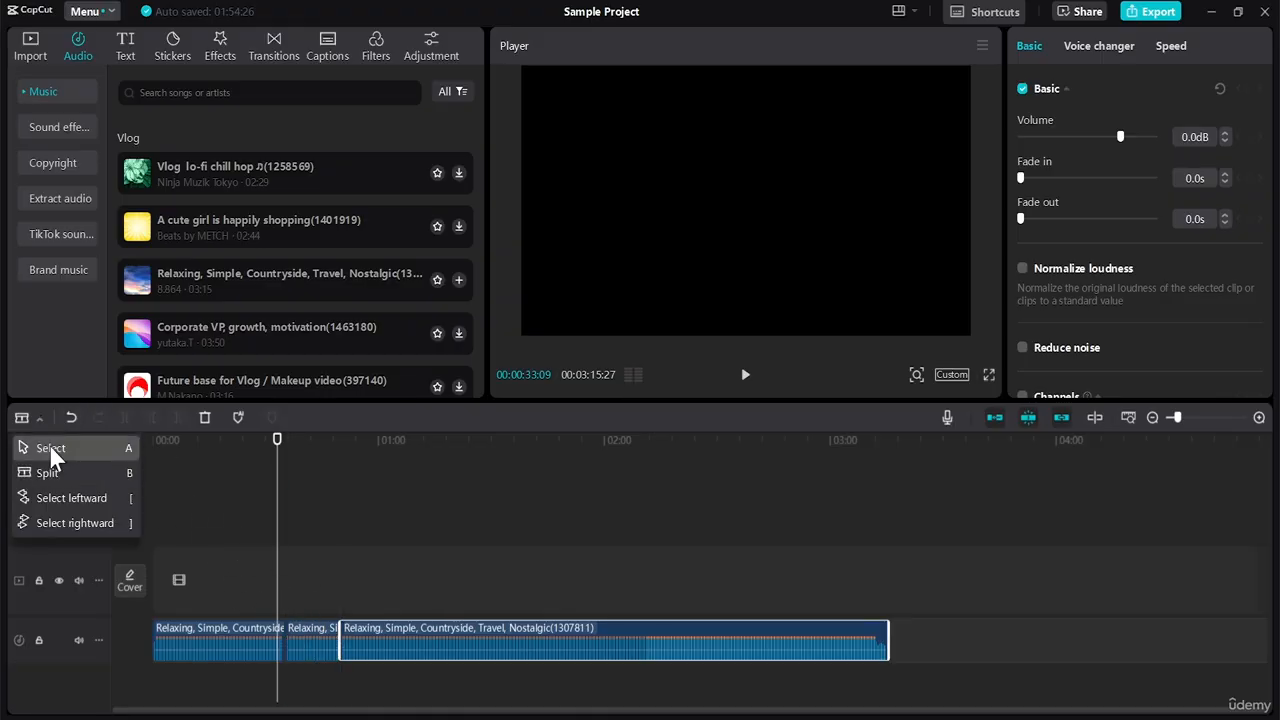
pyautogui.click(51, 452)
pyautogui.click(313, 638)
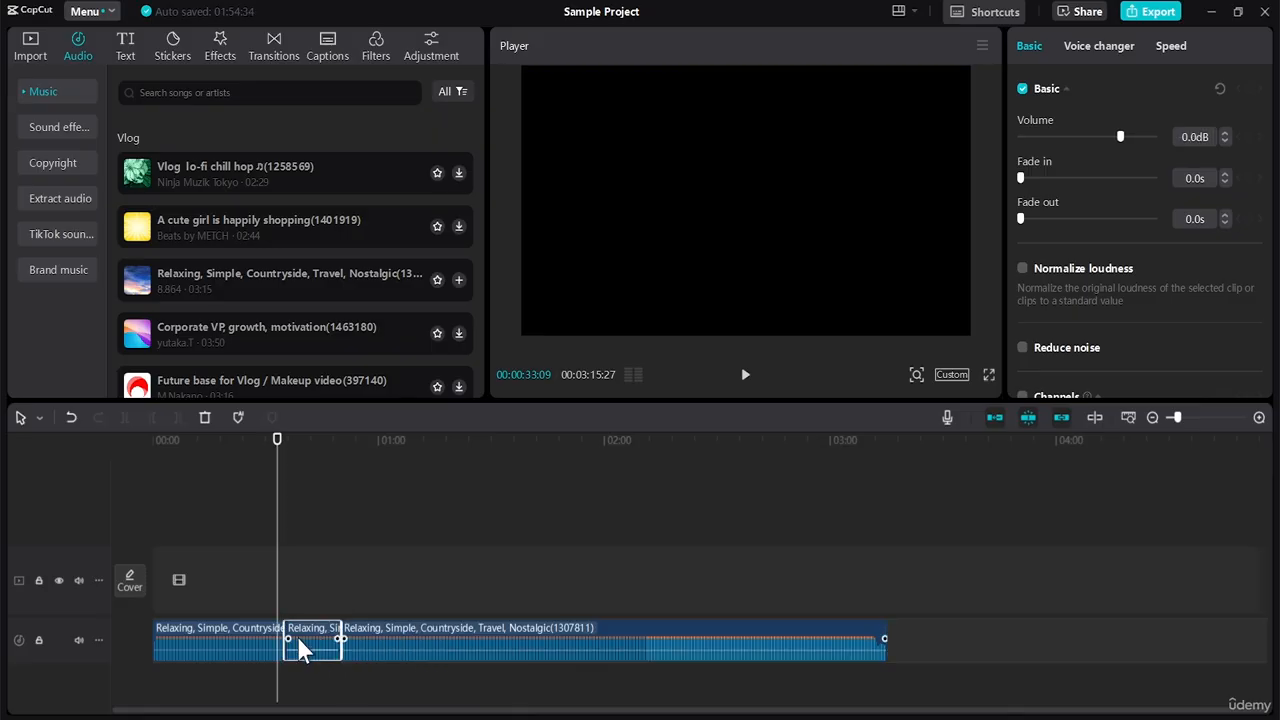
pyautogui.click(250, 640)
pyautogui.click(297, 640)
pyautogui.click(382, 640)
pyautogui.click(318, 646)
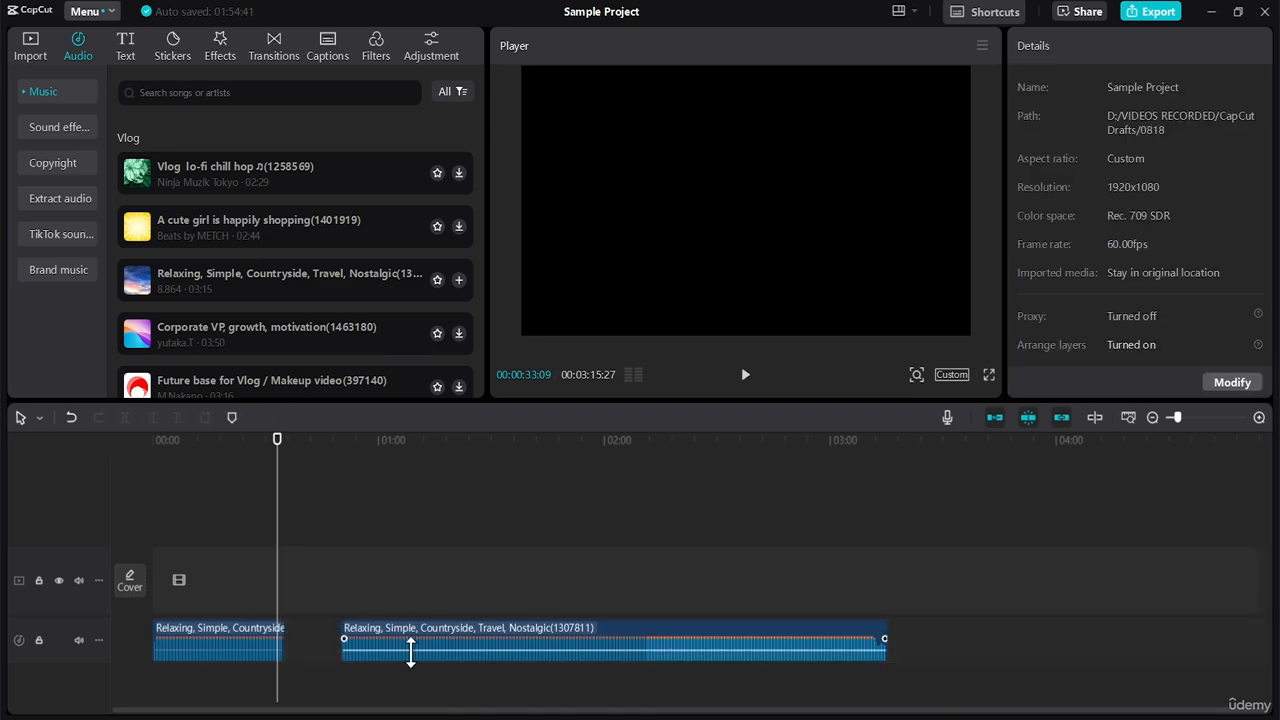
# Raise the long music piece's volume to 4.6 dB and move it against the first piece to close the gap
pyautogui.click(355, 645)
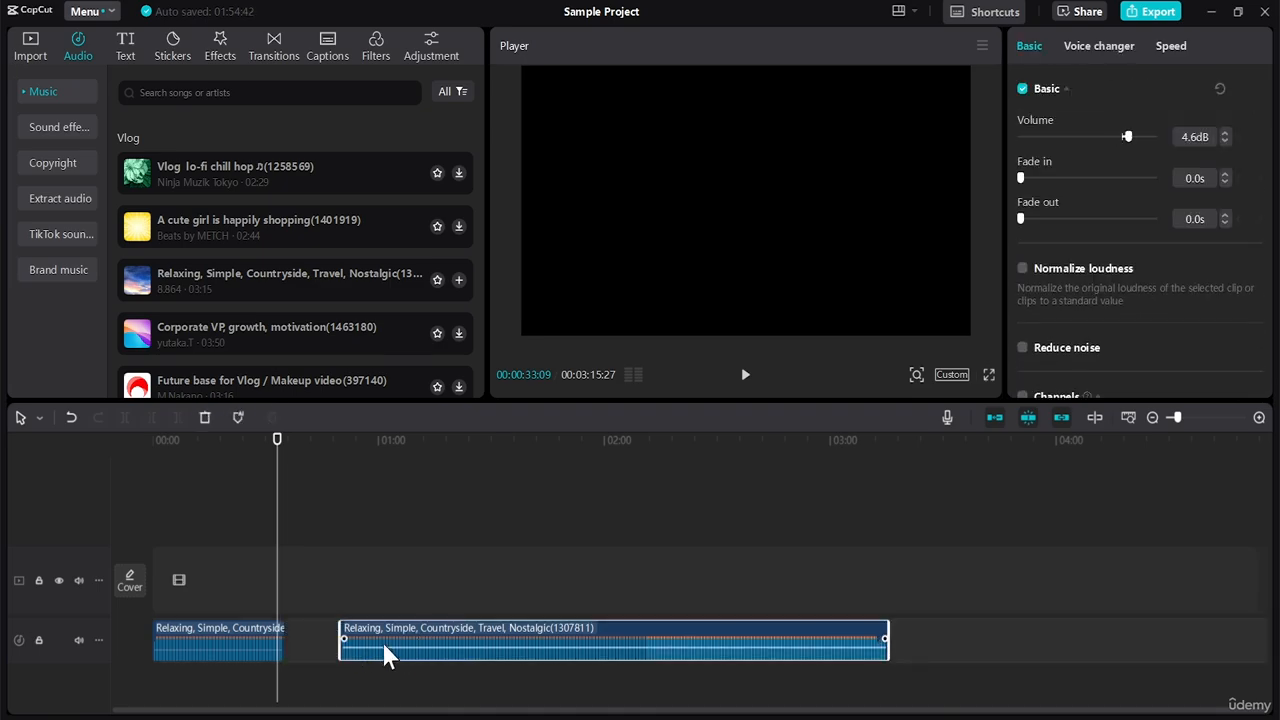
pyautogui.moveTo(386, 635); pyautogui.dragTo(331, 640)
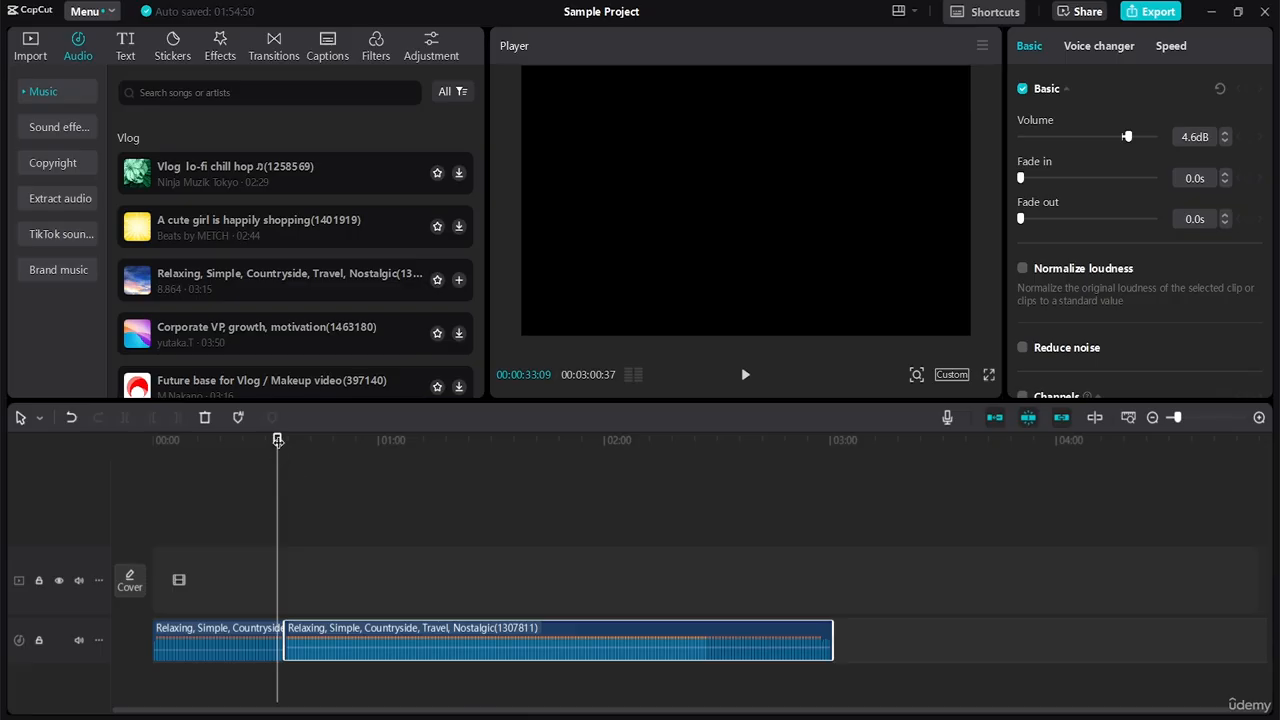
# Split the second music piece at 00:01:09:38 and select the part just before the cut
pyautogui.moveTo(278, 440); pyautogui.dragTo(140, 495)
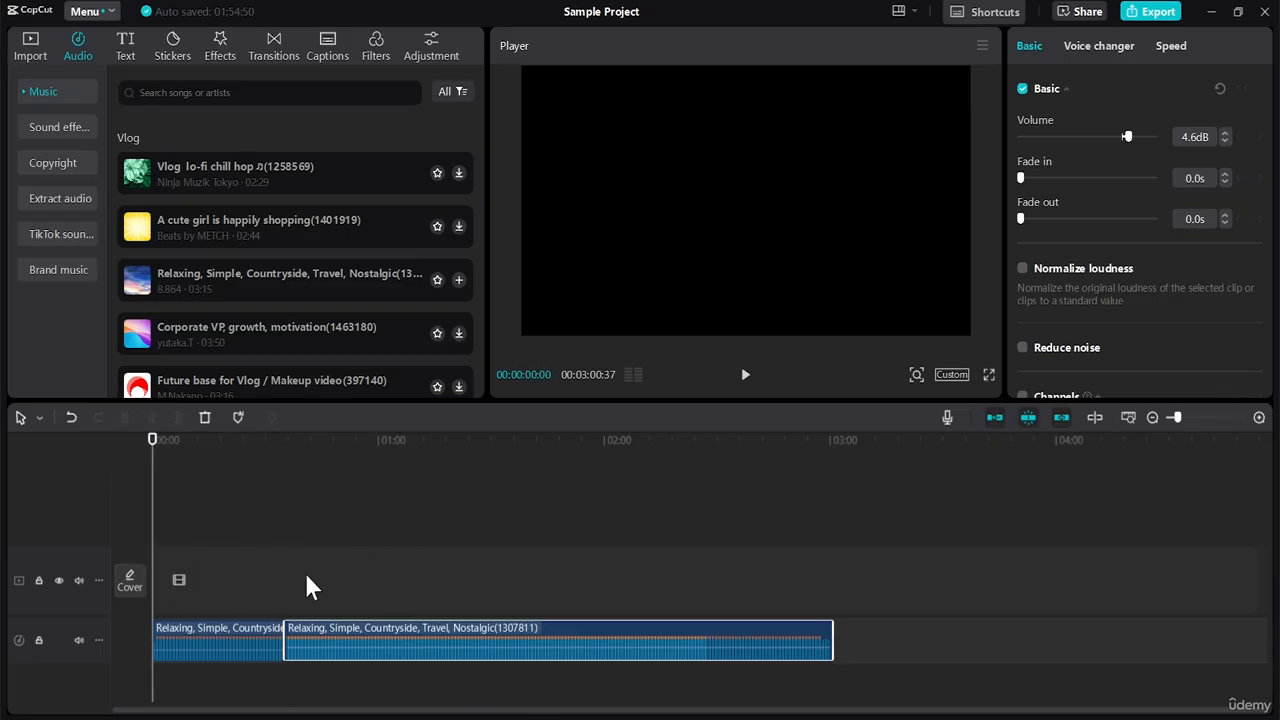
pyautogui.click(272, 641)
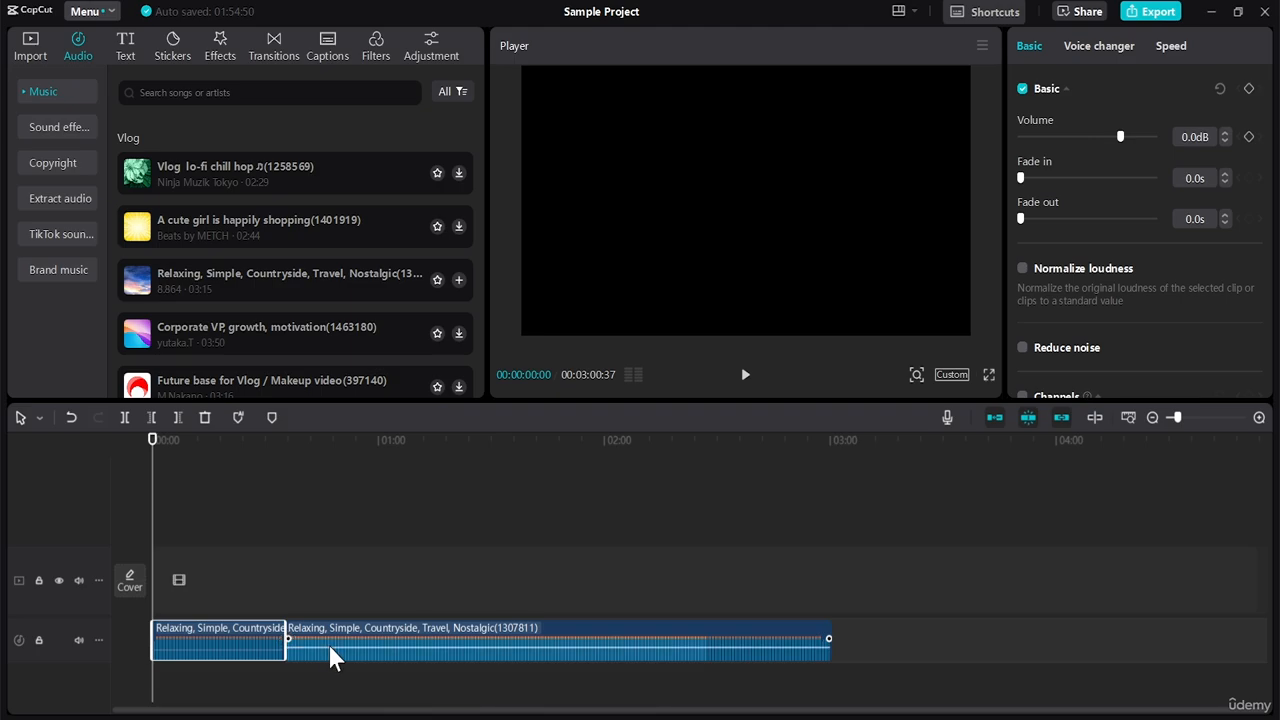
pyautogui.click(388, 650)
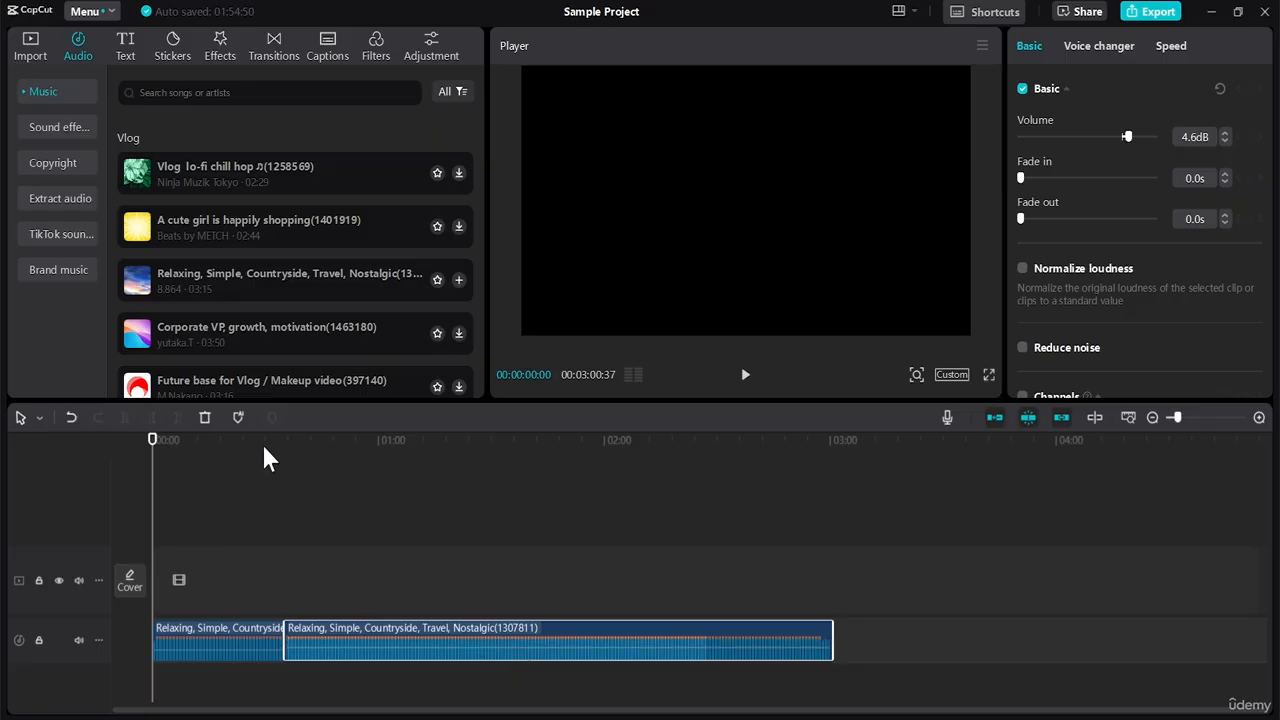
pyautogui.click(415, 442)
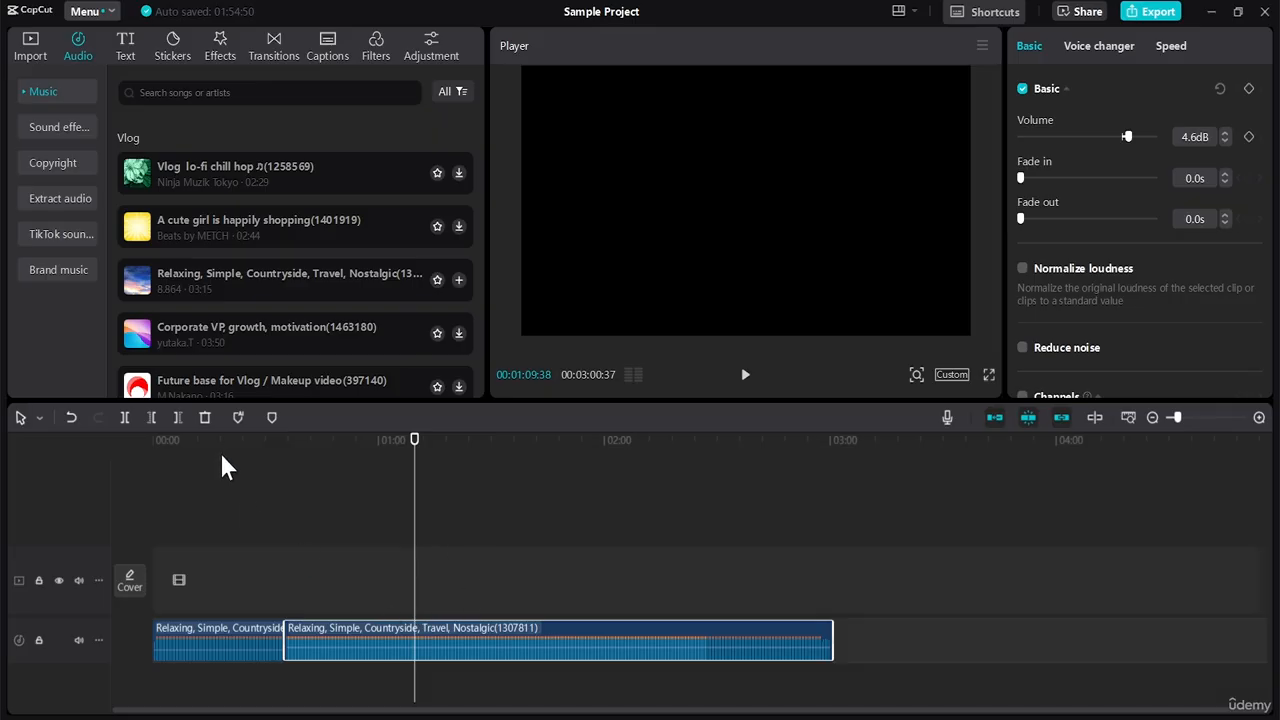
pyautogui.click(124, 418)
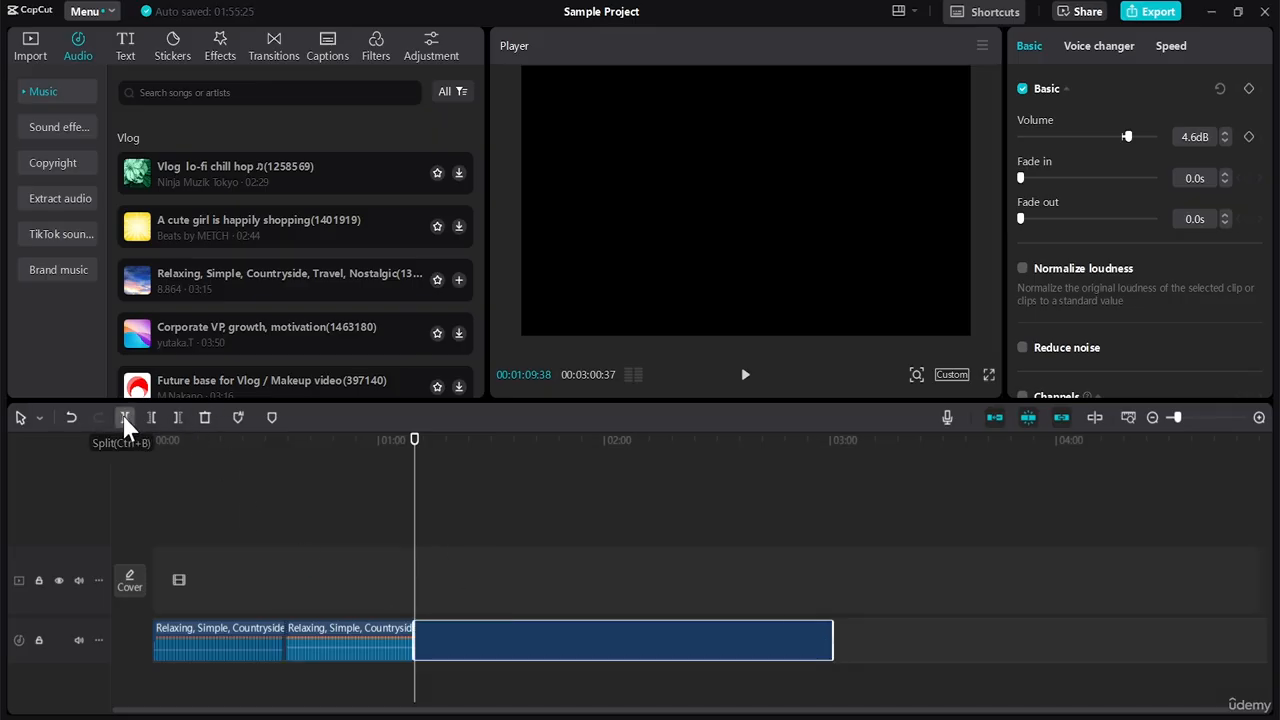
pyautogui.click(352, 645)
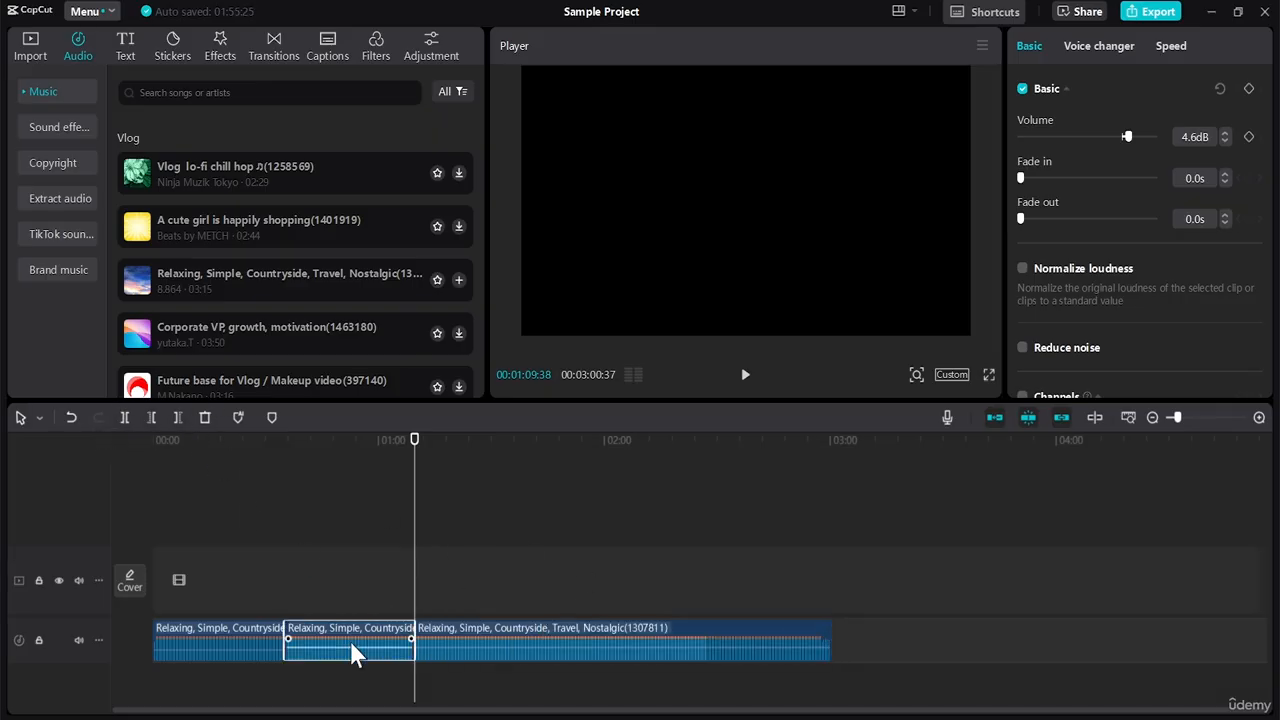
# Try Delete left and Delete right on the middle music piece at 00:00:45:44, undoing each trim
pyautogui.click(148, 417)
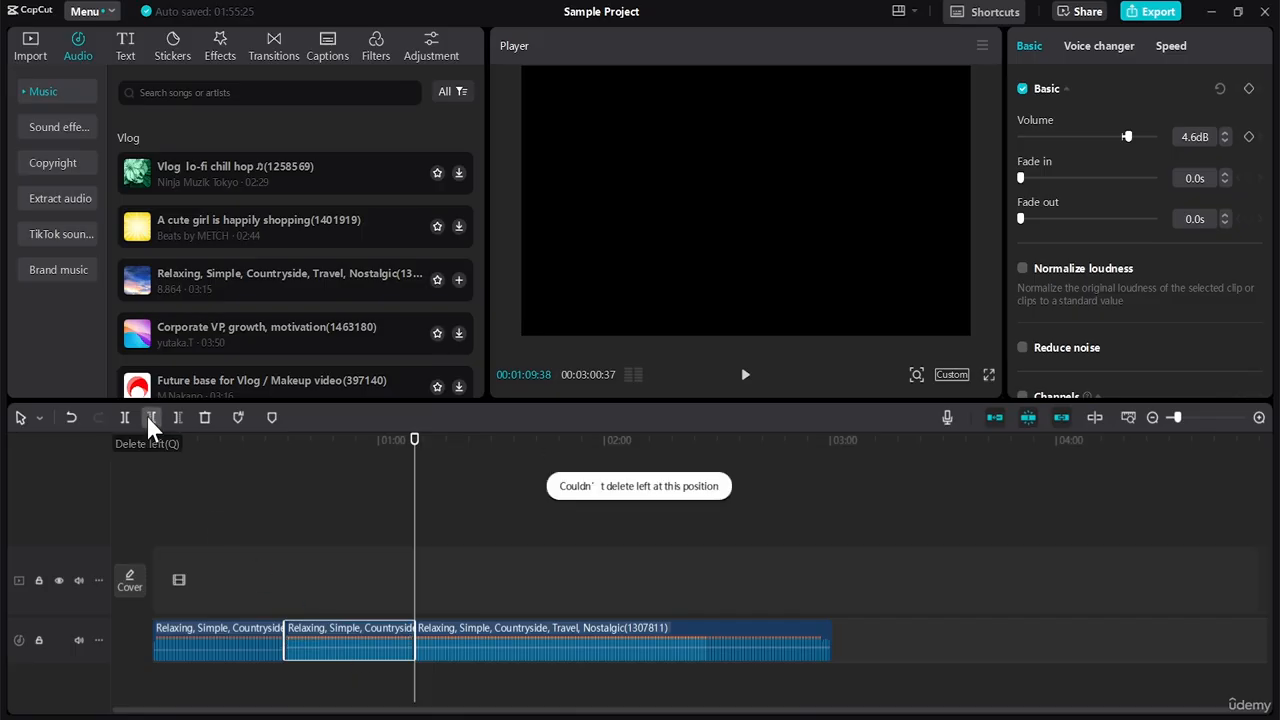
pyautogui.click(323, 436)
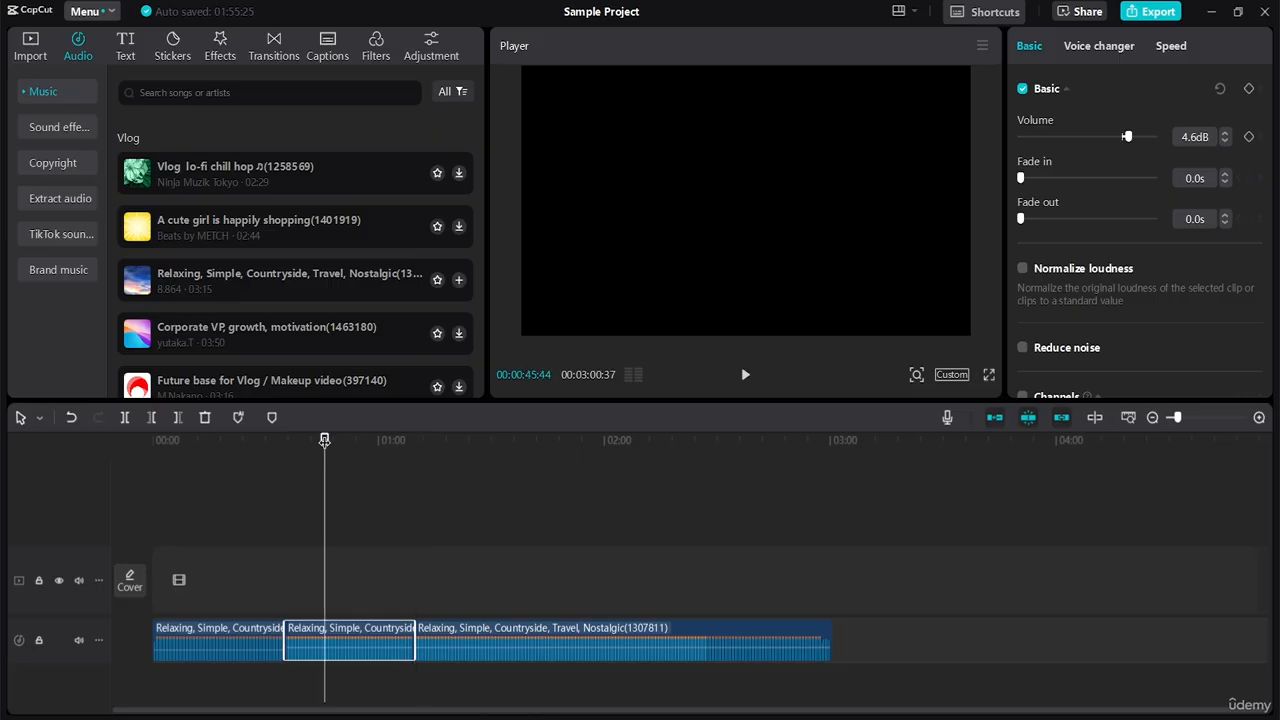
pyautogui.click(151, 419)
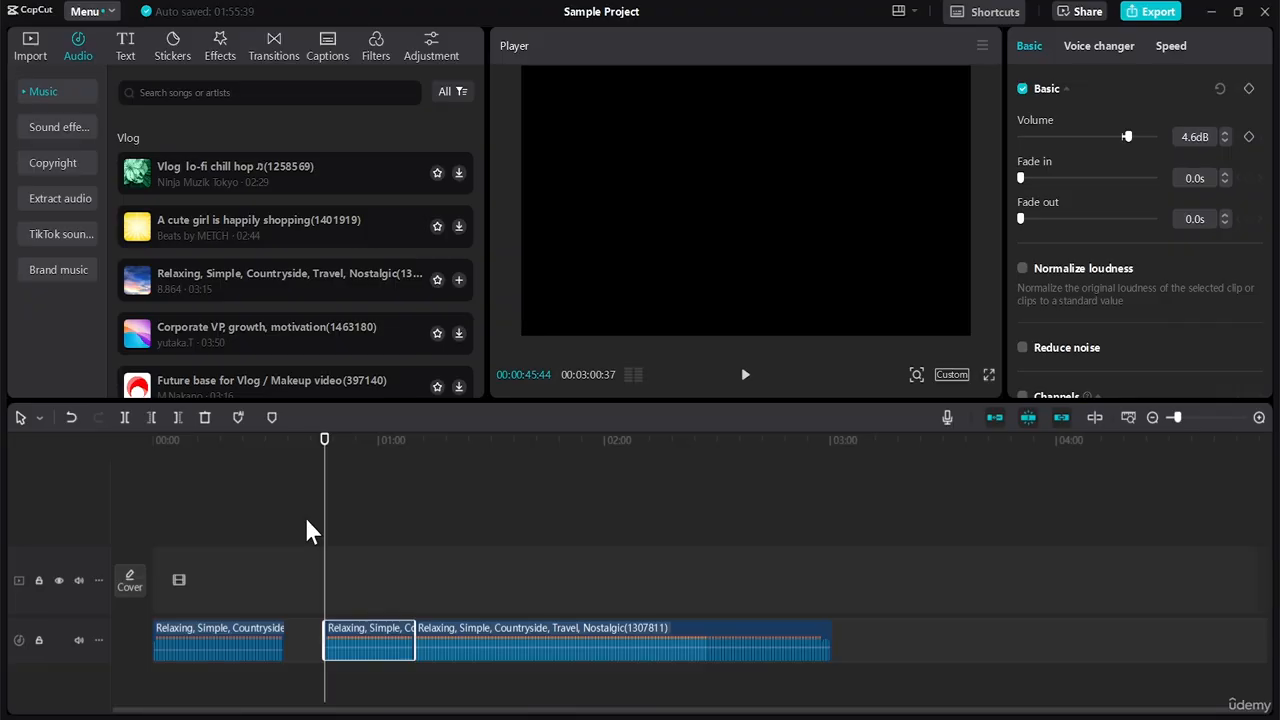
pyautogui.hotkey('ctrl', 'z')
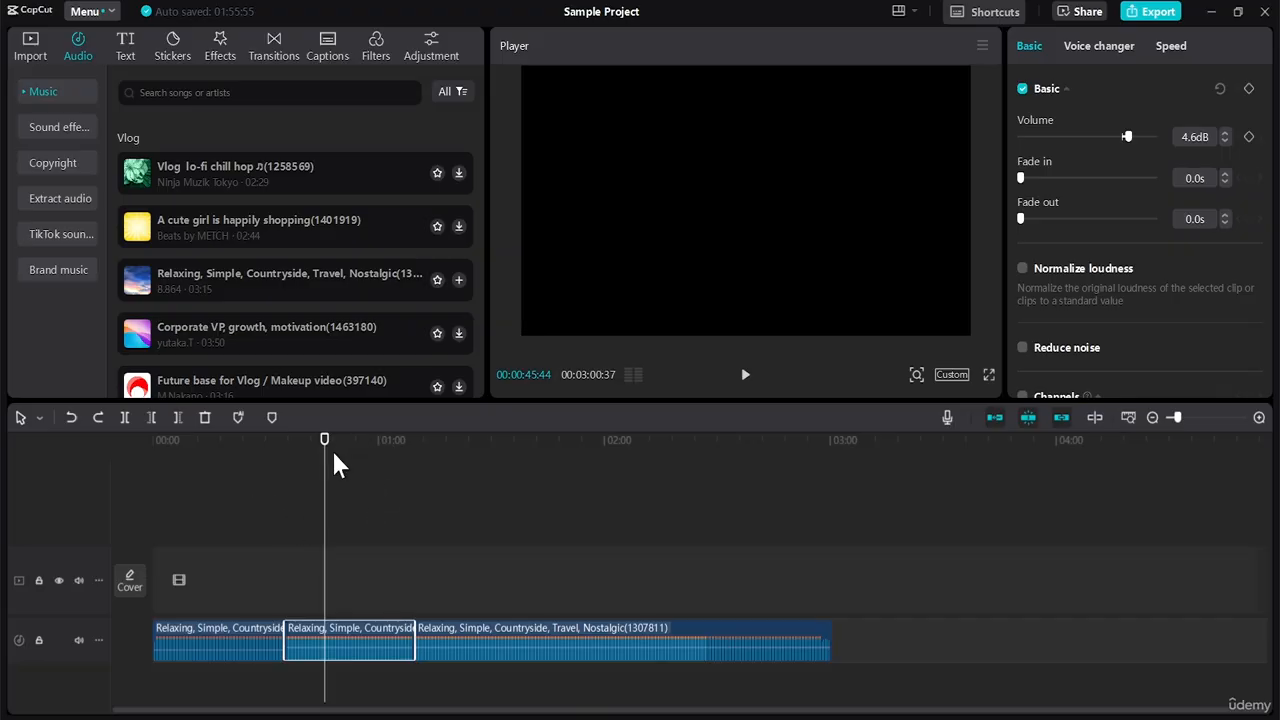
pyautogui.click(180, 417)
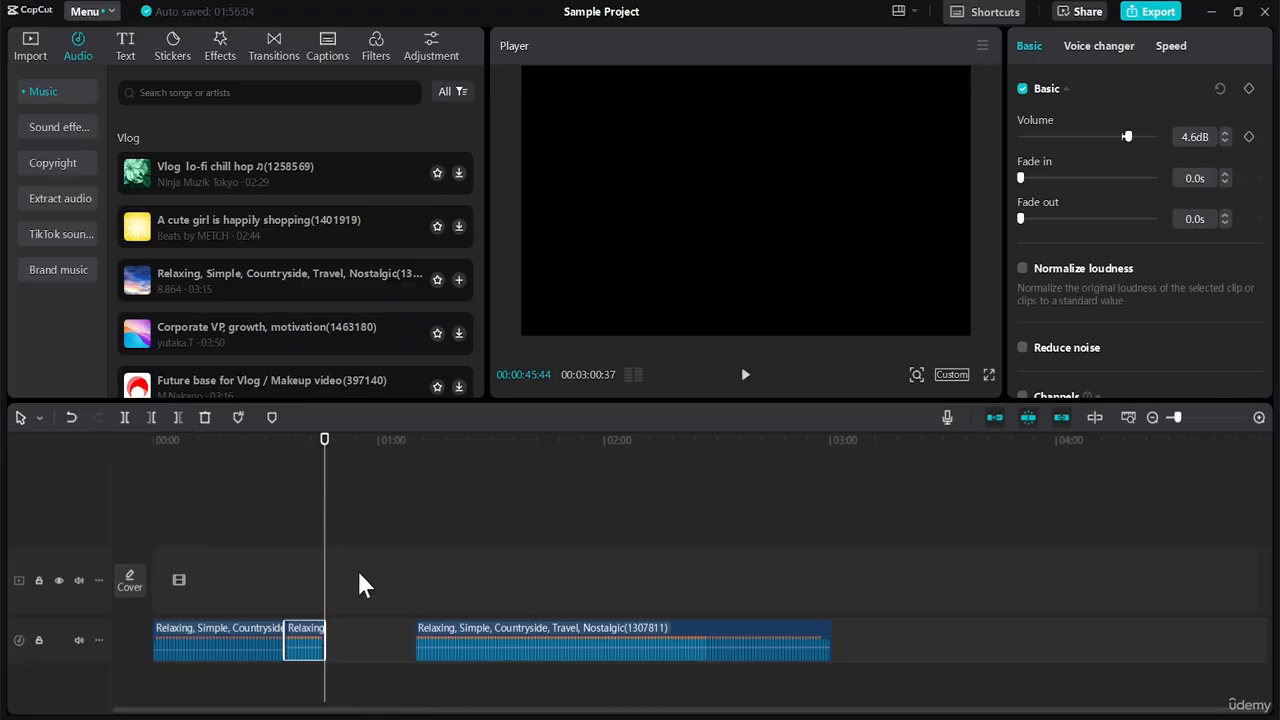
pyautogui.hotkey('ctrl', 'z')
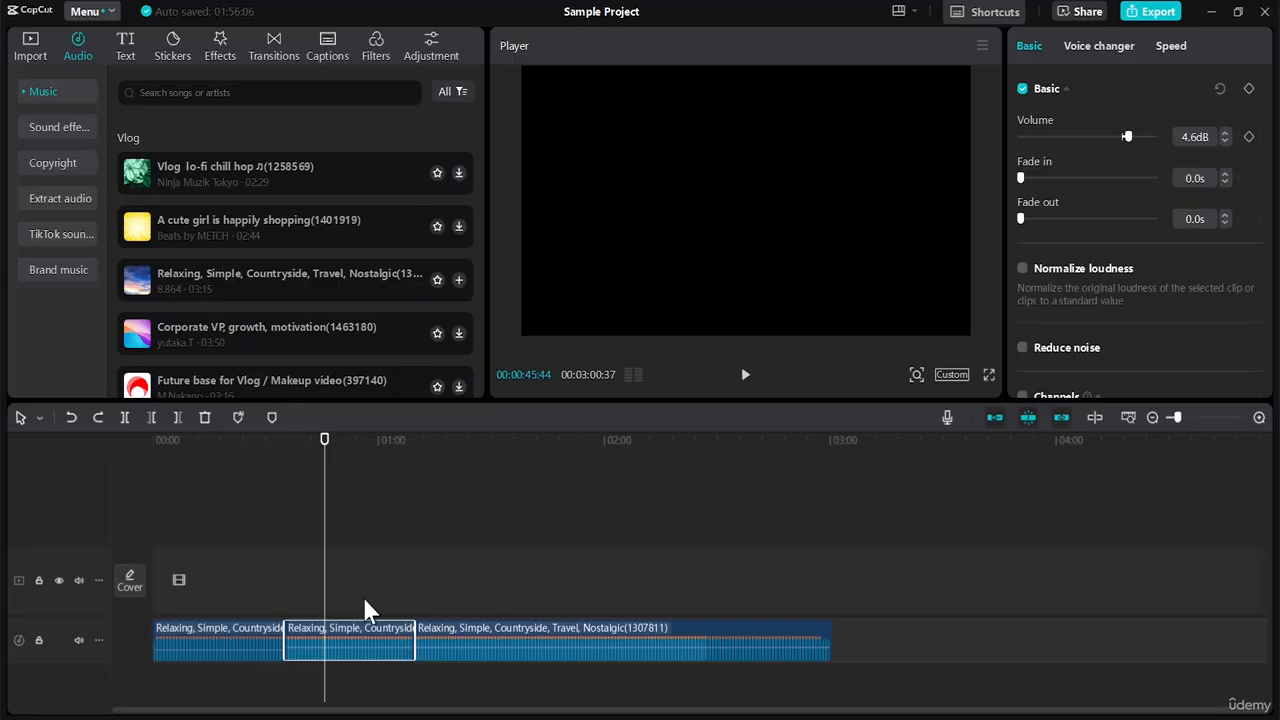
# Delete the middle music piece and move the last piece against the first to close the gap
pyautogui.press('Delete')
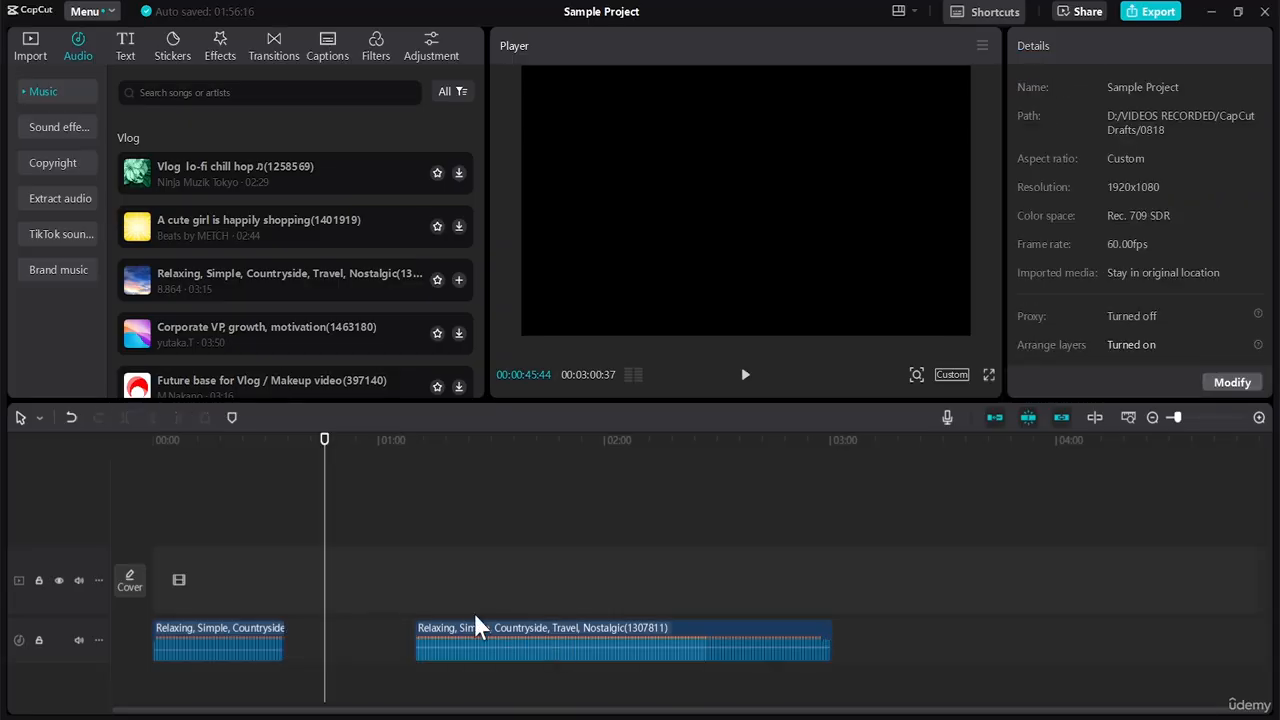
pyautogui.moveTo(503, 646); pyautogui.dragTo(384, 664)
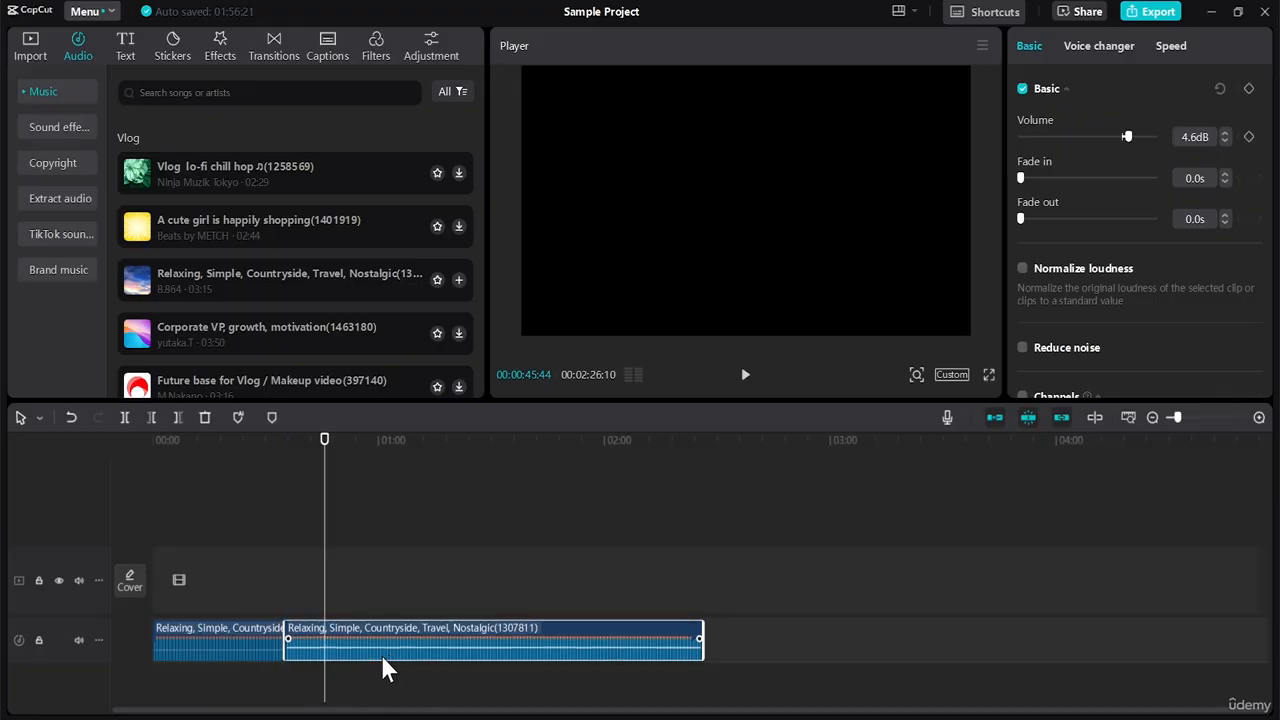
# Add a marker to the second music piece at 00:00:52:38, shift it to about 43 seconds and delete it
pyautogui.click(264, 442)
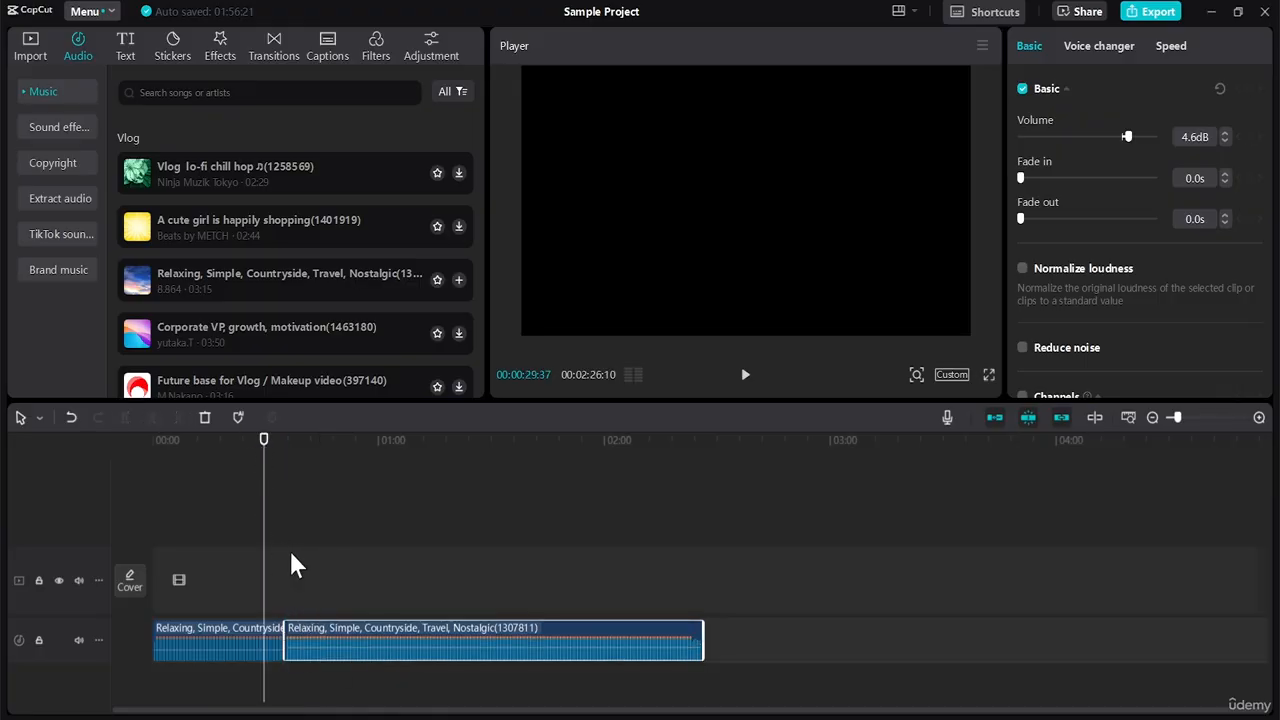
pyautogui.click(321, 442)
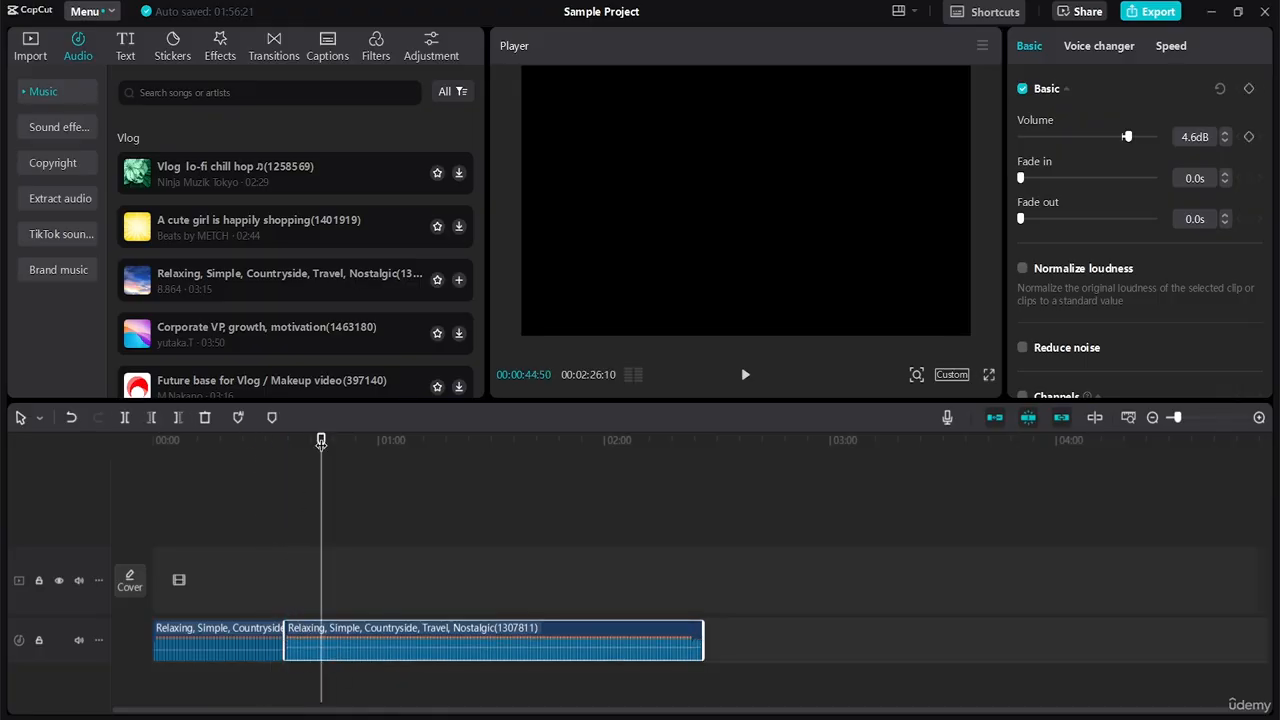
pyautogui.moveTo(321, 442); pyautogui.dragTo(350, 440)
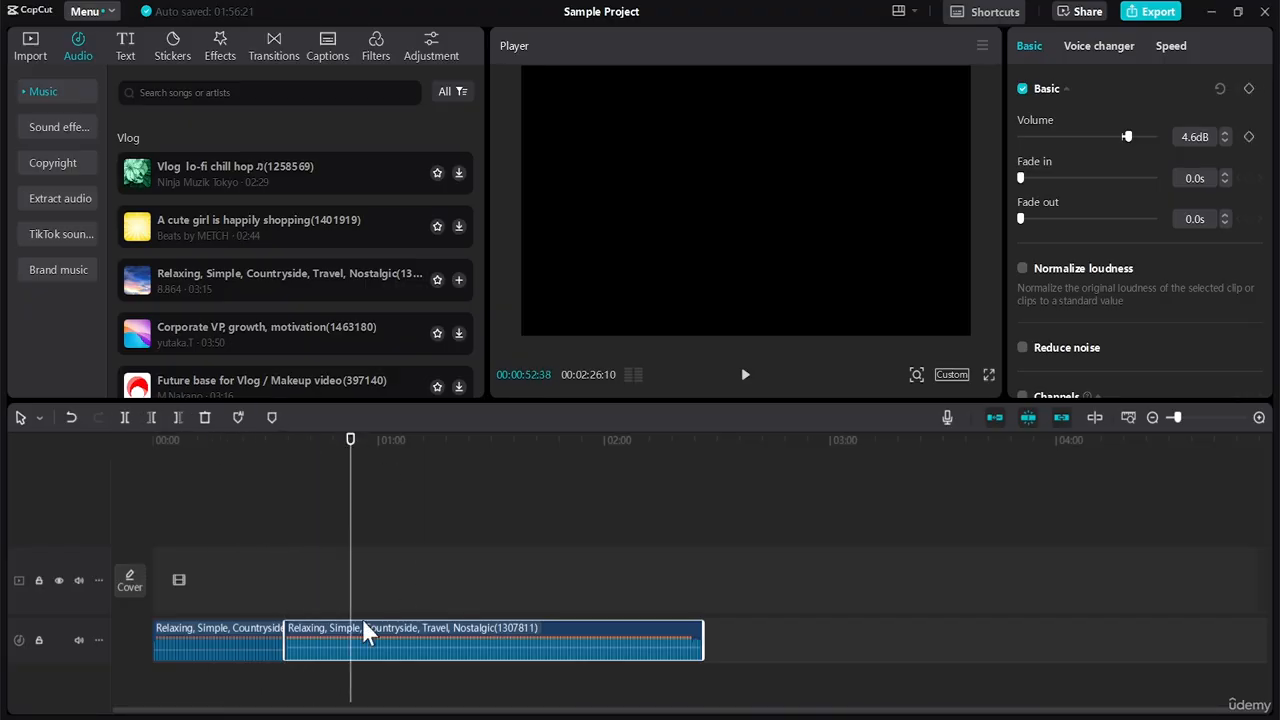
pyautogui.click(271, 417)
pyautogui.moveTo(352, 612)
pyautogui.mouseDown()
pyautogui.moveTo(480, 610)
pyautogui.moveTo(312, 601)
pyautogui.mouseUp()
pyautogui.rightClick(318, 627)
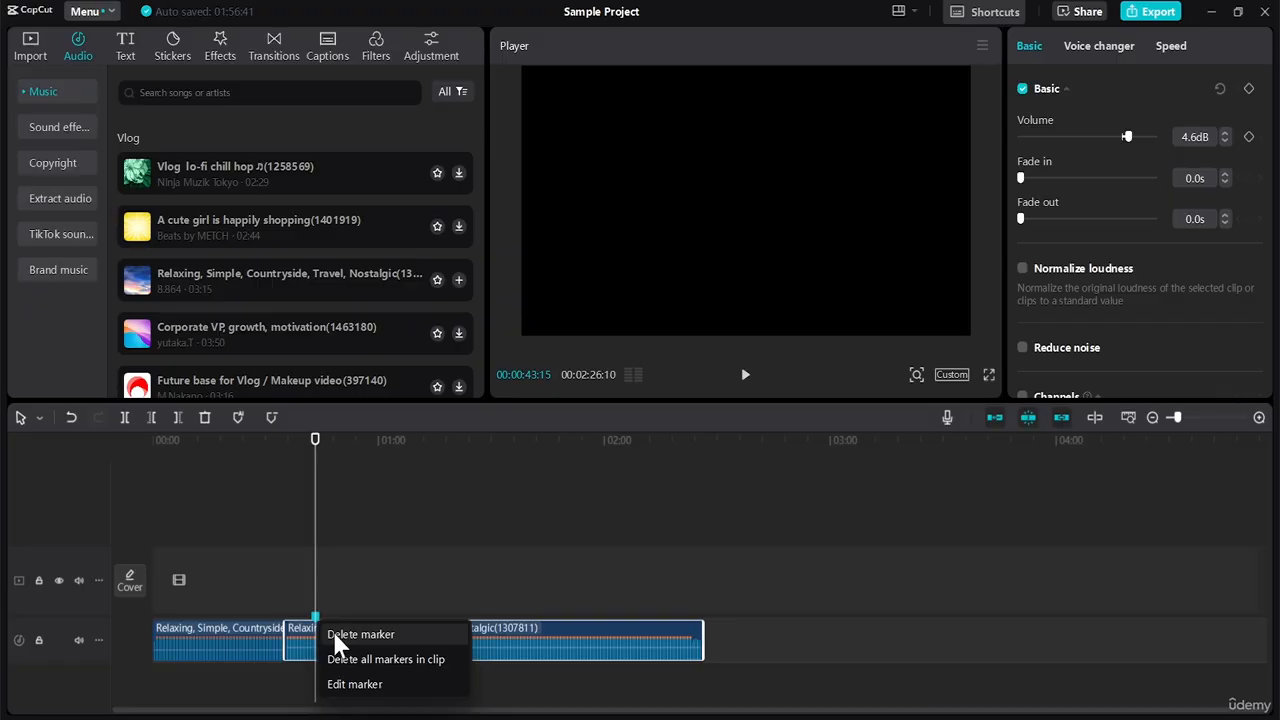
pyautogui.click(340, 636)
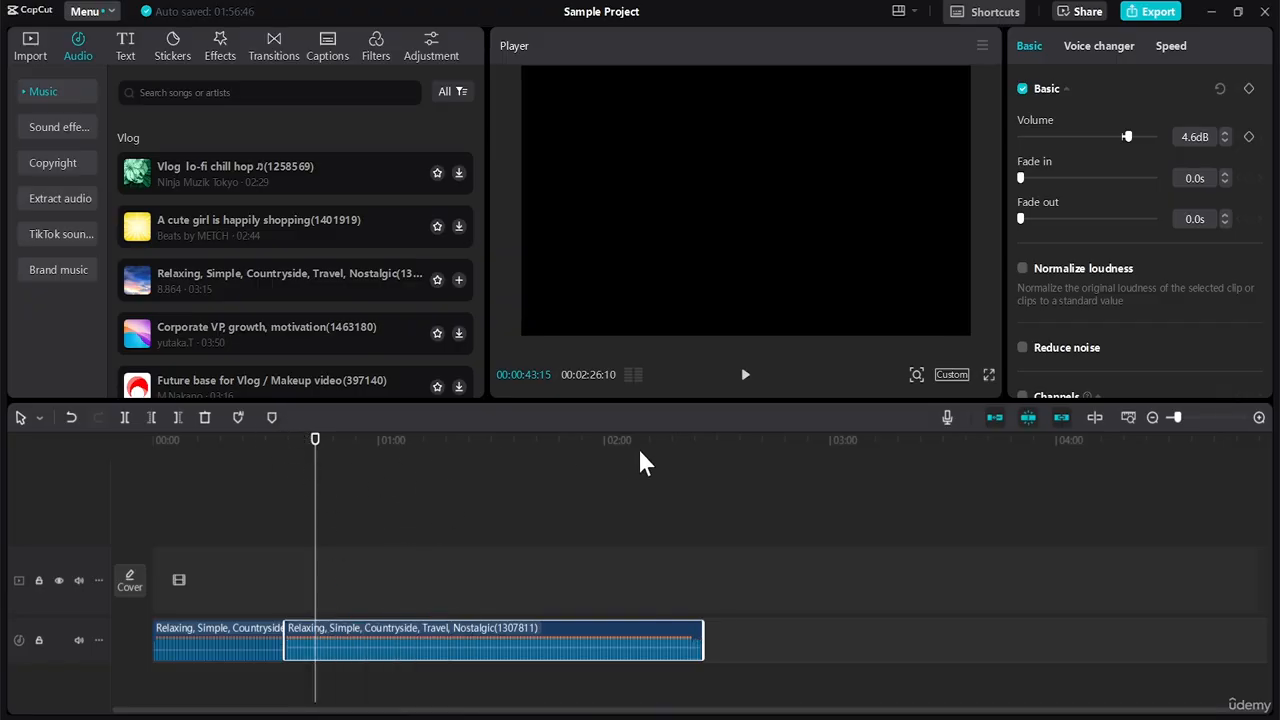
# Set the player's aspect ratio to 16:9 and move the playhead to 00:00:05:11
pyautogui.click(951, 375)
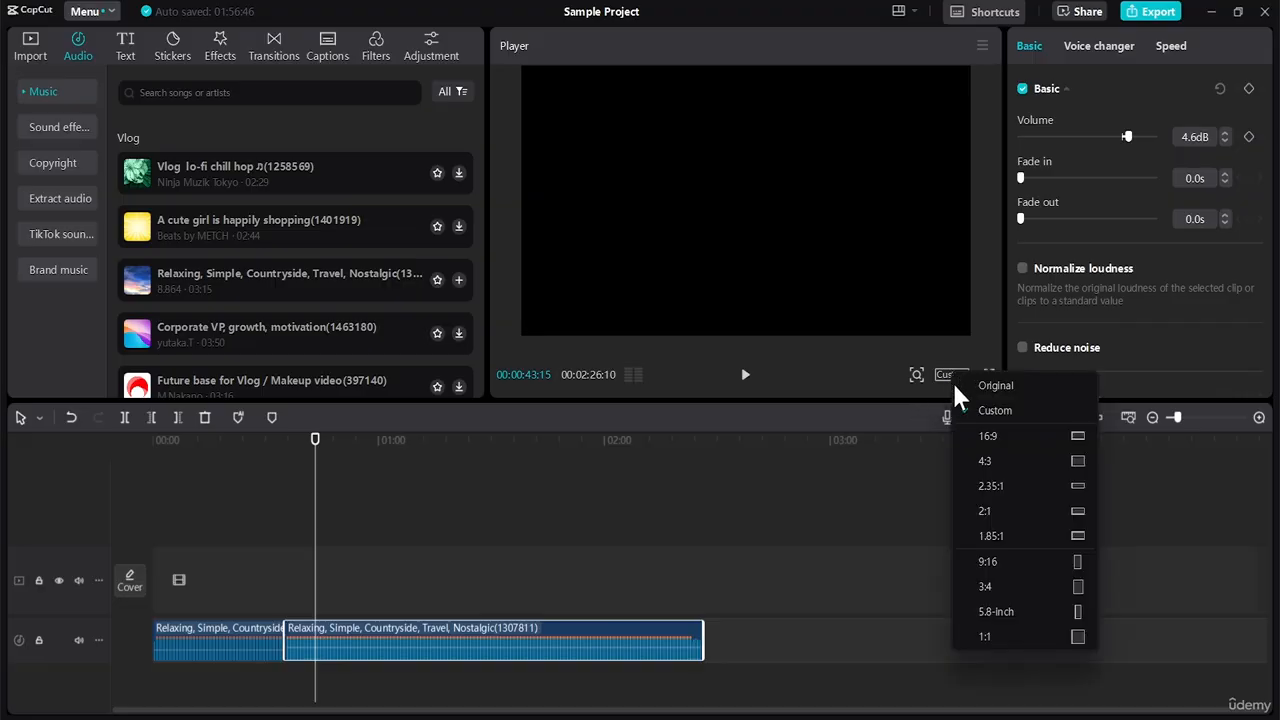
pyautogui.click(1017, 431)
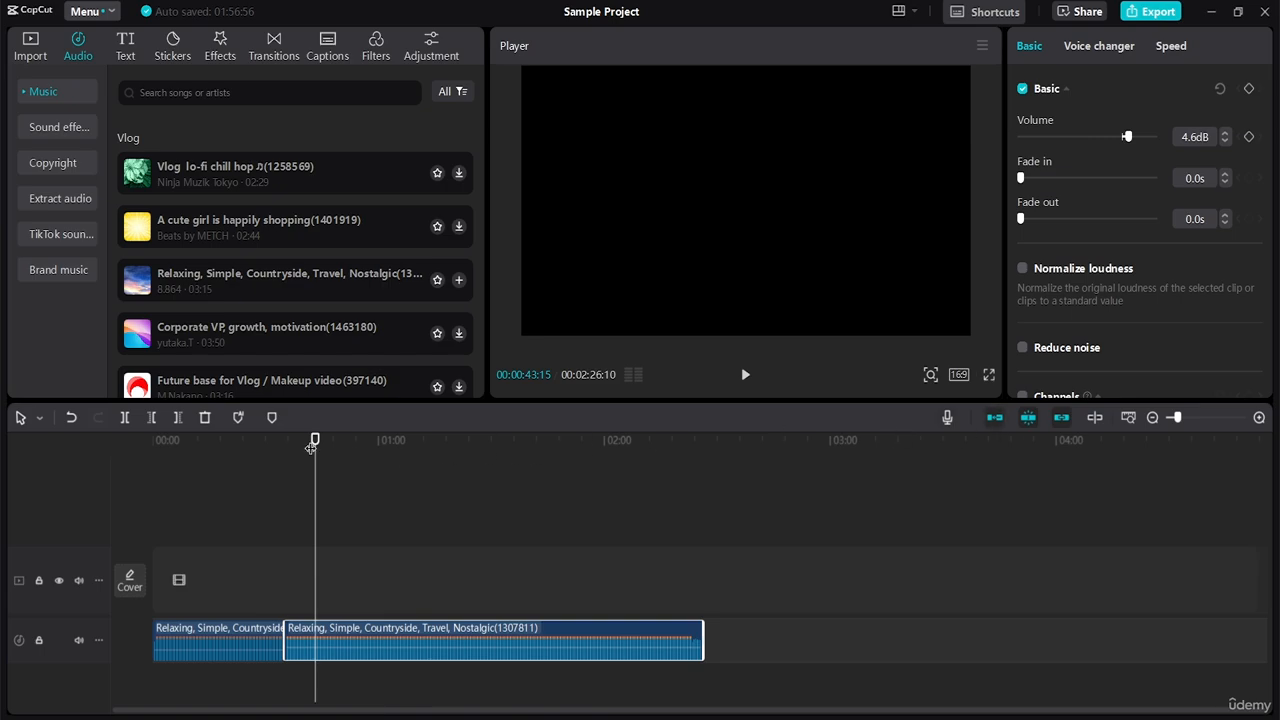
pyautogui.click(172, 455)
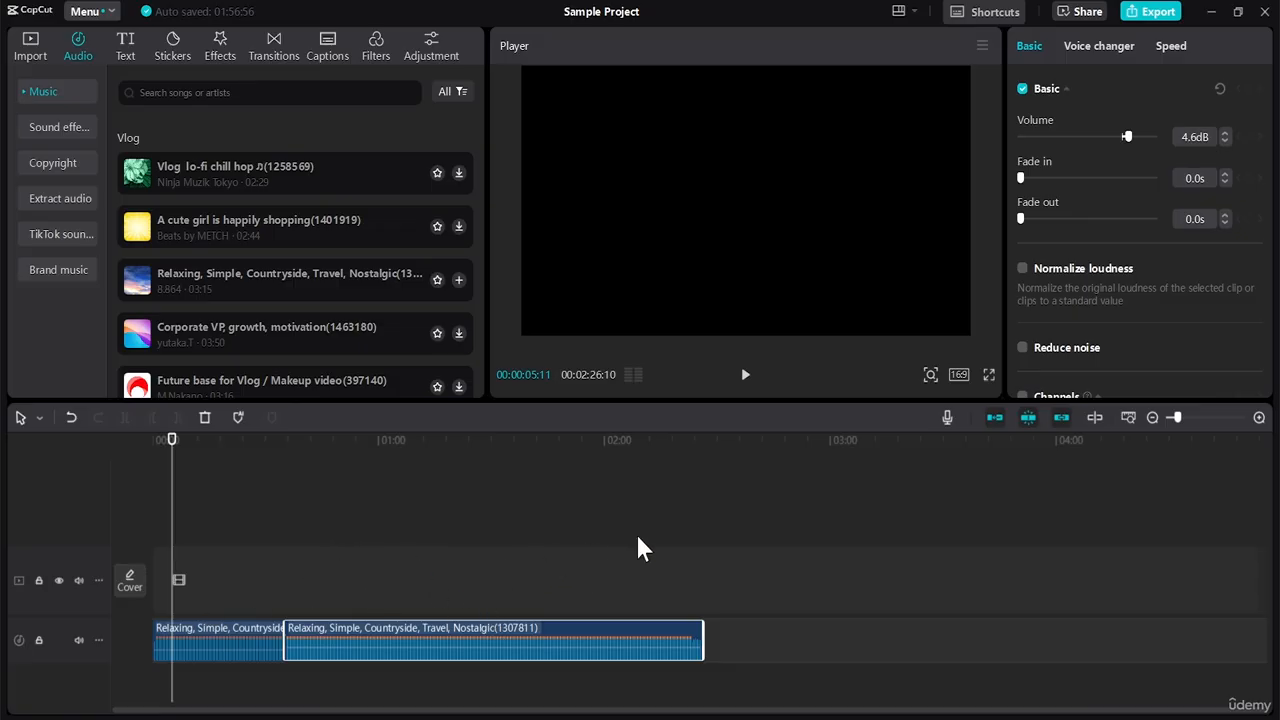
# Toggle the main track magnet off and on, select each music piece in turn, and switch linkage back on
pyautogui.click(1001, 418)
pyautogui.click(995, 418)
pyautogui.click(285, 581)
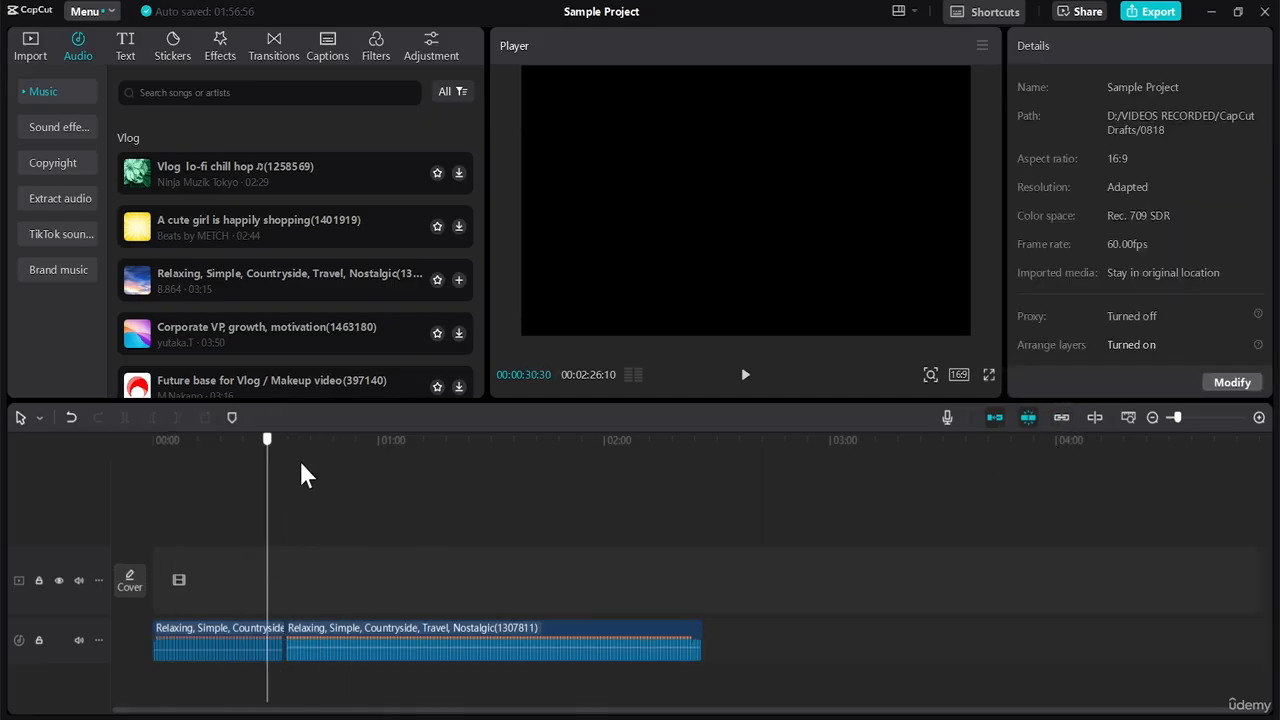
pyautogui.click(271, 652)
pyautogui.click(300, 651)
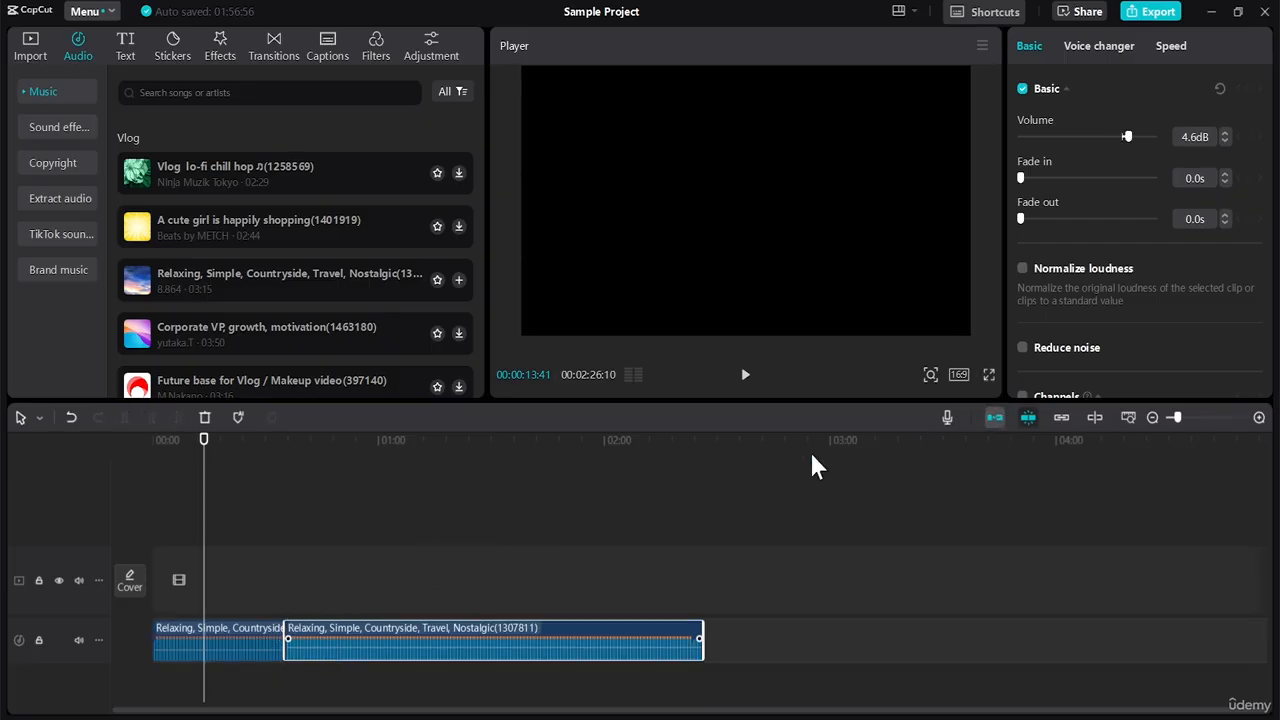
pyautogui.click(1065, 414)
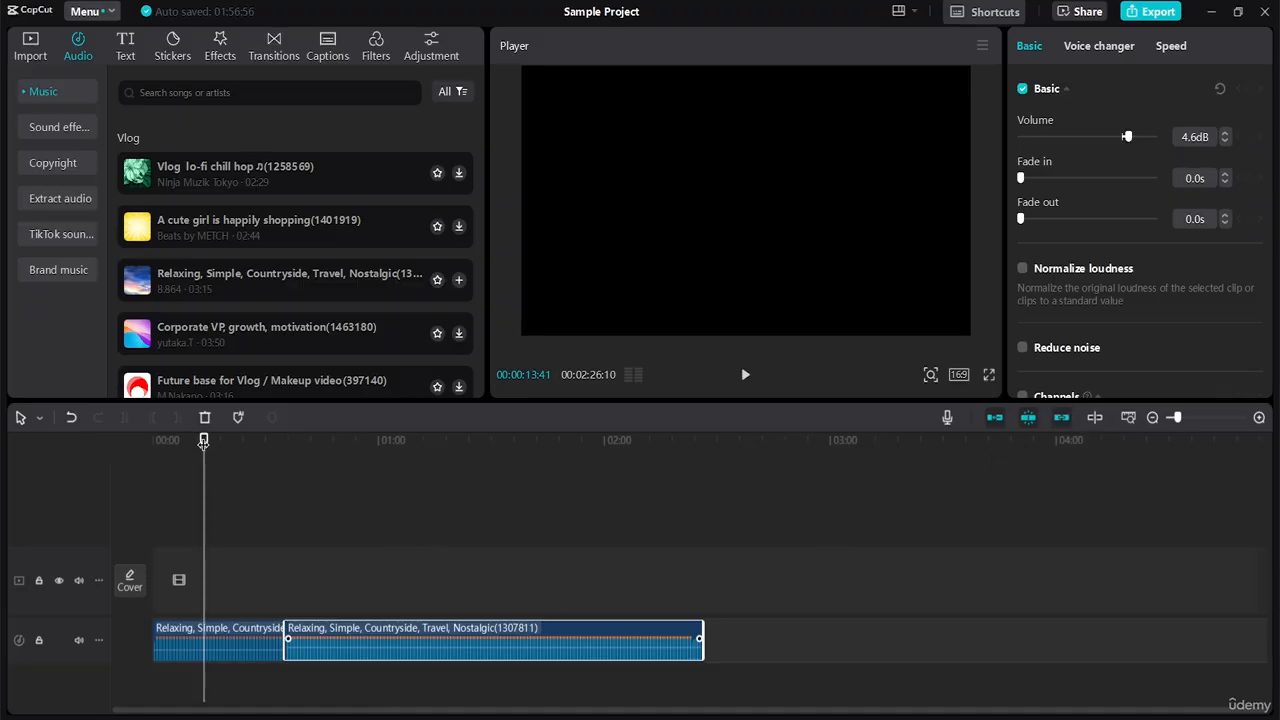
# Move the playhead to the timeline start, then to the end of the music, and back to 00:00:53:31
pyautogui.moveTo(201, 442); pyautogui.dragTo(92, 445)
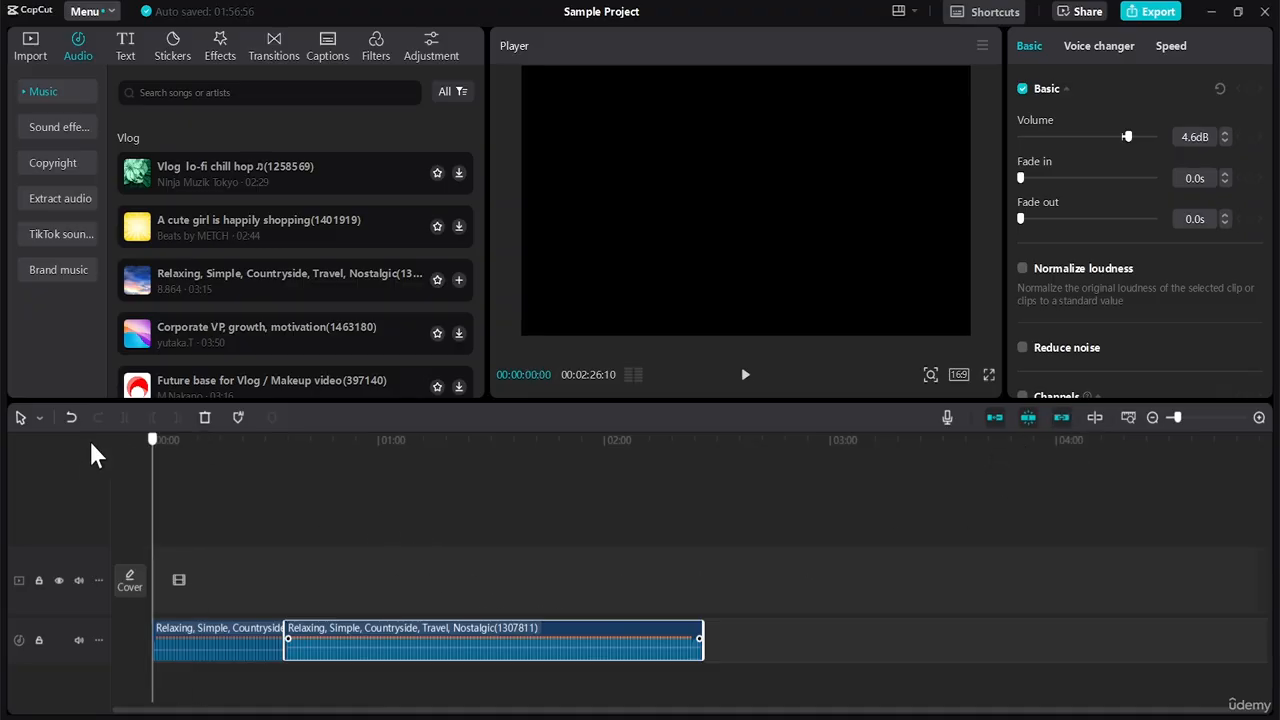
pyautogui.click(700, 440)
pyautogui.moveTo(700, 442); pyautogui.dragTo(354, 442)
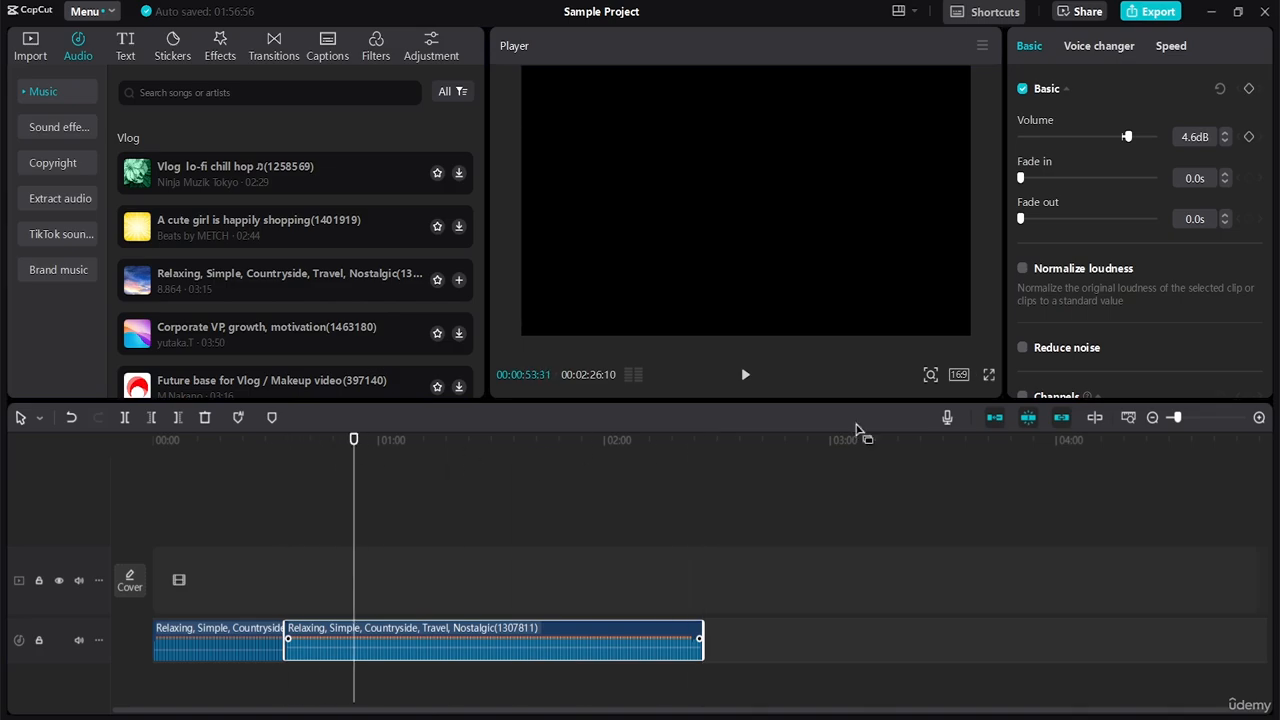
# Toggle the preview axis on and off, and try fitting the timeline to the view and zooming it out and in
pyautogui.click(1098, 417)
pyautogui.click(1090, 416)
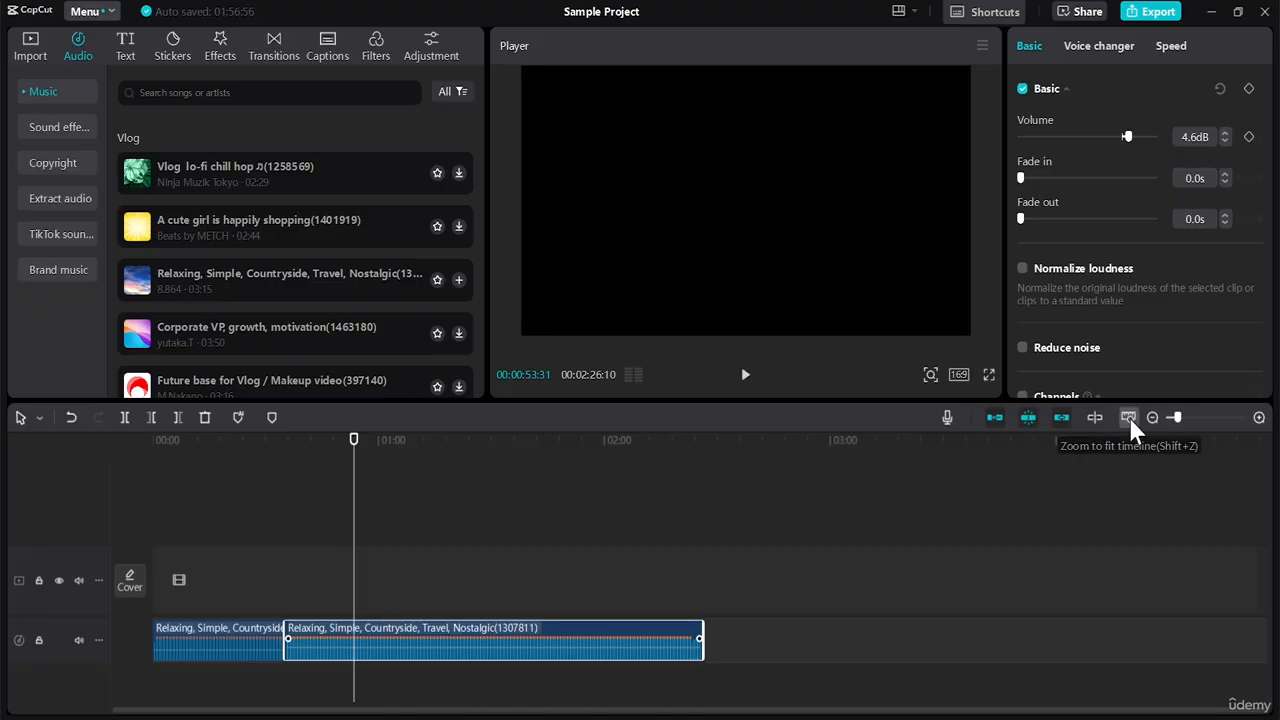
pyautogui.click(1129, 417)
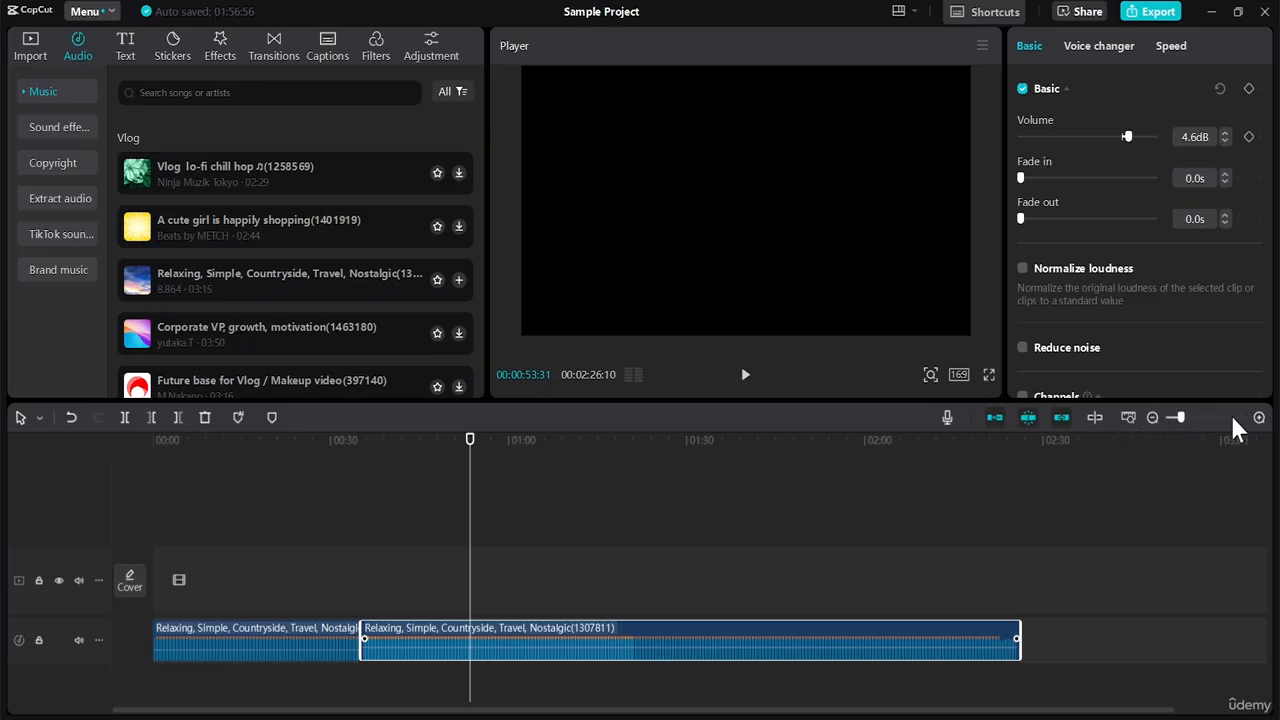
pyautogui.click(1161, 418)
pyautogui.click(1259, 417)
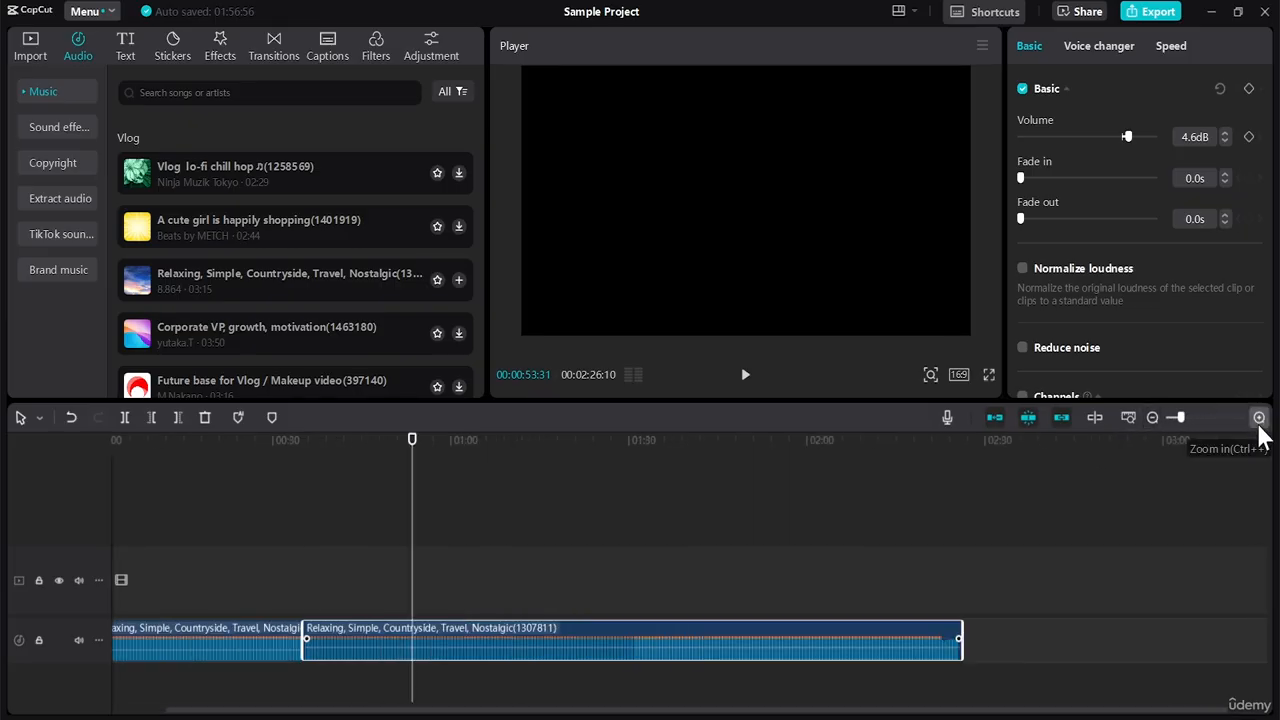
pyautogui.click(1152, 418)
pyautogui.click(1257, 418)
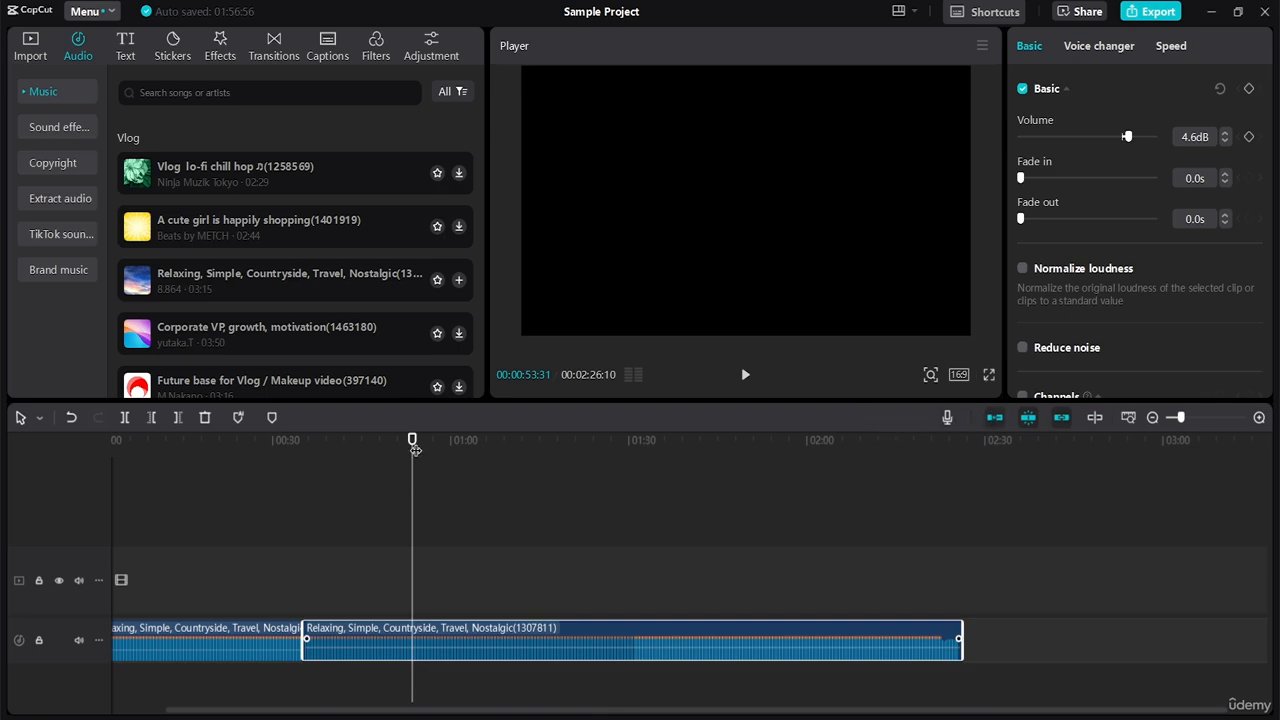
# Move the playhead to 00:00:24:16 and bring the start of the timeline back into view
pyautogui.click(379, 450)
pyautogui.moveTo(379, 440); pyautogui.dragTo(238, 440)
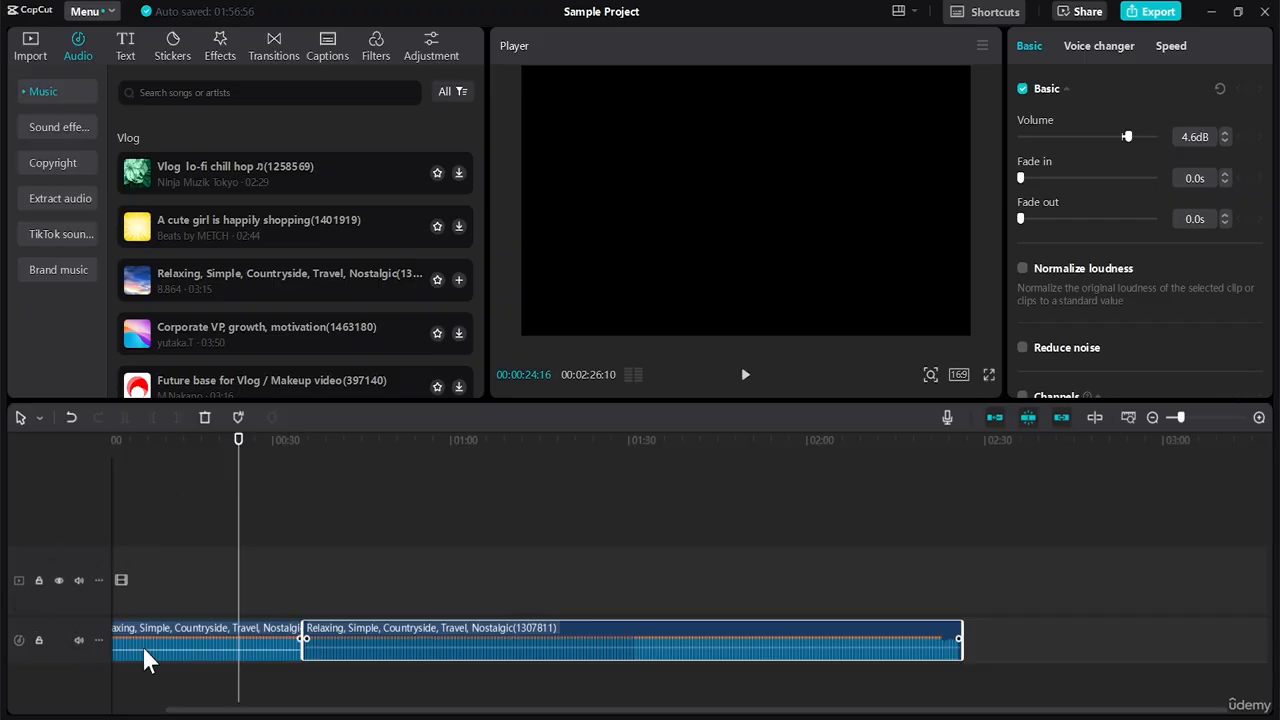
pyautogui.moveTo(231, 710); pyautogui.dragTo(163, 716)
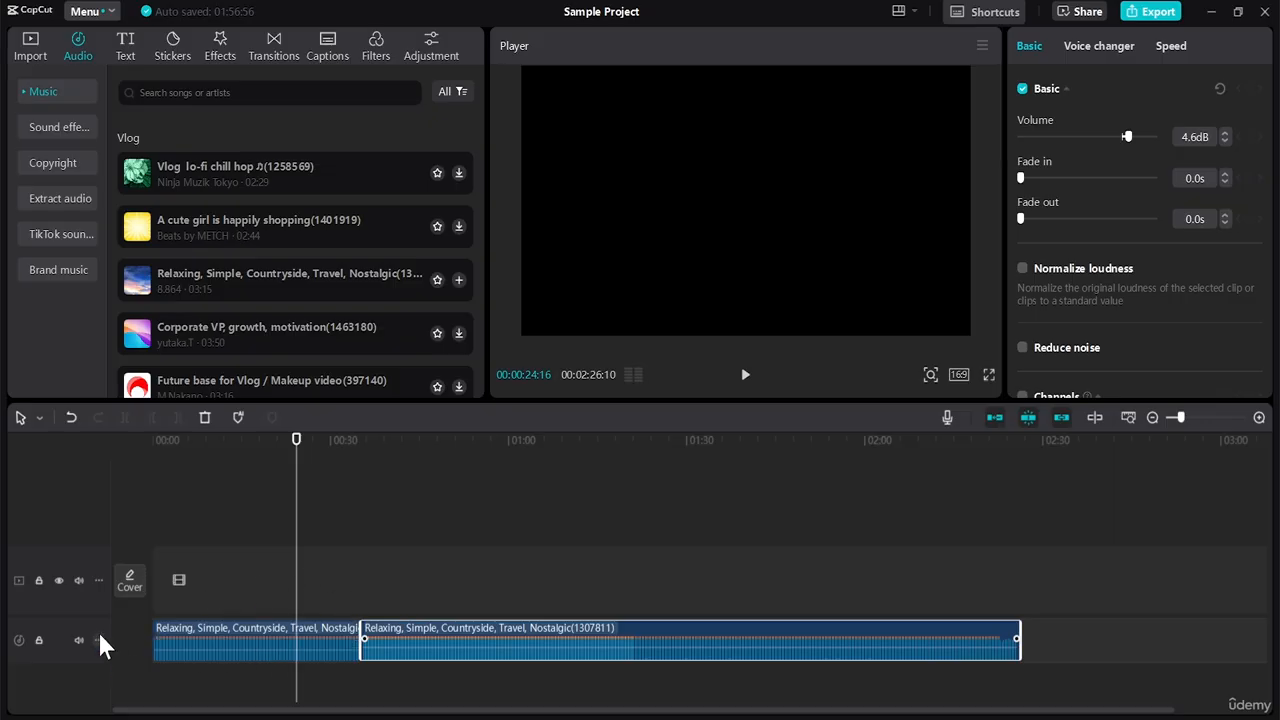
# Lock and unlock the music track, and play it muted up to 00:00:30:52 before unmuting it
pyautogui.click(39, 640)
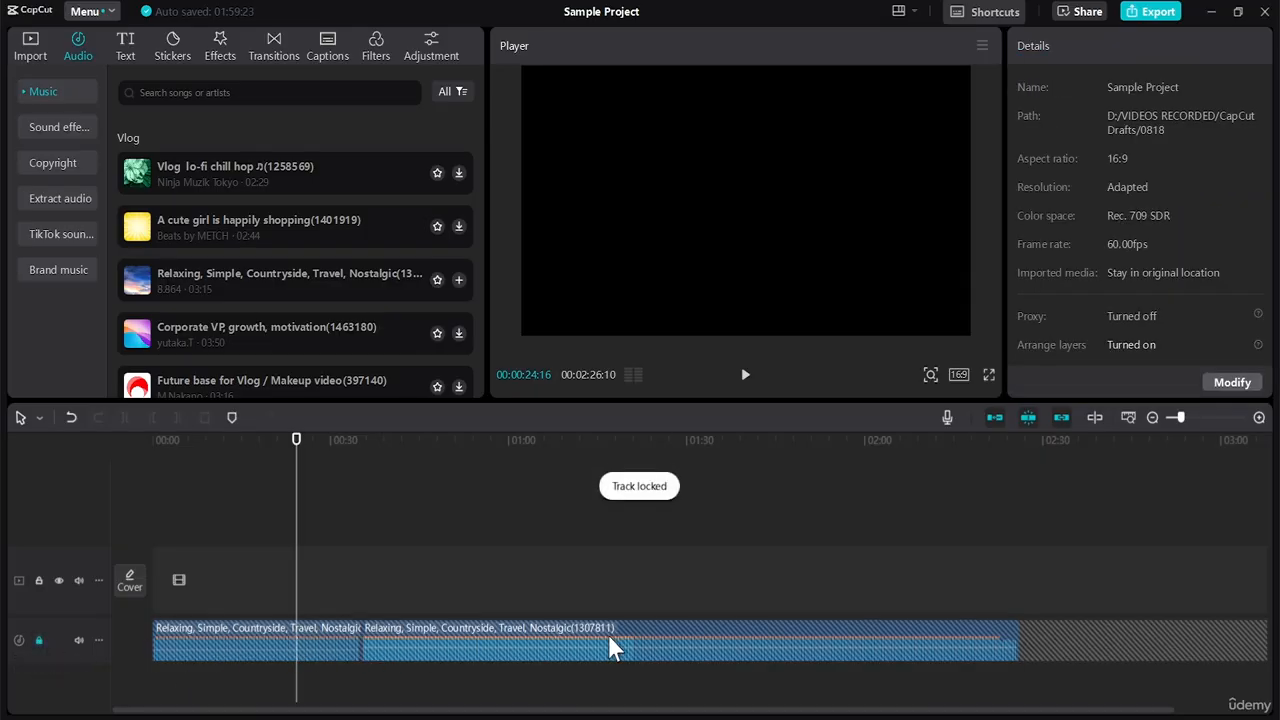
pyautogui.click(39, 640)
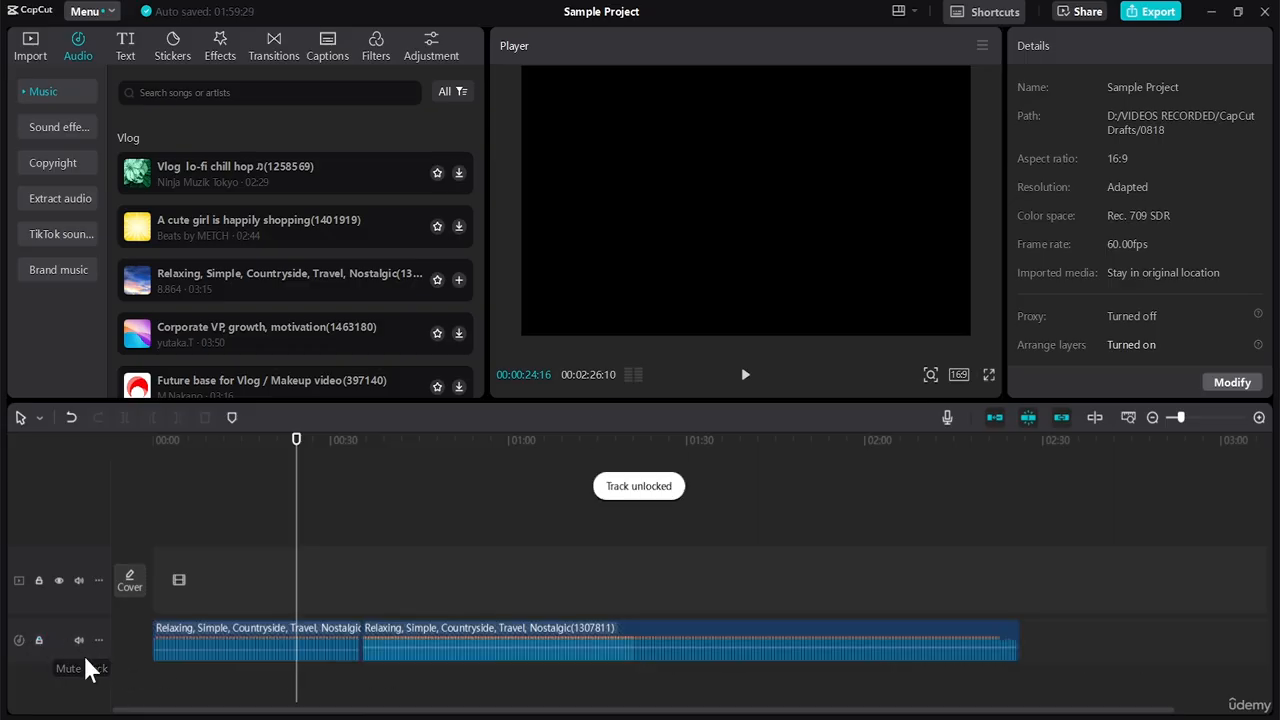
pyautogui.click(79, 640)
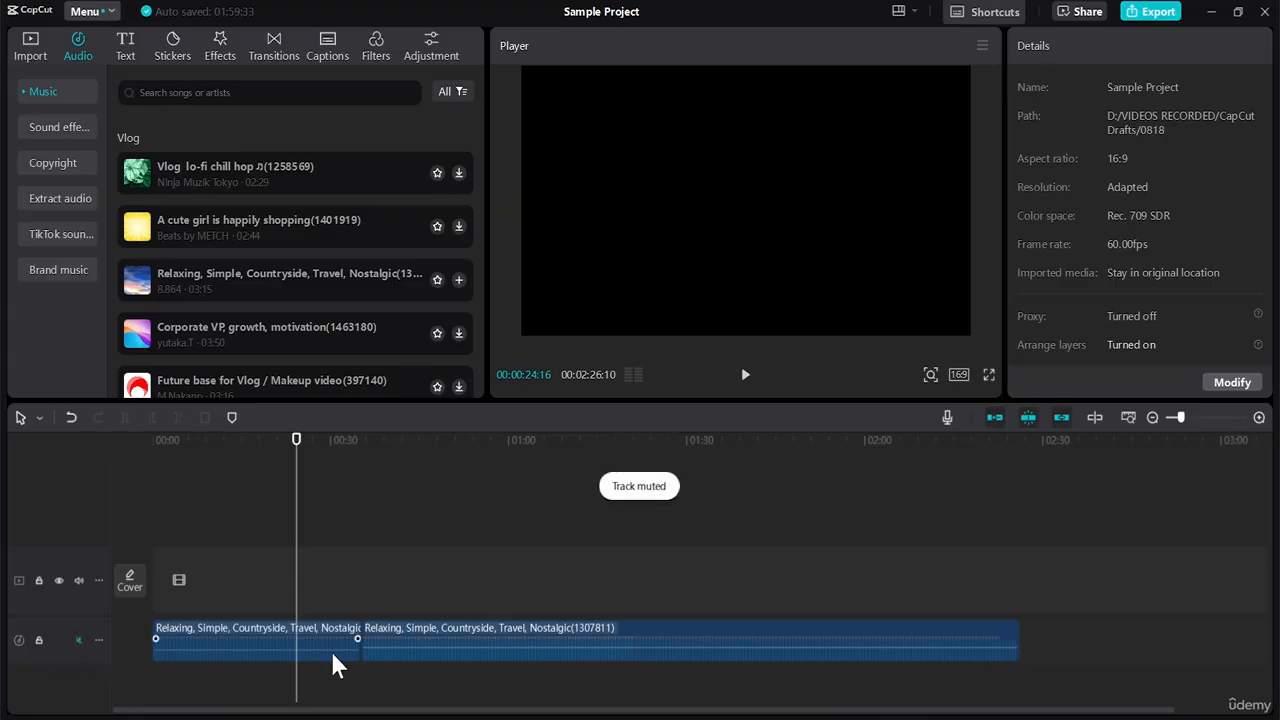
pyautogui.click(748, 378)
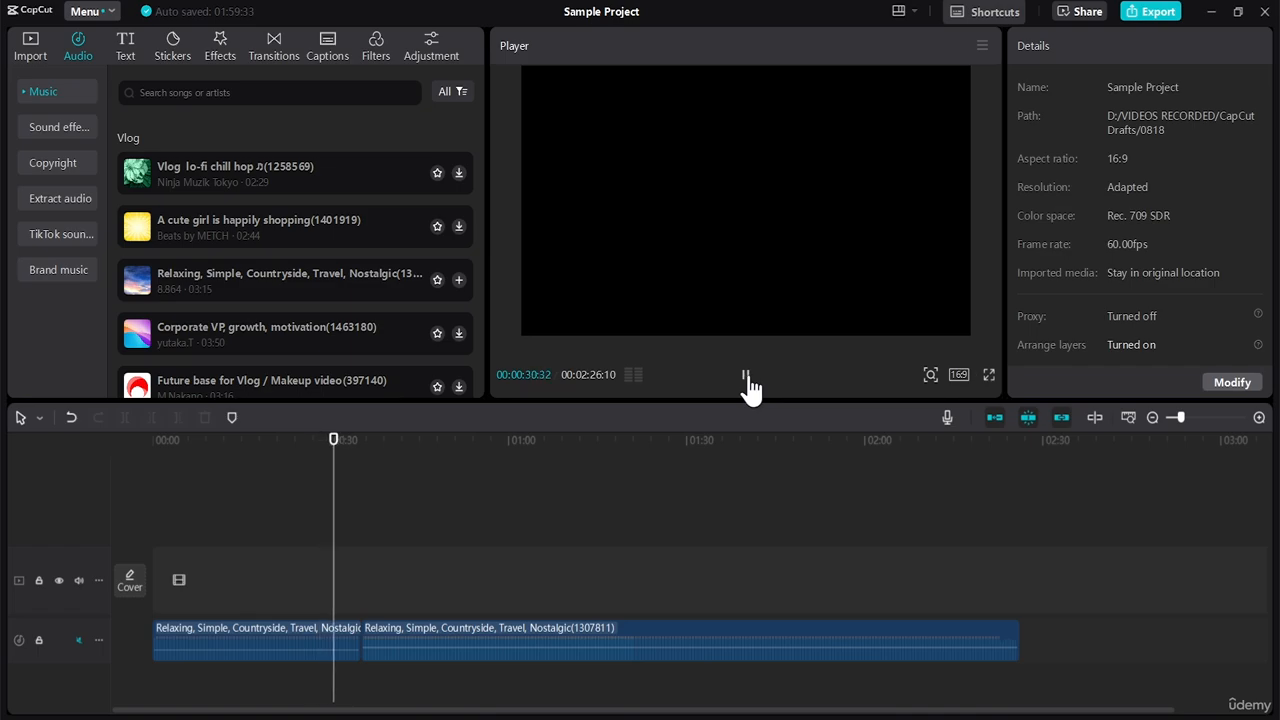
pyautogui.click(746, 378)
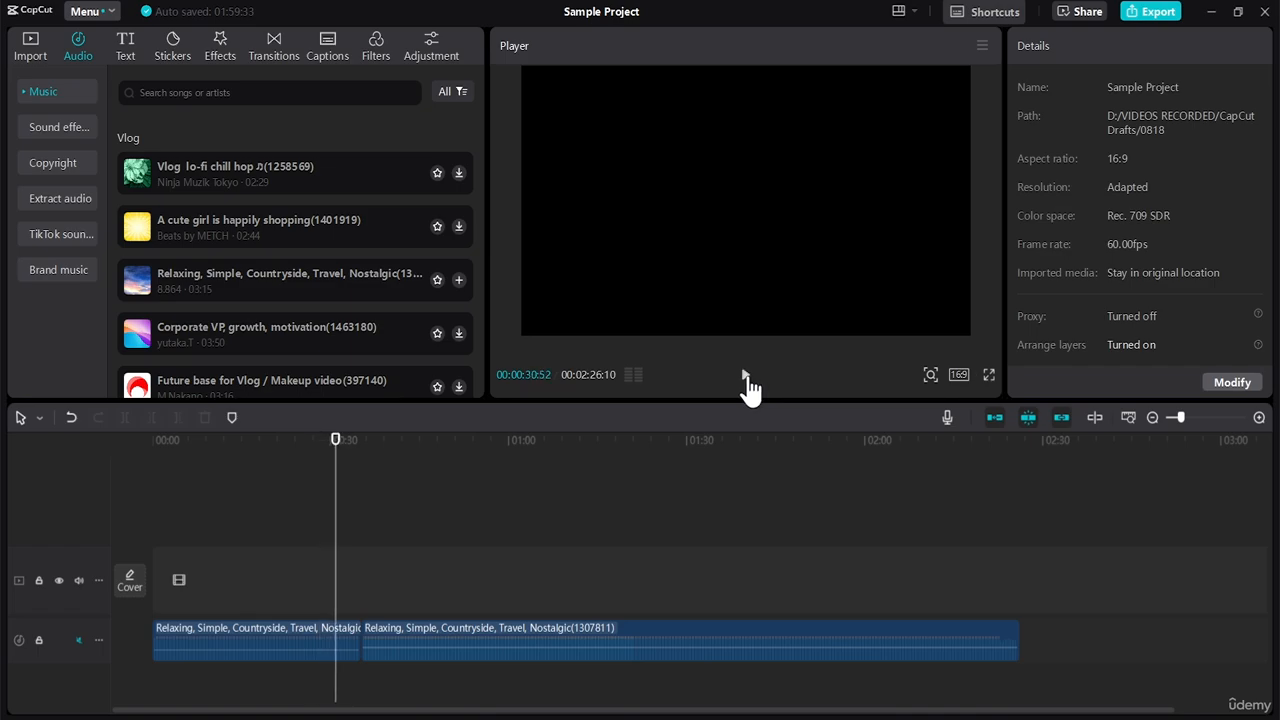
pyautogui.click(79, 640)
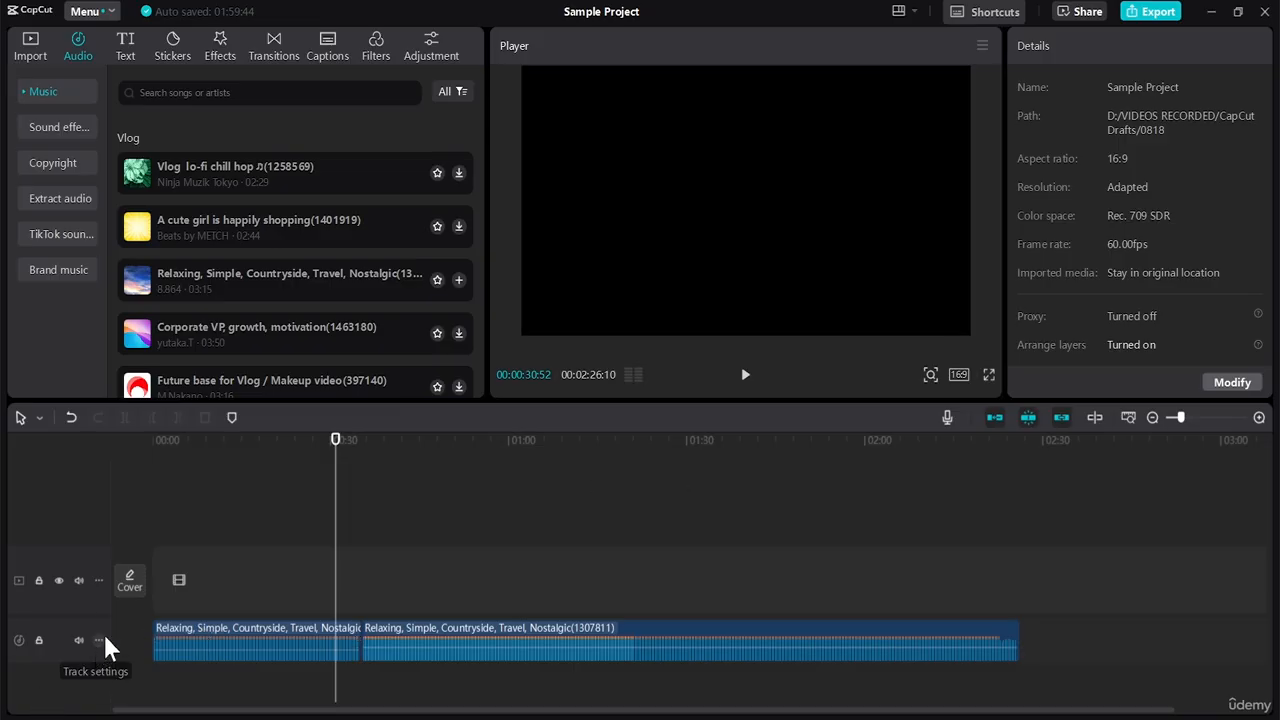
# Try the Tall and Short track heights on the music track and restore the Default height
pyautogui.click(98, 640)
pyautogui.moveTo(170, 652)
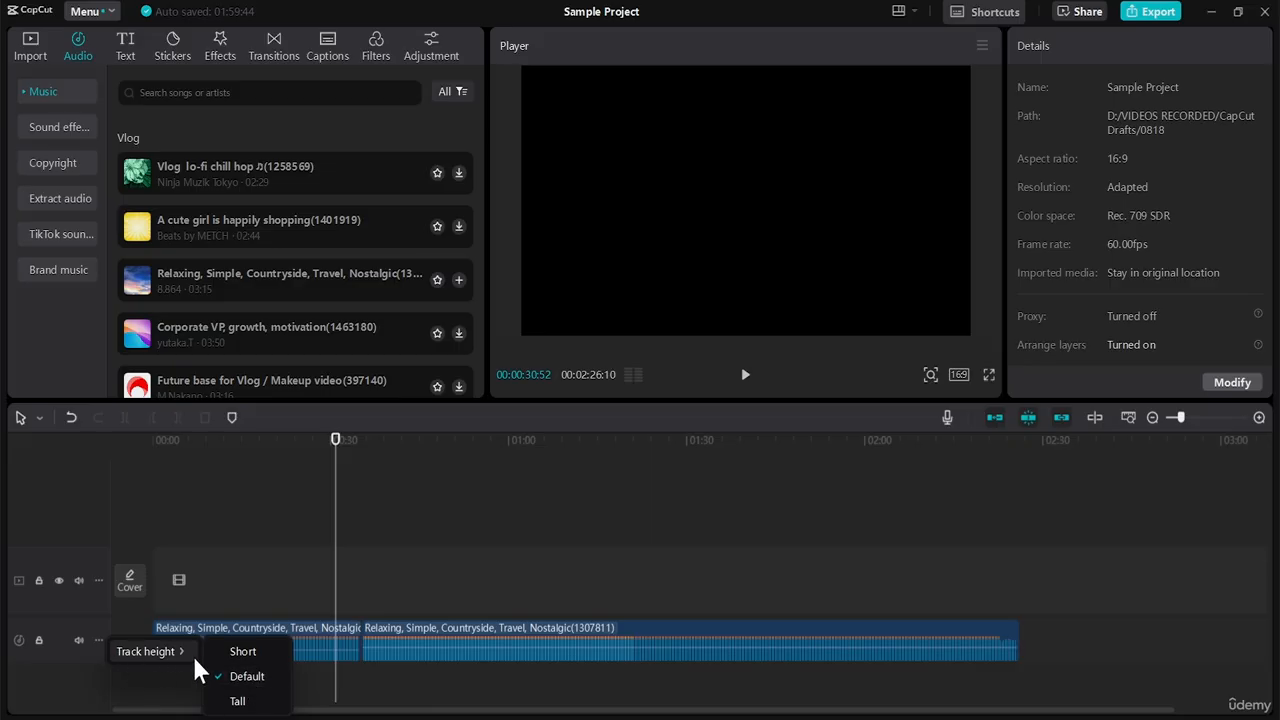
pyautogui.click(240, 702)
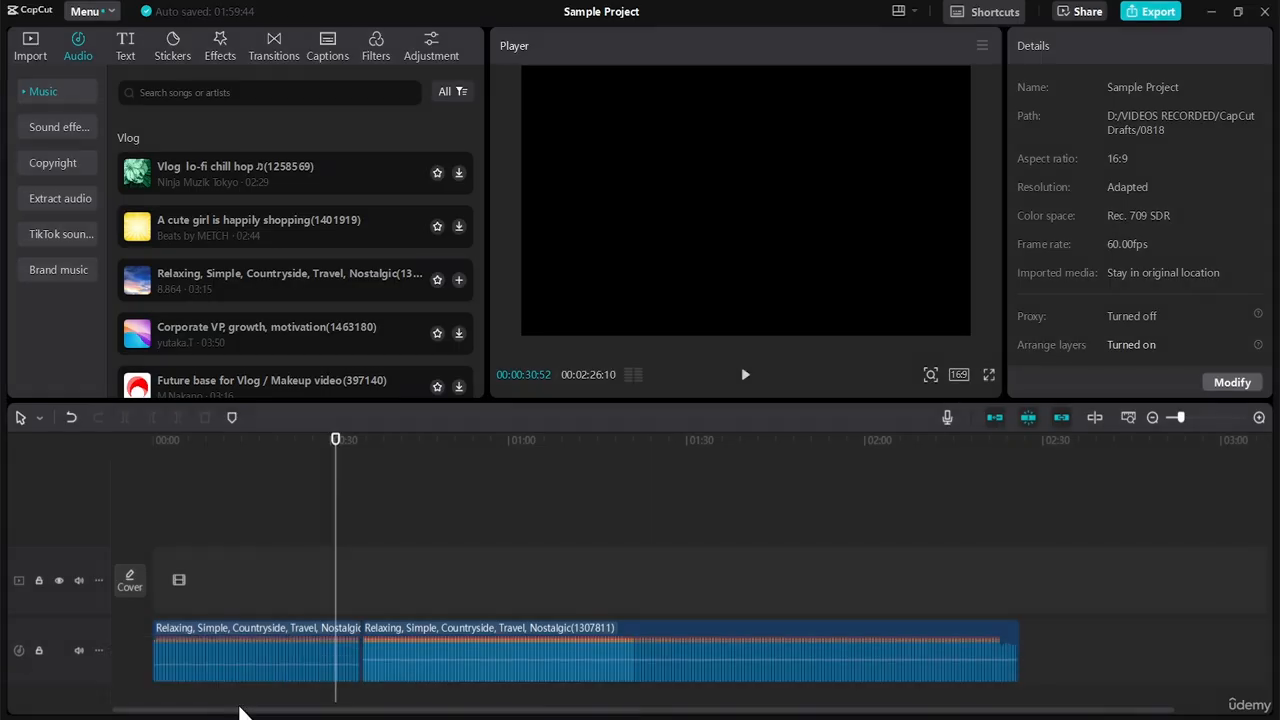
pyautogui.click(99, 651)
pyautogui.moveTo(168, 677)
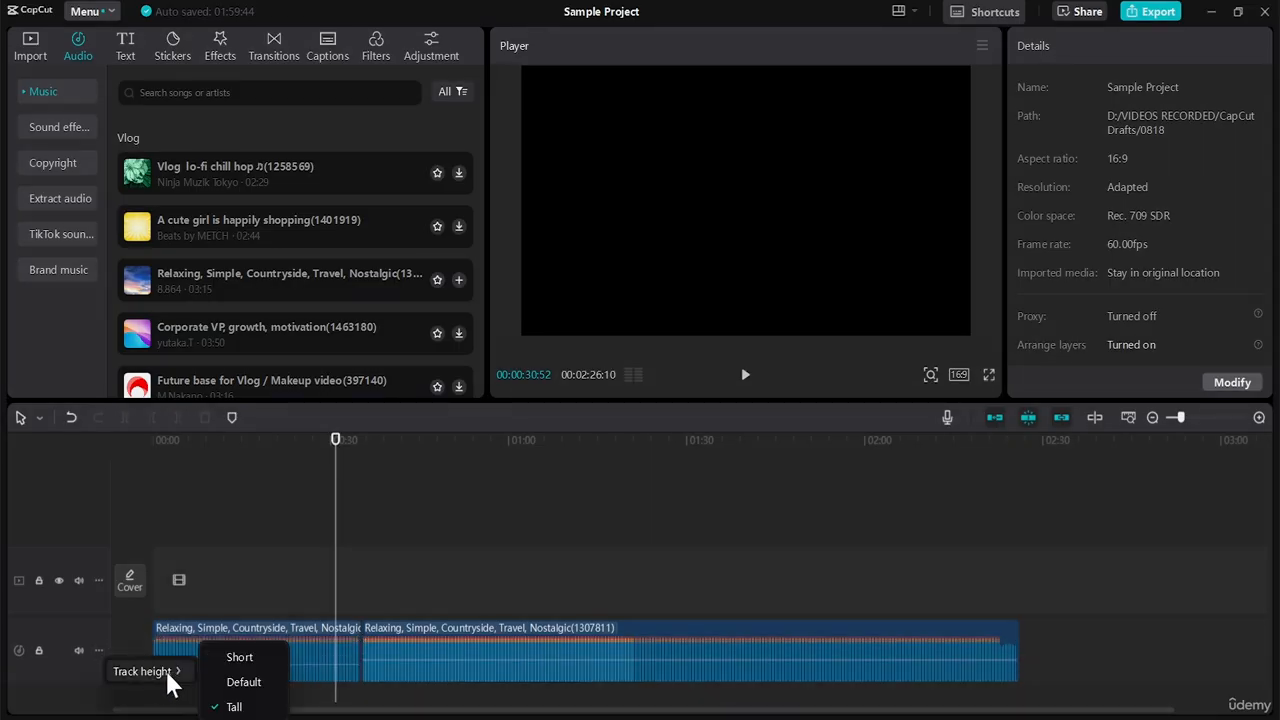
pyautogui.click(252, 658)
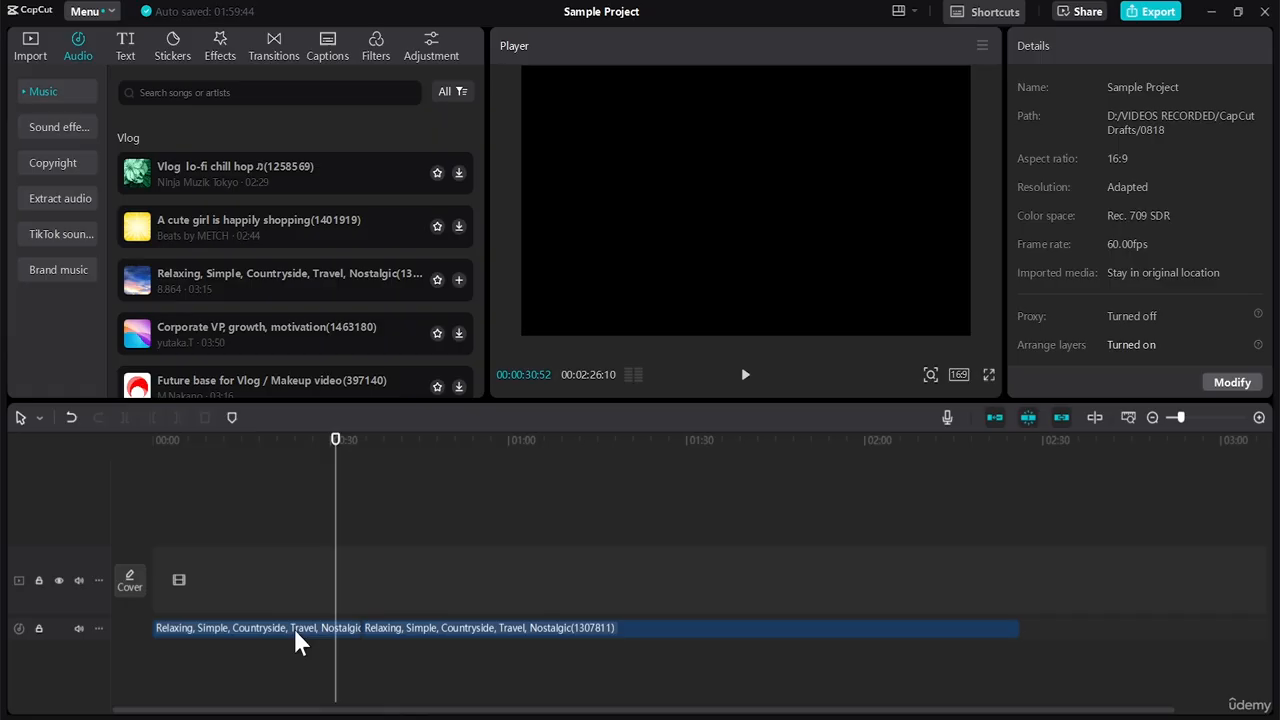
pyautogui.click(99, 628)
pyautogui.moveTo(170, 647)
pyautogui.click(243, 673)
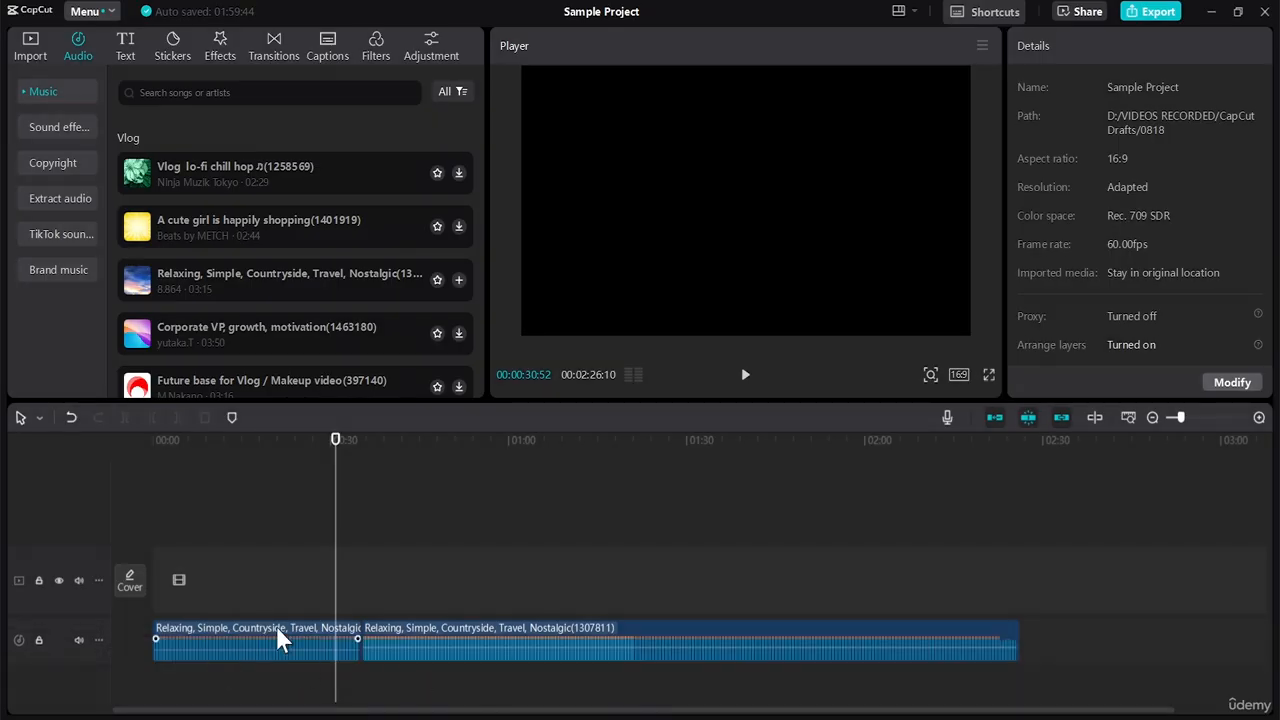
# Toggle the main video track's lock, visibility and clip audio, returning each to its original state
pyautogui.click(39, 581)
pyautogui.click(38, 582)
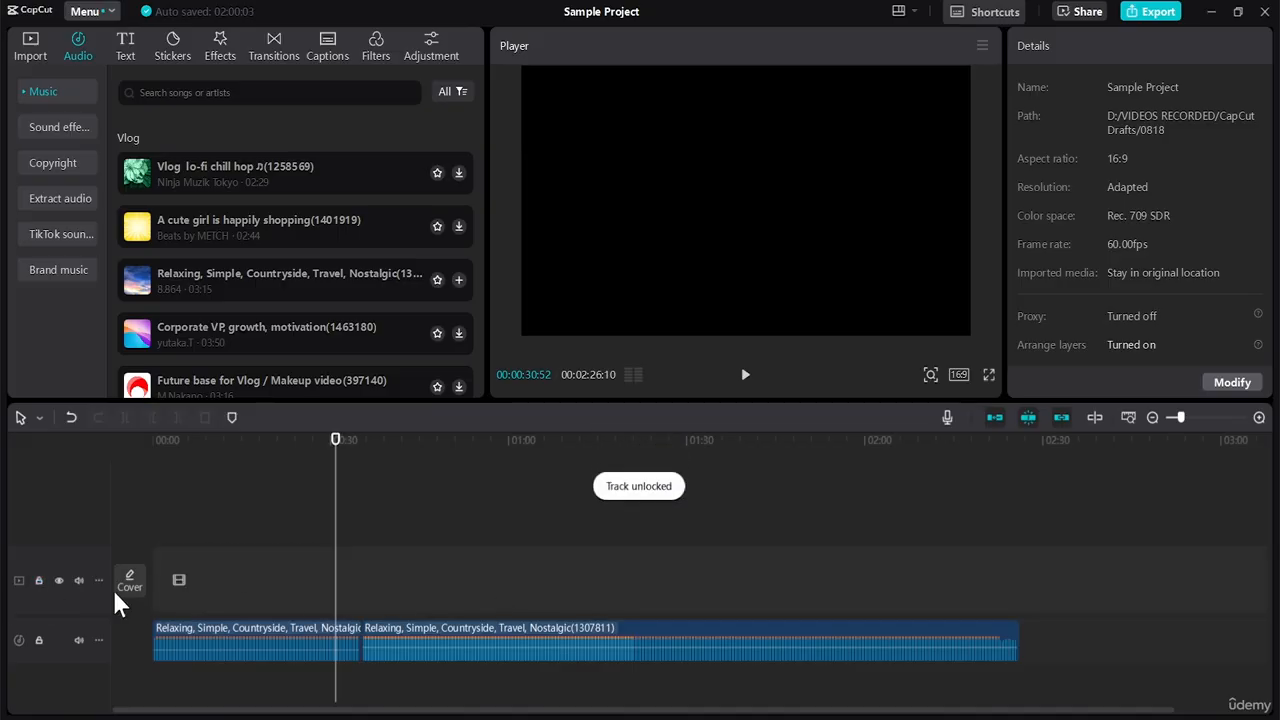
pyautogui.click(59, 580)
pyautogui.click(59, 580)
pyautogui.click(78, 580)
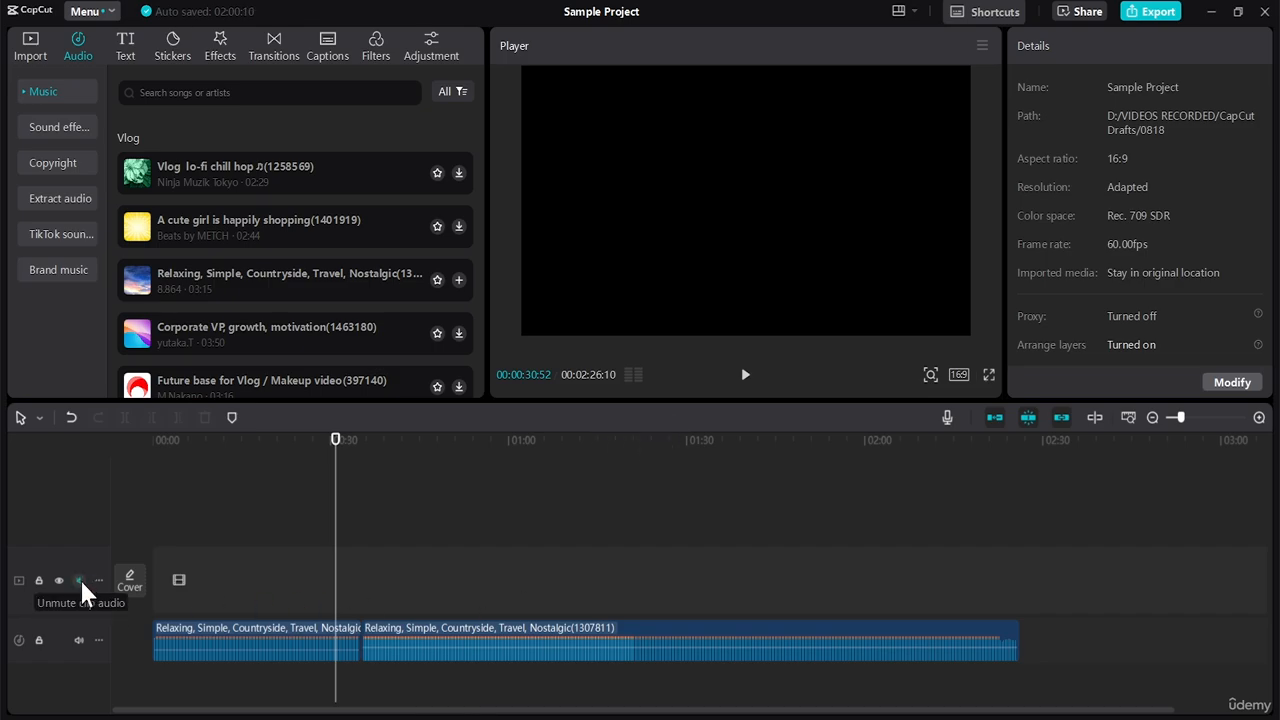
pyautogui.click(79, 581)
# Examine the Range and Render options available for the empty main track, and close them without choosing any
pyautogui.rightClick(426, 578)
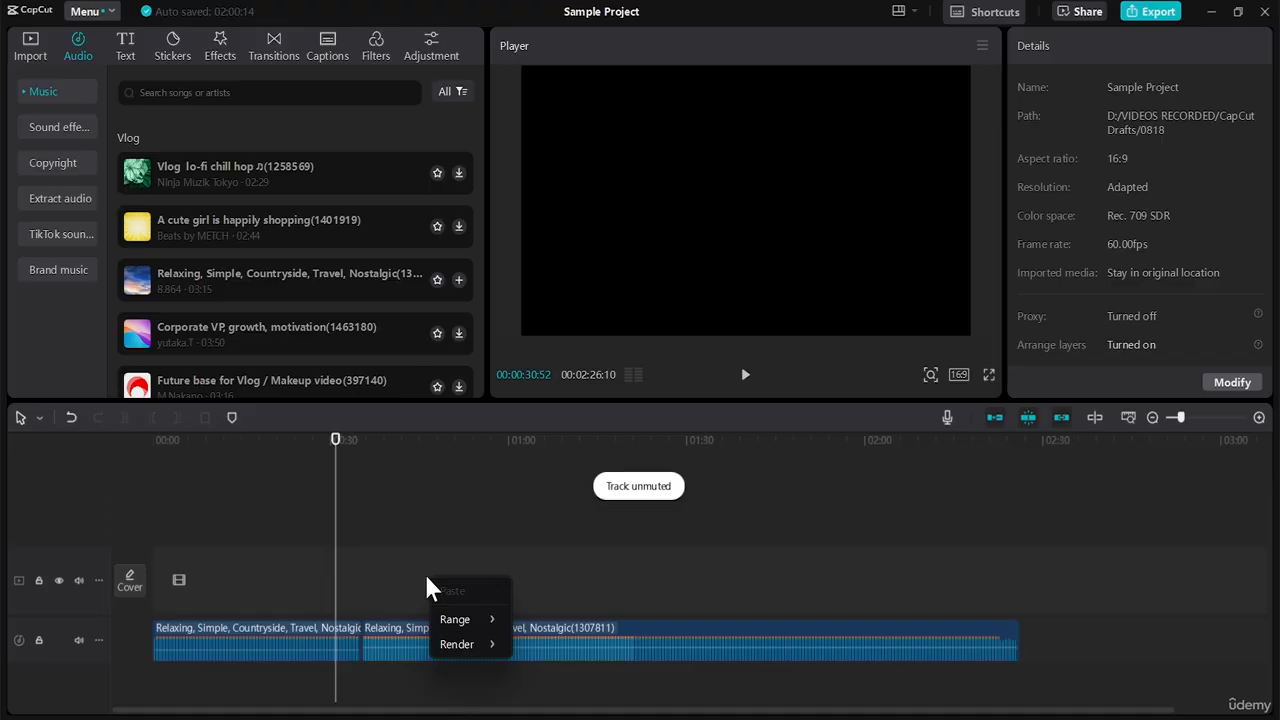
pyautogui.click(368, 590)
pyautogui.rightClick(372, 586)
pyautogui.moveTo(396, 650)
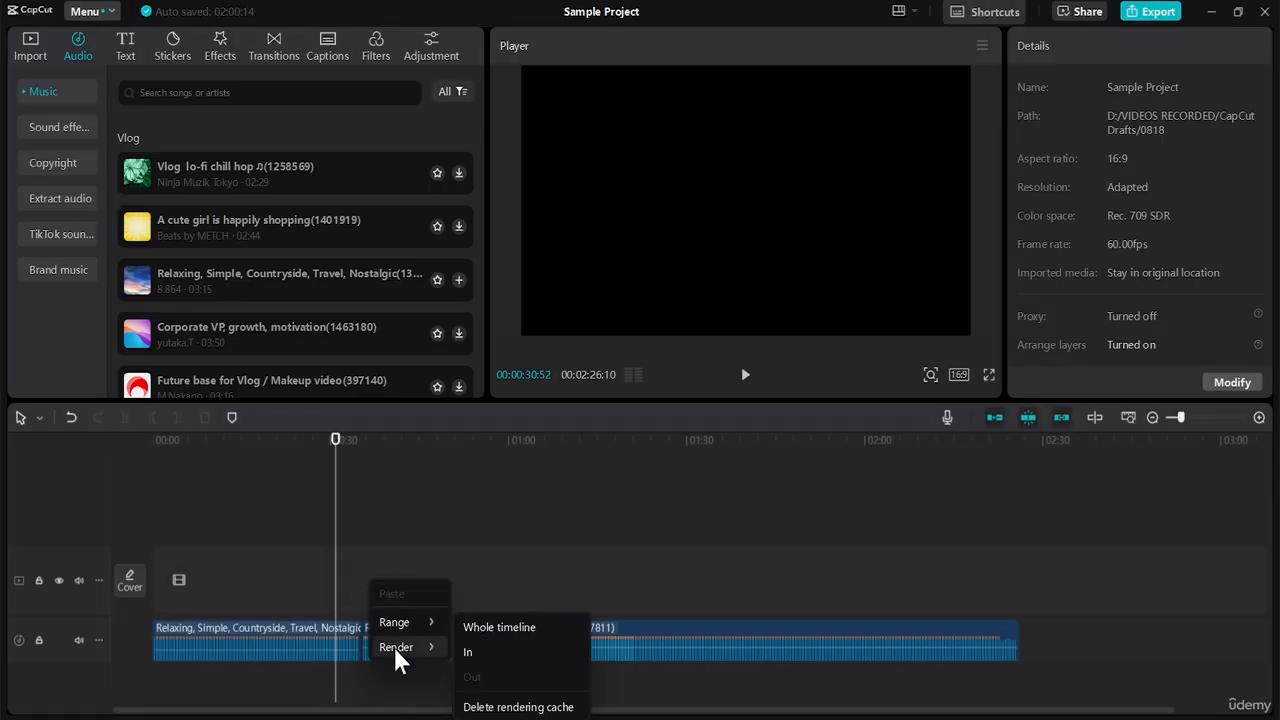
pyautogui.click(325, 575)
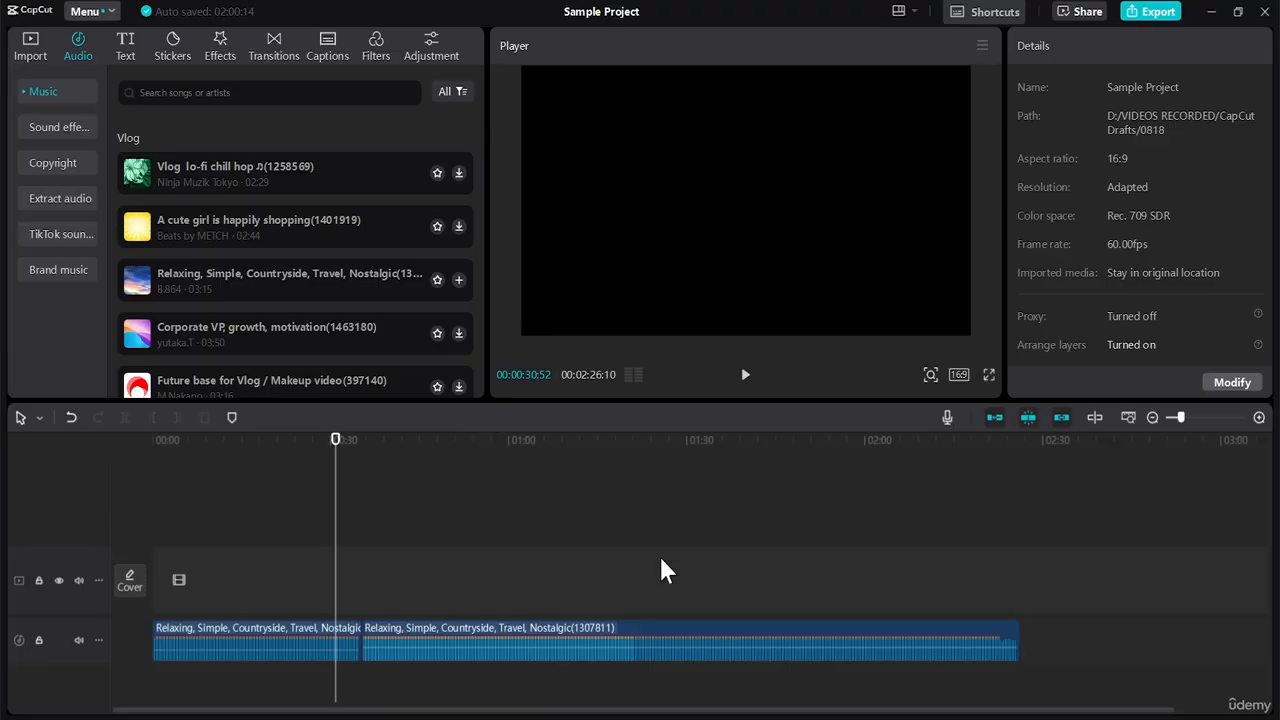
# Set both the fade in and the fade out of the first music piece to 10.0s, with its volume at 0.0dB
pyautogui.click(309, 650)
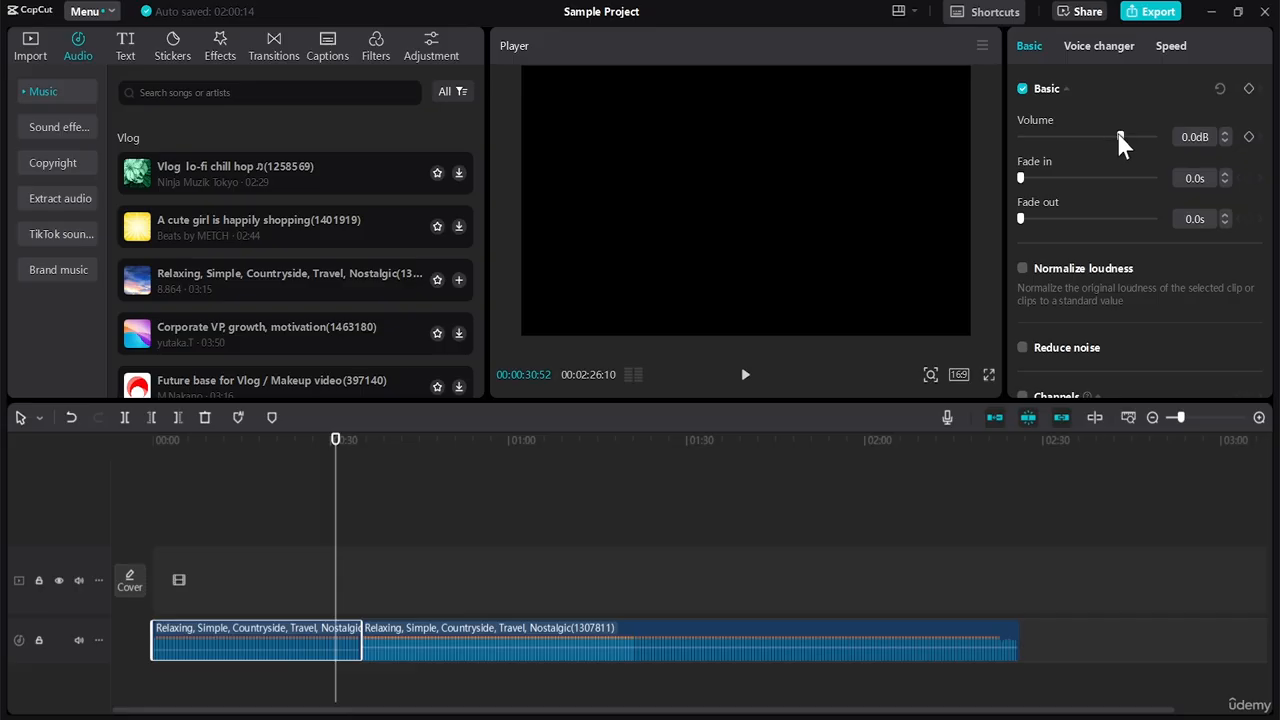
pyautogui.moveTo(1120, 137)
pyautogui.mouseDown()
pyautogui.moveTo(1166, 139)
pyautogui.moveTo(1121, 137)
pyautogui.mouseUp()
pyautogui.moveTo(1025, 177); pyautogui.dragTo(1220, 188)
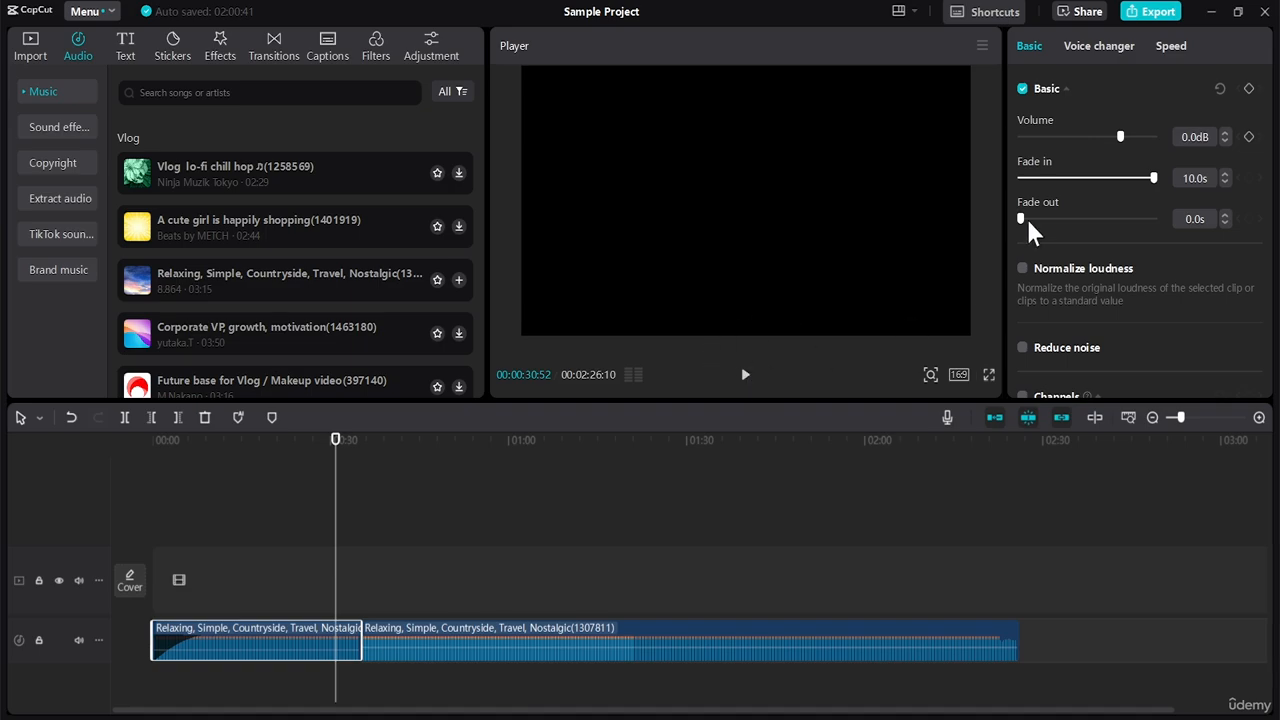
pyautogui.moveTo(1023, 218); pyautogui.dragTo(1216, 226)
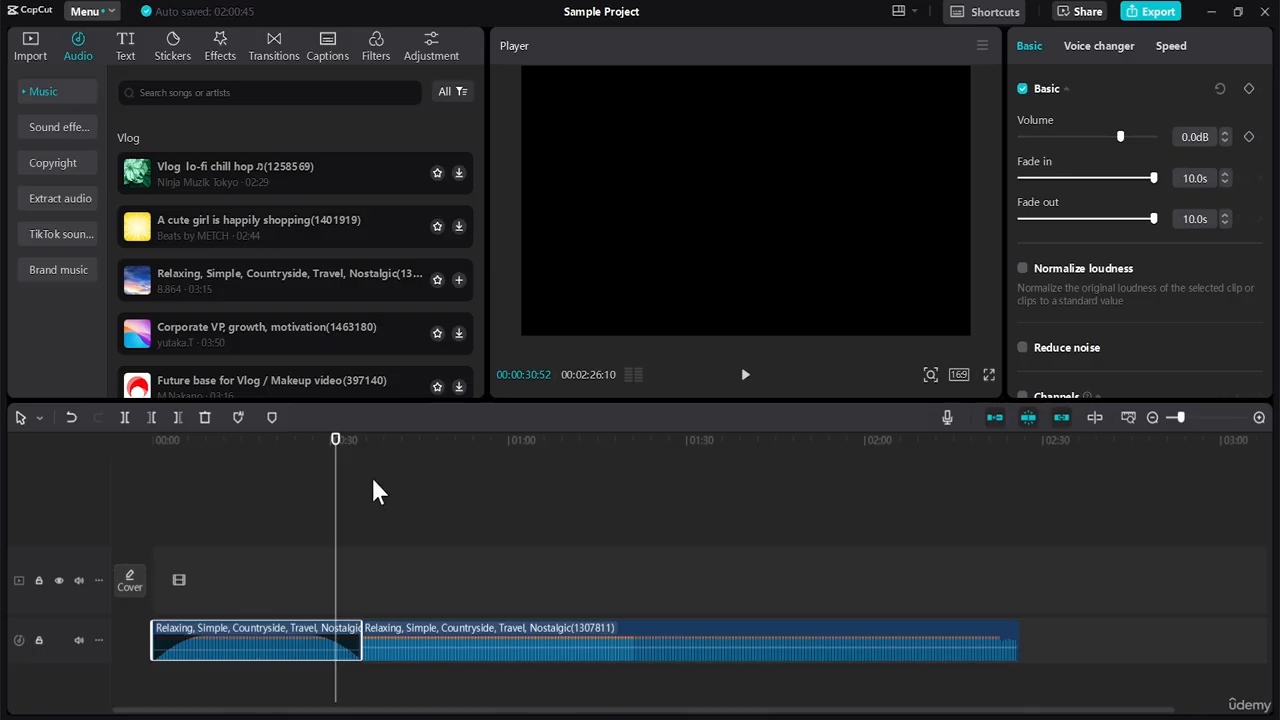
# Move the playhead to 00:00:30:21 in the first music piece's fade-out and turn on Normalize loudness for that piece
pyautogui.click(316, 440)
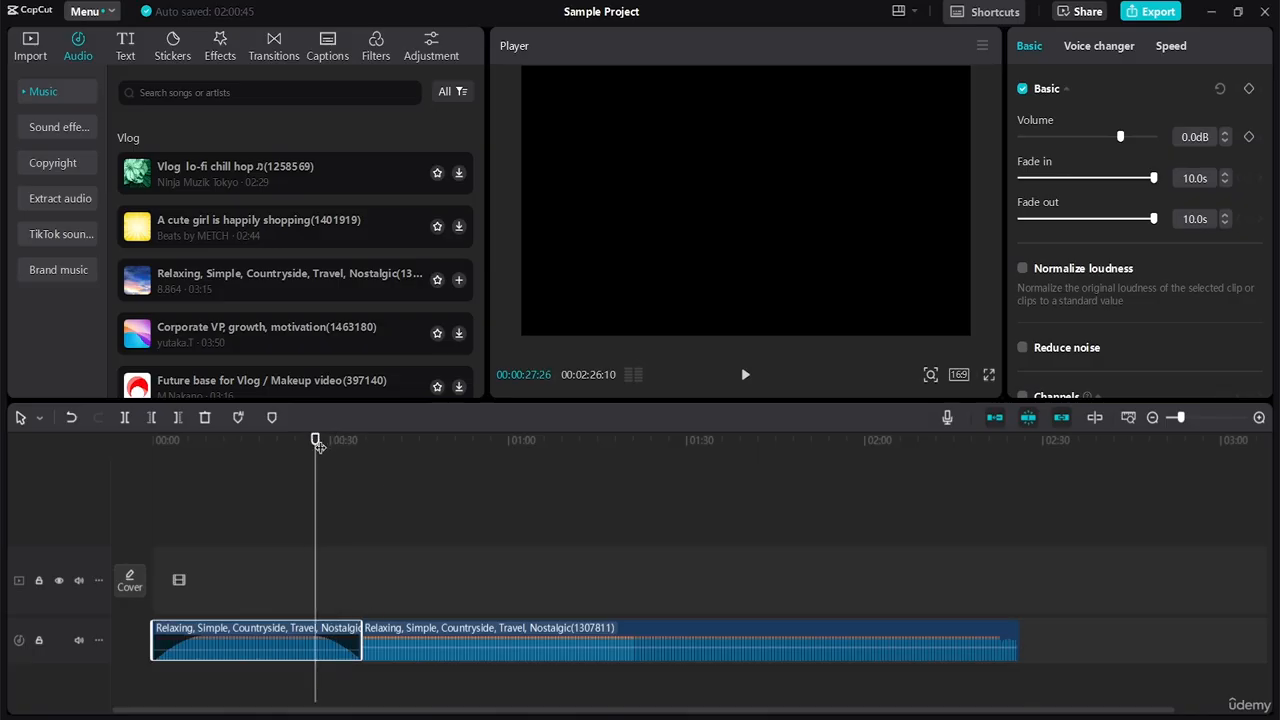
pyautogui.click(321, 441)
pyautogui.moveTo(321, 444); pyautogui.dragTo(332, 450)
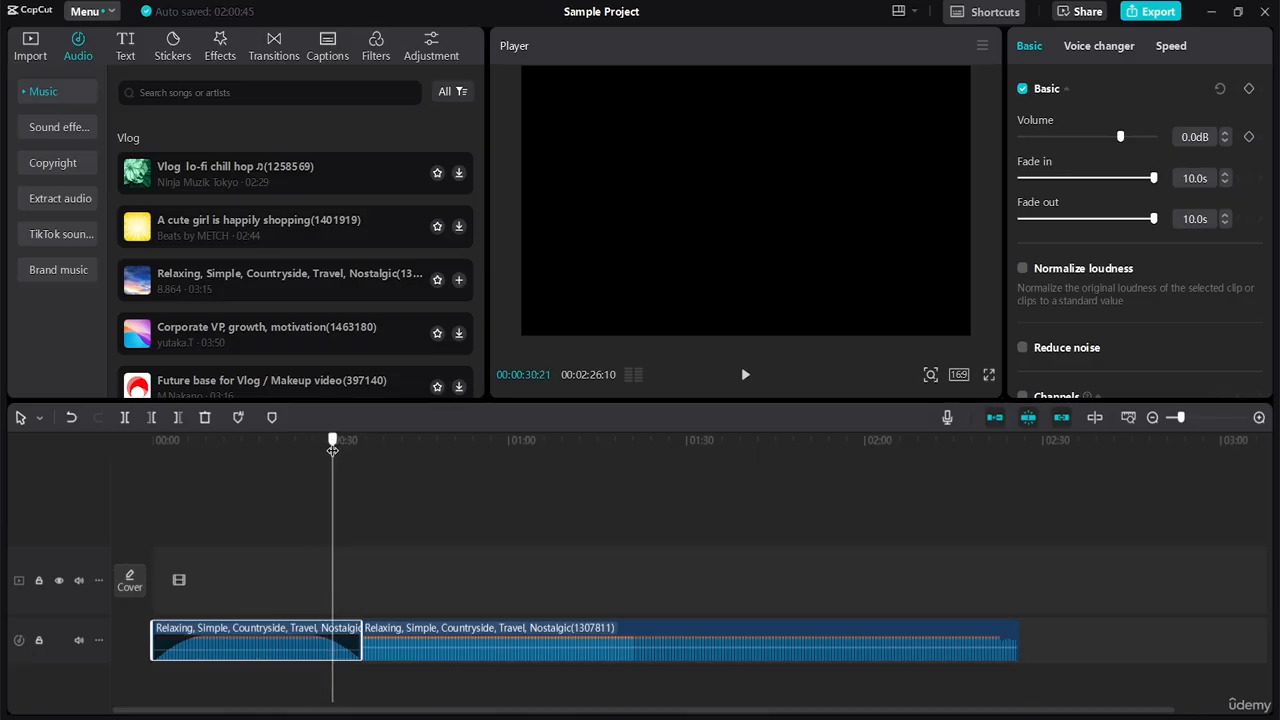
pyautogui.click(1024, 270)
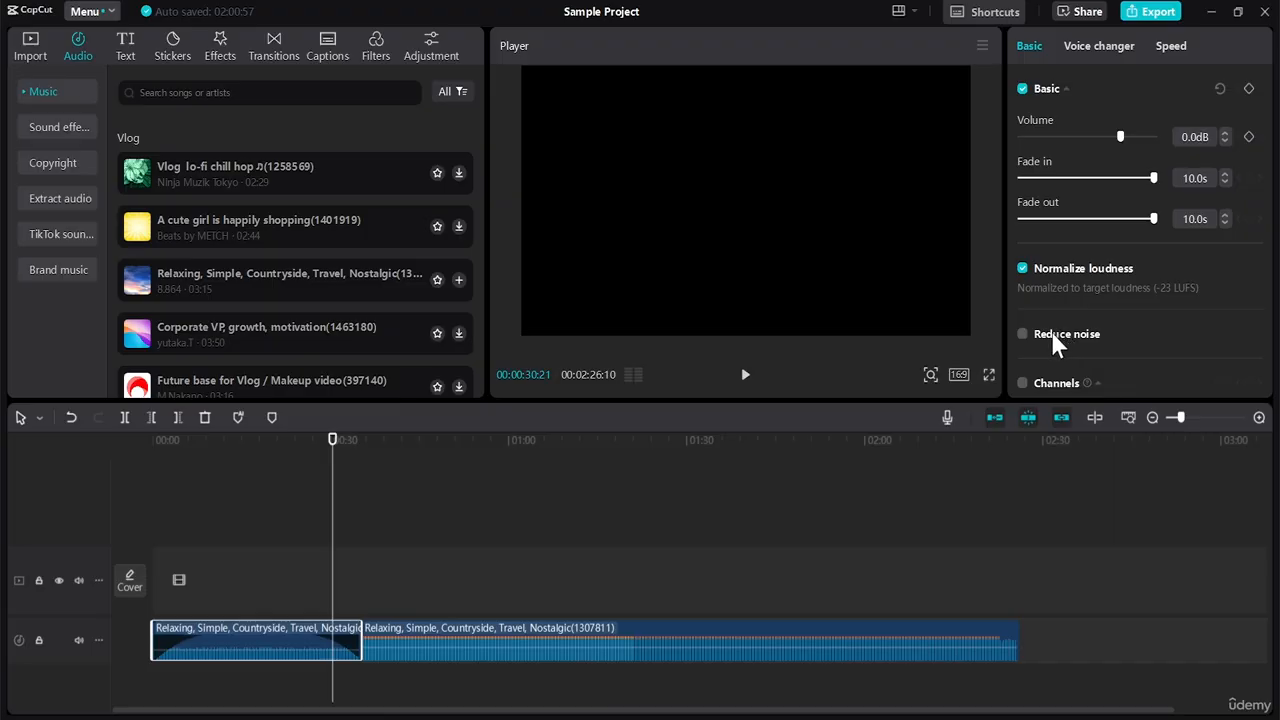
# Turn on Channels for the first music piece, view its fill options, and turn Channels off again
pyautogui.moveTo(1086, 385)
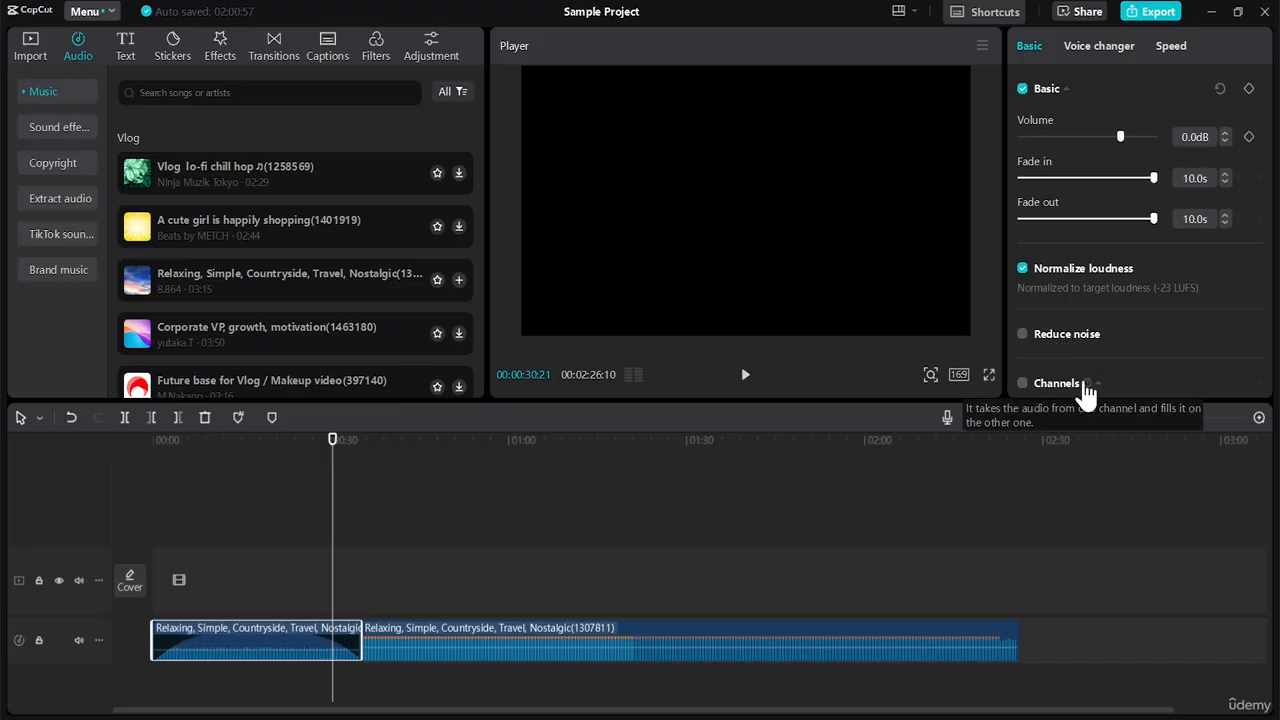
pyautogui.click(1023, 384)
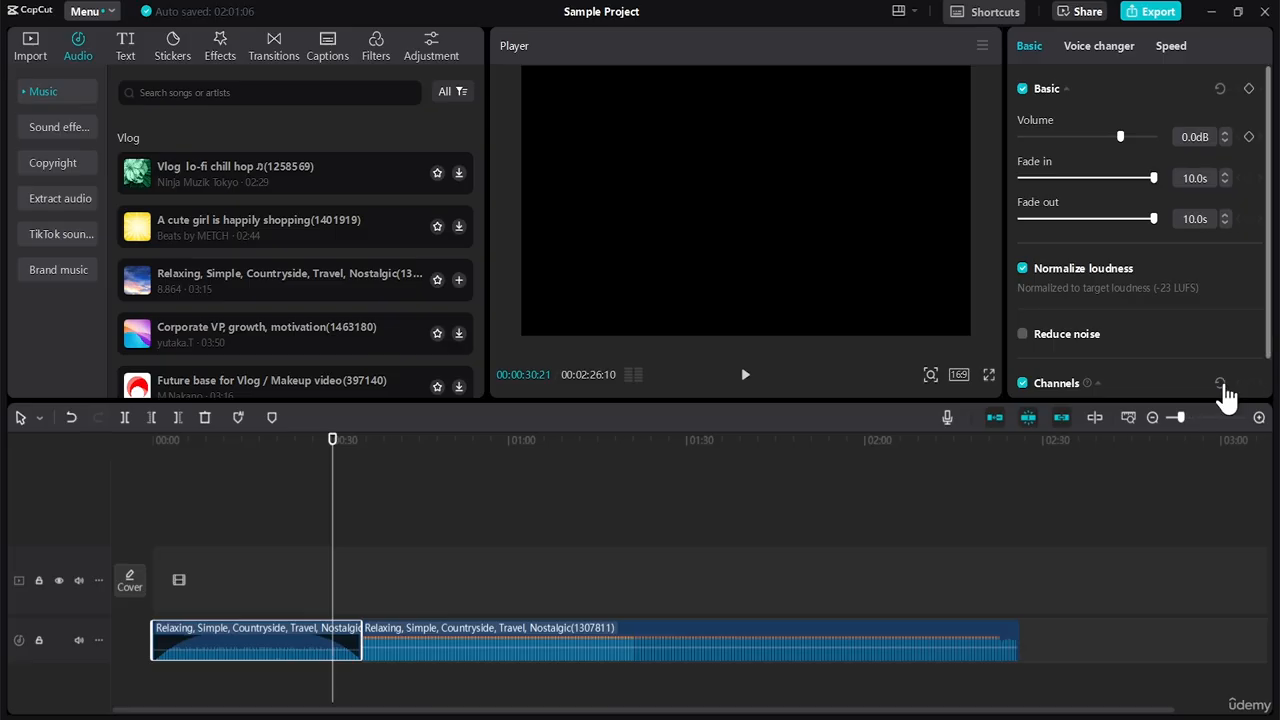
pyautogui.moveTo(1268, 294); pyautogui.dragTo(1237, 380)
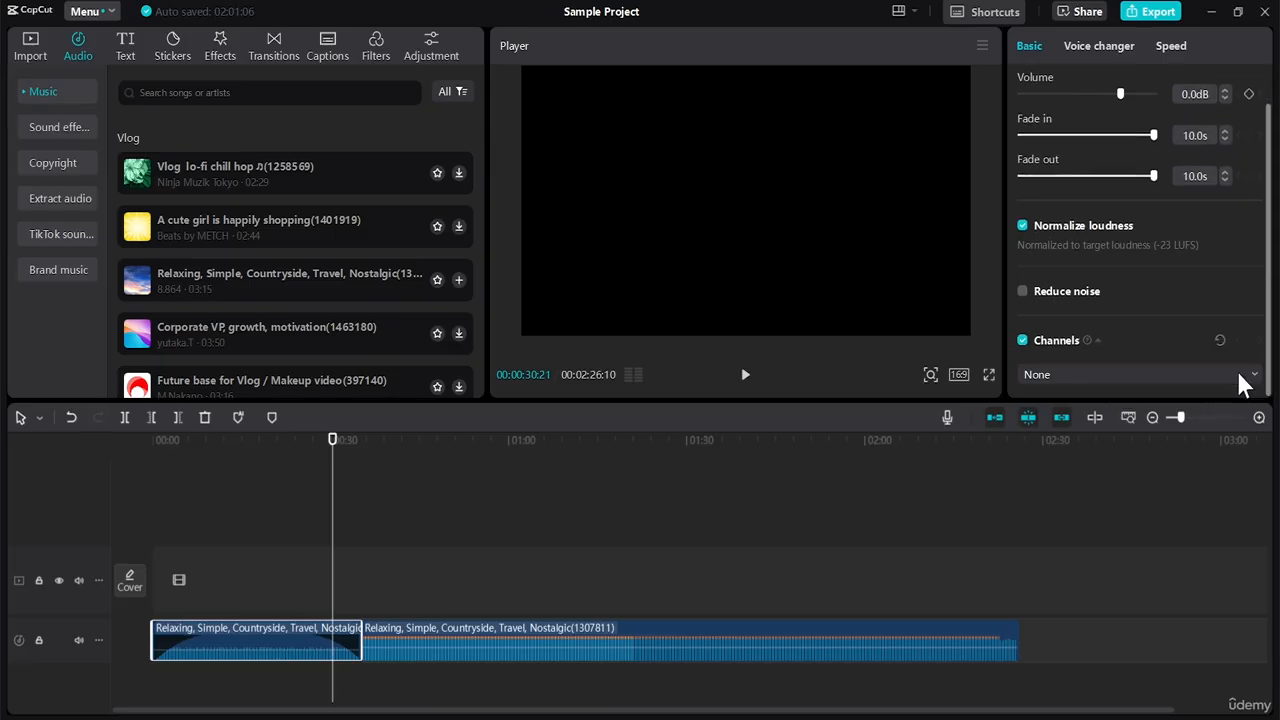
pyautogui.click(1125, 378)
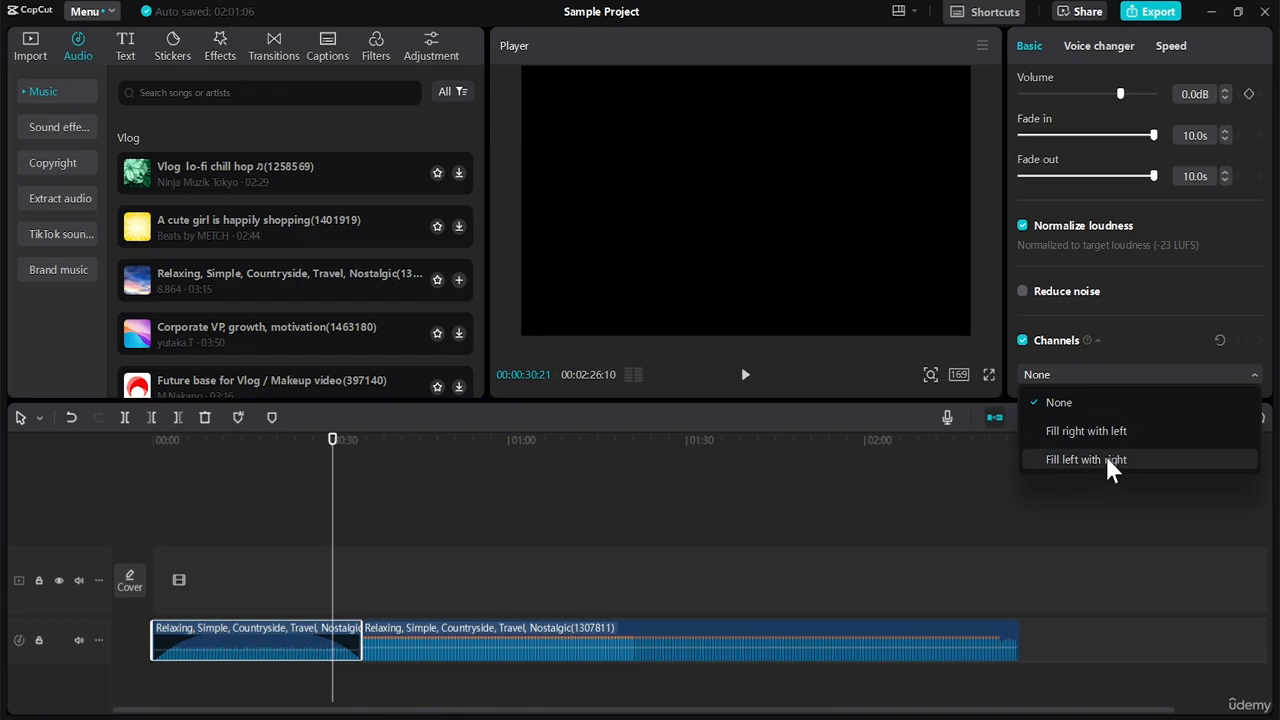
pyautogui.click(1109, 343)
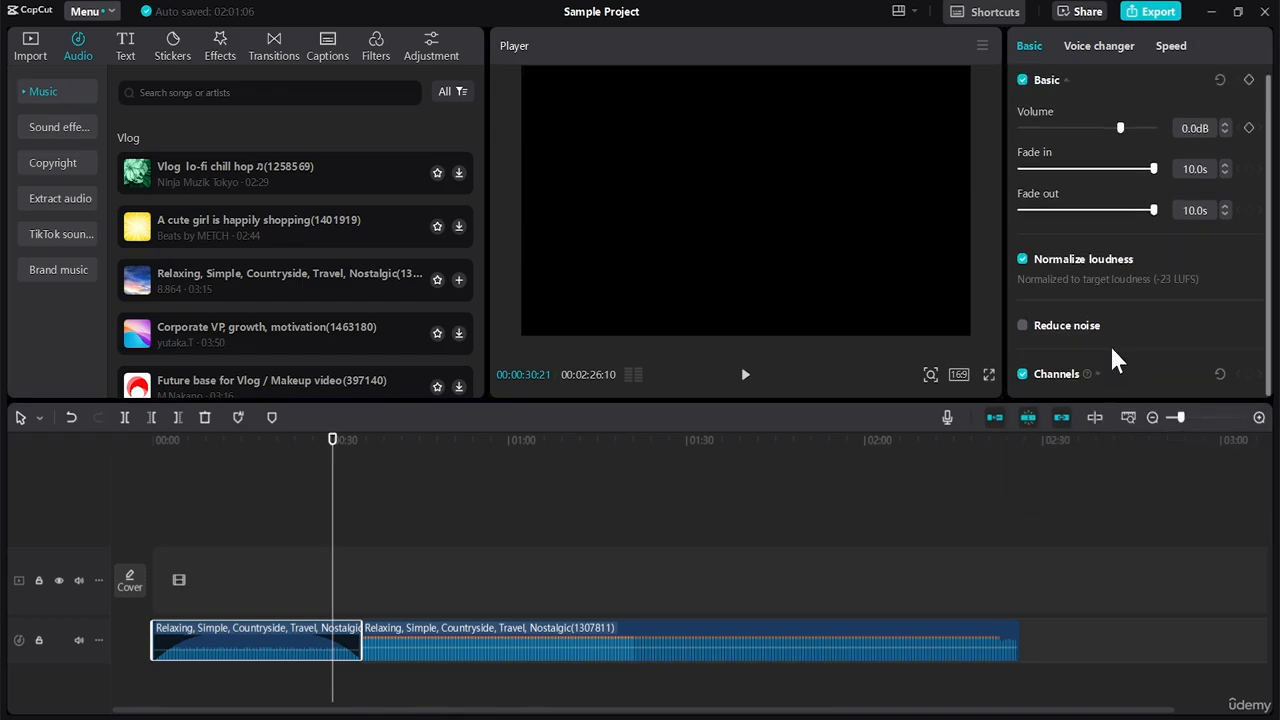
pyautogui.click(1022, 374)
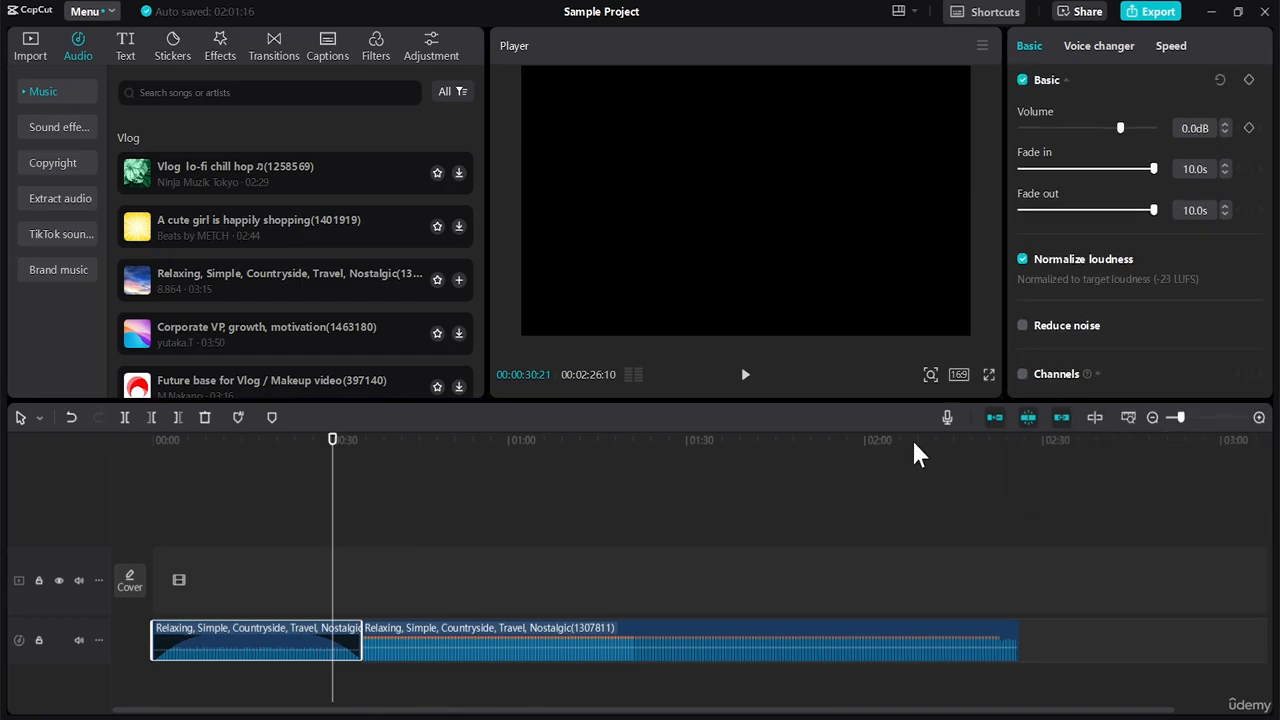
# Try the Energetic and Electronic voice filters on the first music piece, preview the sound, and restore the Original voice
pyautogui.click(1106, 46)
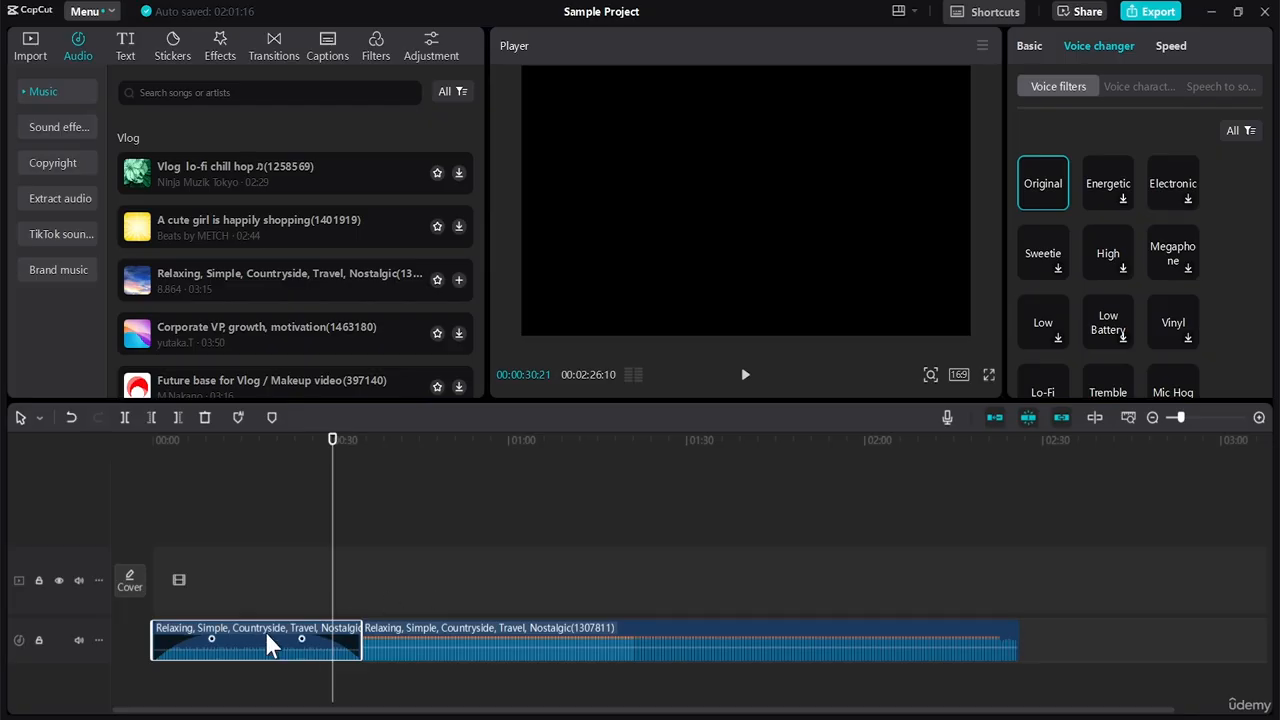
pyautogui.click(1122, 202)
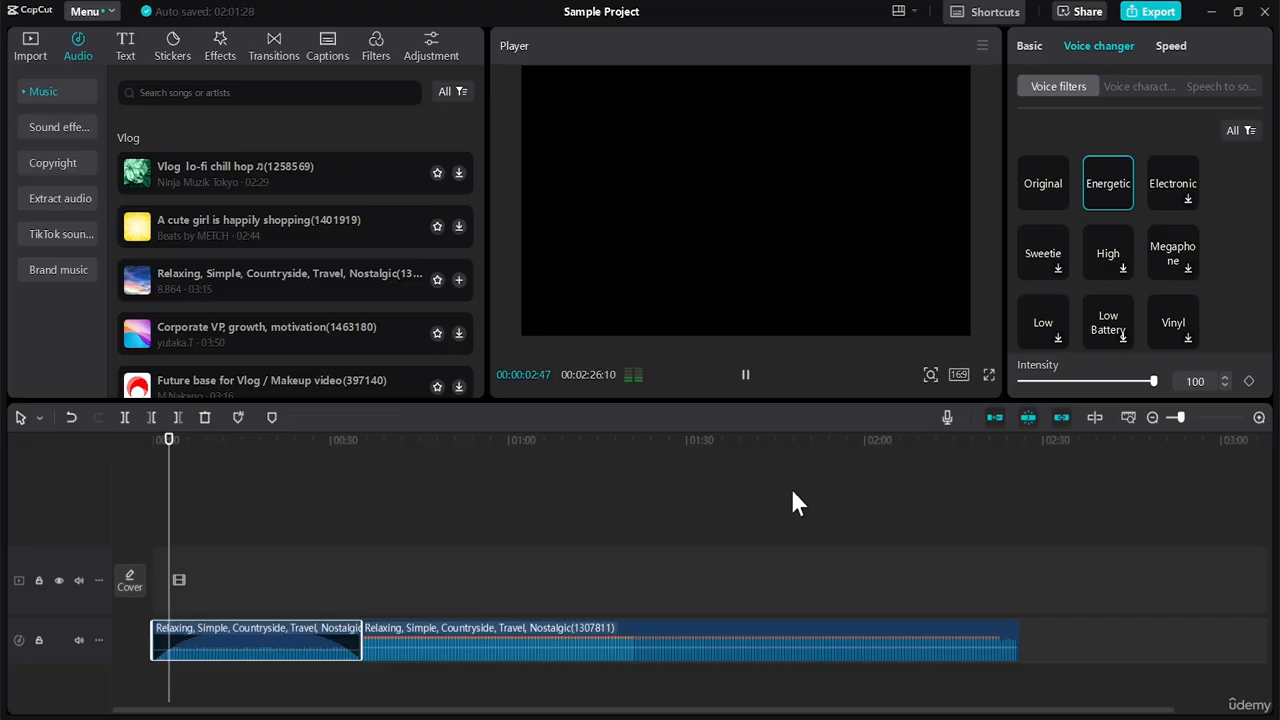
pyautogui.click(745, 376)
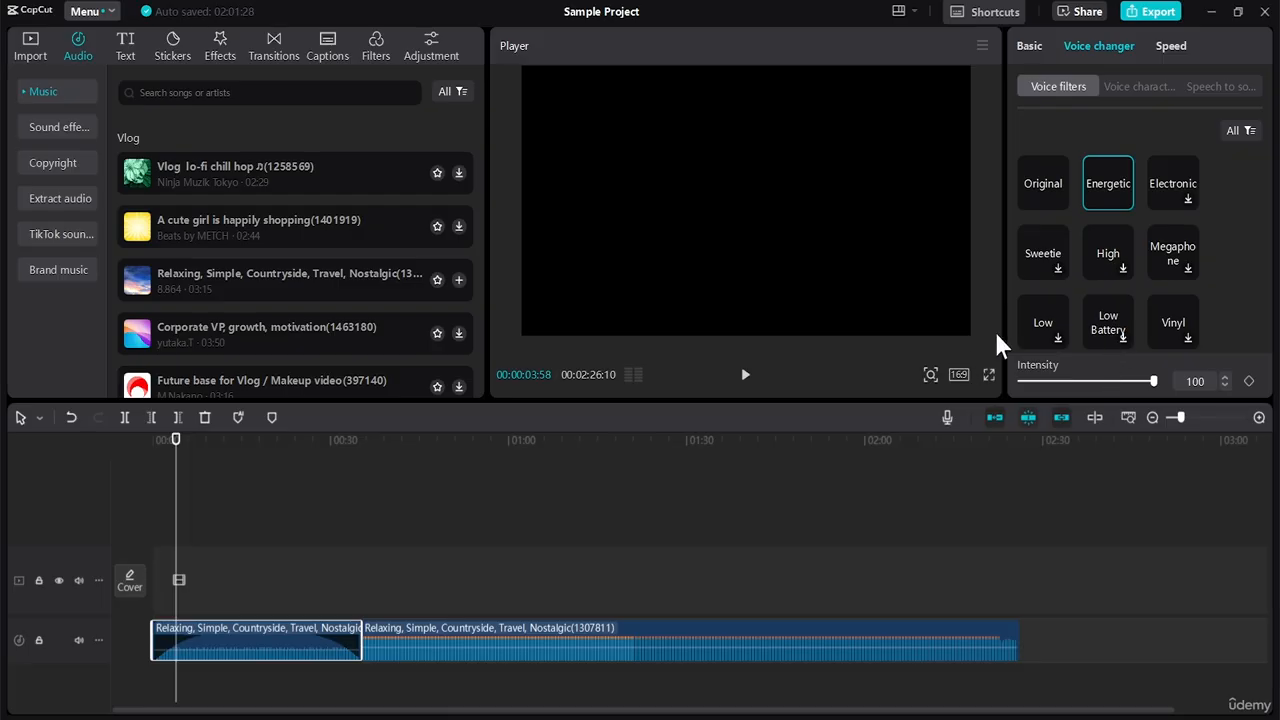
pyautogui.click(1182, 200)
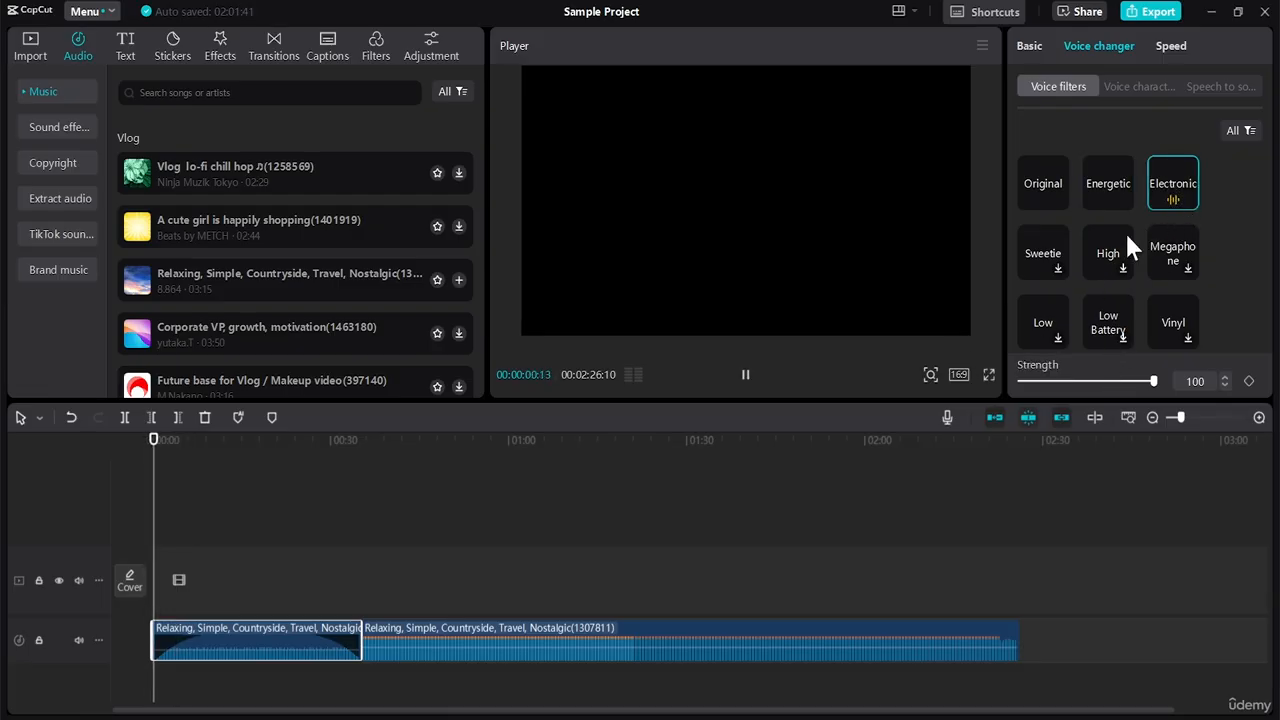
pyautogui.click(1049, 185)
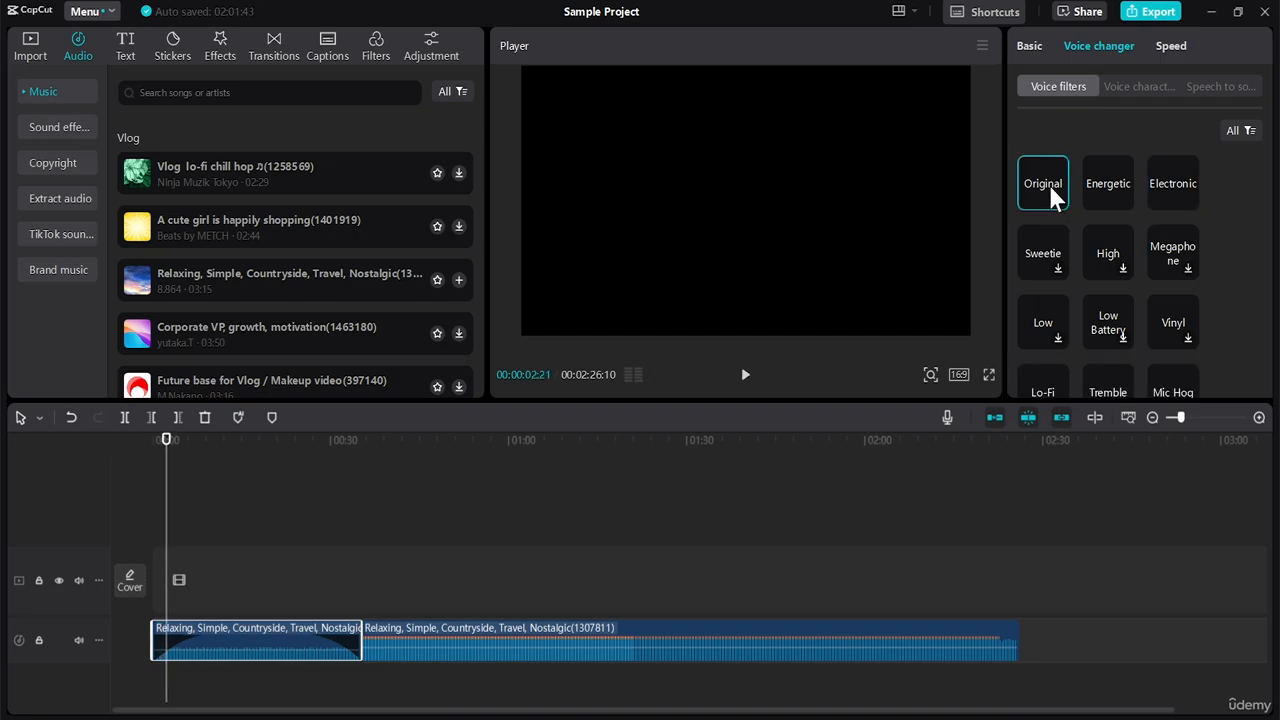
# Examine the voice characters and the speech-to-song options available for the first music piece
pyautogui.click(1123, 88)
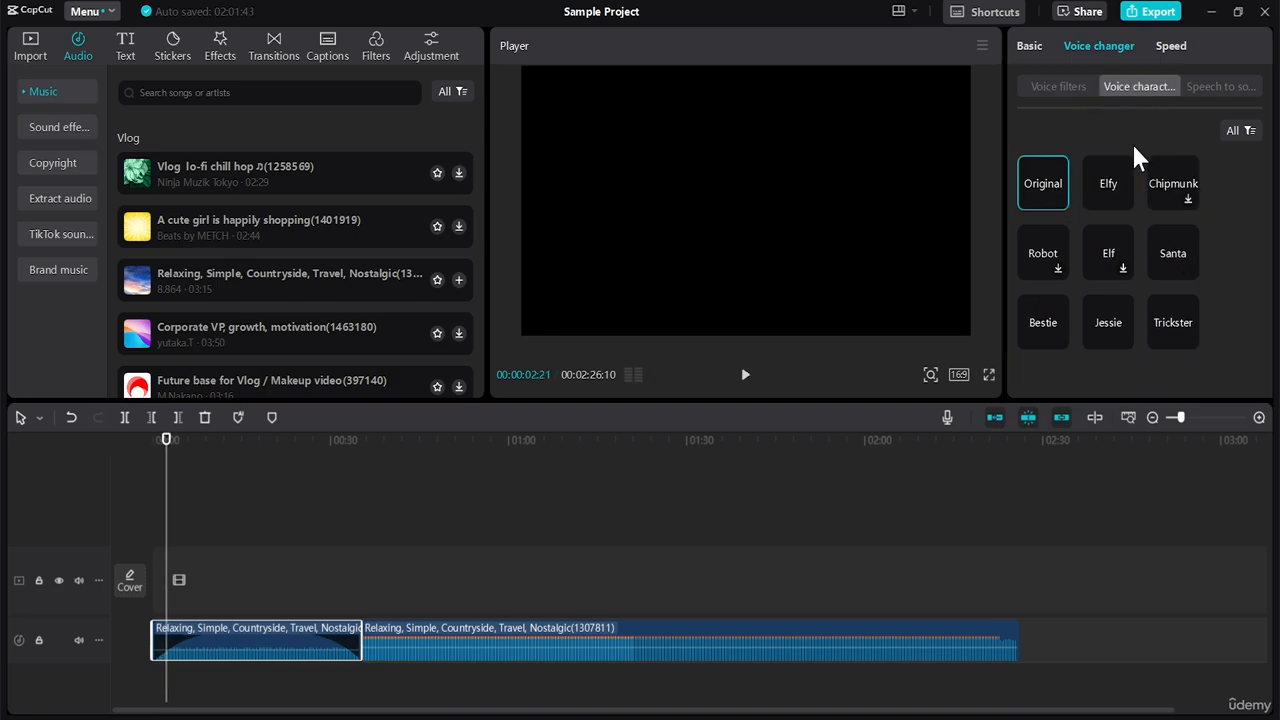
pyautogui.click(1108, 188)
pyautogui.click(1211, 88)
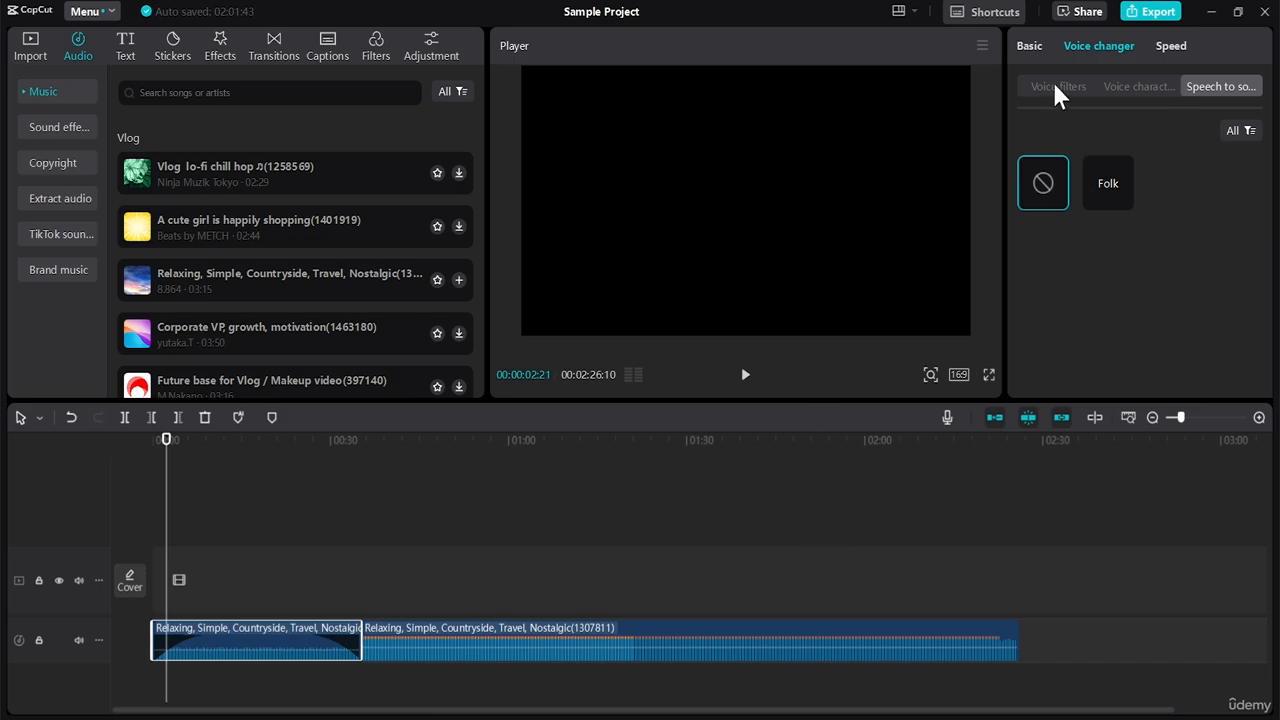
# Try a speed of 2.0x on the first music piece, return it to 1.0x, and reopen its basic audio settings
pyautogui.click(1166, 48)
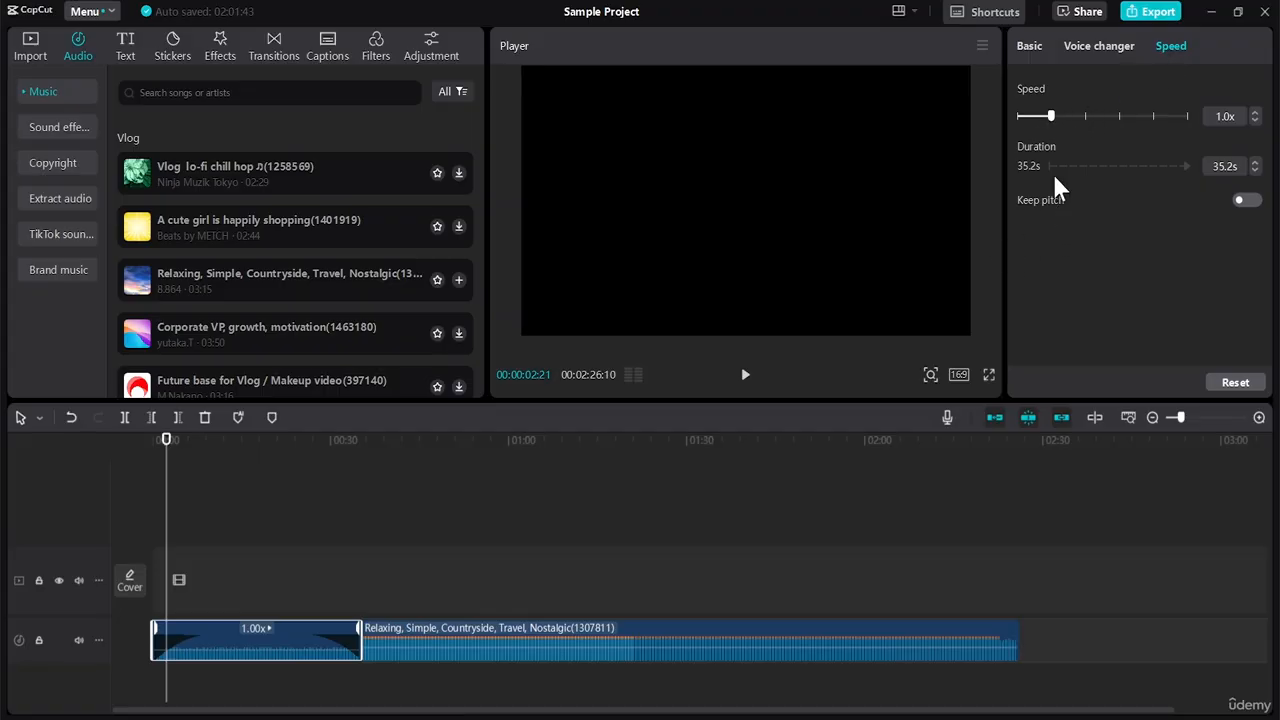
pyautogui.moveTo(1050, 117); pyautogui.dragTo(1088, 120)
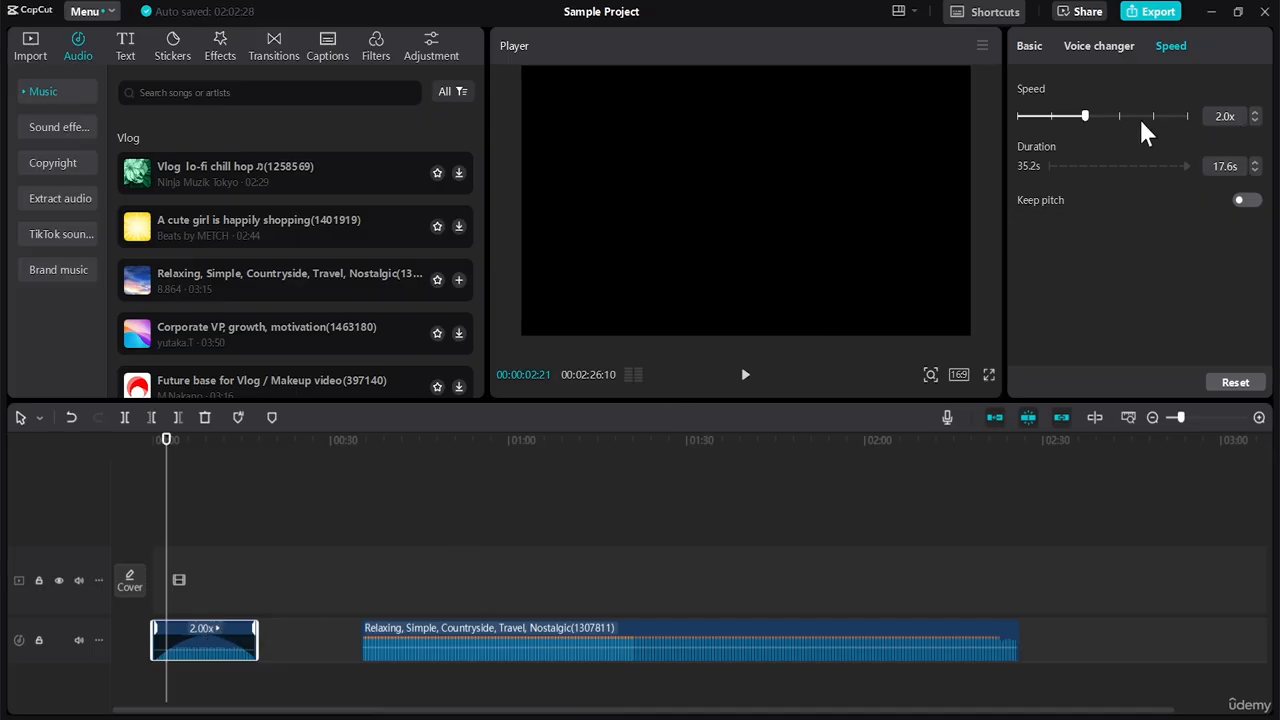
pyautogui.moveTo(1086, 118); pyautogui.dragTo(1050, 117)
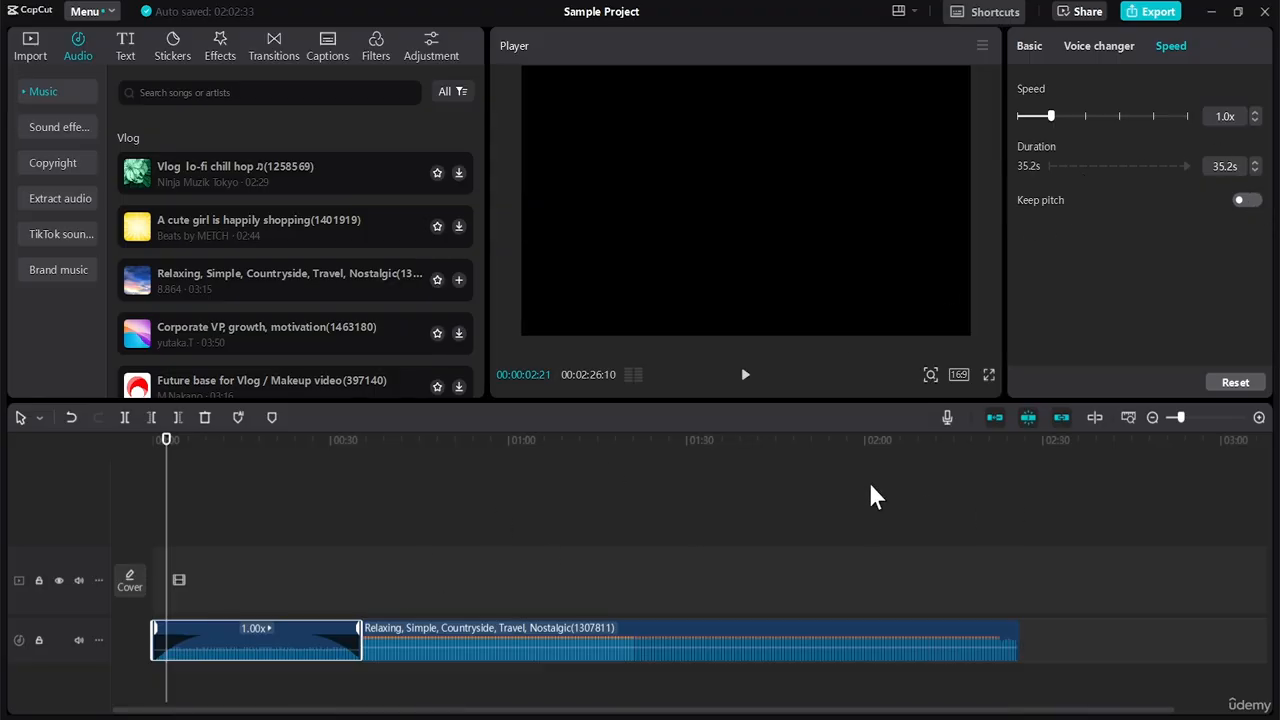
pyautogui.click(1030, 50)
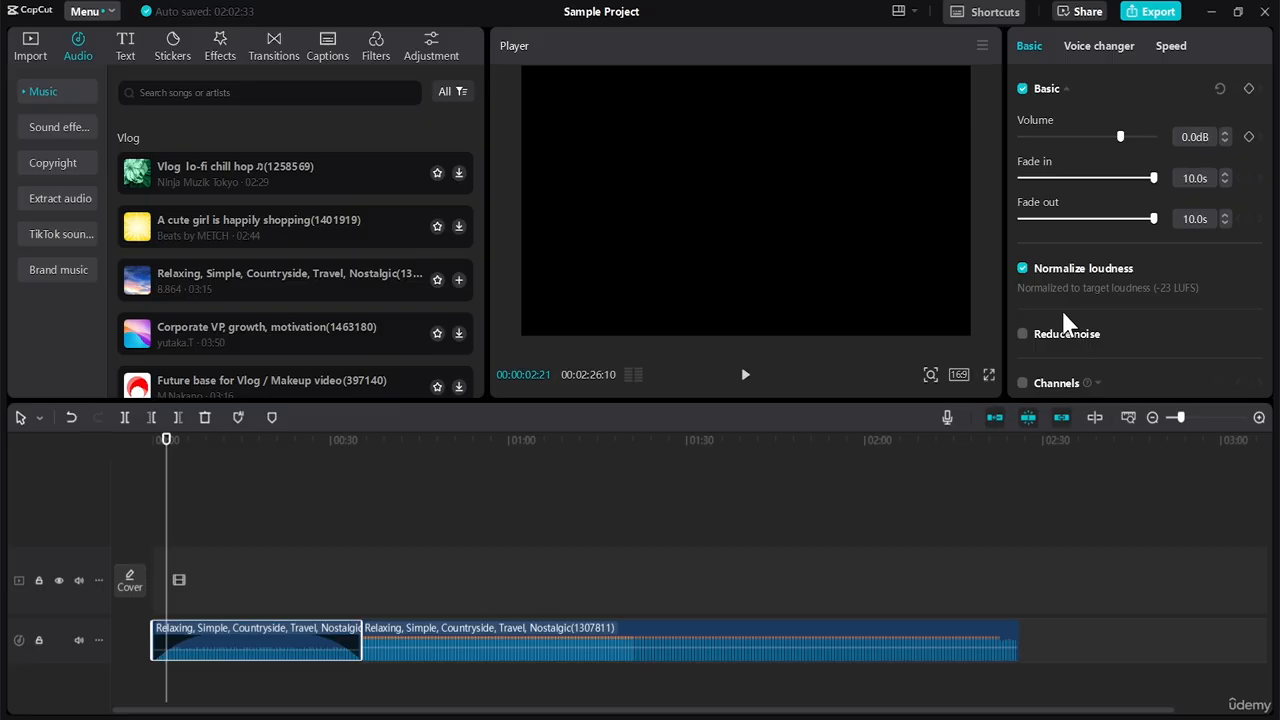
# Examine the remaining audio sources: sound effects, copyright check, audio extraction, TikTok sounds and brand music
pyautogui.click(58, 127)
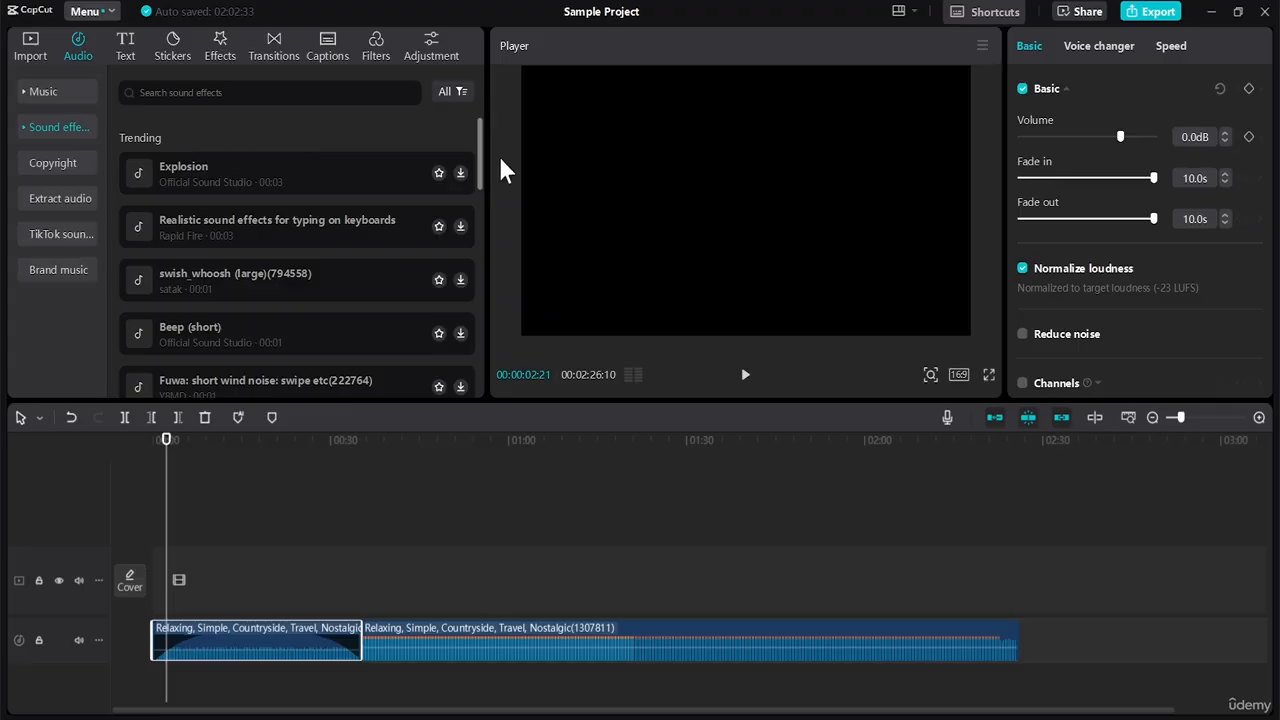
pyautogui.moveTo(479, 140); pyautogui.dragTo(502, 349)
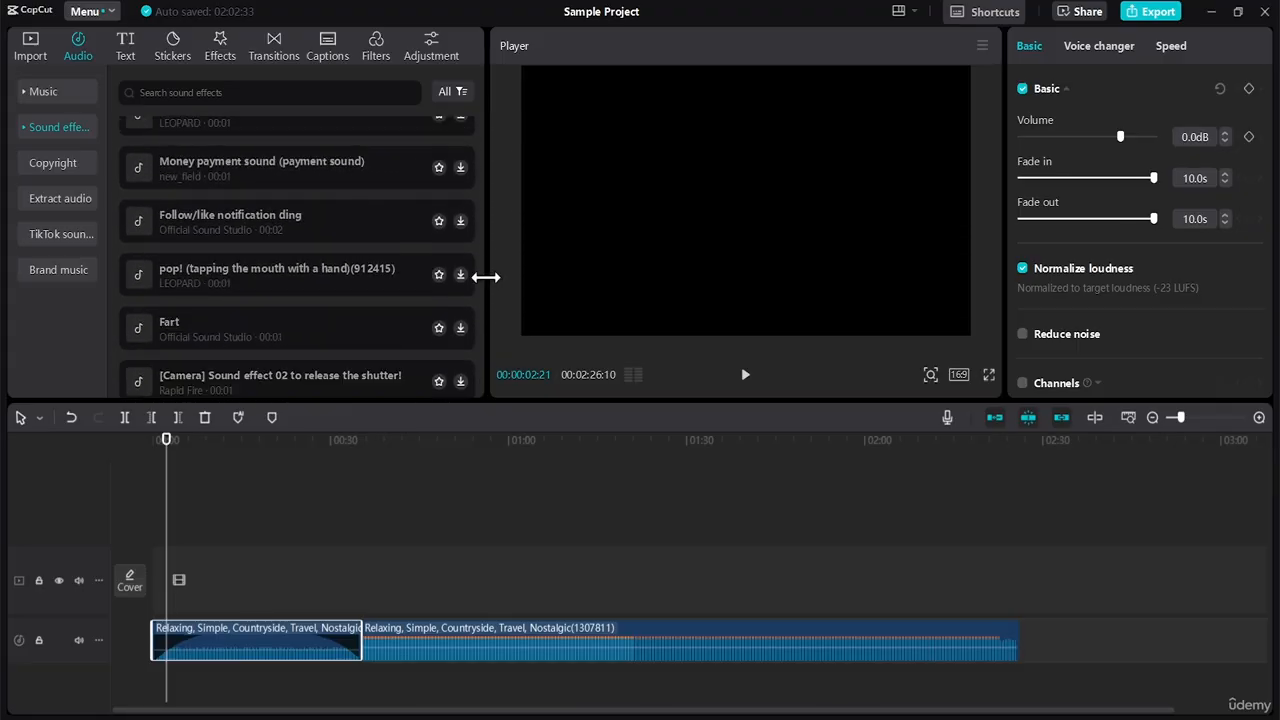
pyautogui.moveTo(477, 237); pyautogui.dragTo(477, 131)
pyautogui.click(44, 164)
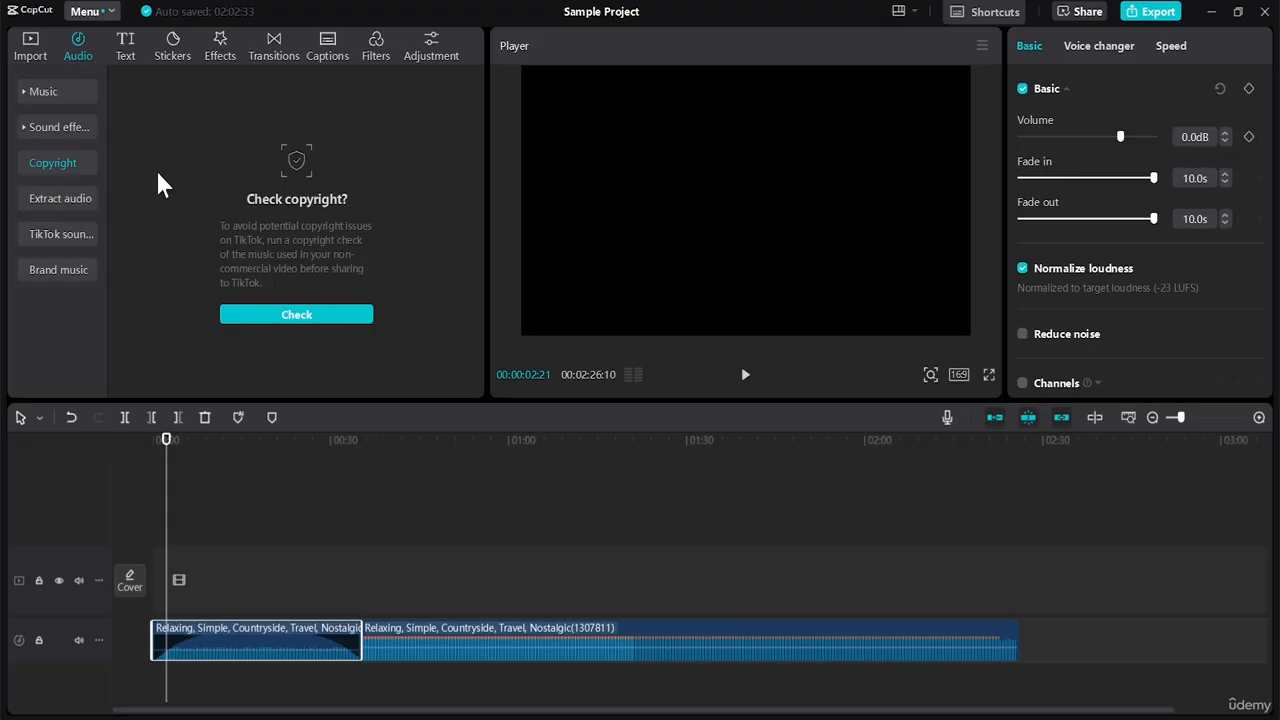
pyautogui.click(52, 198)
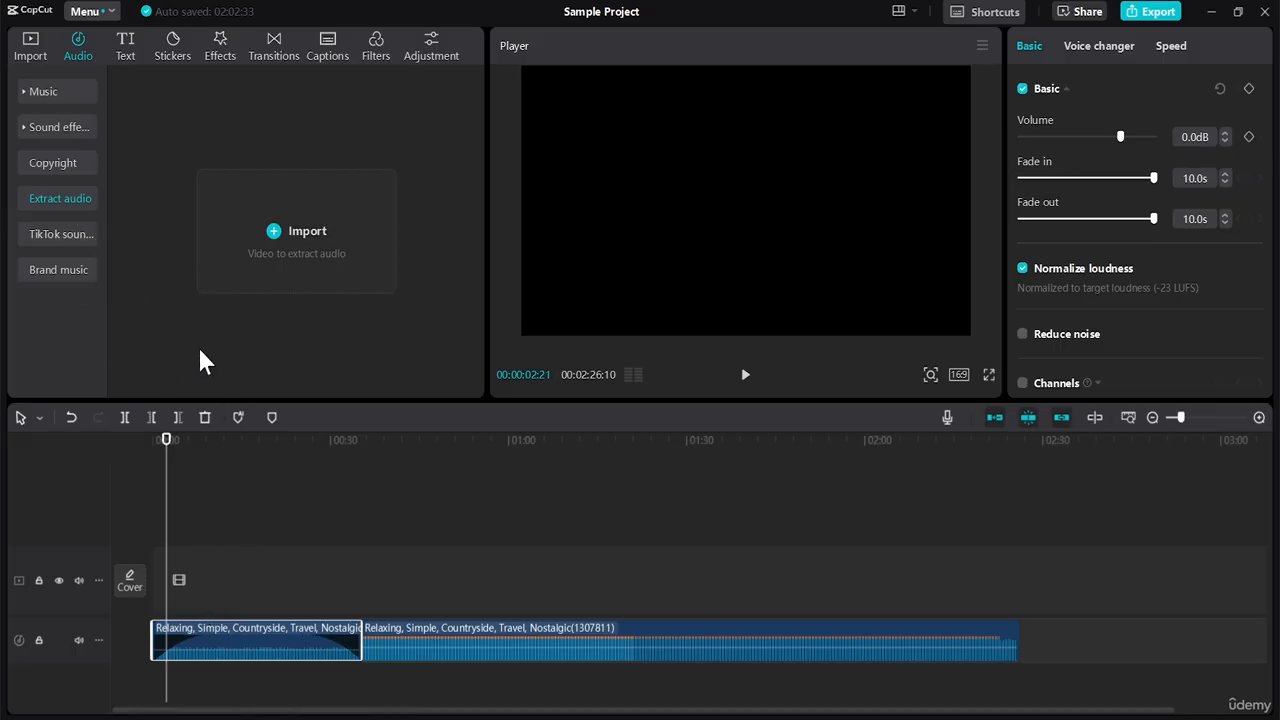
pyautogui.click(85, 238)
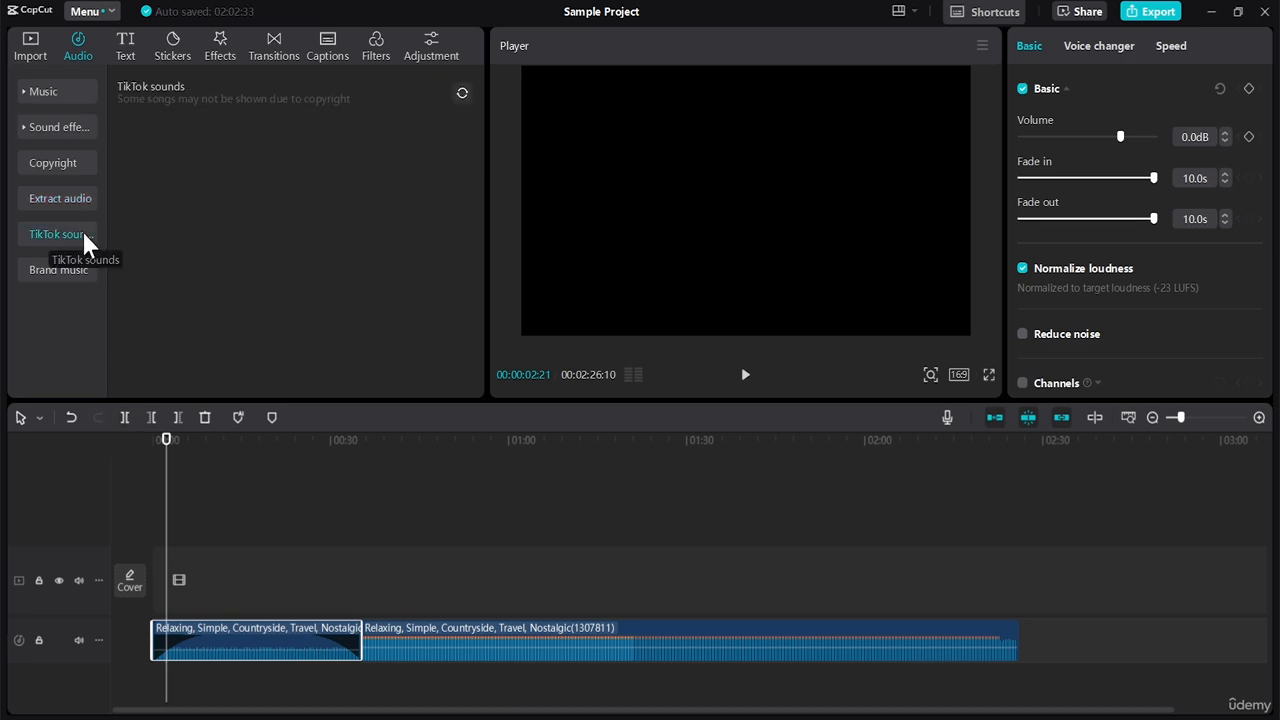
pyautogui.click(462, 94)
pyautogui.click(73, 270)
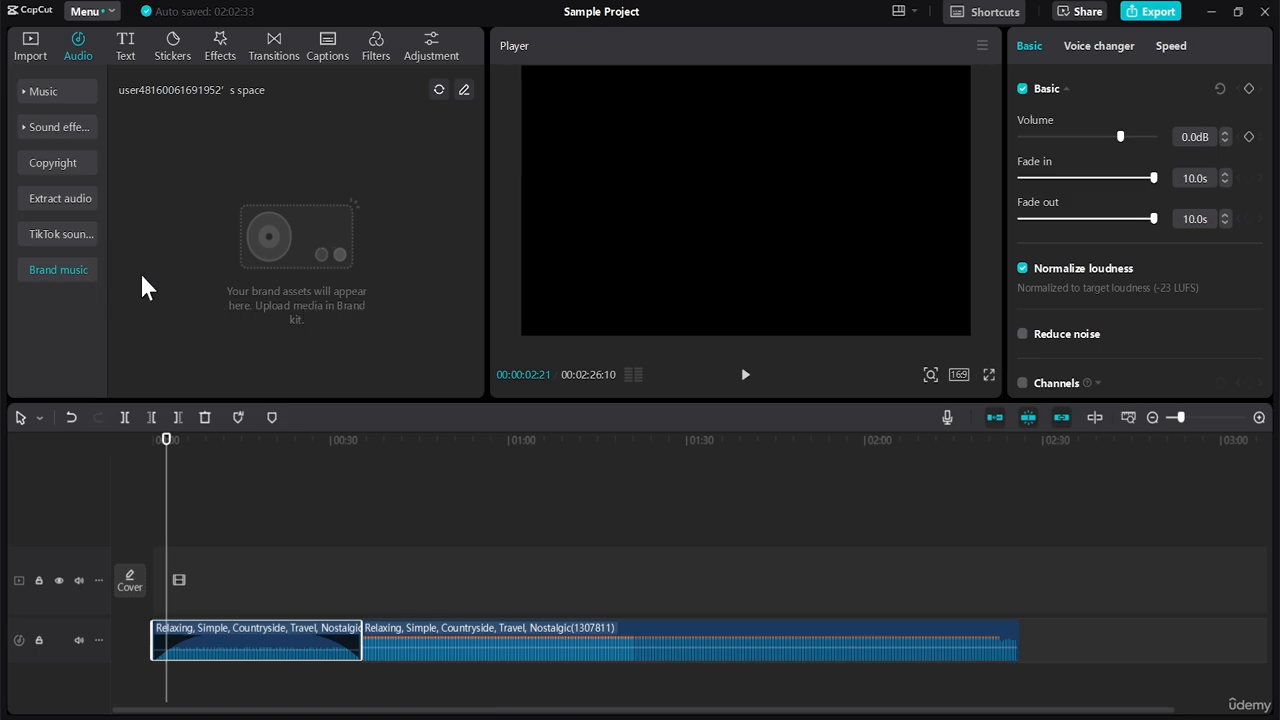
# Add a default text clip at the playhead and change its wording to TEST
pyautogui.click(131, 42)
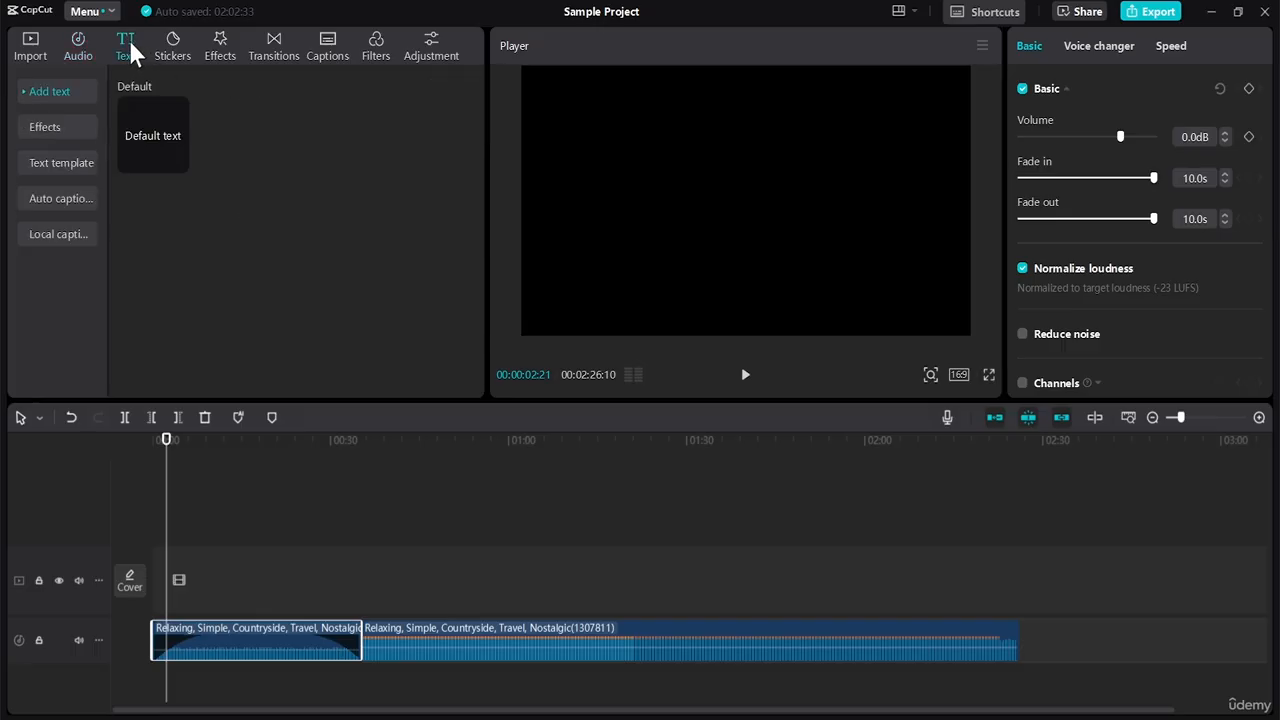
pyautogui.click(155, 160)
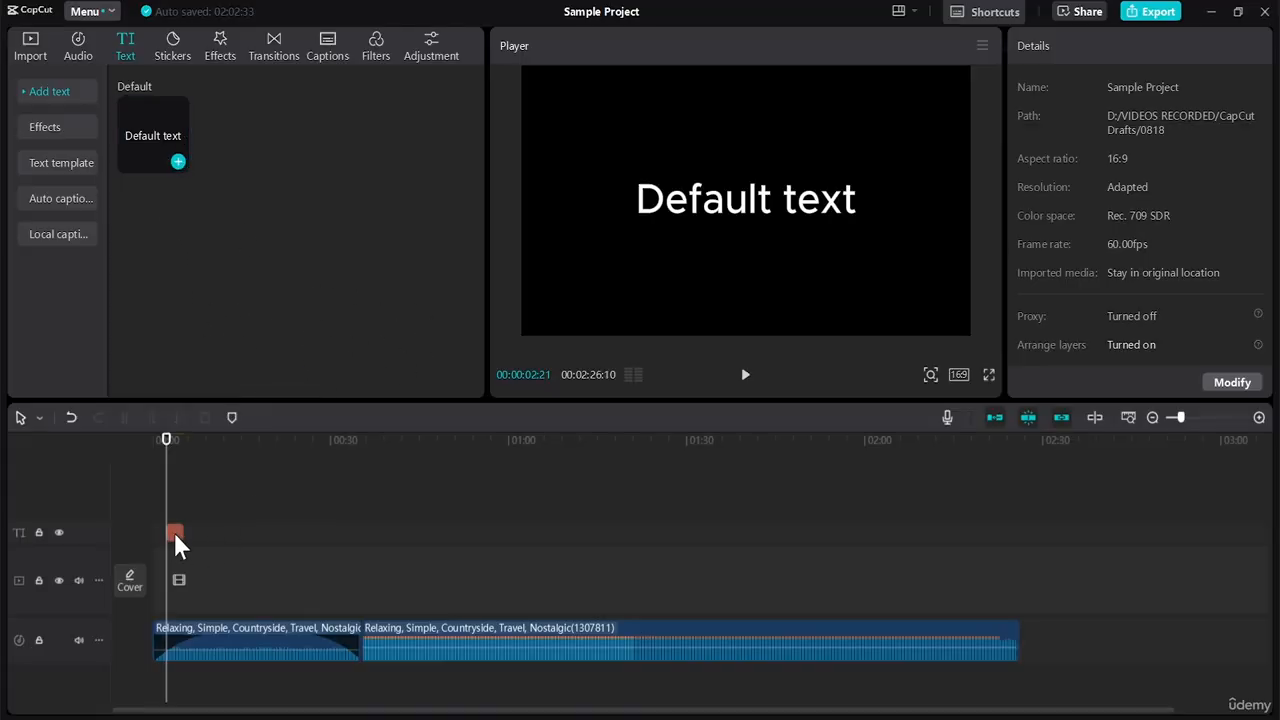
pyautogui.click(776, 195)
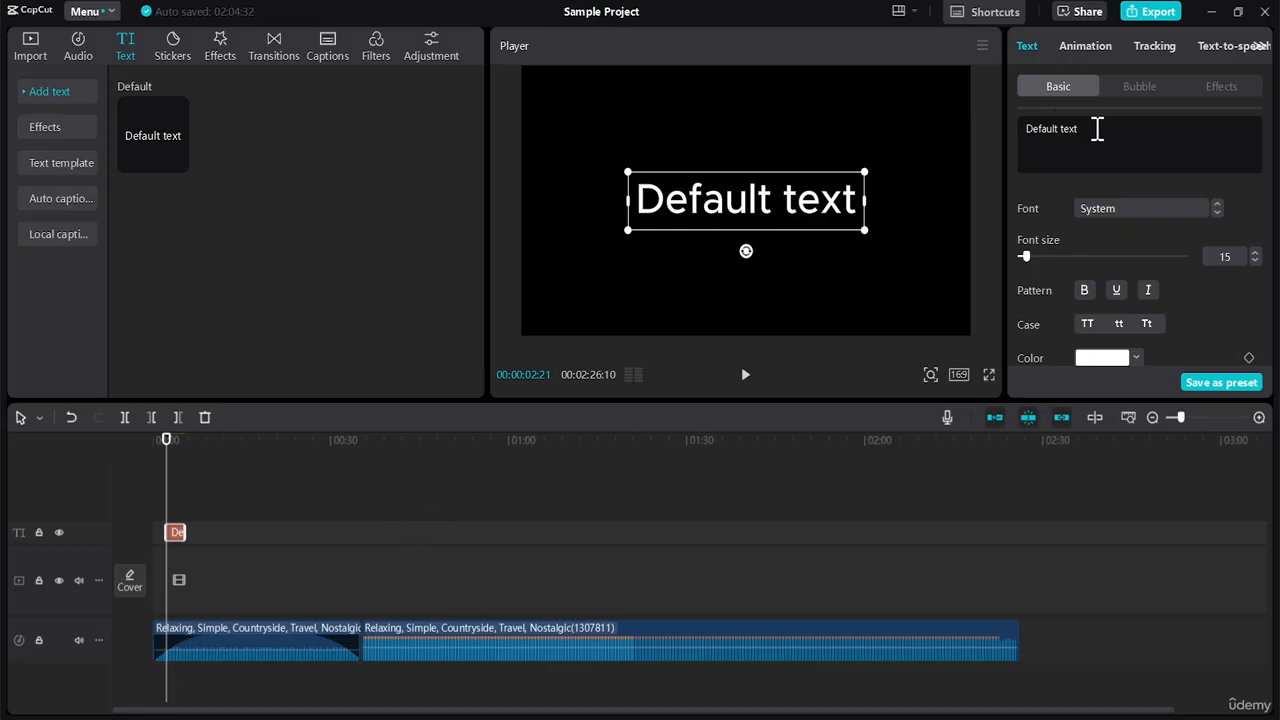
pyautogui.moveTo(1078, 129); pyautogui.dragTo(1010, 133)
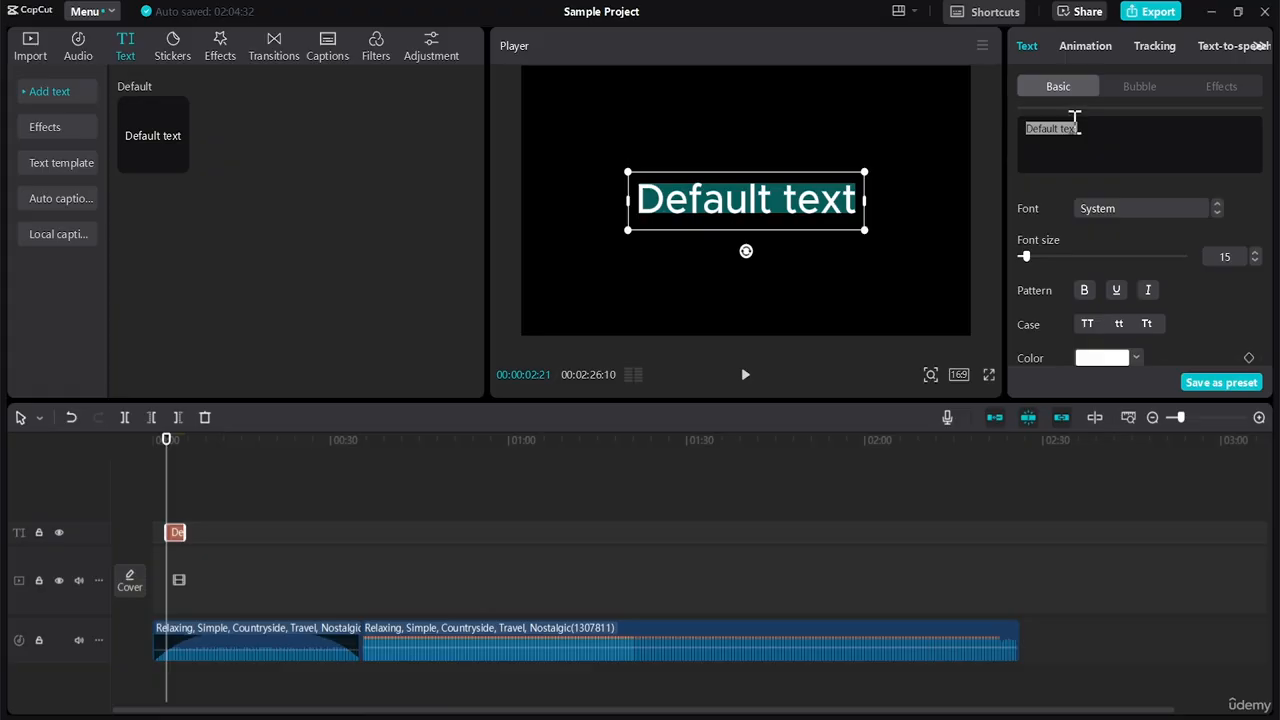
pyautogui.write('TEST')
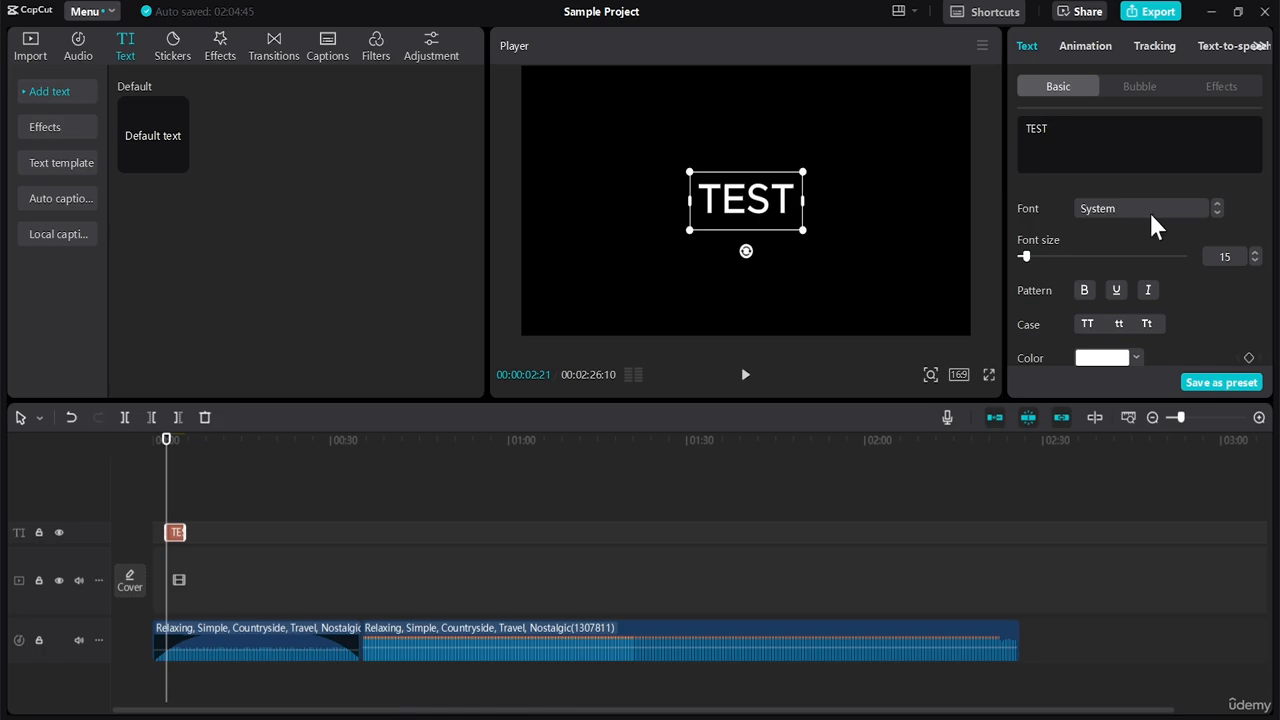
# Browse the system fonts for the TEST text and set its font to AdobeGothicStd-Bold
pyautogui.click(1216, 204)
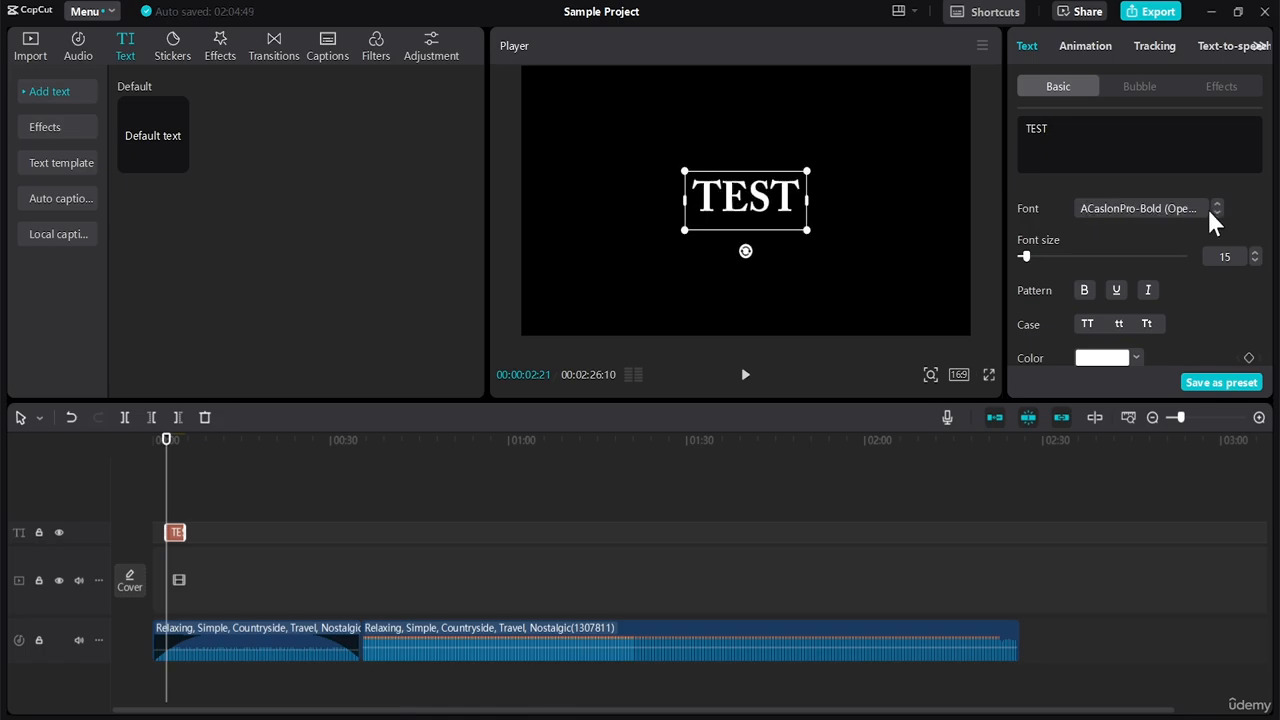
pyautogui.click(1188, 210)
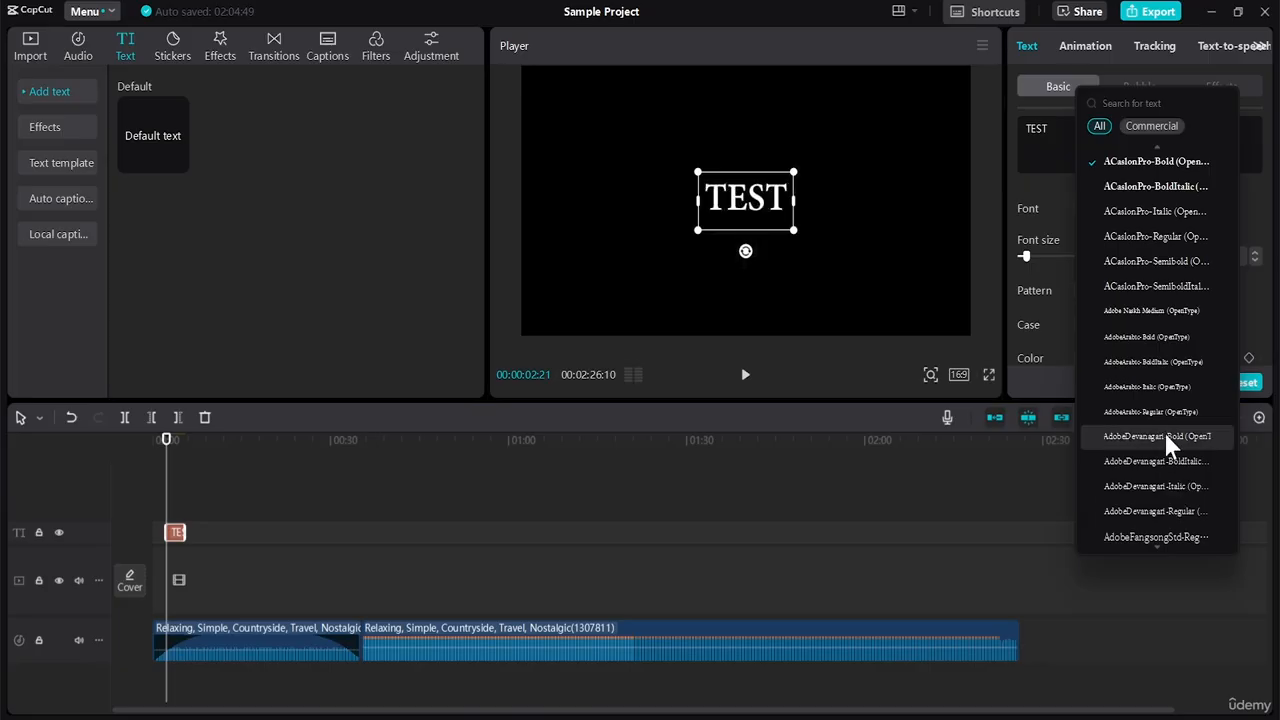
pyautogui.scroll(1, 1155, 160)
pyautogui.scroll(1, 1160, 148)
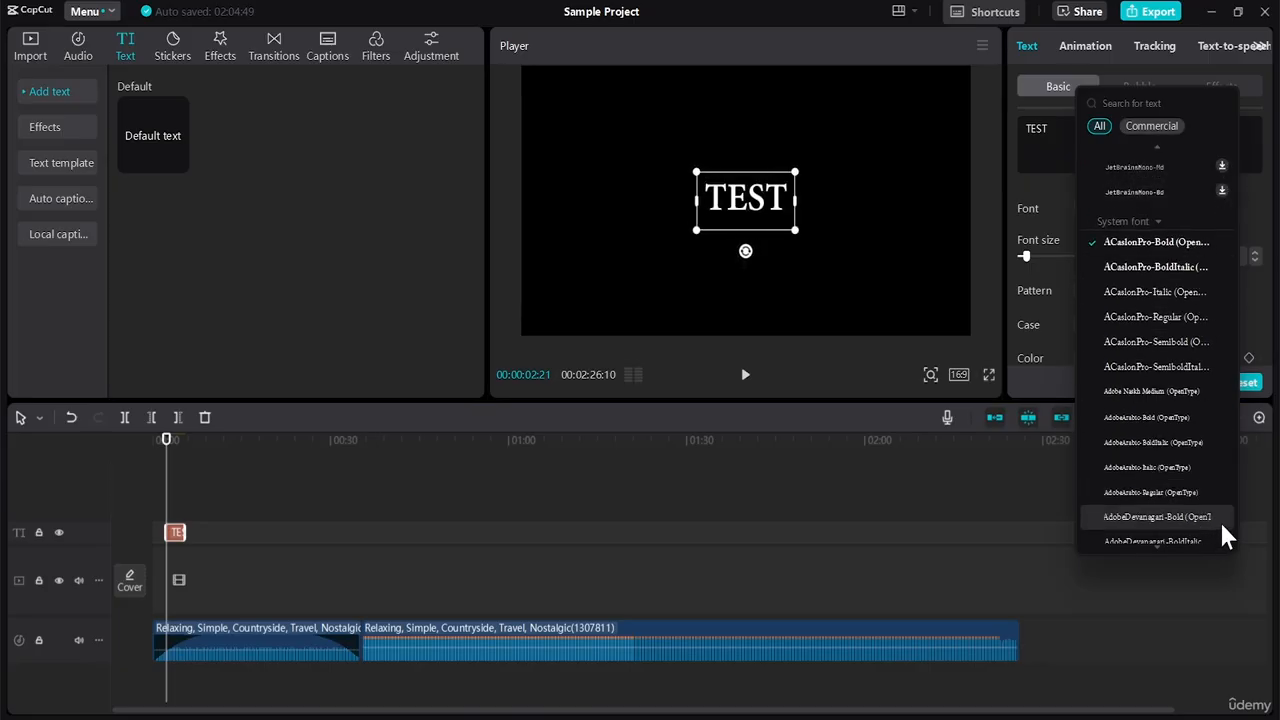
pyautogui.scroll(-3, 1210, 515)
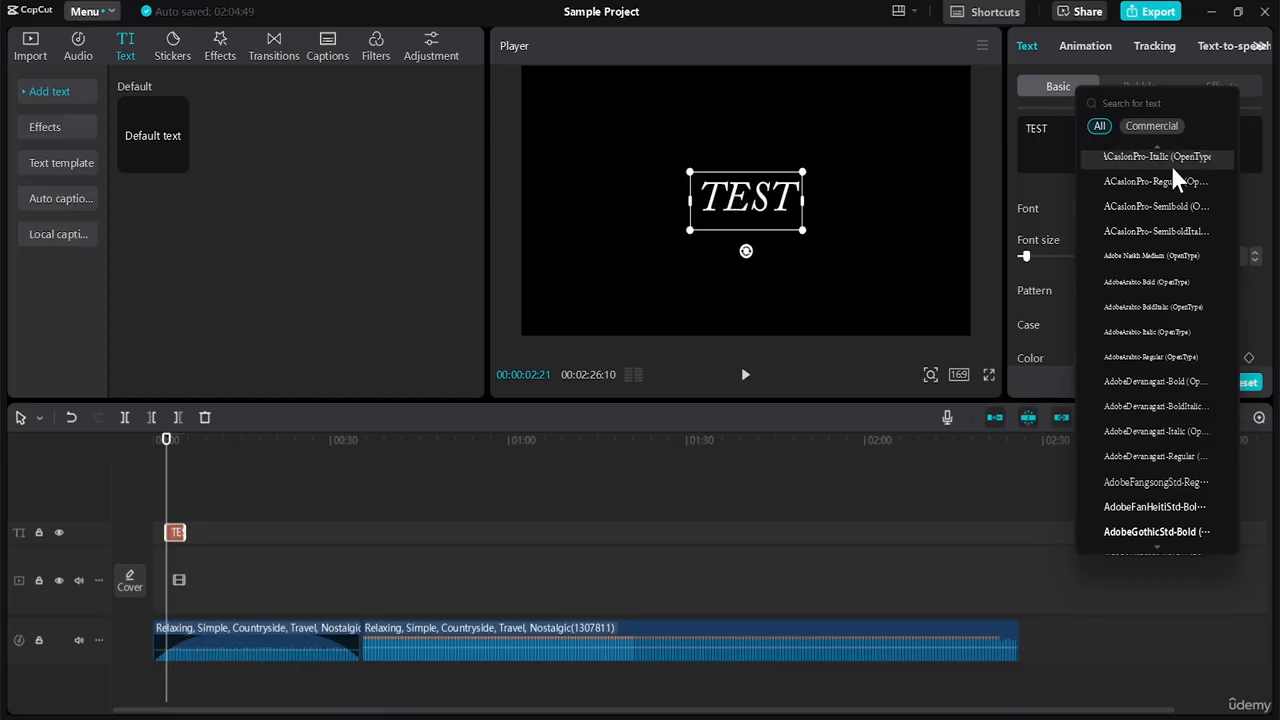
pyautogui.press('Escape')
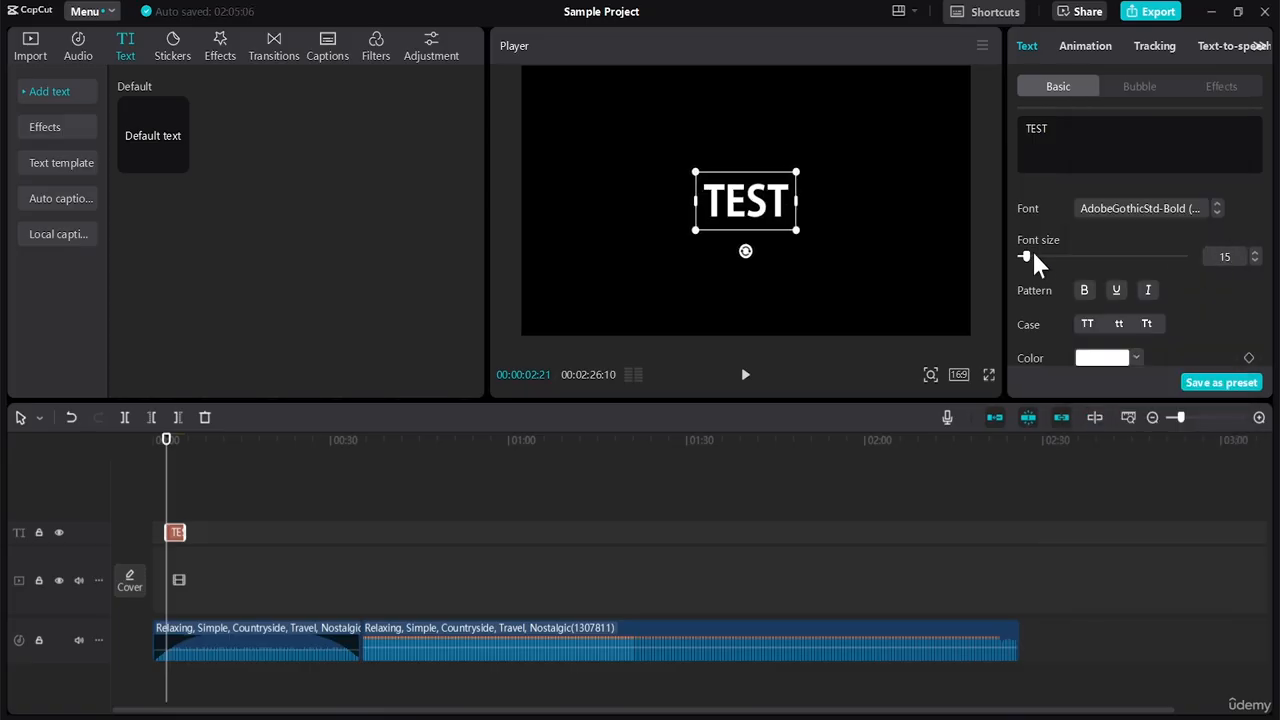
# Enlarge the TEST text to a font size of 40
pyautogui.moveTo(1025, 257); pyautogui.dragTo(1039, 258)
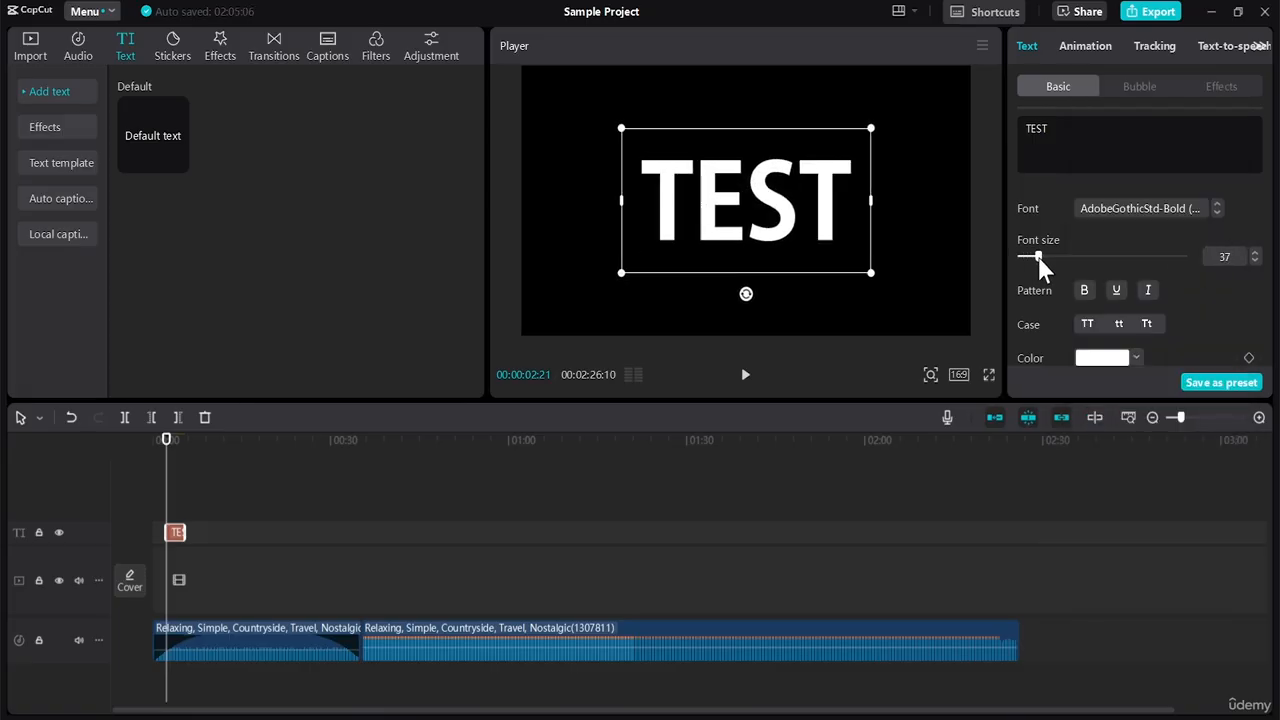
pyautogui.click(1255, 253)
pyautogui.click(1255, 253)
pyautogui.click(1255, 253)
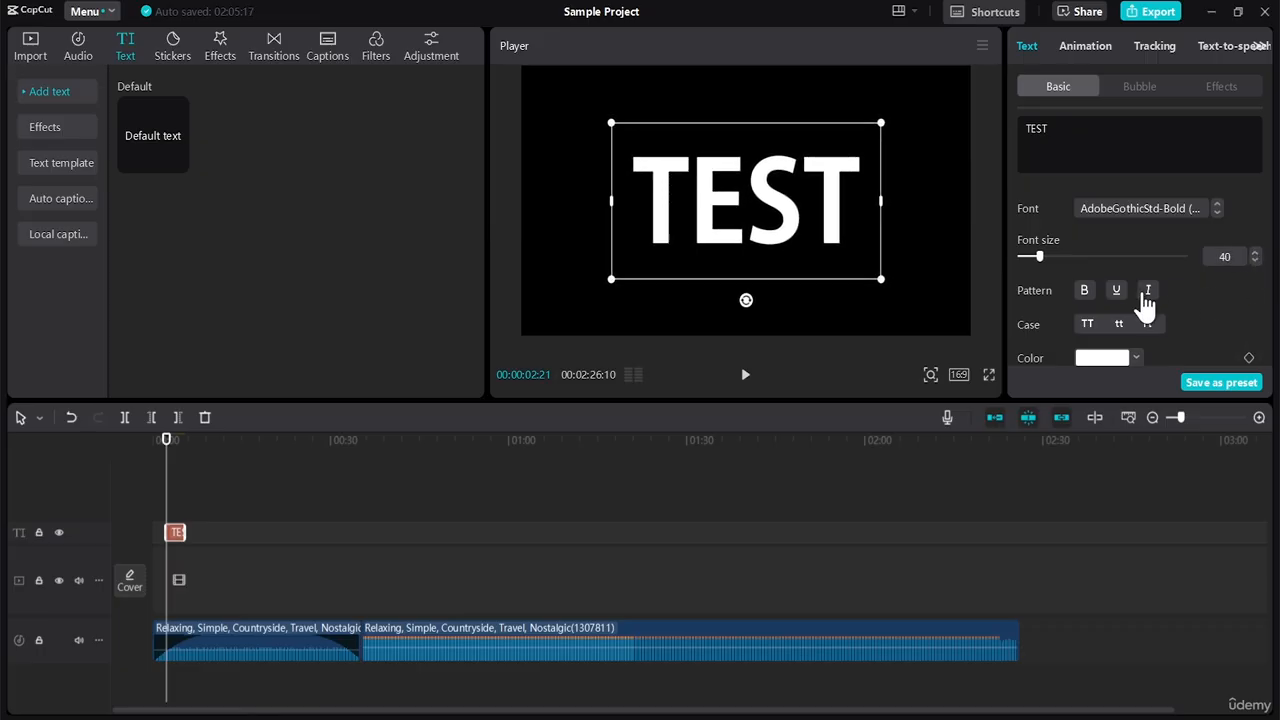
# Try the bold, underline and italic patterns on the TEST text and leave them all turned off
pyautogui.click(1088, 291)
pyautogui.click(1117, 290)
pyautogui.click(1120, 290)
pyautogui.click(1148, 292)
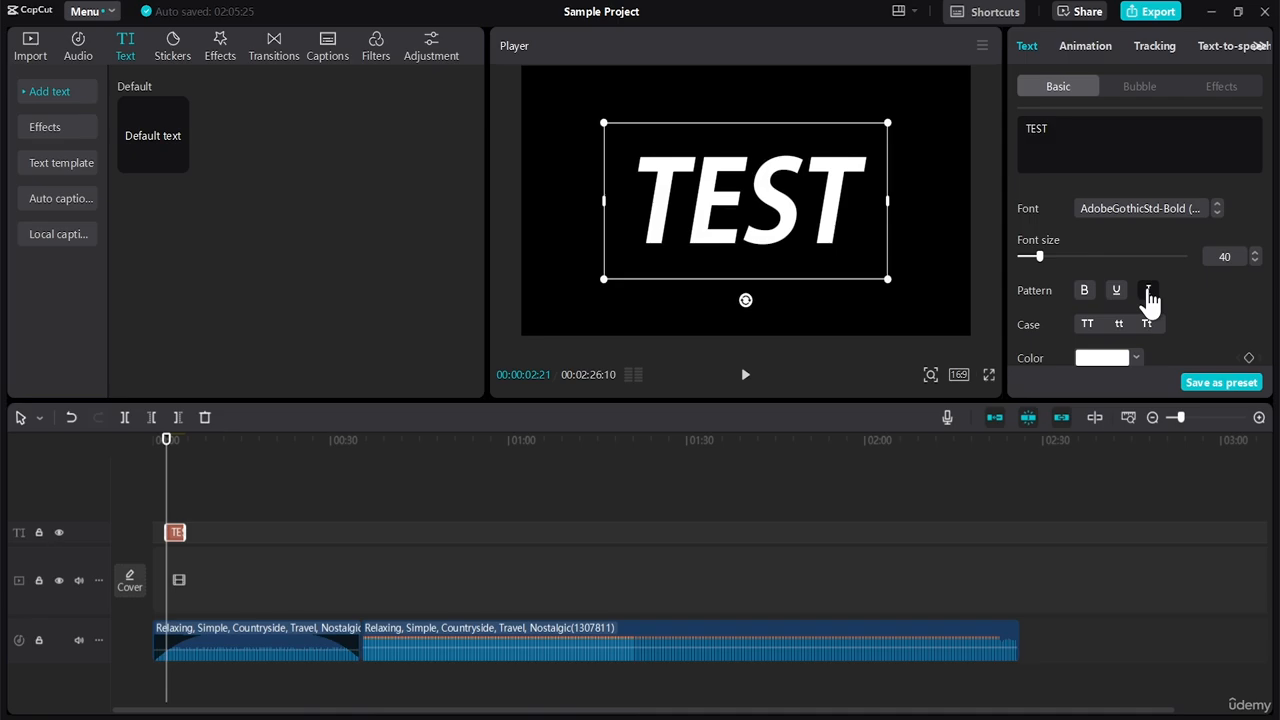
pyautogui.click(1150, 291)
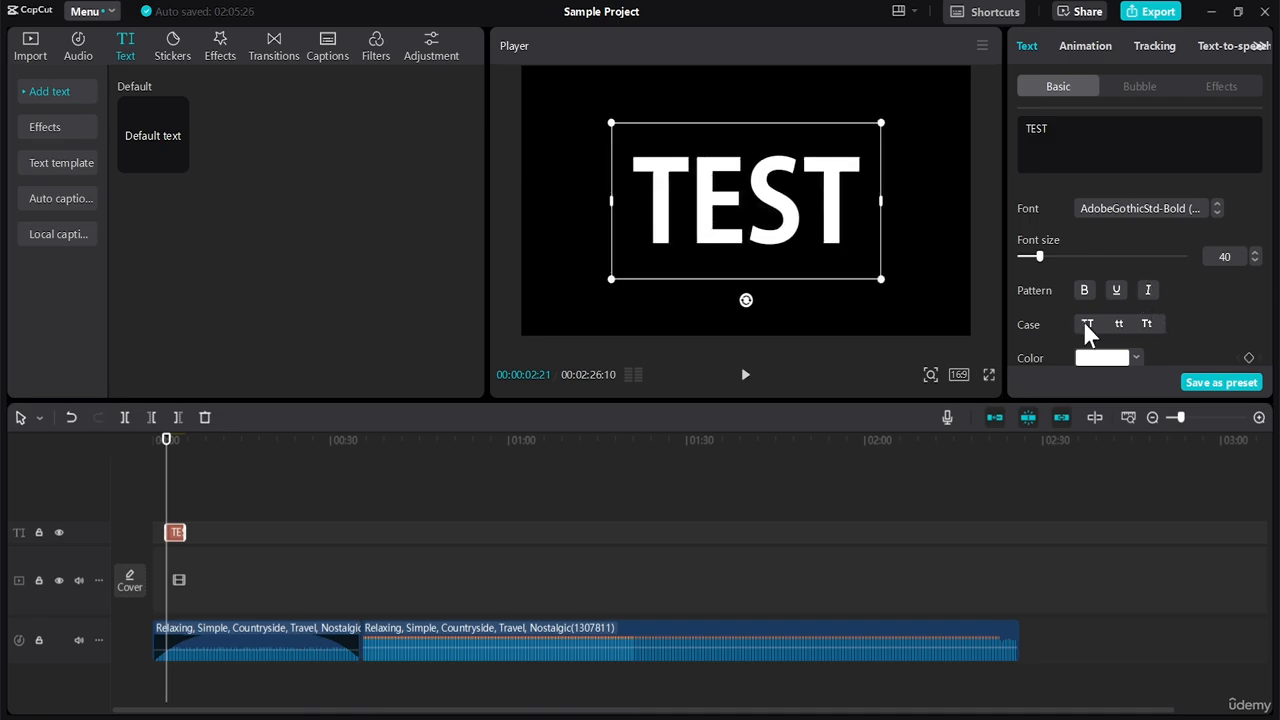
# Try lowercase and uppercase on the text clip, and set its case to title case
pyautogui.click(1120, 324)
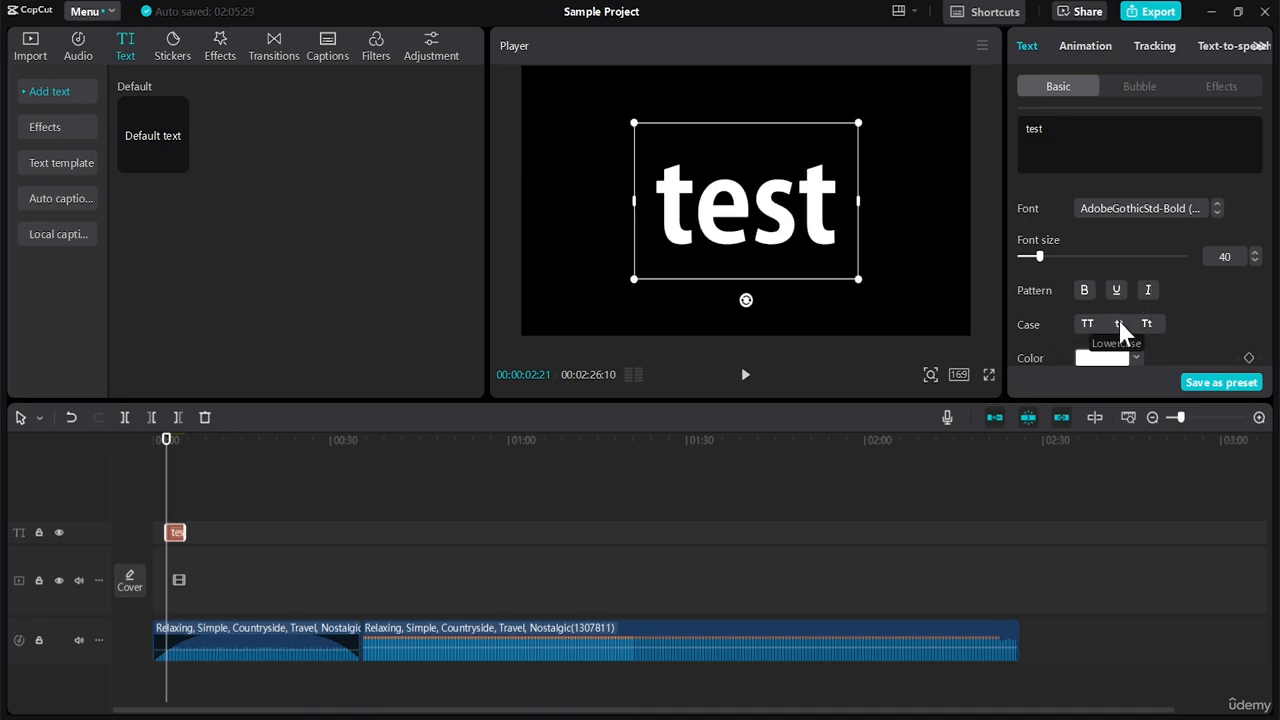
pyautogui.click(1087, 326)
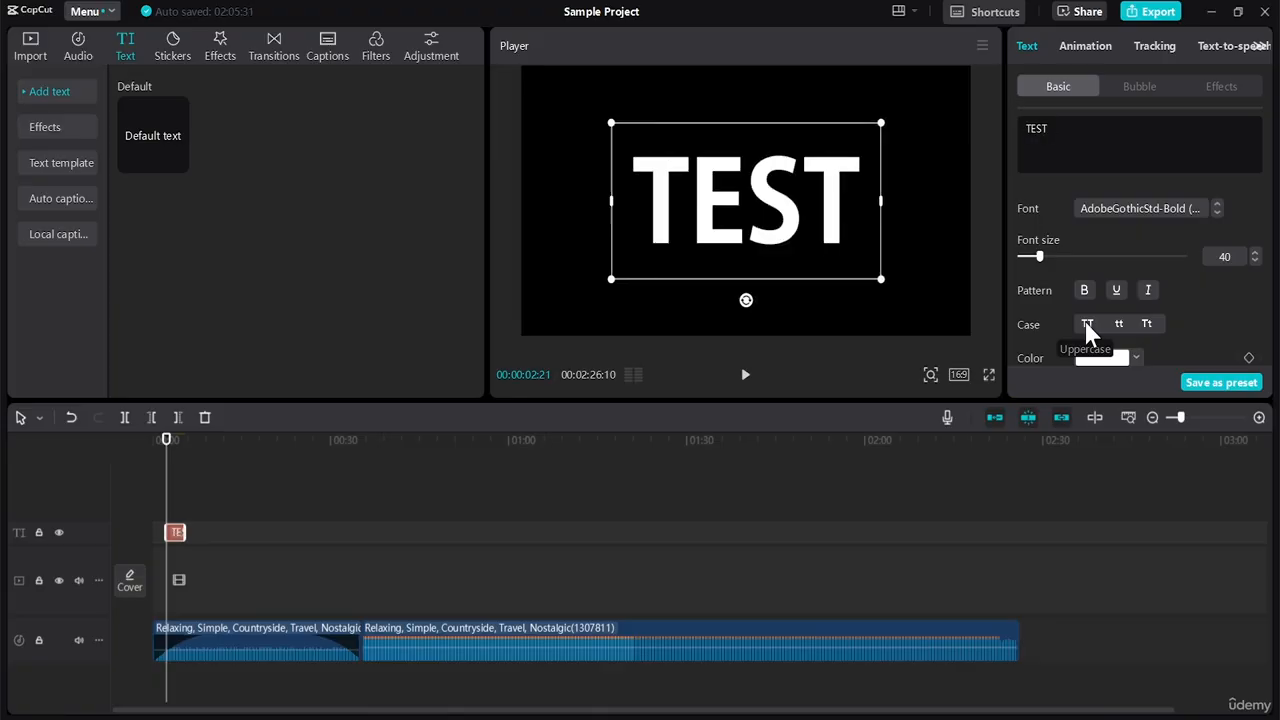
pyautogui.click(1118, 325)
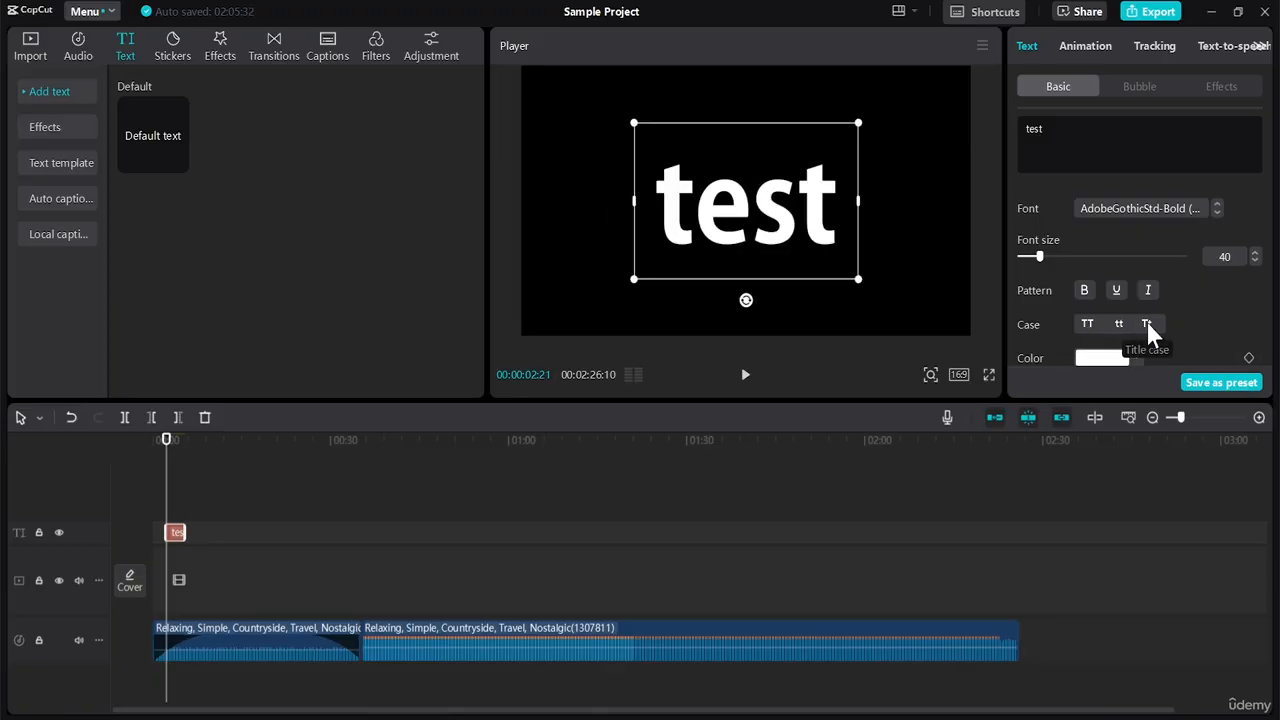
pyautogui.click(1147, 325)
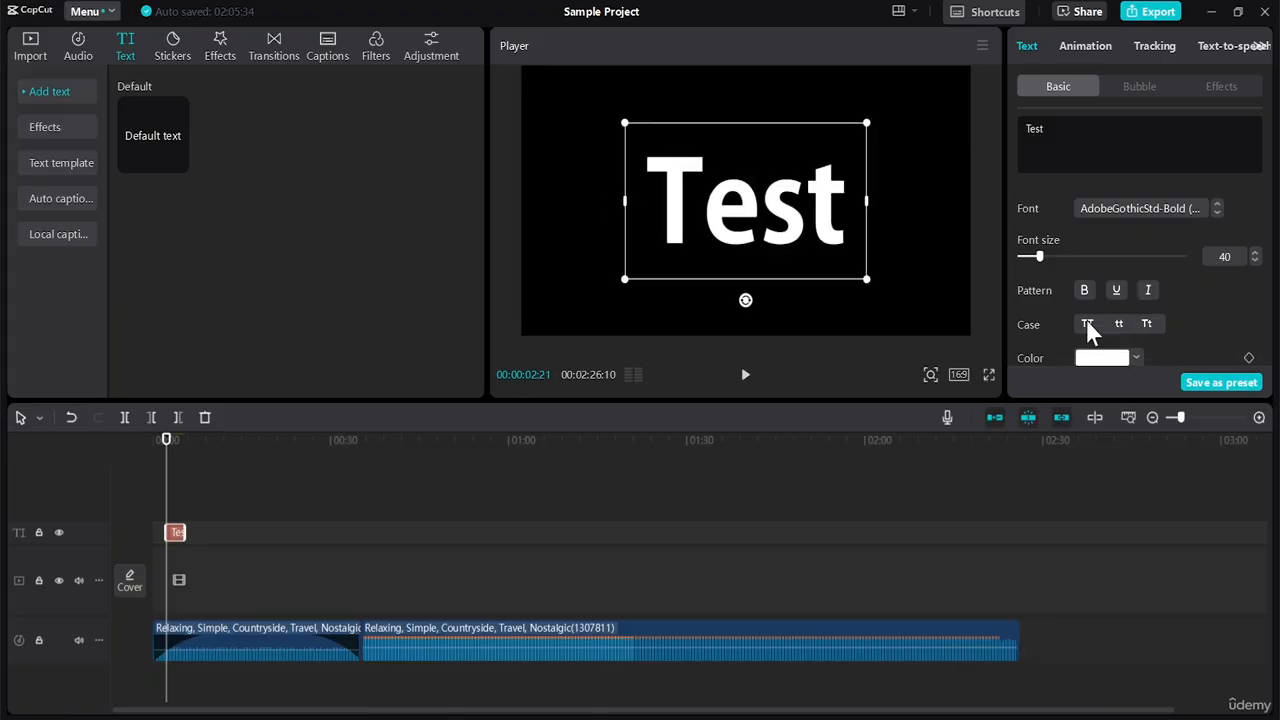
# Set the text clip's case to uppercase and its color to the purple swatch CB00FF
pyautogui.click(1087, 326)
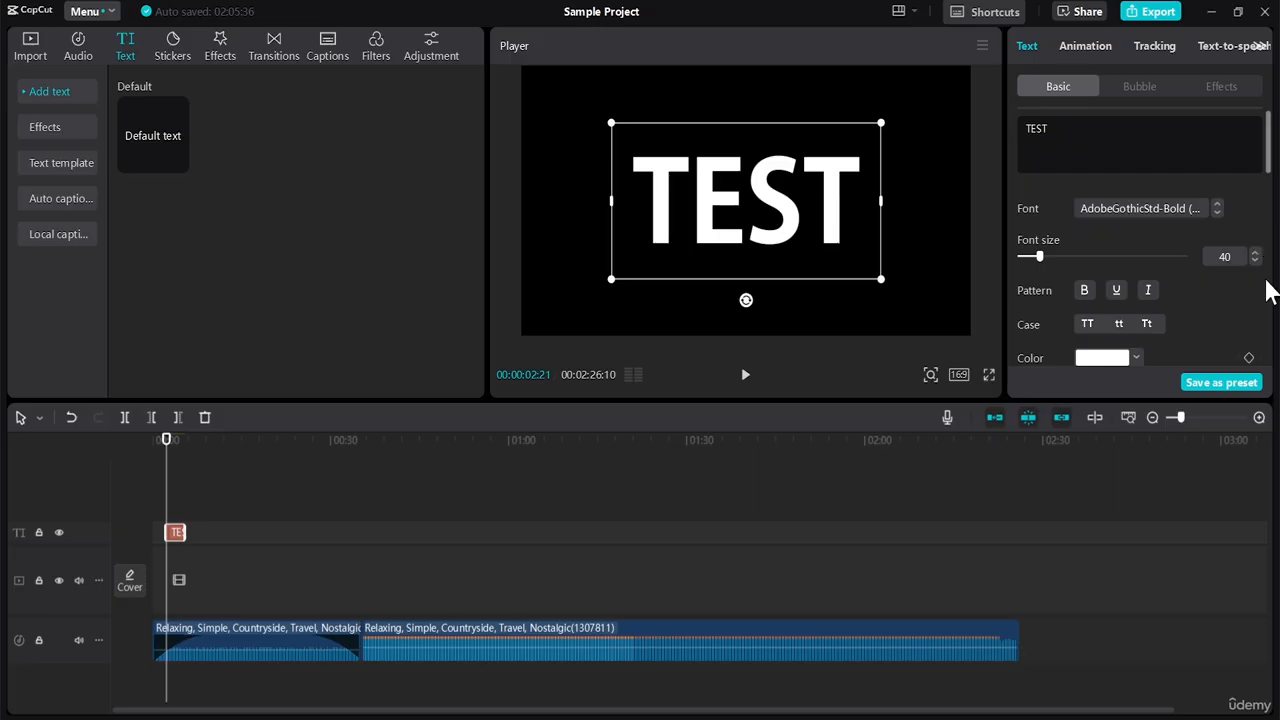
pyautogui.scroll(-2, 1268, 197)
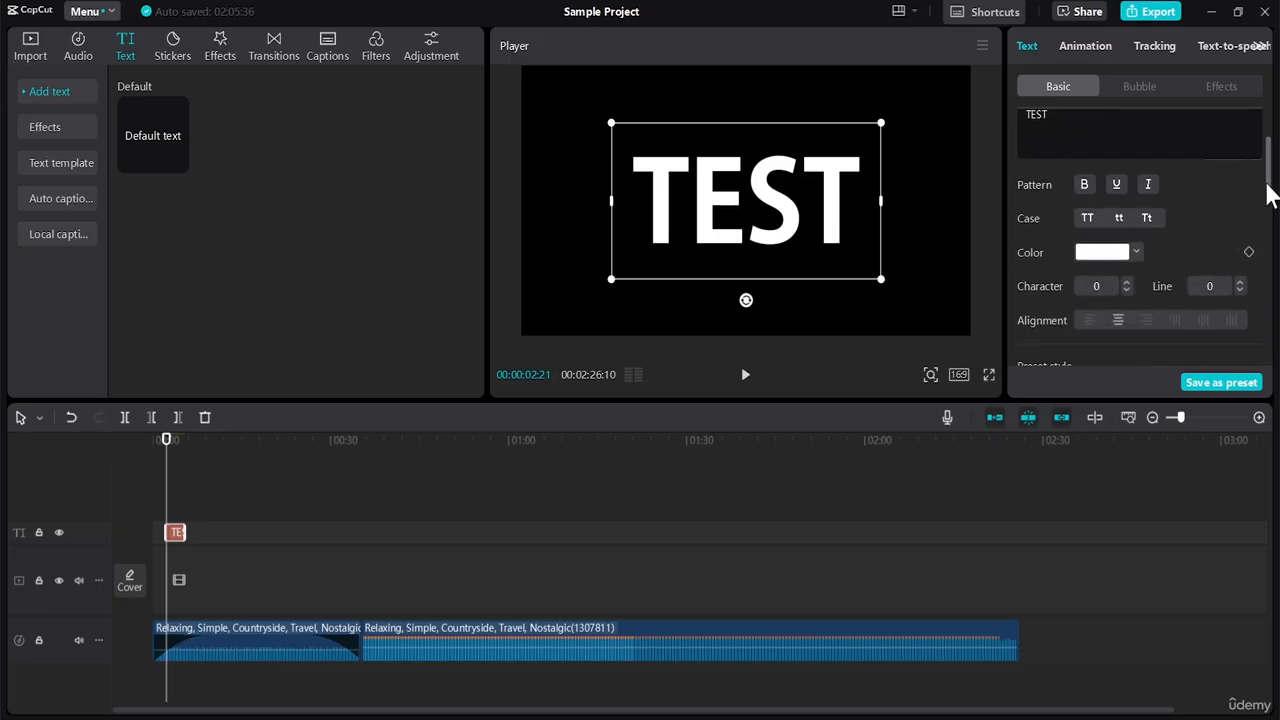
pyautogui.click(1135, 249)
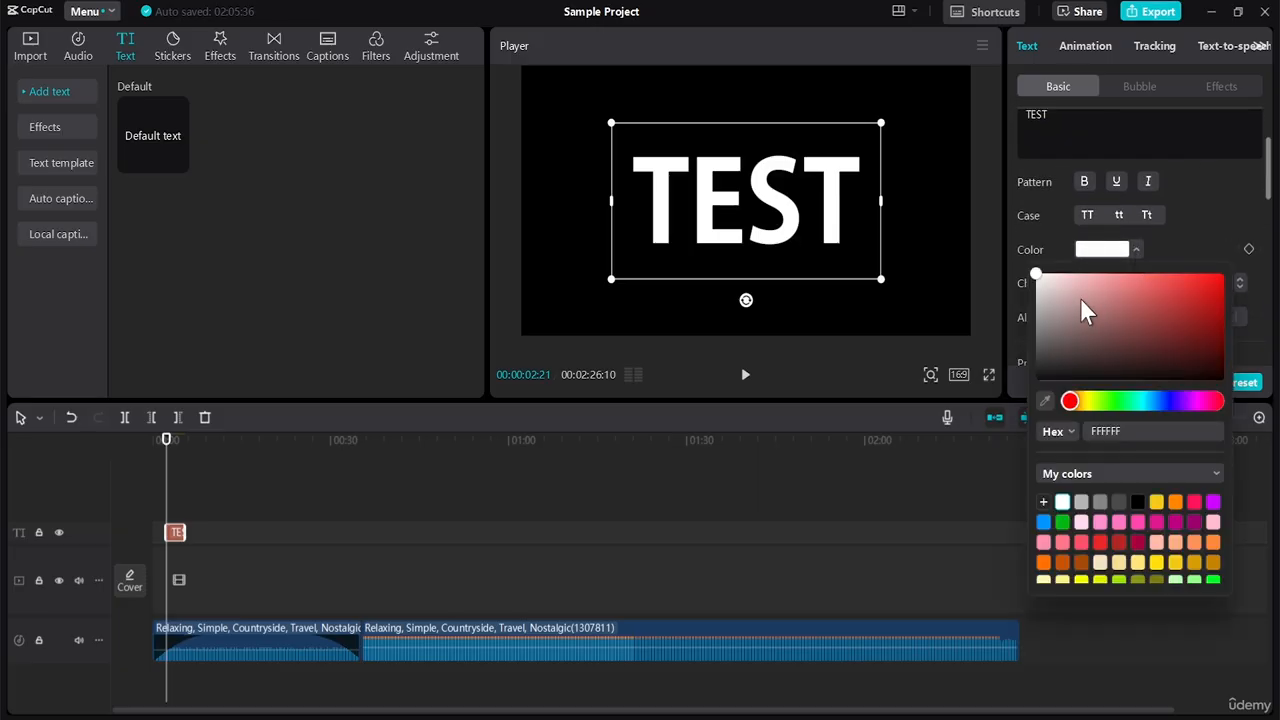
pyautogui.moveTo(1093, 316)
pyautogui.mouseDown()
pyautogui.moveTo(1206, 292)
pyautogui.moveTo(1223, 274)
pyautogui.mouseUp()
pyautogui.click(1213, 502)
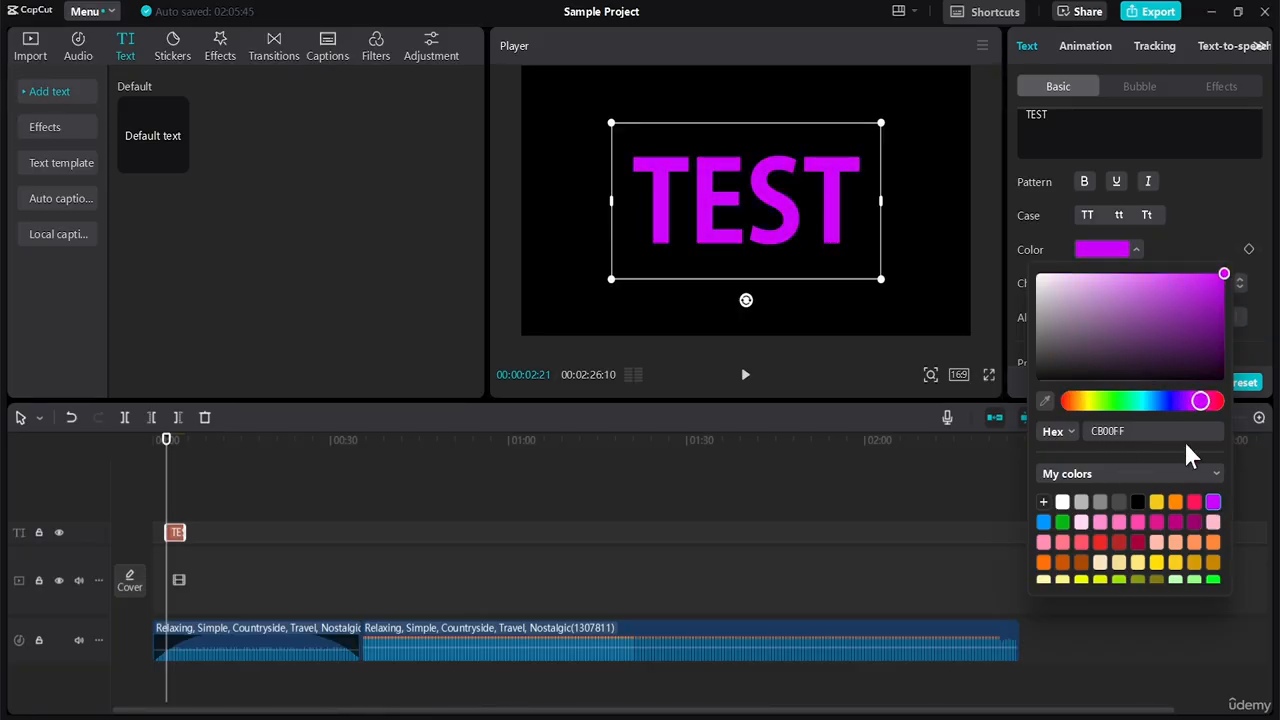
pyautogui.click(1225, 278)
pyautogui.click(1228, 258)
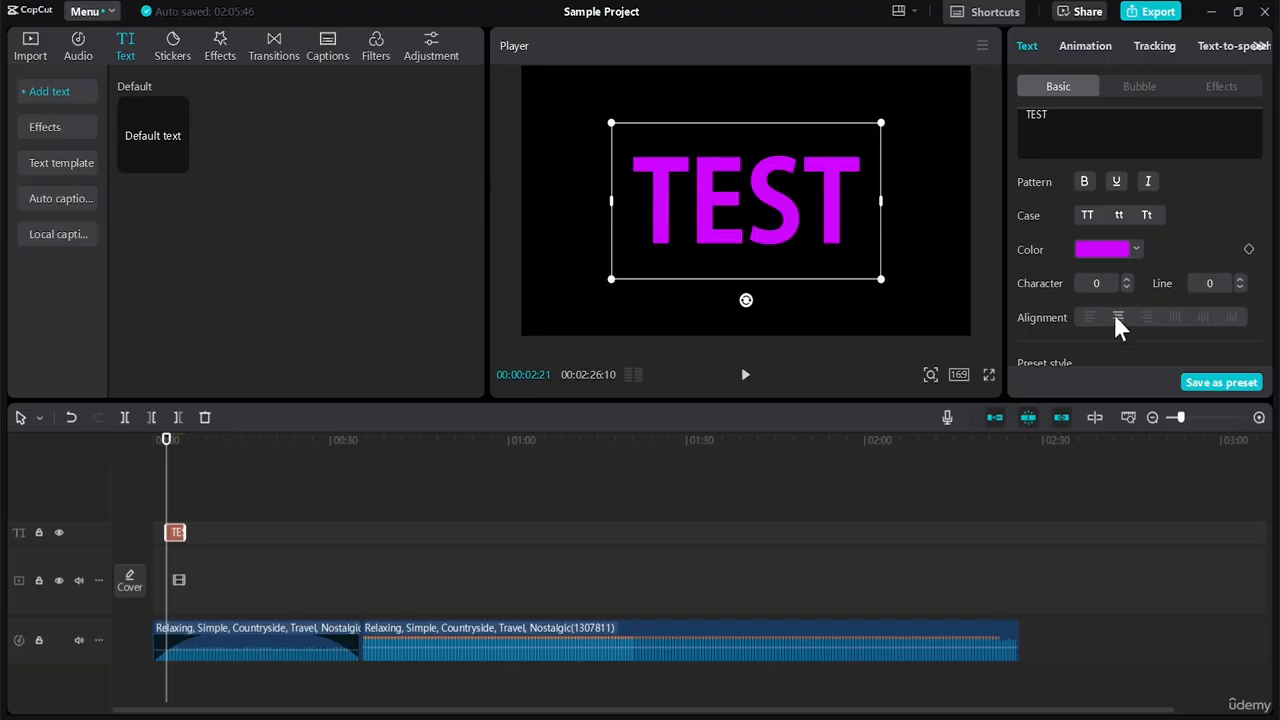
# Try the plain white and the white-outlined preset styles on the TEST text, and set the preset style back to none
pyautogui.scroll(-2, 1271, 210)
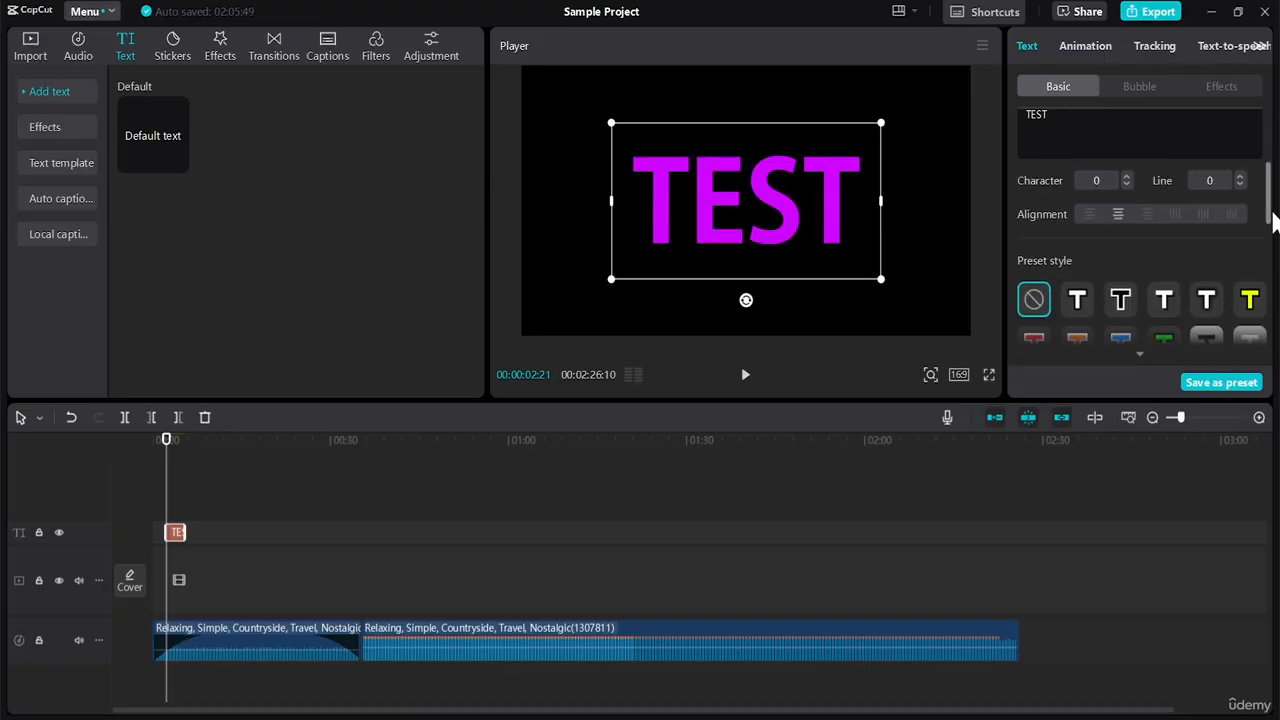
pyautogui.scroll(-1, 1272, 225)
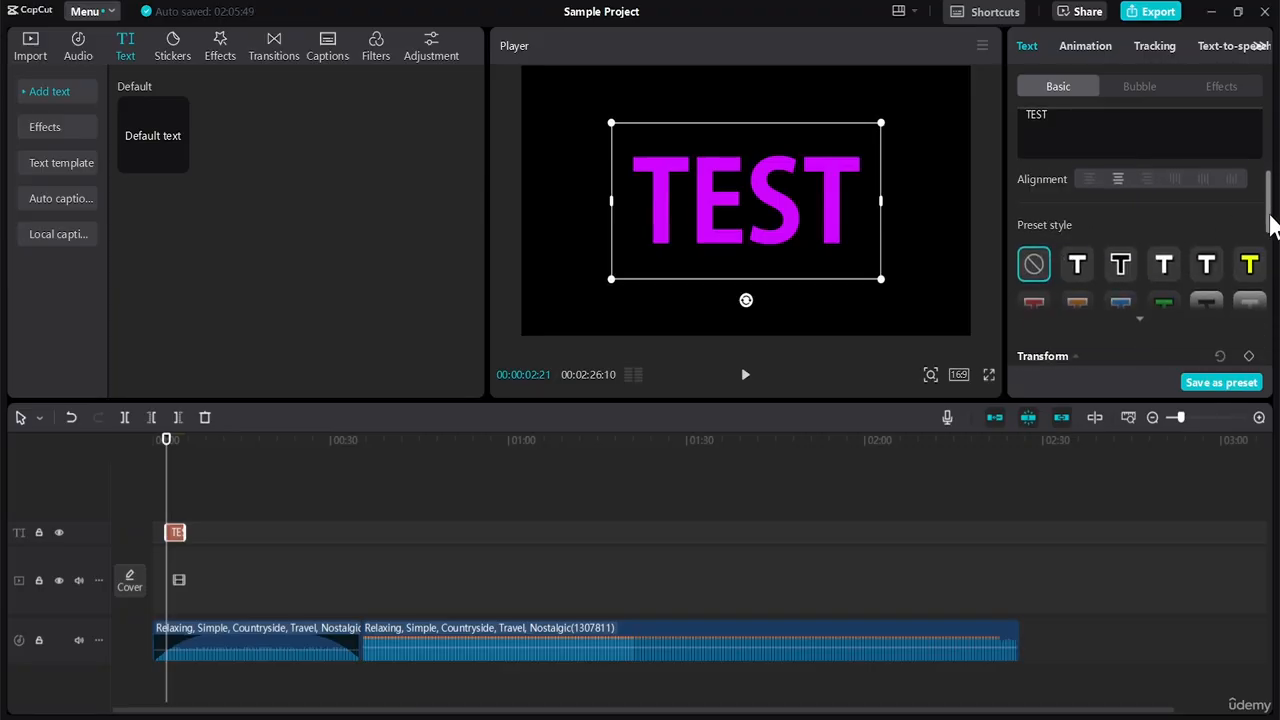
pyautogui.scroll(-1, 1271, 225)
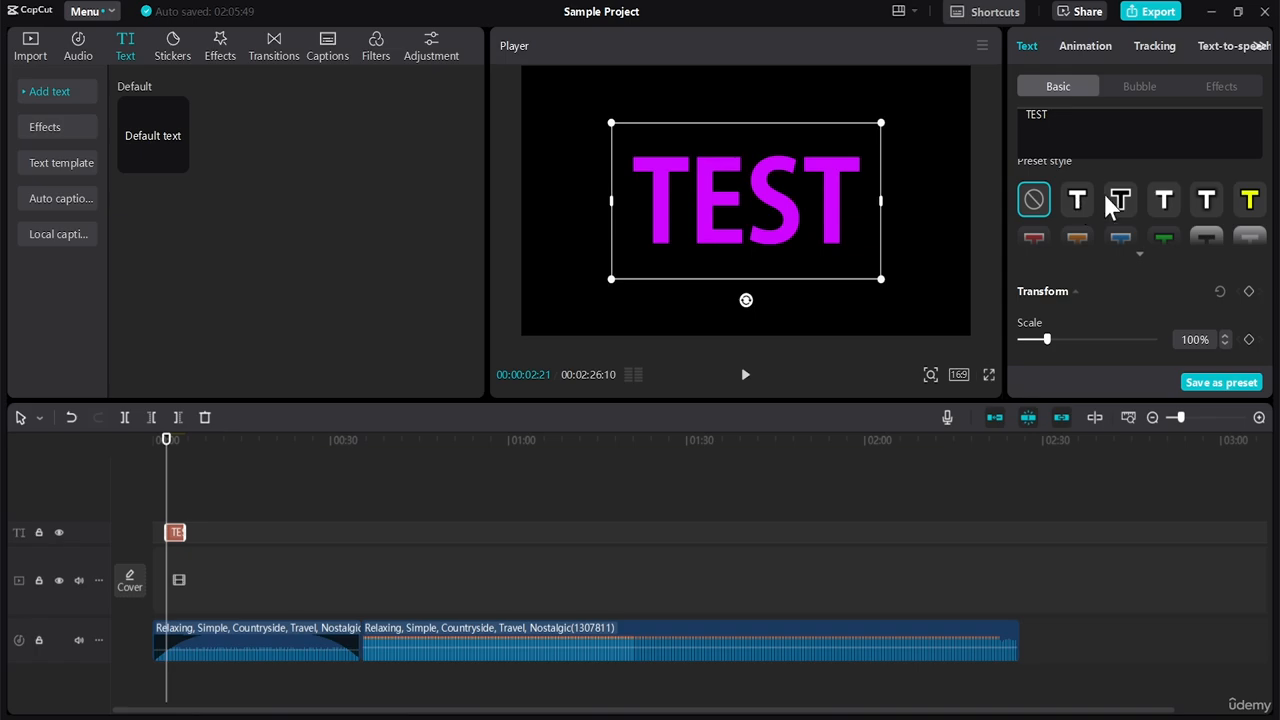
pyautogui.click(1075, 198)
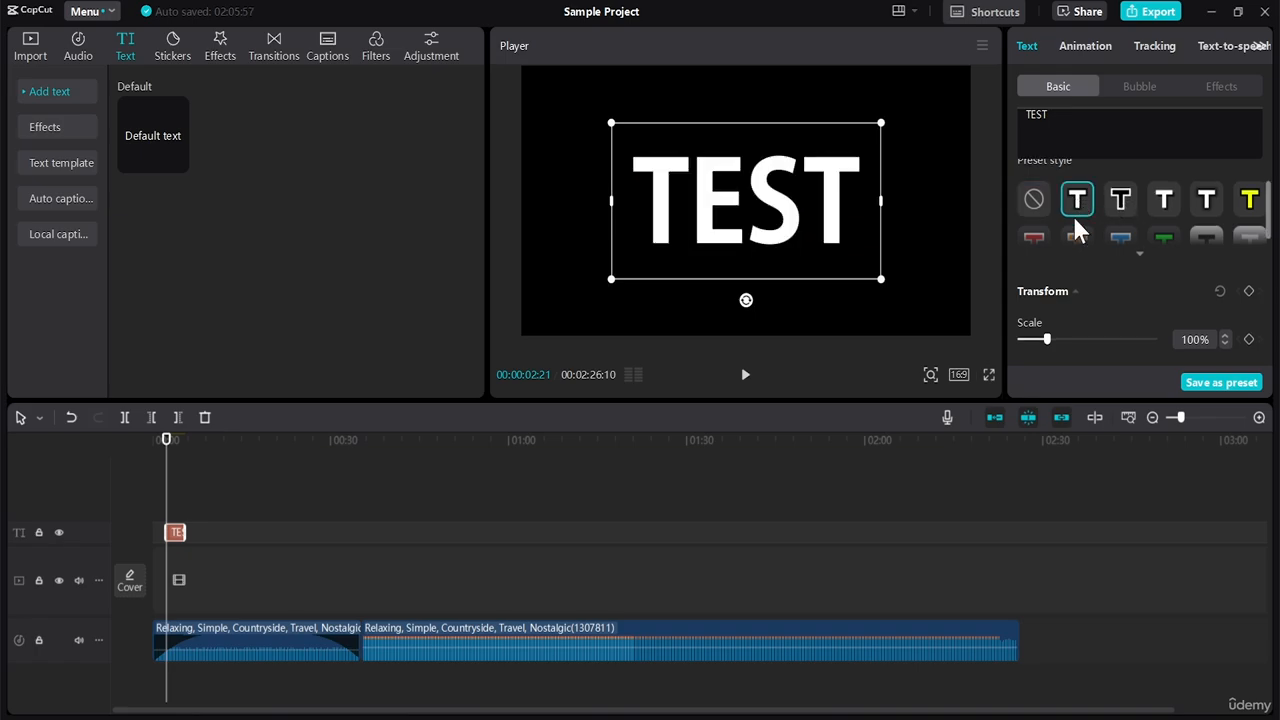
pyautogui.click(1122, 199)
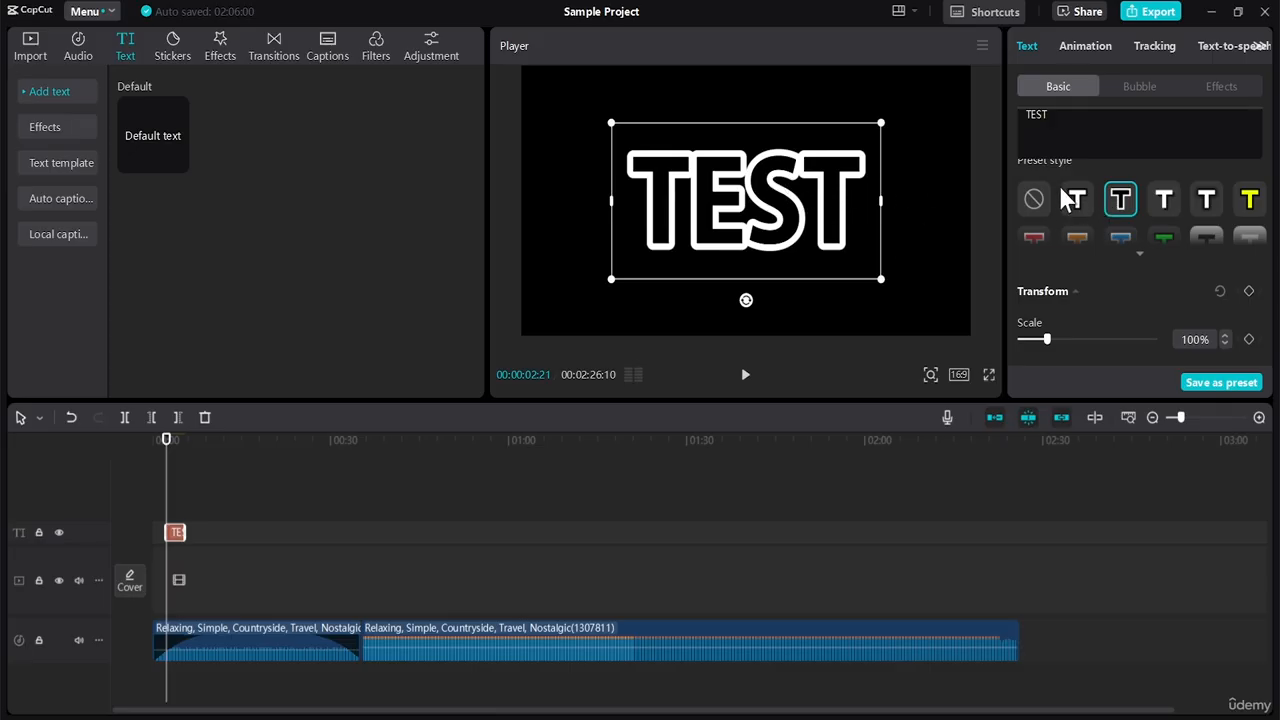
pyautogui.click(1034, 199)
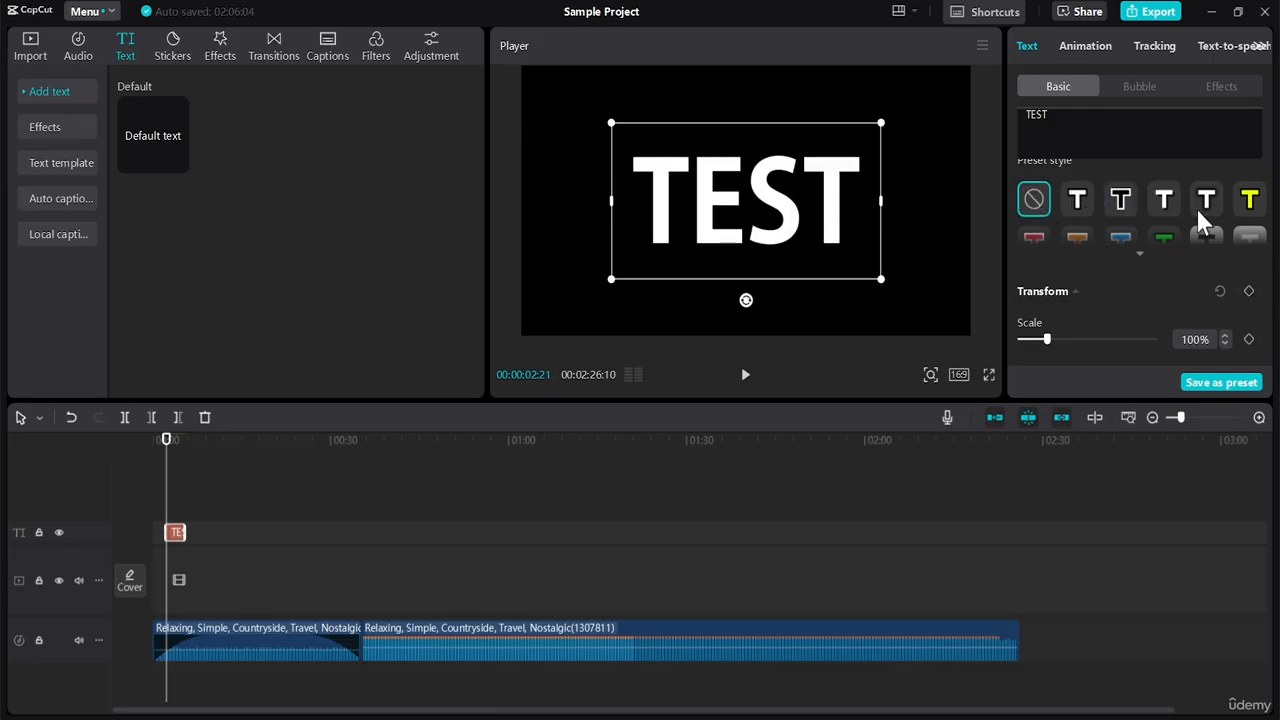
# Enlarge the TEST text in the transform settings and the player, ending at a scale of 155%
pyautogui.scroll(-2, 1268, 225)
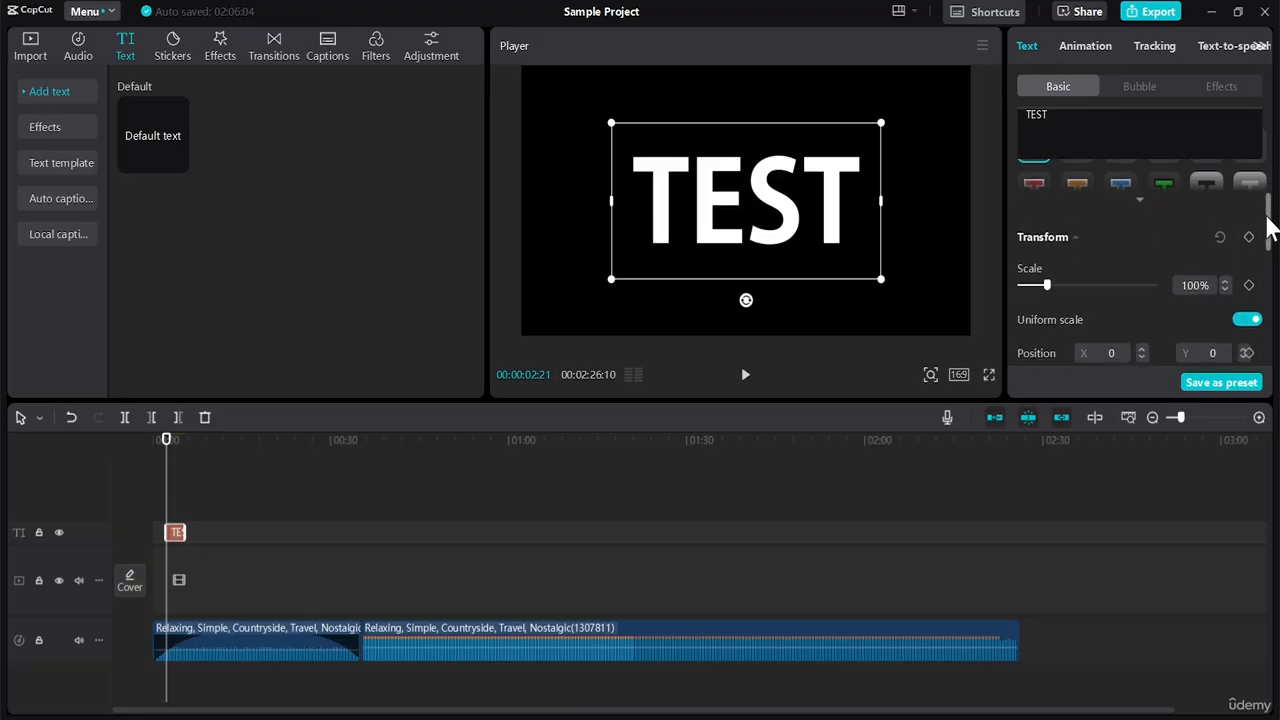
pyautogui.scroll(-2, 1268, 228)
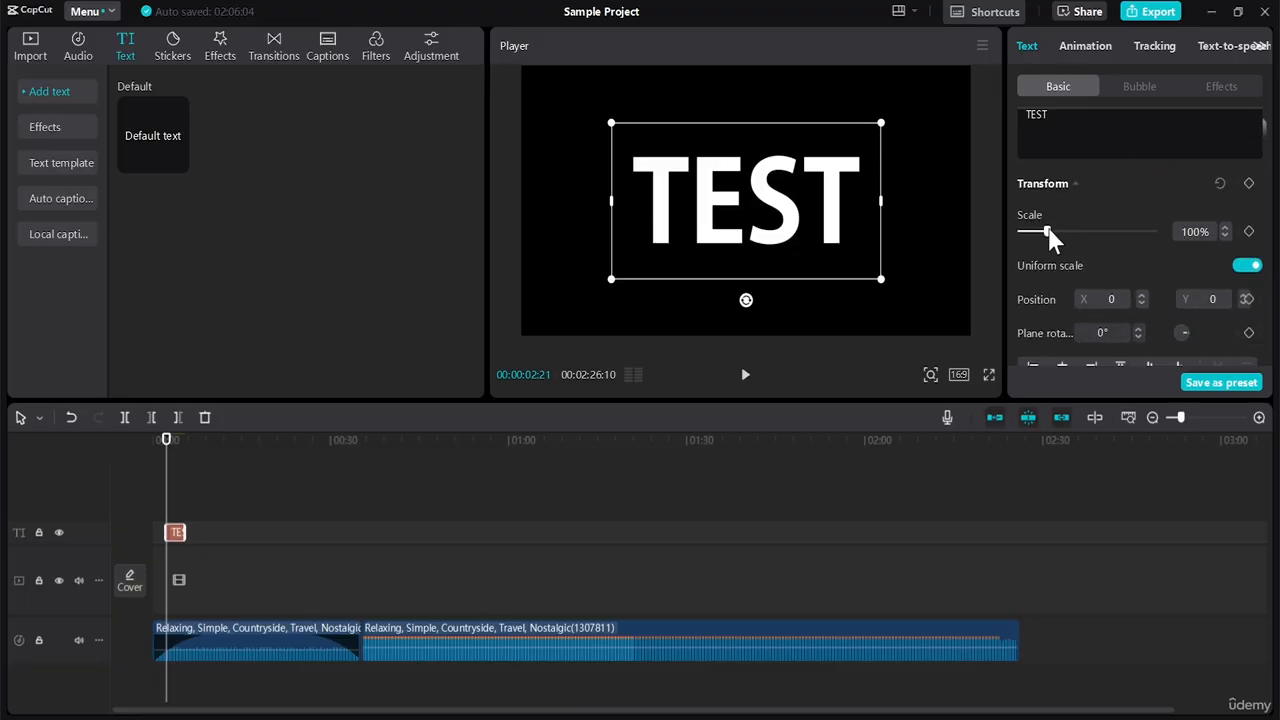
pyautogui.moveTo(1050, 234); pyautogui.dragTo(1068, 235)
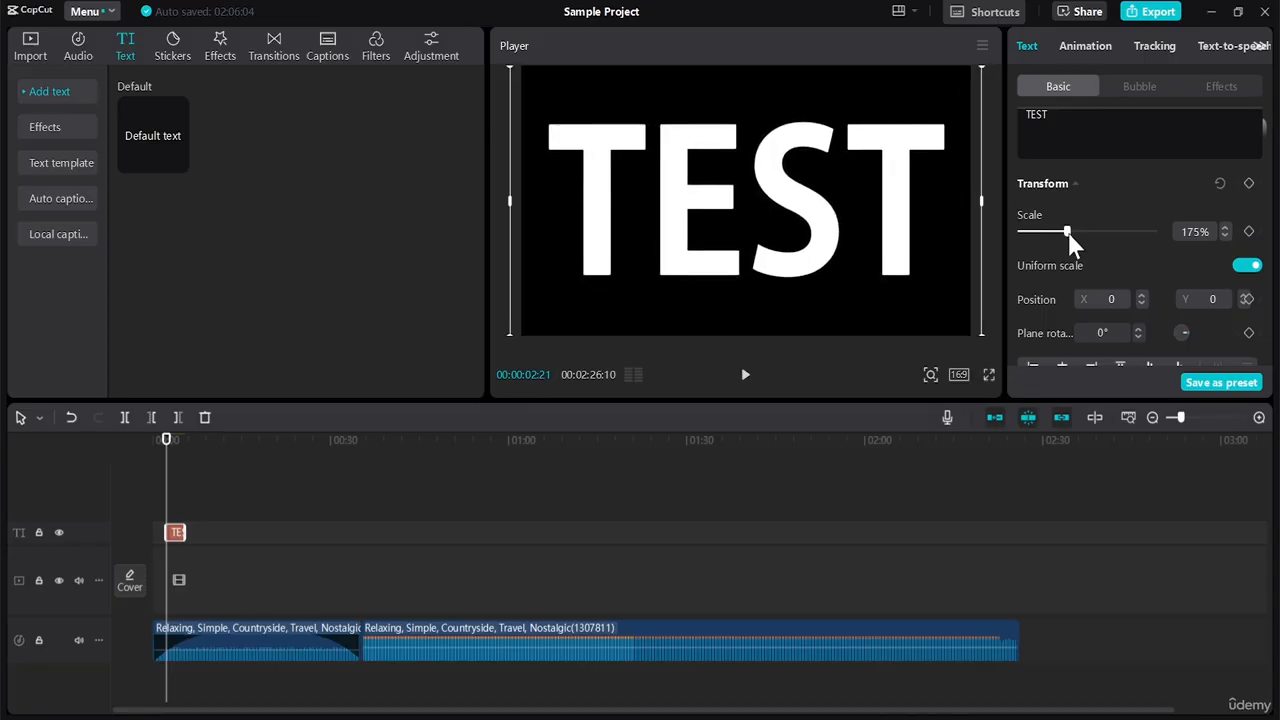
pyautogui.click(1224, 236)
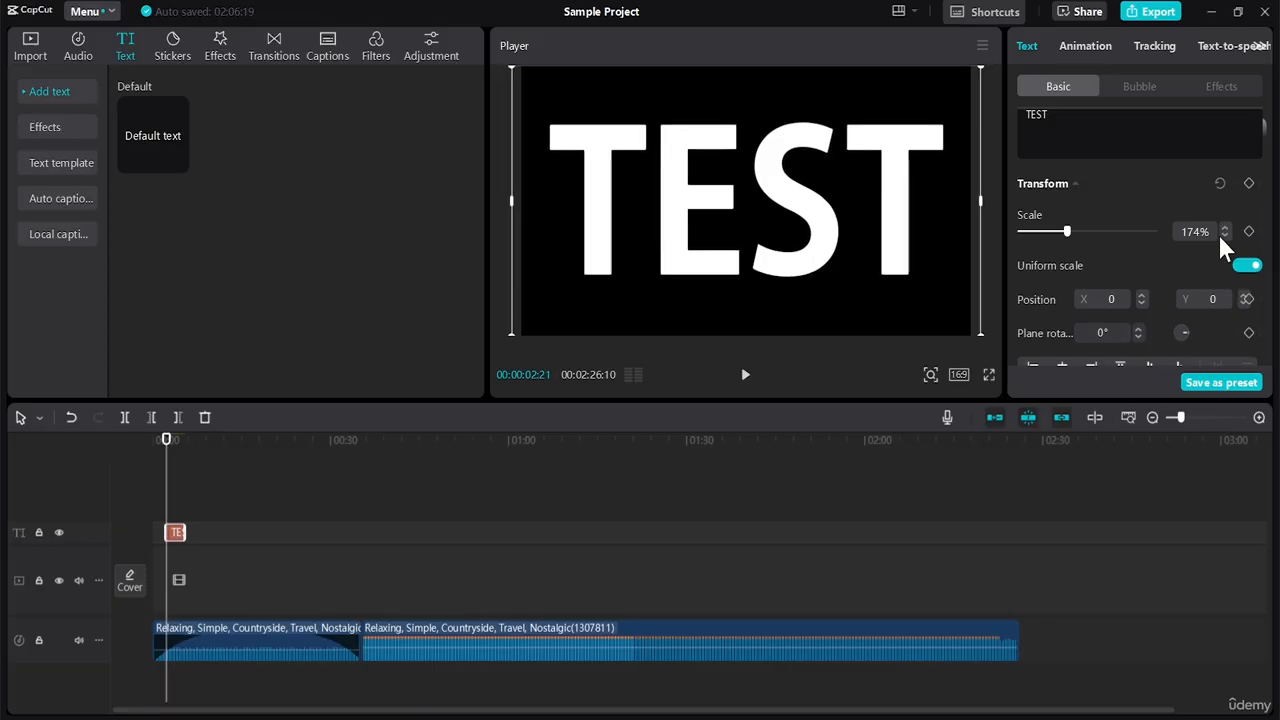
pyautogui.click(1224, 236)
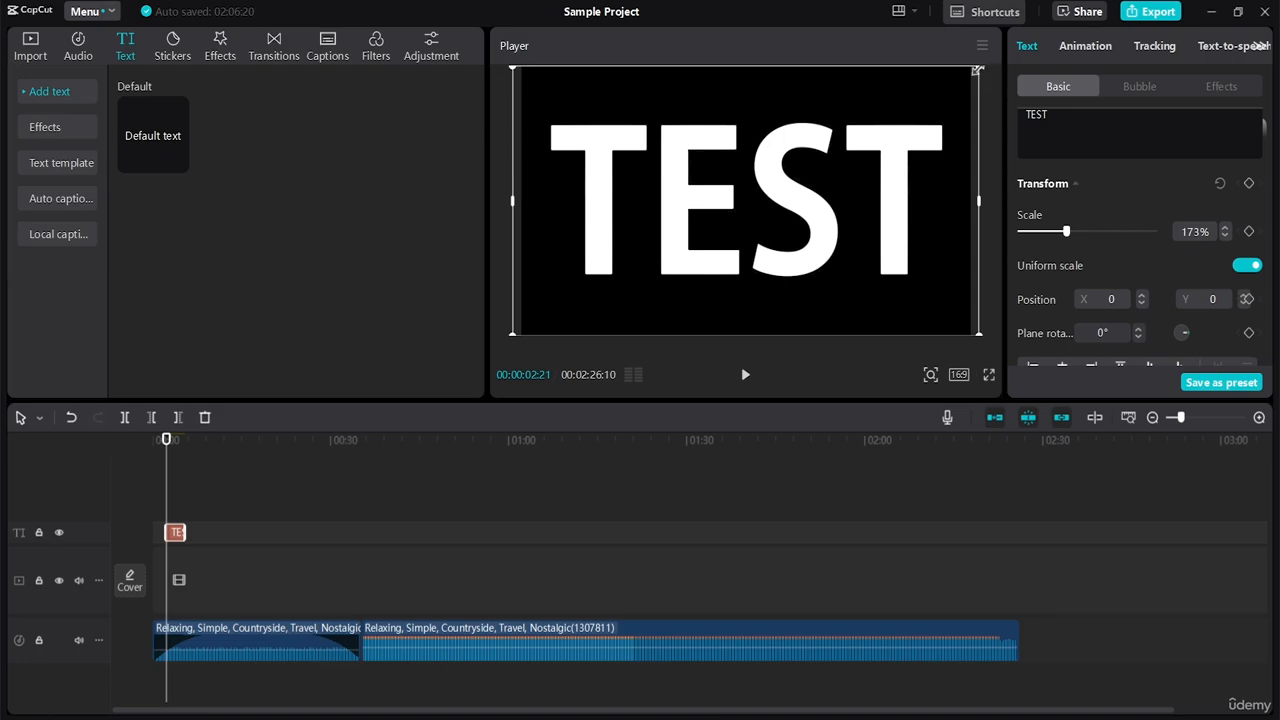
pyautogui.moveTo(977, 70); pyautogui.dragTo(956, 114)
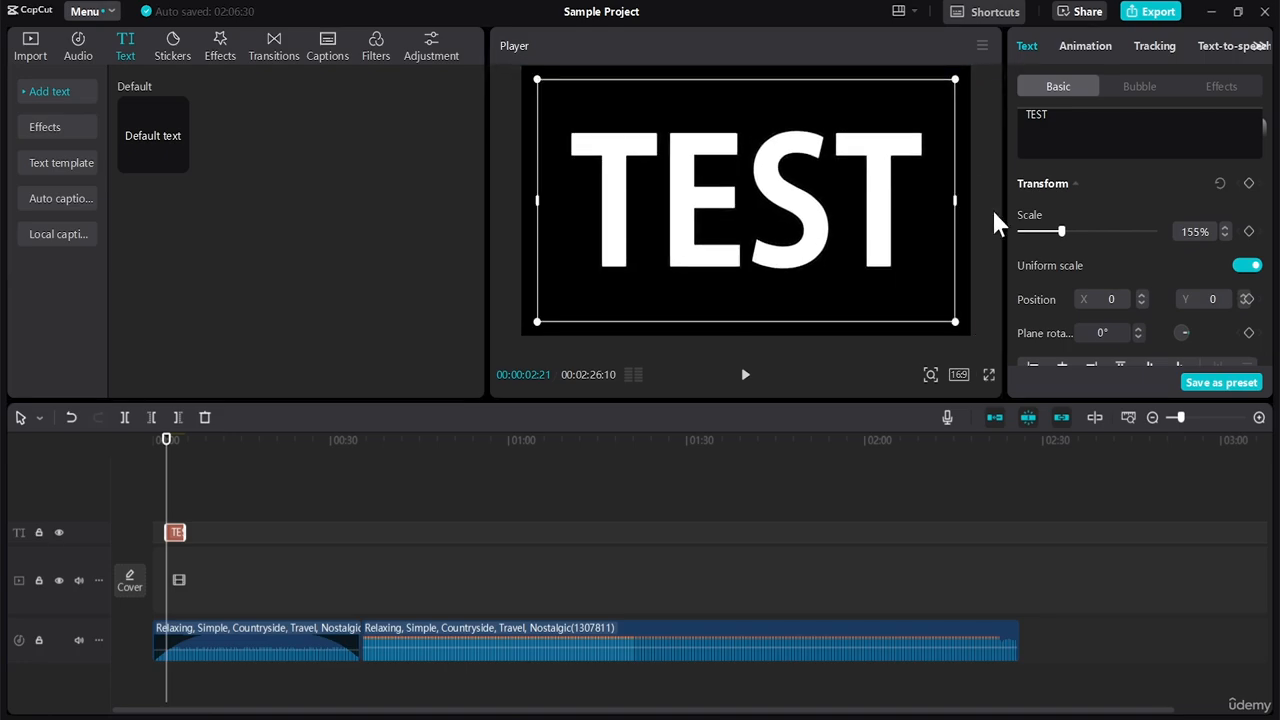
# Turn uniform scale off and widen the TEST text box, and turn uniform scale back on and narrow the box slightly
pyautogui.click(1247, 266)
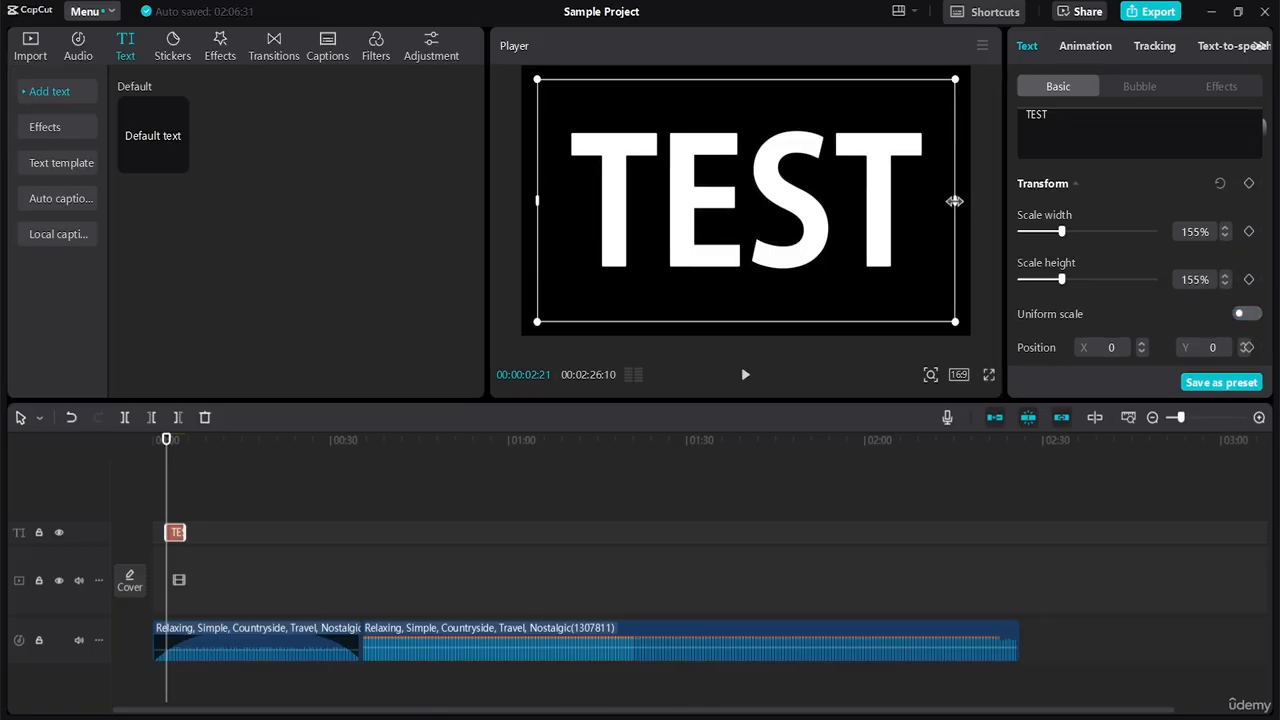
pyautogui.moveTo(957, 200)
pyautogui.mouseDown()
pyautogui.moveTo(917, 209)
pyautogui.moveTo(935, 222)
pyautogui.moveTo(966, 208)
pyautogui.moveTo(967, 220)
pyautogui.mouseUp()
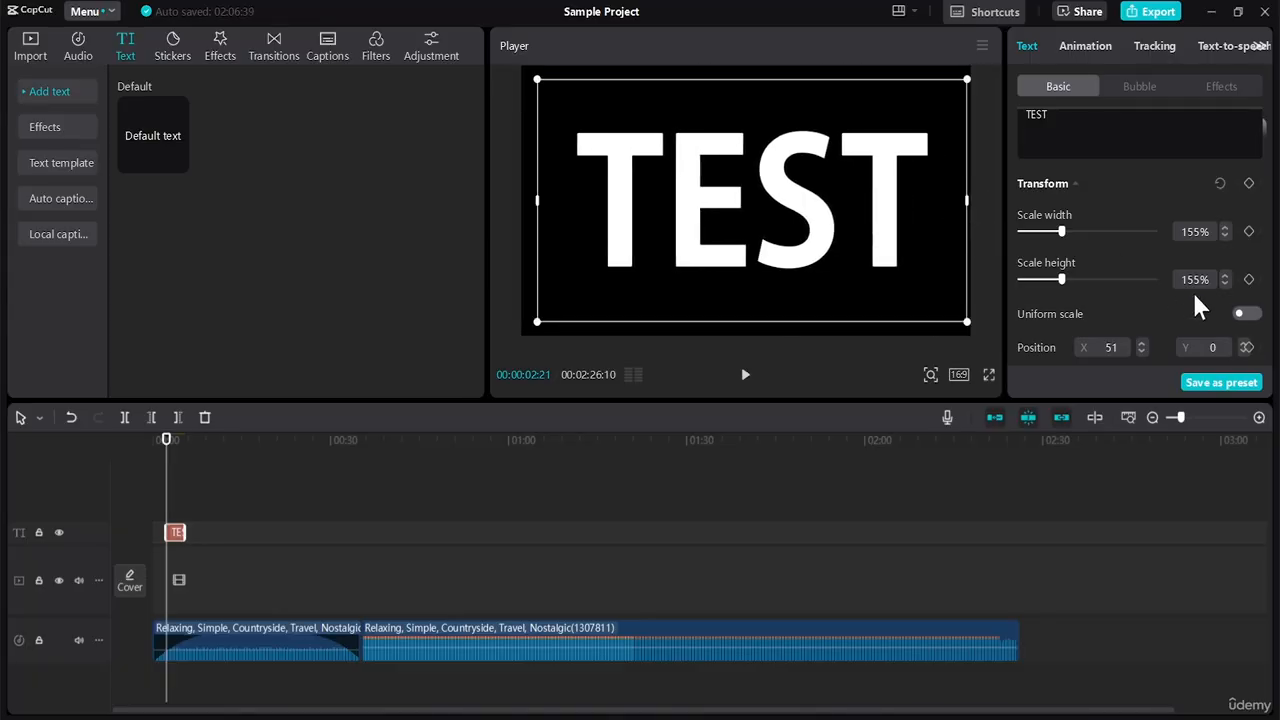
pyautogui.click(1244, 314)
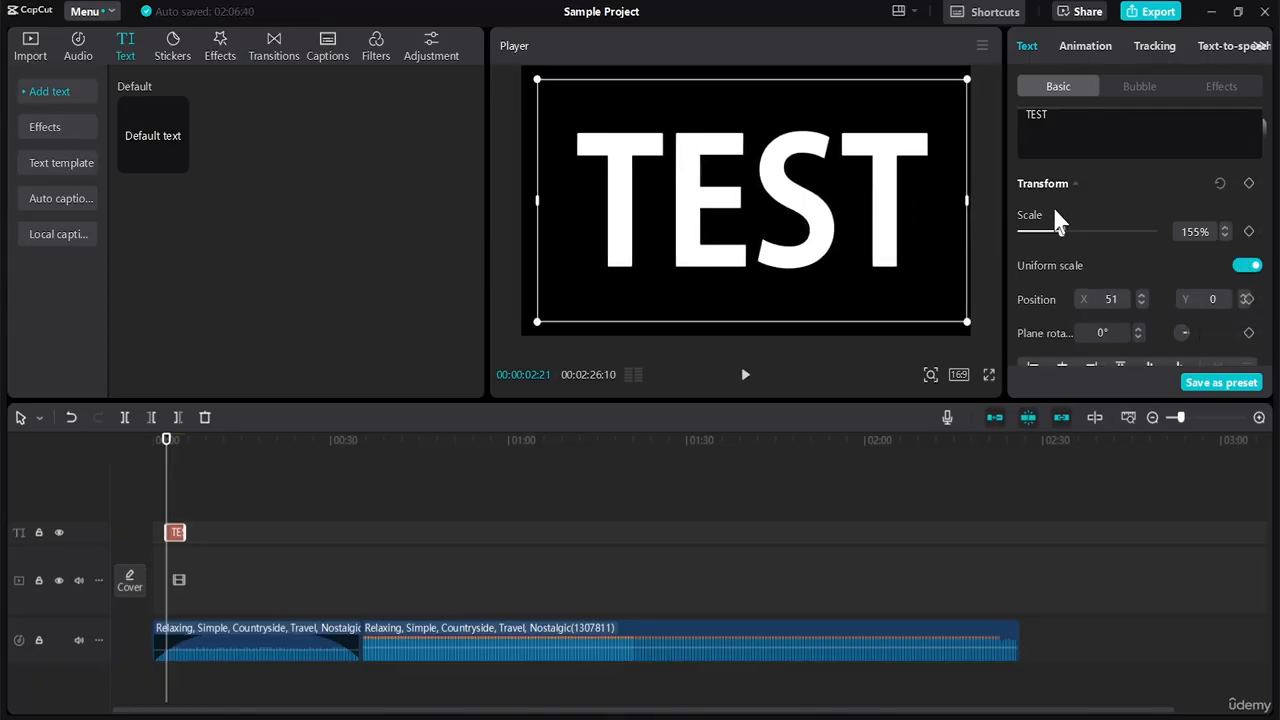
pyautogui.moveTo(966, 201)
pyautogui.mouseDown()
pyautogui.moveTo(946, 206)
pyautogui.moveTo(961, 206)
pyautogui.mouseUp()
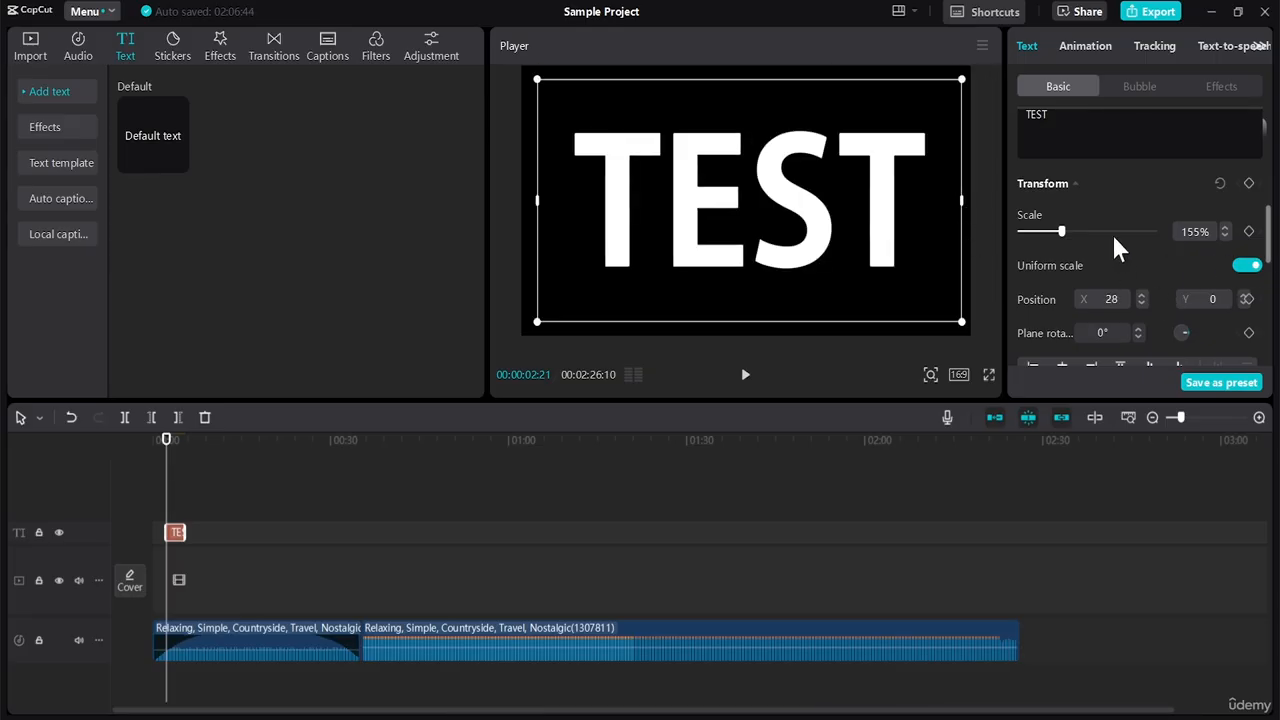
# Try the left, center, right, top, middle and bottom alignments on the TEST text, and leave it bottom-aligned and horizontally centered
pyautogui.scroll(-2, 1262, 258)
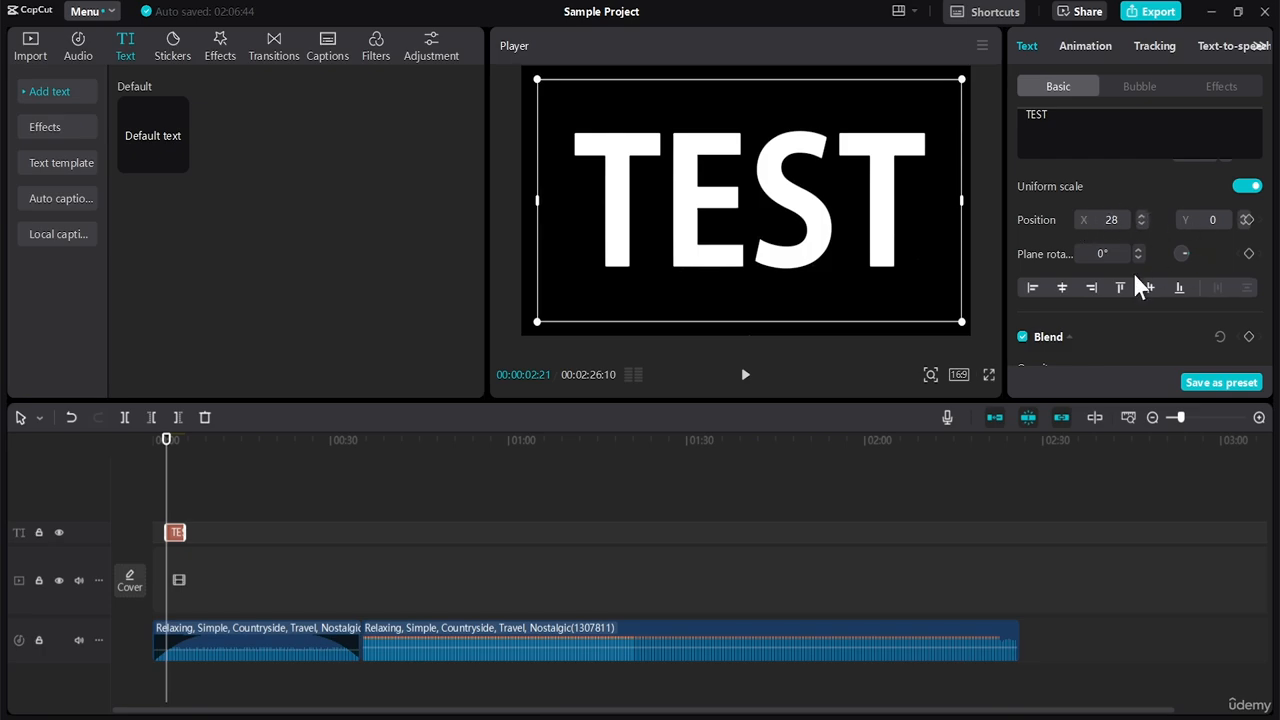
pyautogui.click(1033, 287)
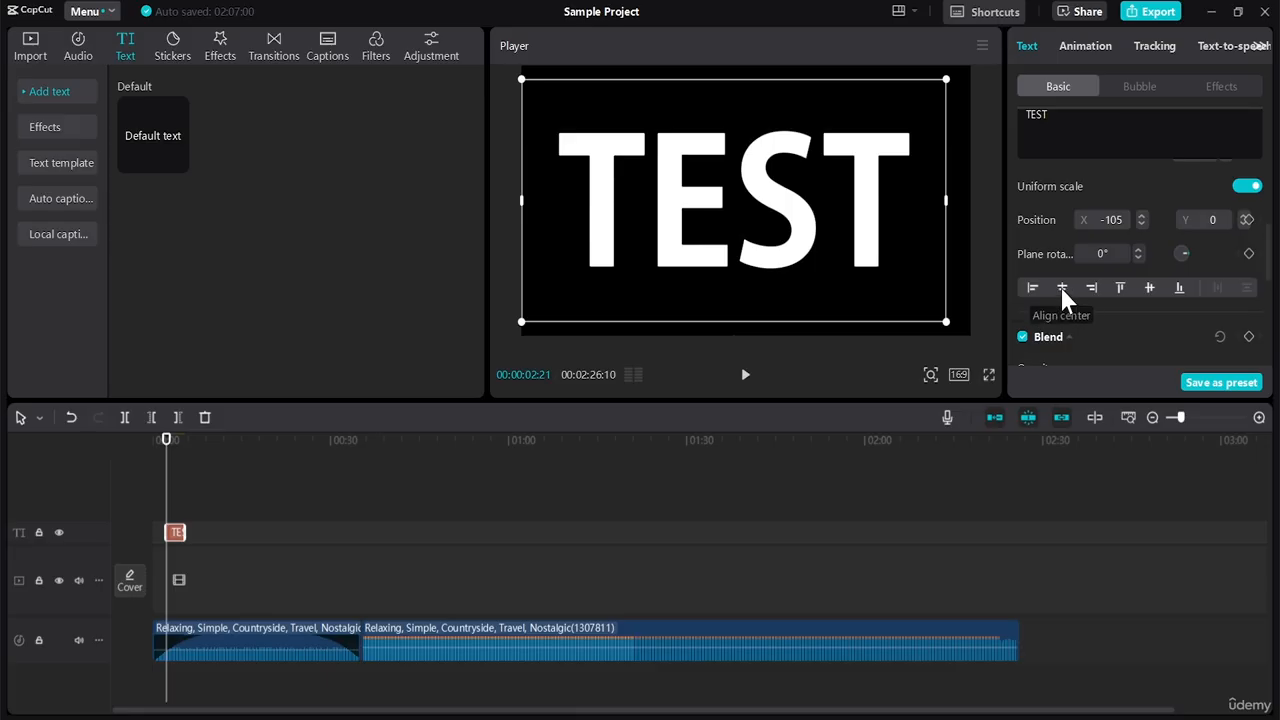
pyautogui.click(1062, 288)
pyautogui.click(1097, 286)
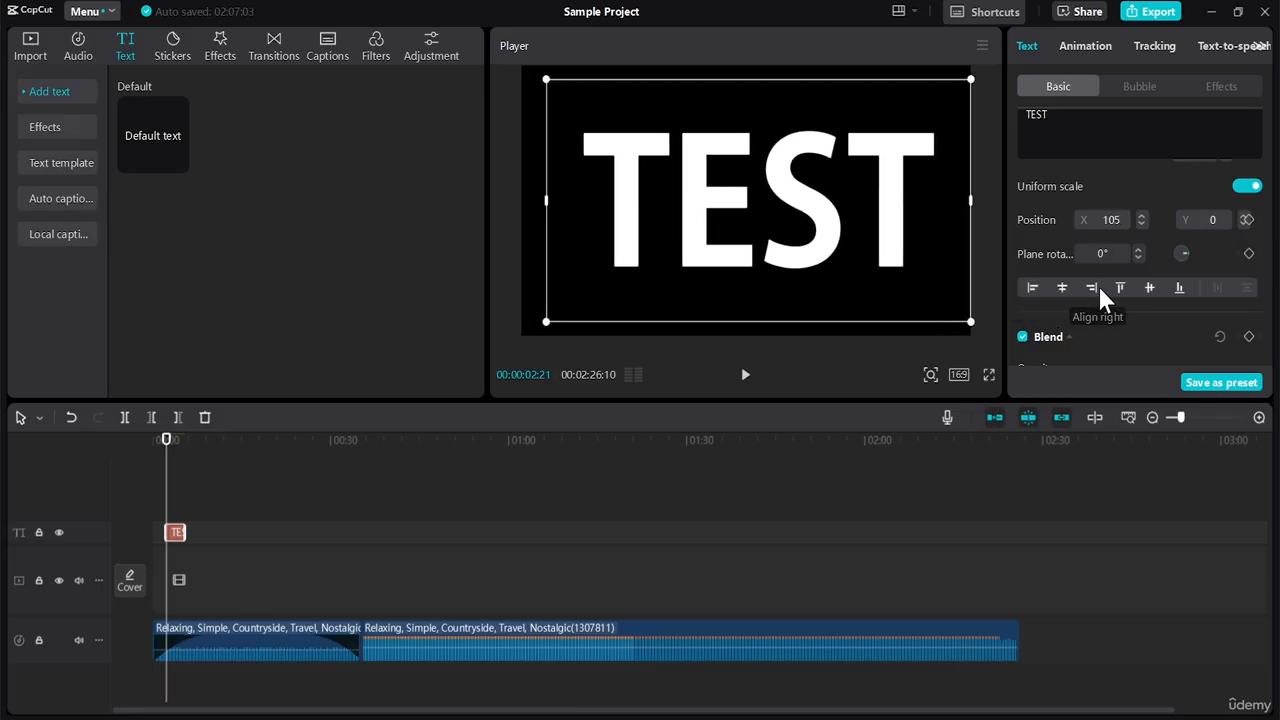
pyautogui.click(1120, 288)
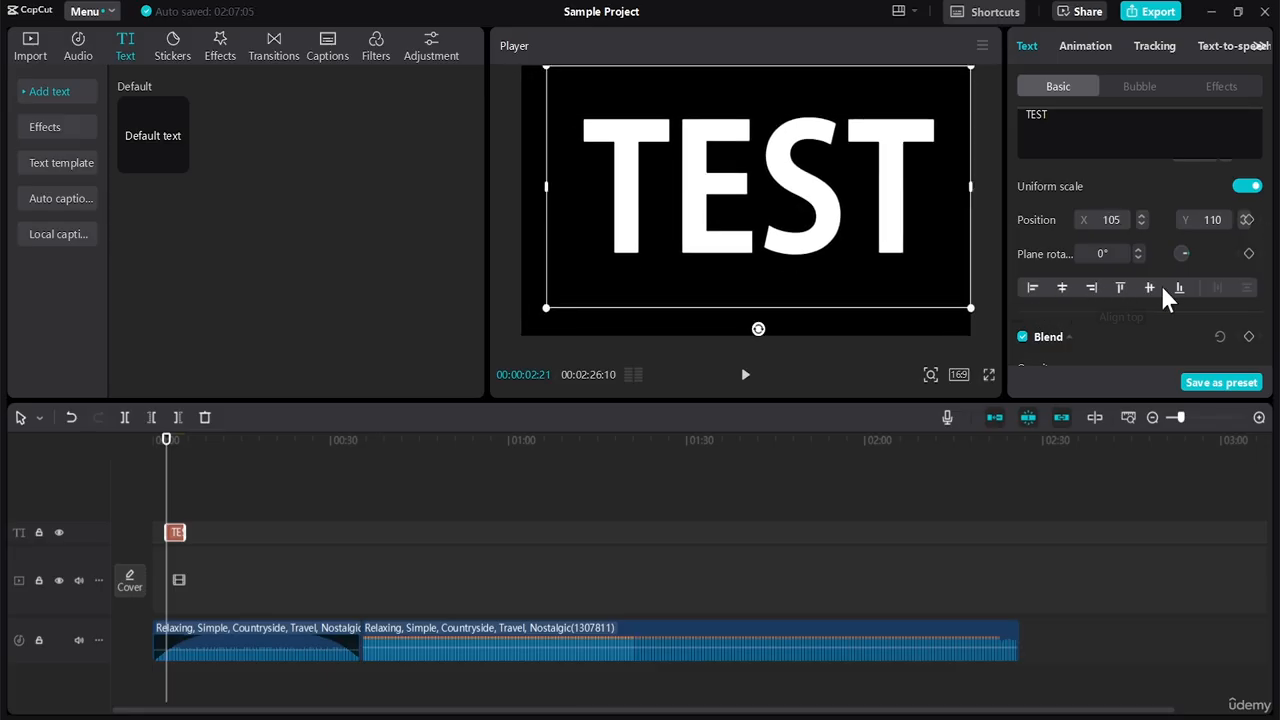
pyautogui.click(1150, 287)
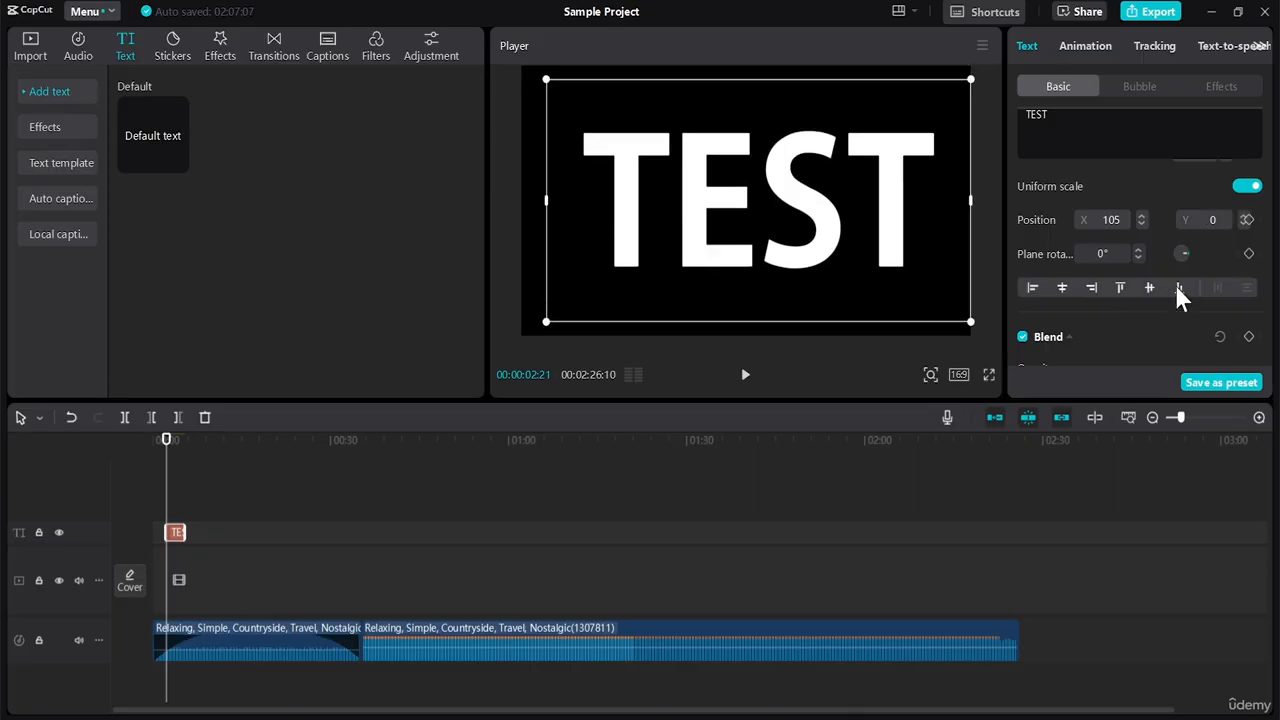
pyautogui.click(1179, 287)
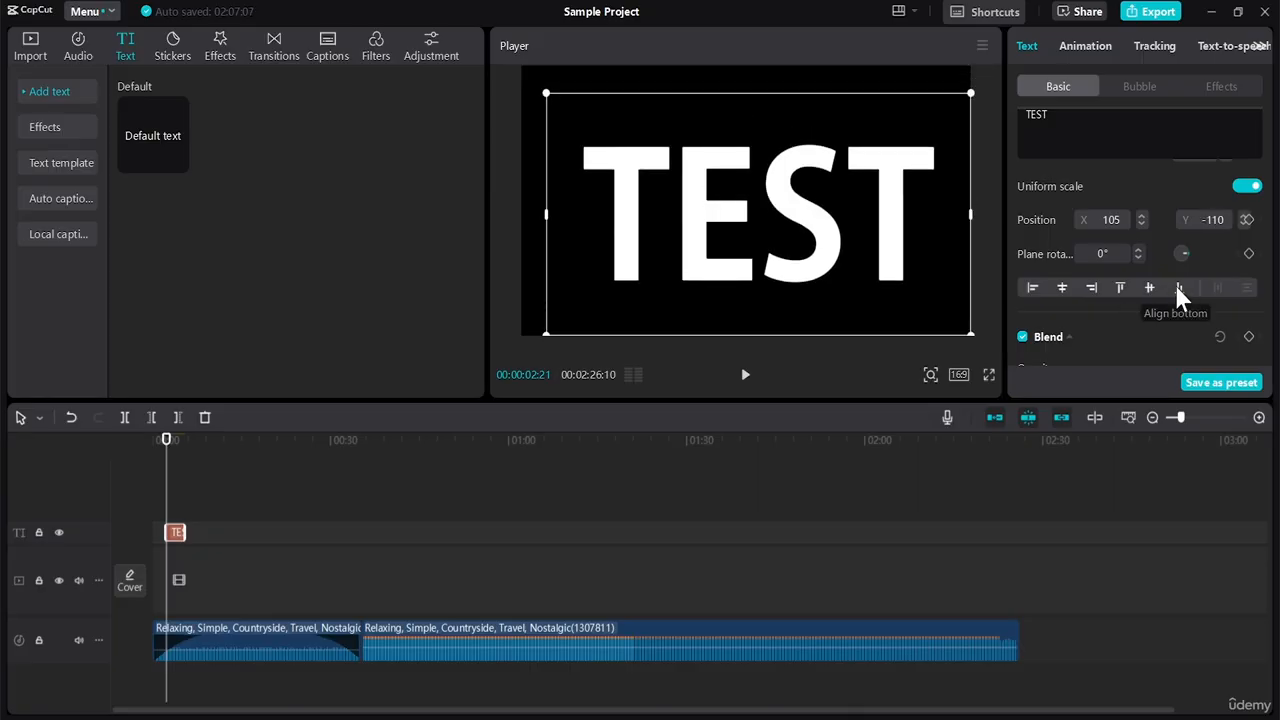
pyautogui.click(1063, 289)
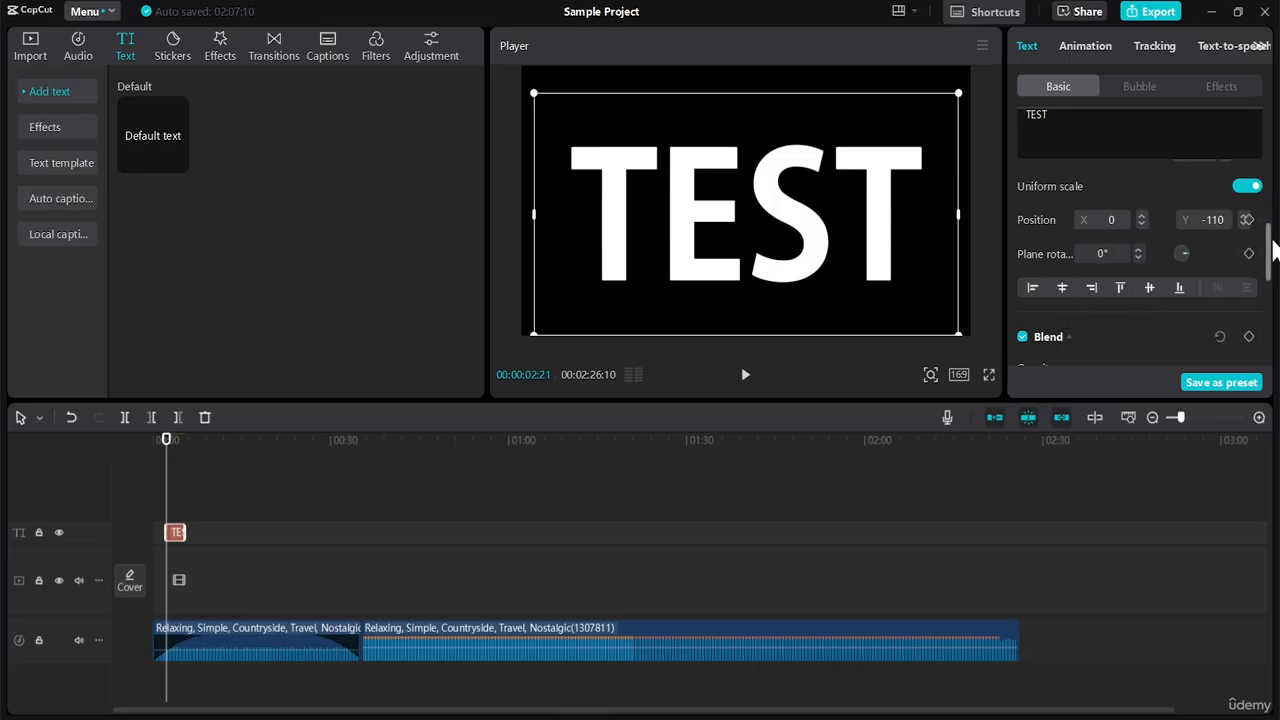
# Try adjusting the TEST text's blend opacity and leave it at 100%
pyautogui.scroll(-1, 1272, 270)
pyautogui.scroll(-1, 1272, 270)
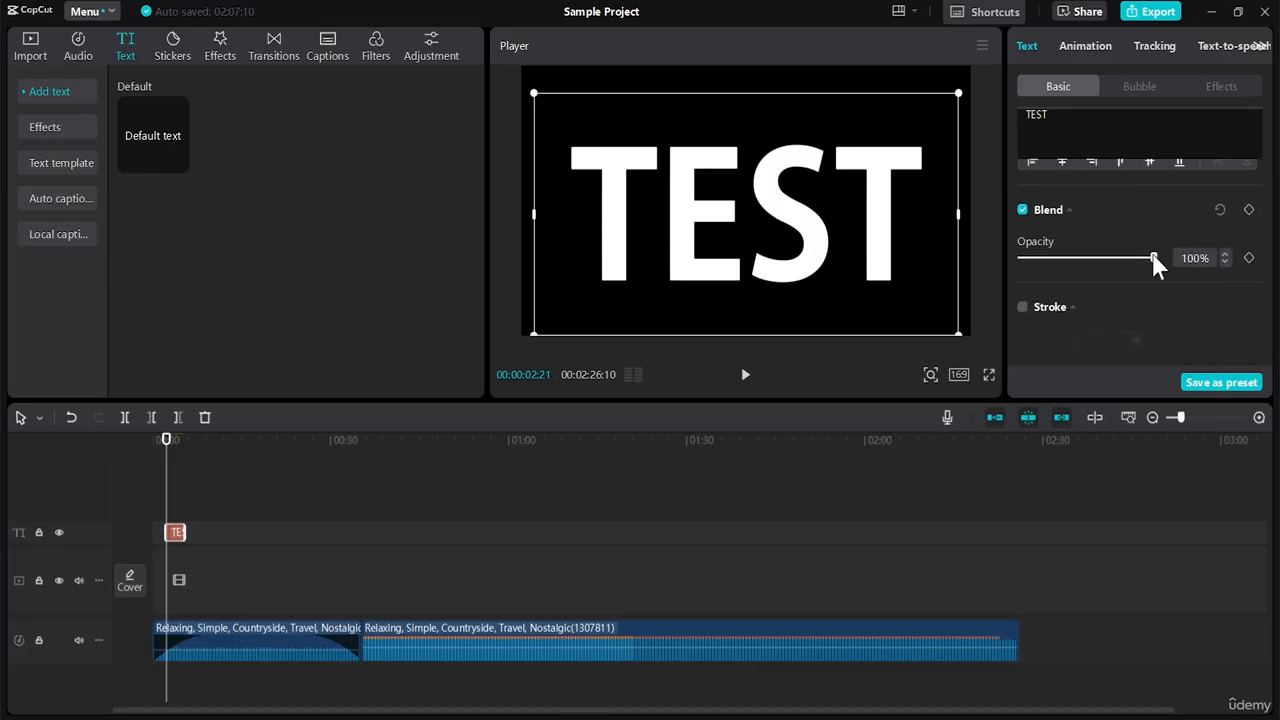
pyautogui.moveTo(1155, 263); pyautogui.dragTo(1183, 276)
# Enable a stroke on the TEST text, try purple CB00FF, and set the stroke color to the muted blue 2A5EAE
pyautogui.moveTo(1270, 272); pyautogui.dragTo(1268, 294)
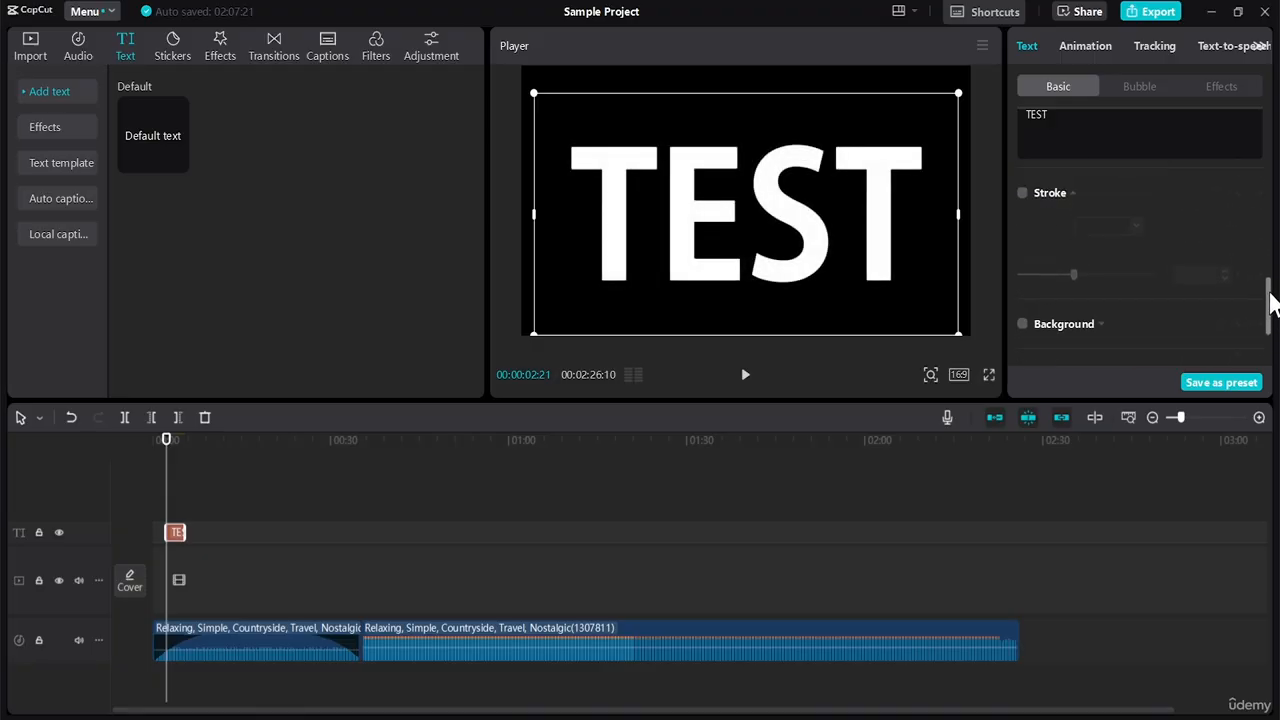
pyautogui.click(1023, 206)
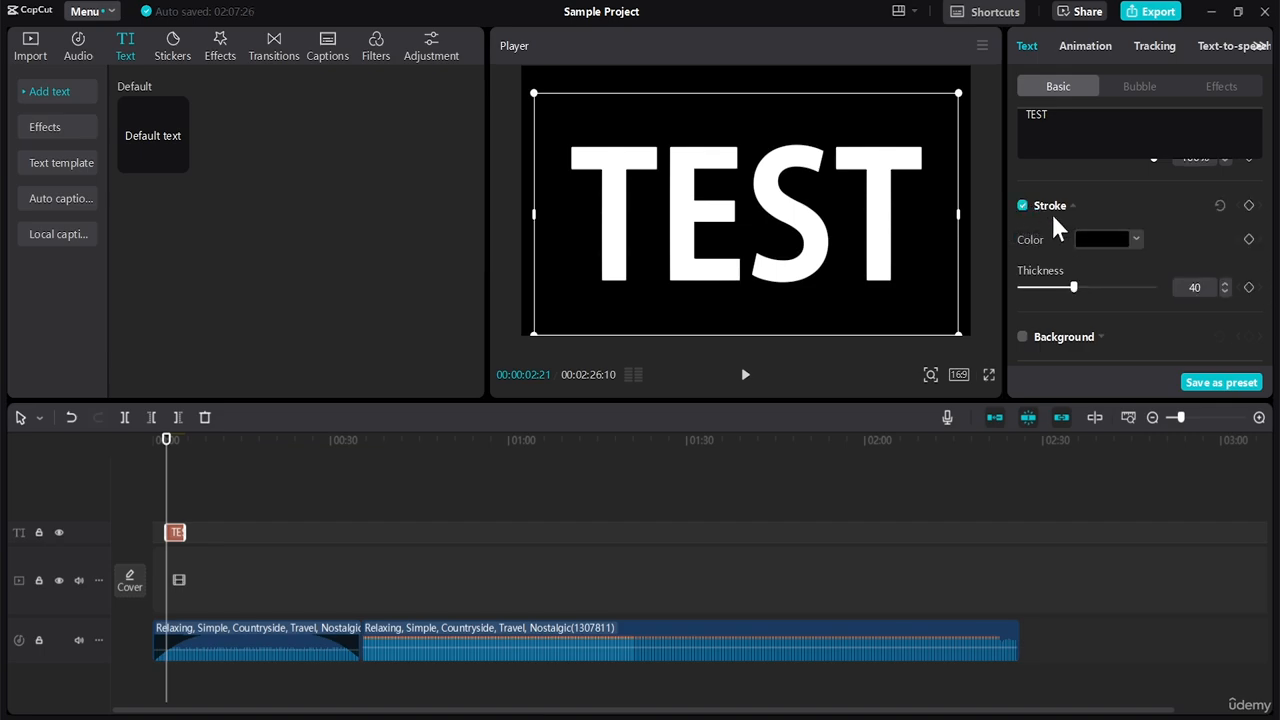
pyautogui.click(1129, 239)
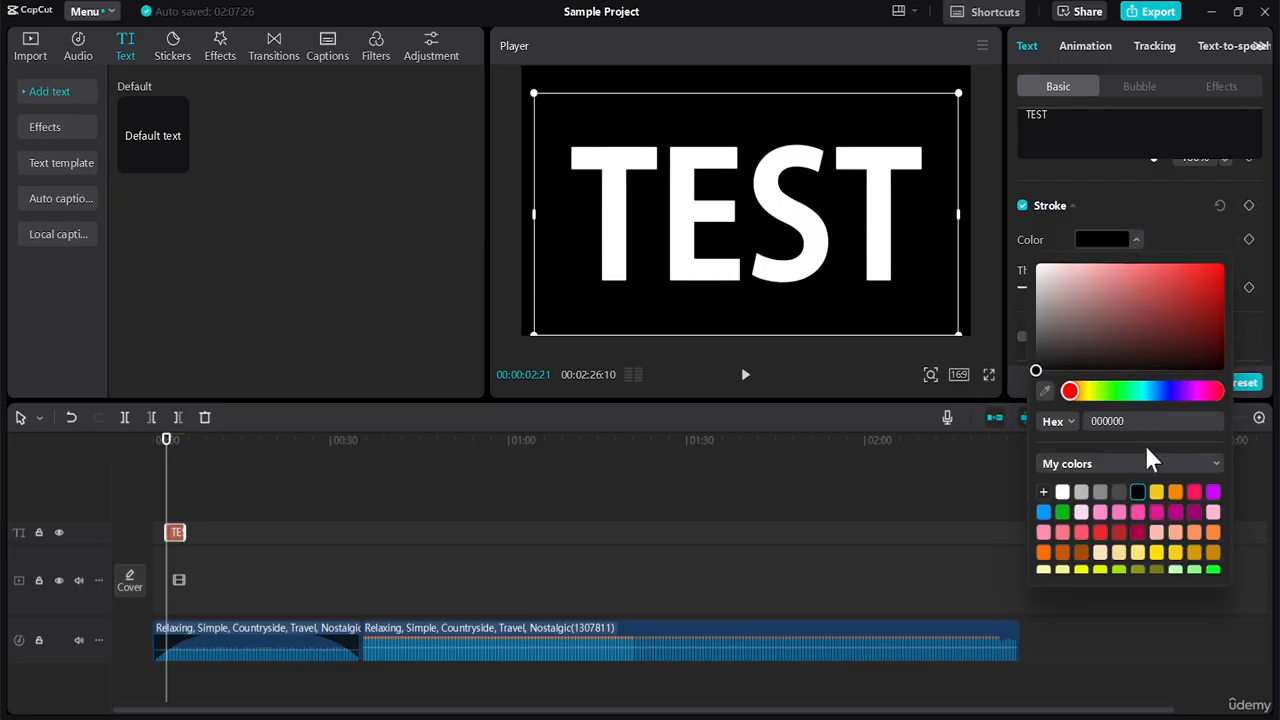
pyautogui.click(1213, 493)
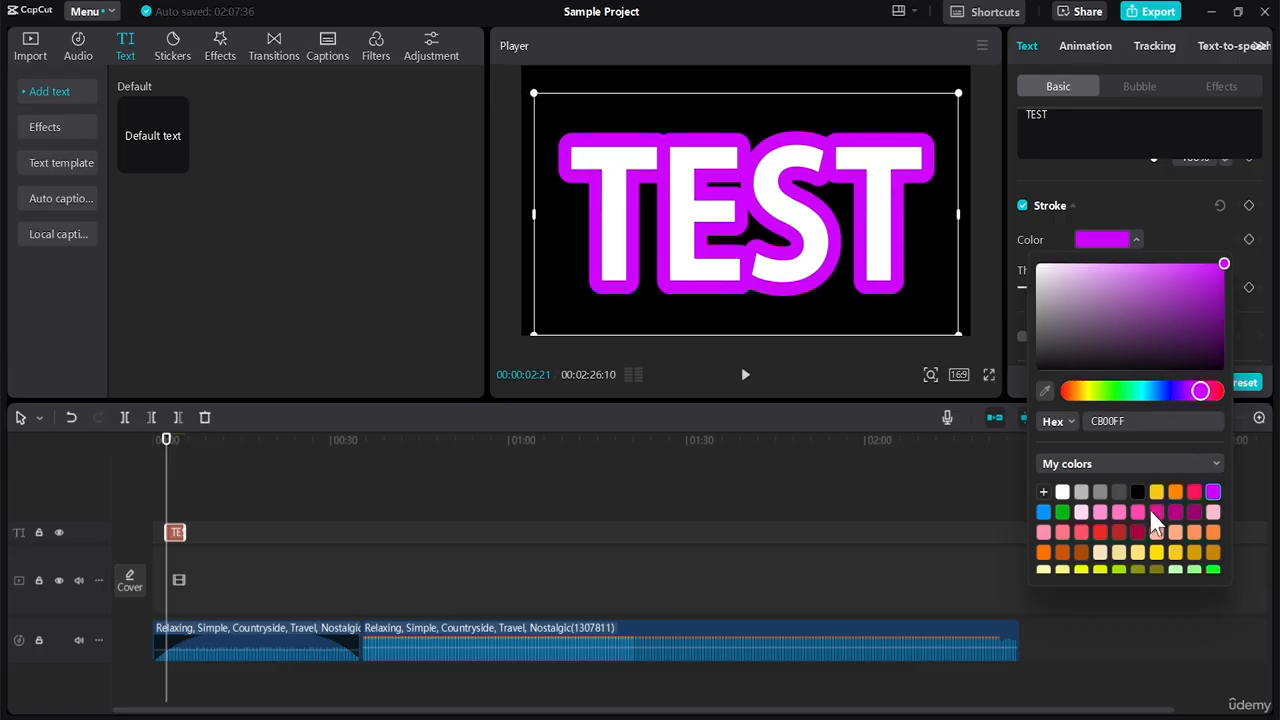
pyautogui.click(1168, 391)
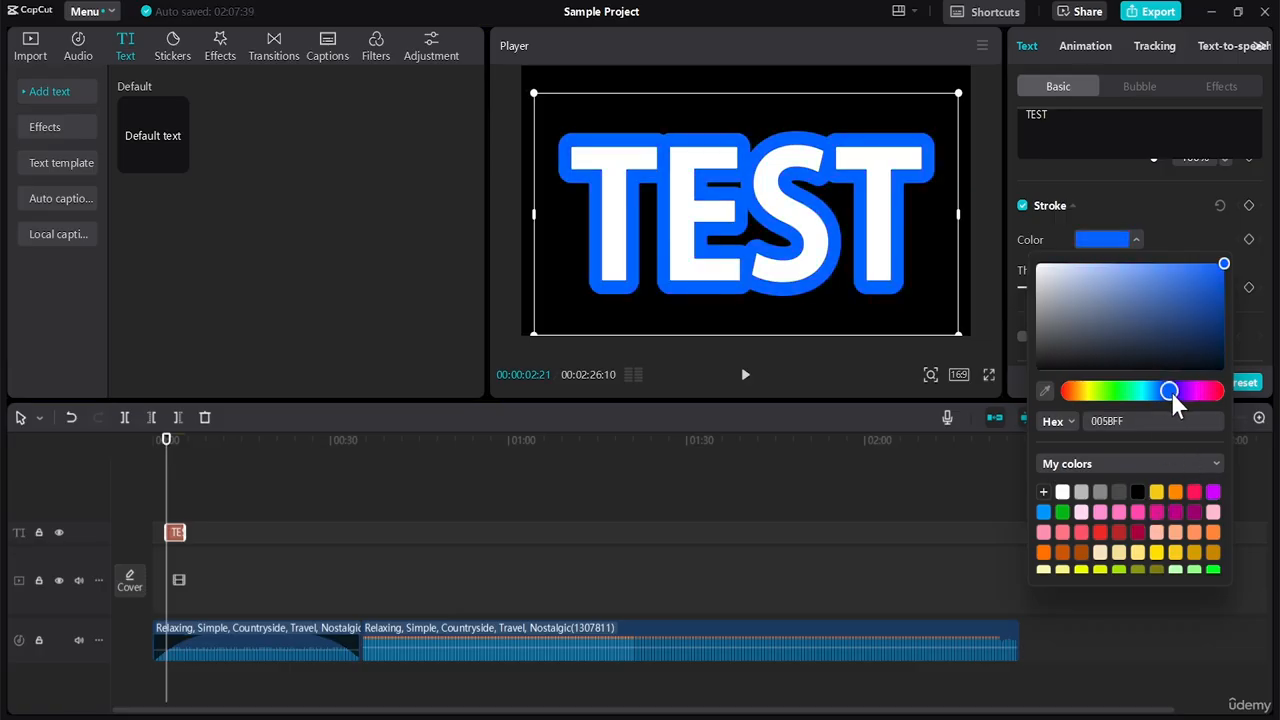
pyautogui.moveTo(1175, 320)
pyautogui.mouseDown()
pyautogui.moveTo(1154, 319)
pyautogui.moveTo(1160, 300)
pyautogui.moveTo(1152, 310)
pyautogui.moveTo(1178, 296)
pyautogui.mouseUp()
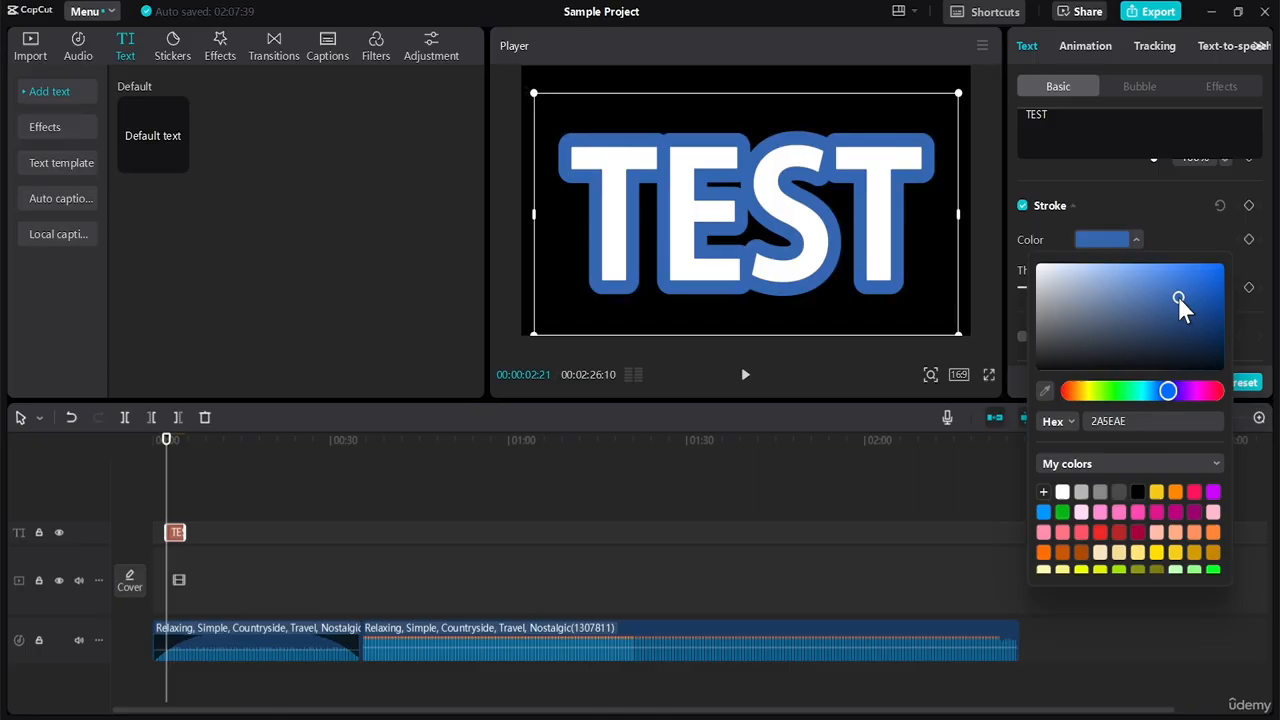
# Set the stroke thickness of the TEST text to 10
pyautogui.click(1199, 245)
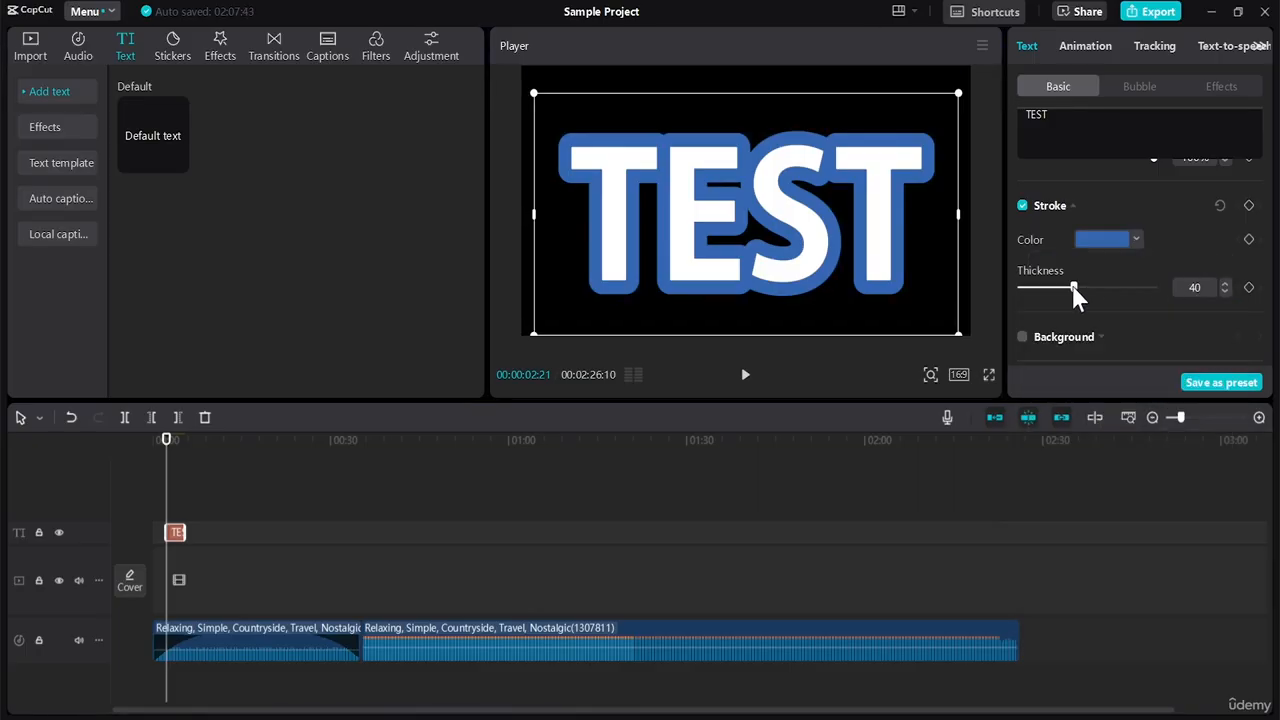
pyautogui.moveTo(1073, 290); pyautogui.dragTo(1034, 290)
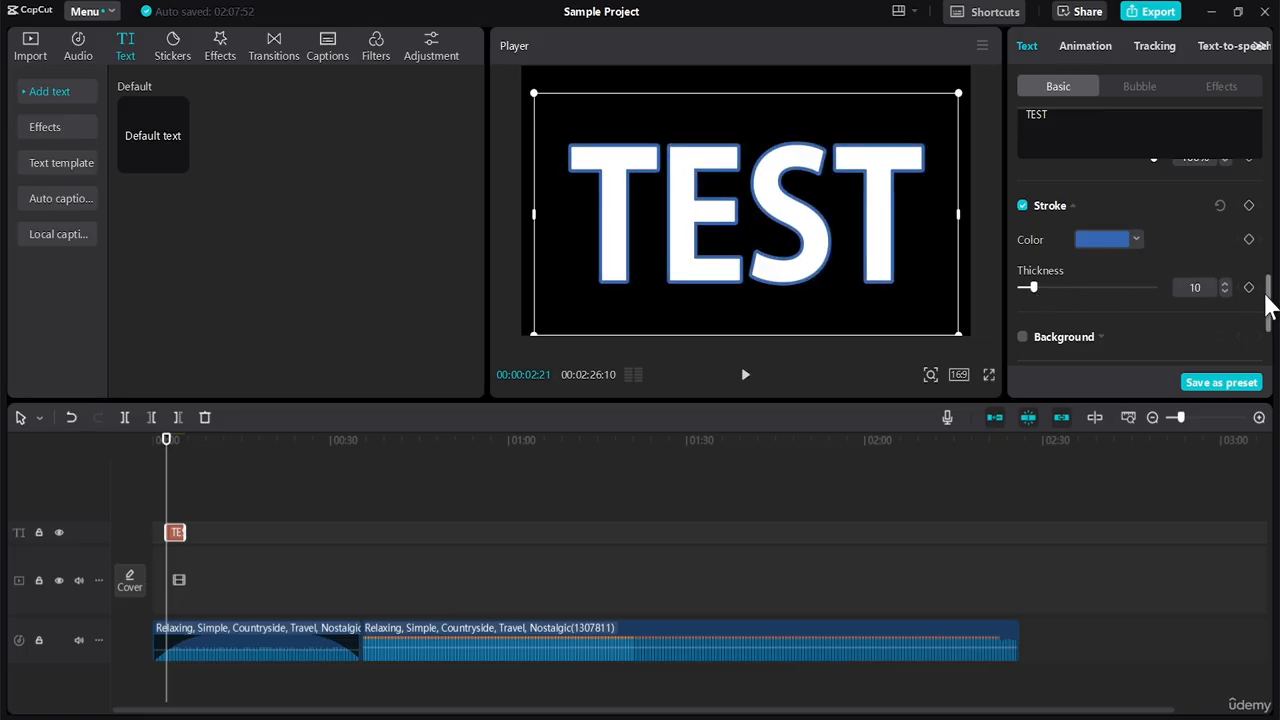
# Try a muted red background behind the TEST text, and turn the background off again
pyautogui.moveTo(1271, 300); pyautogui.dragTo(1269, 323)
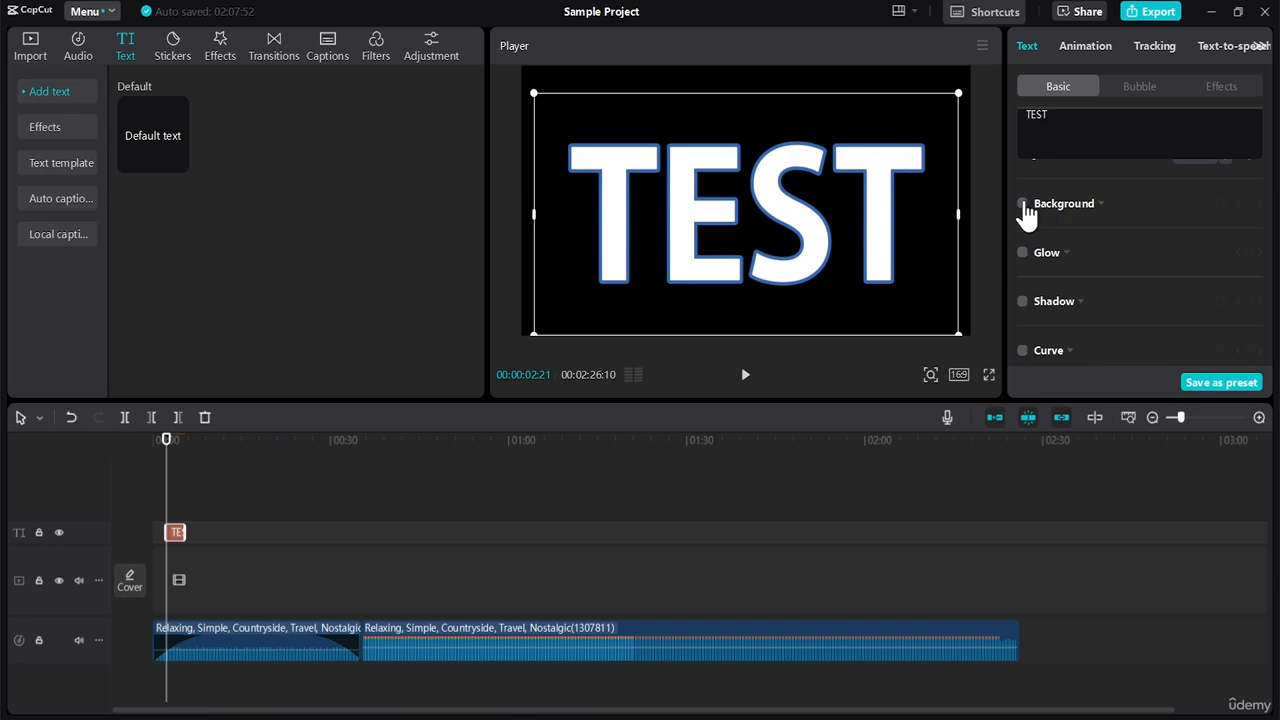
pyautogui.click(1025, 205)
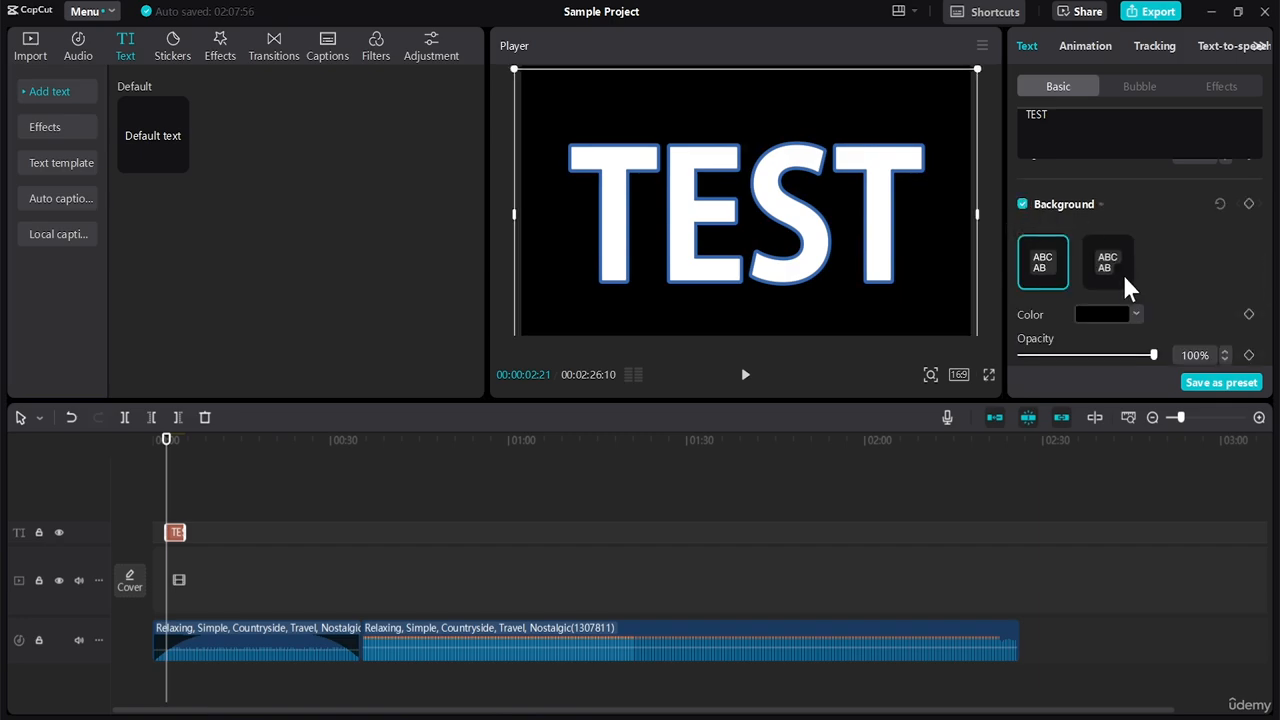
pyautogui.click(1100, 314)
pyautogui.click(1088, 371)
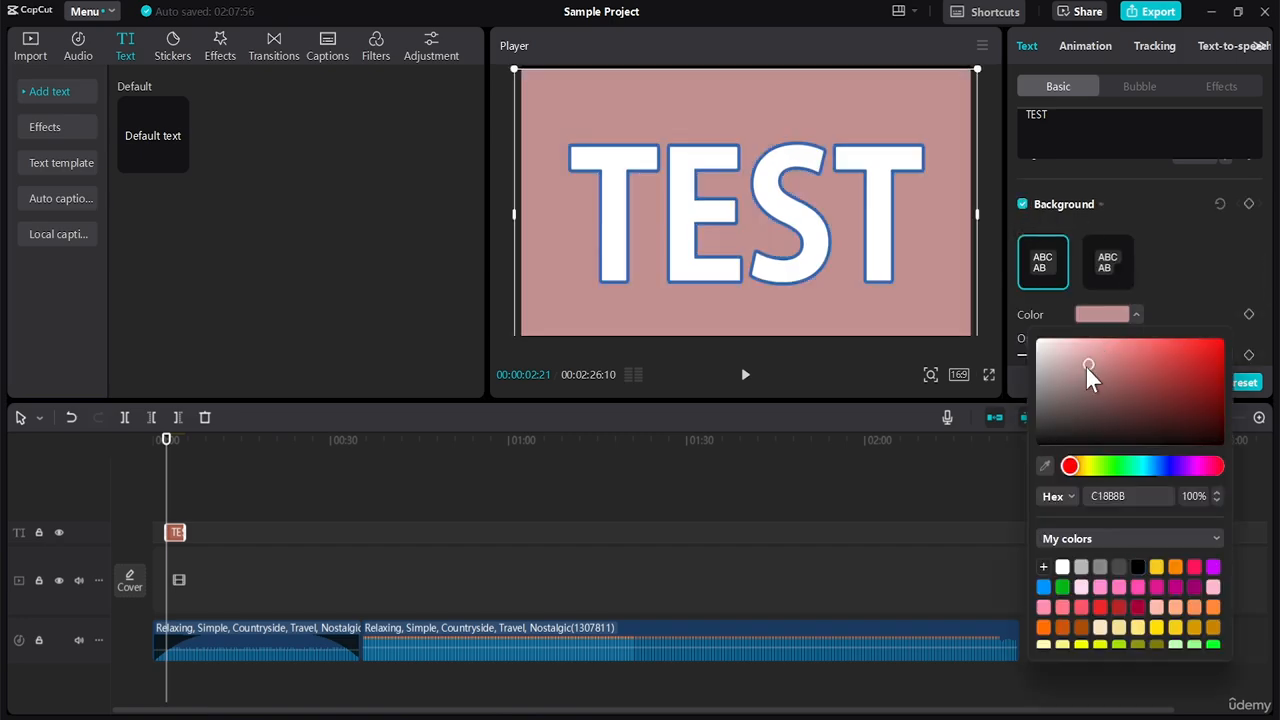
pyautogui.click(1041, 349)
pyautogui.moveTo(1041, 343); pyautogui.dragTo(1109, 381)
pyautogui.click(1188, 283)
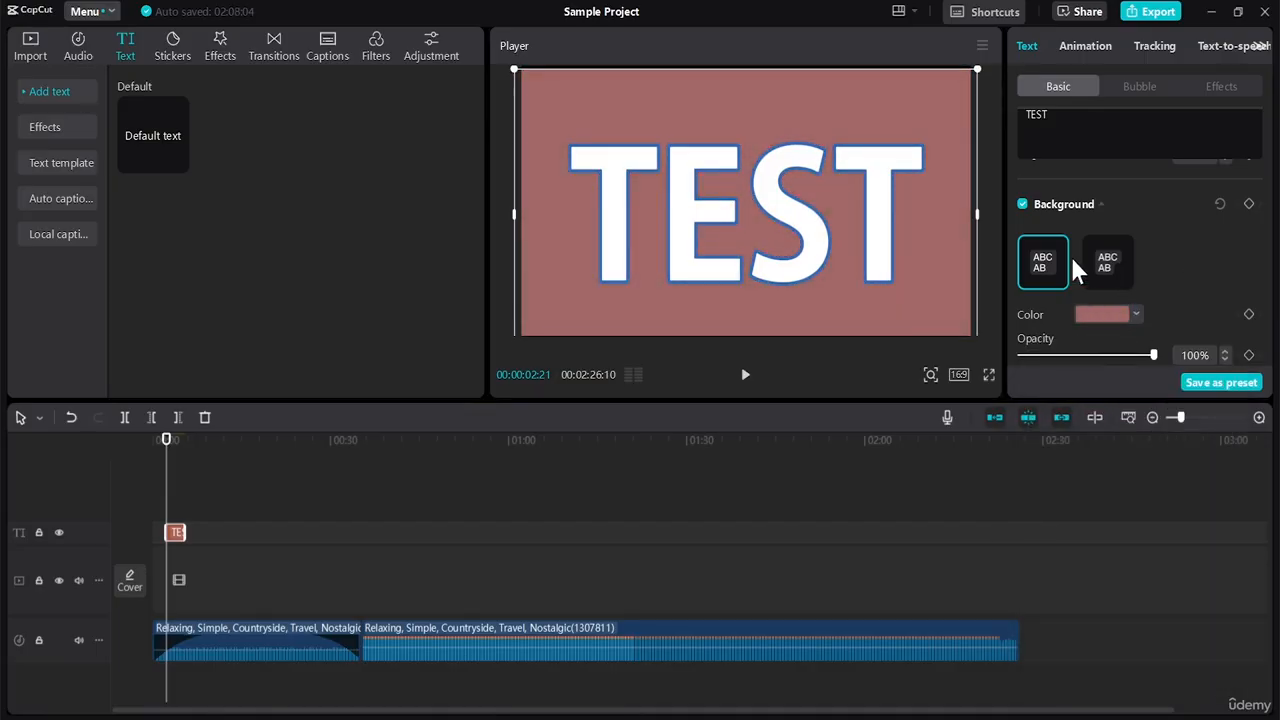
pyautogui.click(1022, 204)
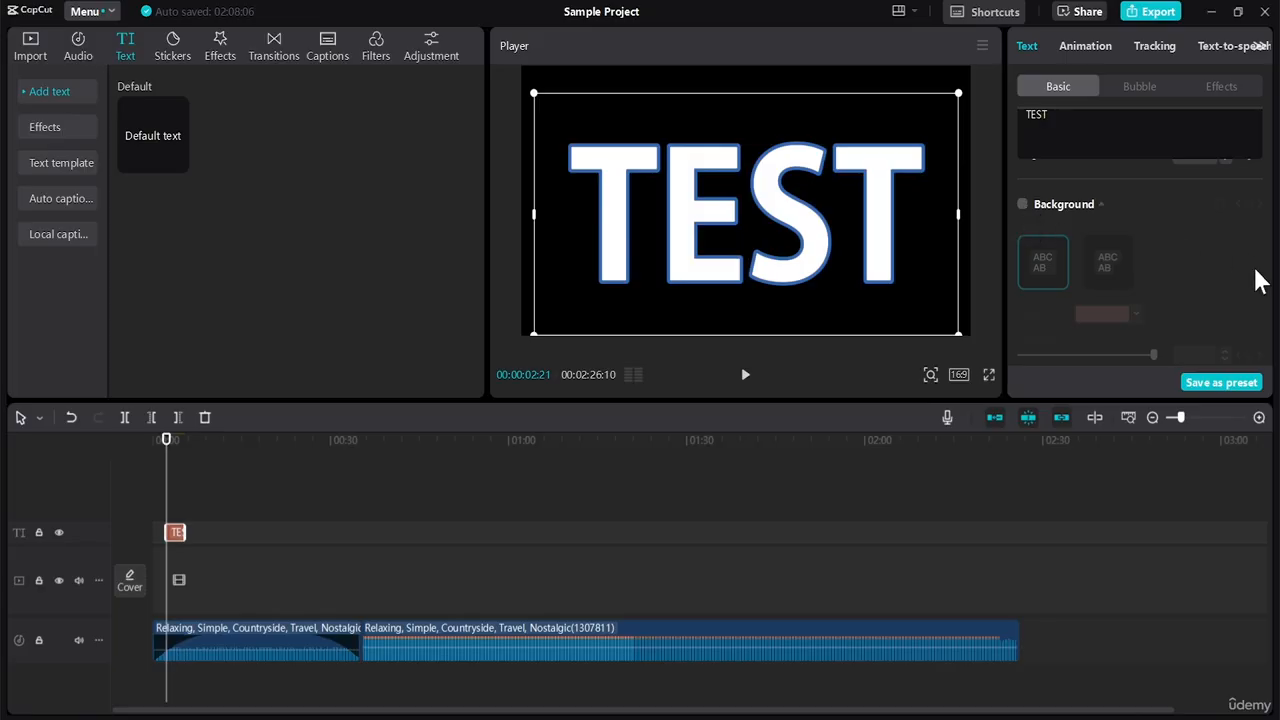
pyautogui.scroll(-2, 1272, 298)
pyautogui.scroll(-3, 1272, 298)
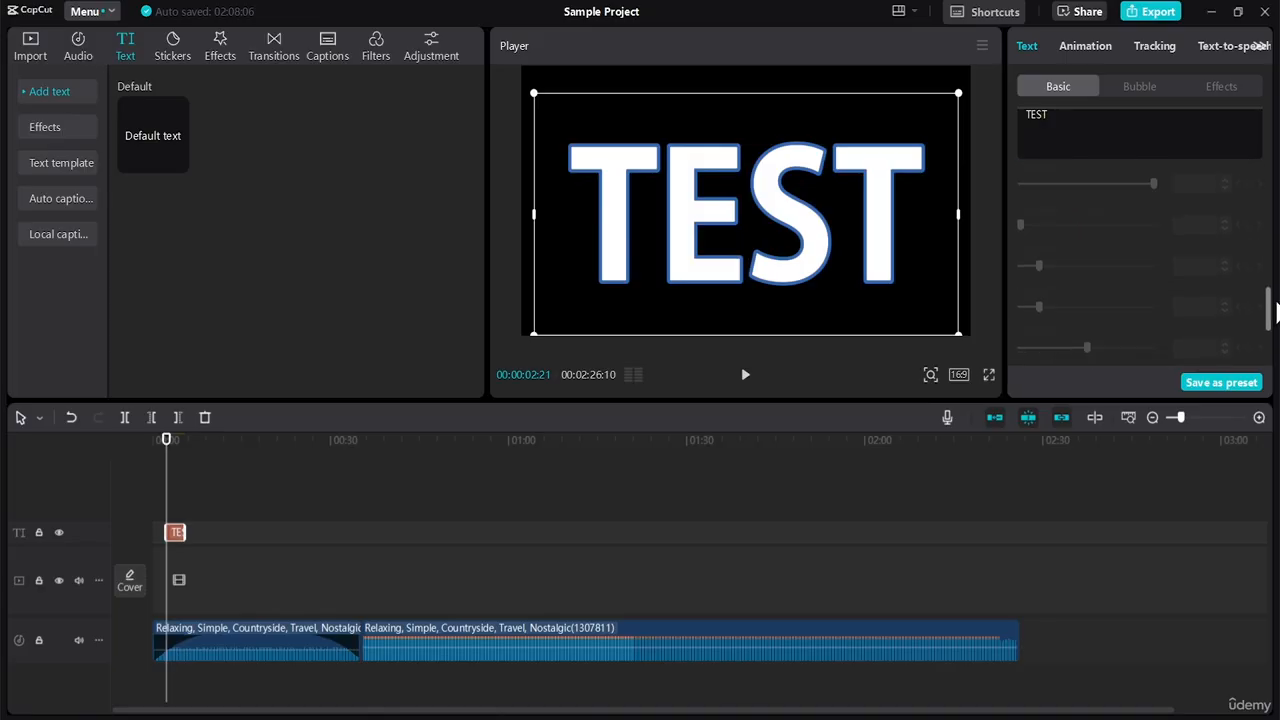
pyautogui.scroll(-2, 1272, 300)
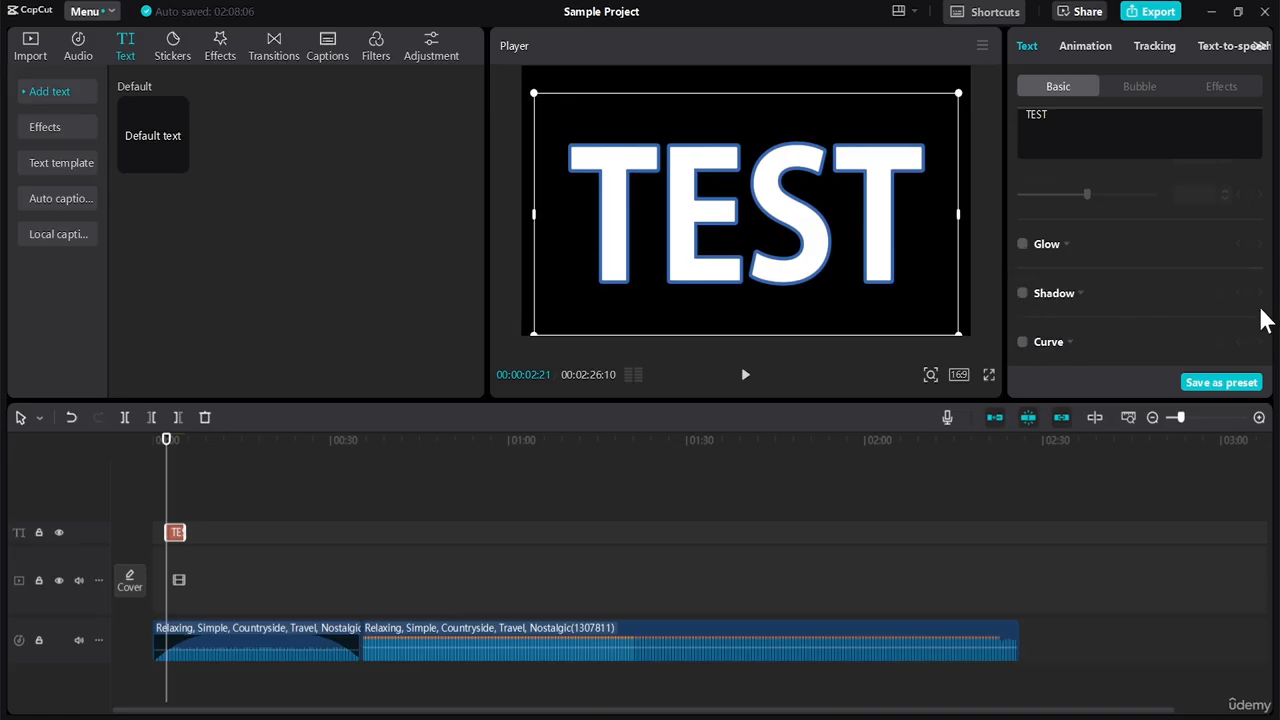
pyautogui.moveTo(1270, 345); pyautogui.dragTo(1266, 129)
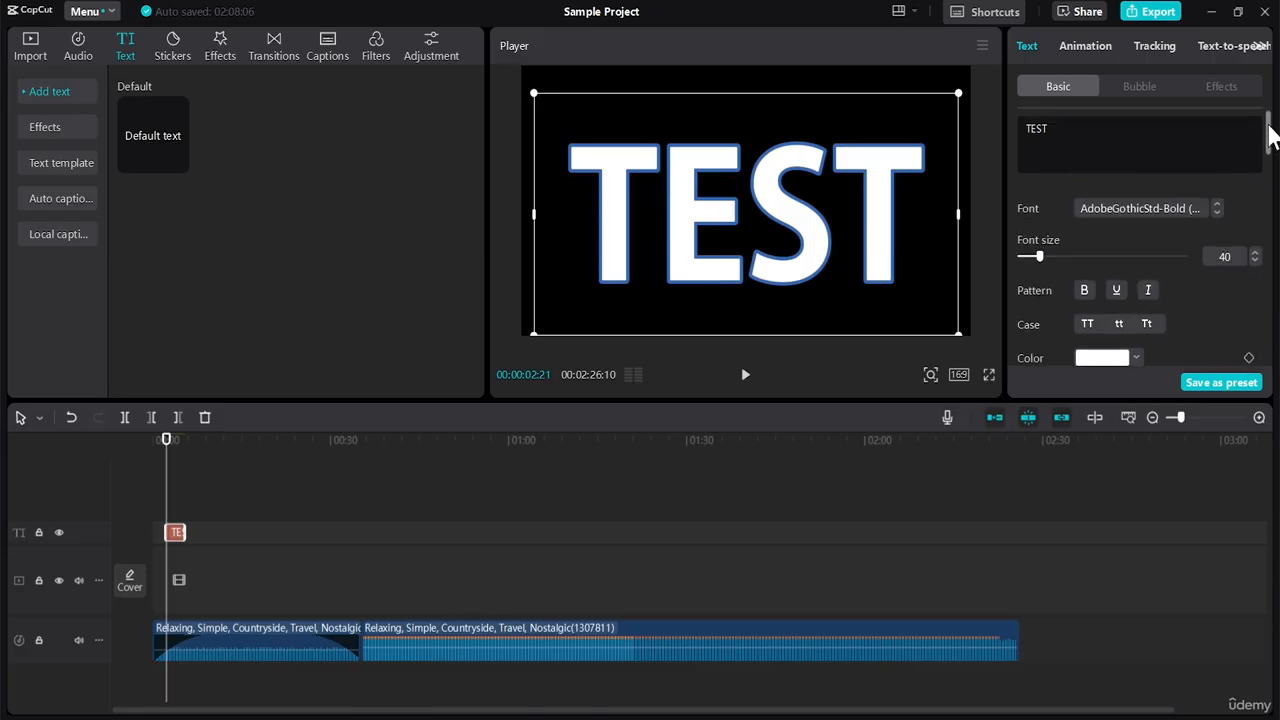
# Try the Typewriter, Type 2, chromatic type and Fade In entrance animations on the TEST text, and apply Pop Up
pyautogui.click(1090, 50)
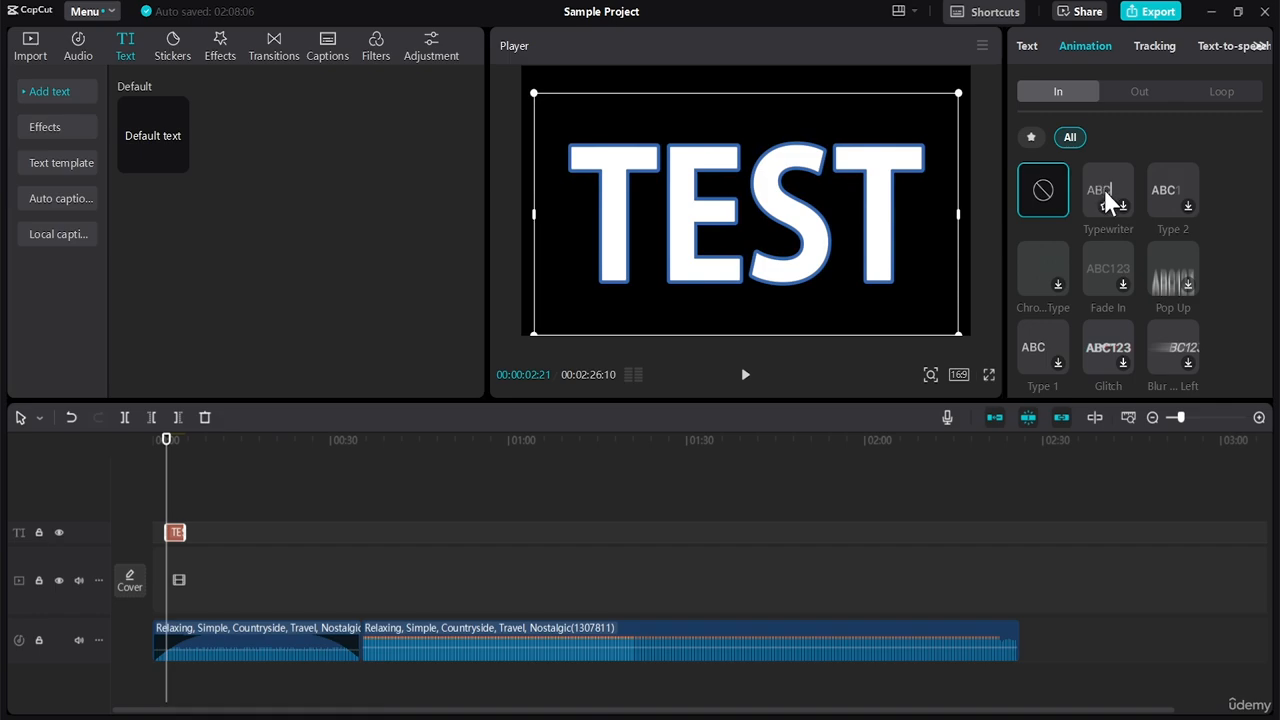
pyautogui.click(1110, 192)
pyautogui.click(1122, 200)
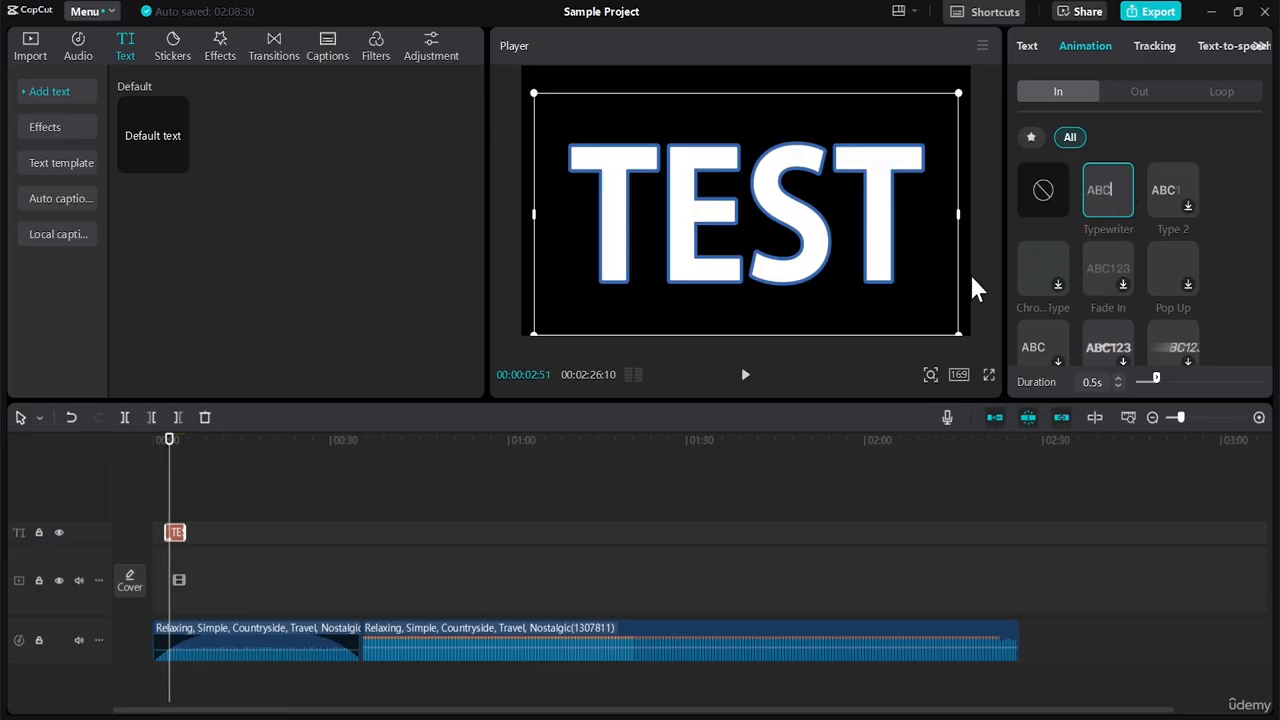
pyautogui.click(1191, 200)
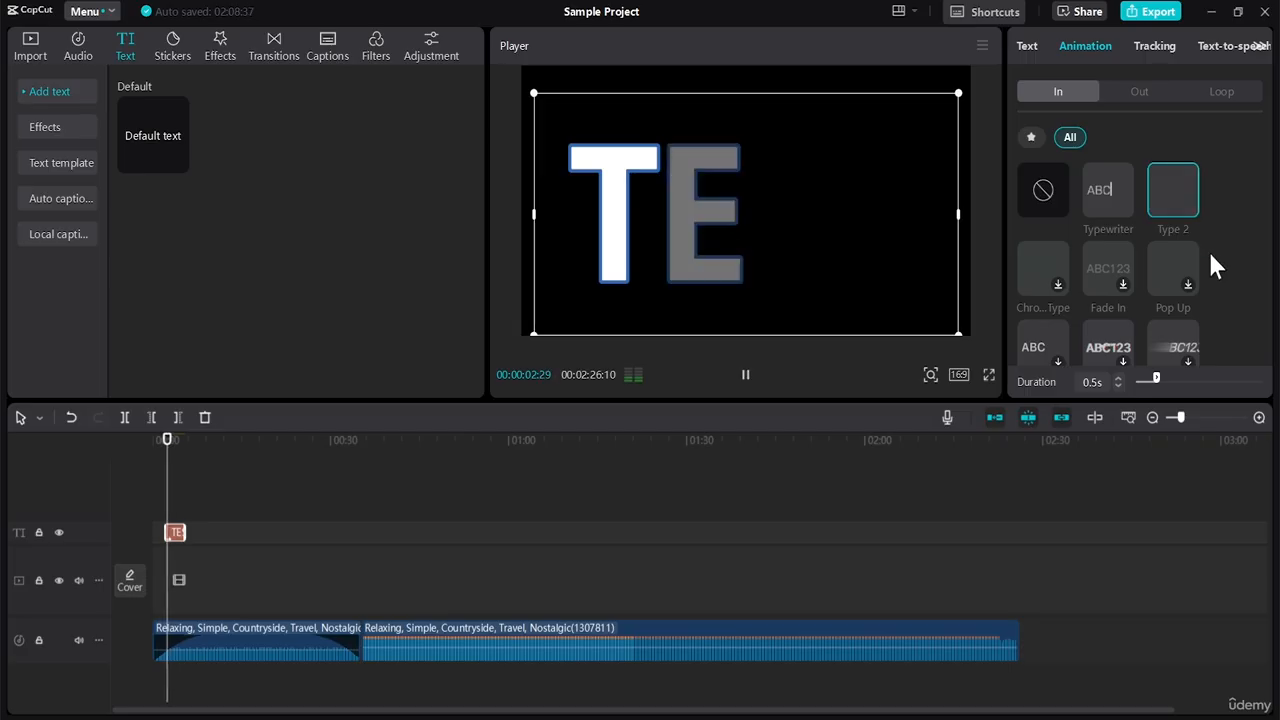
pyautogui.click(1034, 267)
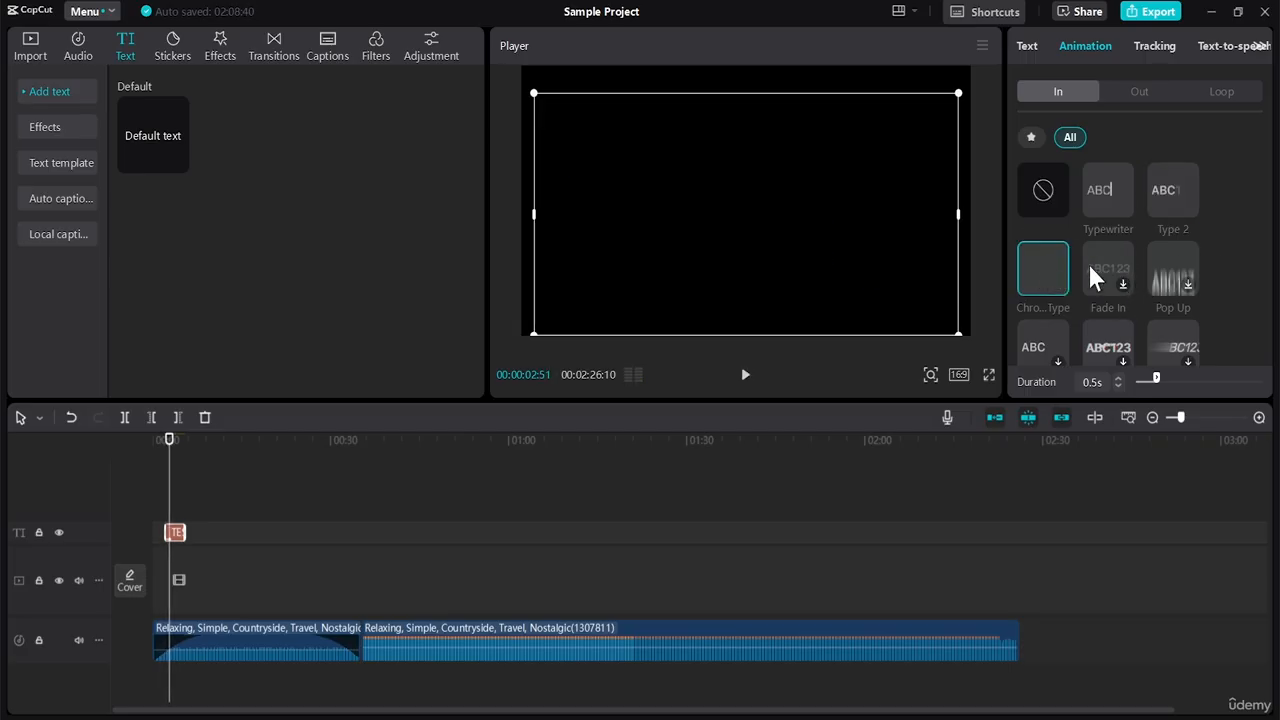
pyautogui.click(1098, 263)
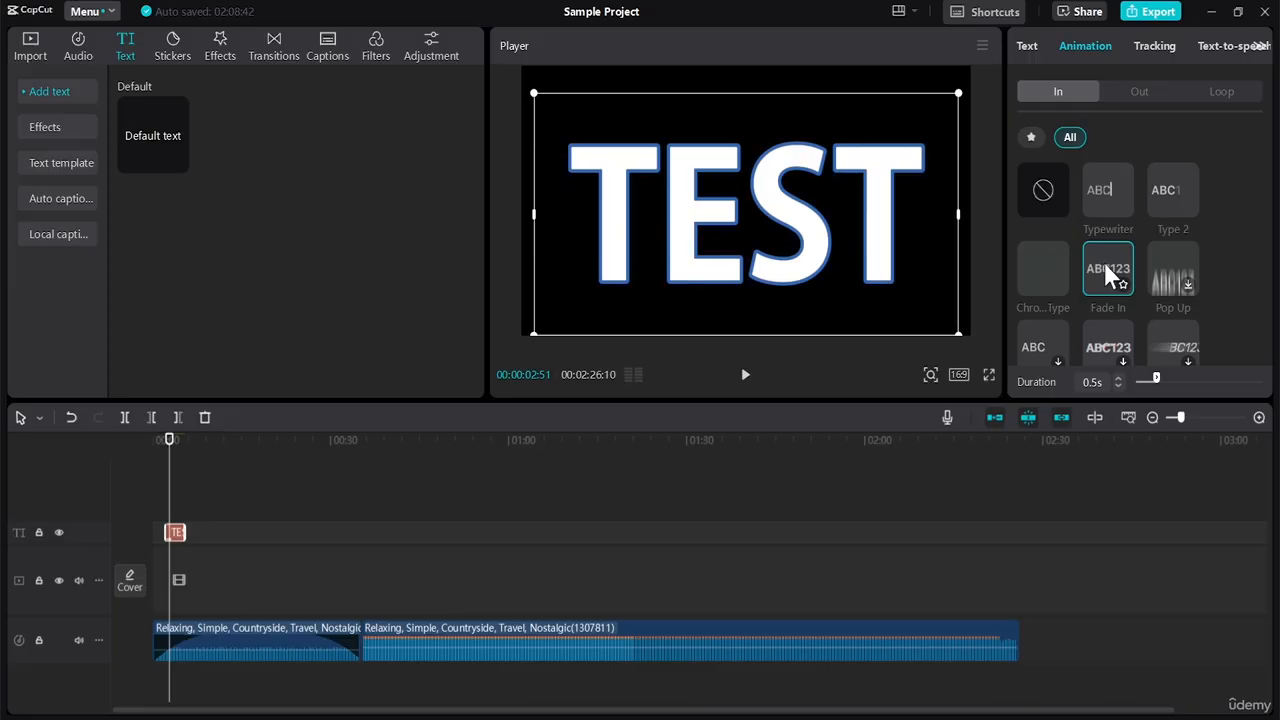
pyautogui.click(1176, 268)
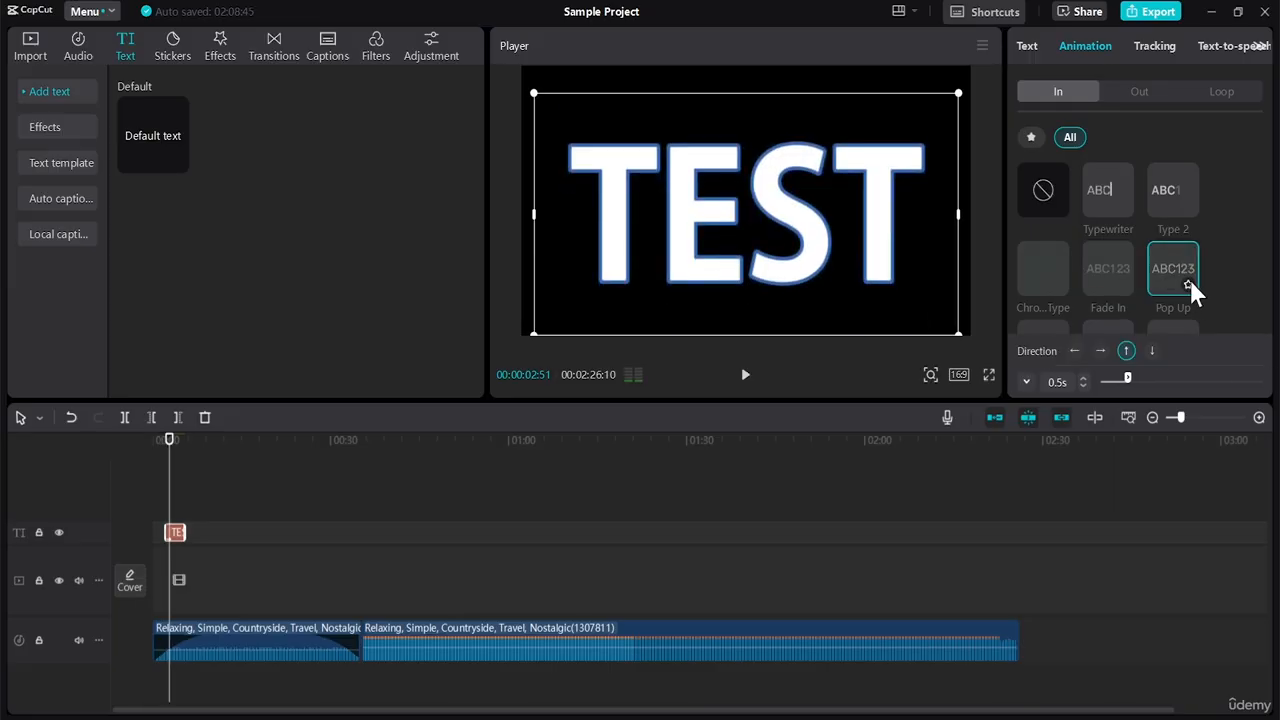
pyautogui.click(1176, 263)
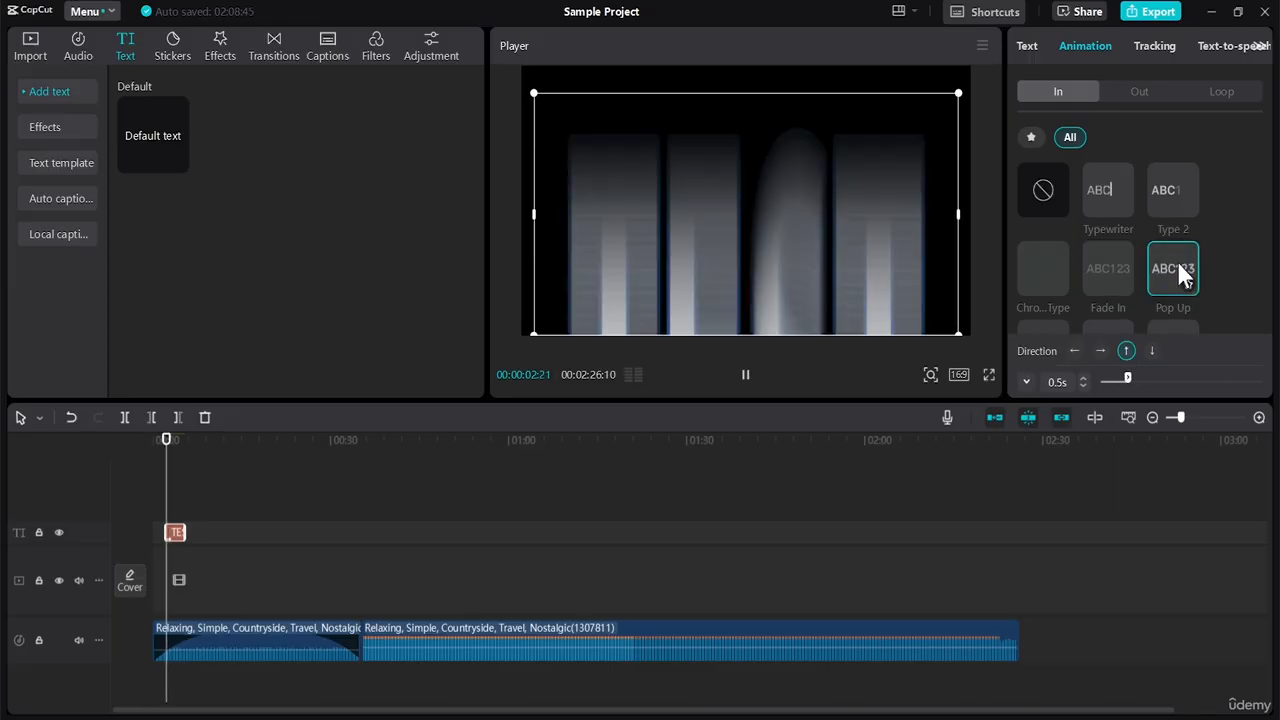
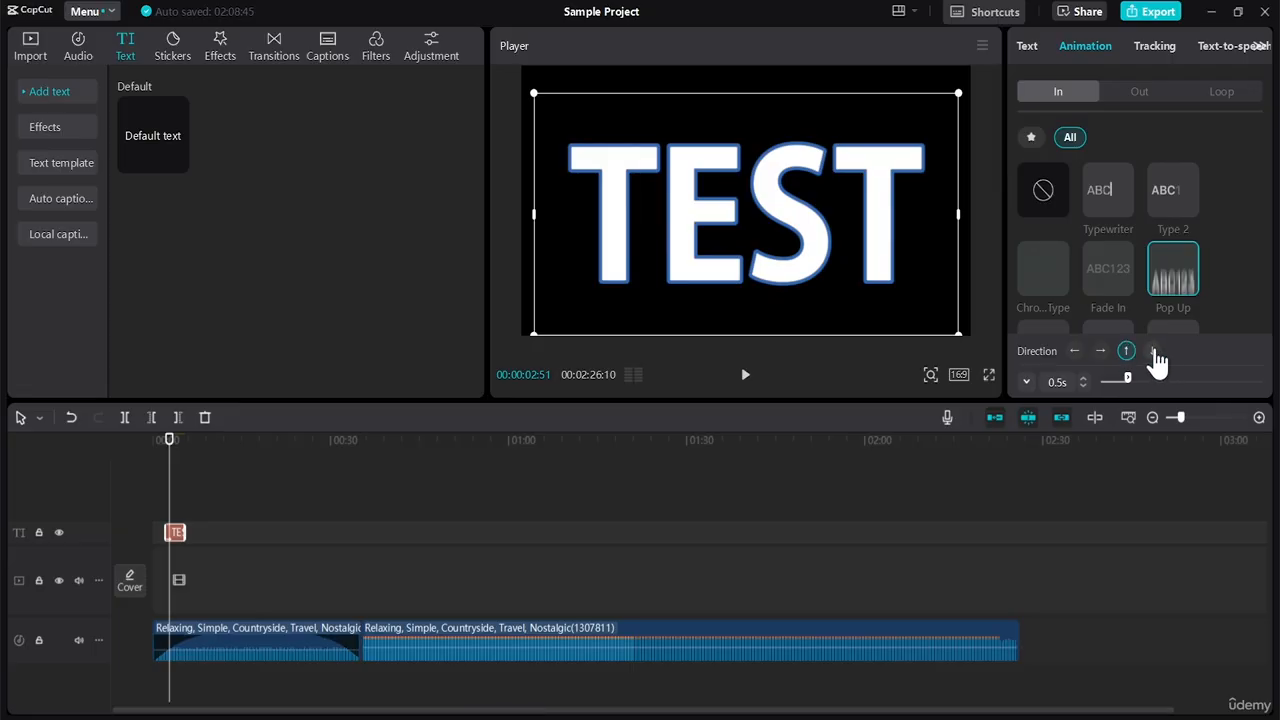
# Set the Pop Up animation's direction to downward and its duration to 1.0 s
pyautogui.click(1153, 351)
pyautogui.moveTo(1133, 369); pyautogui.dragTo(1156, 376)
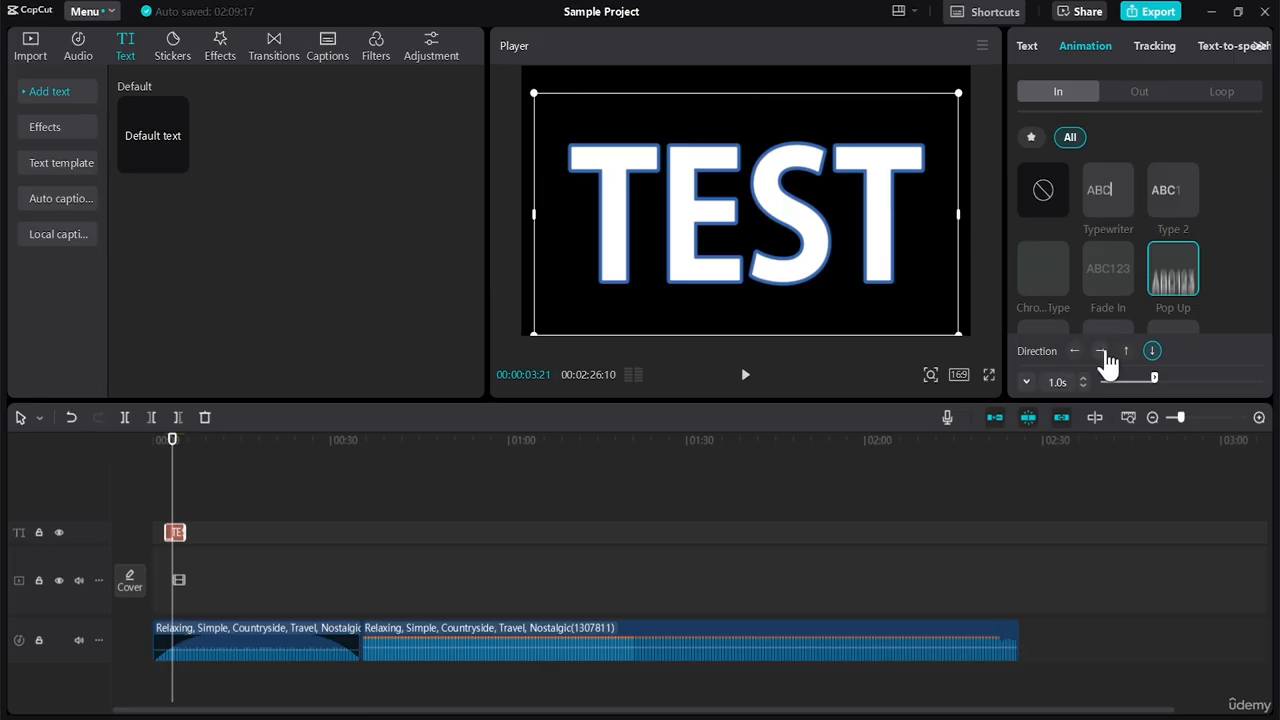
pyautogui.click(1027, 382)
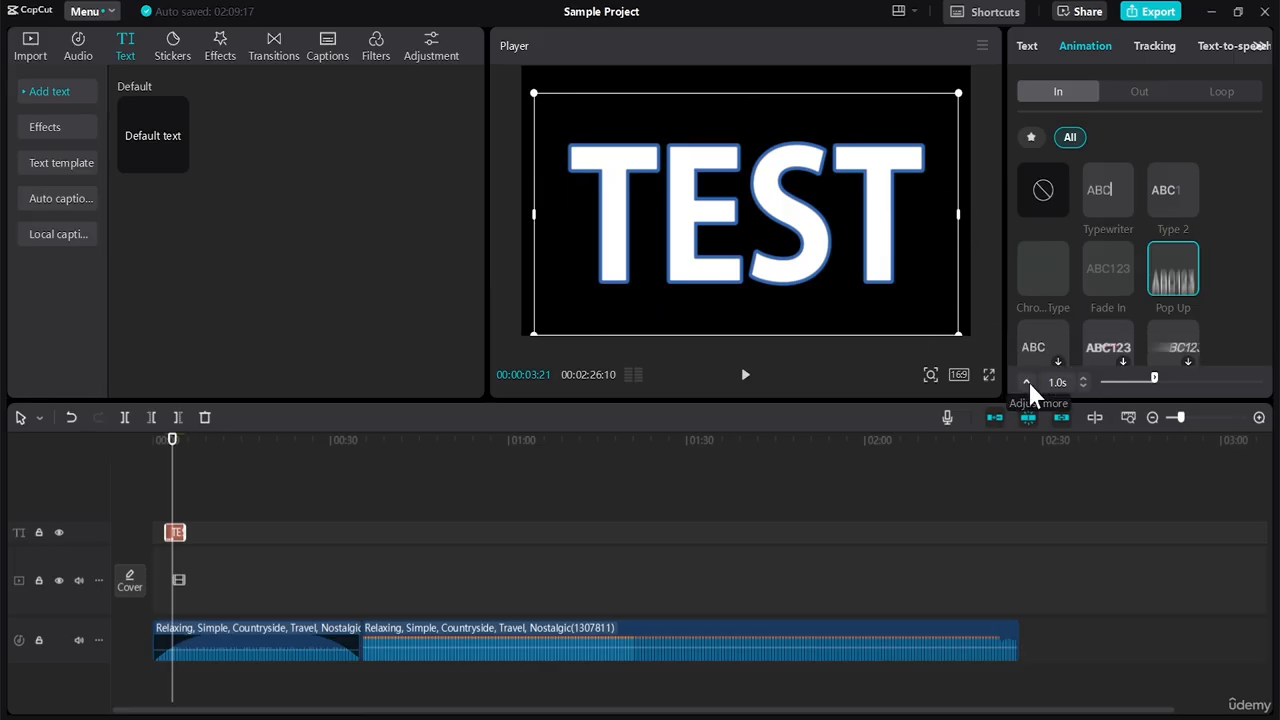
pyautogui.click(1027, 382)
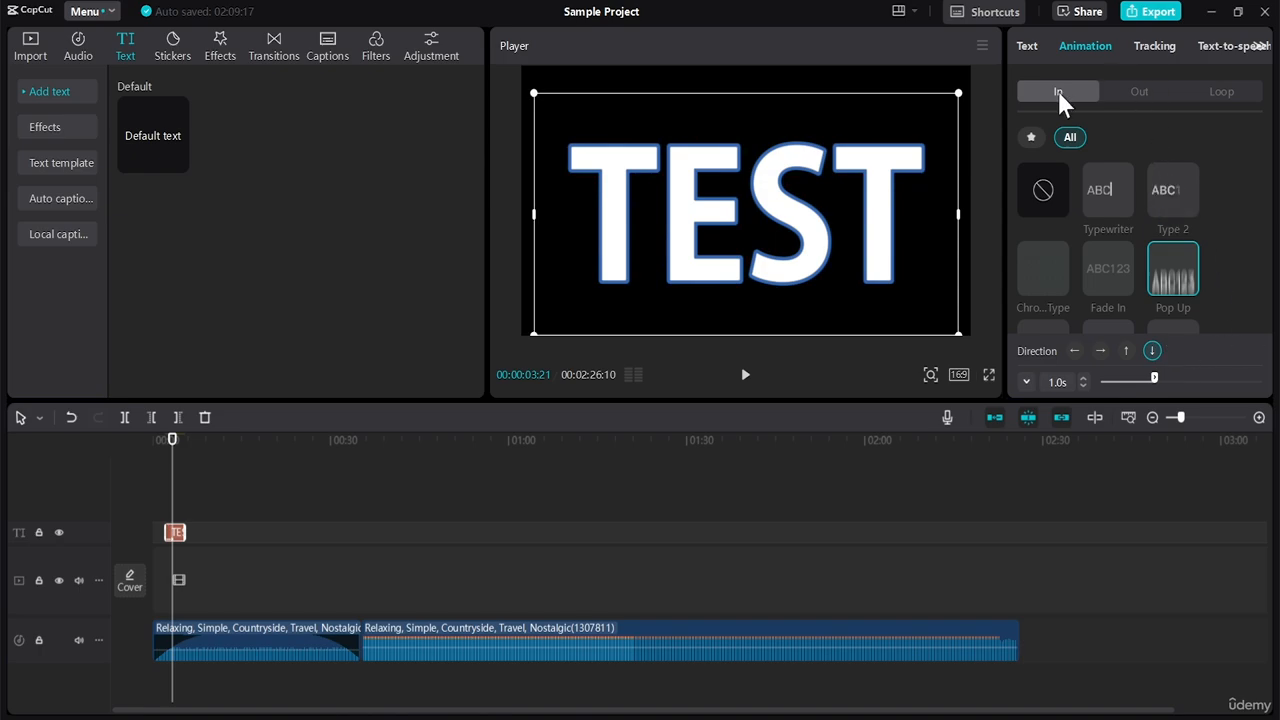
# Apply the leftward blur exit animation to the TEST text and adjust its duration
pyautogui.click(1140, 92)
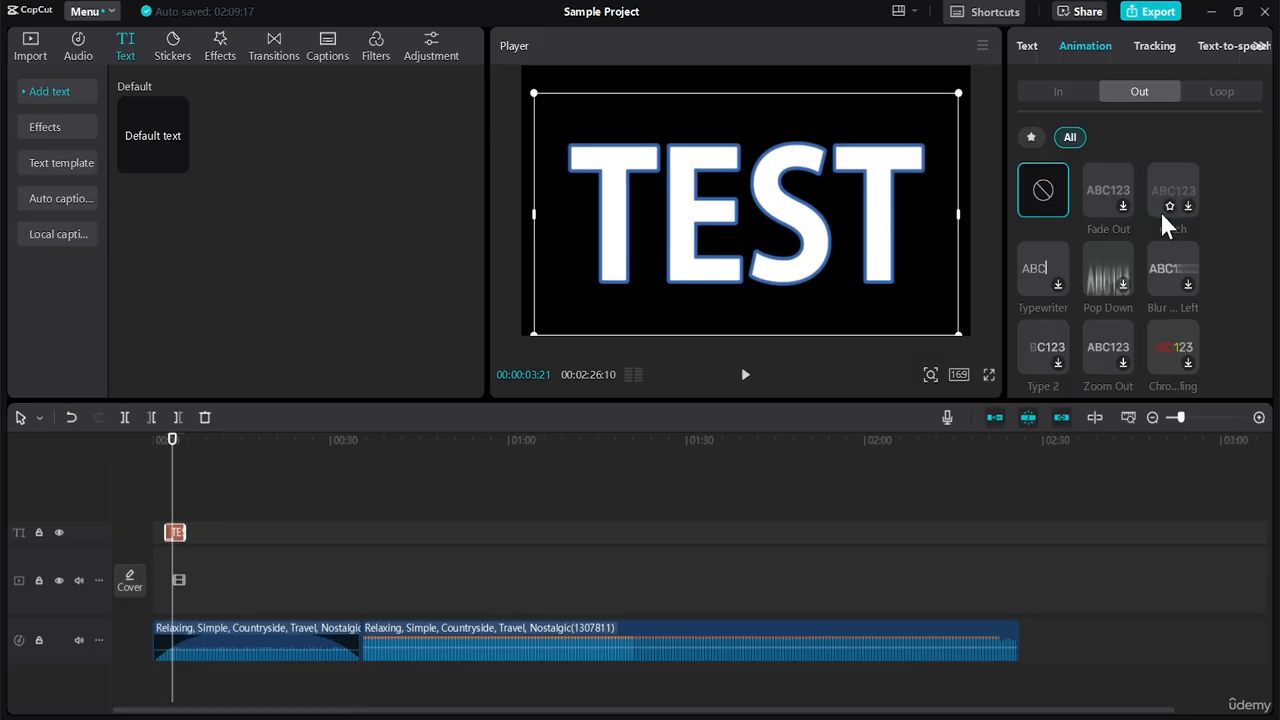
pyautogui.click(1165, 268)
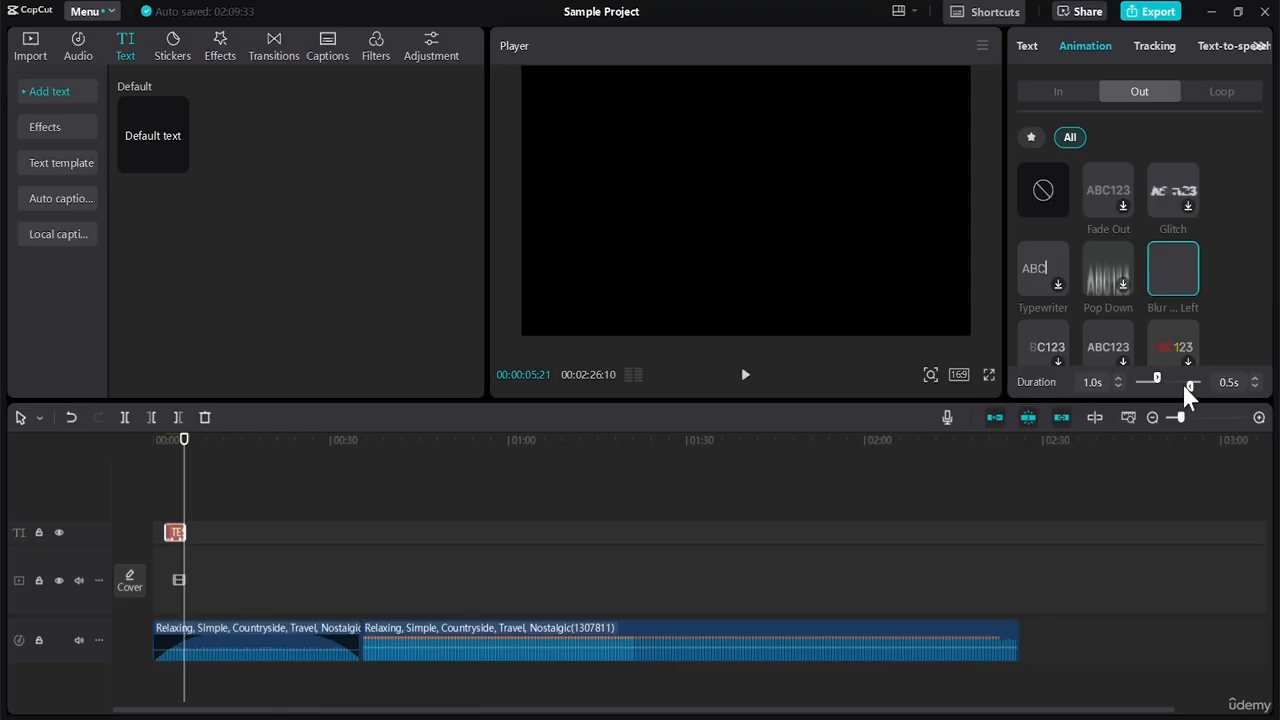
pyautogui.moveTo(1186, 385); pyautogui.dragTo(1183, 395)
# Try motion tracking on the TEST text, and set tracking back to None
pyautogui.click(1159, 45)
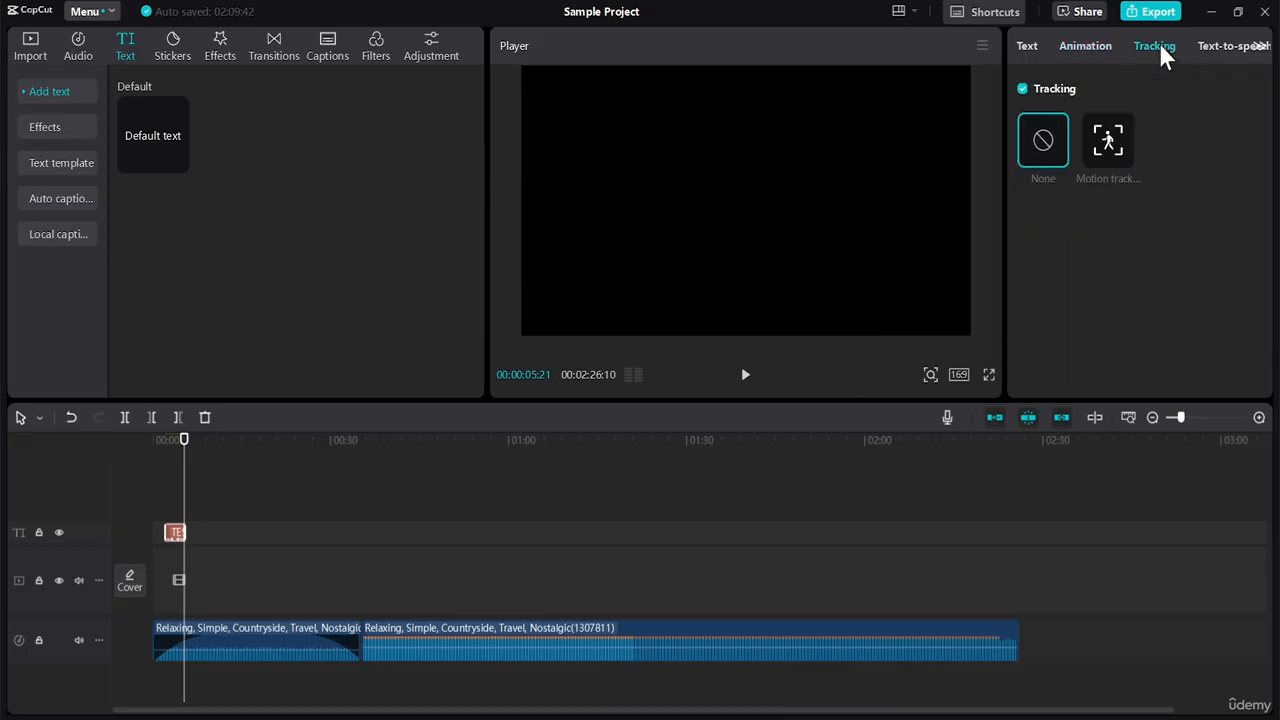
pyautogui.click(1108, 145)
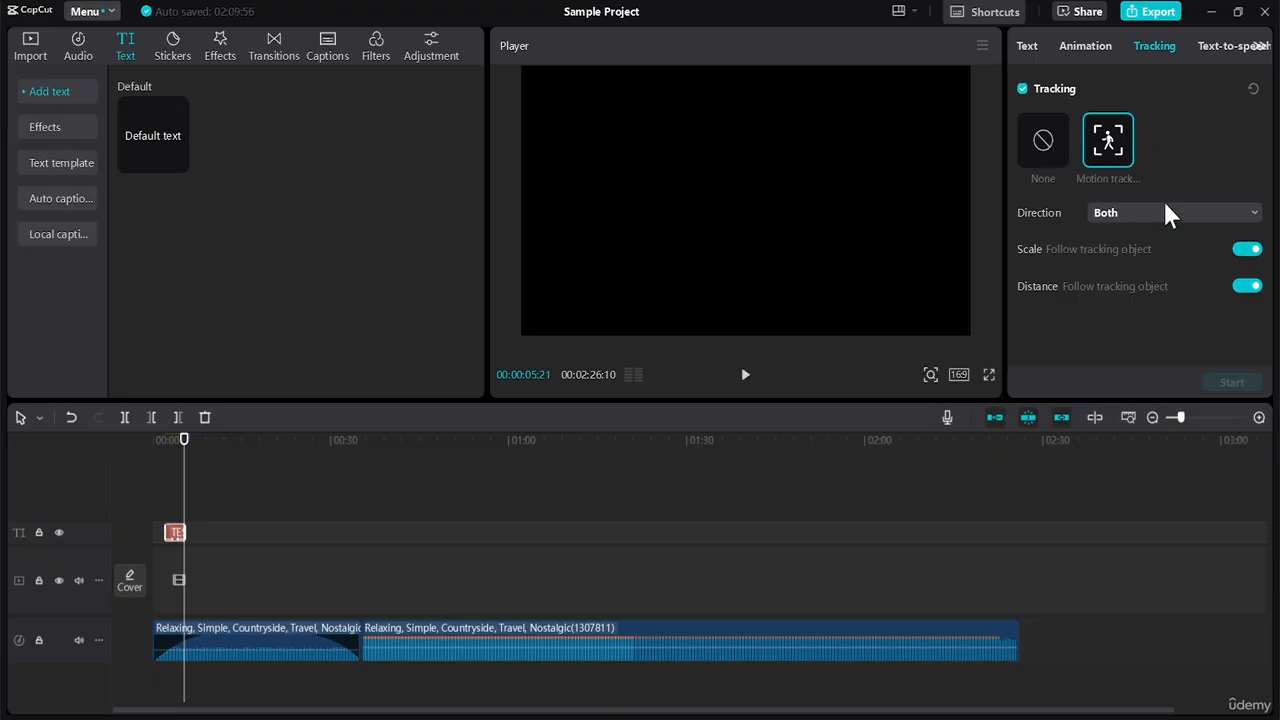
pyautogui.click(1041, 142)
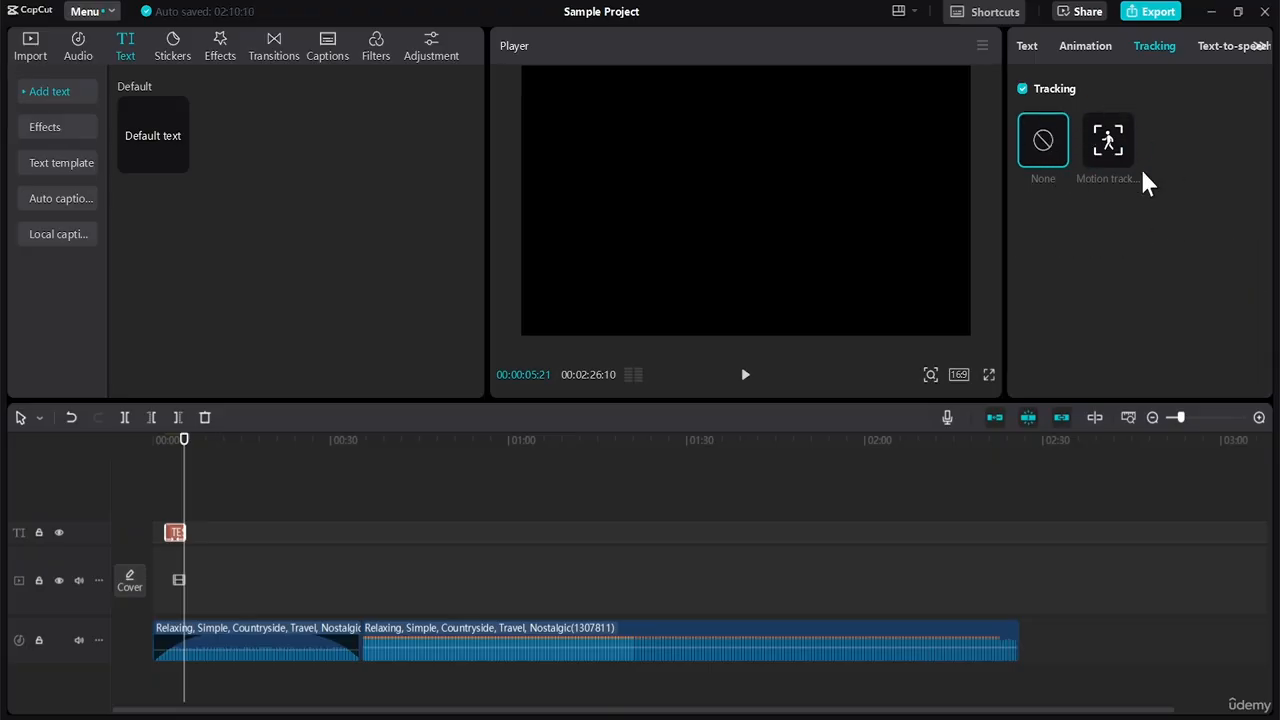
# Bring the text-to-speech options for the TEST text into reach
pyautogui.click(1254, 48)
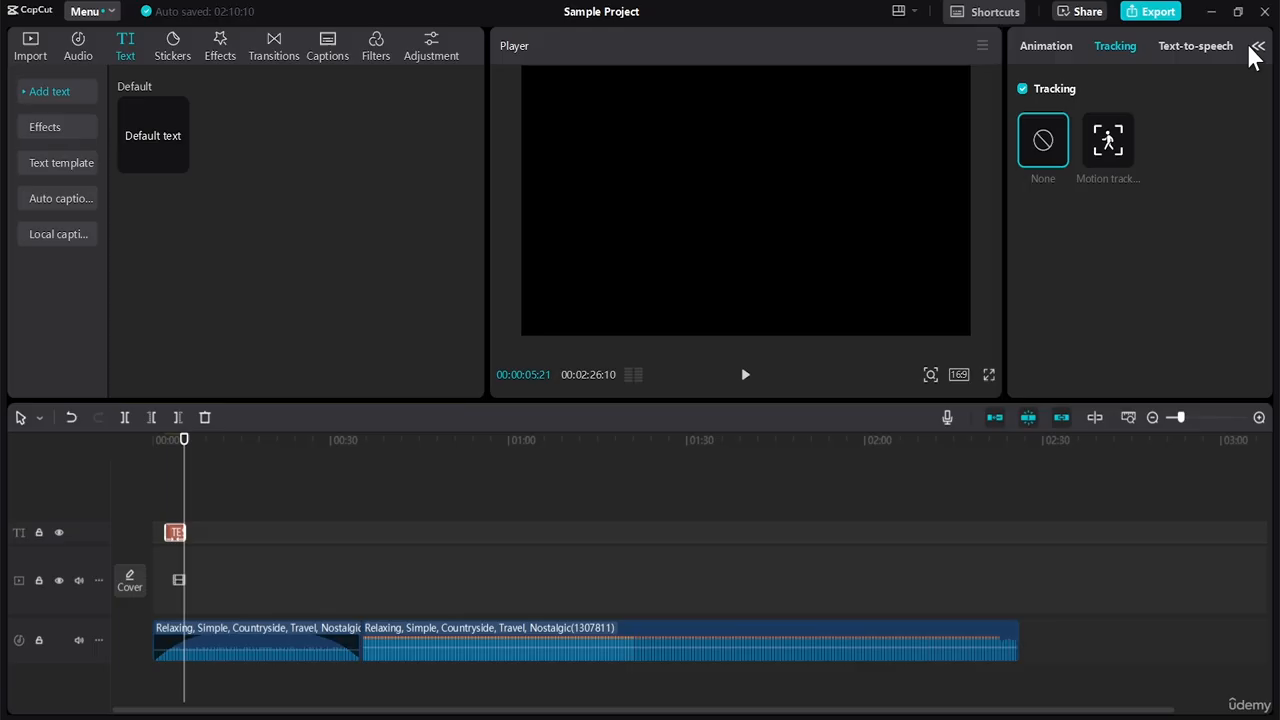
# Preview the Sara and Thomas text-to-speech voices for the title
pyautogui.click(1174, 44)
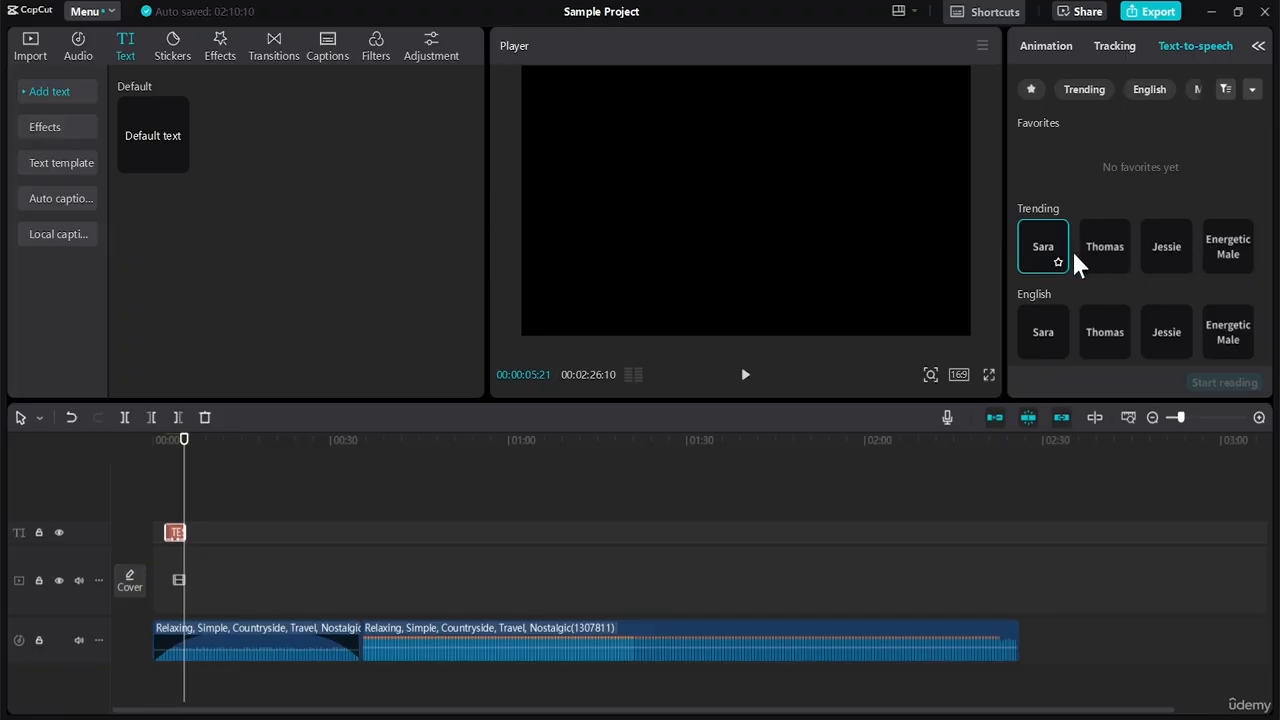
pyautogui.click(1043, 250)
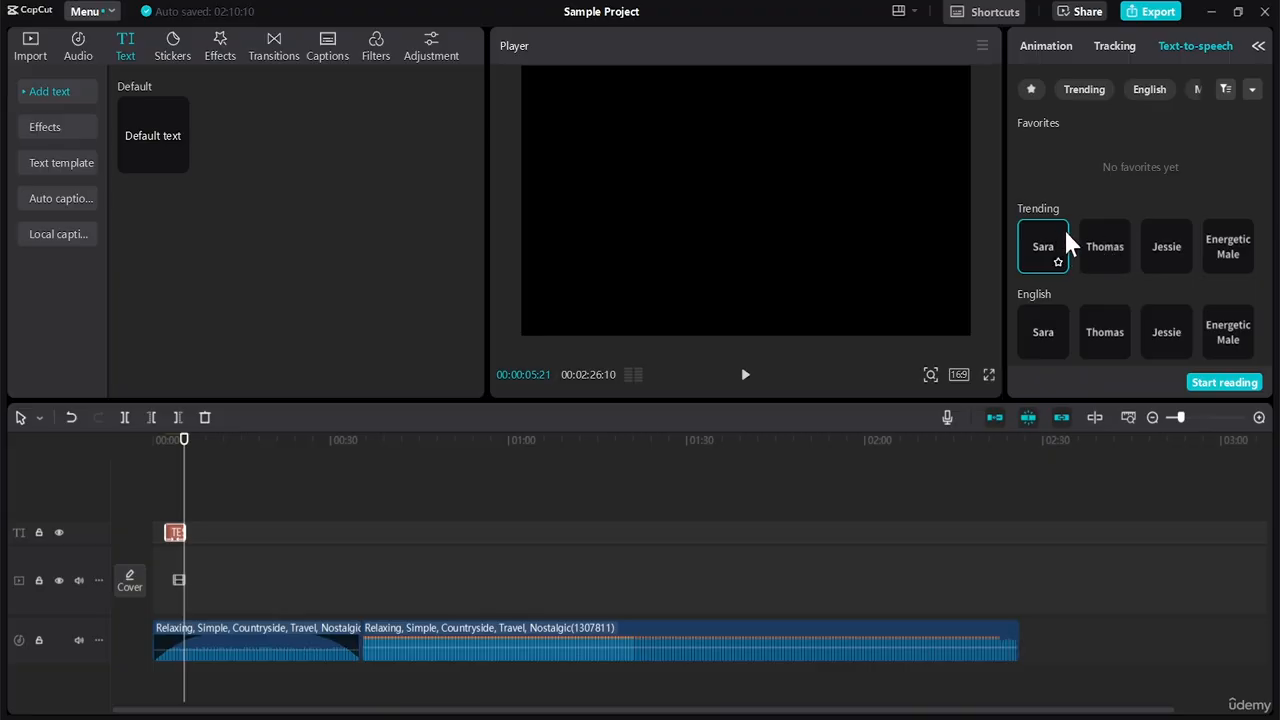
pyautogui.click(1098, 252)
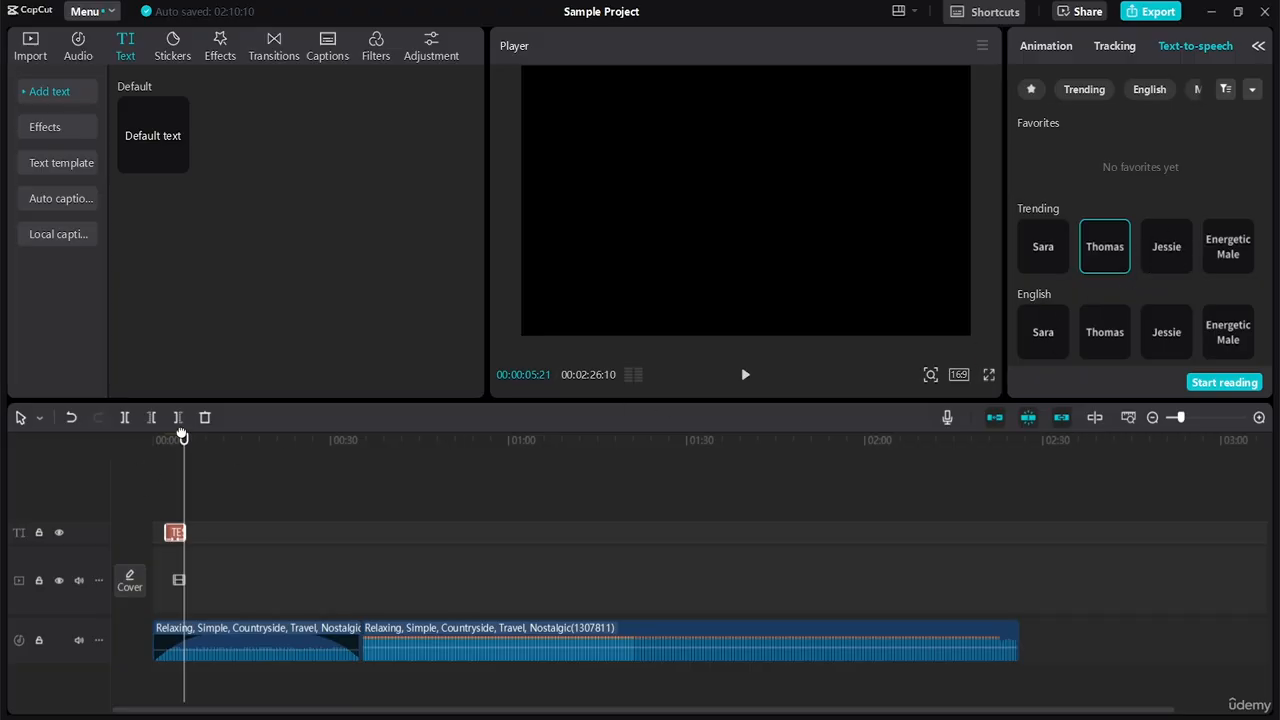
# Replace the TEST title's text with "CapCut Tutorial for Influencers"
pyautogui.moveTo(181, 435); pyautogui.dragTo(174, 441)
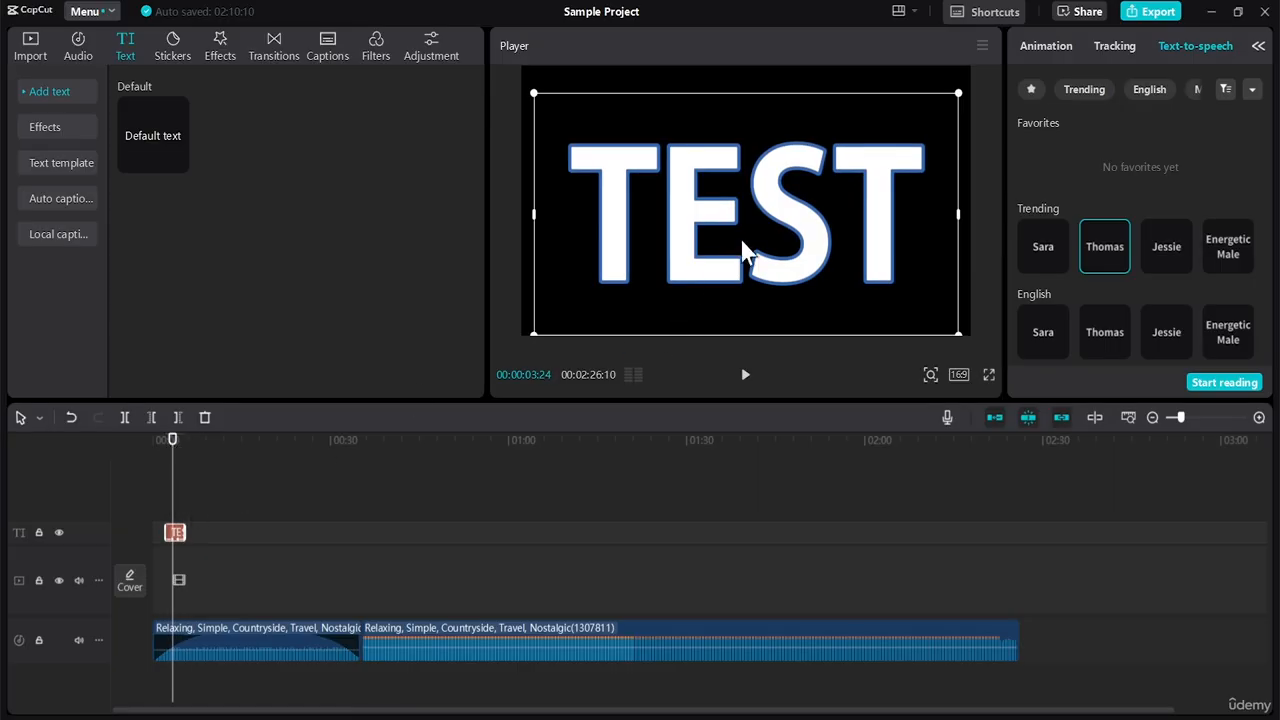
pyautogui.click(1258, 46)
pyautogui.click(1035, 48)
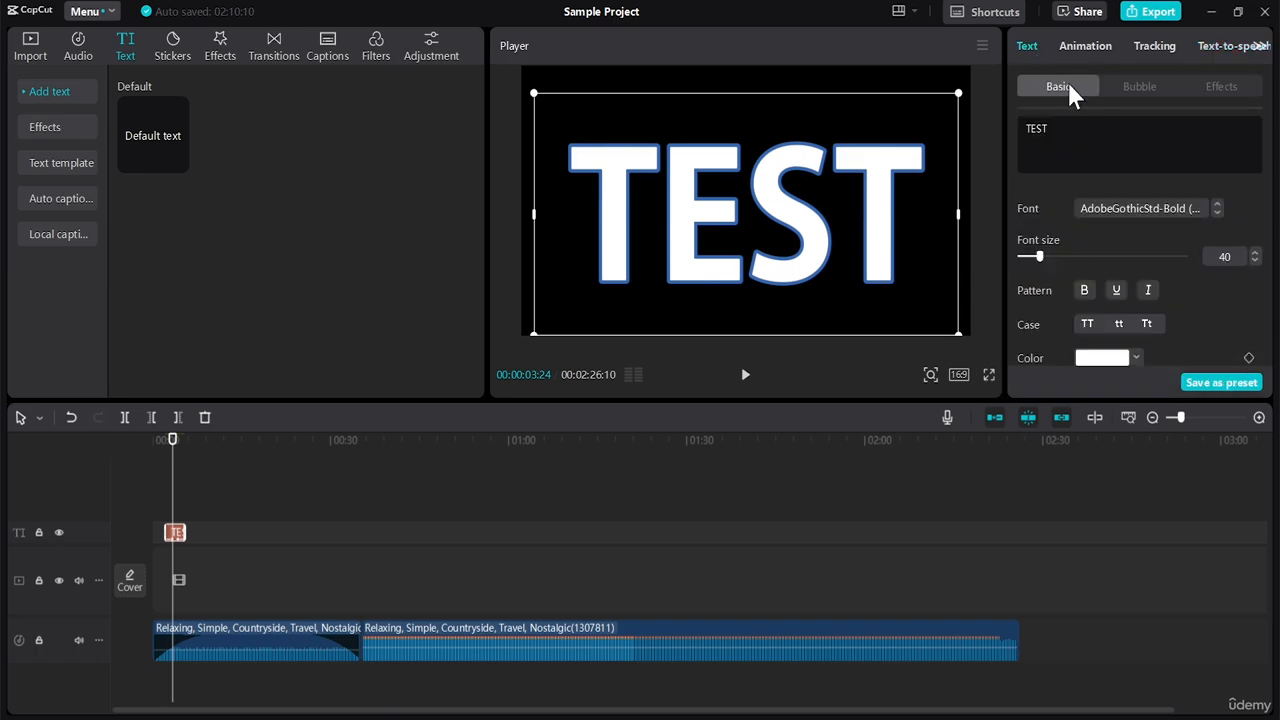
pyautogui.moveTo(1077, 132); pyautogui.dragTo(1010, 128)
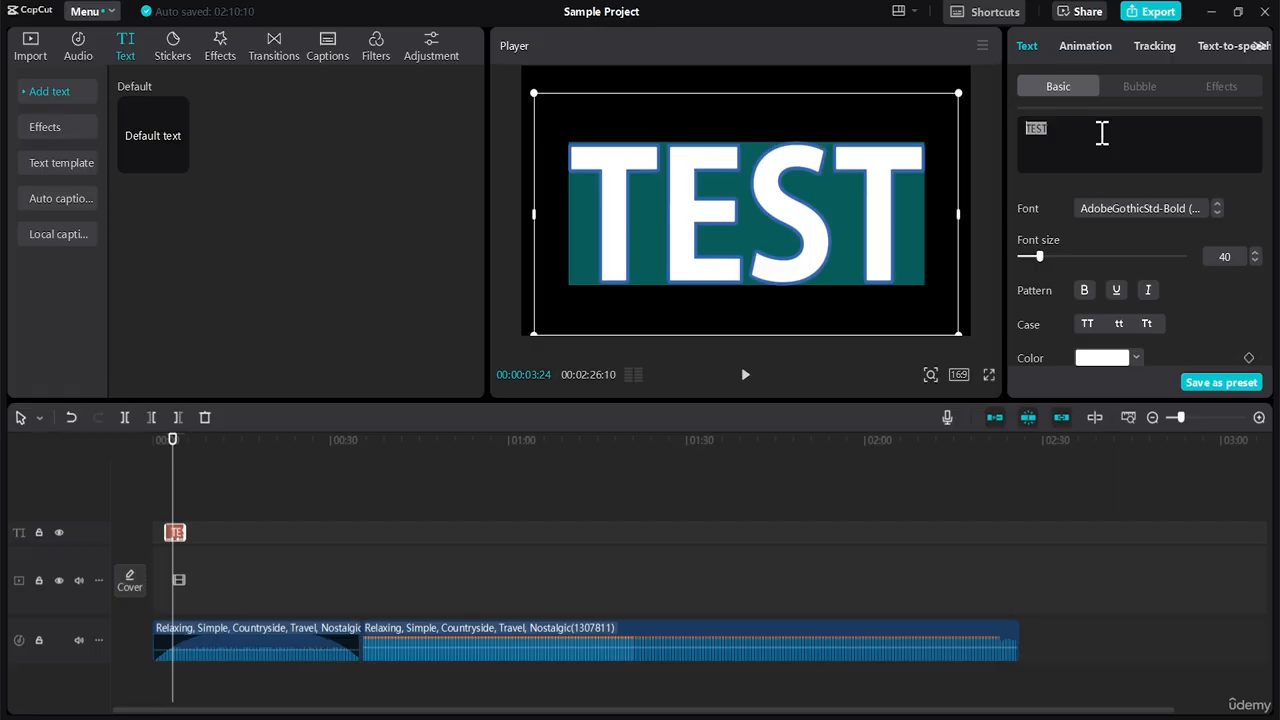
pyautogui.press('BackSpace')
pyautogui.write('Cap')
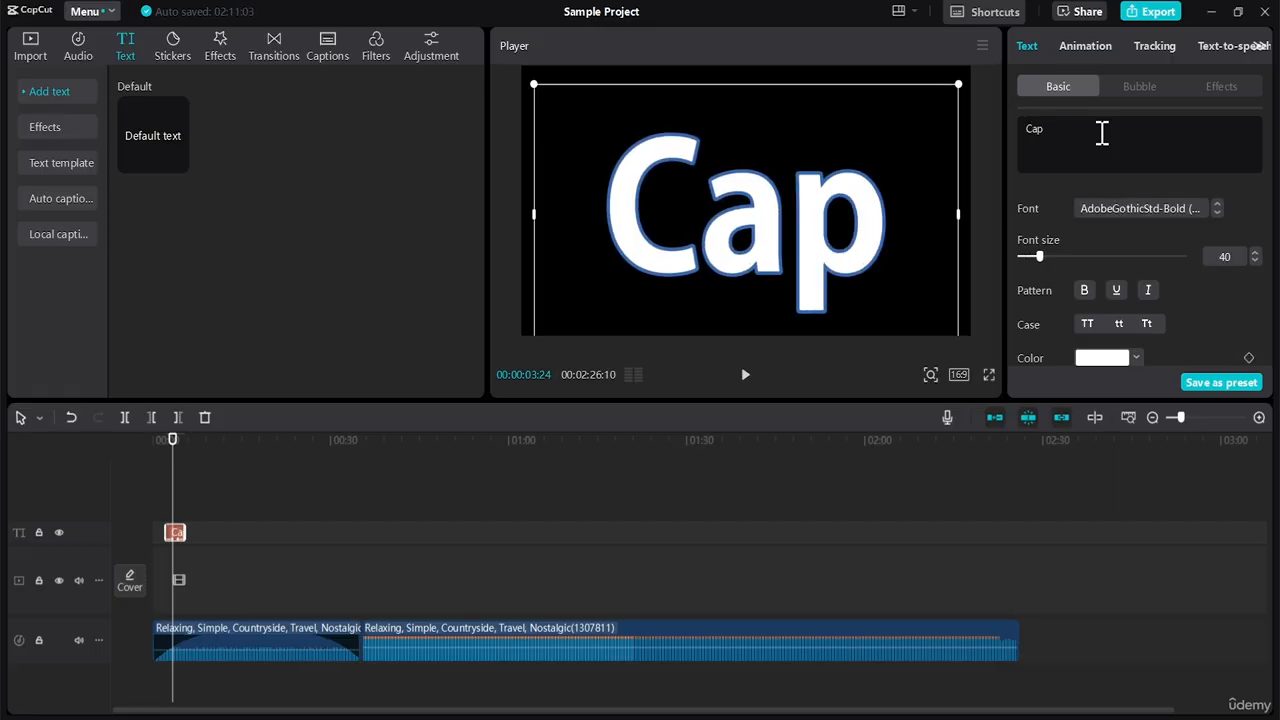
pyautogui.write('Cut')
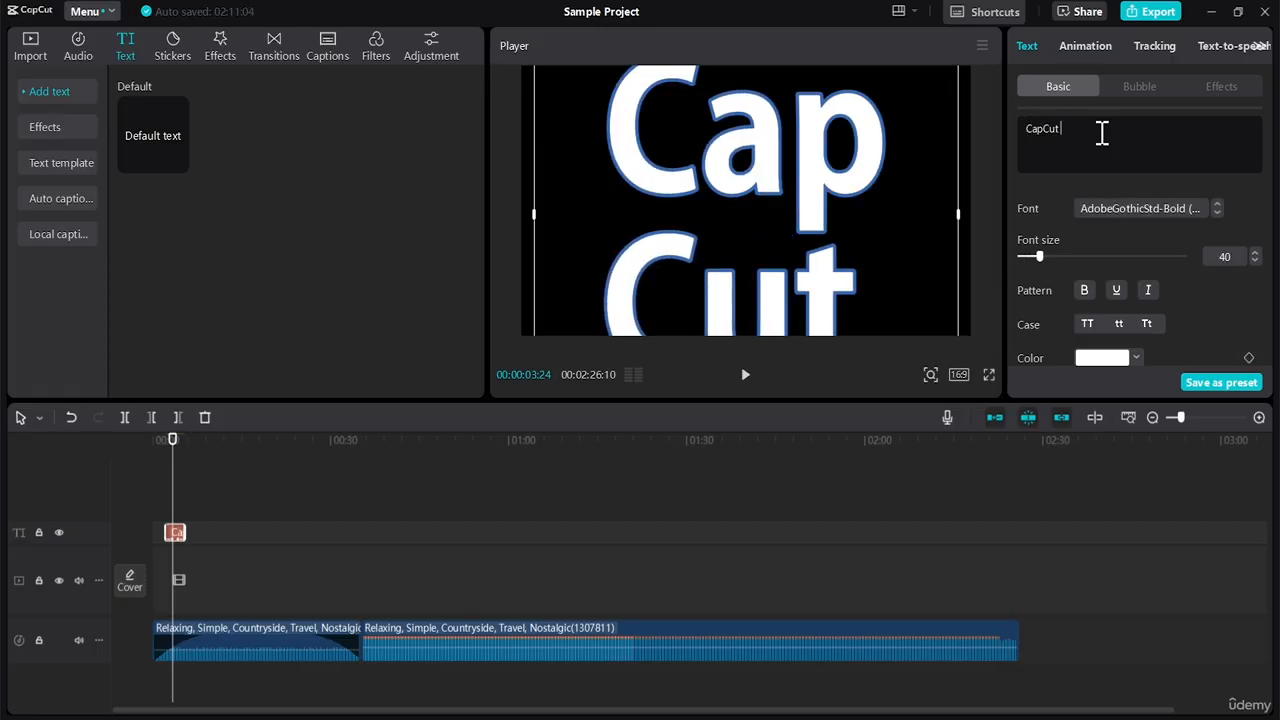
pyautogui.write(' tu')
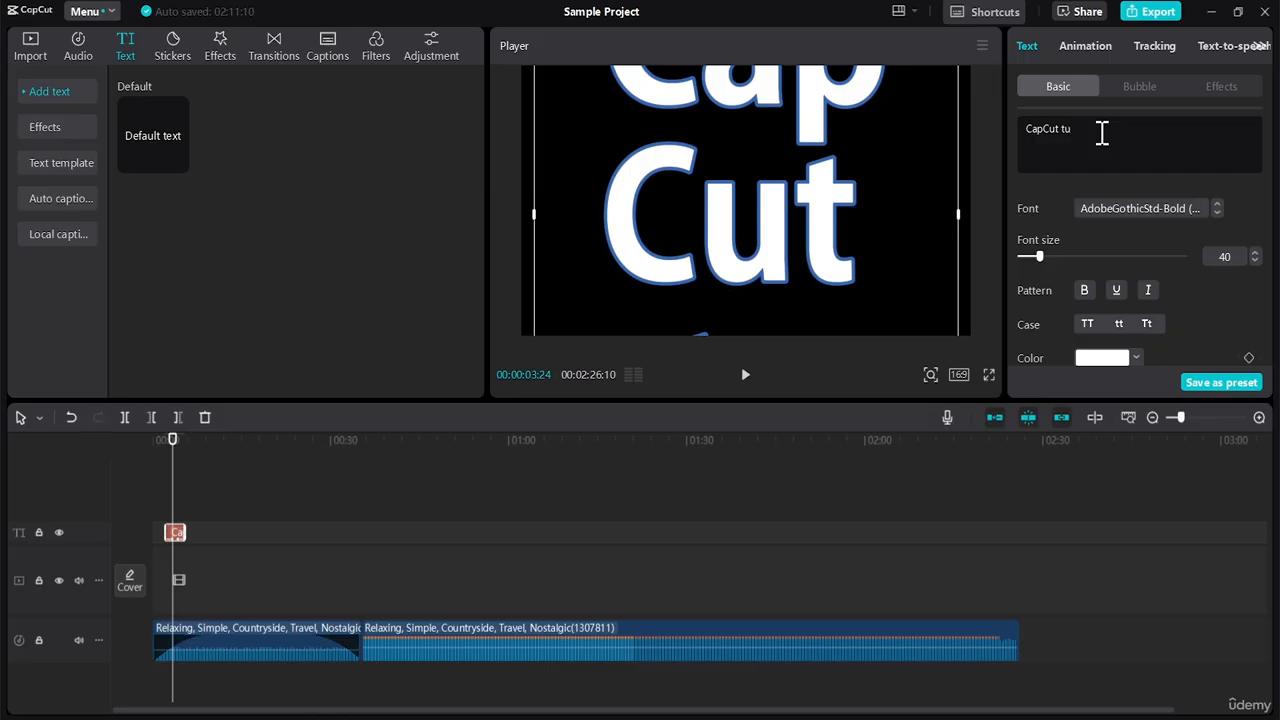
pyautogui.press('BackSpace')
pyautogui.write('Tutorial for')
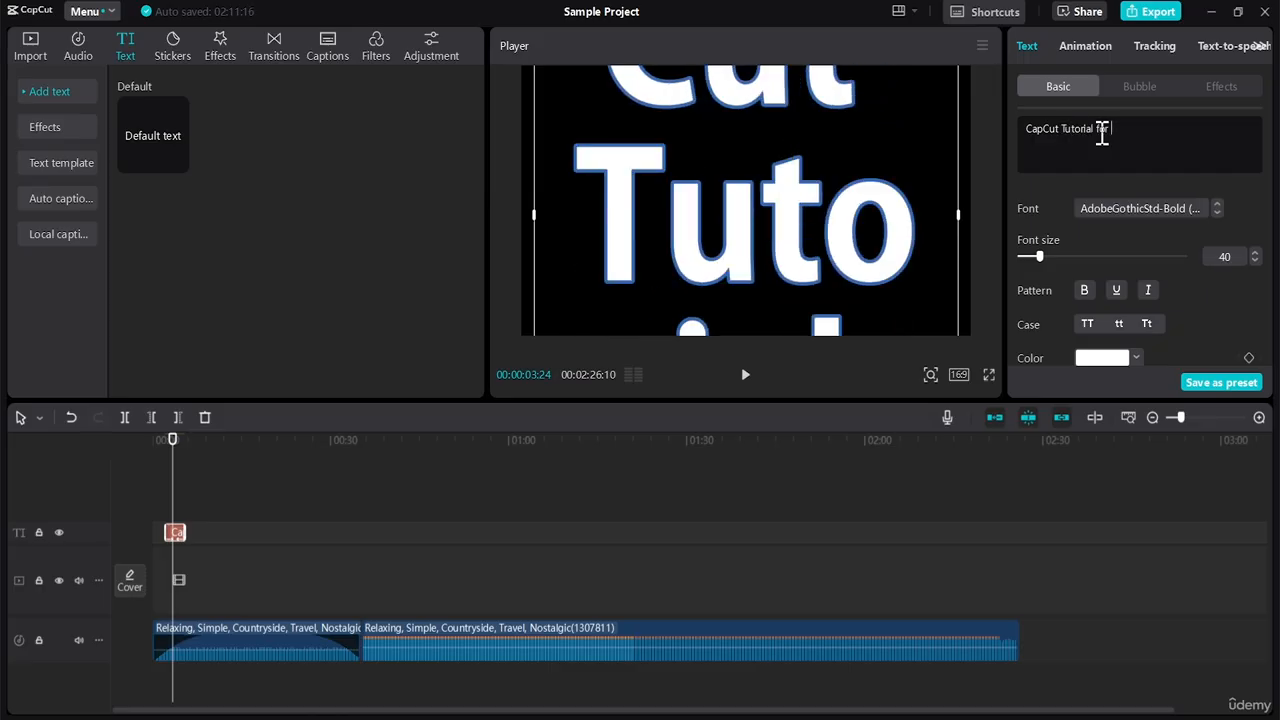
pyautogui.write(' Influencers')
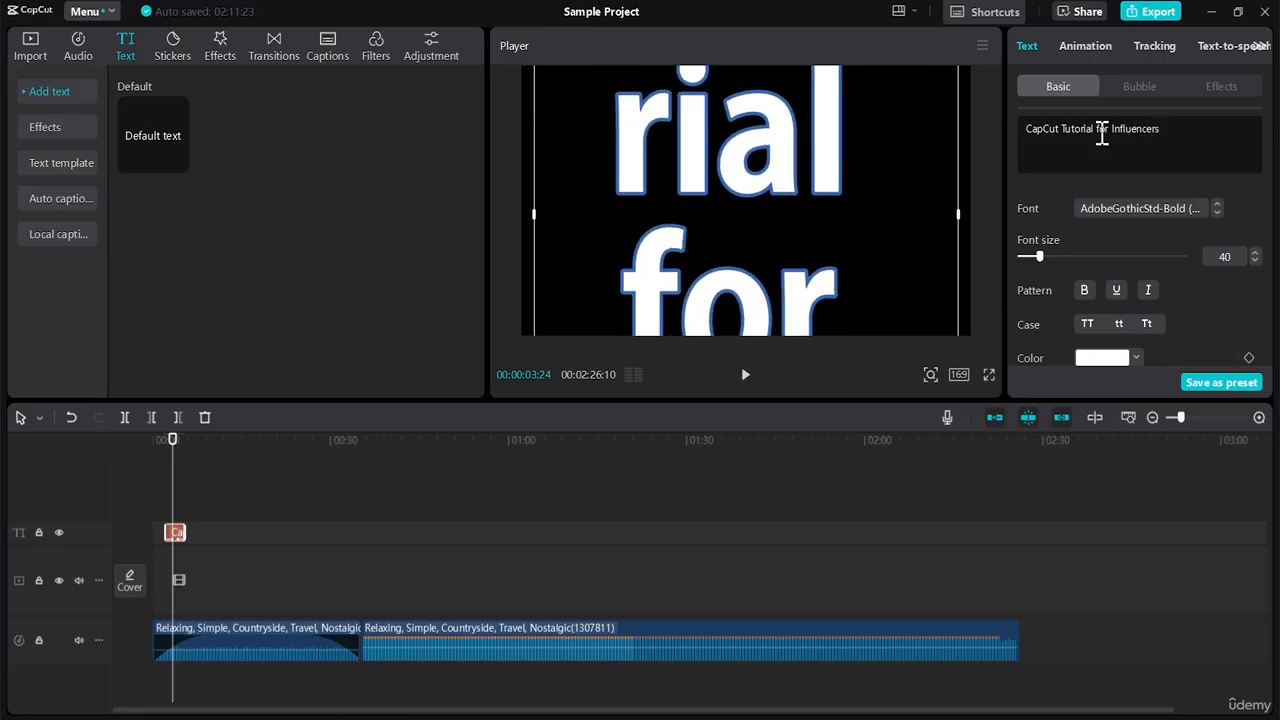
# Reduce the title's font size to 12
pyautogui.click(1255, 261)
pyautogui.click(1255, 261)
pyautogui.click(1255, 261)
pyautogui.click(1255, 261)
pyautogui.click(1255, 261)
pyautogui.click(1255, 261)
pyautogui.click(1255, 261)
pyautogui.click(1255, 261)
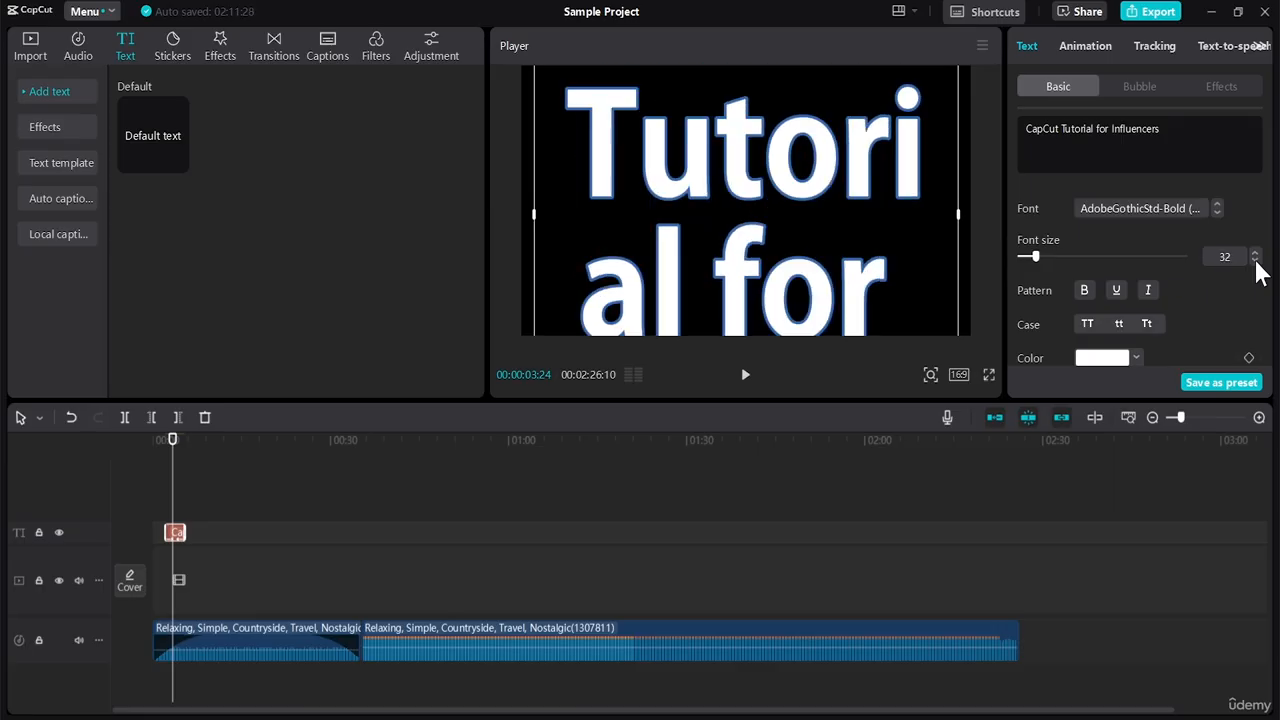
pyautogui.click(1255, 261)
pyautogui.click(1255, 261)
pyautogui.click(1255, 261)
pyautogui.click(1255, 261)
pyautogui.click(1255, 261)
pyautogui.click(1255, 261)
pyautogui.click(1255, 261)
pyautogui.click(1255, 261)
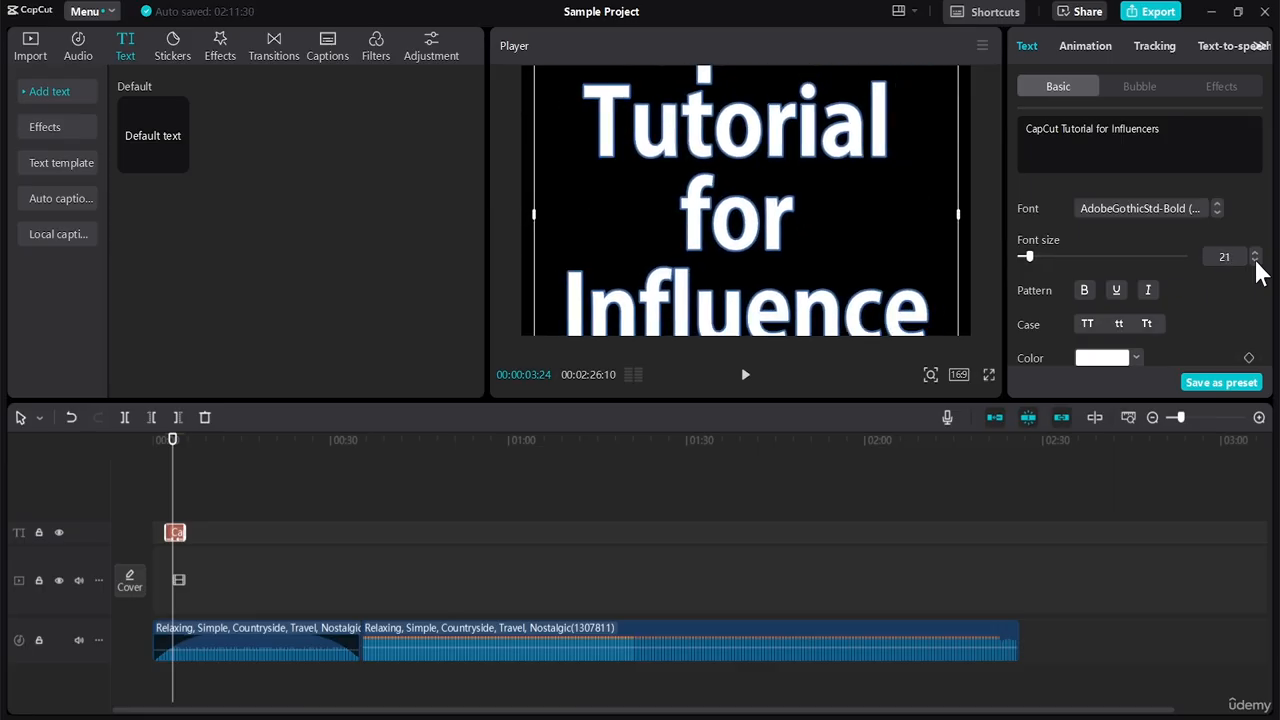
pyautogui.click(1255, 261)
pyautogui.click(1255, 261)
pyautogui.click(1255, 261)
pyautogui.click(1255, 261)
pyautogui.click(1255, 261)
pyautogui.click(1255, 261)
pyautogui.click(1255, 261)
pyautogui.click(1255, 261)
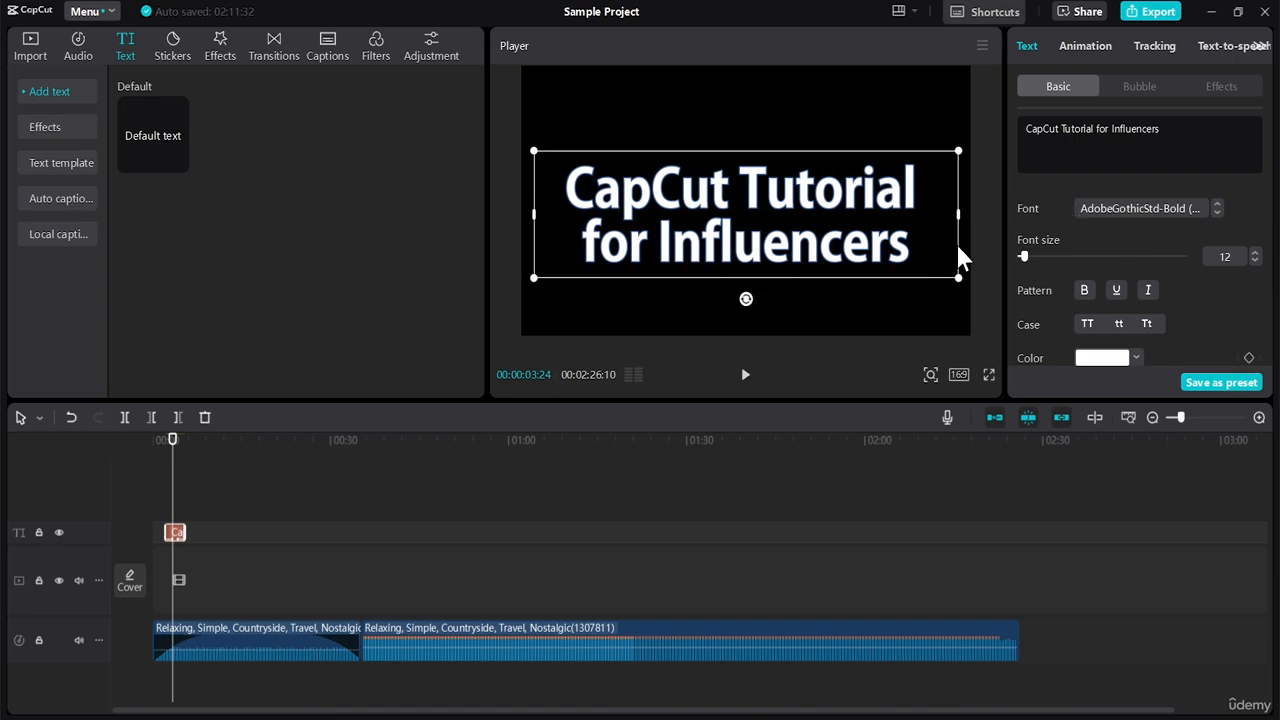
# Audition the Sara, Thomas and Jessie voices and generate speech from the title with the English Energetic Male voice
pyautogui.click(1222, 44)
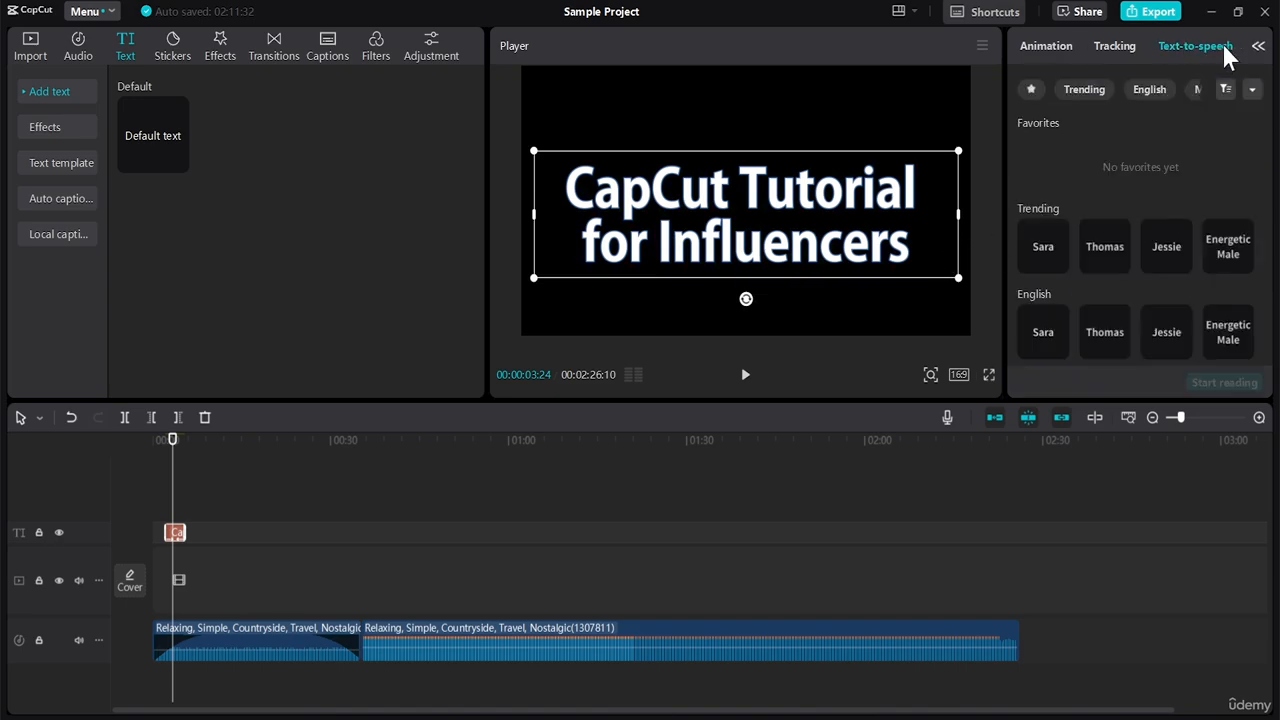
pyautogui.click(1049, 245)
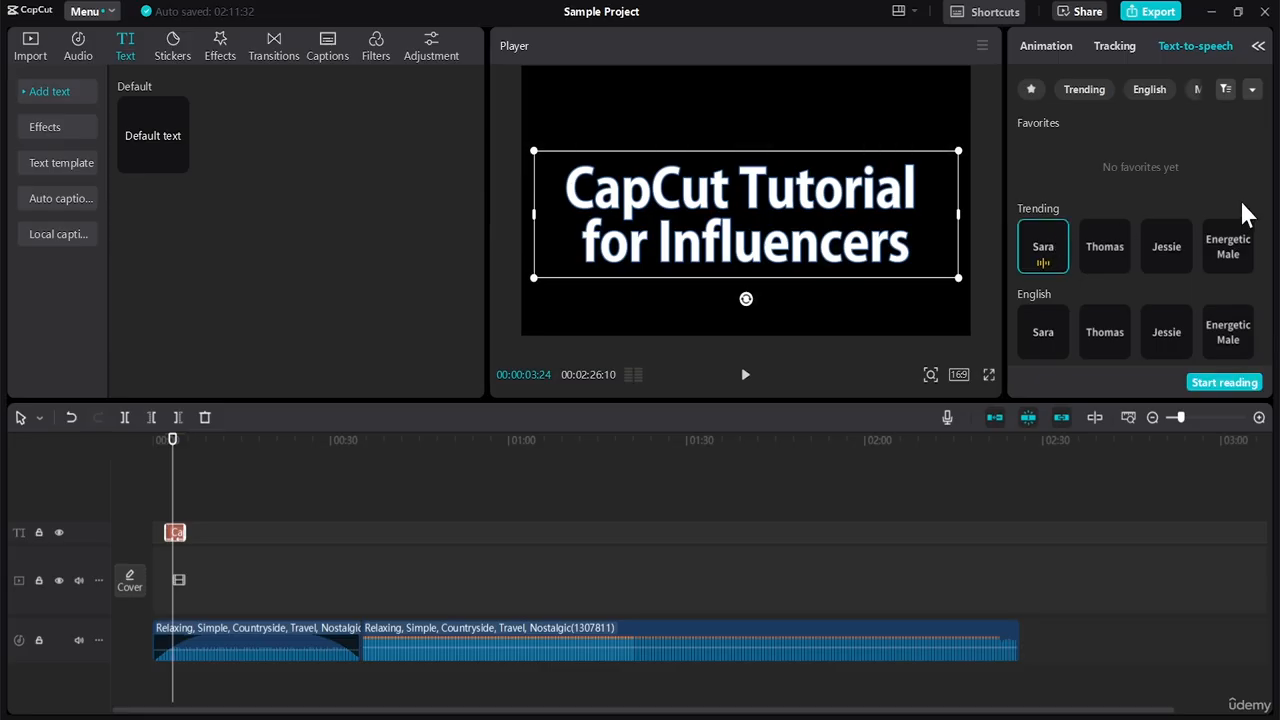
pyautogui.click(1103, 248)
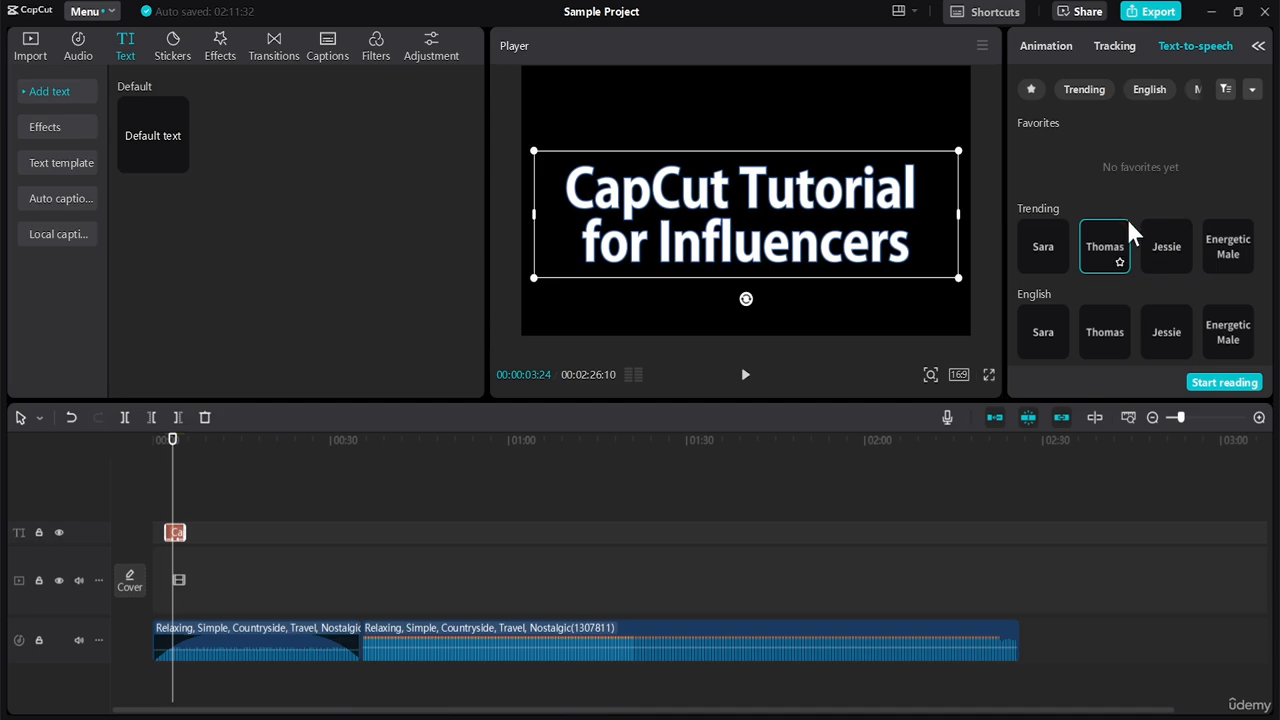
pyautogui.click(1048, 313)
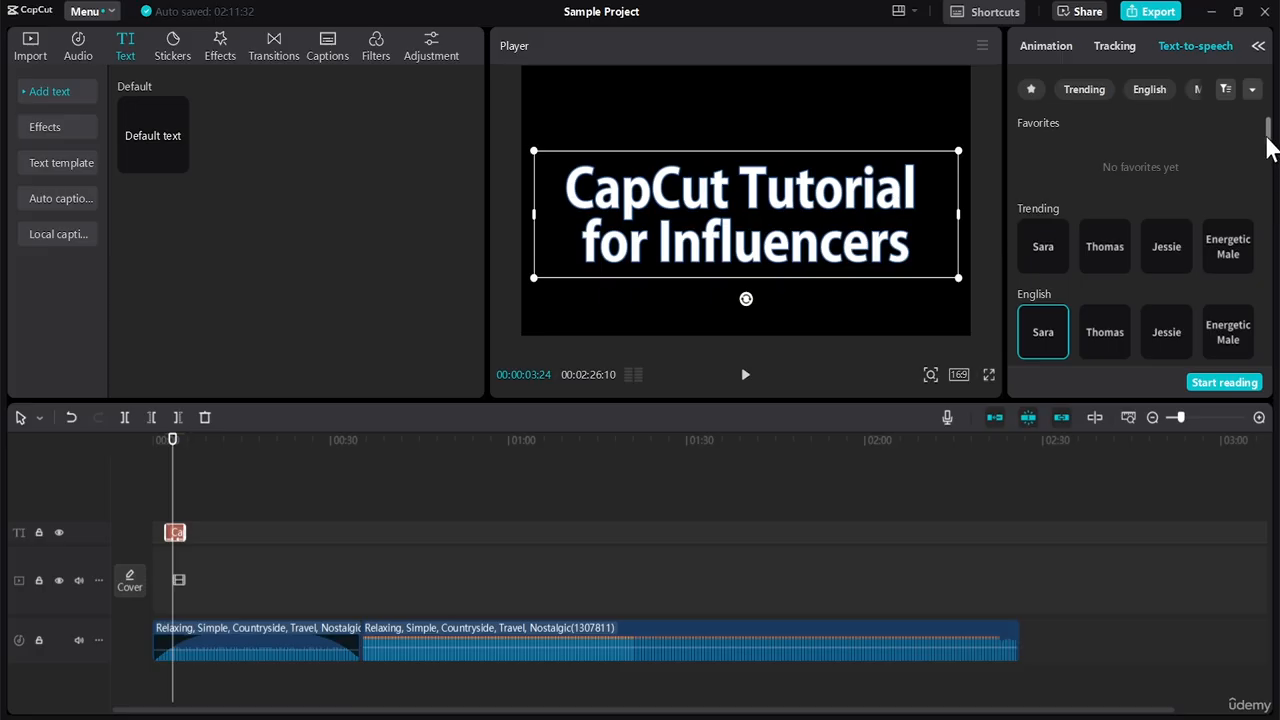
pyautogui.scroll(-2, 1270, 150)
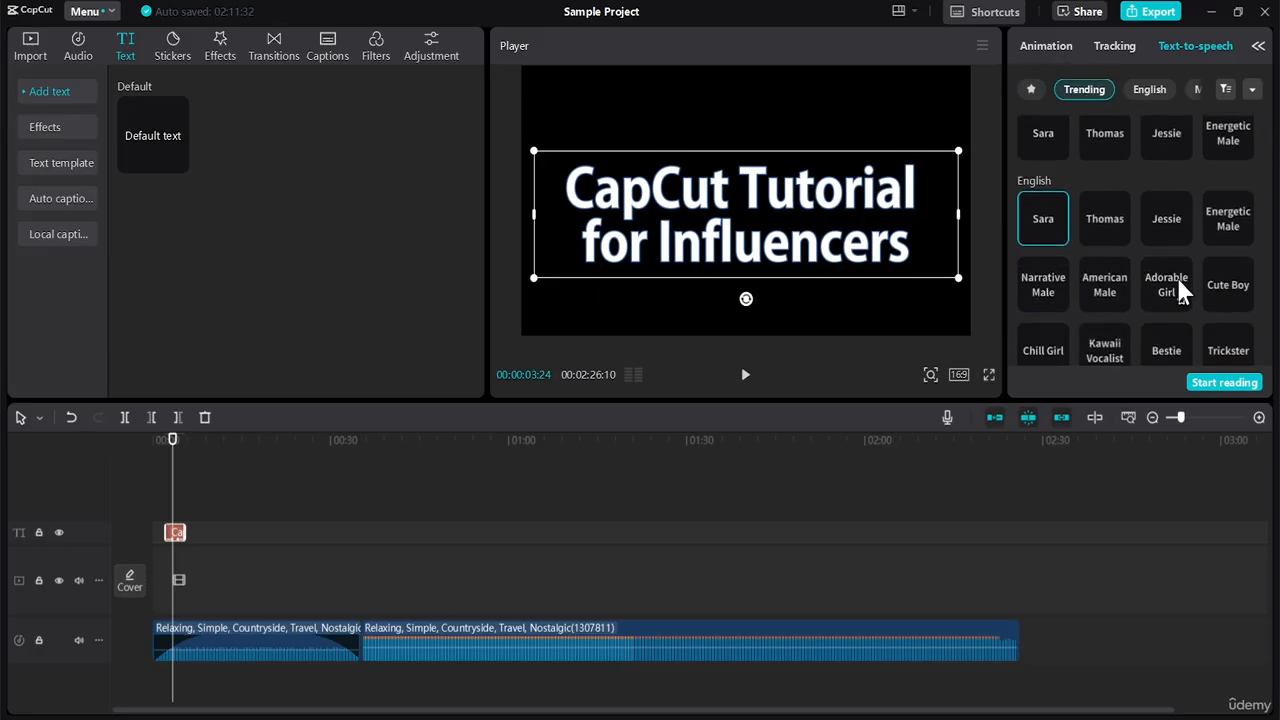
pyautogui.click(1164, 220)
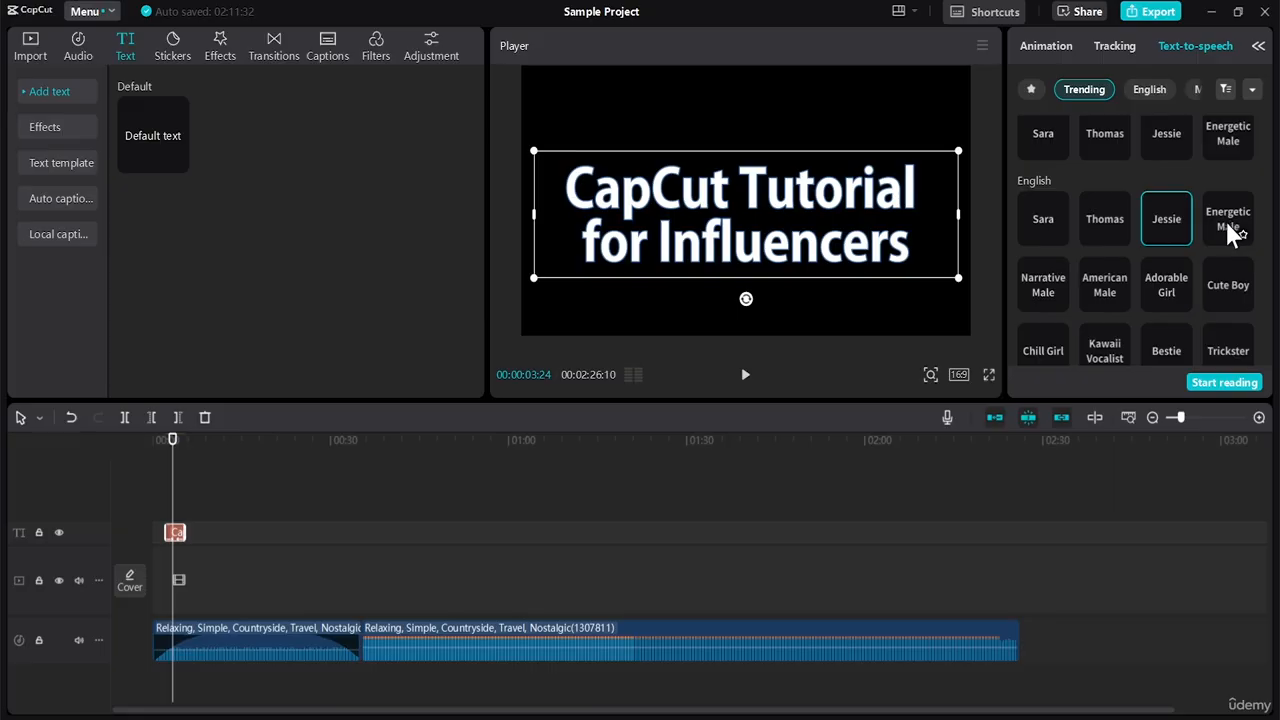
pyautogui.click(1214, 219)
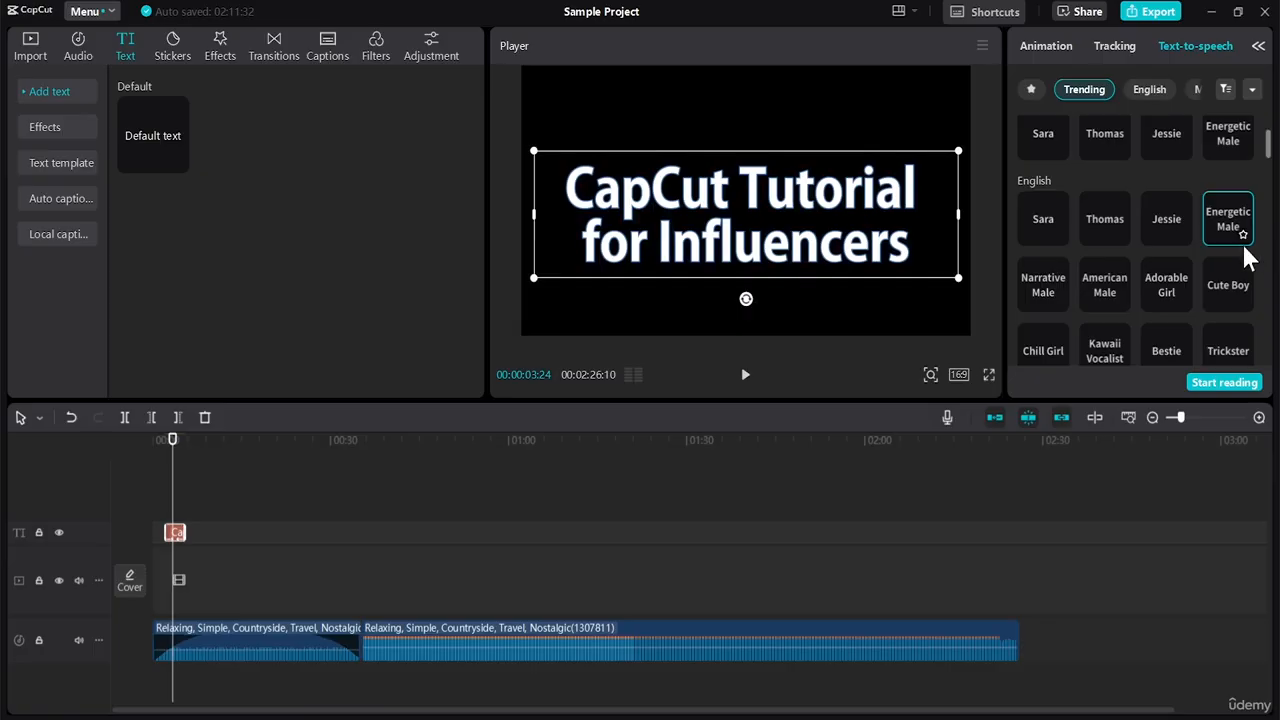
pyautogui.click(1213, 384)
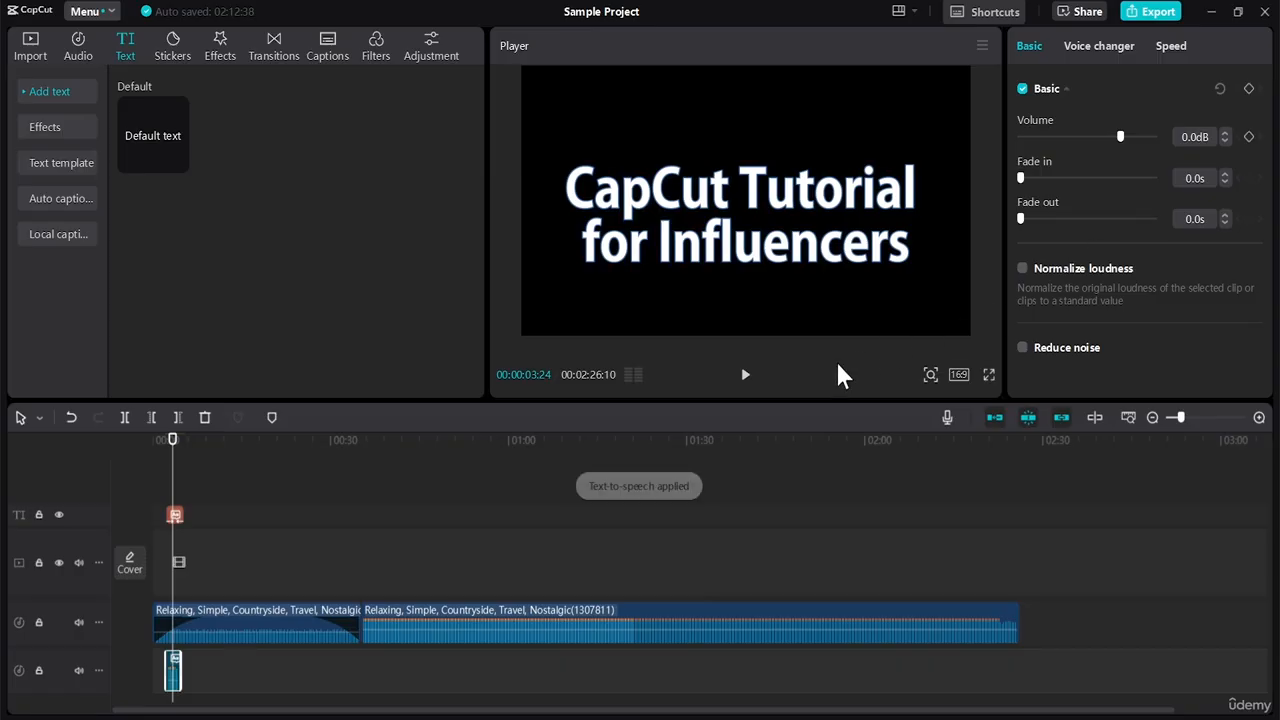
# Play back the title with its generated speech and return the playhead to the start of the timeline
pyautogui.click(745, 378)
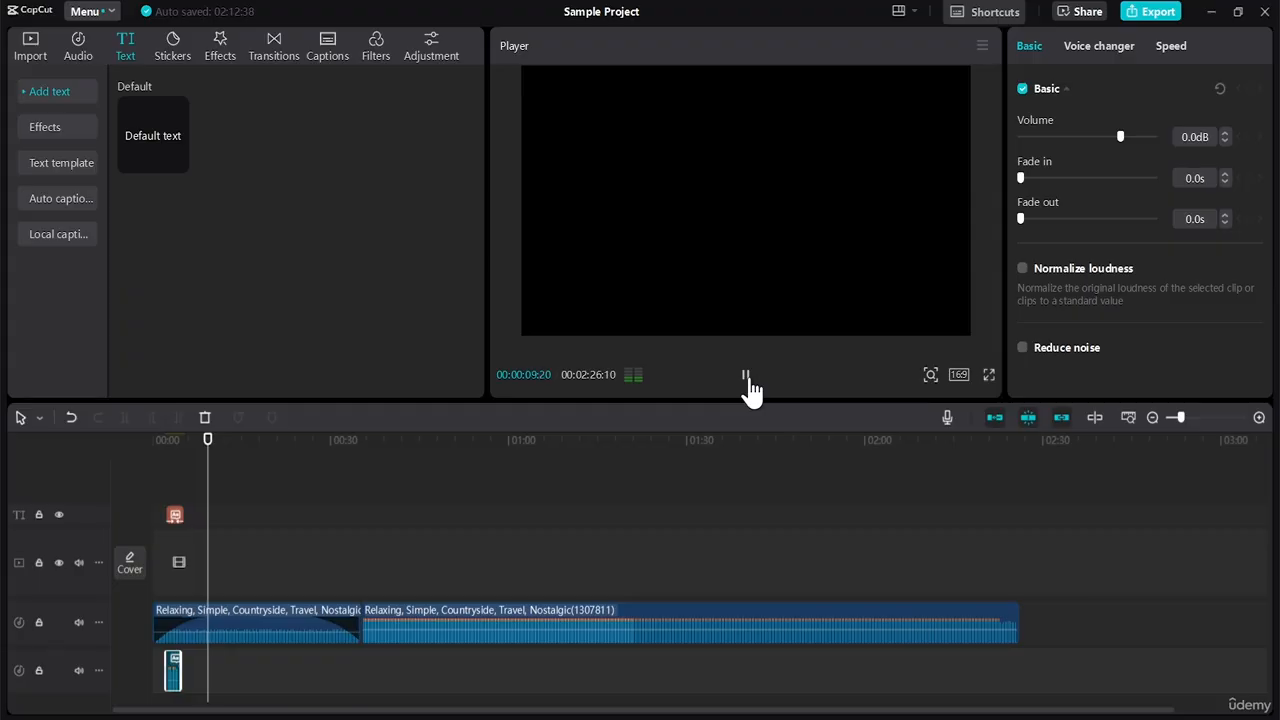
pyautogui.click(745, 376)
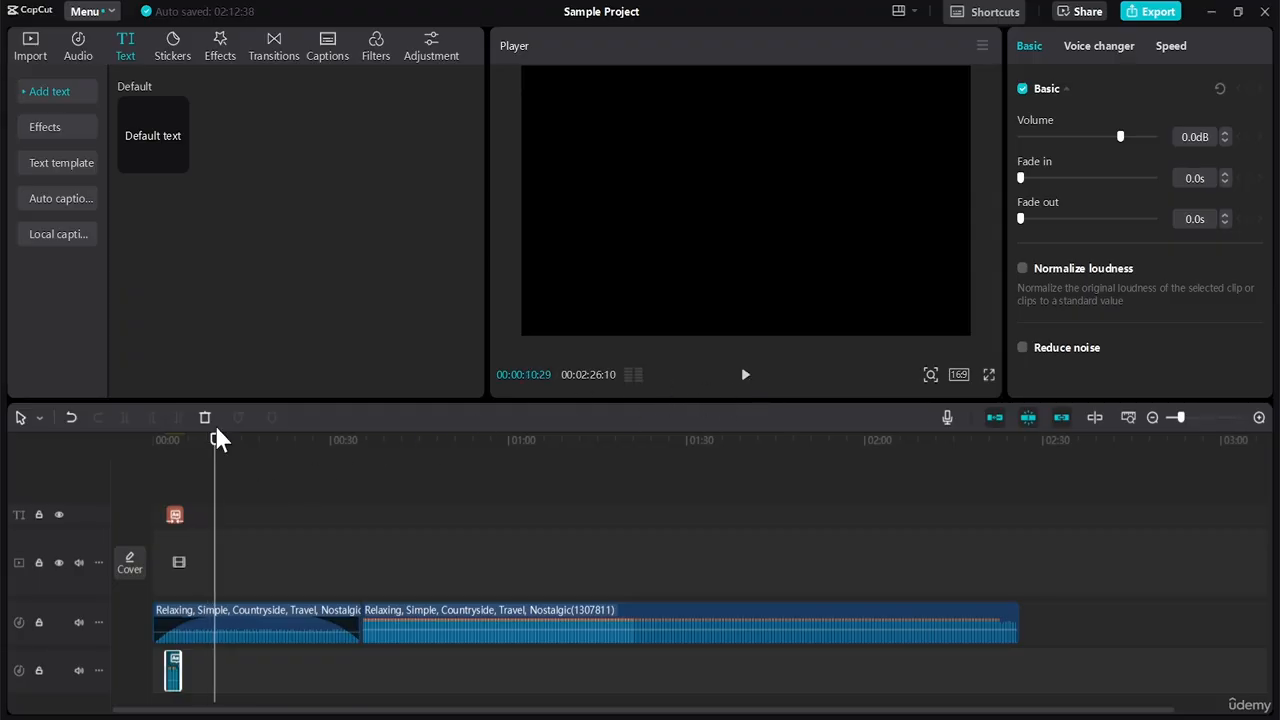
pyautogui.moveTo(216, 440); pyautogui.dragTo(152, 441)
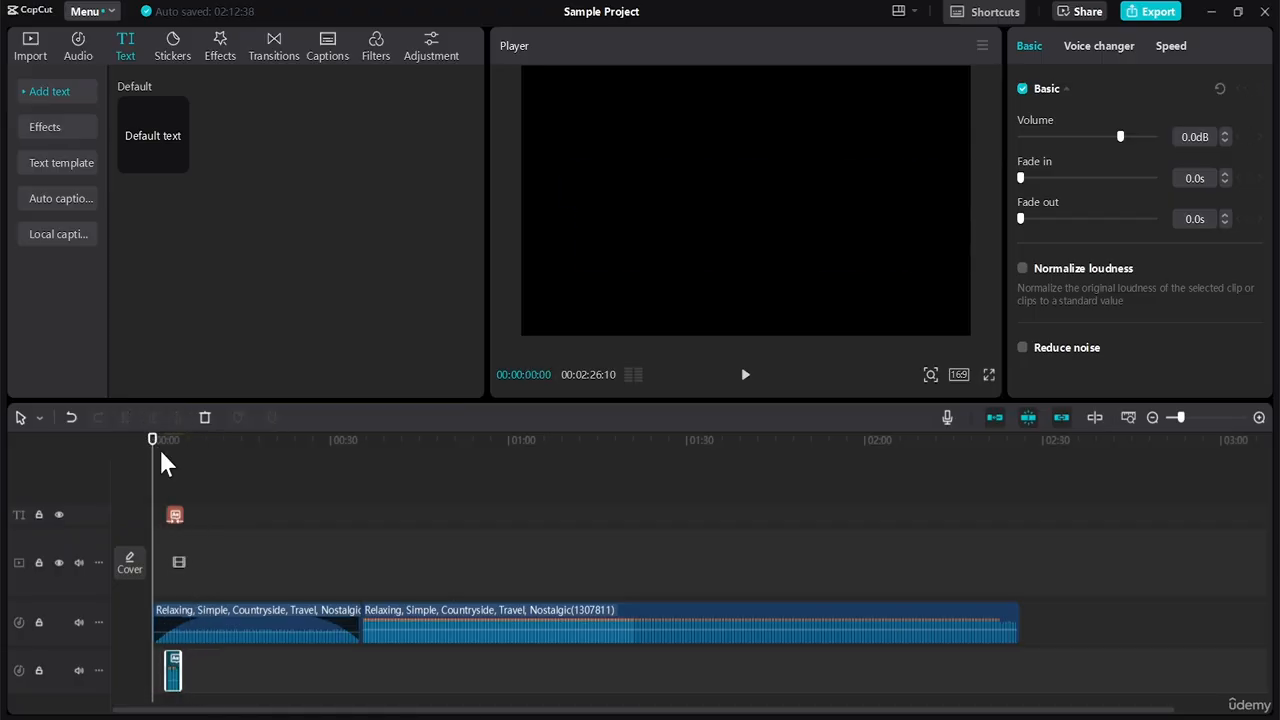
# Stretch the title clip to start at the timeline's beginning and end at about 00:00:06:28, checking the timing by playback
pyautogui.click(175, 514)
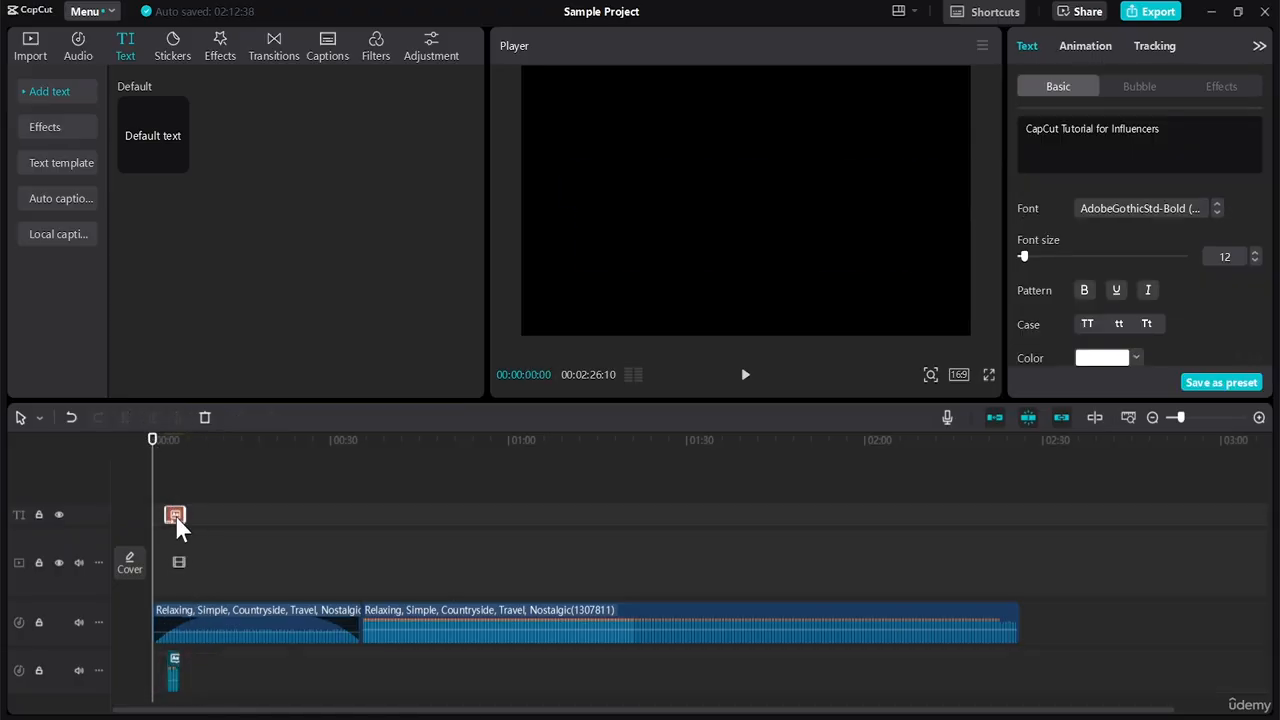
pyautogui.moveTo(178, 527)
pyautogui.mouseDown()
pyautogui.moveTo(166, 531)
pyautogui.moveTo(170, 517)
pyautogui.moveTo(192, 518)
pyautogui.mouseUp()
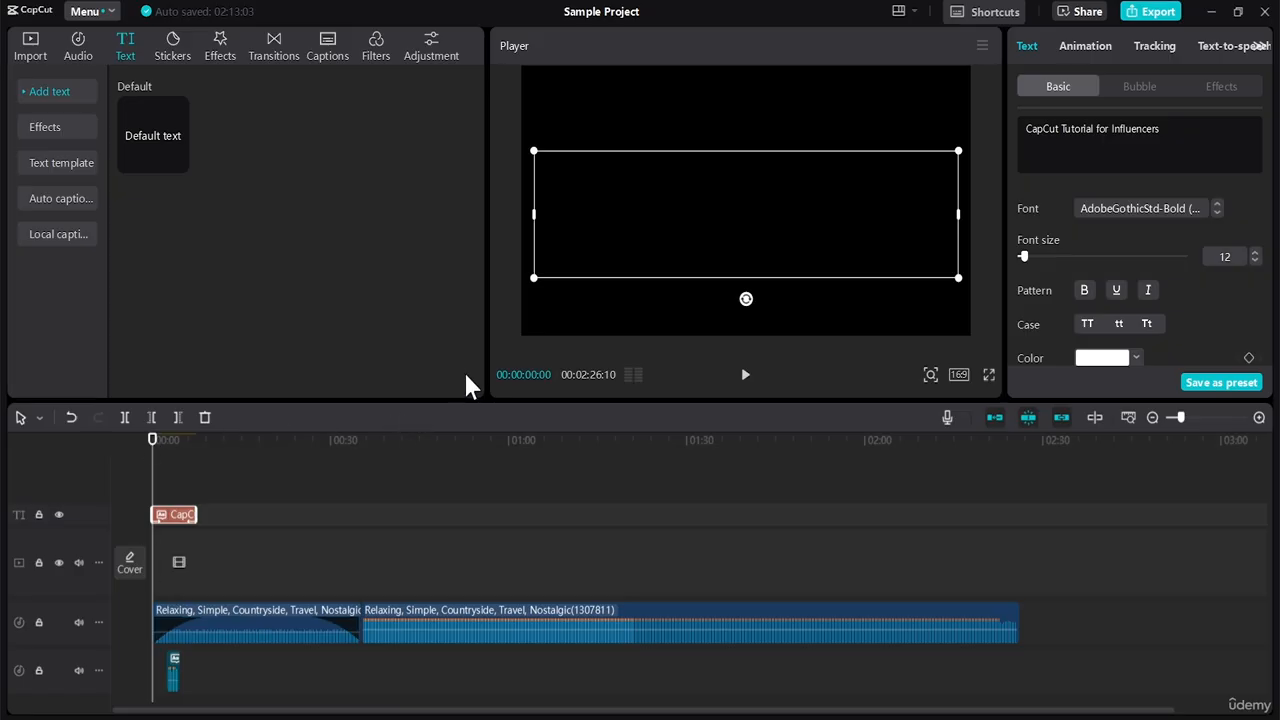
pyautogui.click(745, 380)
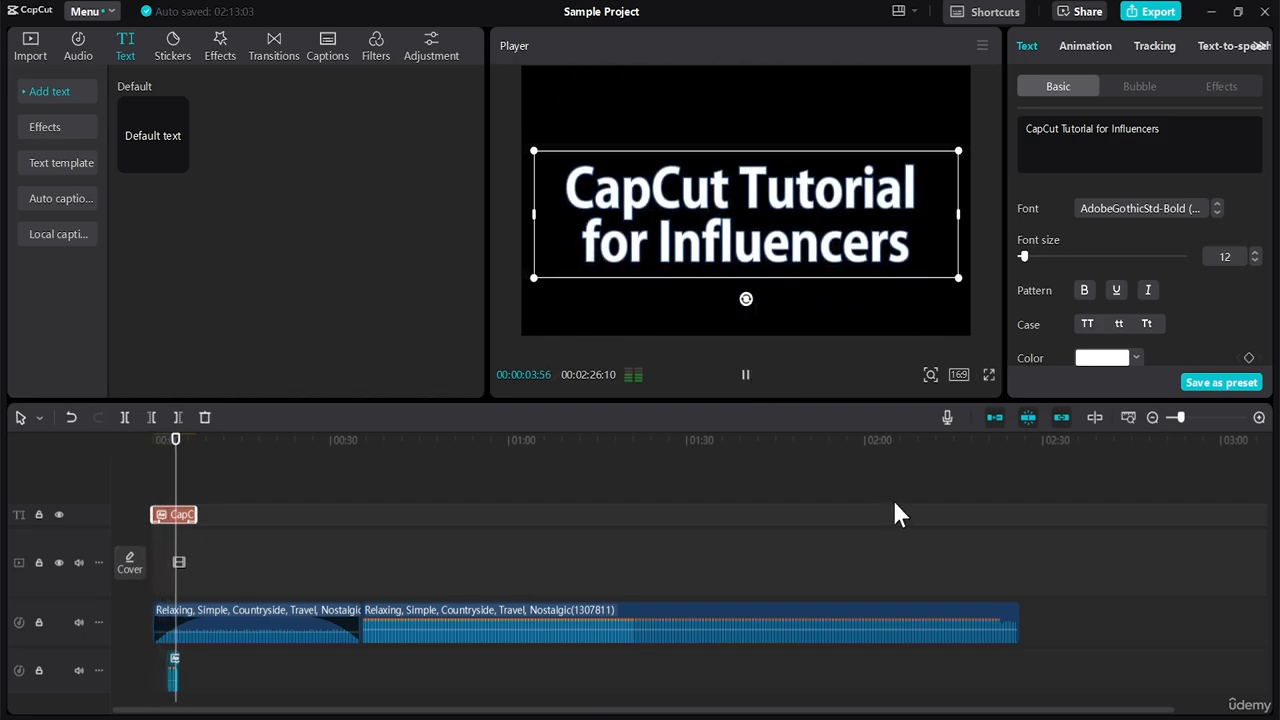
pyautogui.click(746, 377)
pyautogui.moveTo(196, 514); pyautogui.dragTo(188, 513)
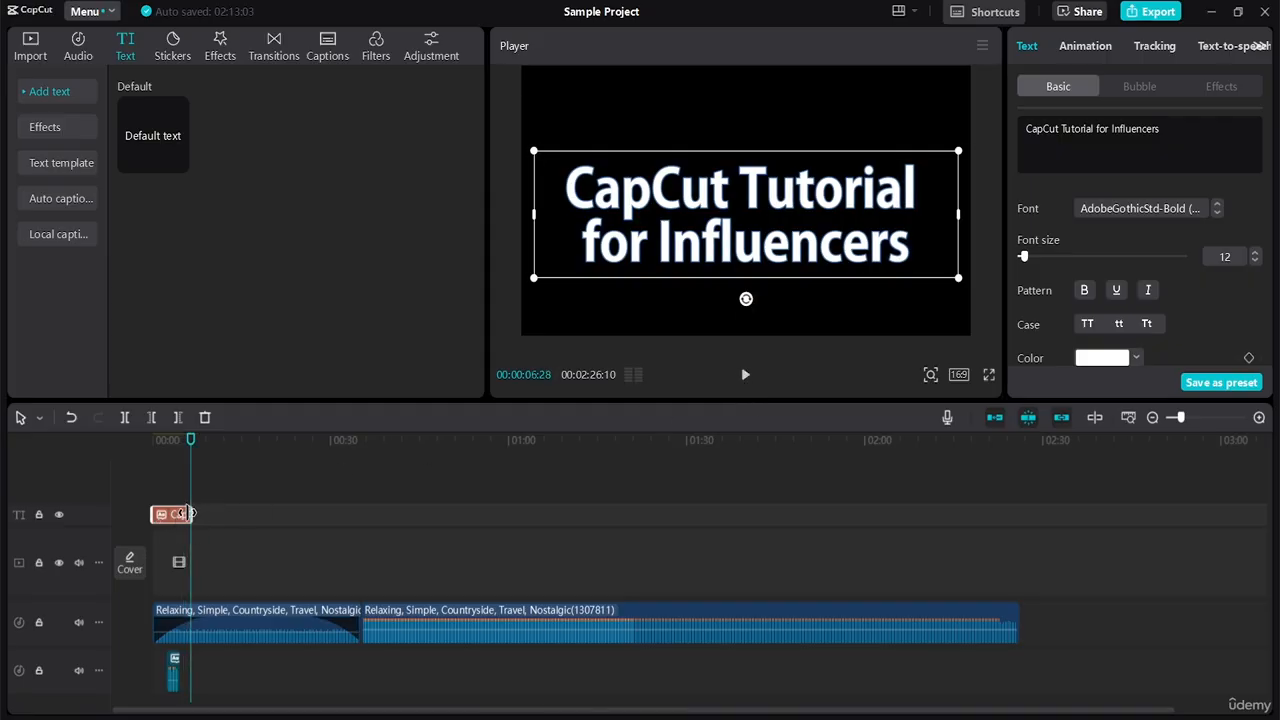
pyautogui.moveTo(188, 513); pyautogui.dragTo(189, 514)
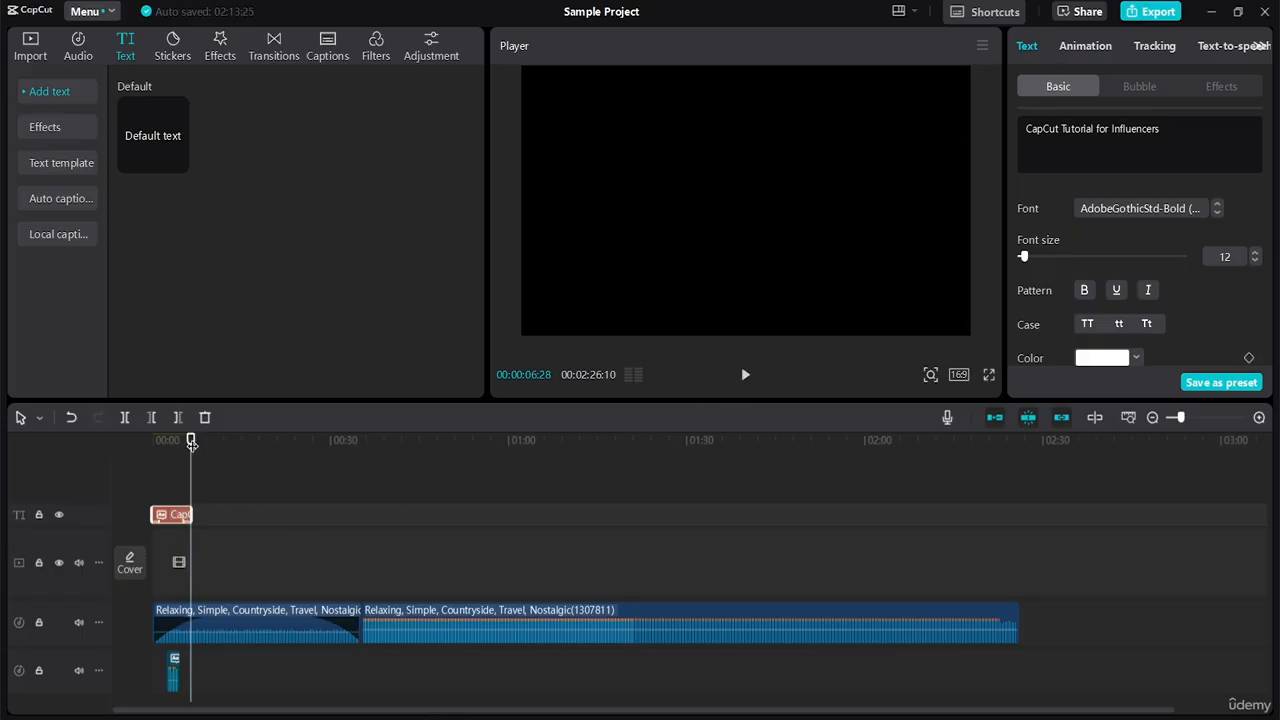
# Play the project from the start to check the resized title clip against its speech audio
pyautogui.moveTo(190, 444); pyautogui.dragTo(152, 440)
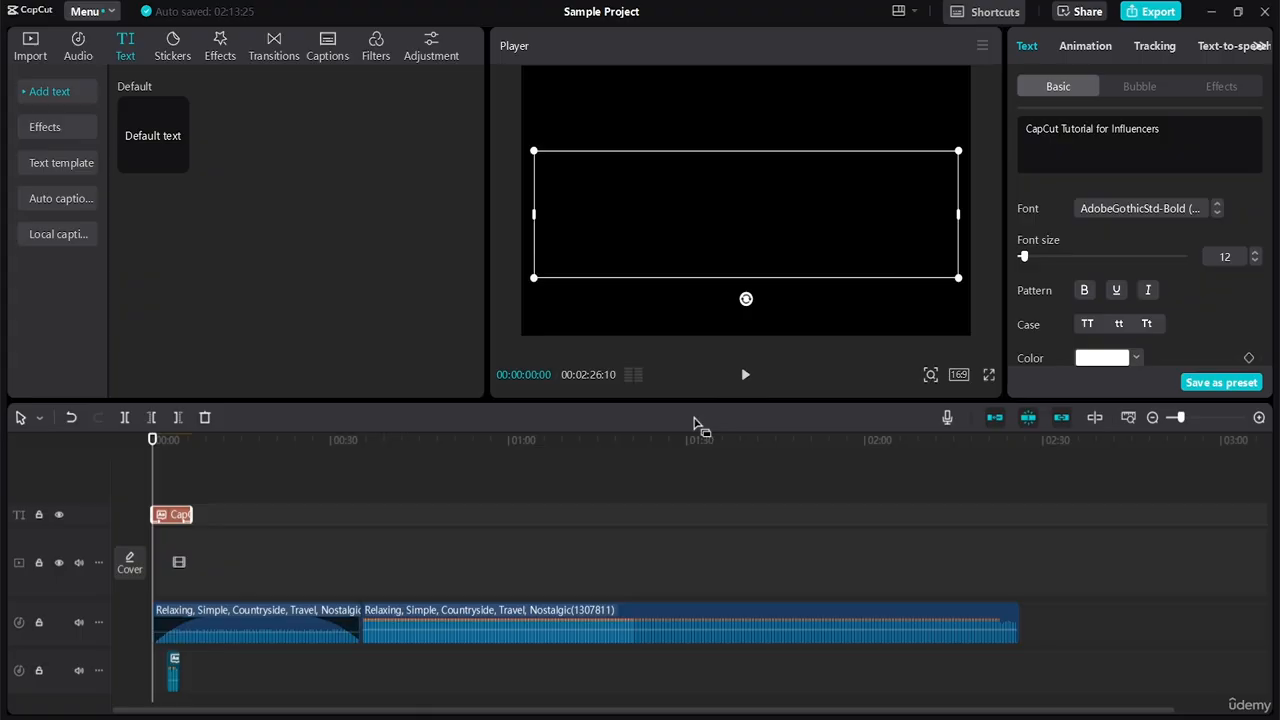
pyautogui.click(742, 380)
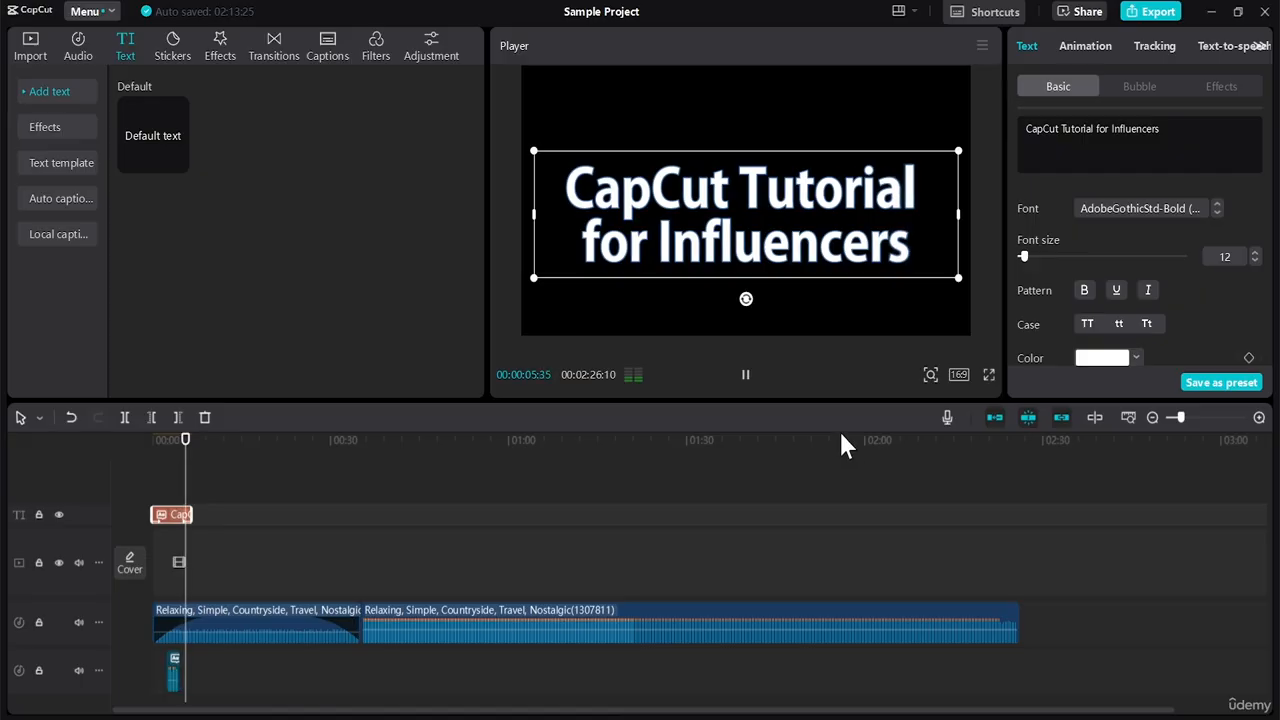
pyautogui.click(745, 376)
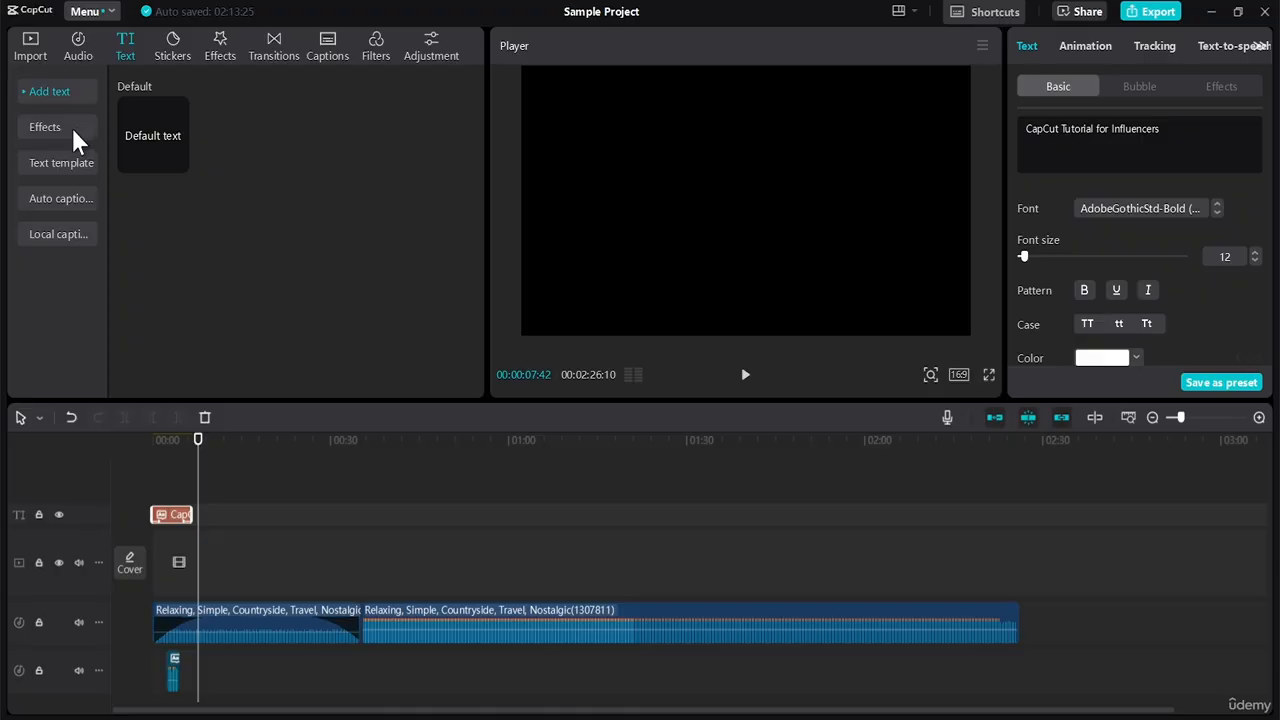
# Add the pink, purple and blue gradient text effect with a white outline to the text track right after the title clip
pyautogui.click(42, 127)
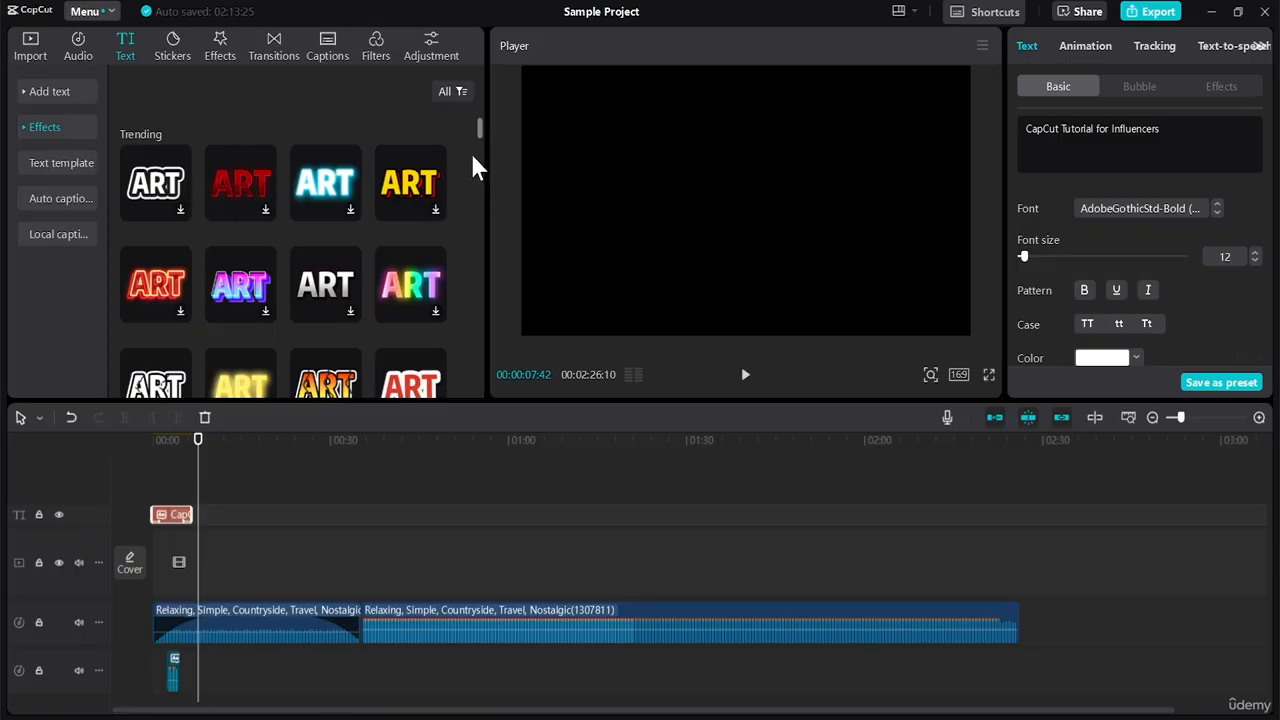
pyautogui.scroll(-5, 477, 140)
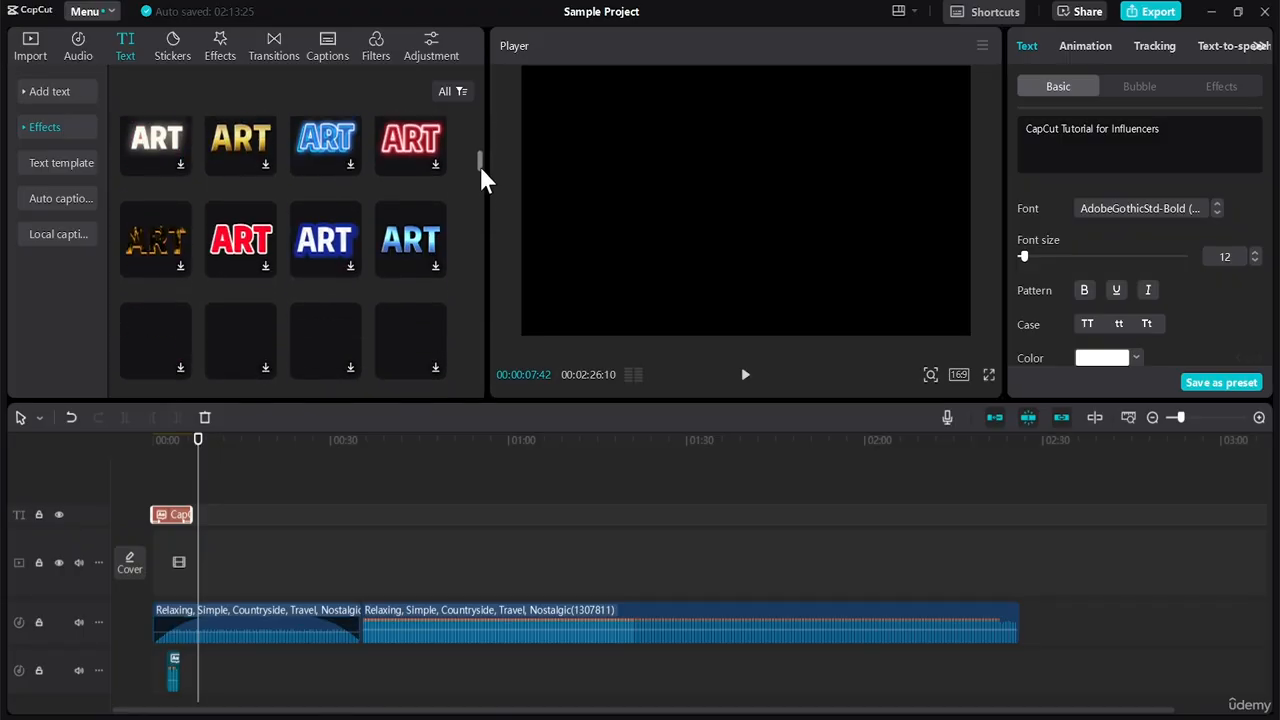
pyautogui.scroll(-10, 485, 165)
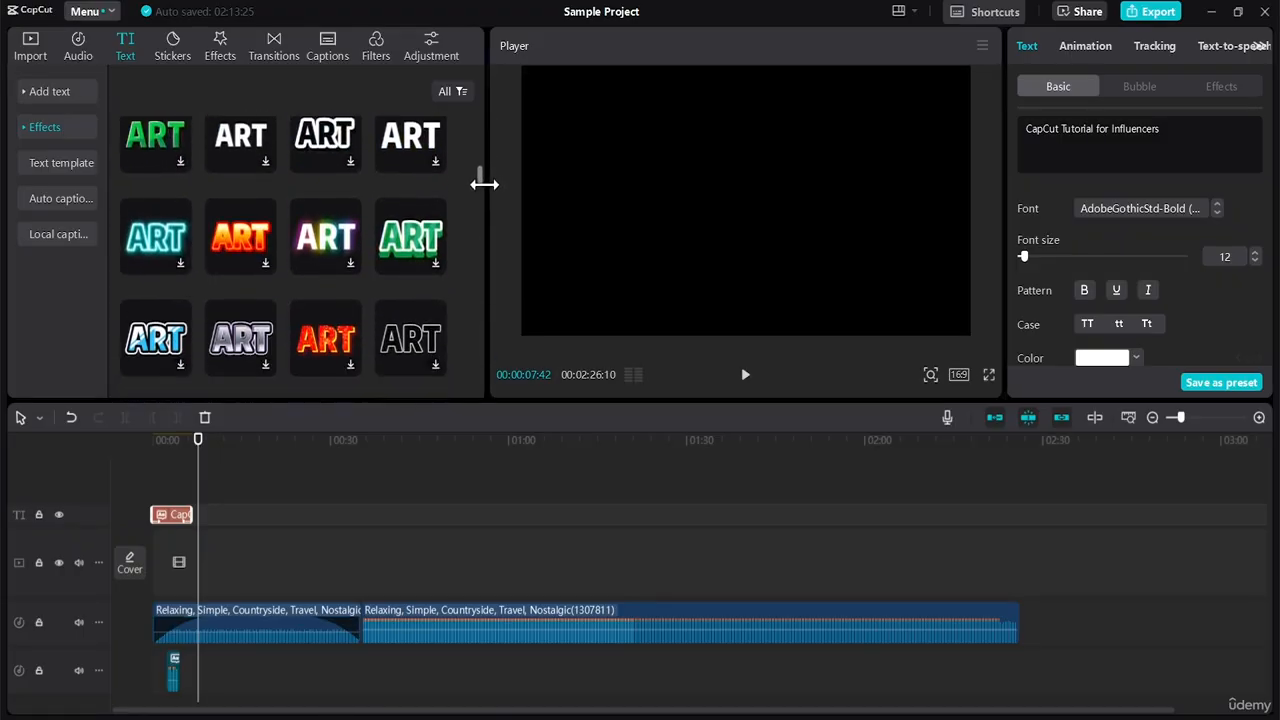
pyautogui.scroll(-10, 485, 185)
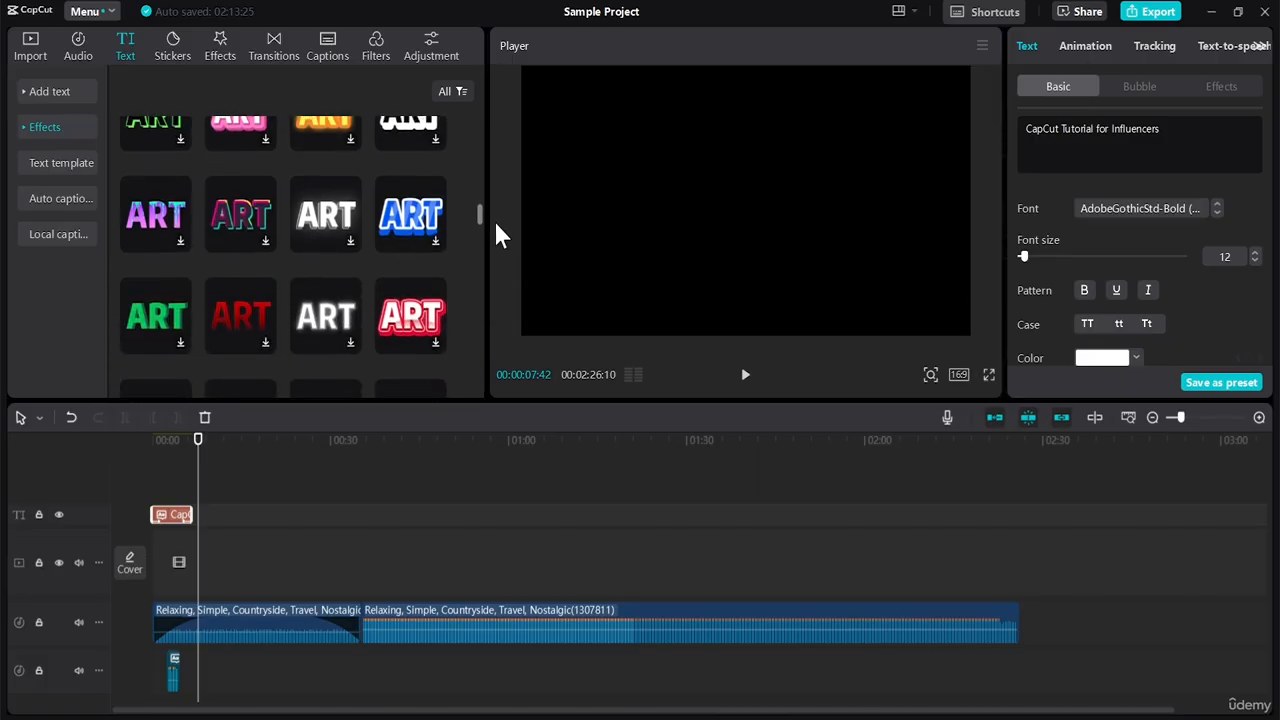
pyautogui.scroll(-10, 497, 245)
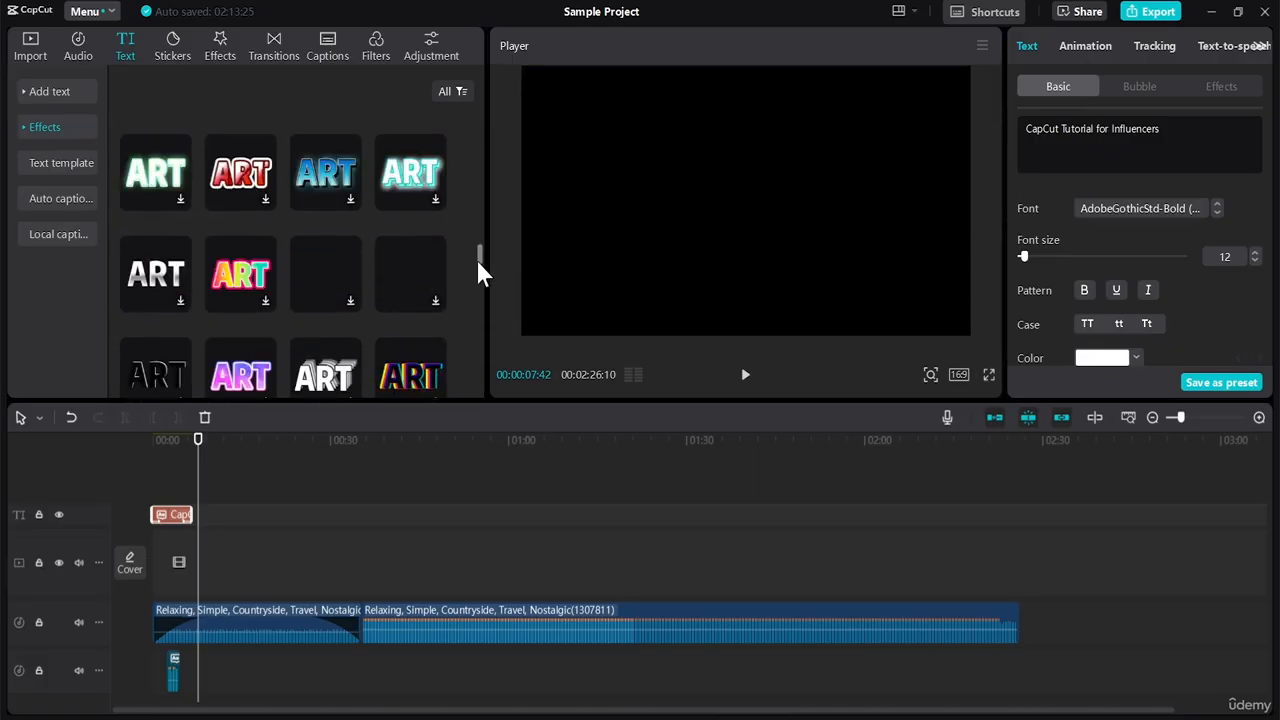
pyautogui.scroll(-1, 485, 255)
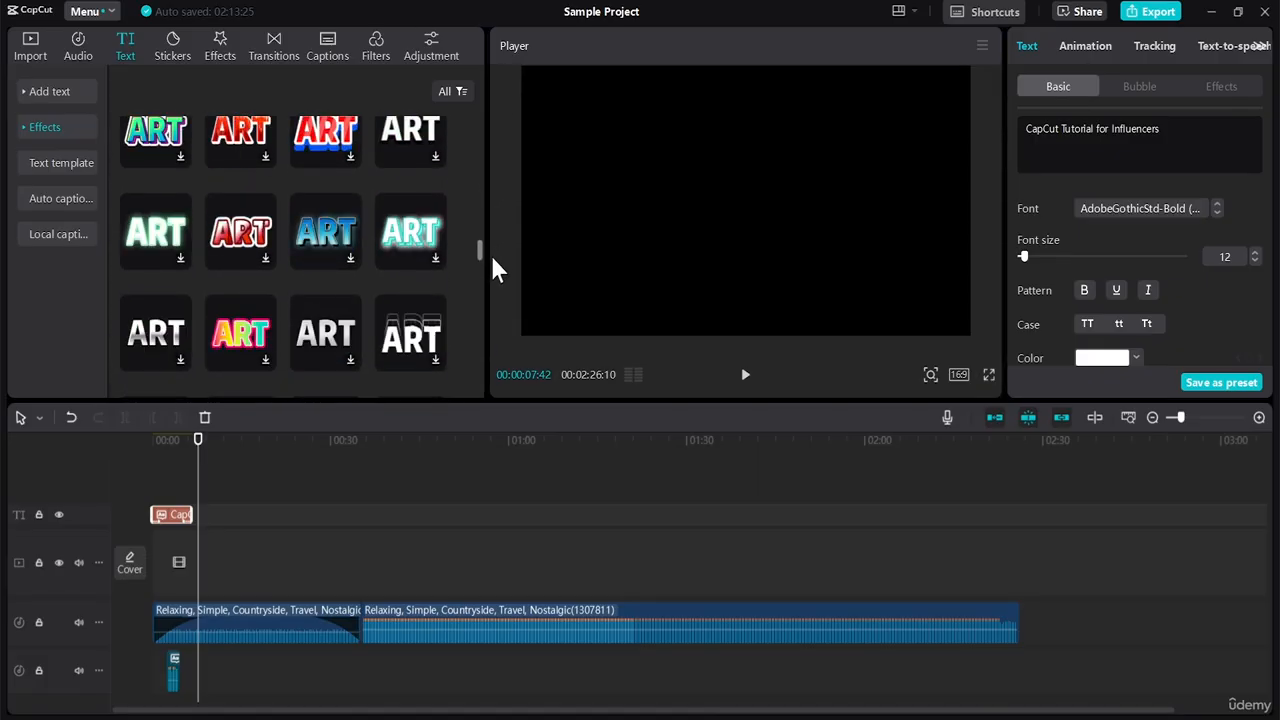
pyautogui.scroll(-5, 492, 262)
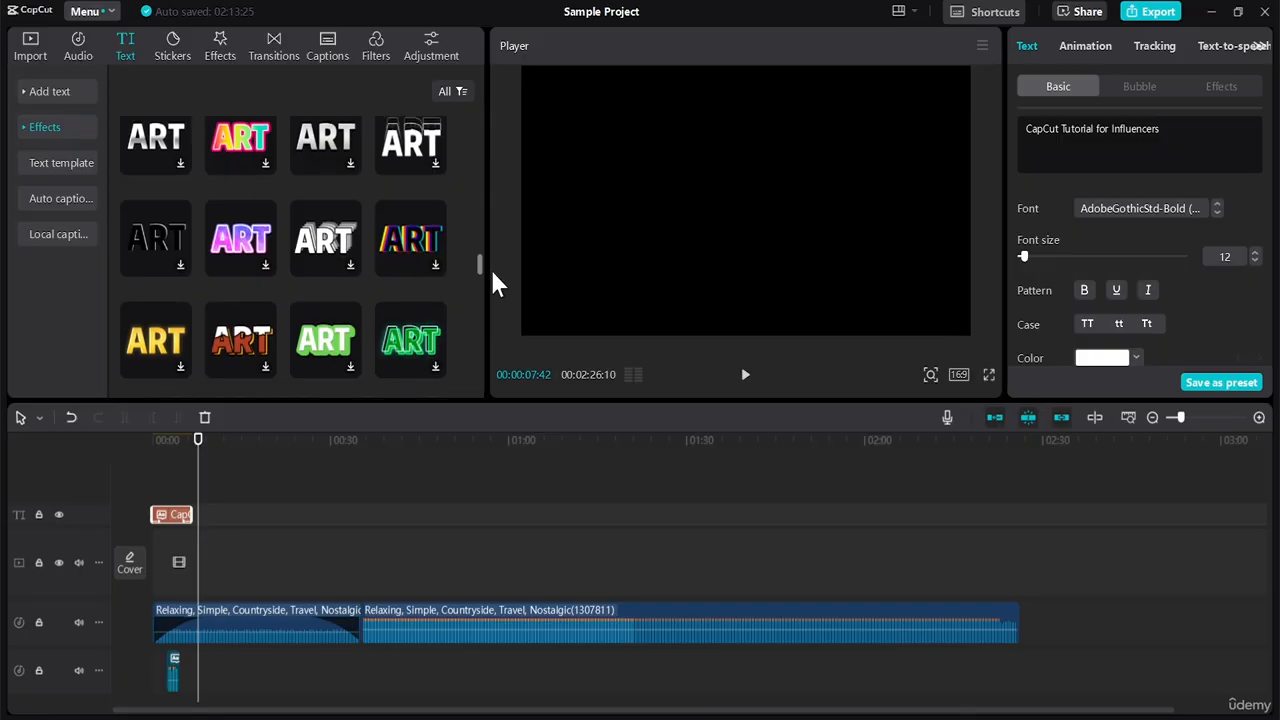
pyautogui.scroll(-5, 492, 285)
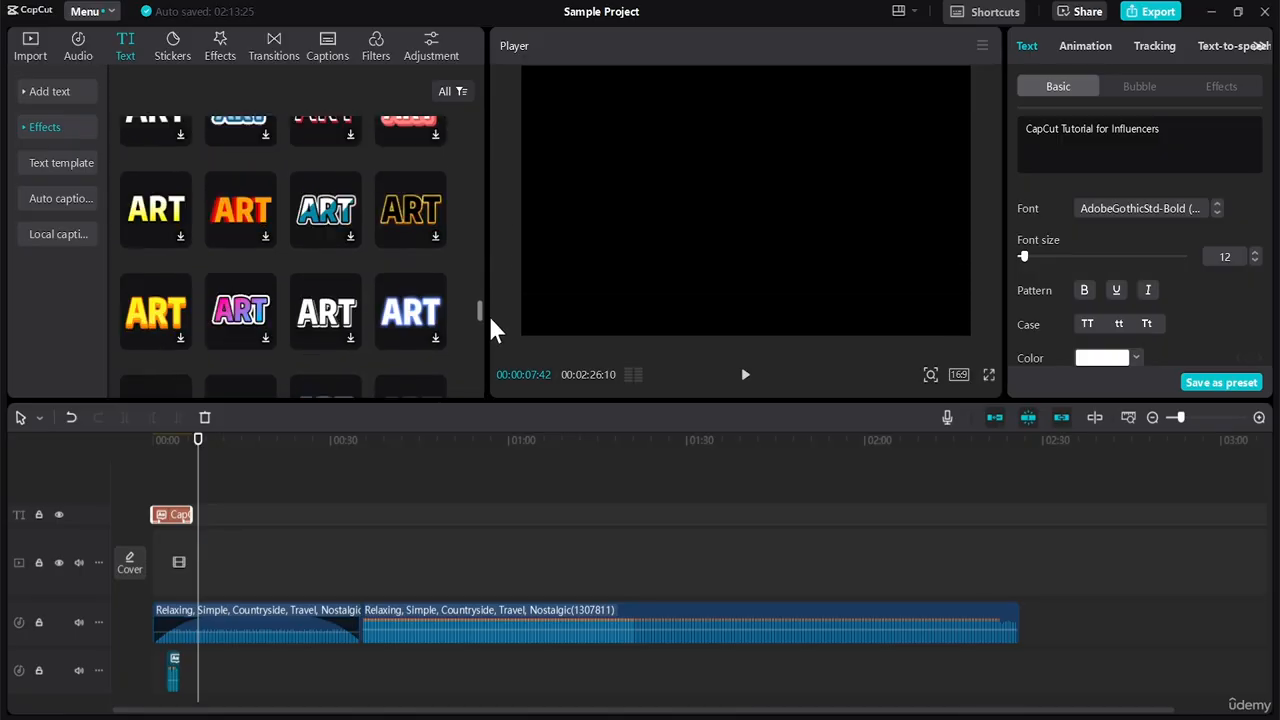
pyautogui.click(250, 322)
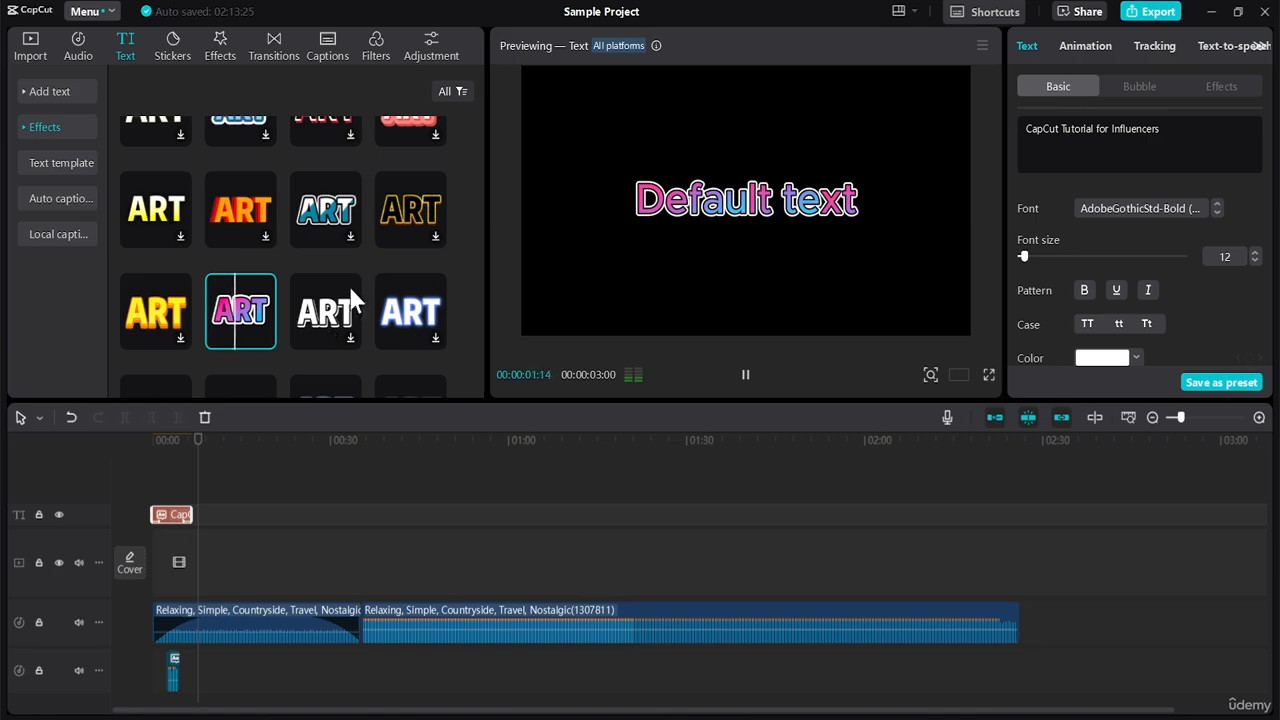
pyautogui.moveTo(245, 318); pyautogui.dragTo(200, 515)
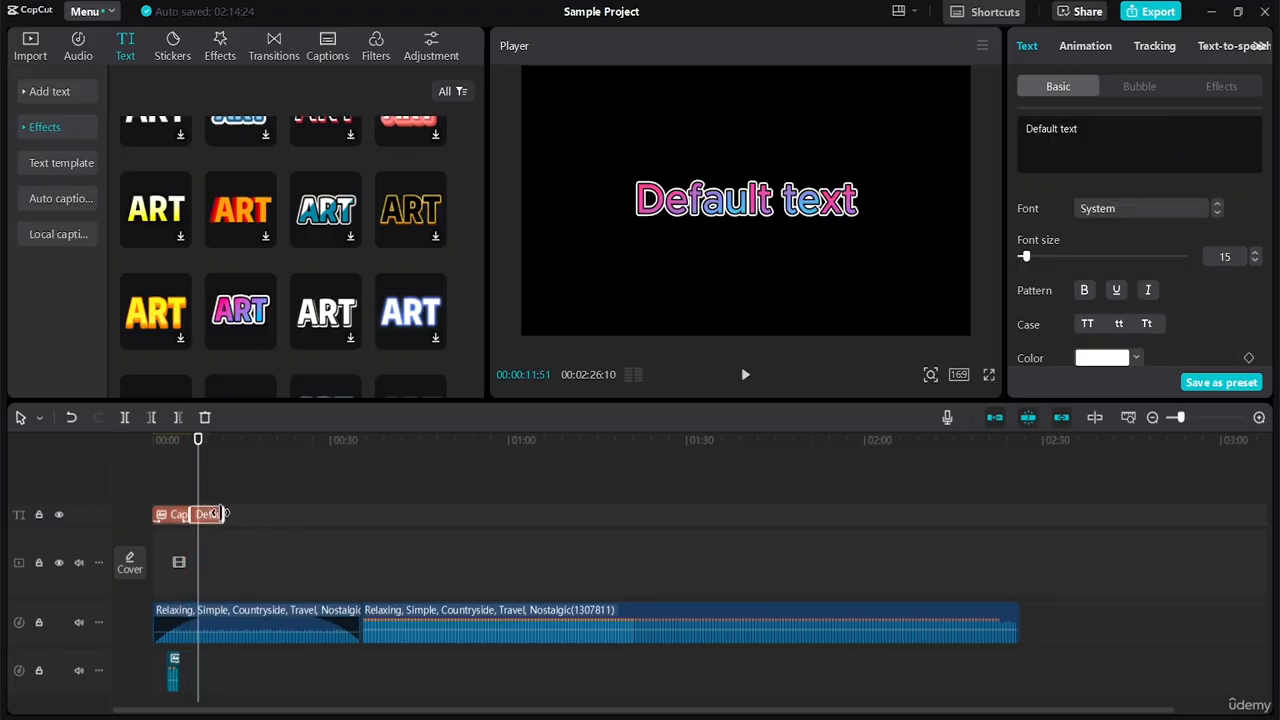
# Replace the new clip's default text with "How to Create a video In Capcut", breaking the line before "Capcut"
pyautogui.click(218, 514)
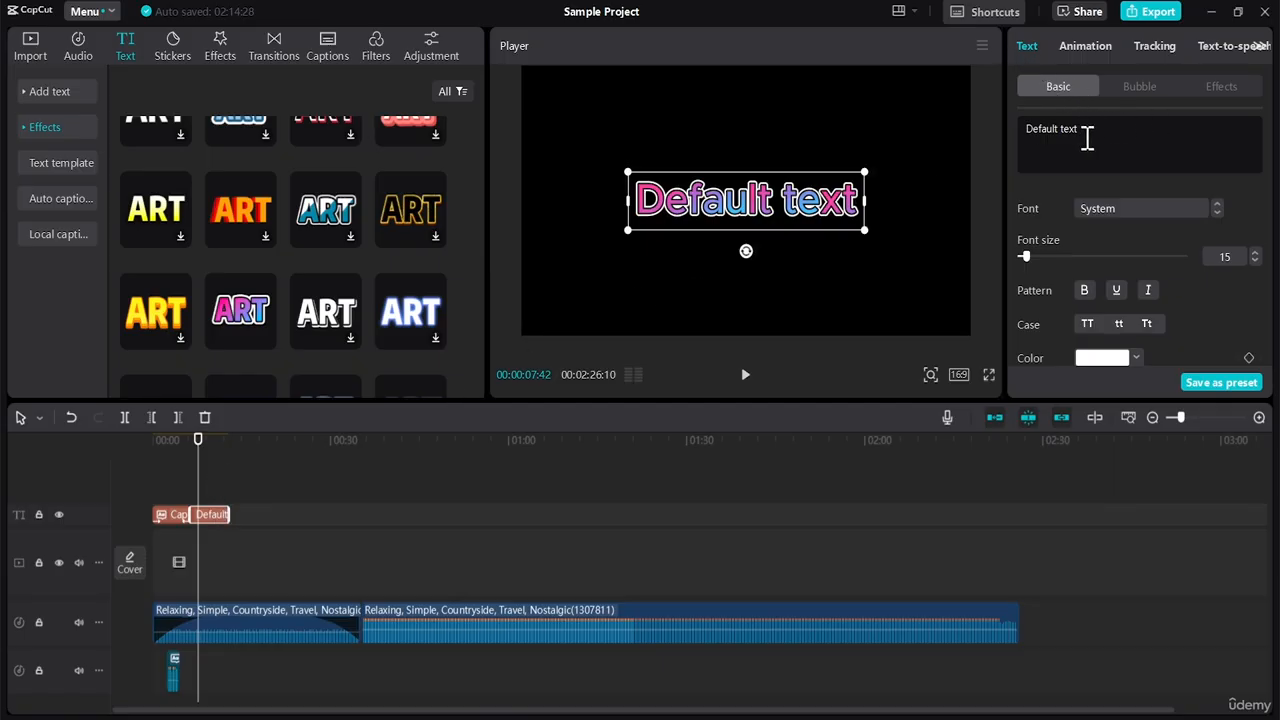
pyautogui.moveTo(1088, 132); pyautogui.dragTo(1003, 132)
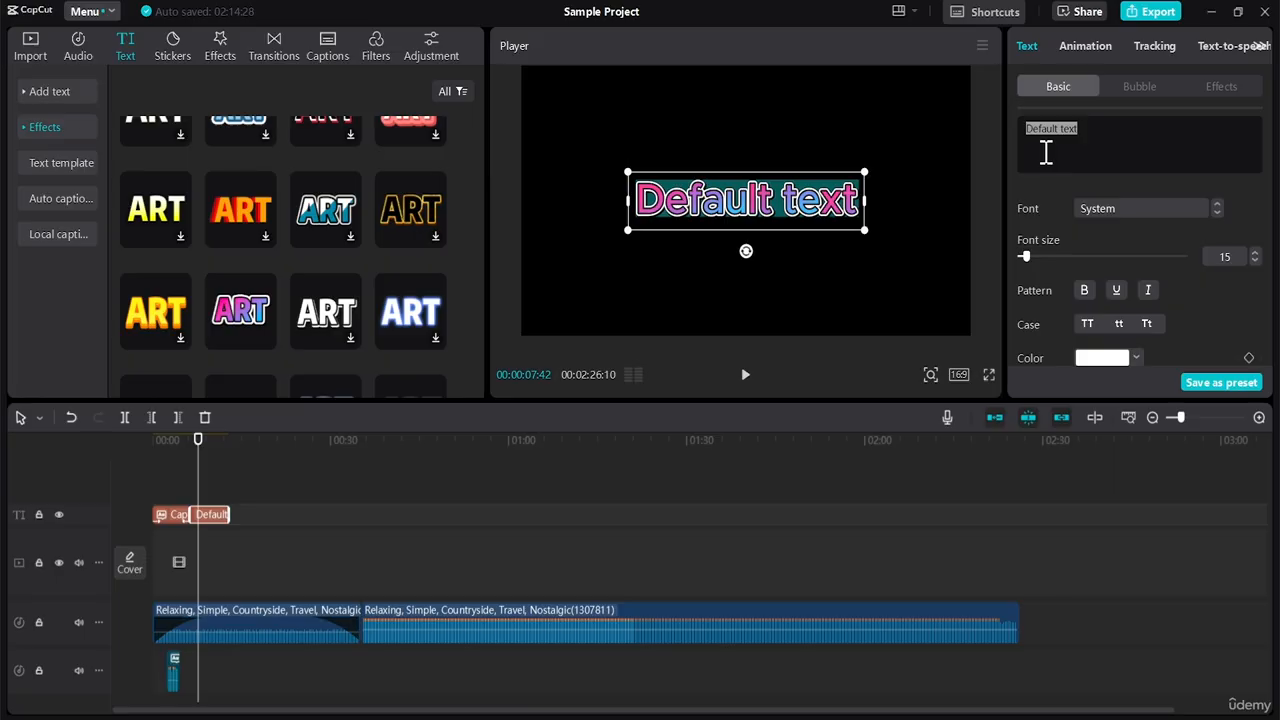
pyautogui.write('How to ')
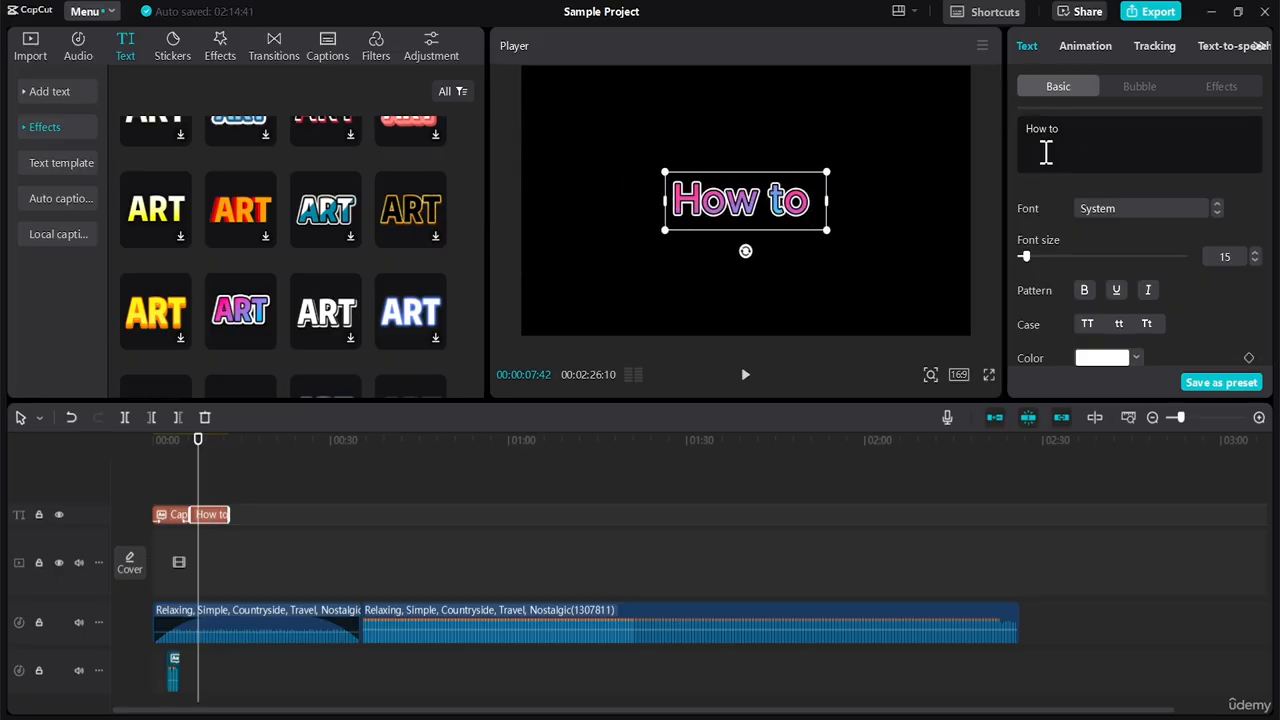
pyautogui.write('Creat')
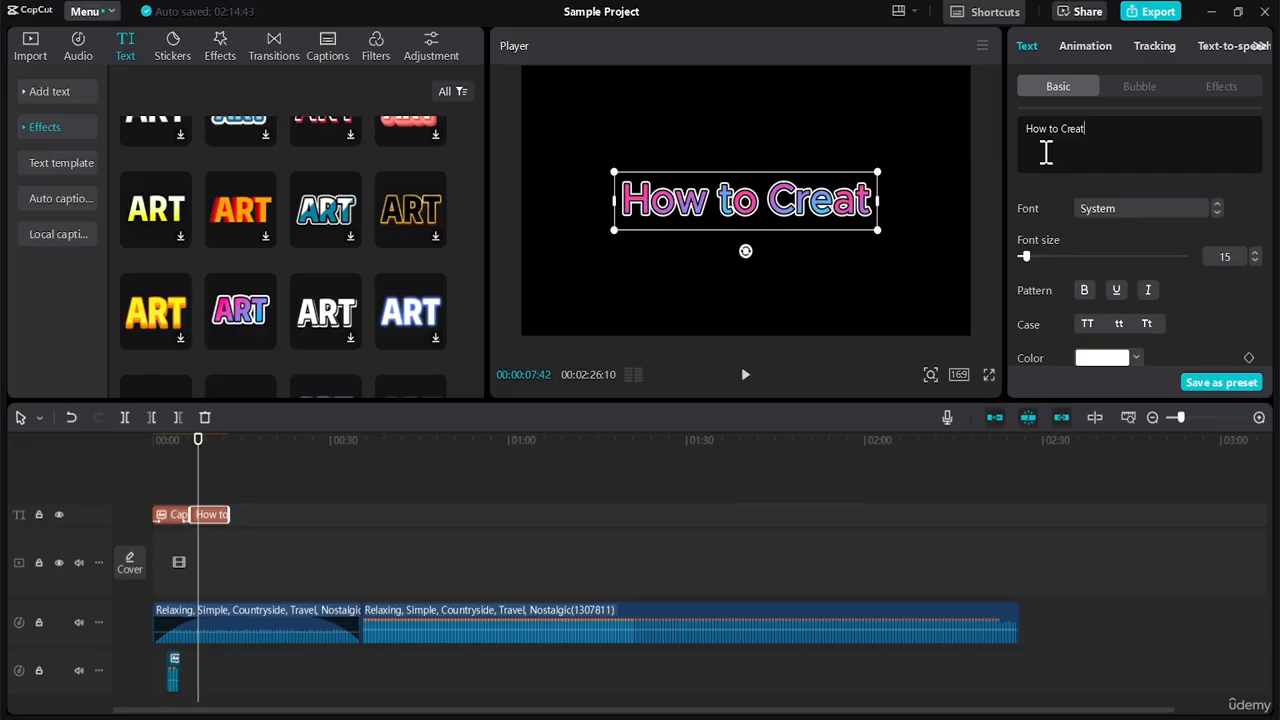
pyautogui.write('e a video')
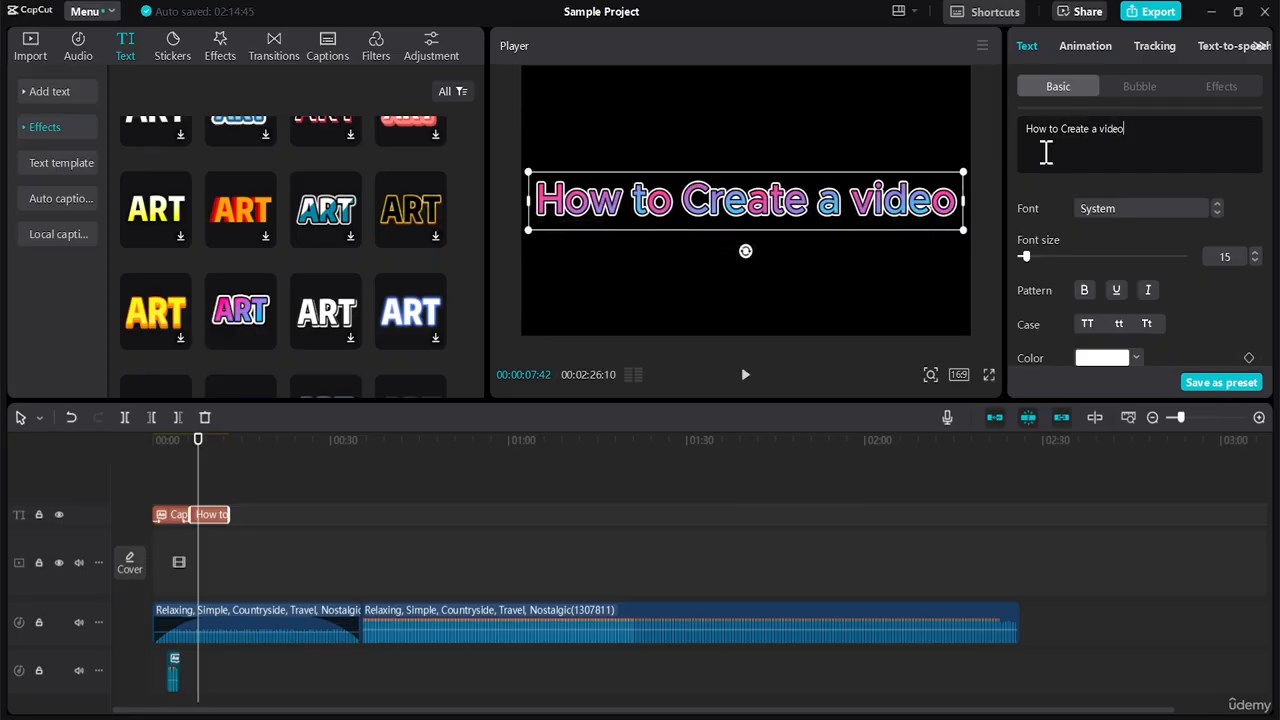
pyautogui.write(' In Cap')
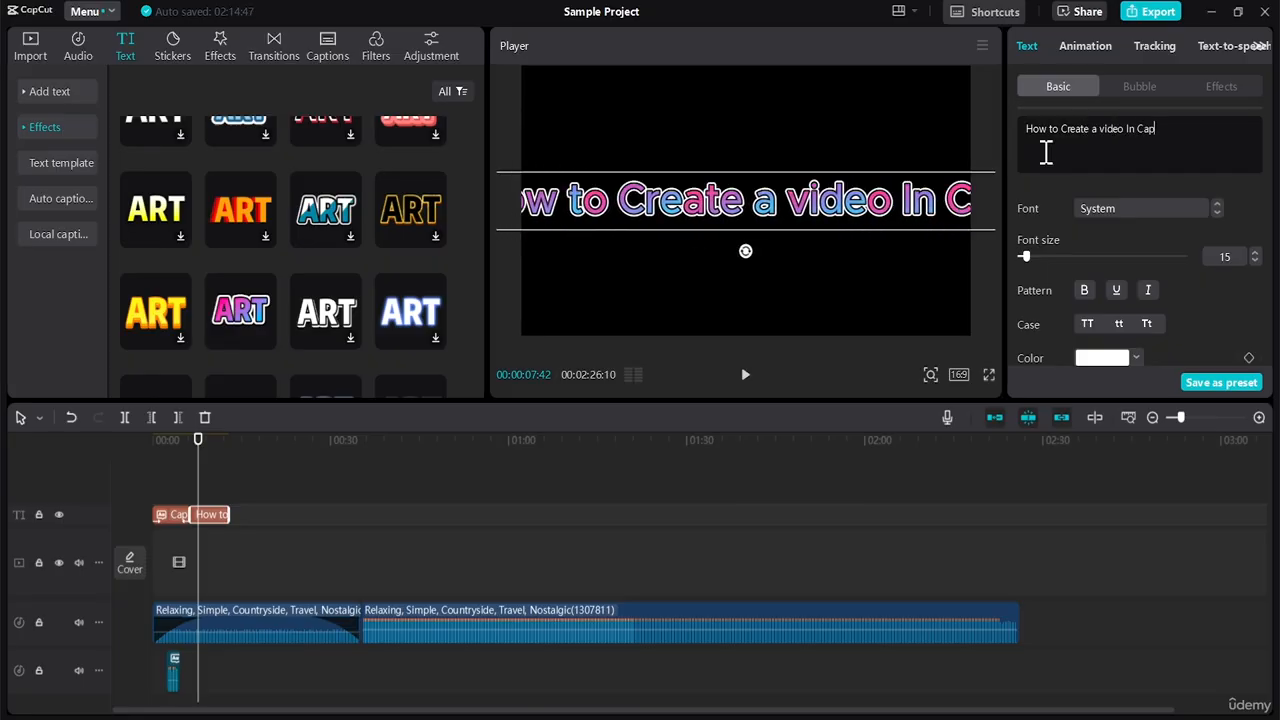
pyautogui.write('cut')
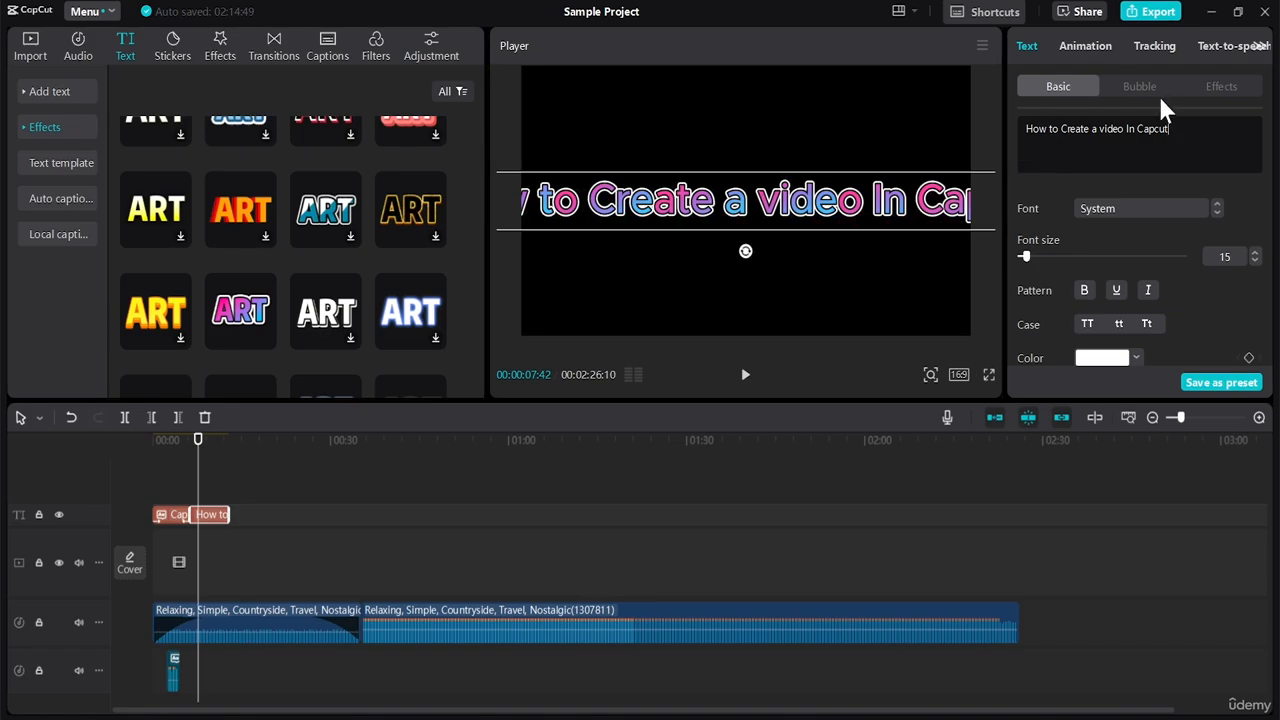
pyautogui.click(1136, 128)
pyautogui.press('Return')
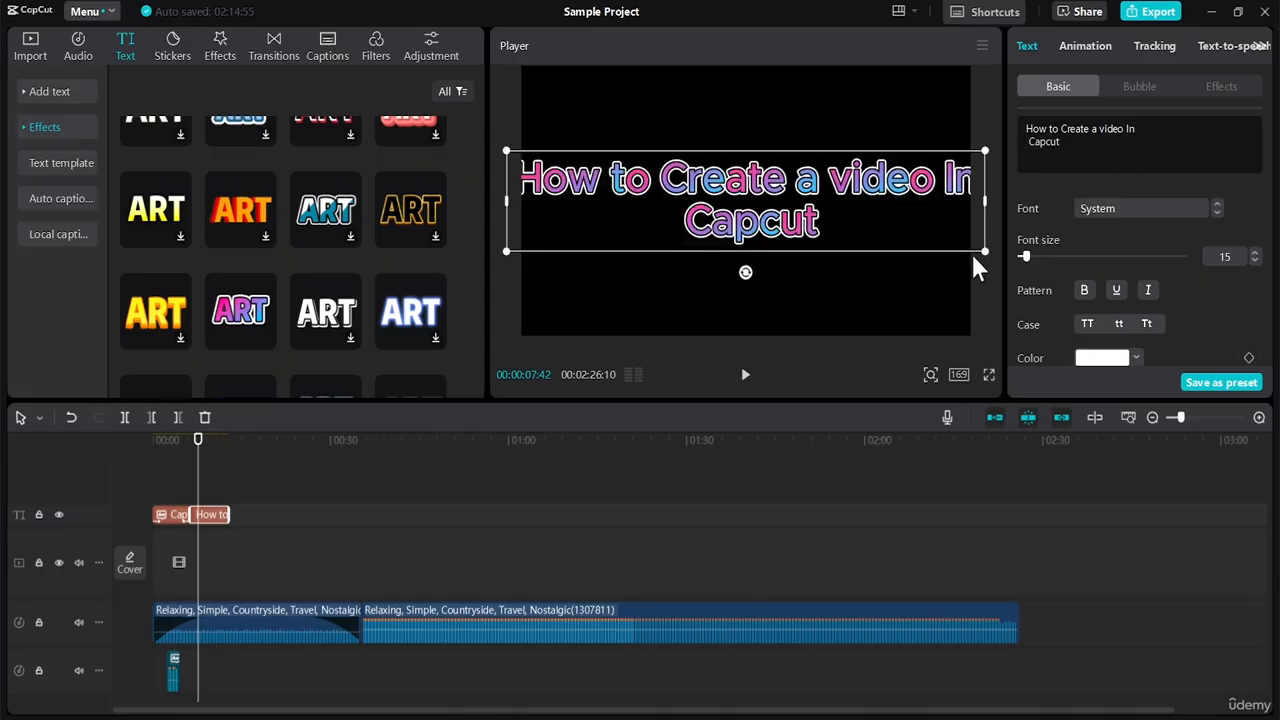
# Set the new text's font size to 13 and move the text slightly upward in the frame
pyautogui.click(880, 260)
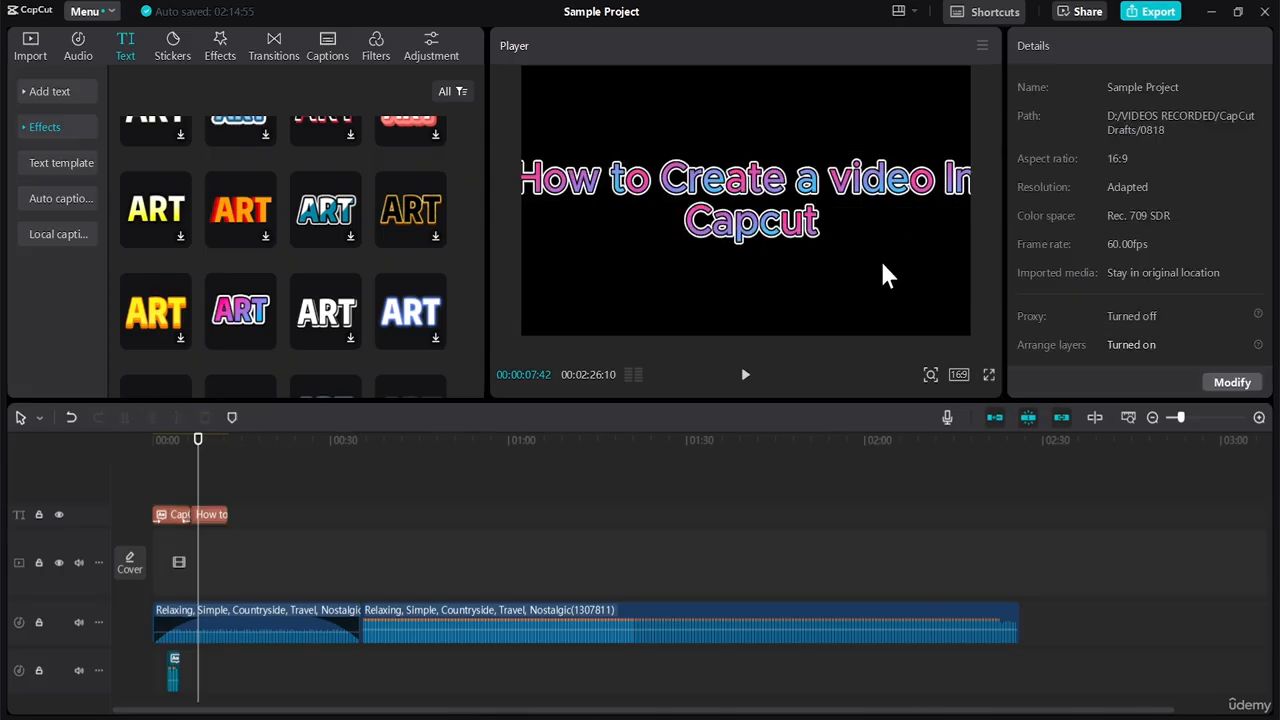
pyautogui.click(866, 195)
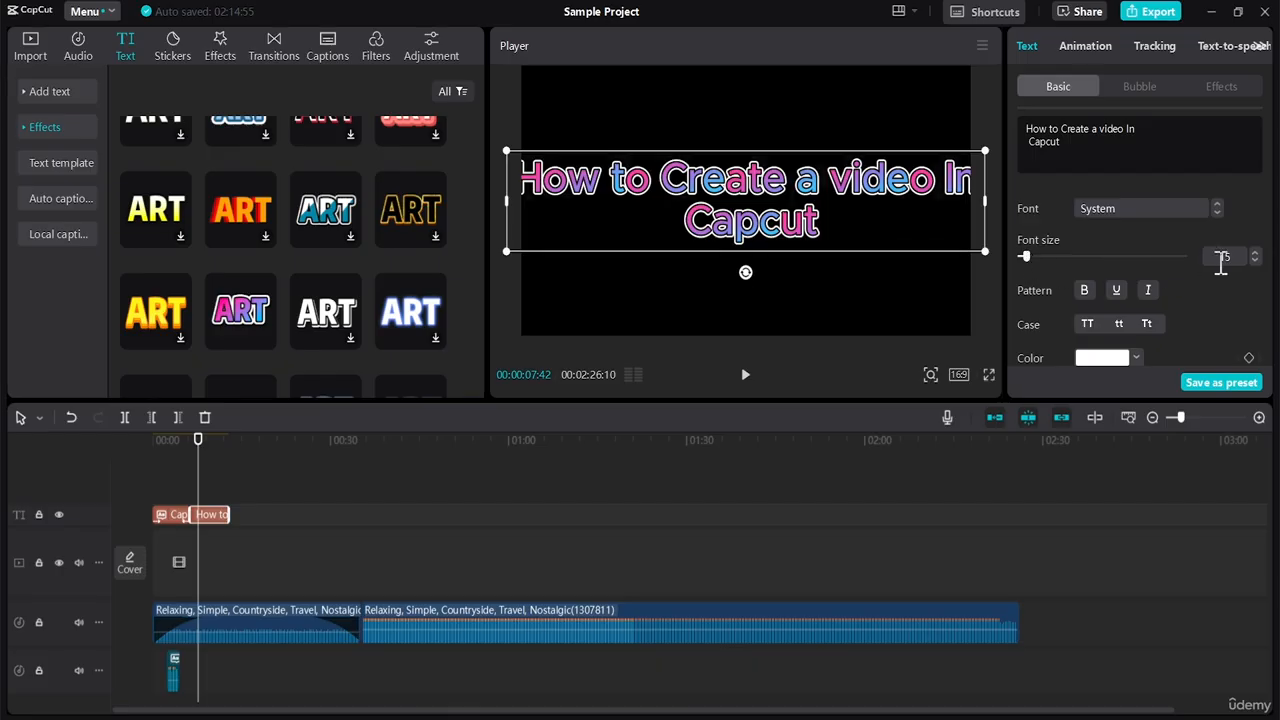
pyautogui.click(1255, 261)
pyautogui.click(1255, 261)
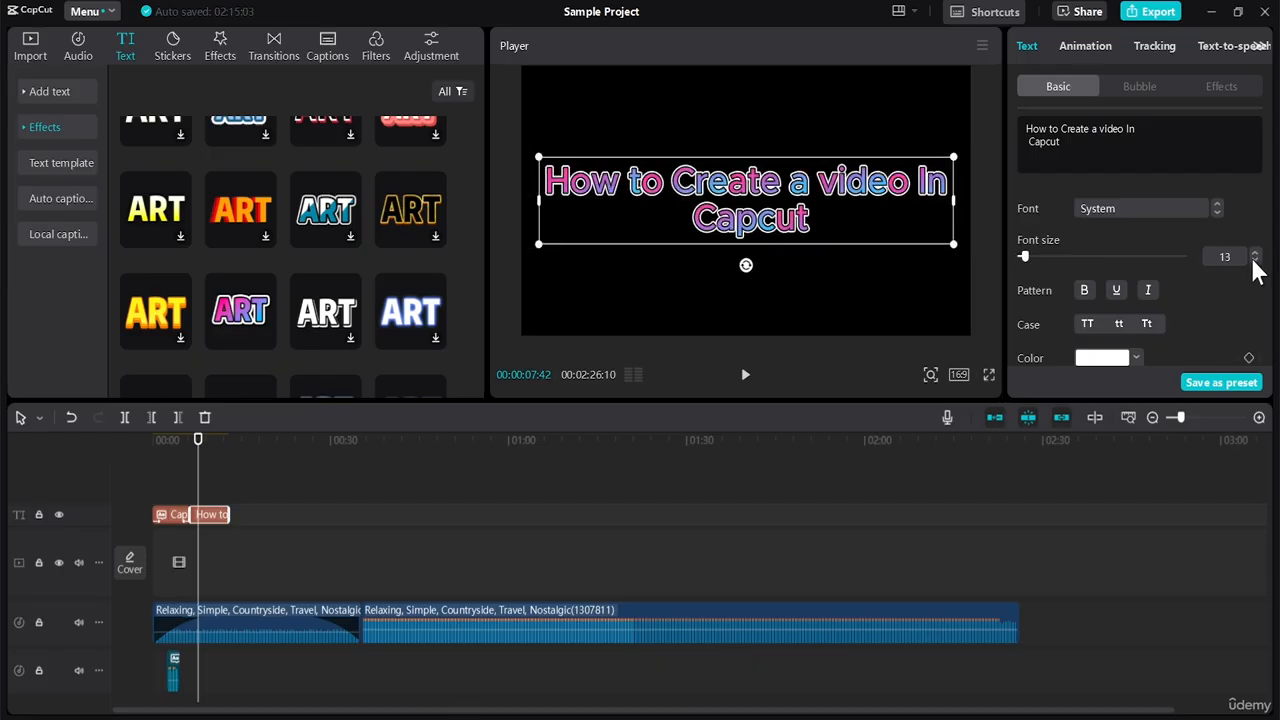
pyautogui.moveTo(838, 204); pyautogui.dragTo(809, 194)
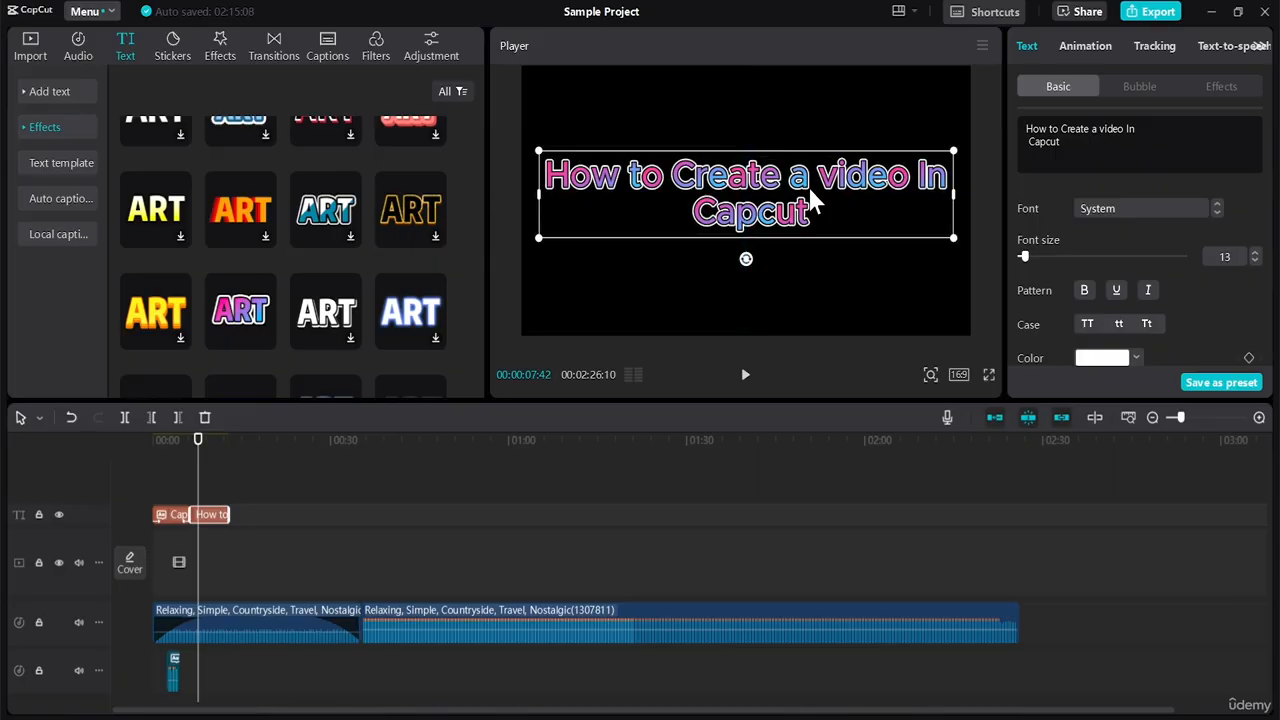
# Convert the text to uppercase and set its font size to 11
pyautogui.click(1091, 322)
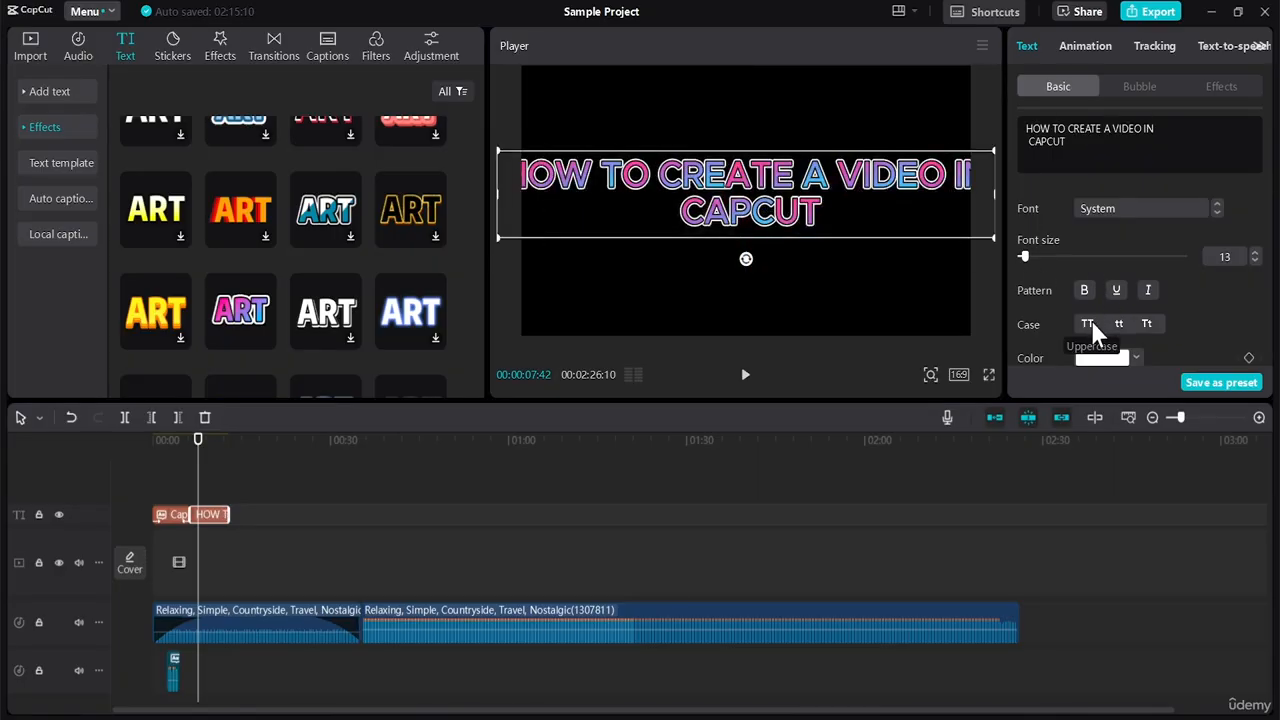
pyautogui.click(1255, 262)
pyautogui.click(1255, 262)
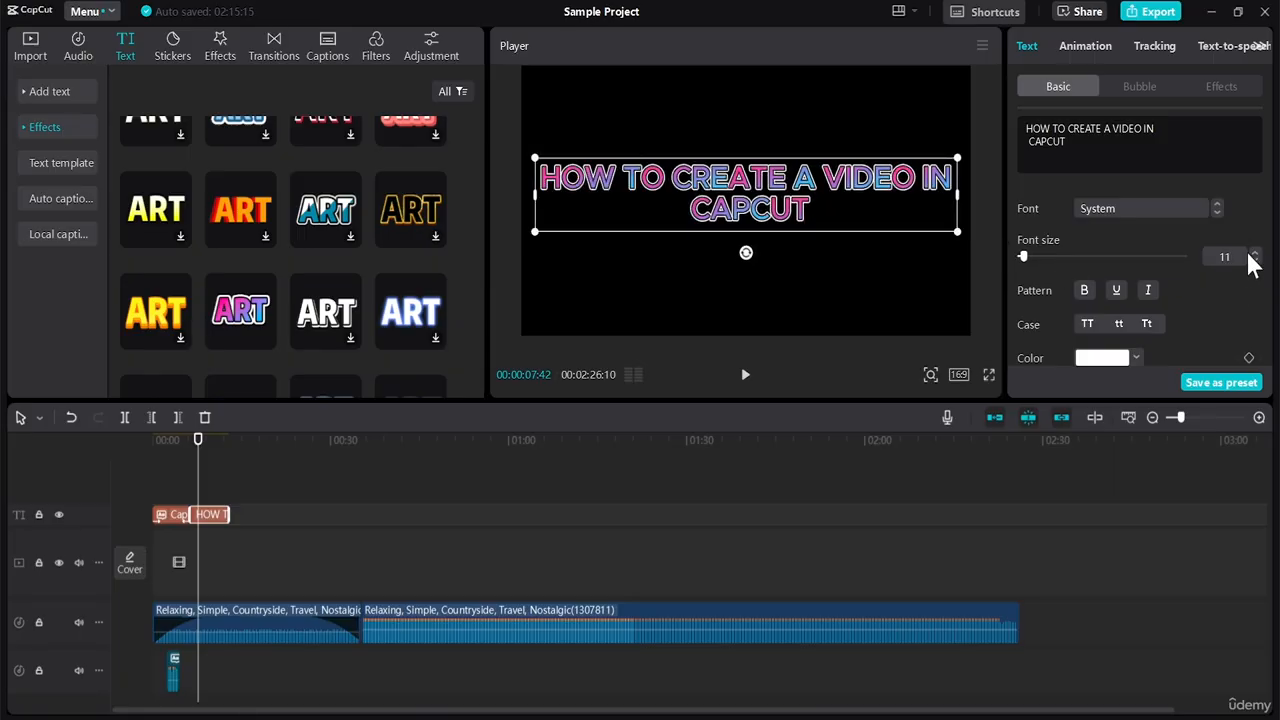
# Look over the bubble and effect styles available for the selected text
pyautogui.click(1143, 88)
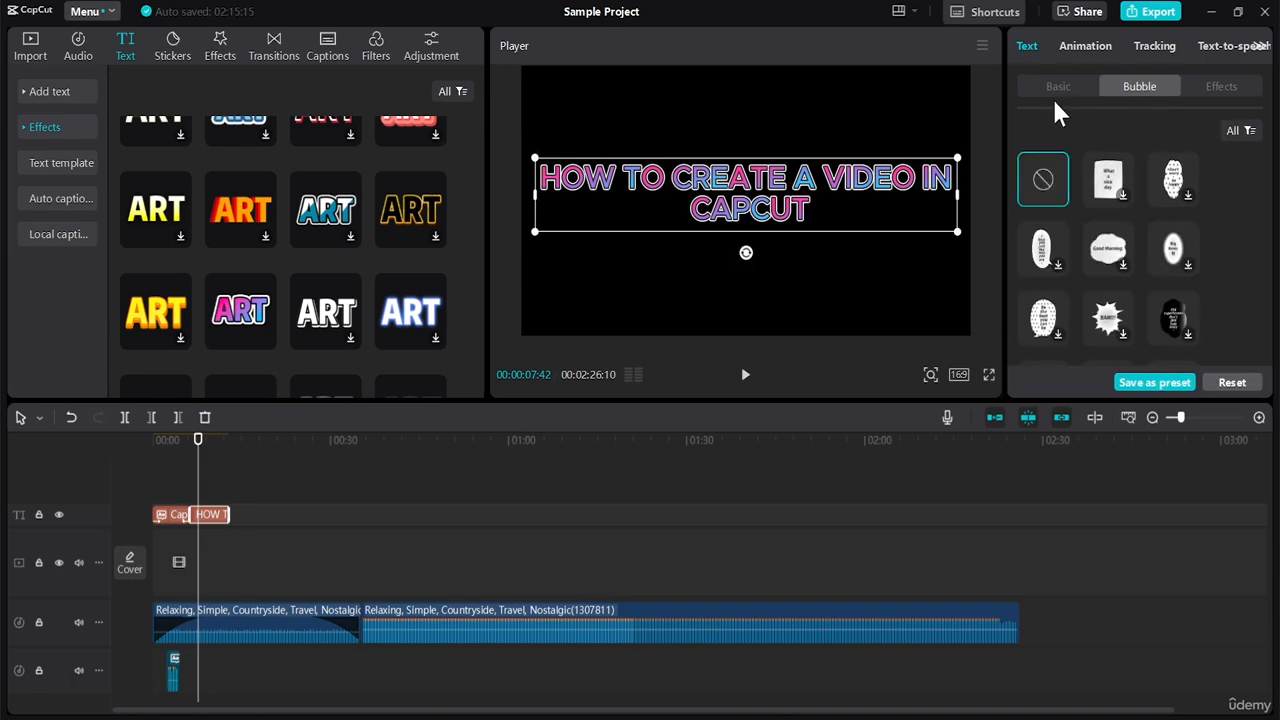
pyautogui.click(1222, 87)
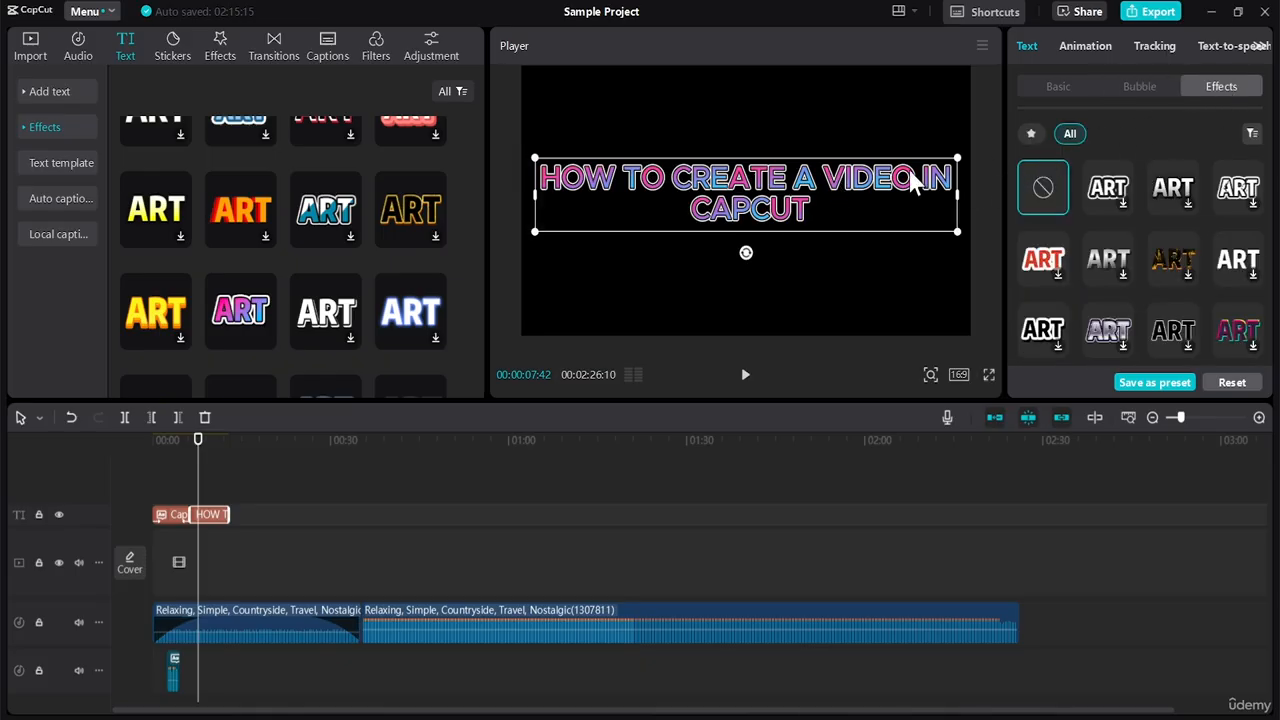
pyautogui.click(1073, 87)
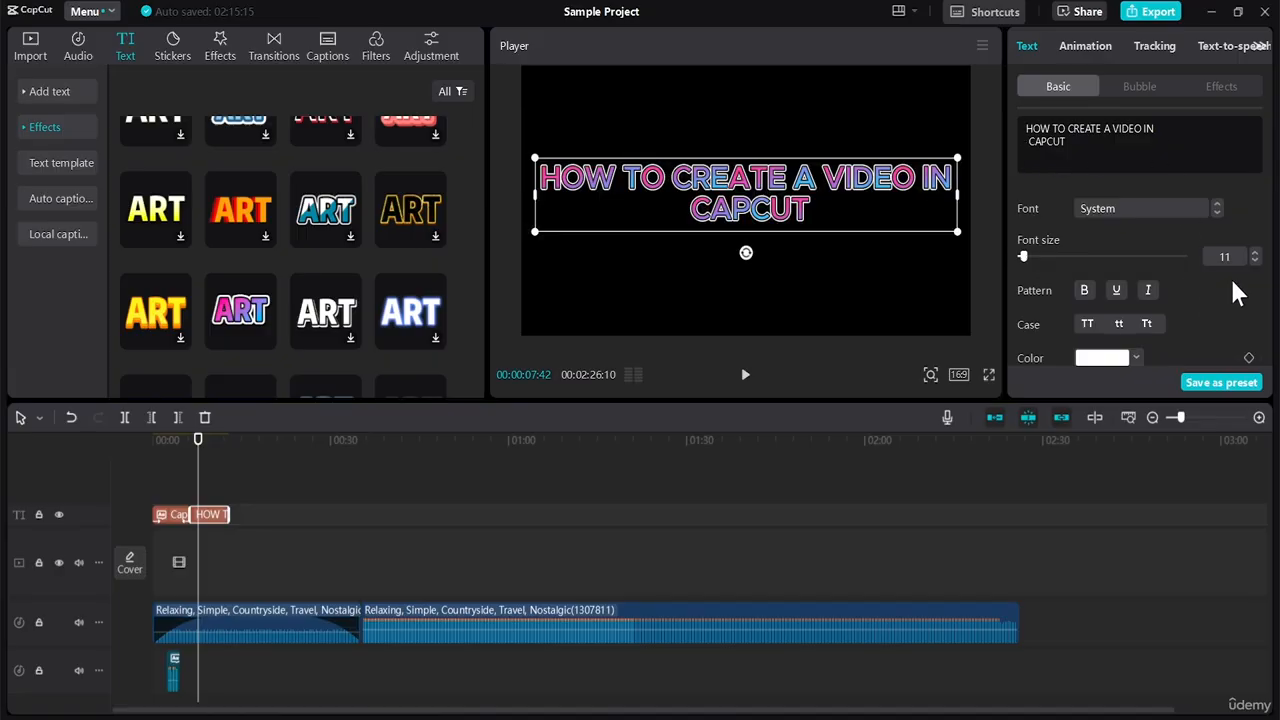
# Try purple 611B6E, pink FF87CE and dark red A20033 as the text color
pyautogui.scroll(-2, 1273, 165)
pyautogui.scroll(-3, 1273, 165)
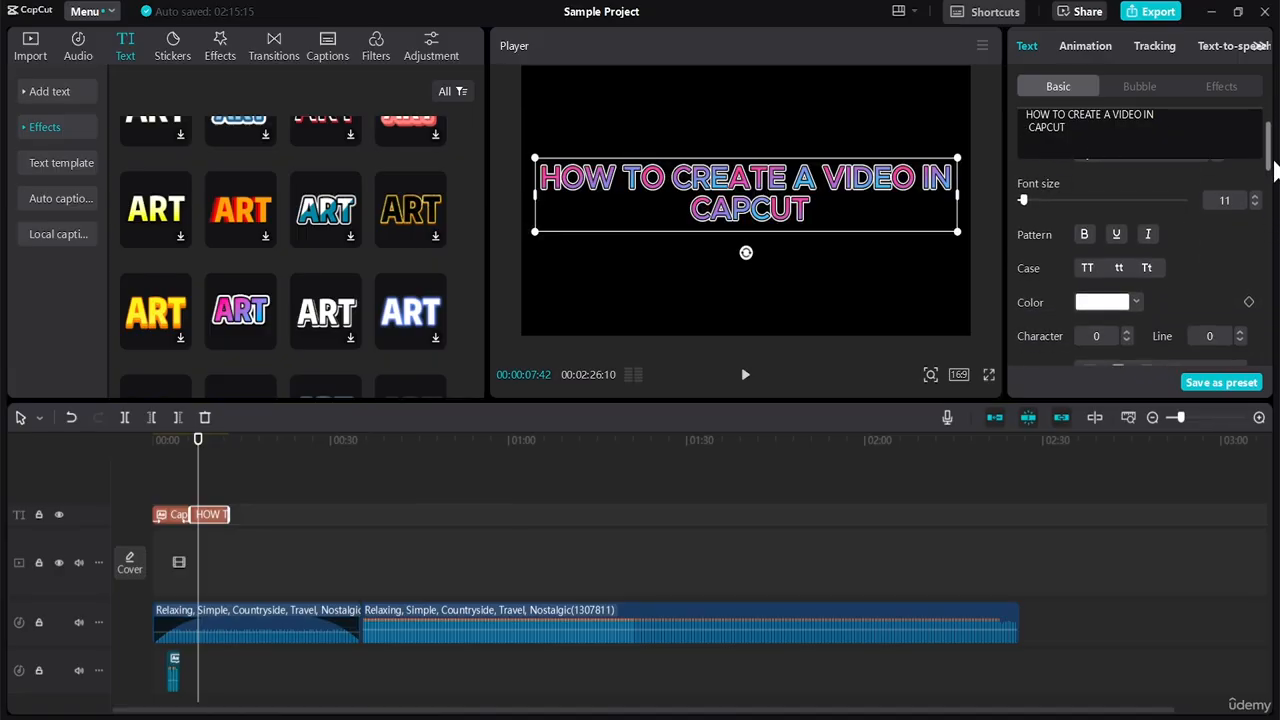
pyautogui.click(1136, 290)
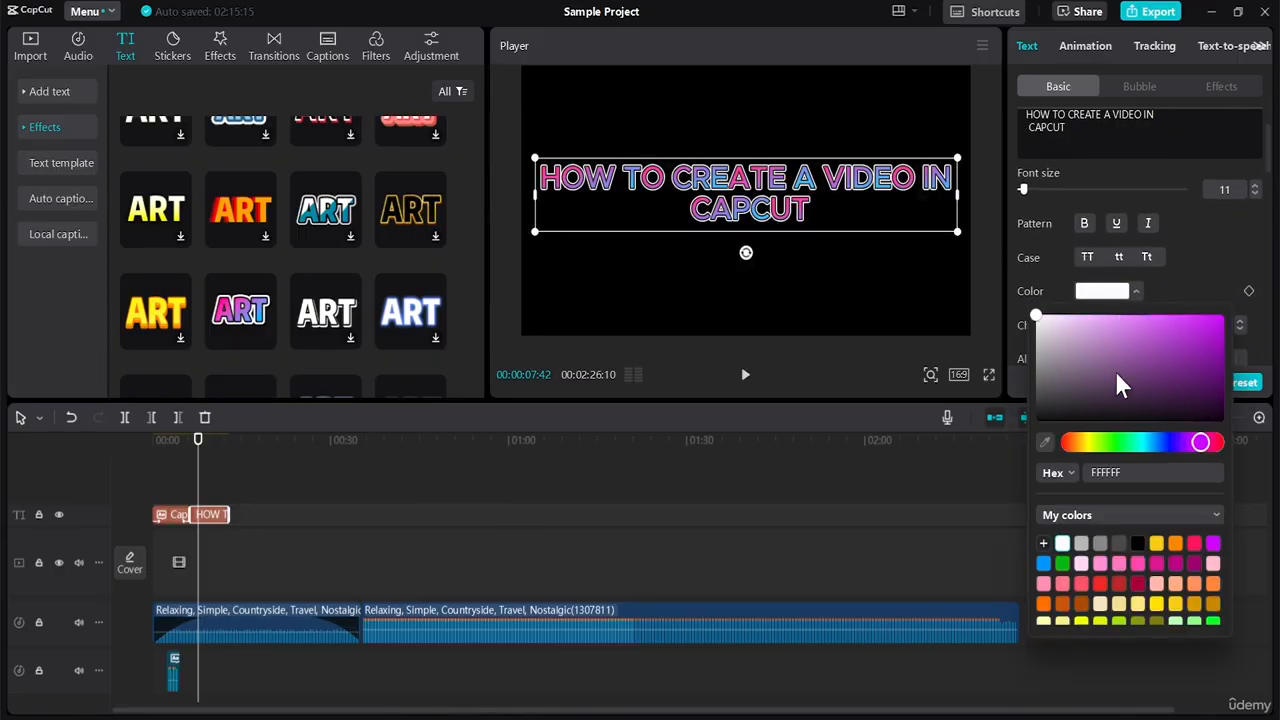
pyautogui.moveTo(1117, 380); pyautogui.dragTo(1177, 375)
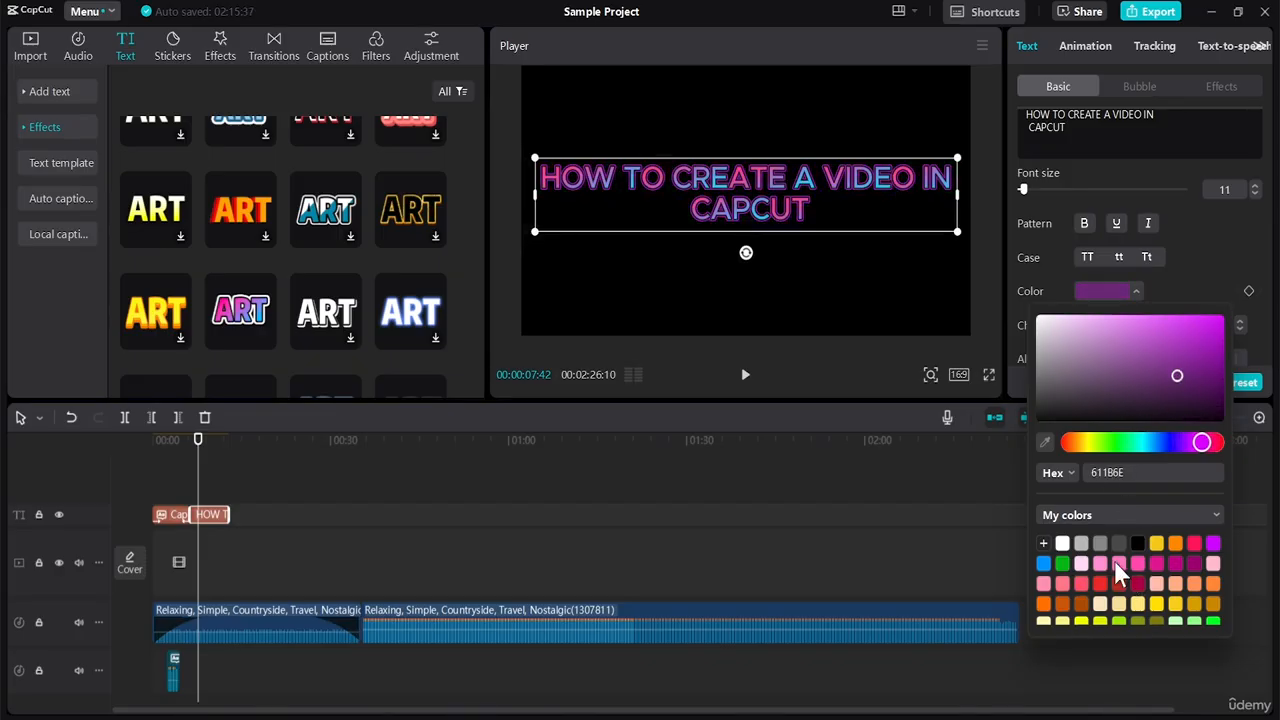
pyautogui.click(1102, 564)
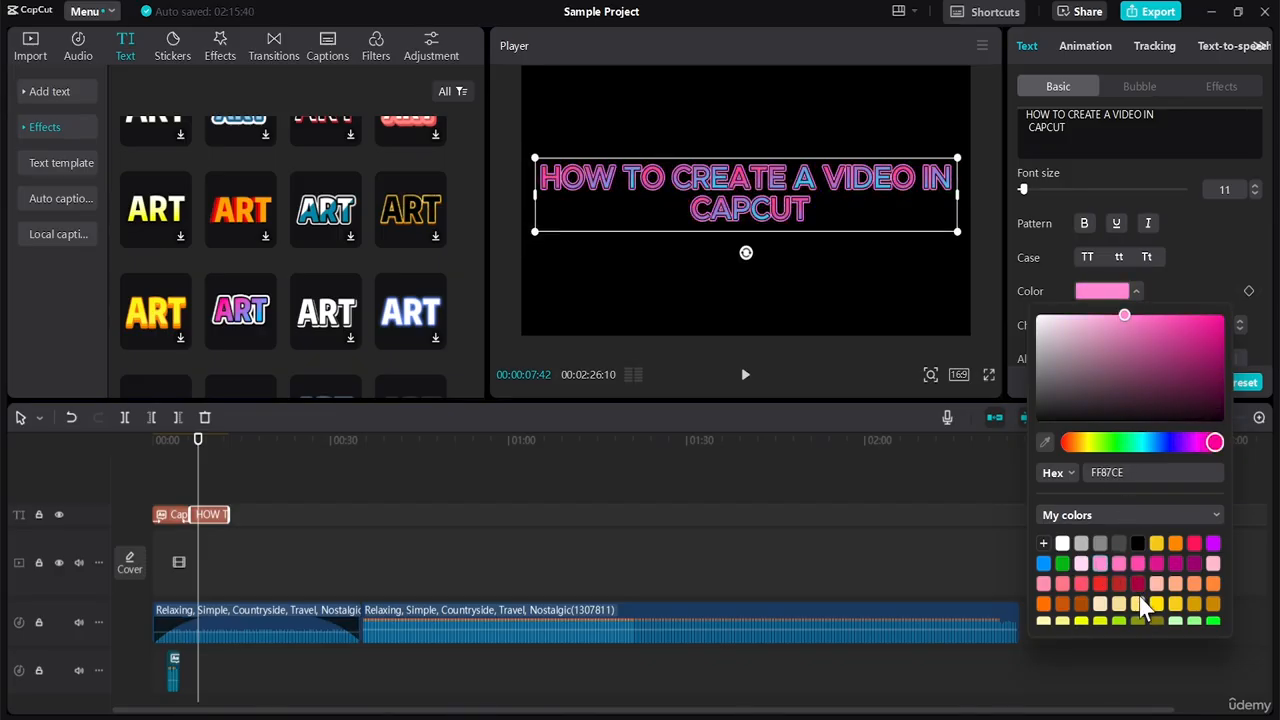
pyautogui.click(1138, 584)
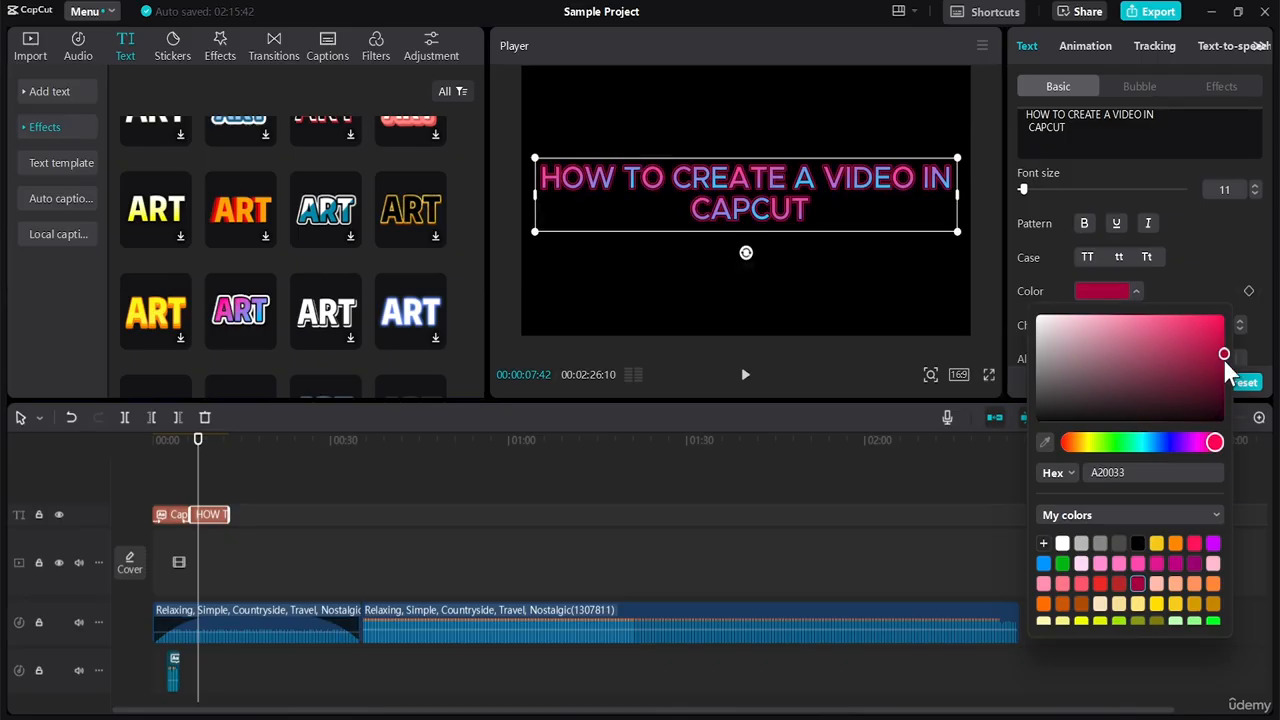
# Switch the color values to RGB, try red 236, 29, 29, and set the text color to bright green 0, 255, 24
pyautogui.click(1196, 520)
pyautogui.click(1159, 515)
pyautogui.click(1066, 474)
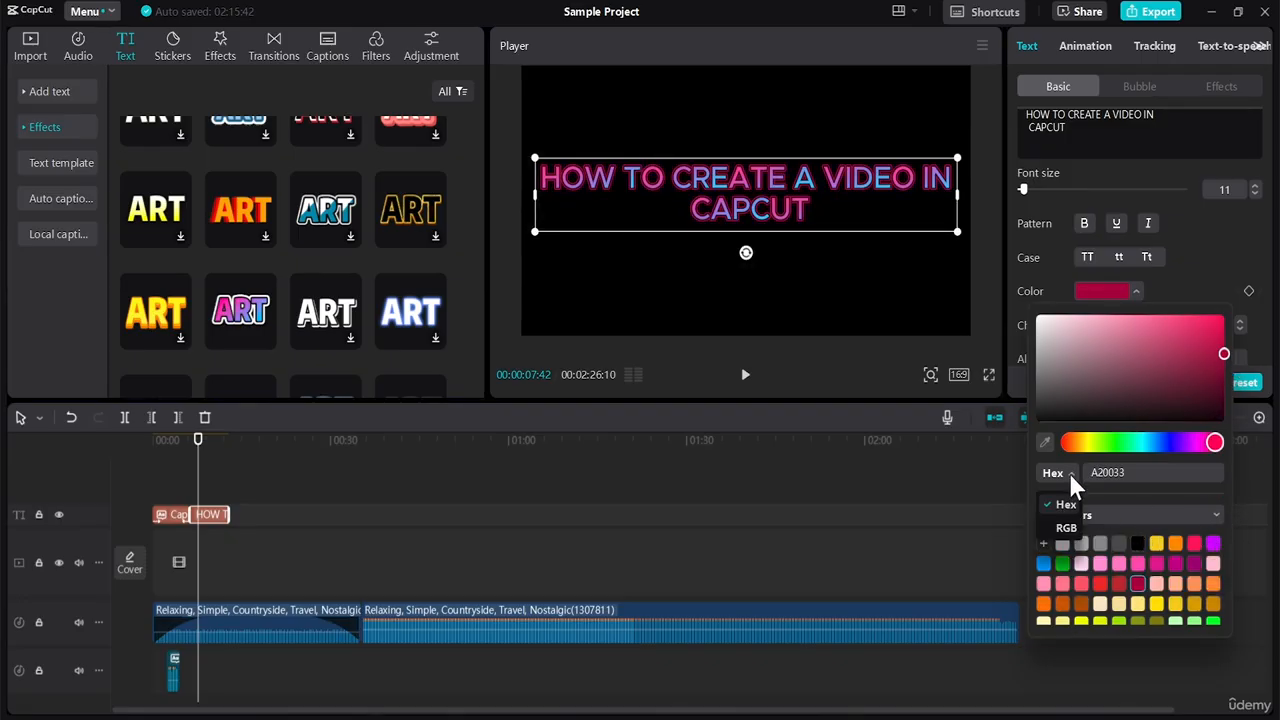
pyautogui.click(1076, 526)
pyautogui.click(1100, 583)
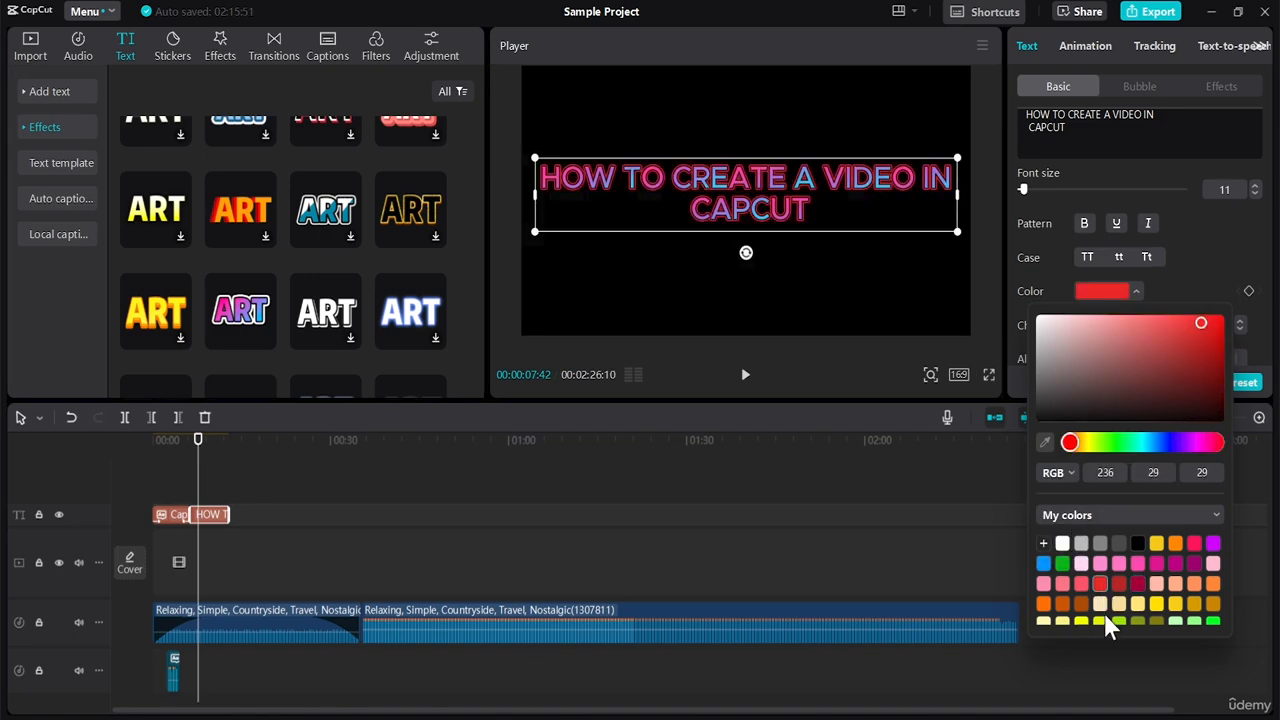
pyautogui.click(1212, 620)
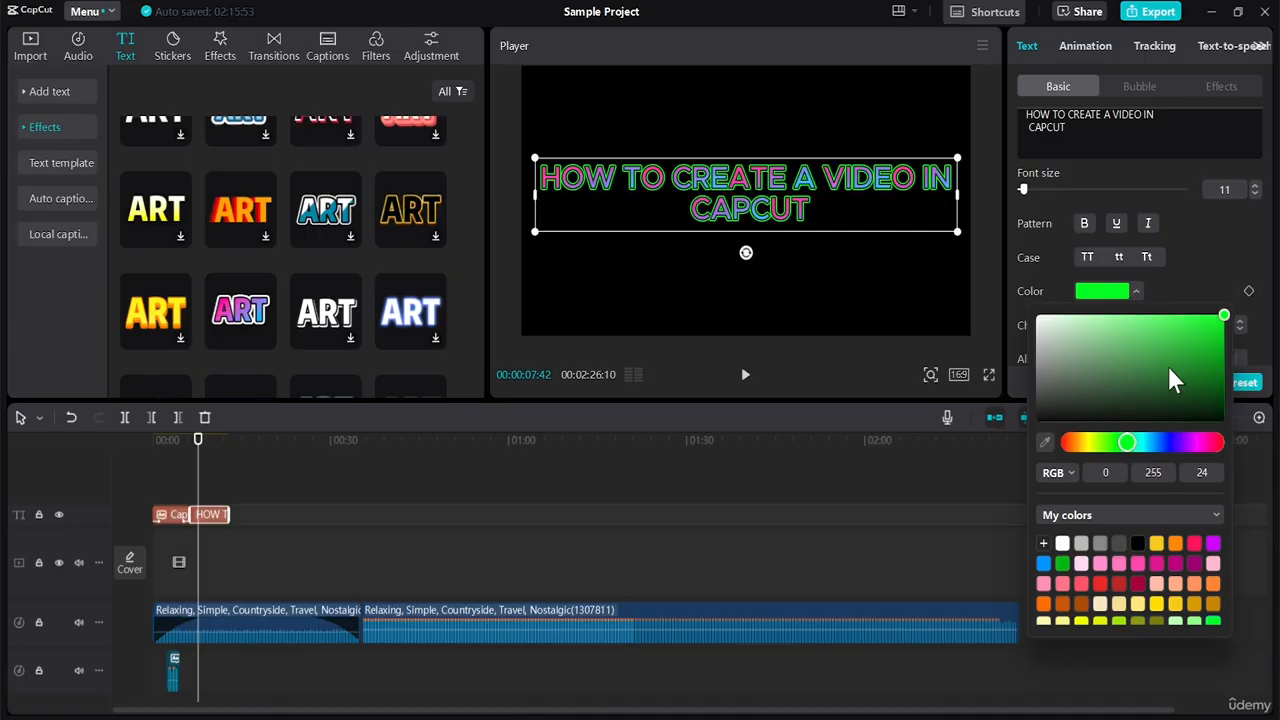
# Change the title's text color to purple with full saturation
pyautogui.moveTo(1134, 447); pyautogui.dragTo(1196, 468)
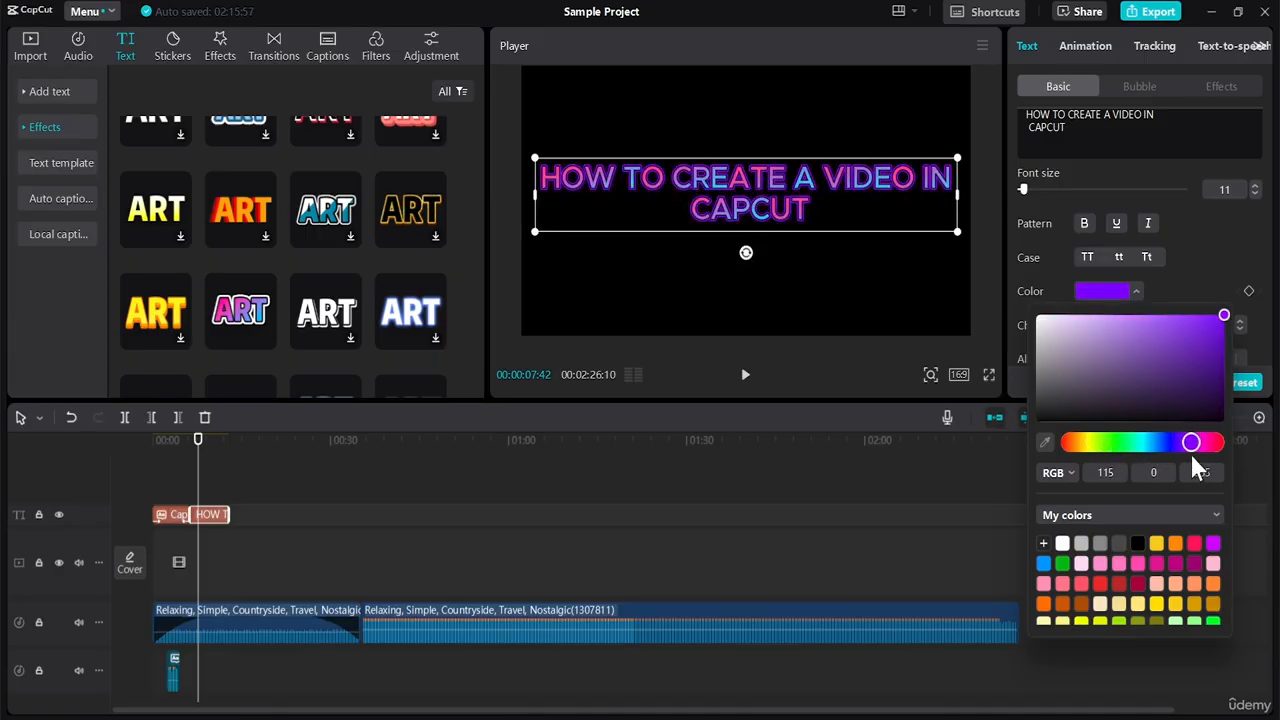
pyautogui.click(1190, 270)
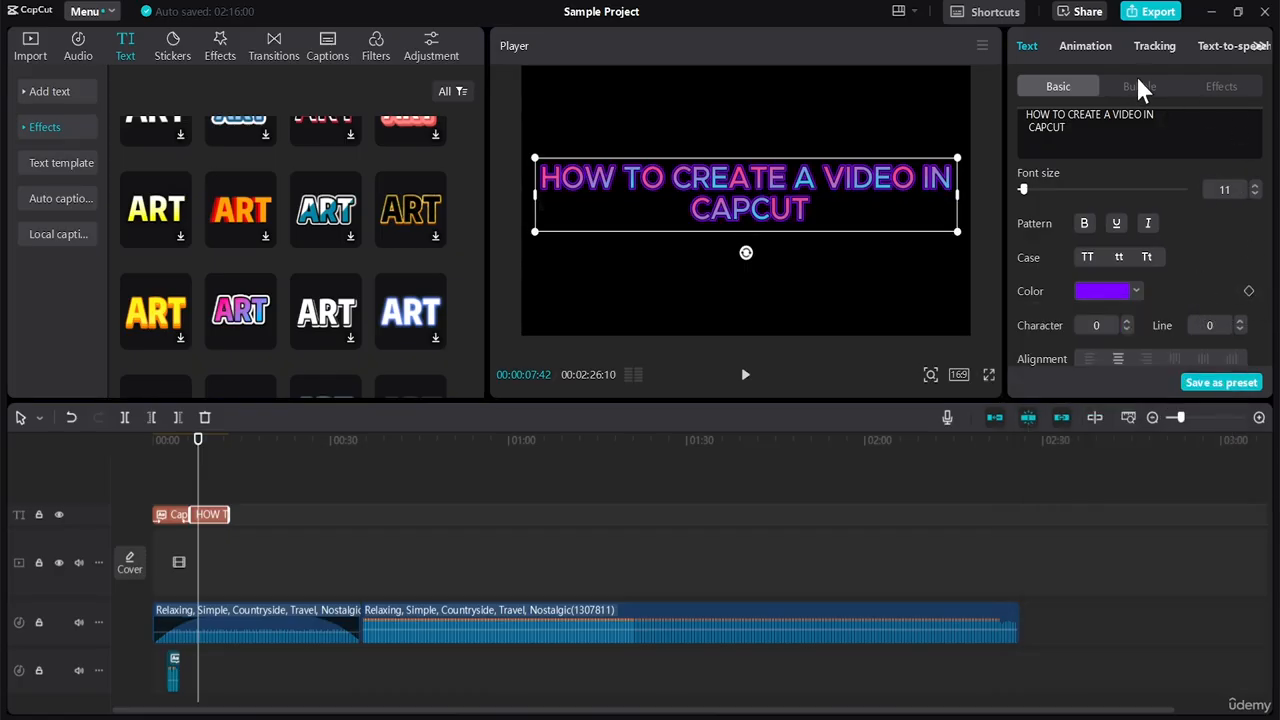
# Preview the Adorable Girl, American Male, Narrative Male, Energetic Male and Sara text-to-speech voices for the title
pyautogui.click(1232, 48)
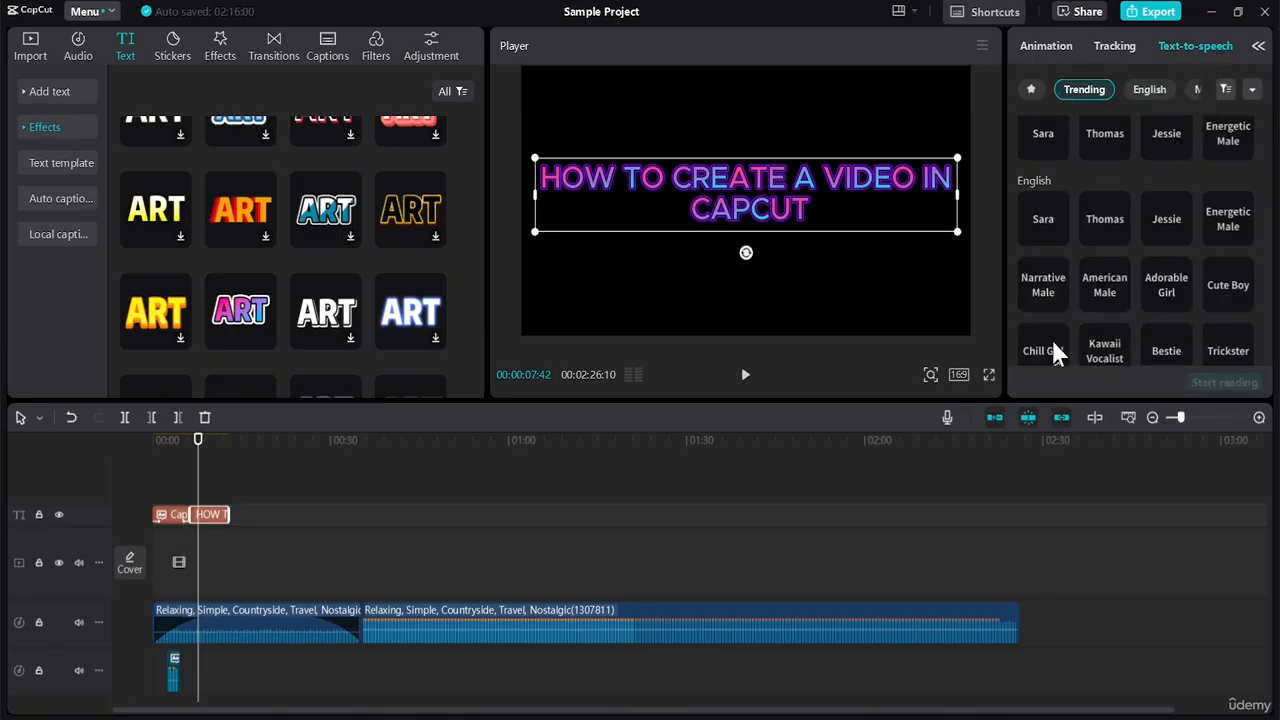
pyautogui.click(1159, 285)
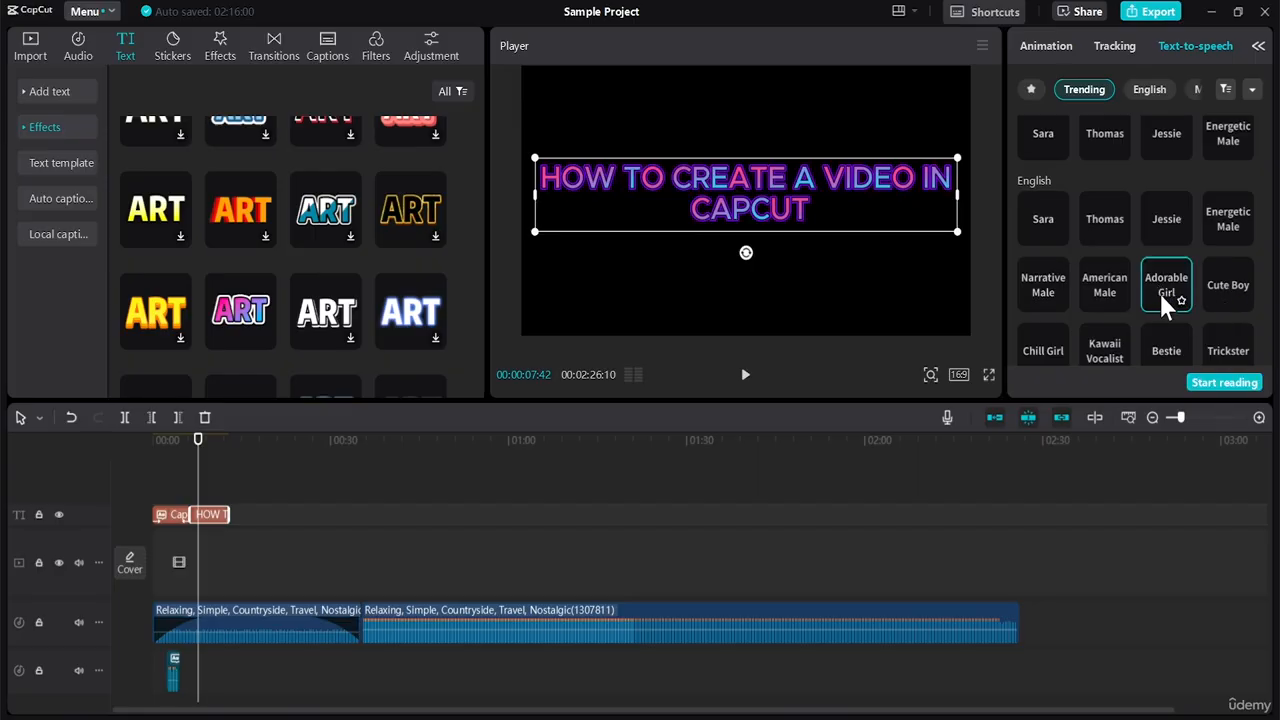
pyautogui.click(1101, 279)
pyautogui.click(1040, 280)
pyautogui.click(1228, 227)
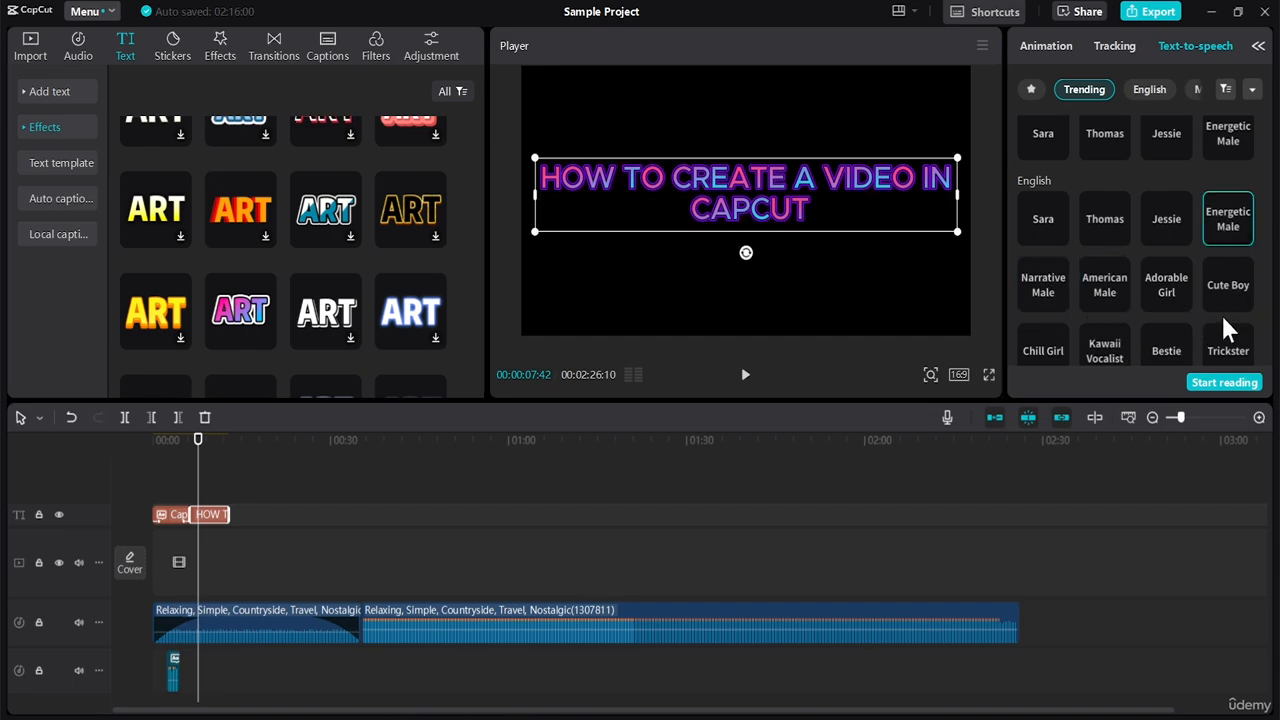
pyautogui.click(1046, 226)
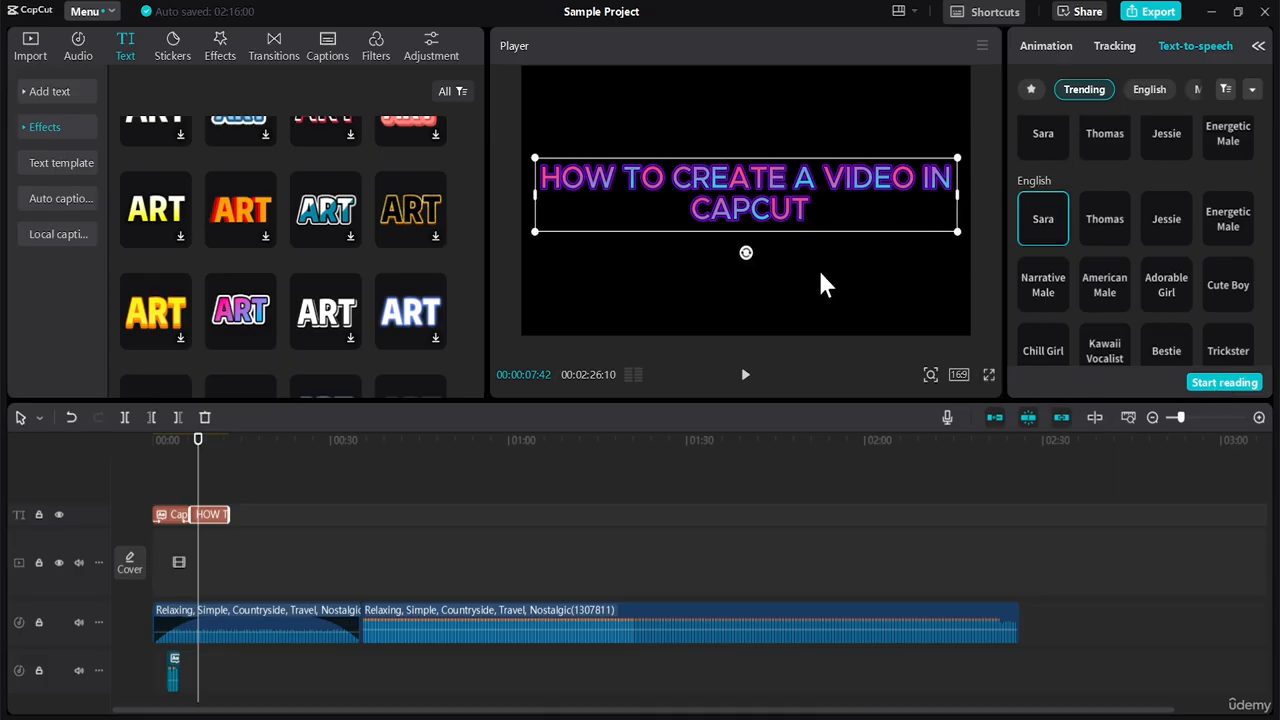
# Remove the line break before CAPCUT so the title text runs on a single line
pyautogui.doubleClick(684, 208)
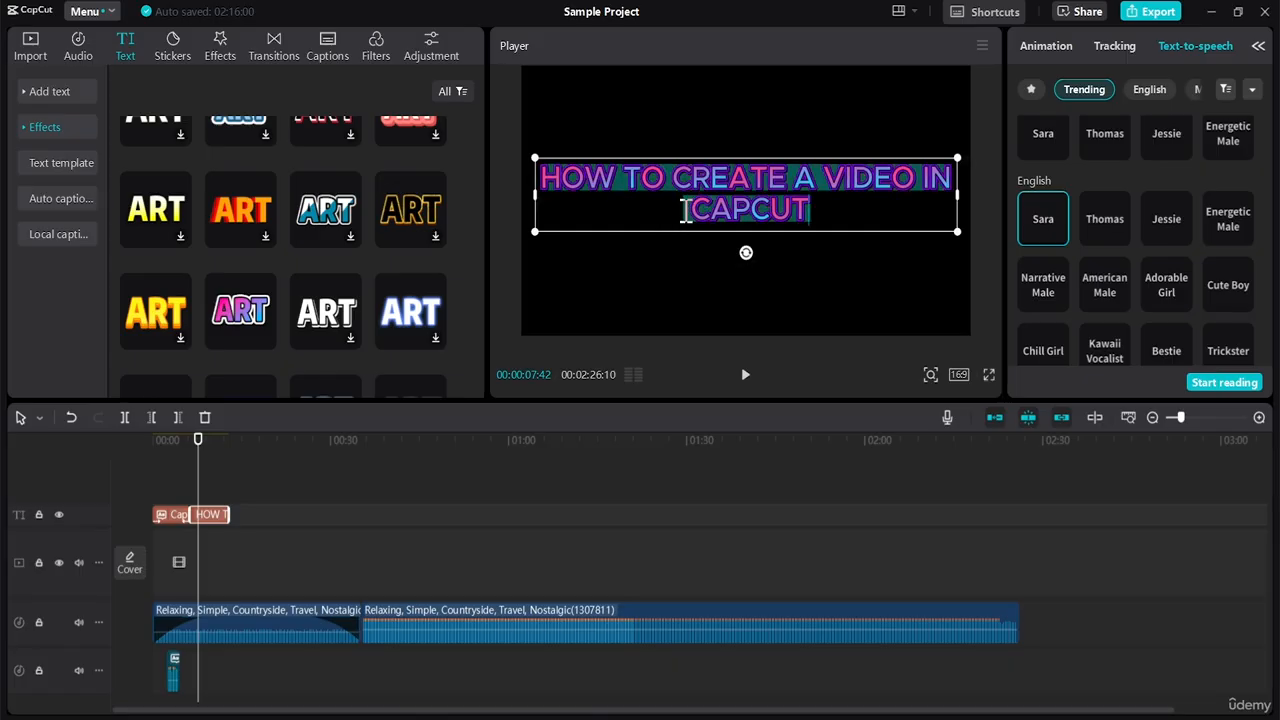
pyautogui.hotkey('ctrl', 'a')
pyautogui.click(1048, 46)
pyautogui.click(1257, 46)
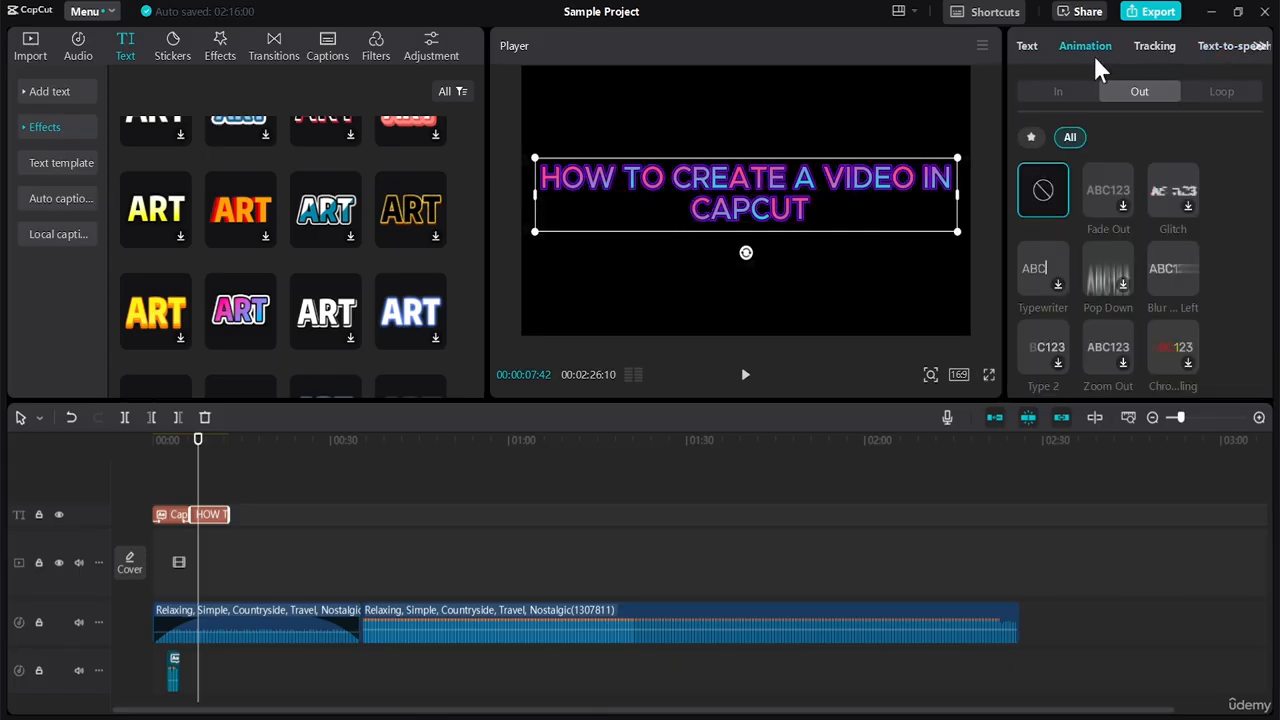
pyautogui.click(1036, 48)
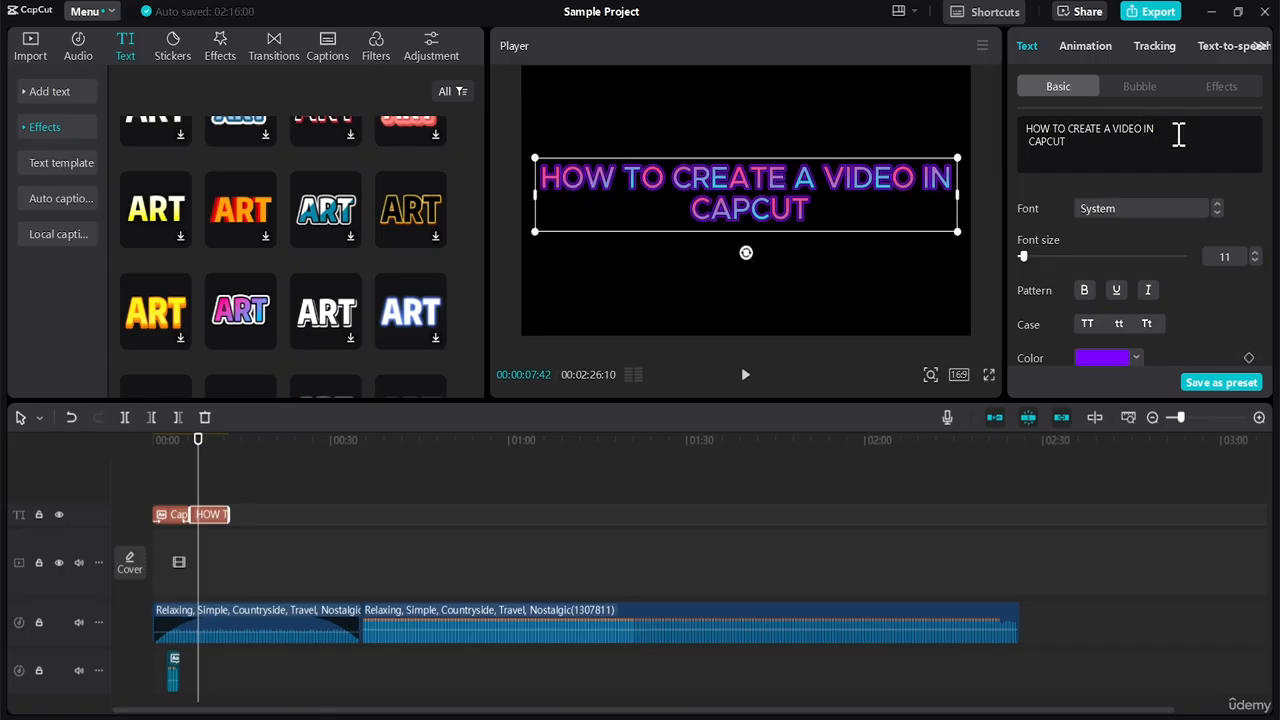
pyautogui.click(1029, 141)
pyautogui.press('BackSpace')
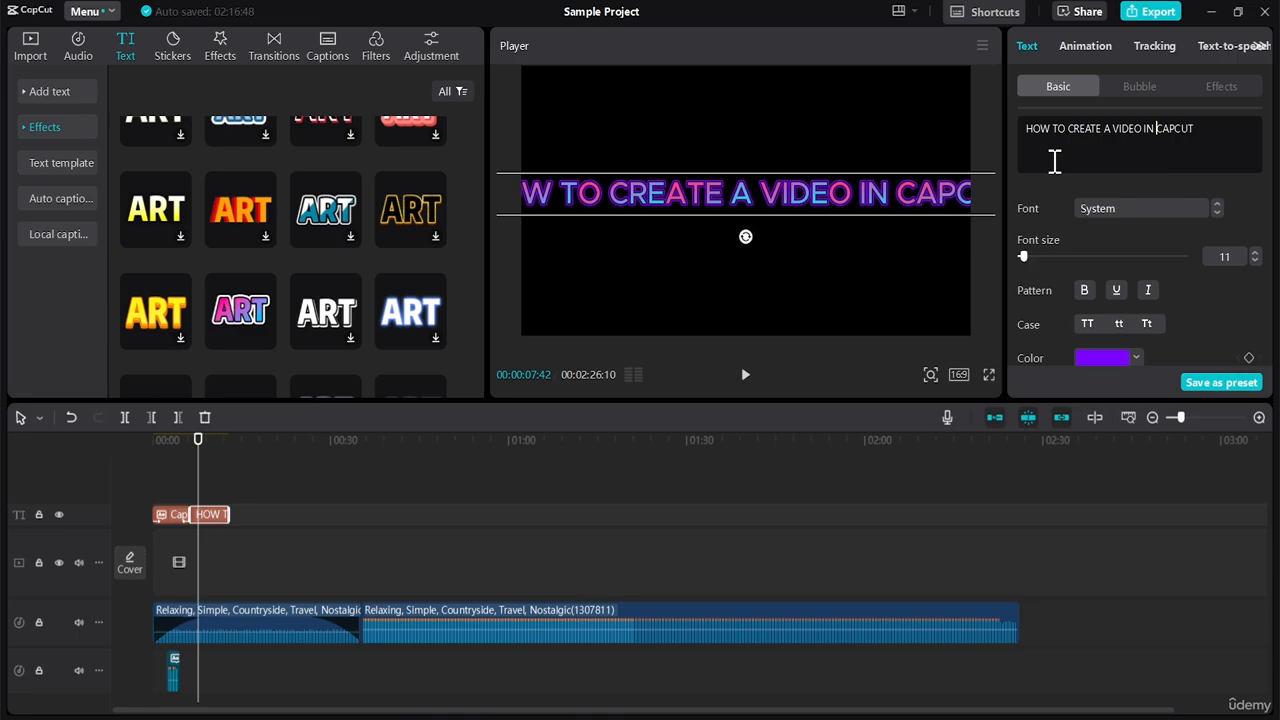
# Try several system fonts on the title, choose AdobeHeitiStd-Regular and set the font size to 9
pyautogui.click(1216, 212)
pyautogui.click(1216, 212)
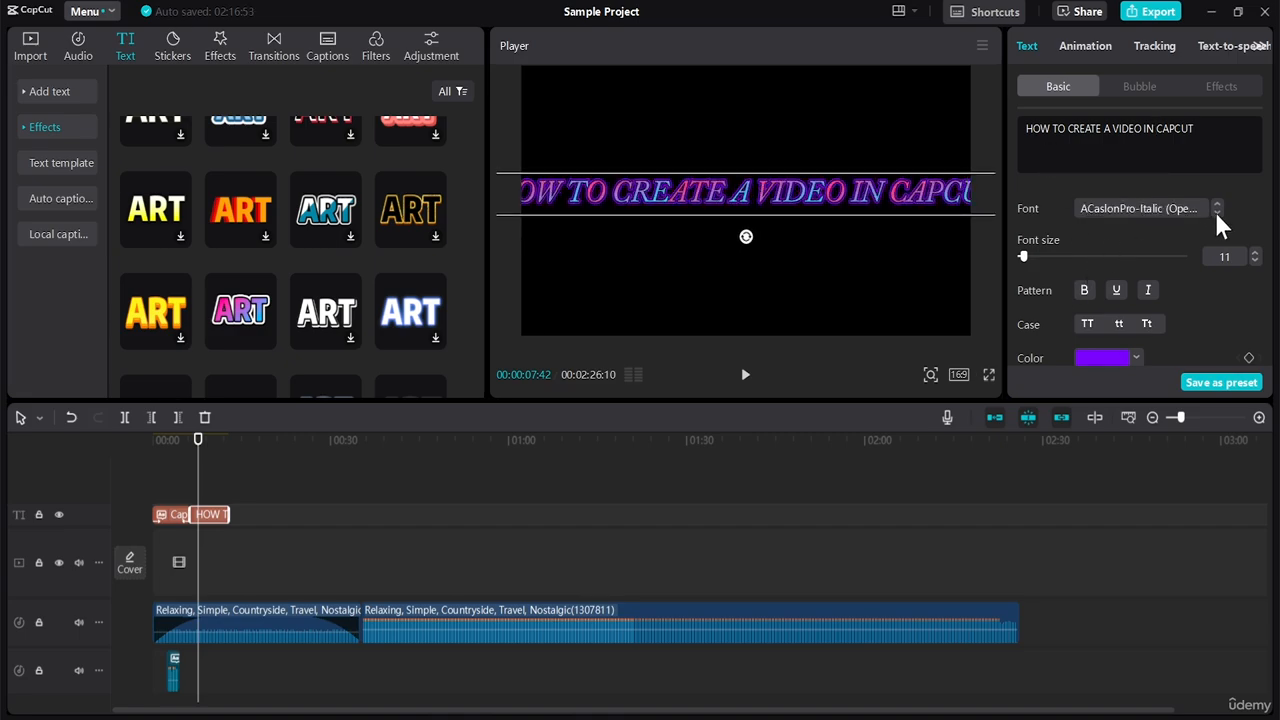
pyautogui.click(1216, 212)
pyautogui.click(1216, 212)
pyautogui.click(1216, 212)
pyautogui.click(1183, 206)
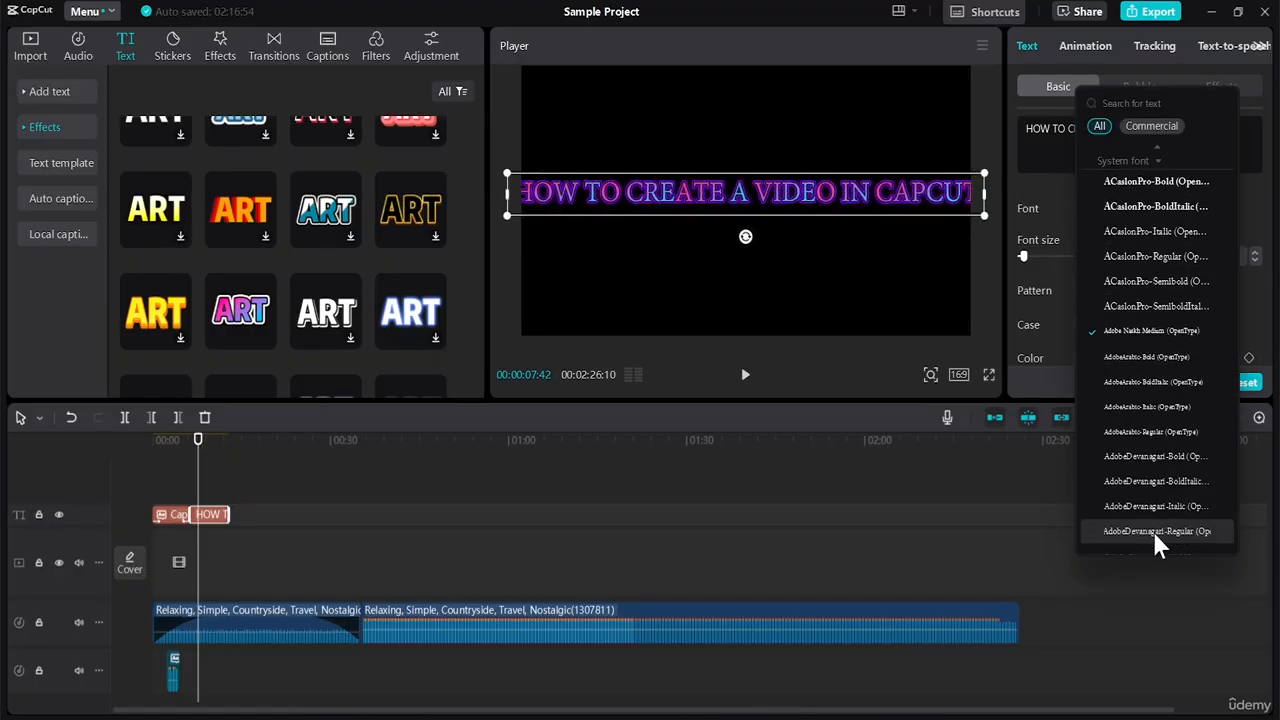
pyautogui.scroll(-5, 1155, 538)
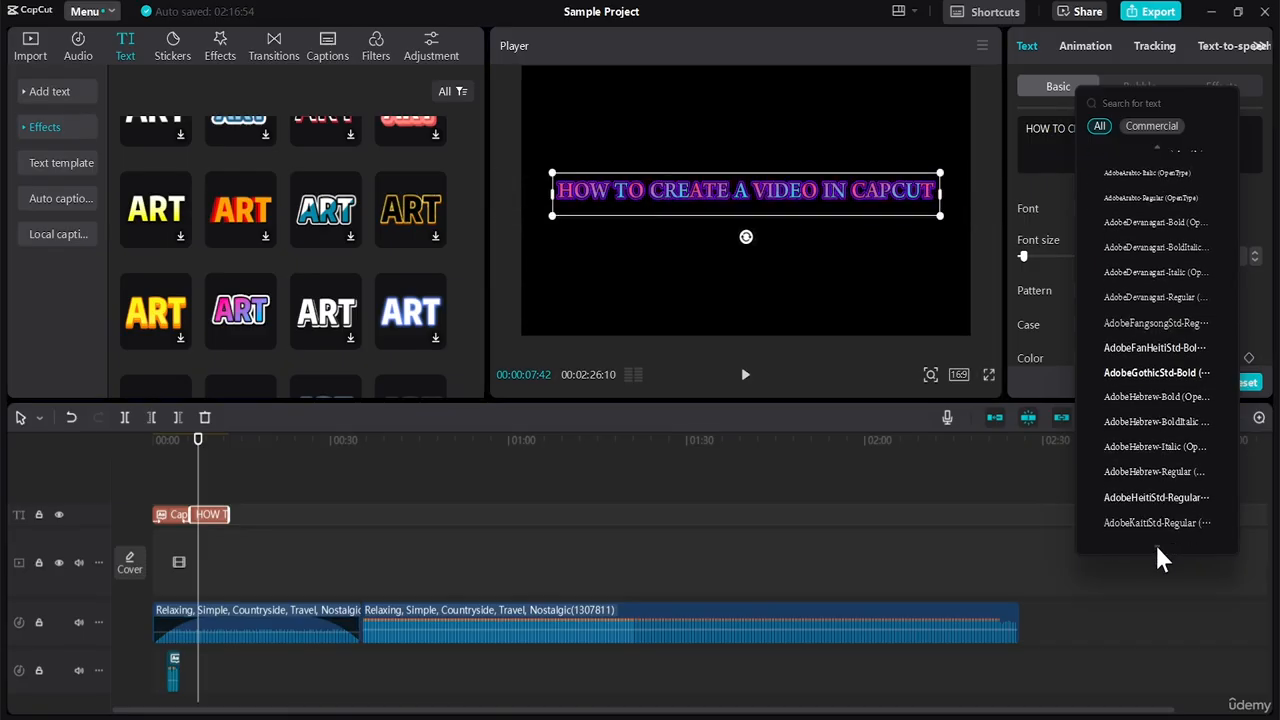
pyautogui.scroll(-4, 1154, 540)
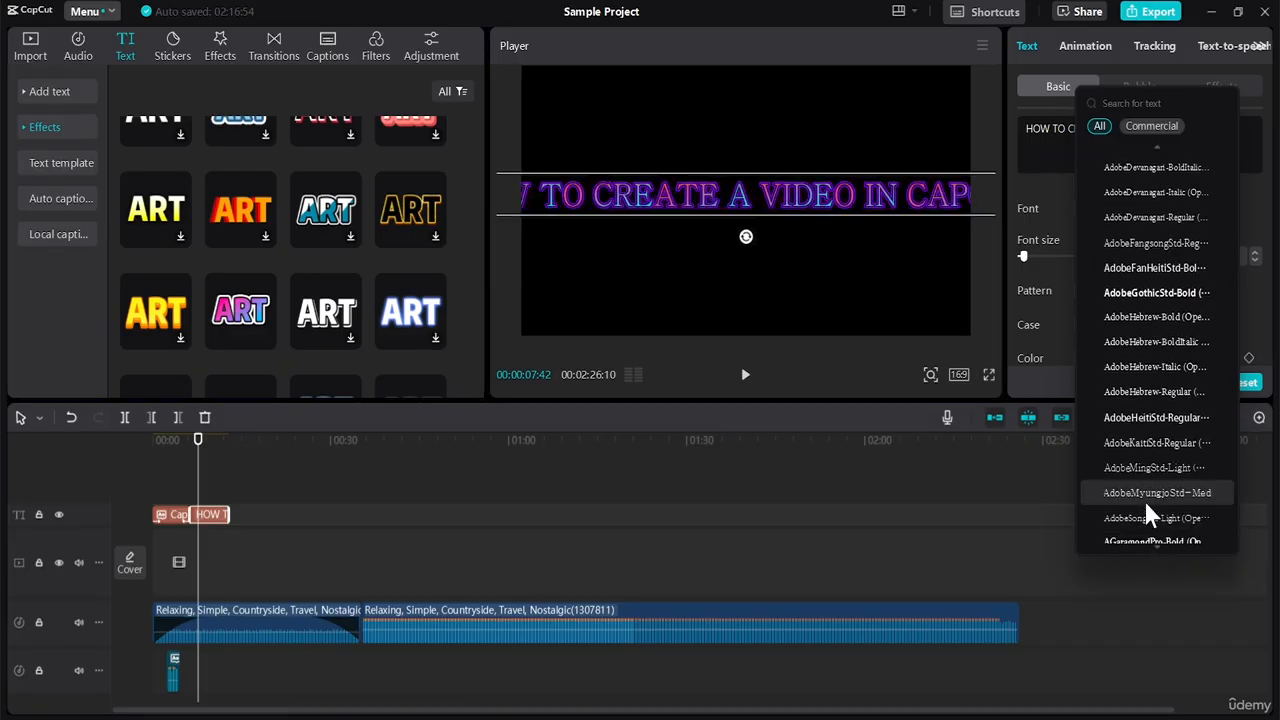
pyautogui.click(1148, 419)
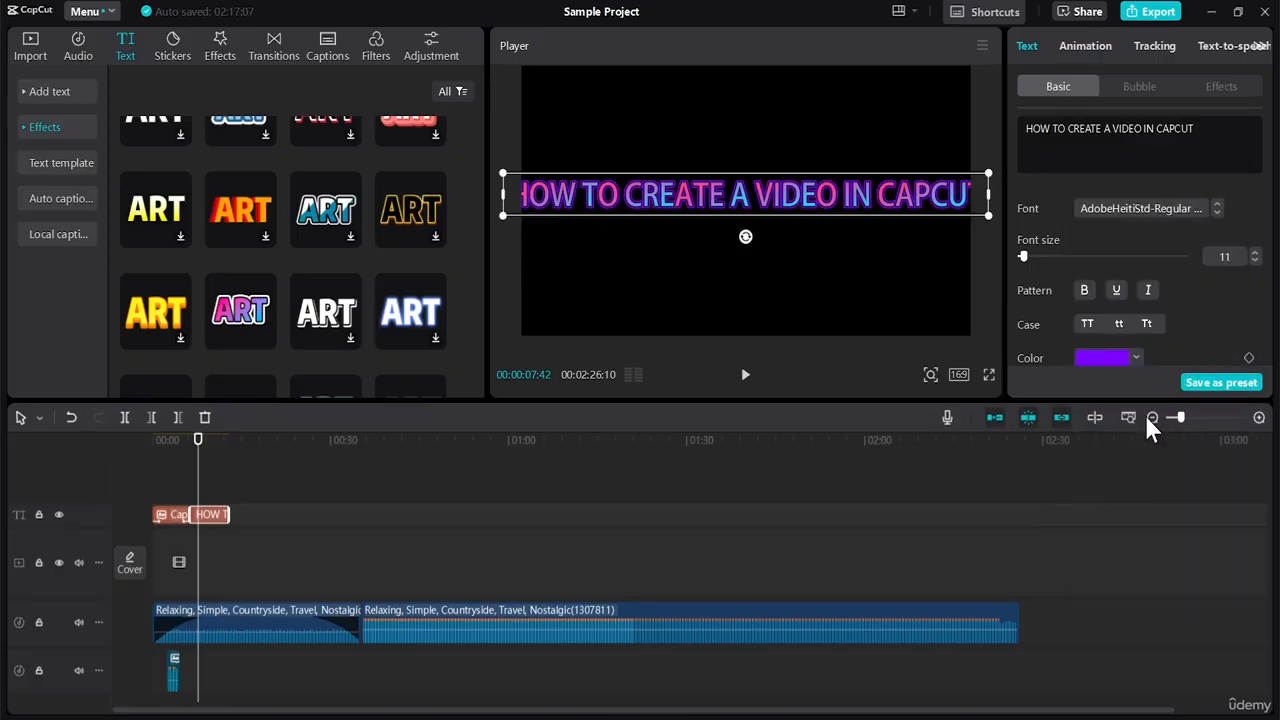
pyautogui.click(1256, 260)
pyautogui.click(1256, 260)
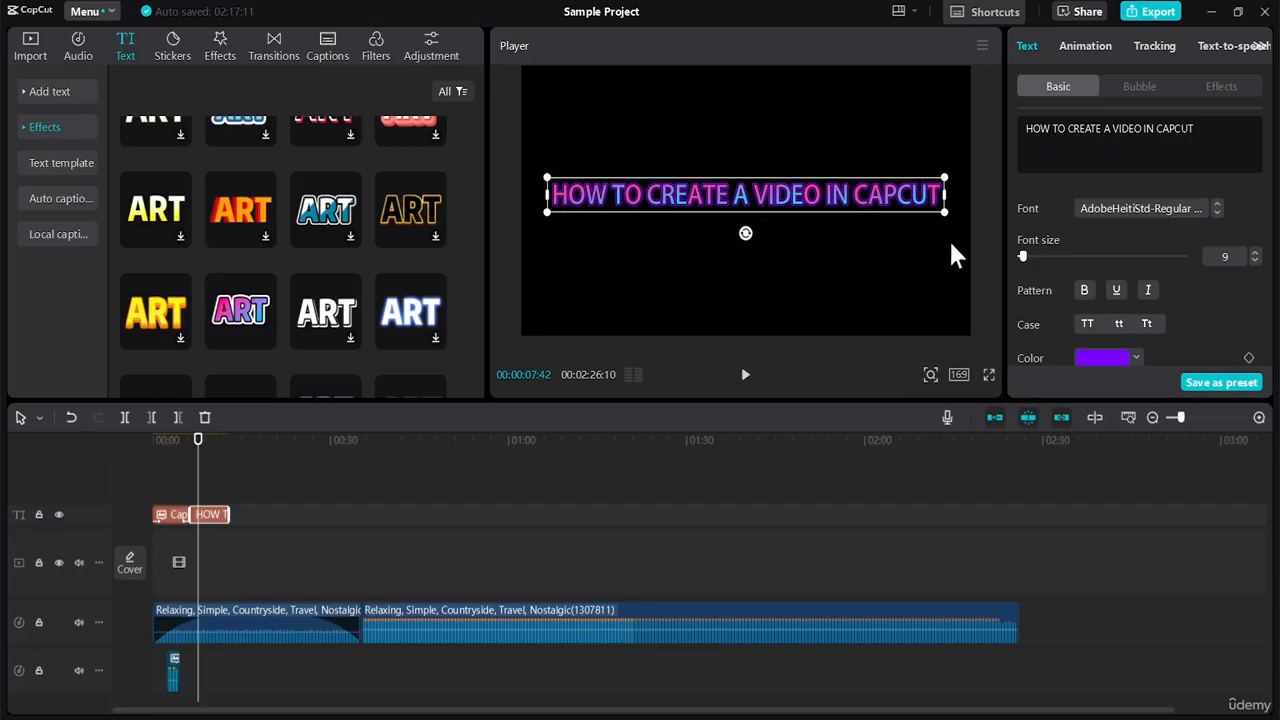
# Generate speech narration for the title with the English voice Sara
pyautogui.click(1226, 46)
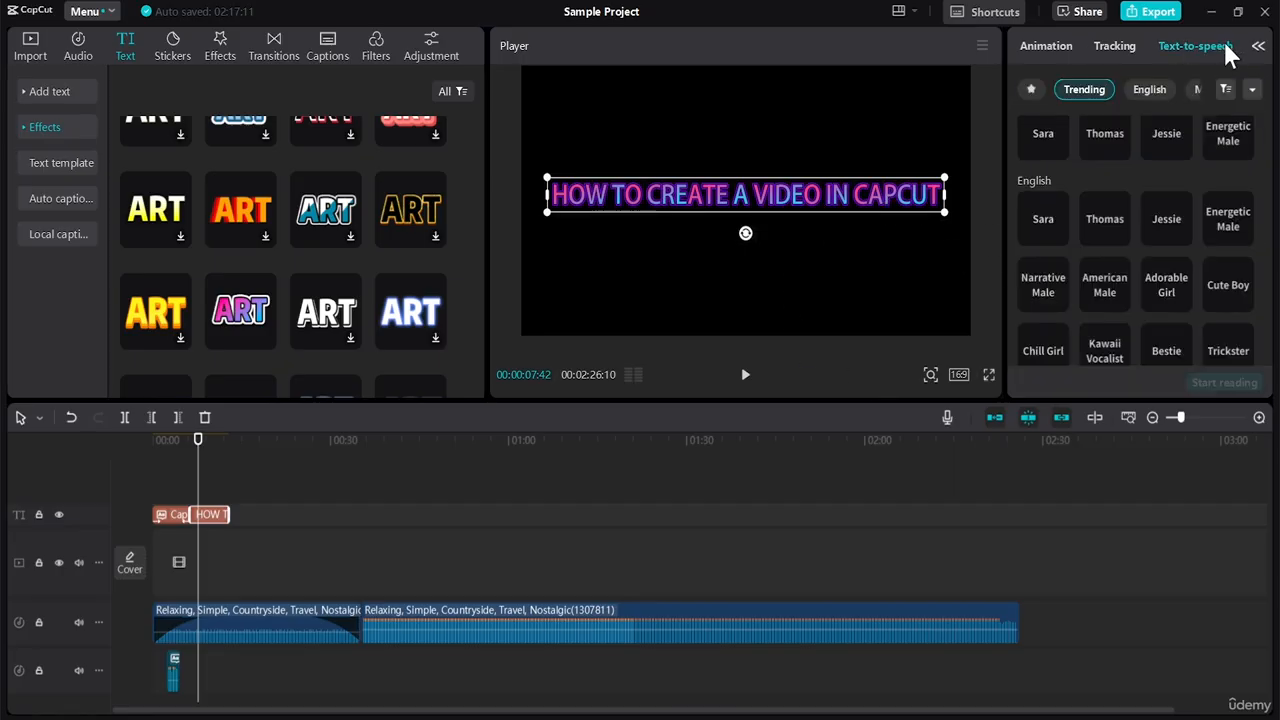
pyautogui.click(1040, 230)
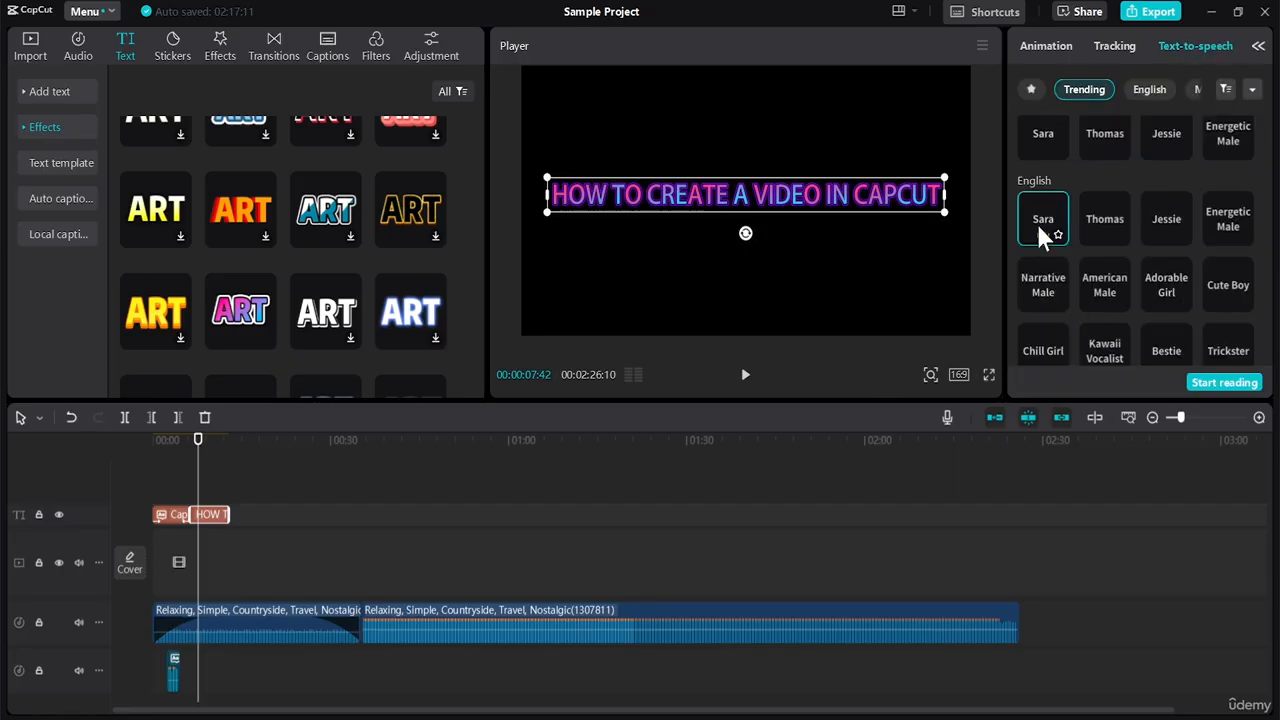
pyautogui.click(1222, 384)
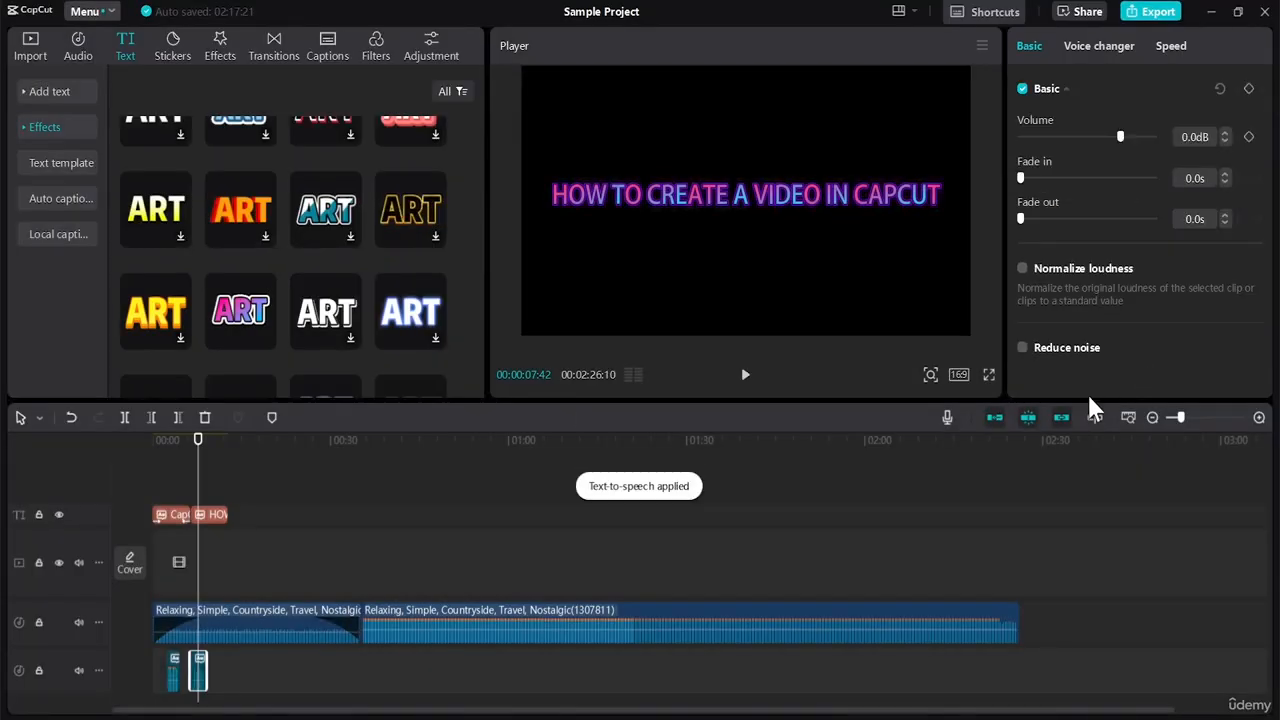
# Generate a second narration from the title clip with the Sara voice and return its fade-in to 0.0 s
pyautogui.hscroll(2, 960, 512)
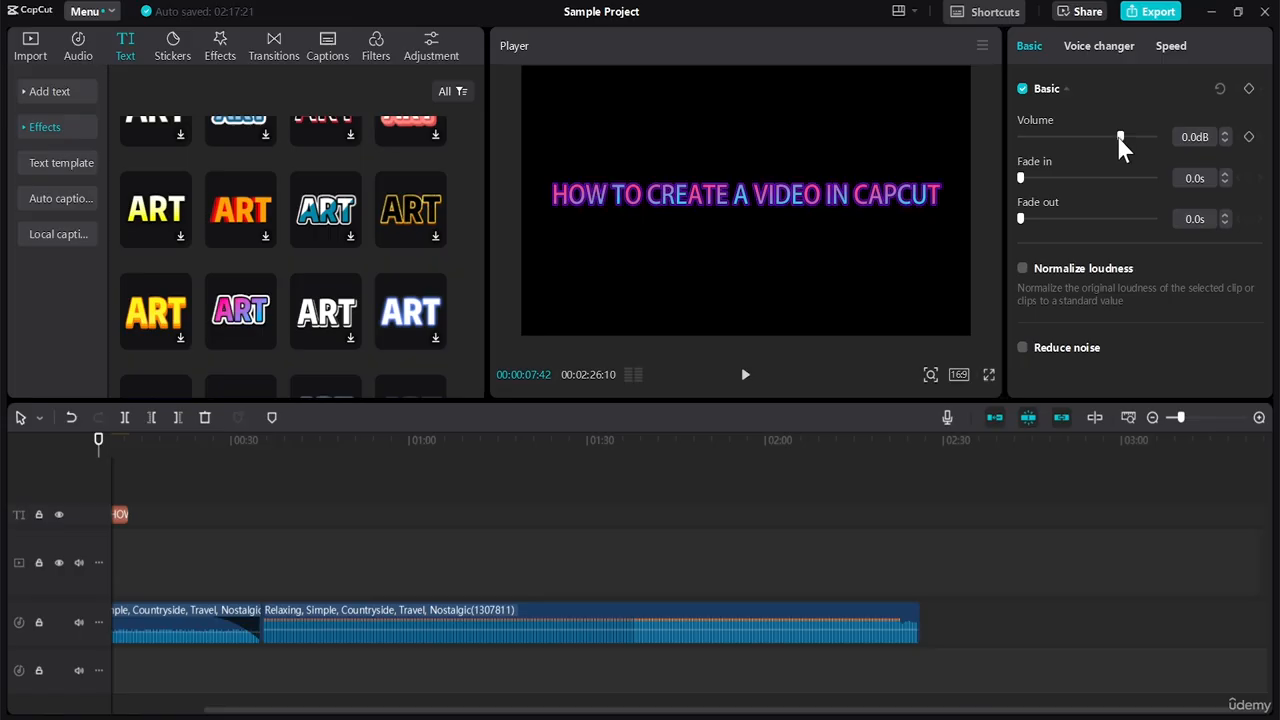
pyautogui.click(119, 515)
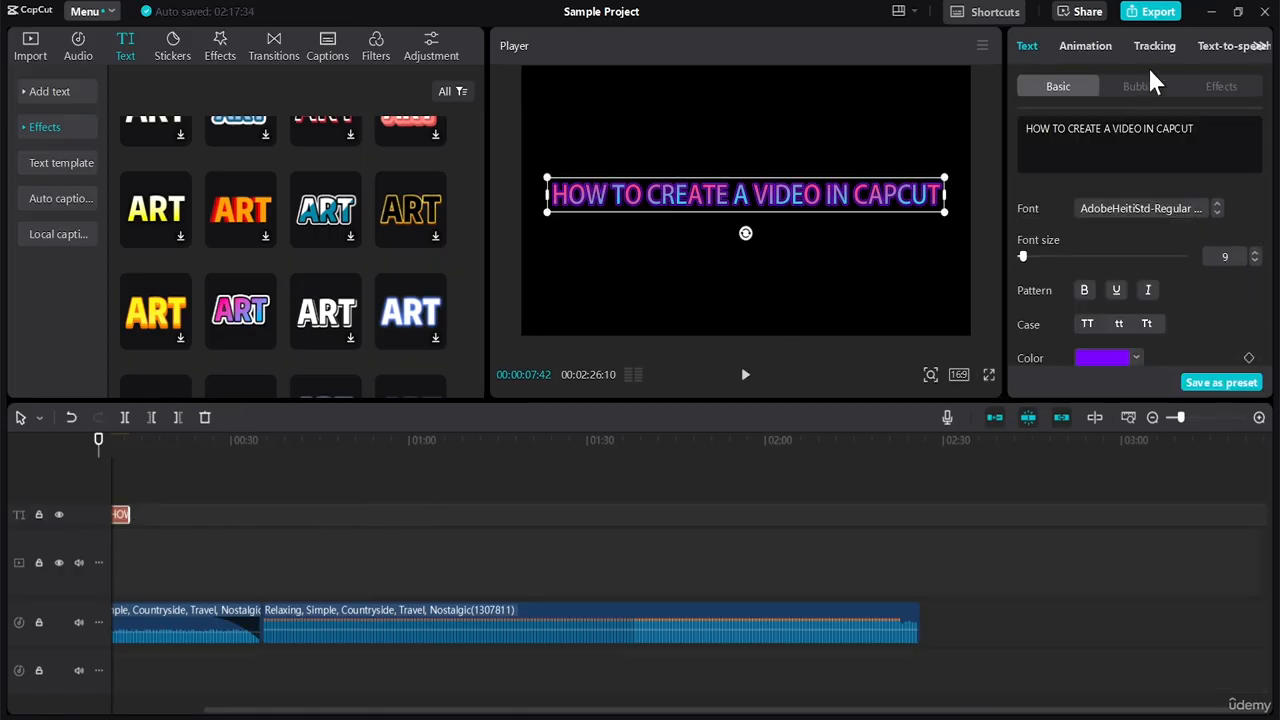
pyautogui.click(1213, 47)
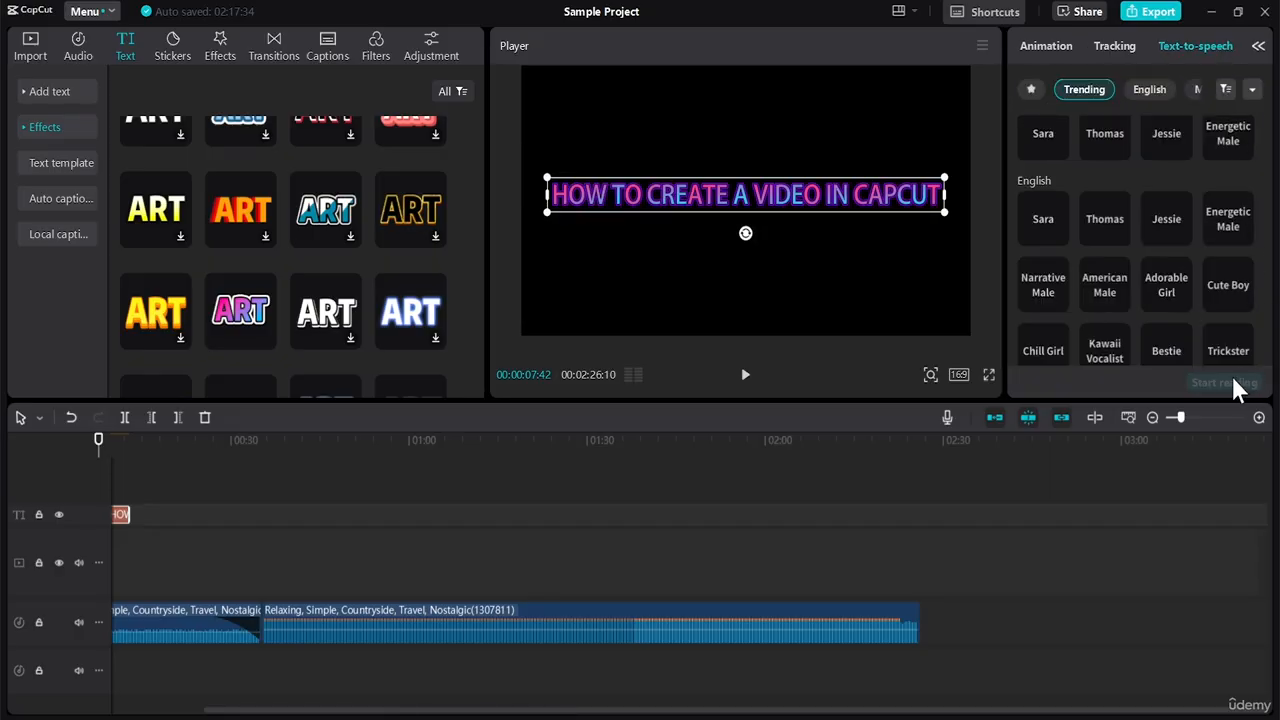
pyautogui.click(1056, 224)
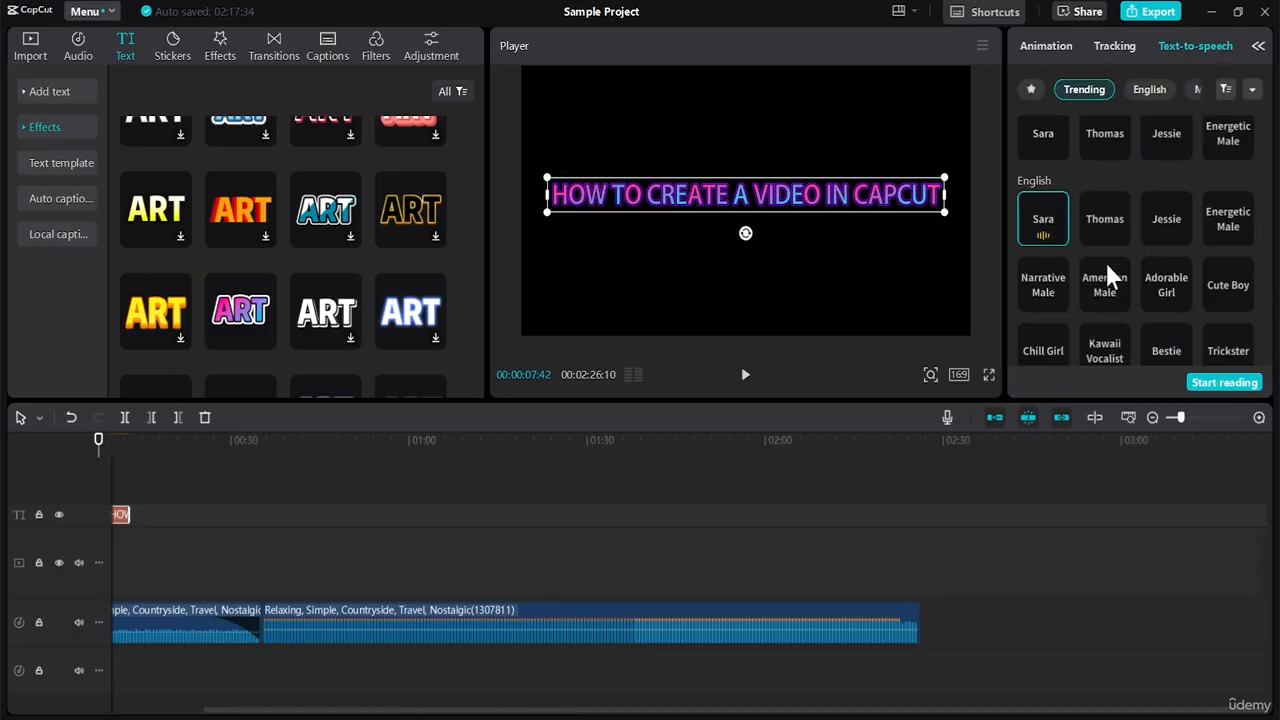
pyautogui.click(1200, 382)
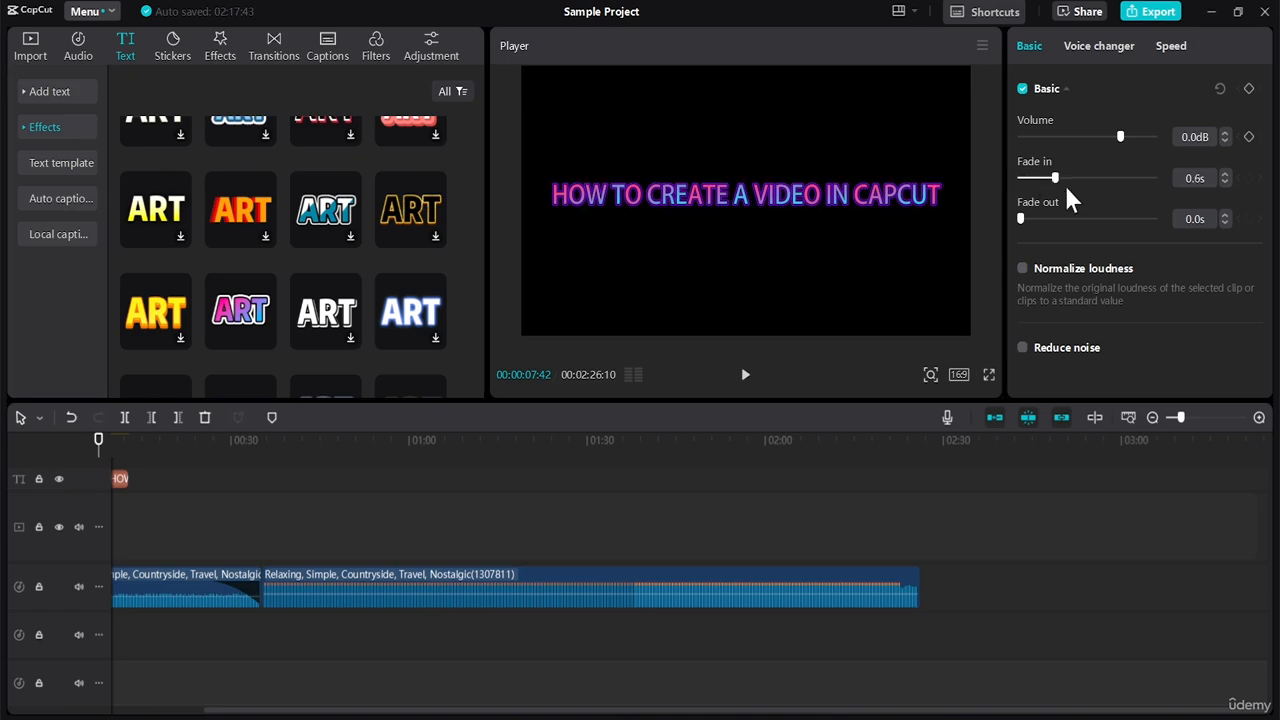
pyautogui.moveTo(1065, 186); pyautogui.dragTo(1018, 187)
# Delete the duplicate title narration on the upper narration track and move the remaining one up to that track, after the first narration clip
pyautogui.hscroll(-3, 503, 711)
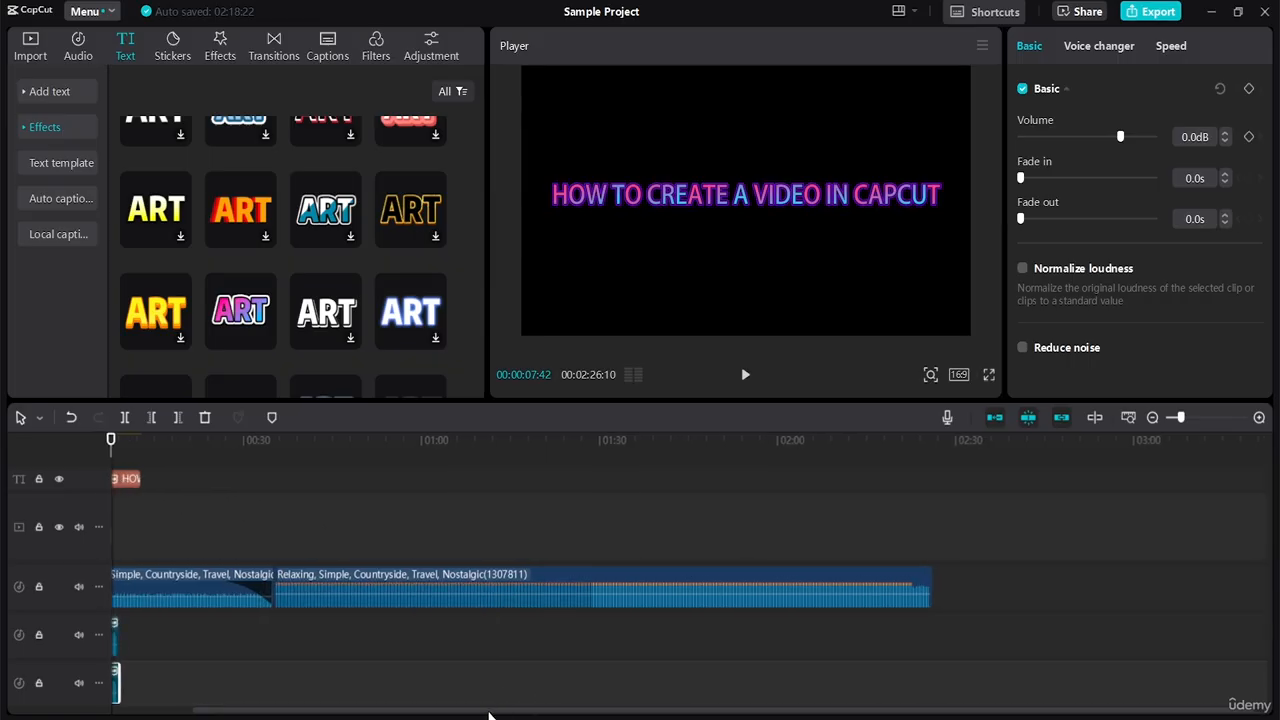
pyautogui.moveTo(445, 715); pyautogui.dragTo(397, 714)
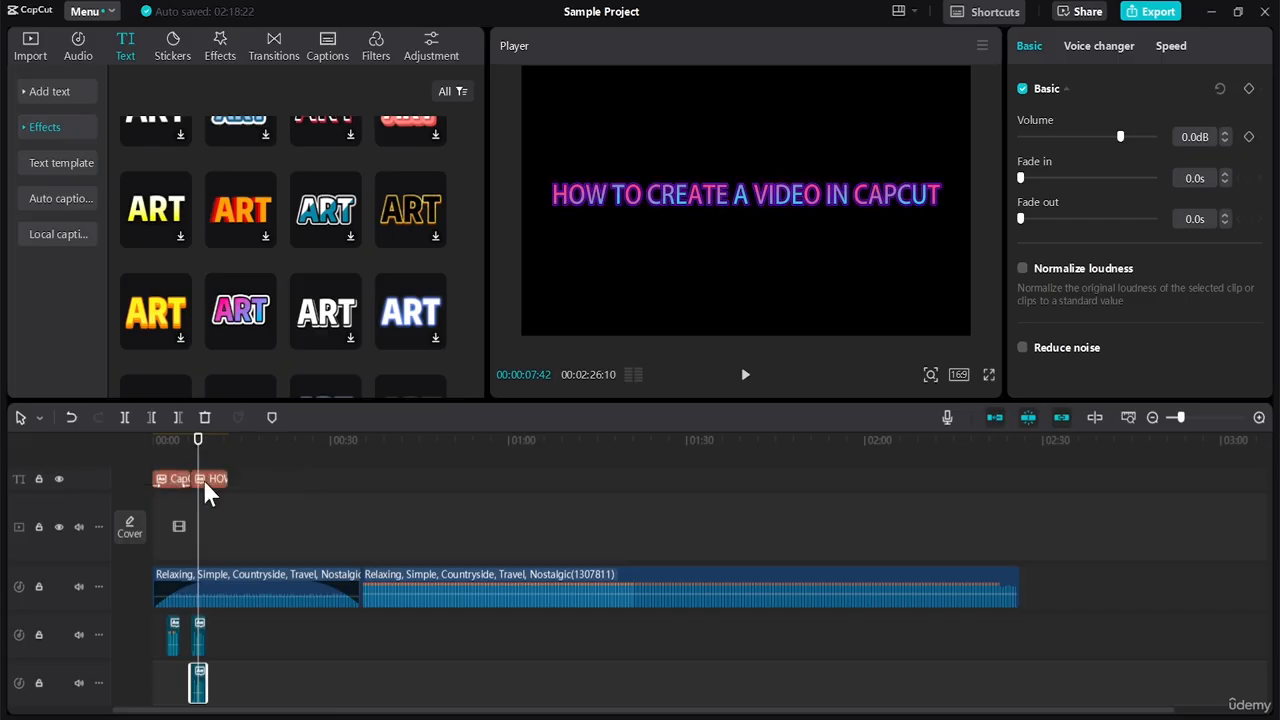
pyautogui.moveTo(198, 683); pyautogui.dragTo(198, 636)
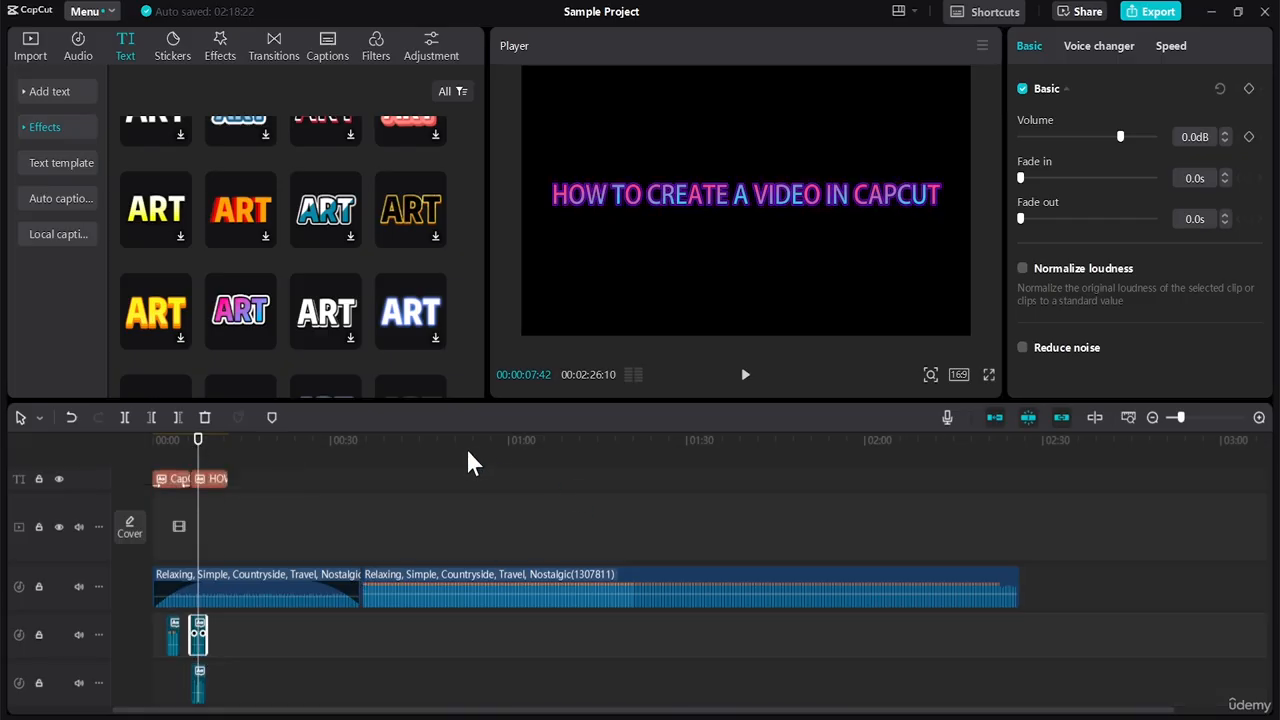
pyautogui.click(745, 376)
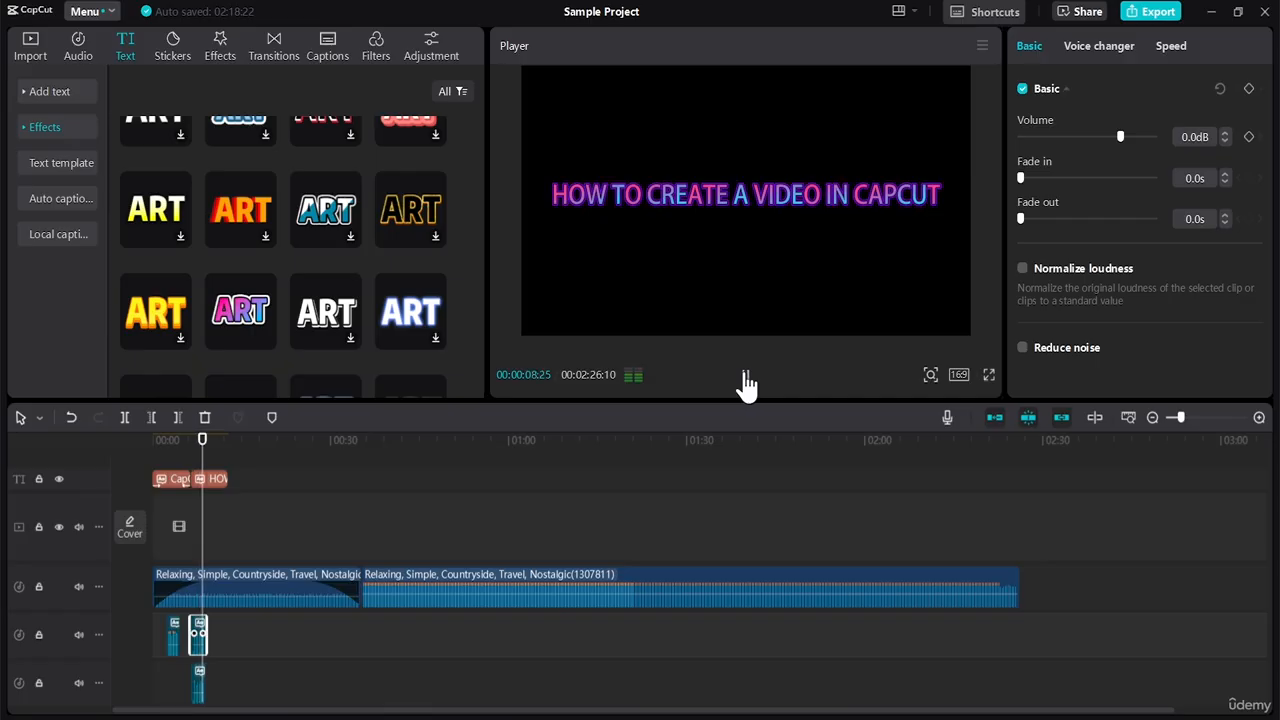
pyautogui.click(745, 378)
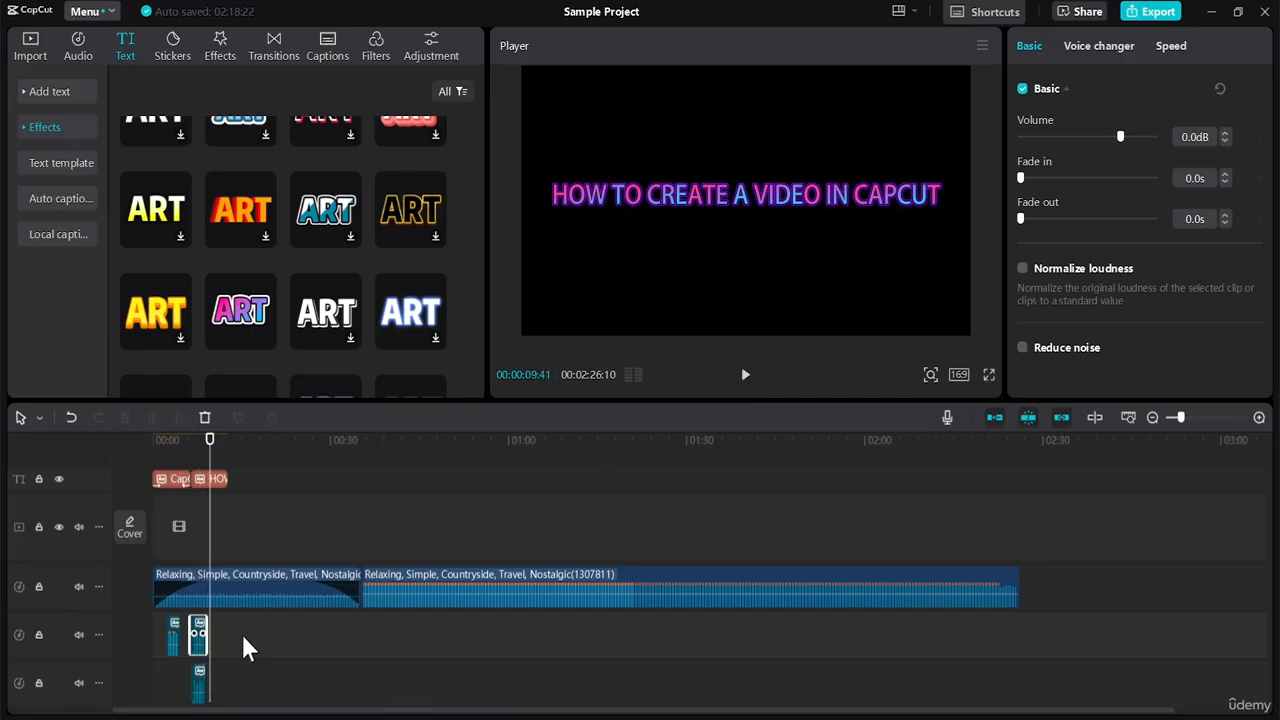
pyautogui.press('Delete')
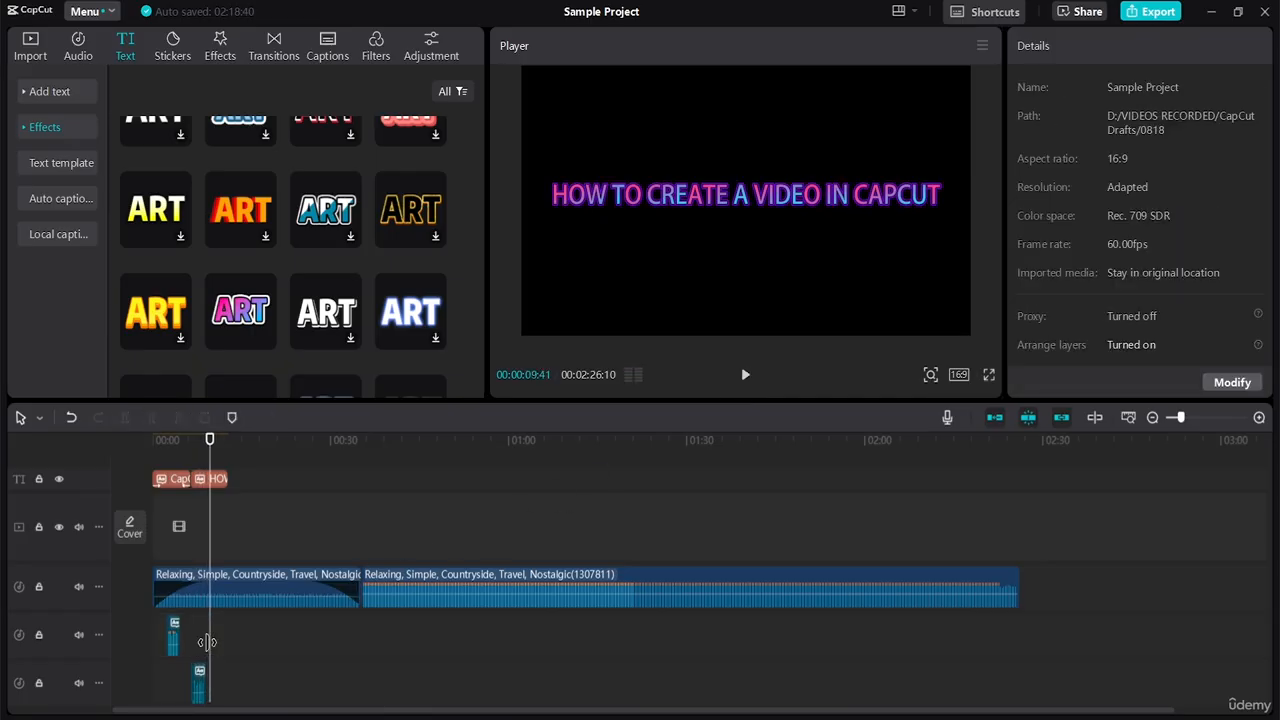
pyautogui.click(197, 685)
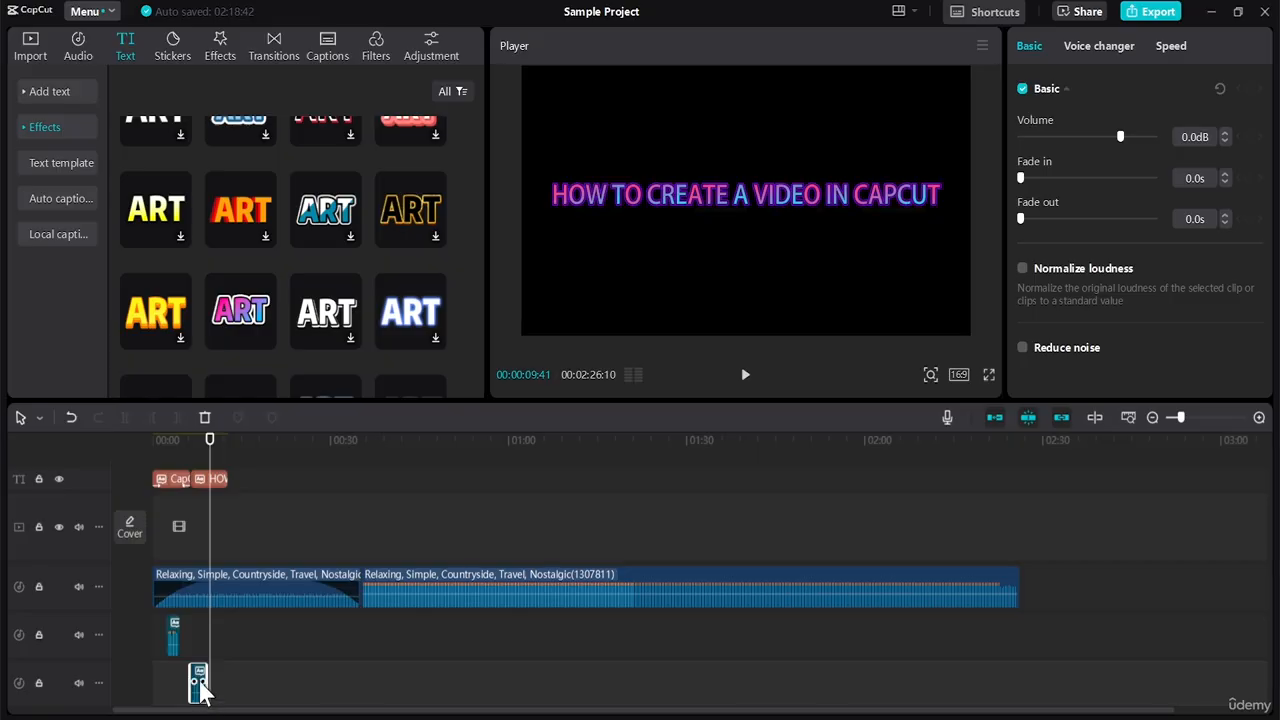
pyautogui.moveTo(200, 686); pyautogui.dragTo(191, 643)
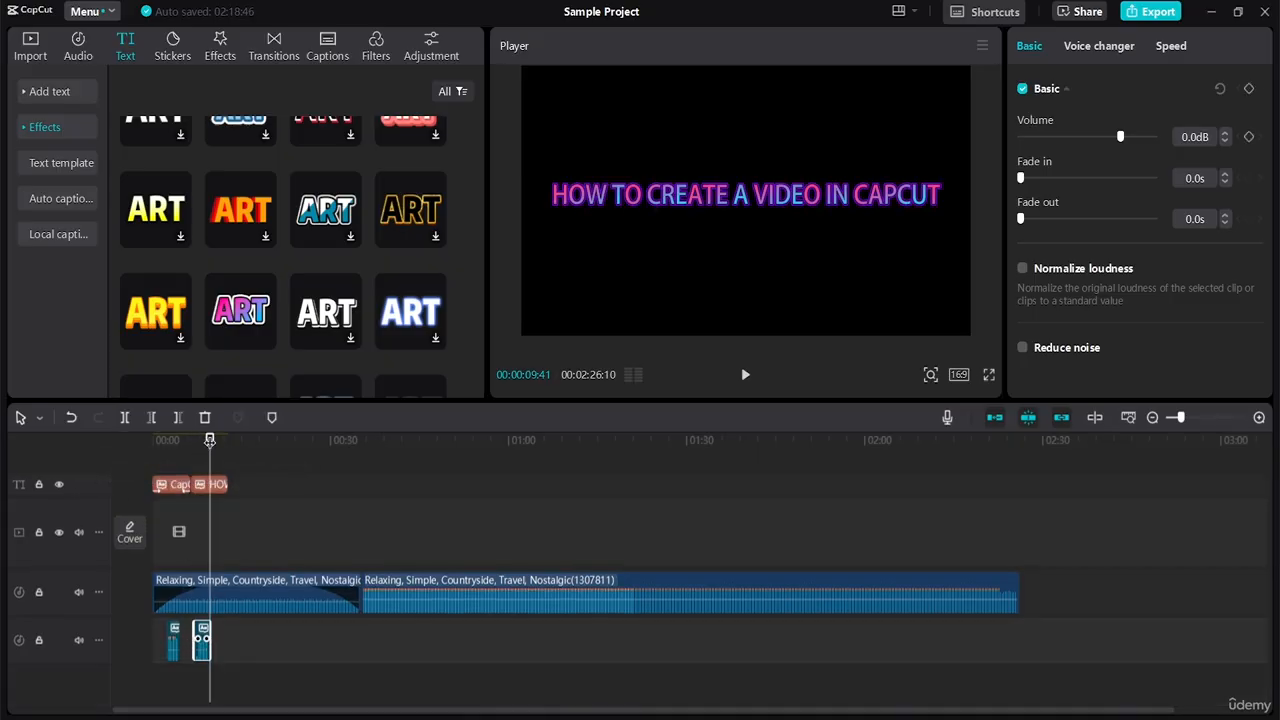
# Play the project from the start through the end of the title narration
pyautogui.moveTo(210, 440); pyautogui.dragTo(152, 440)
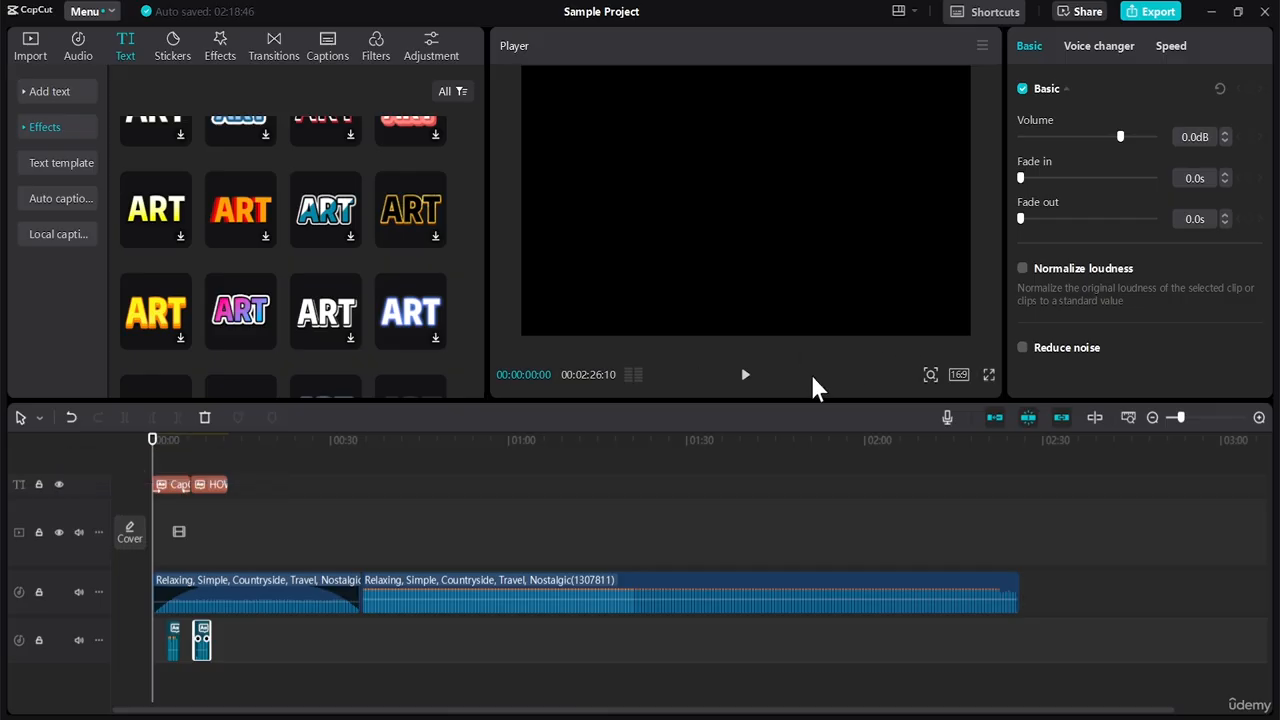
pyautogui.click(746, 376)
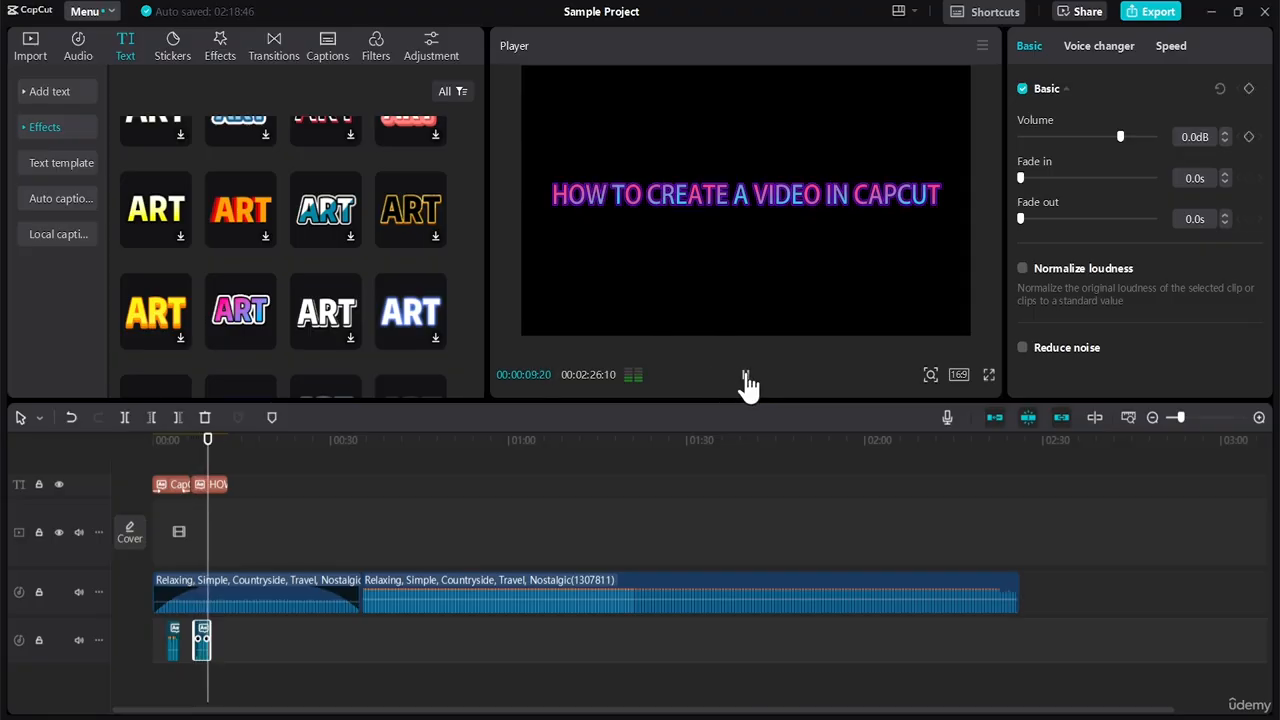
pyautogui.click(745, 376)
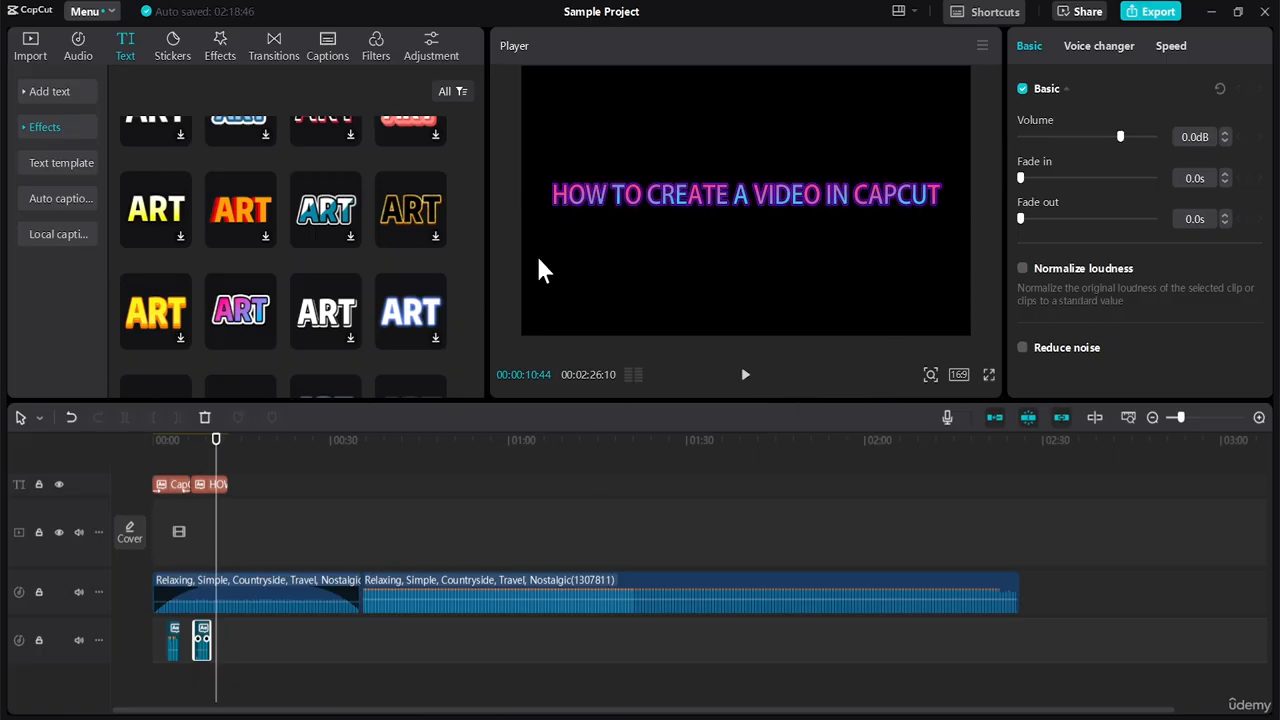
# Delete the second, longer background music clip from the timeline
pyautogui.click(806, 512)
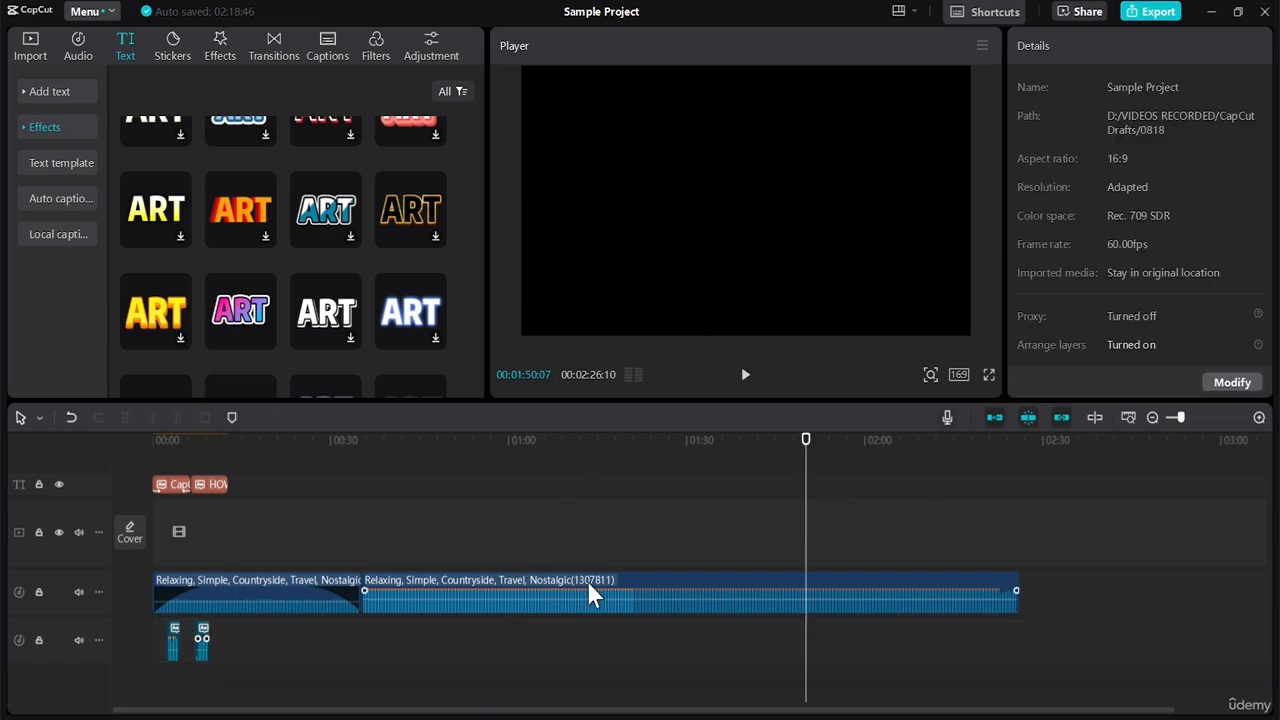
pyautogui.click(770, 603)
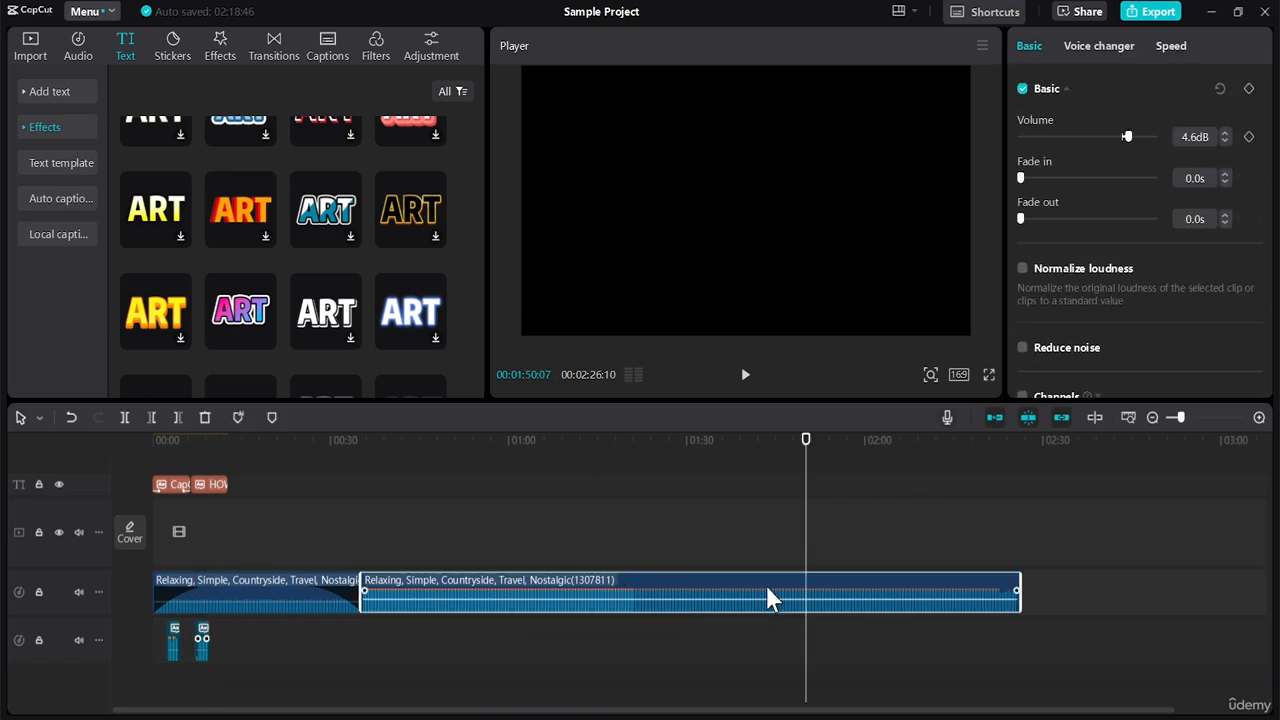
pyautogui.press('Delete')
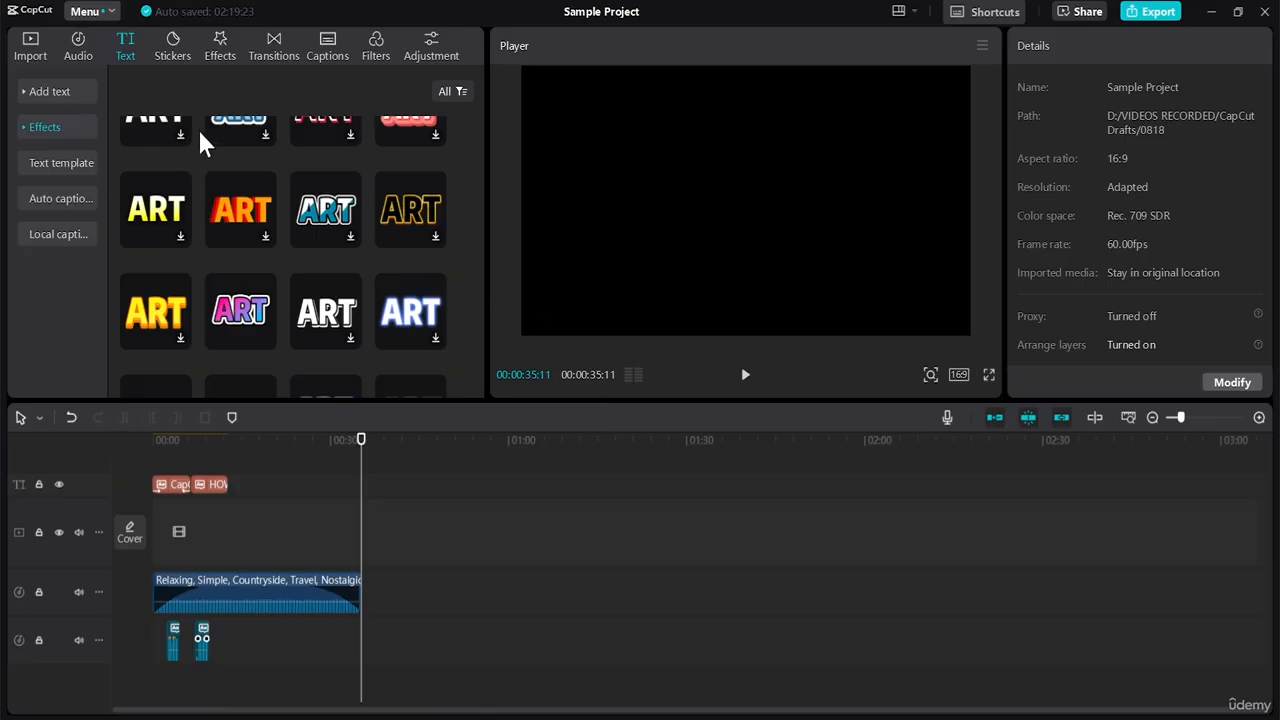
# Preview the THANKS FOR WATCHING text template, add it right after the title clip, and show that moment in the player
pyautogui.click(58, 168)
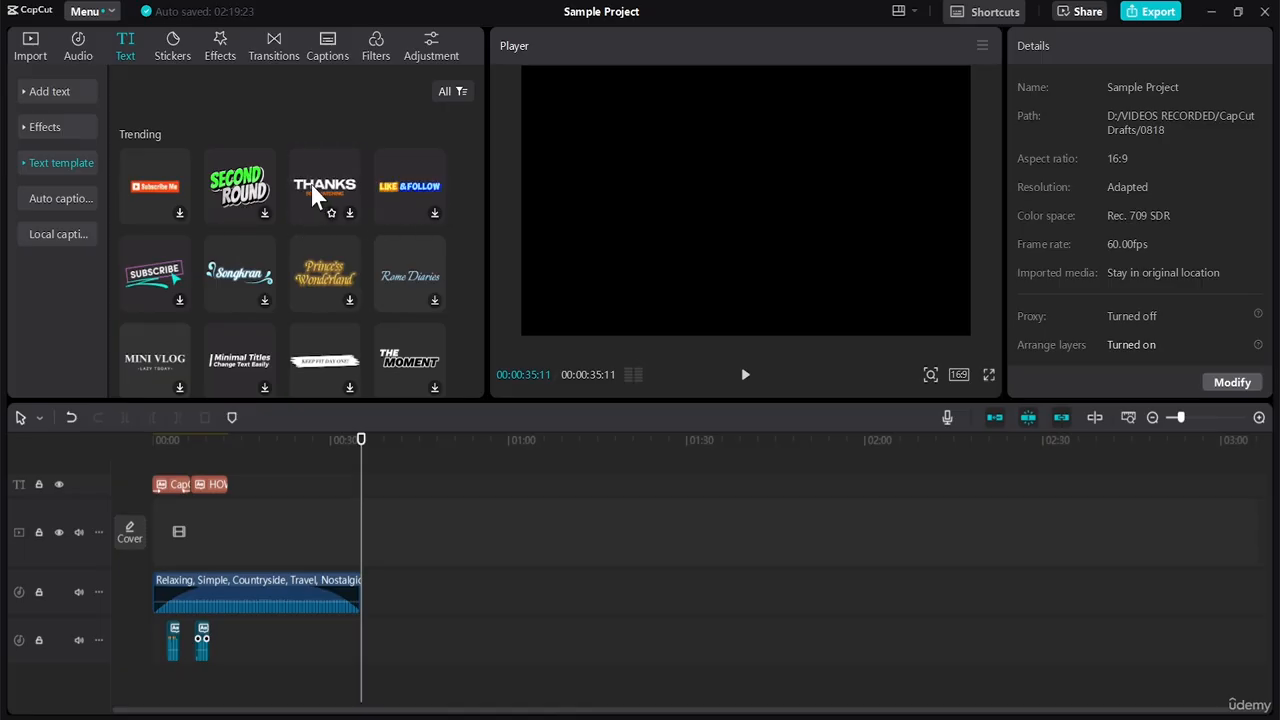
pyautogui.click(318, 198)
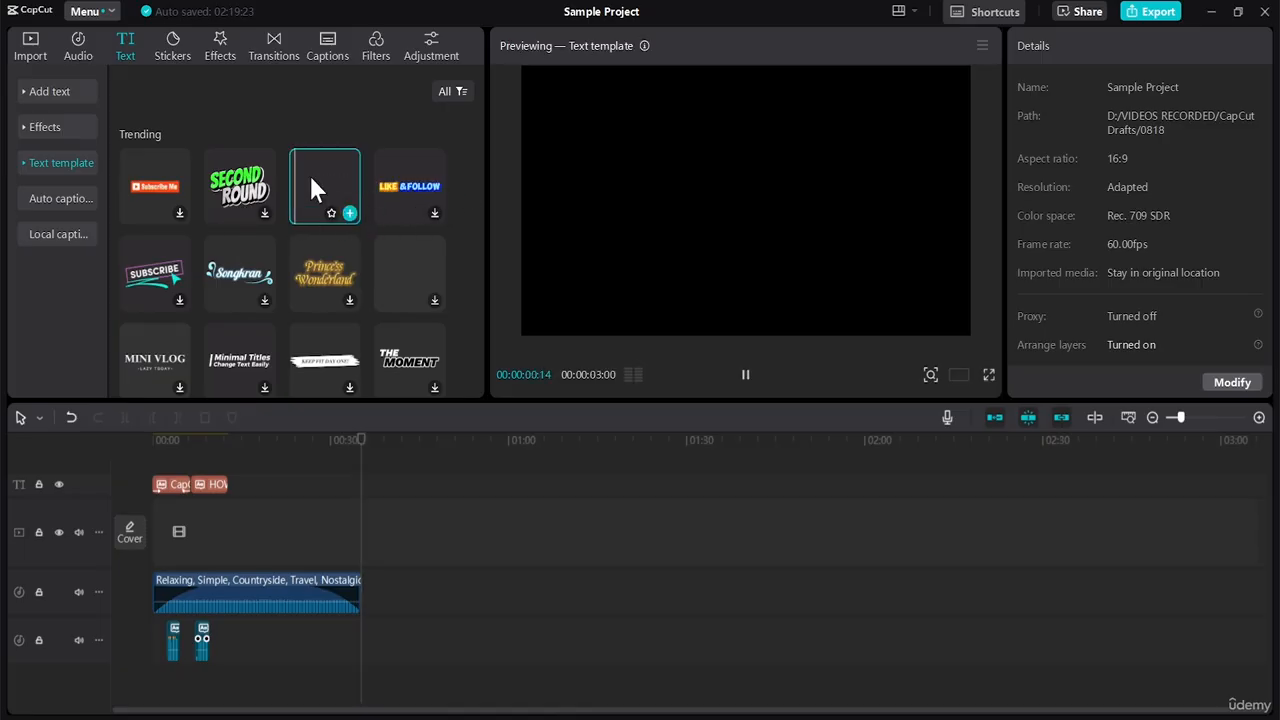
pyautogui.moveTo(308, 172); pyautogui.dragTo(245, 488)
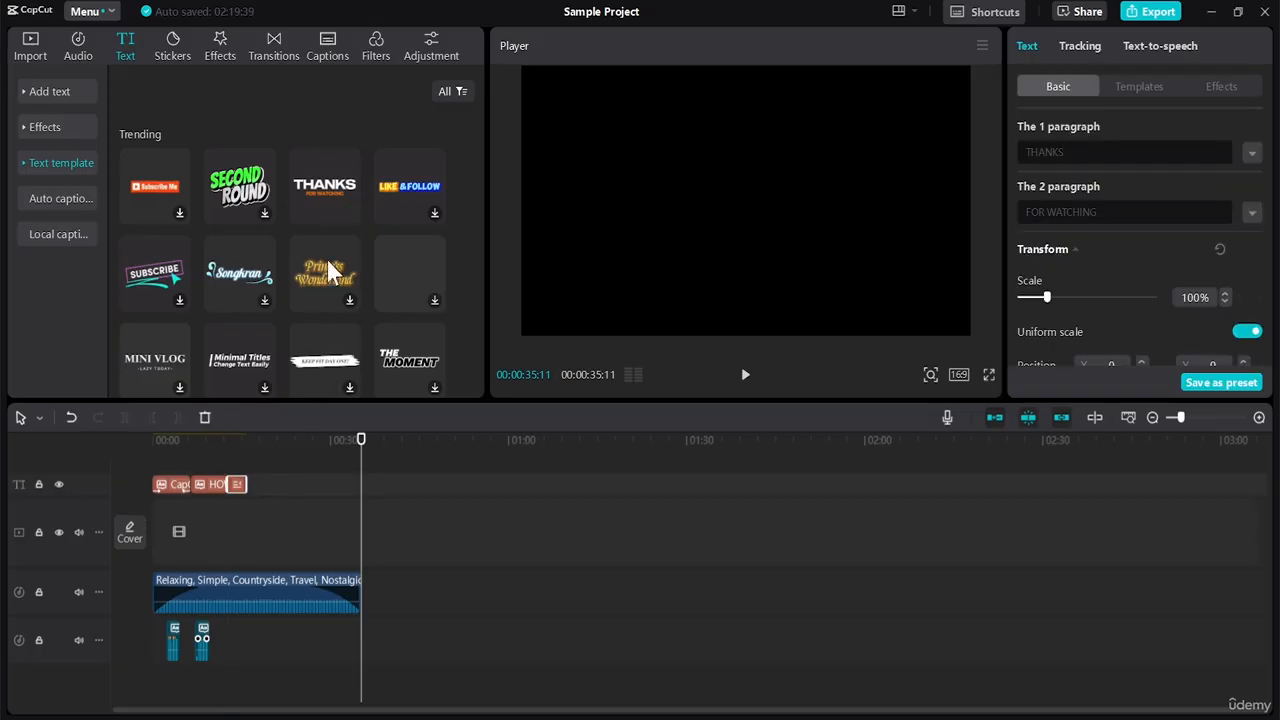
pyautogui.click(236, 440)
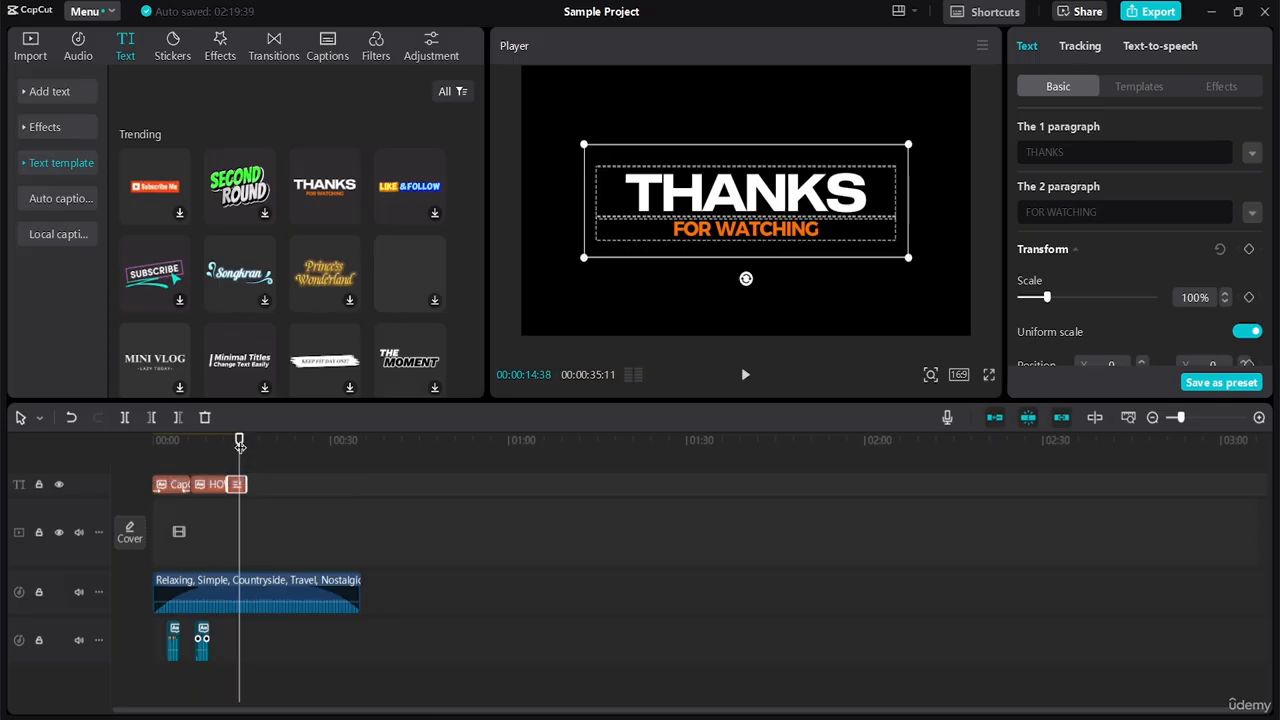
# Generate speech narration for the THANKS FOR WATCHING text with the Sara voice, with the playhead at the clip's start
pyautogui.click(1172, 47)
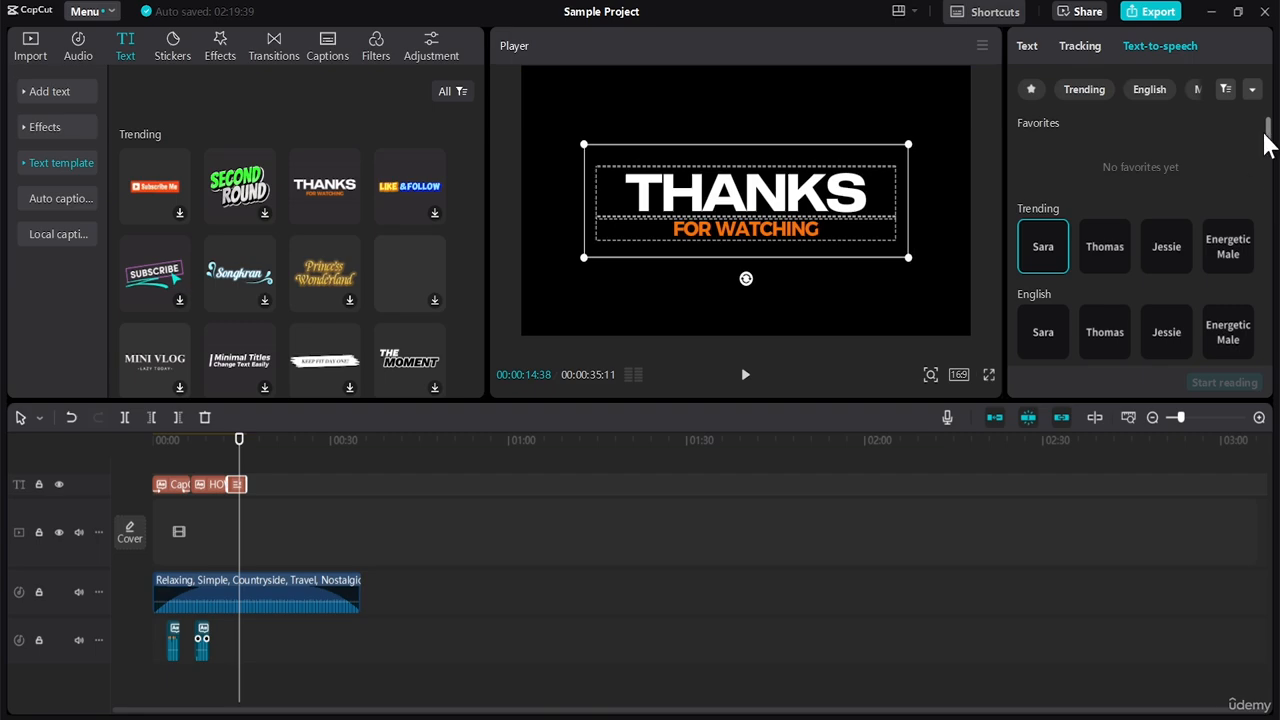
pyautogui.scroll(-1, 1270, 140)
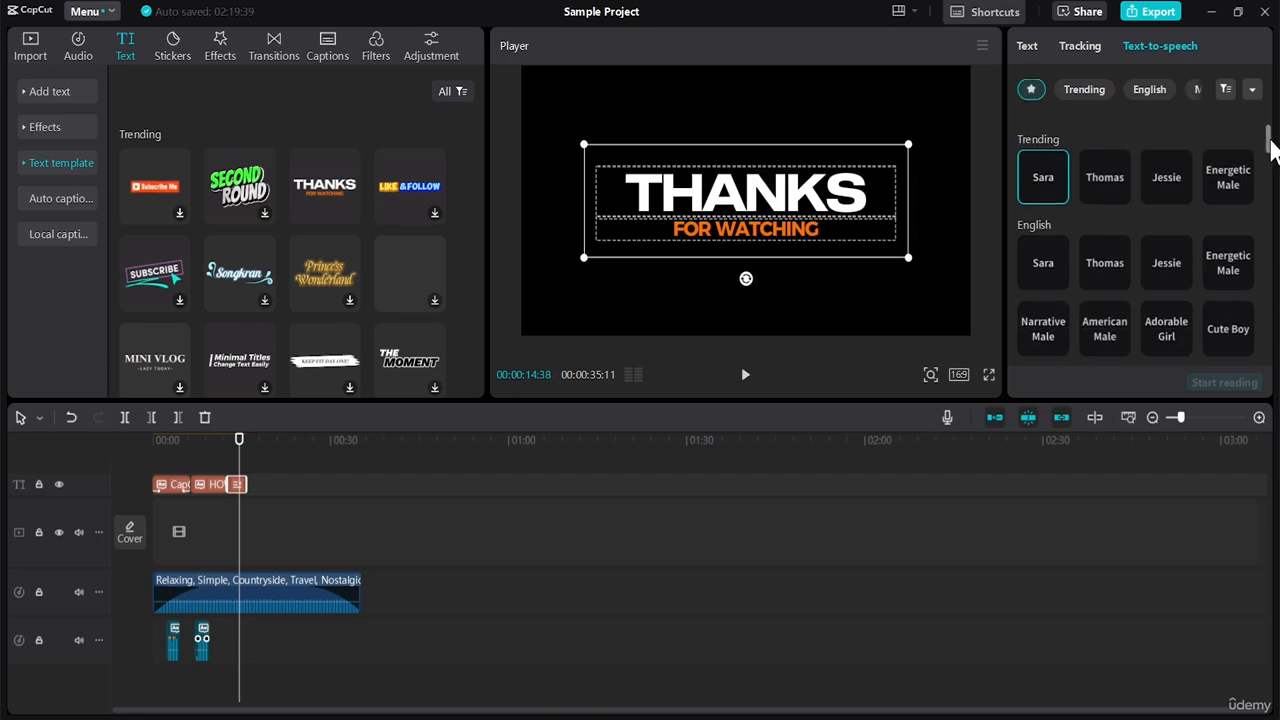
pyautogui.click(1037, 173)
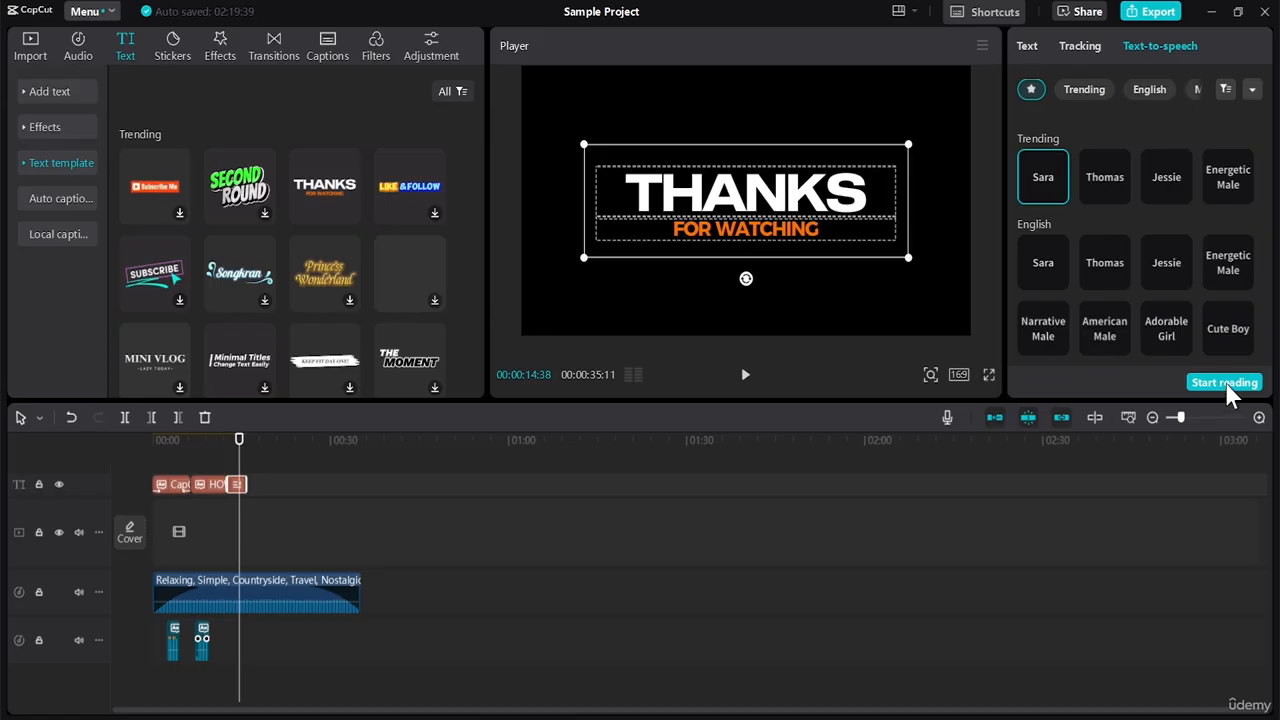
pyautogui.click(238, 438)
pyautogui.moveTo(238, 438); pyautogui.dragTo(229, 443)
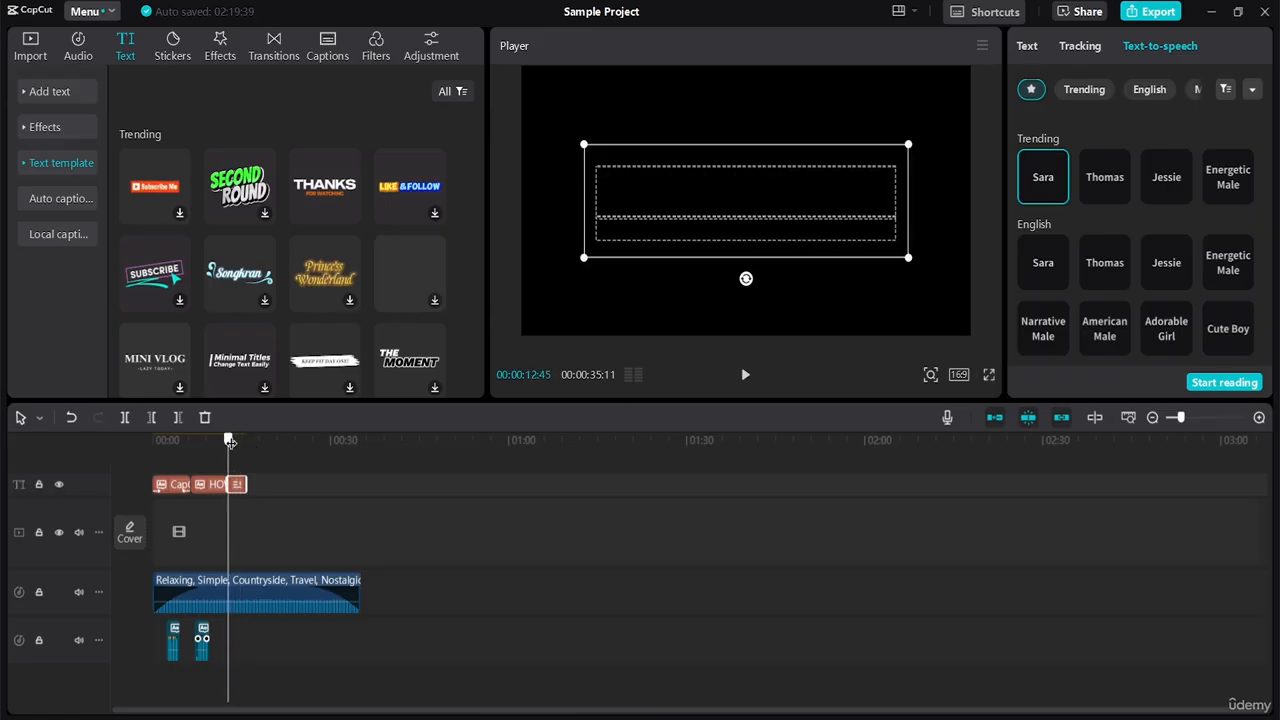
pyautogui.click(1234, 388)
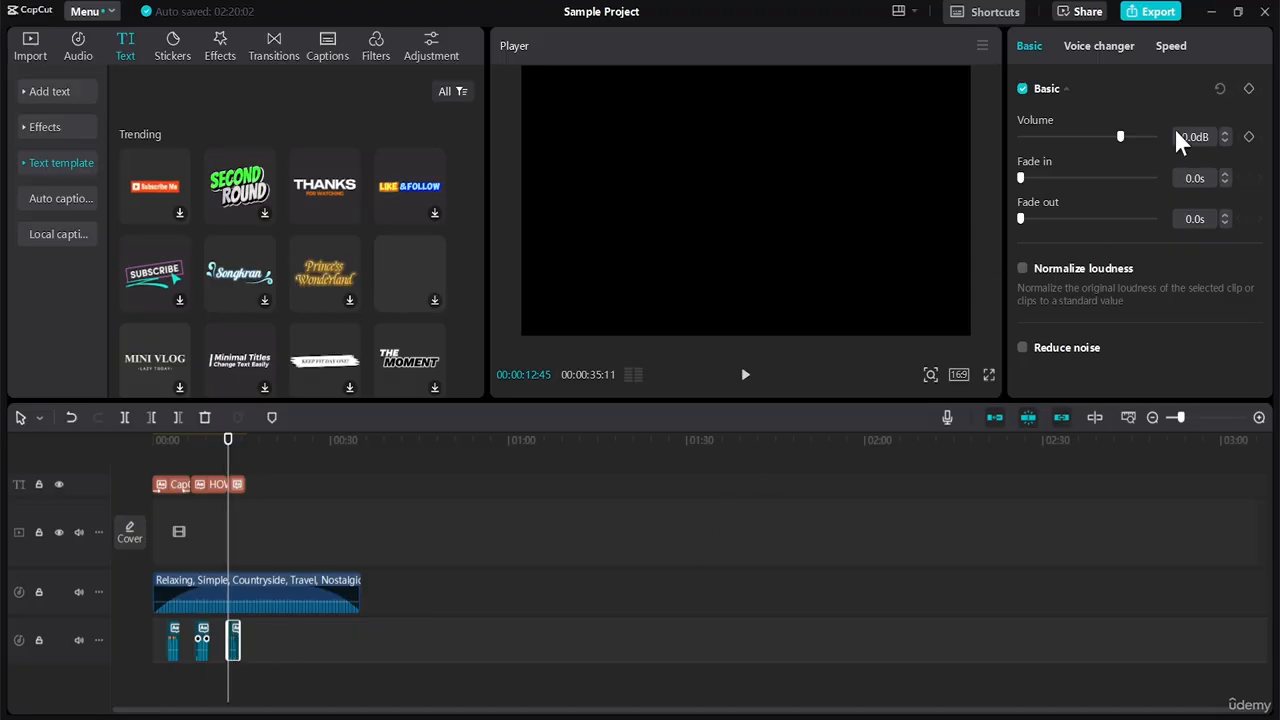
# Try the English voices Thomas and Energetic Male on the THANKS FOR WATCHING text and generate a second narration with Energetic Male
pyautogui.click(238, 484)
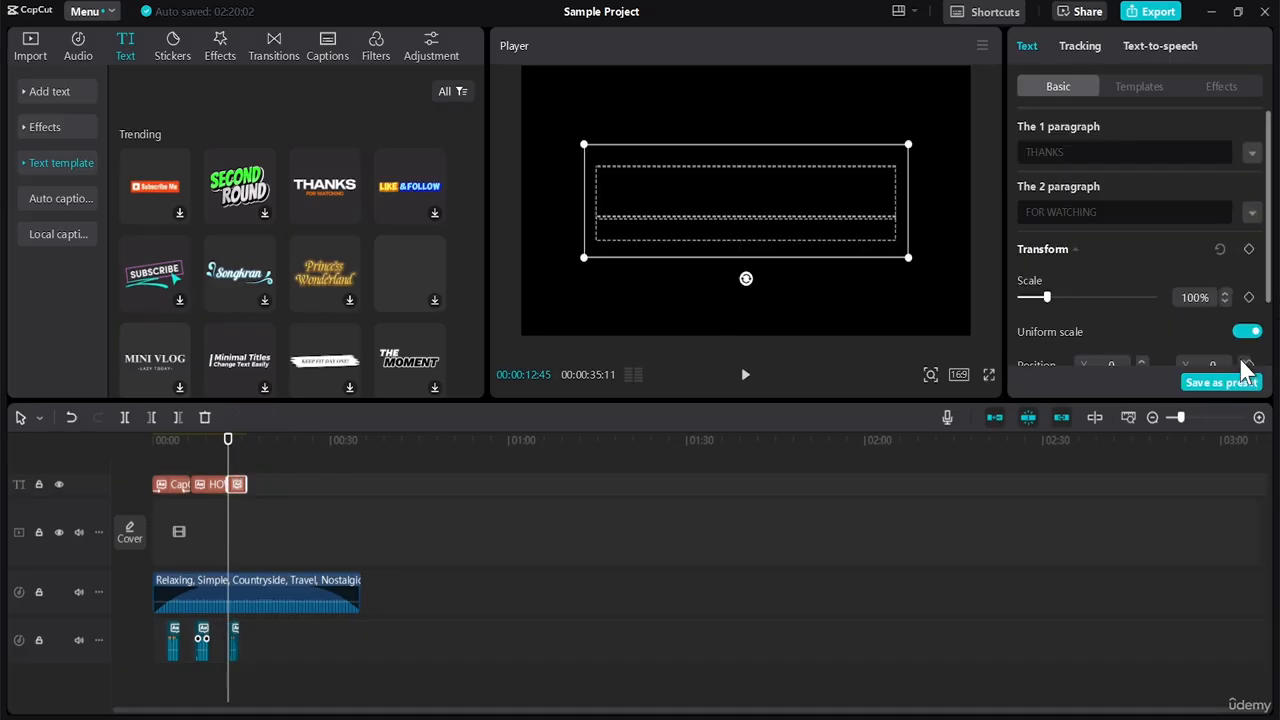
pyautogui.click(1165, 47)
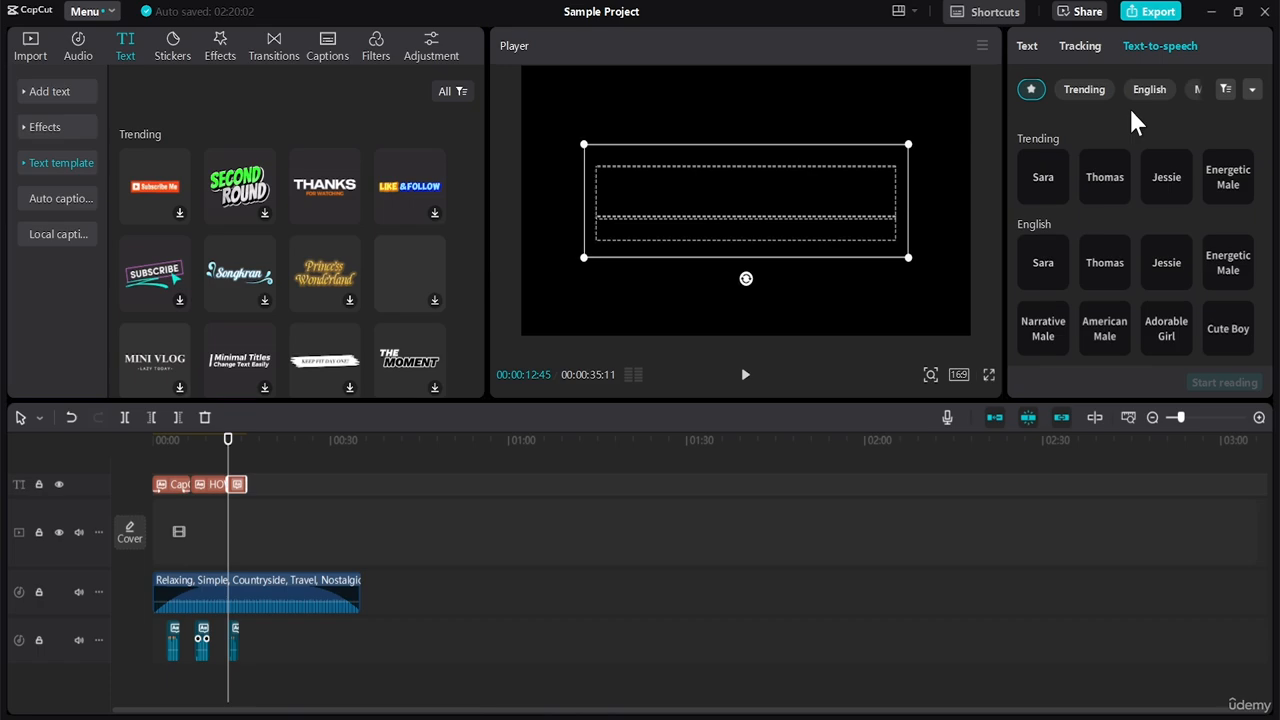
pyautogui.click(1112, 262)
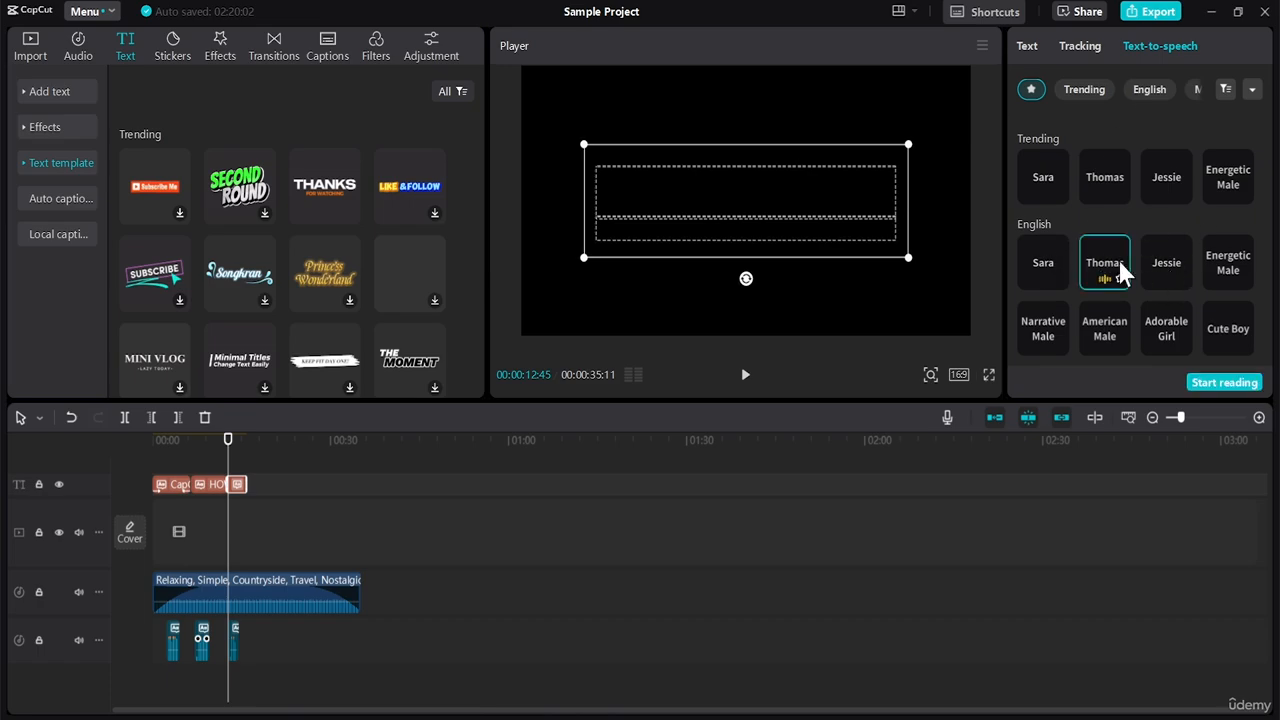
pyautogui.click(1216, 252)
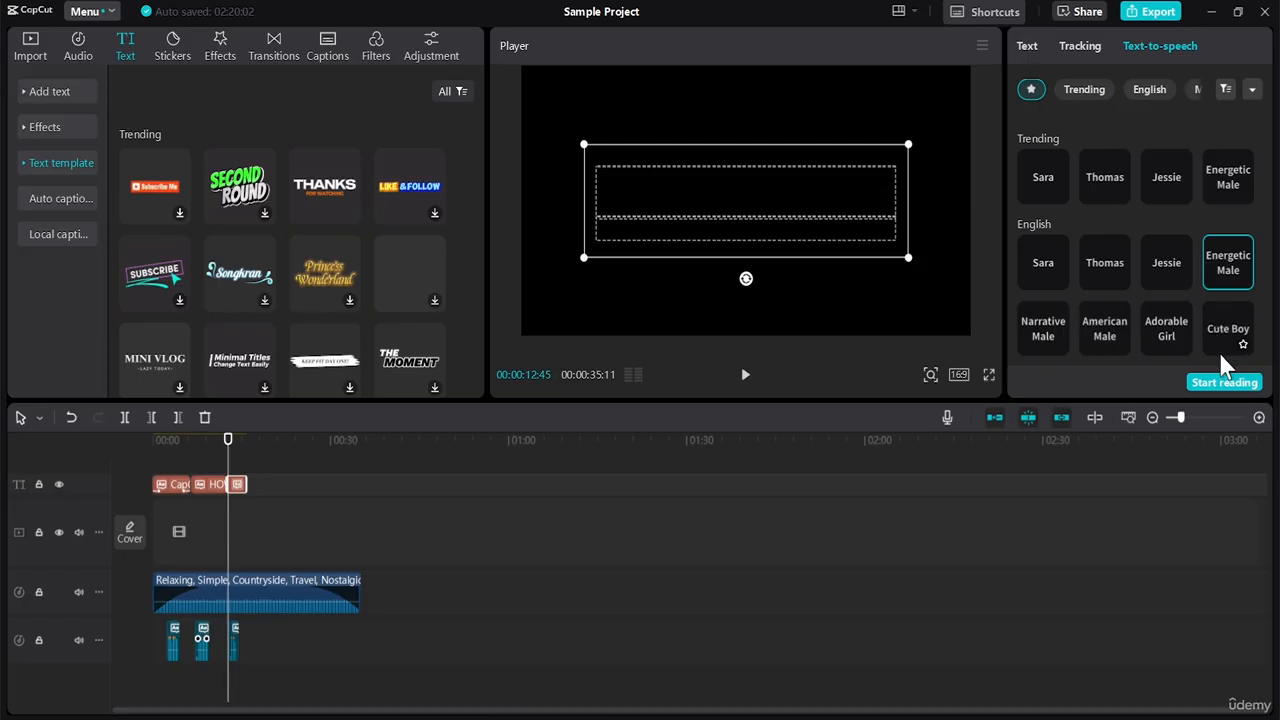
pyautogui.click(1233, 178)
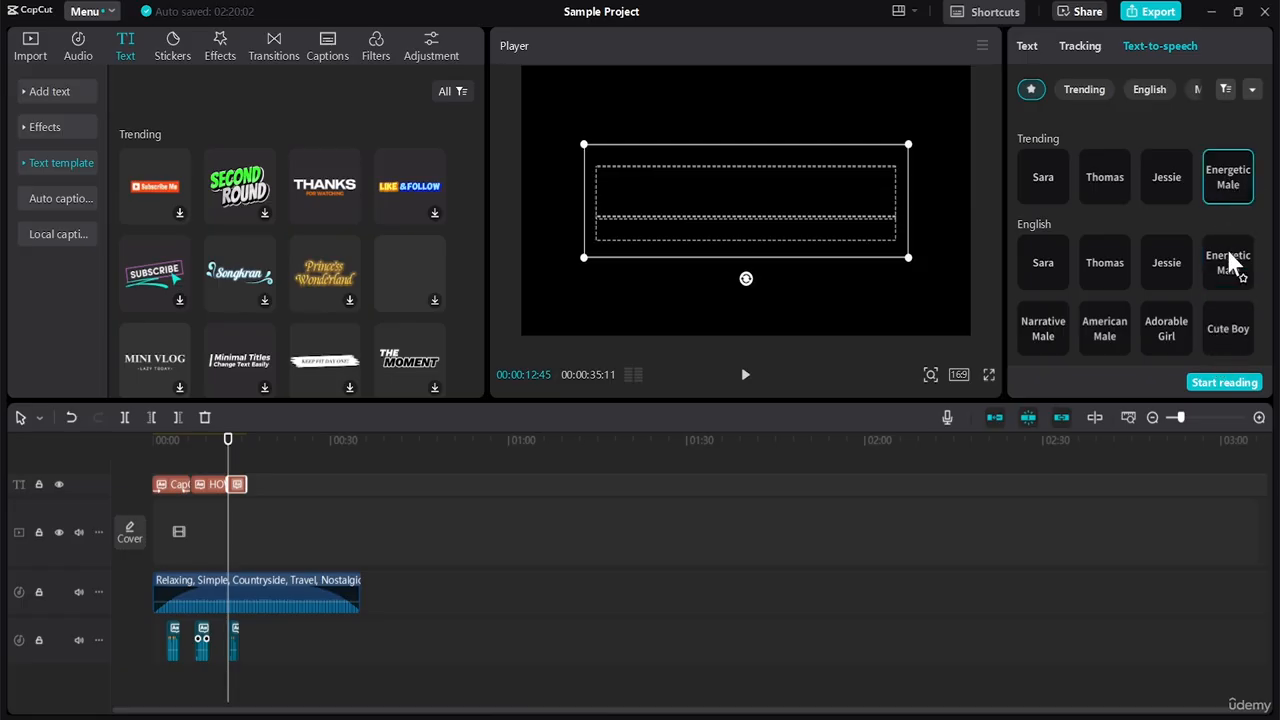
pyautogui.click(1221, 384)
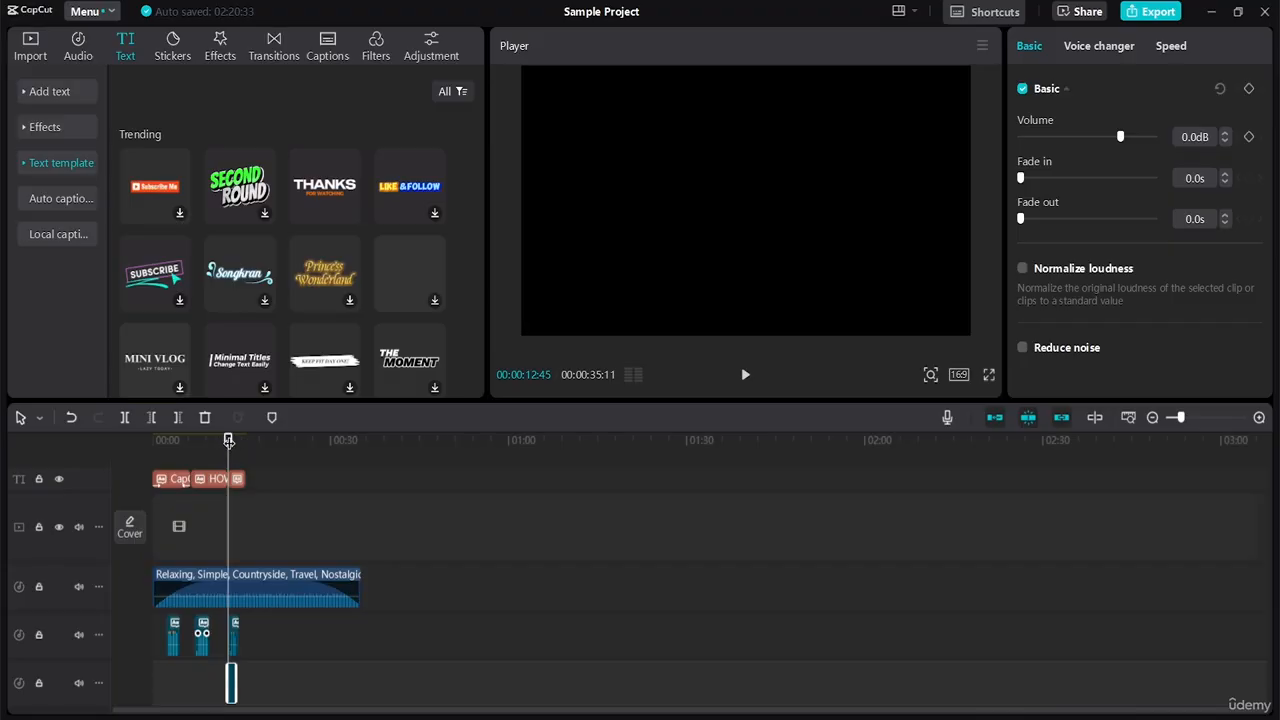
# Try to generate English auto captions from the project's start with filler words identified, and view the local caption import options
pyautogui.moveTo(228, 441); pyautogui.dragTo(140, 447)
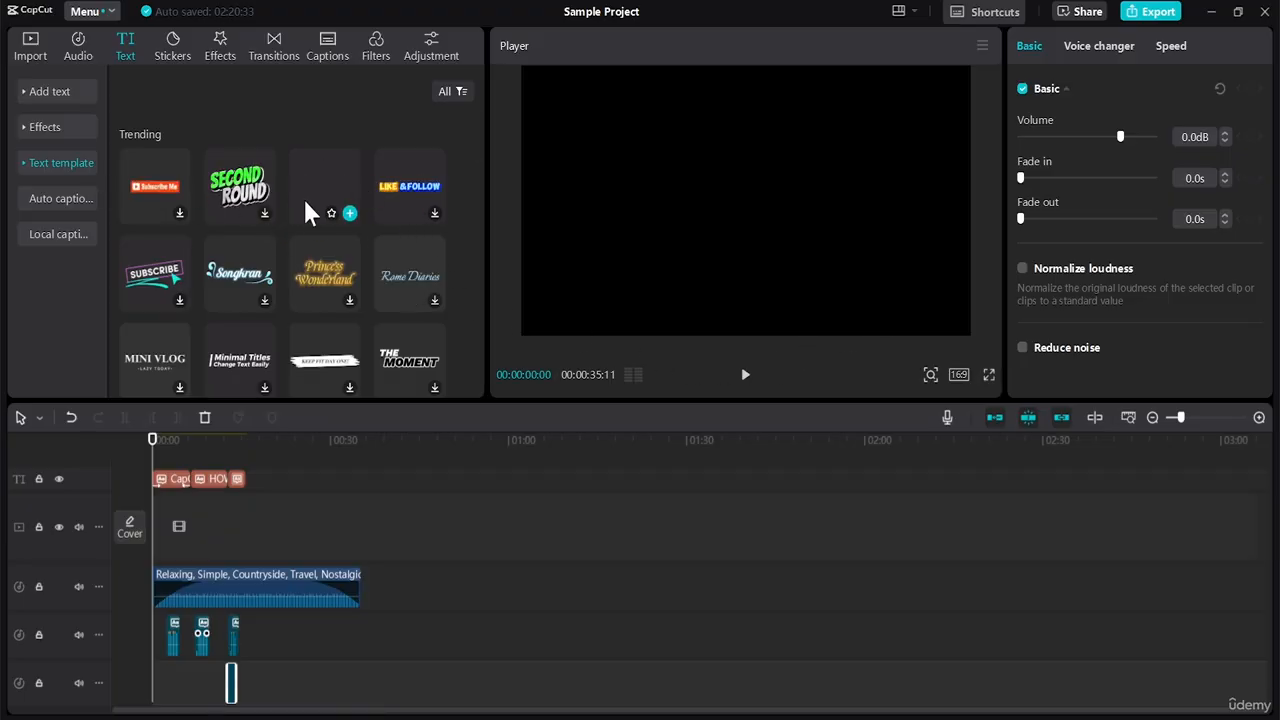
pyautogui.click(60, 198)
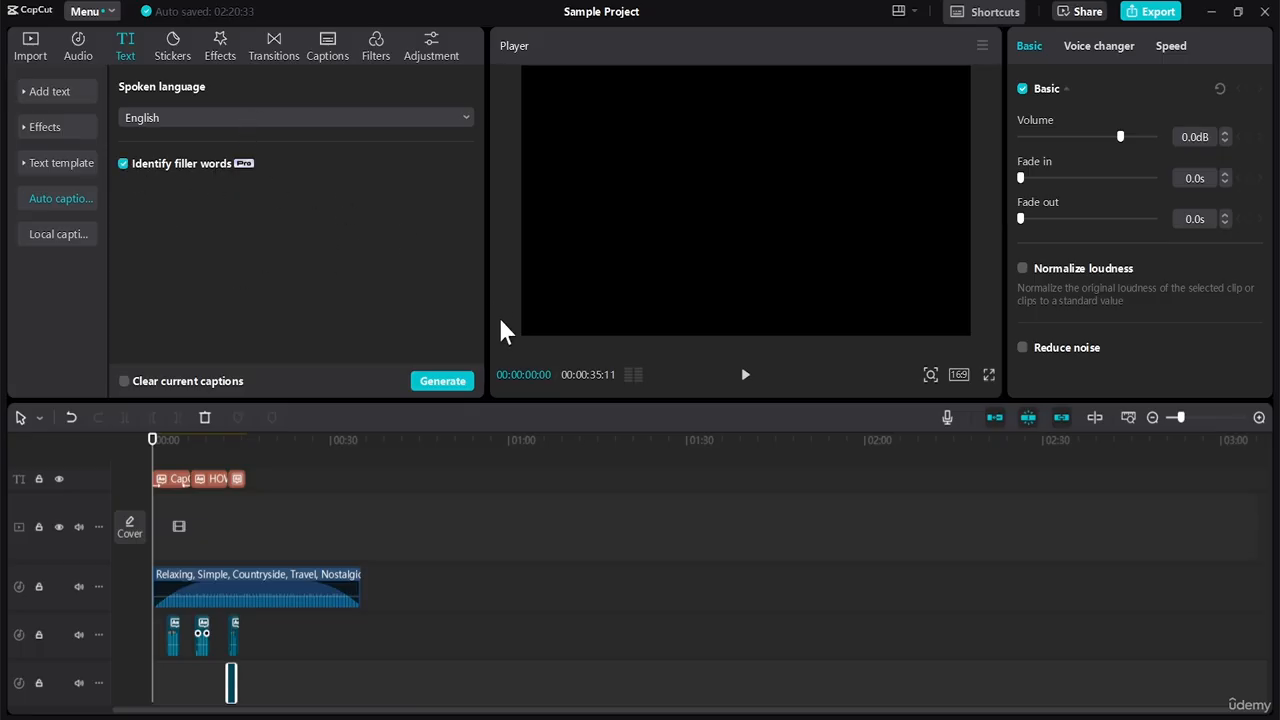
pyautogui.click(437, 383)
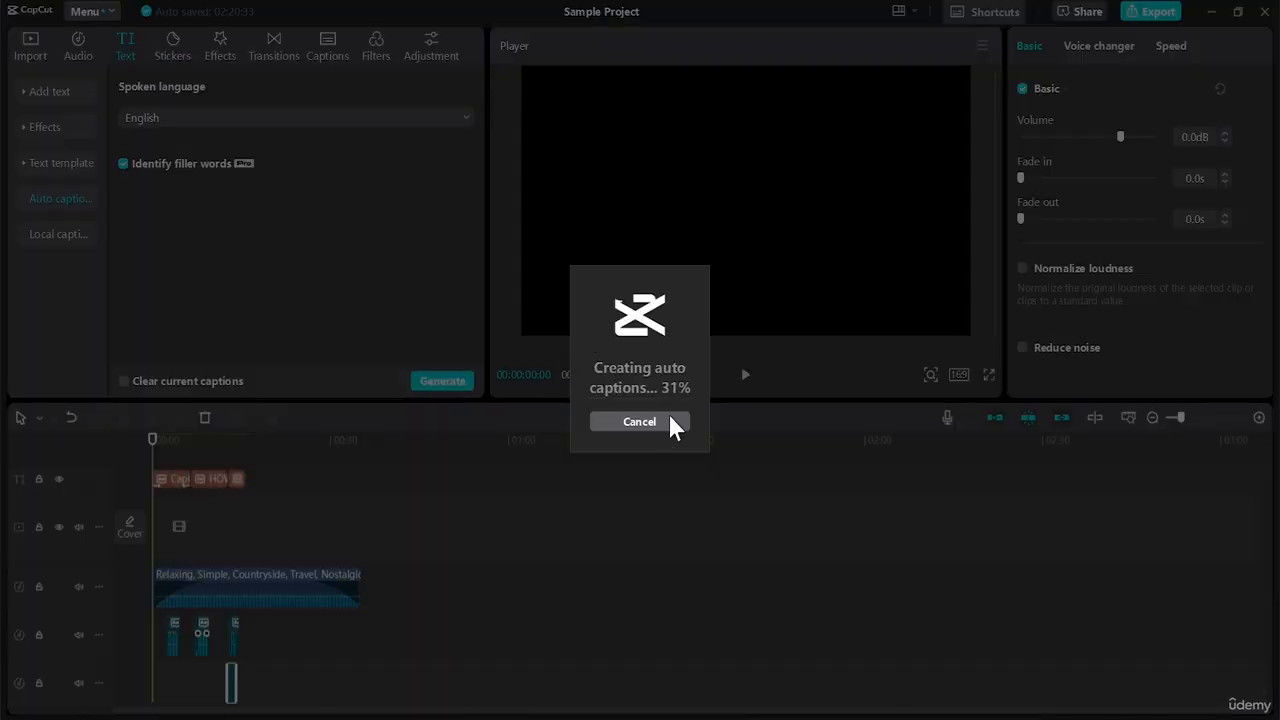
pyautogui.click(668, 421)
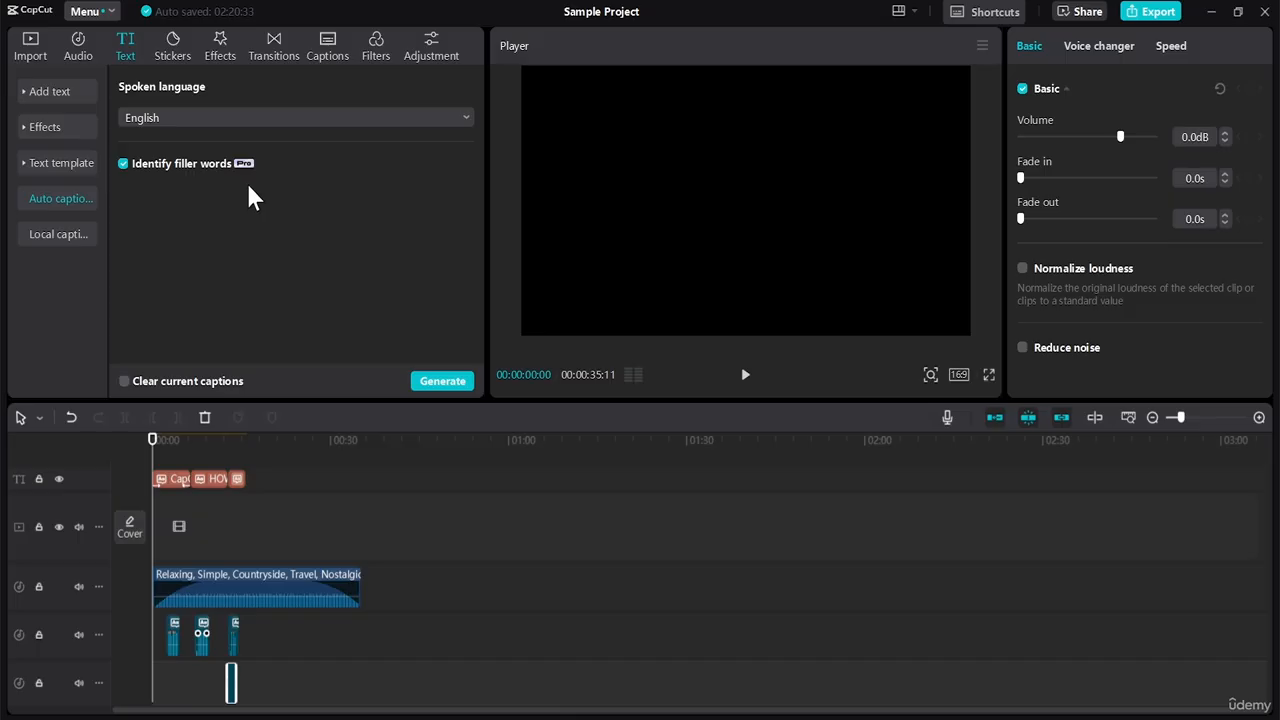
pyautogui.click(64, 234)
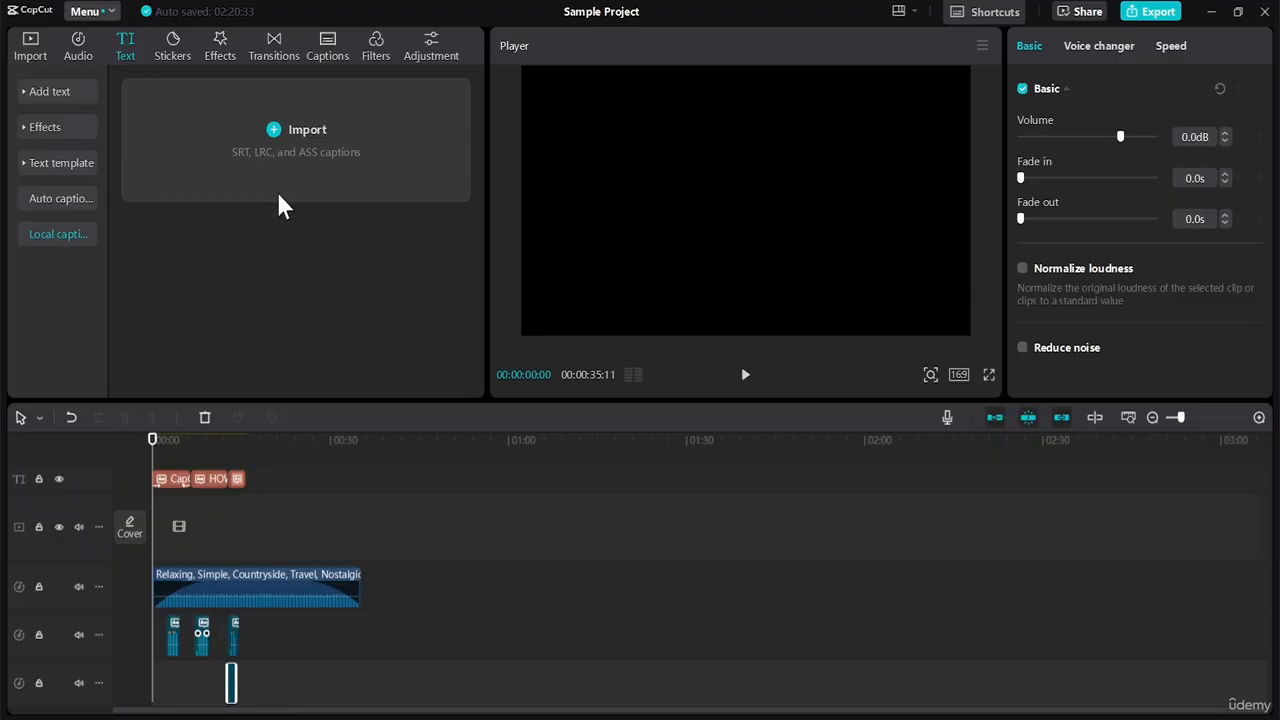
# Preview the FOLLOW and red-and-blue SUBSCRIBE NOW stickers and place SUBSCRIBE NOW beneath the THANKS FOR WATCHING clip
pyautogui.click(175, 48)
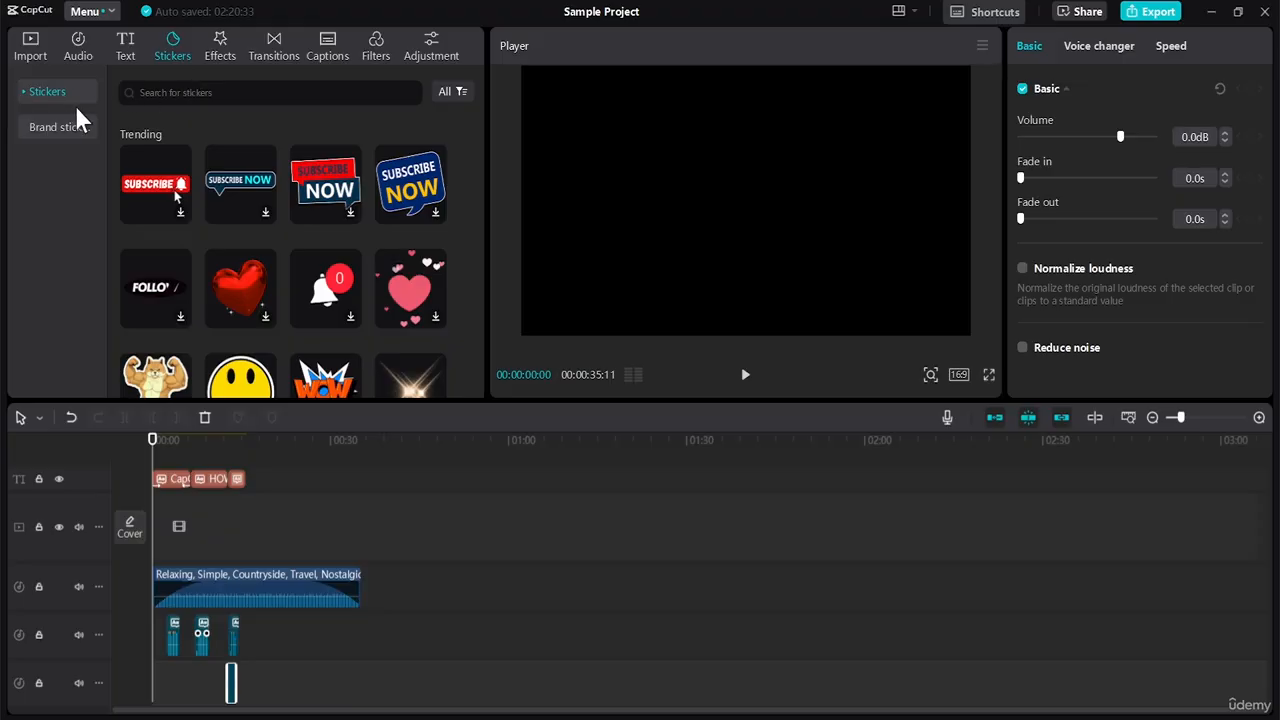
pyautogui.moveTo(476, 148)
pyautogui.mouseDown()
pyautogui.moveTo(484, 260)
pyautogui.moveTo(482, 165)
pyautogui.mouseUp()
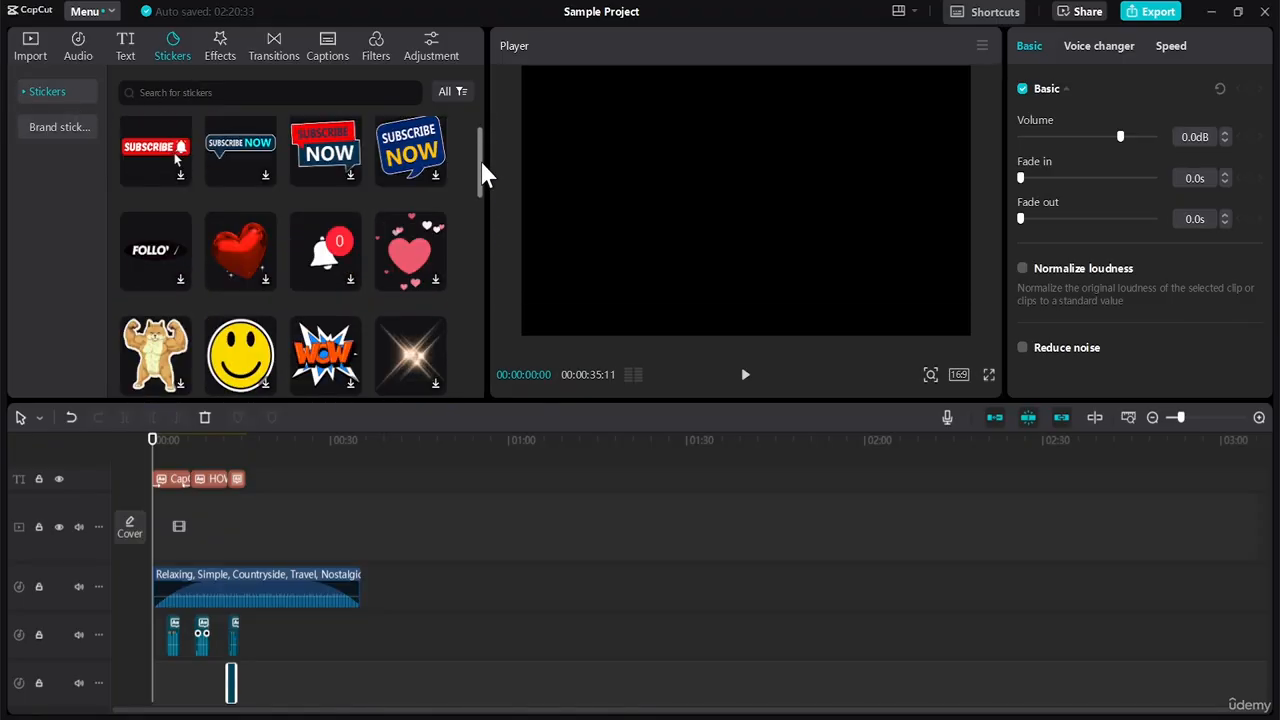
pyautogui.click(155, 257)
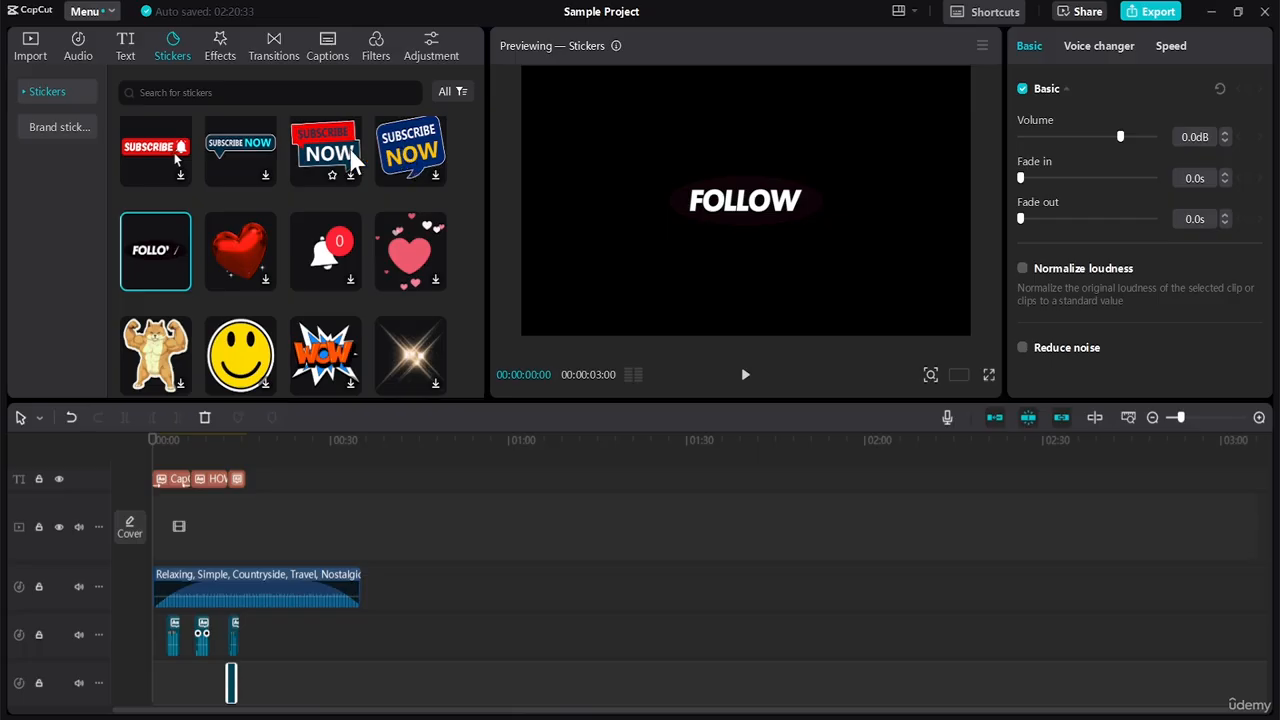
pyautogui.click(322, 150)
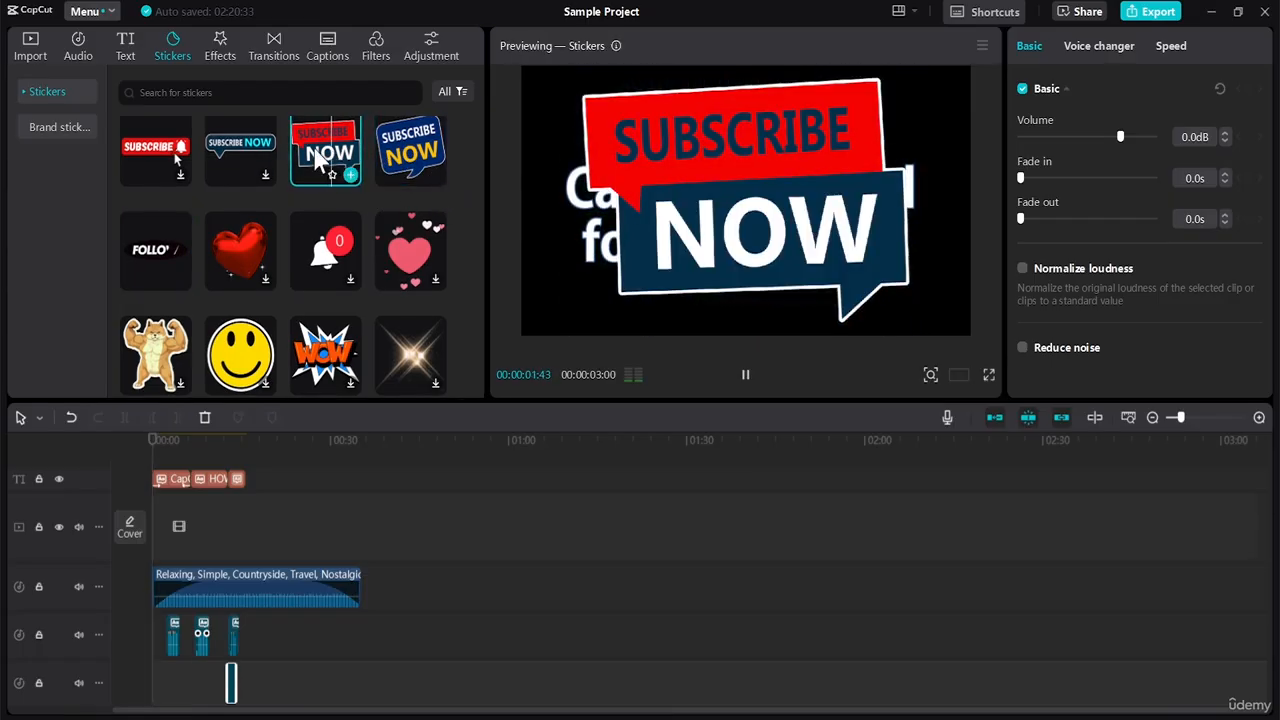
pyautogui.moveTo(325, 150); pyautogui.dragTo(226, 508)
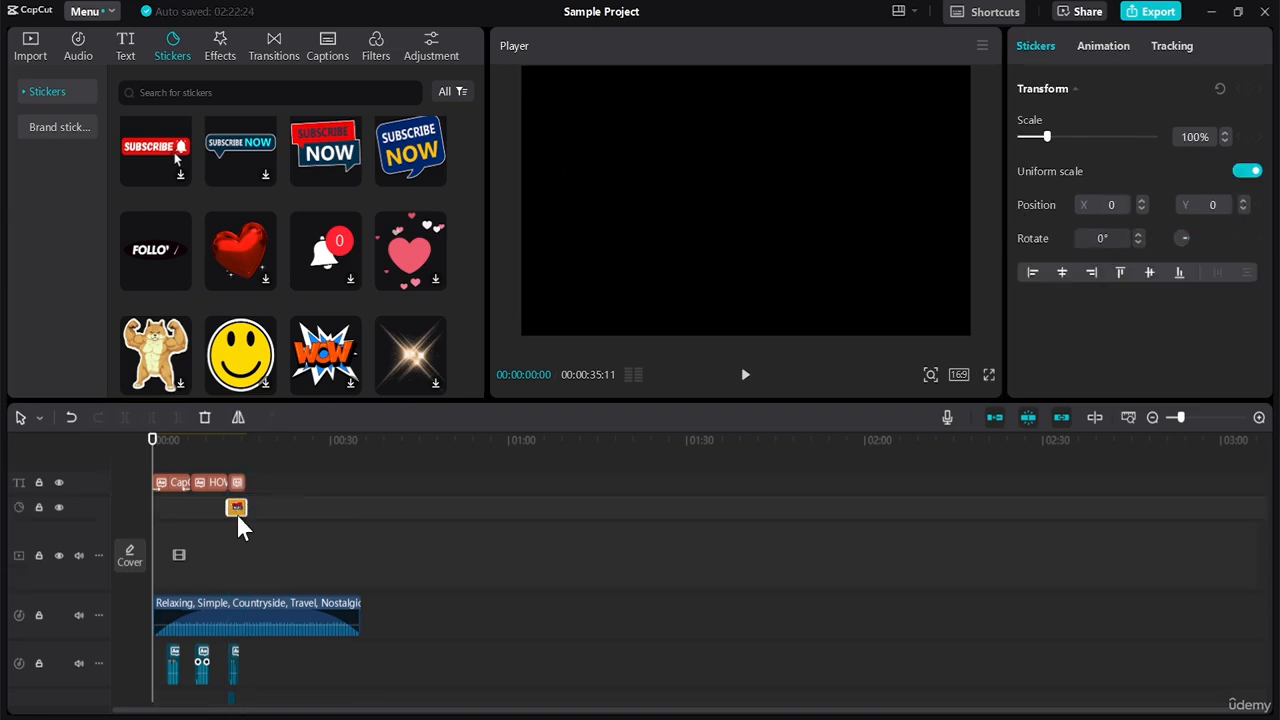
pyautogui.moveTo(229, 507); pyautogui.dragTo(236, 507)
# Add the multicoloured star fireworks sticker beneath the start of the title clip and scale it to 145%
pyautogui.moveTo(480, 149); pyautogui.dragTo(480, 266)
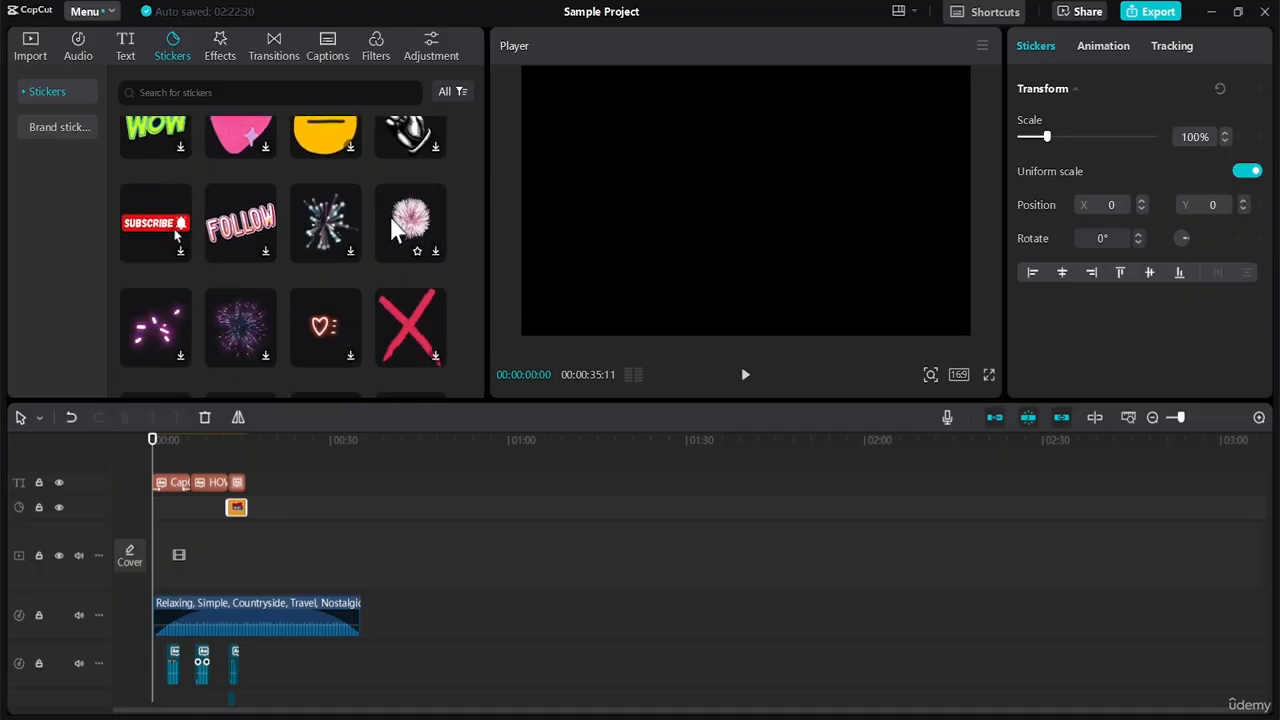
pyautogui.moveTo(318, 214); pyautogui.dragTo(197, 509)
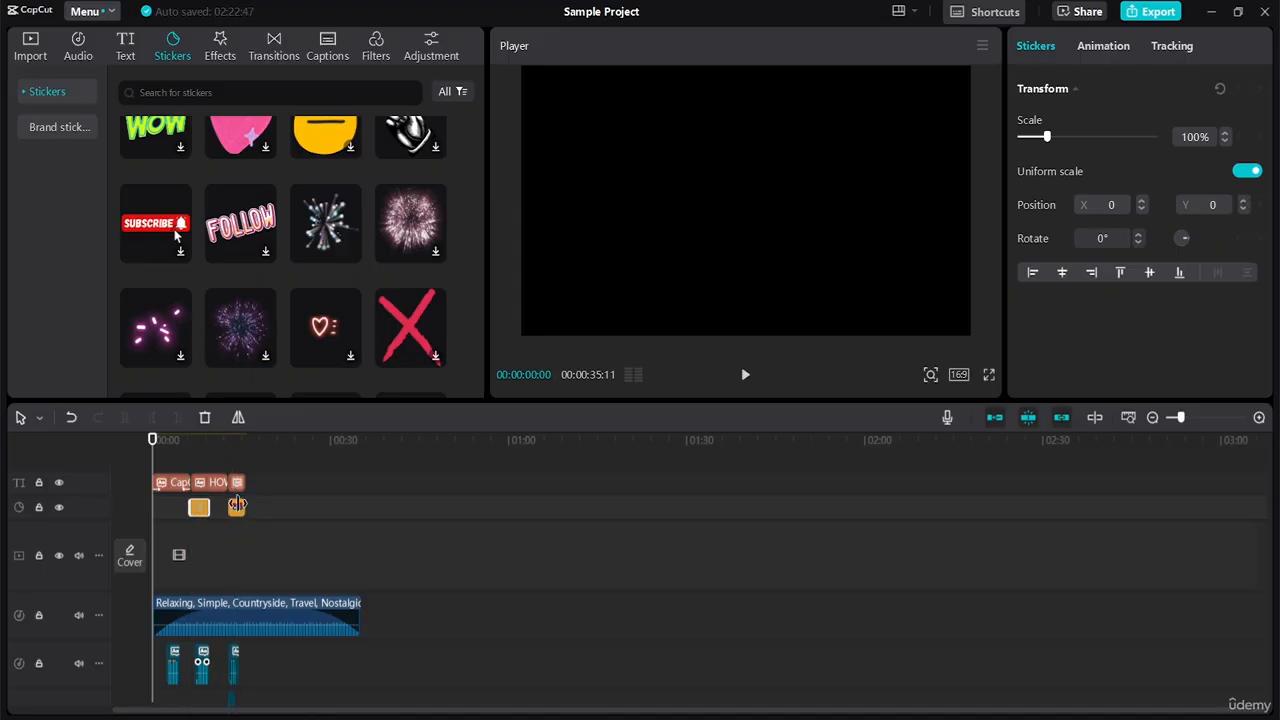
pyautogui.click(196, 438)
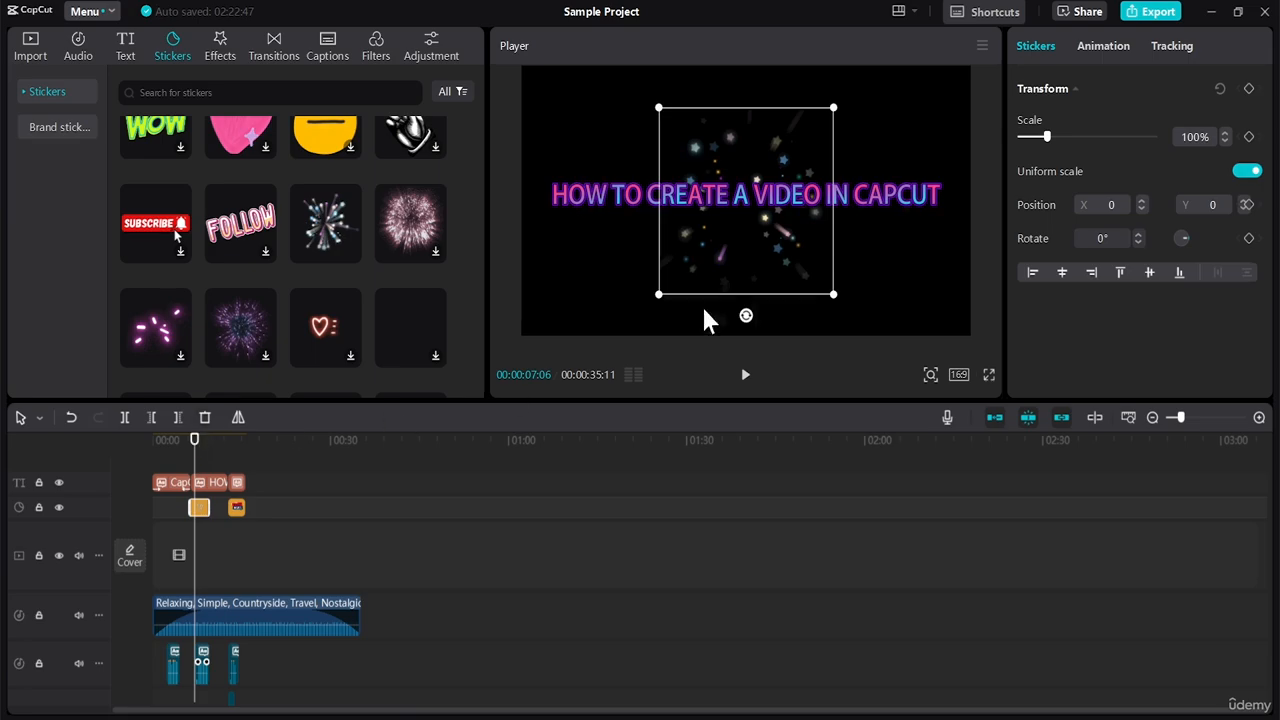
pyautogui.moveTo(834, 294); pyautogui.dragTo(905, 320)
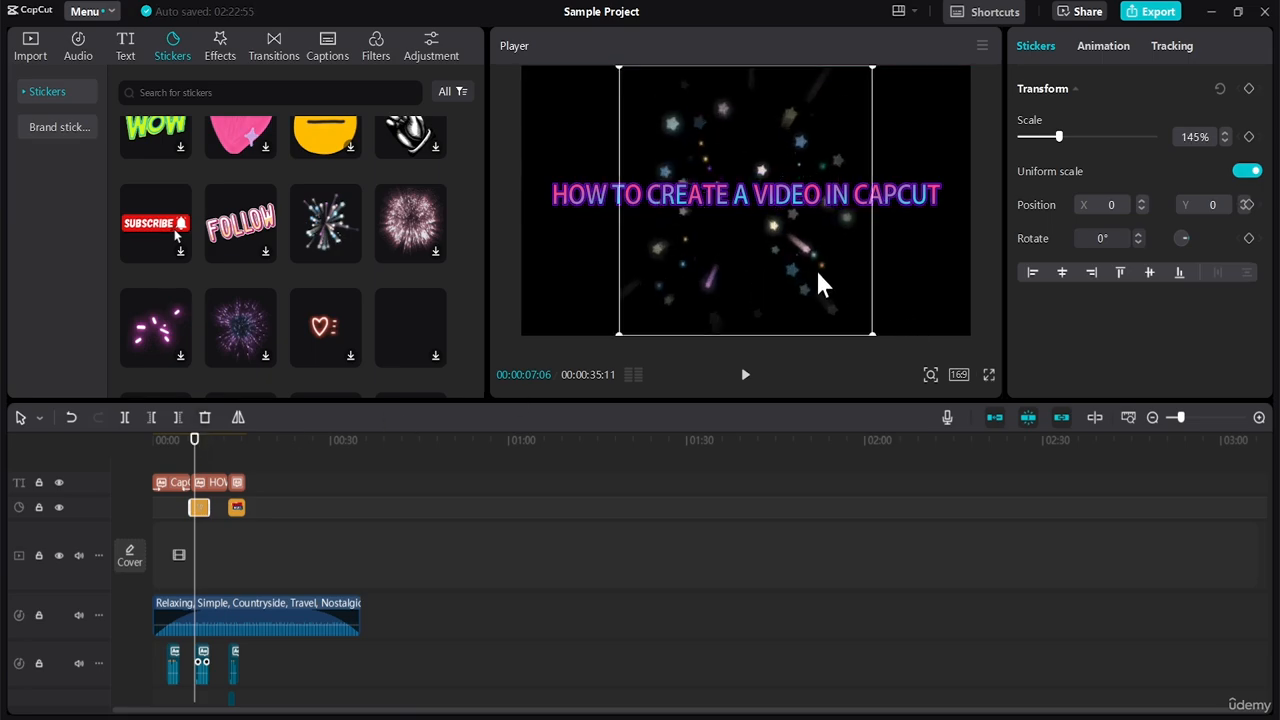
pyautogui.click(1069, 137)
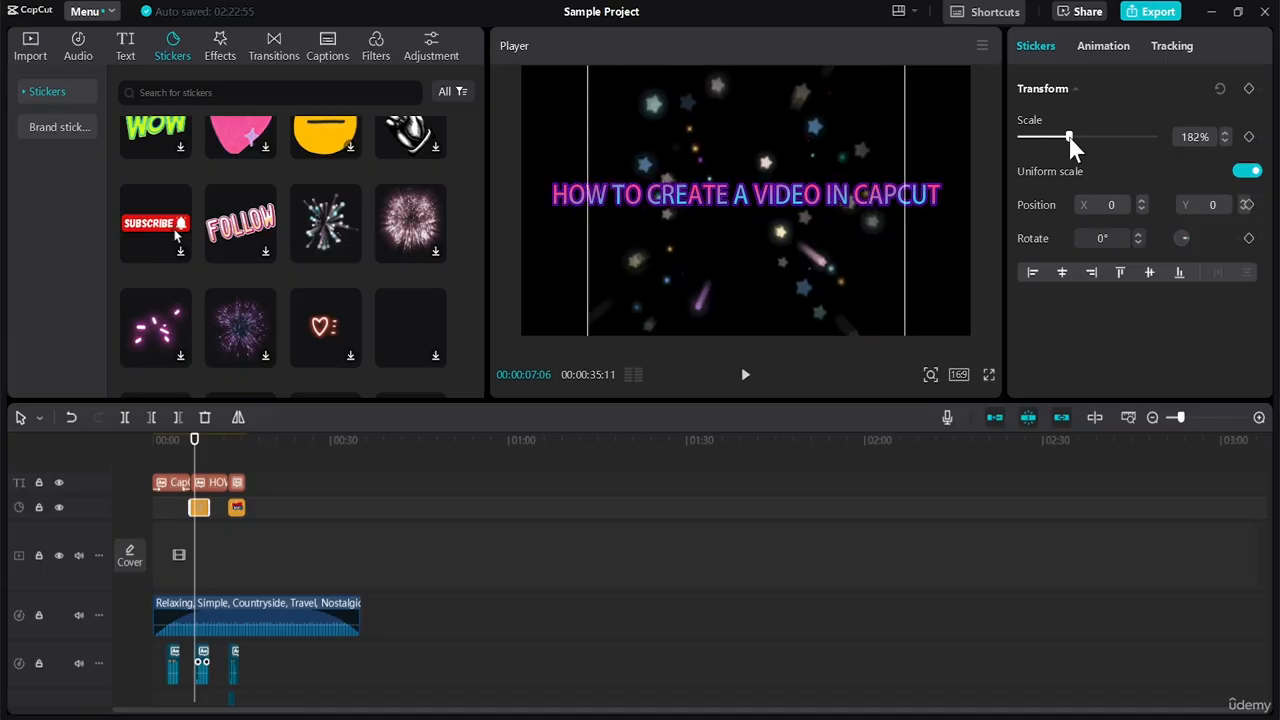
pyautogui.moveTo(1069, 137); pyautogui.dragTo(1061, 137)
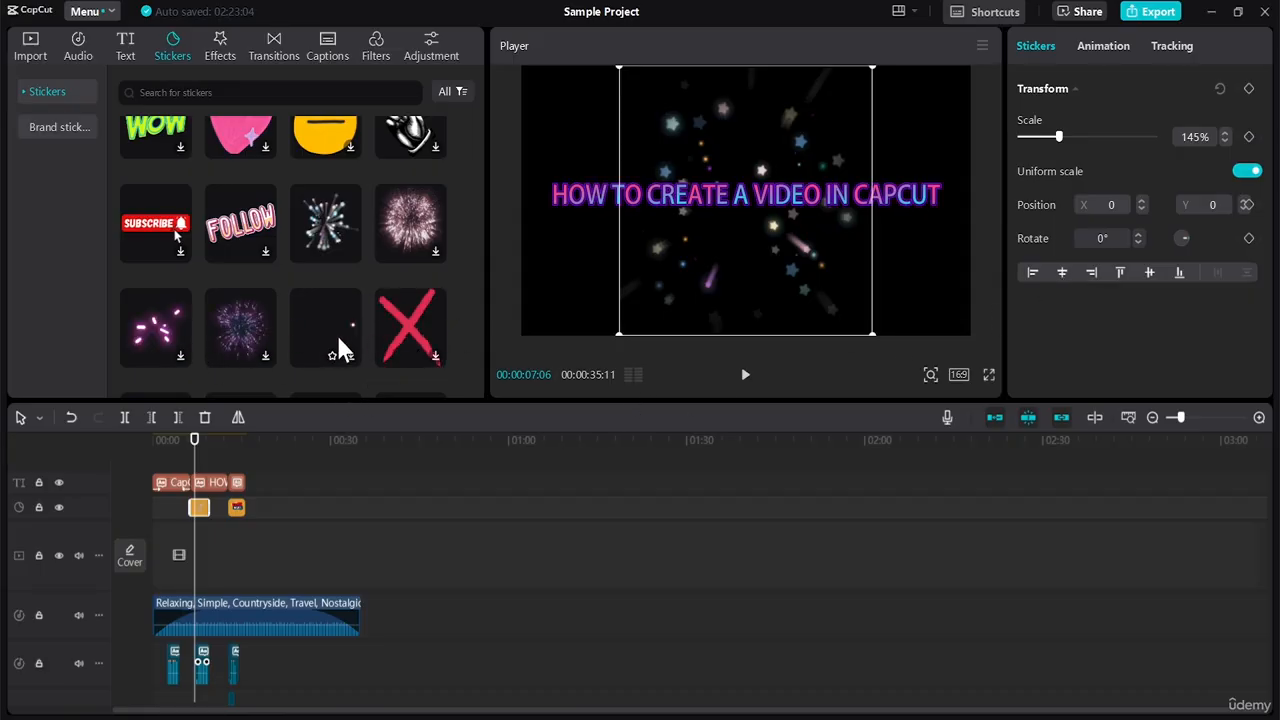
# Preview the pink streak fireworks sticker, add it beneath the CapCut Tutorial for Influencers title clip and shift its start to 00:00:02:21
pyautogui.click(137, 340)
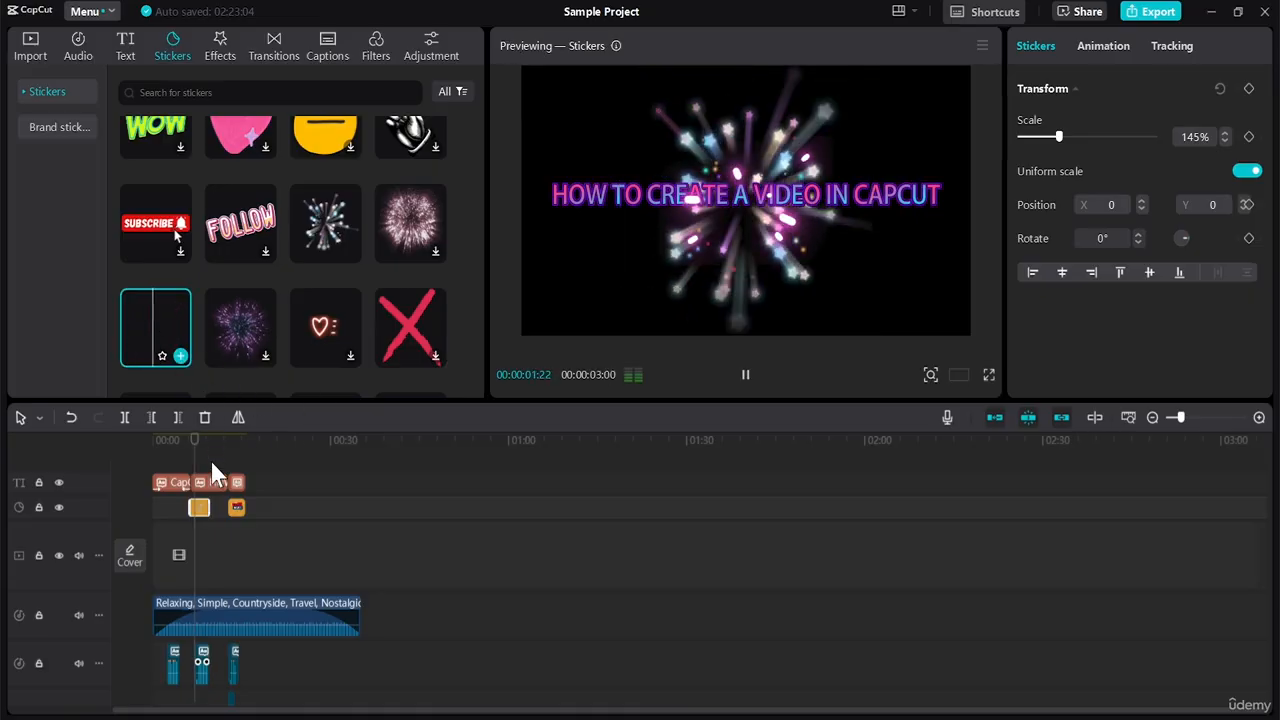
pyautogui.moveTo(189, 476); pyautogui.dragTo(161, 504)
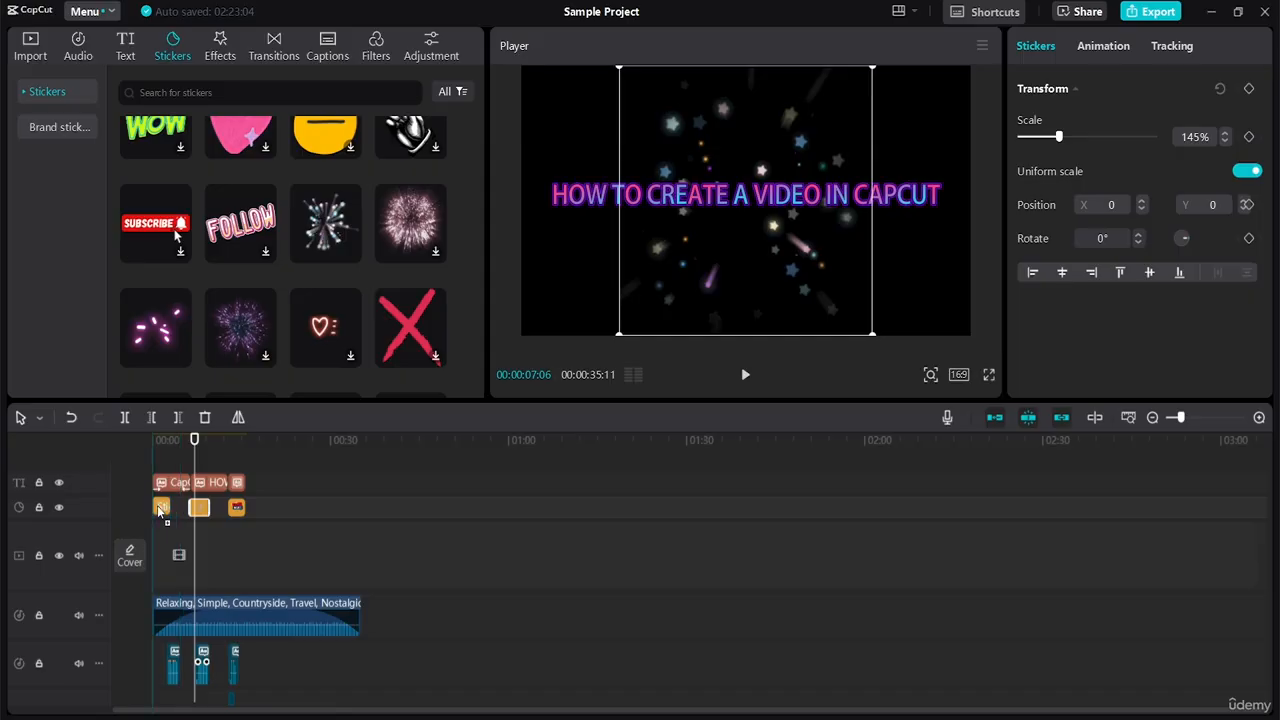
pyautogui.click(160, 509)
pyautogui.moveTo(194, 443); pyautogui.dragTo(166, 440)
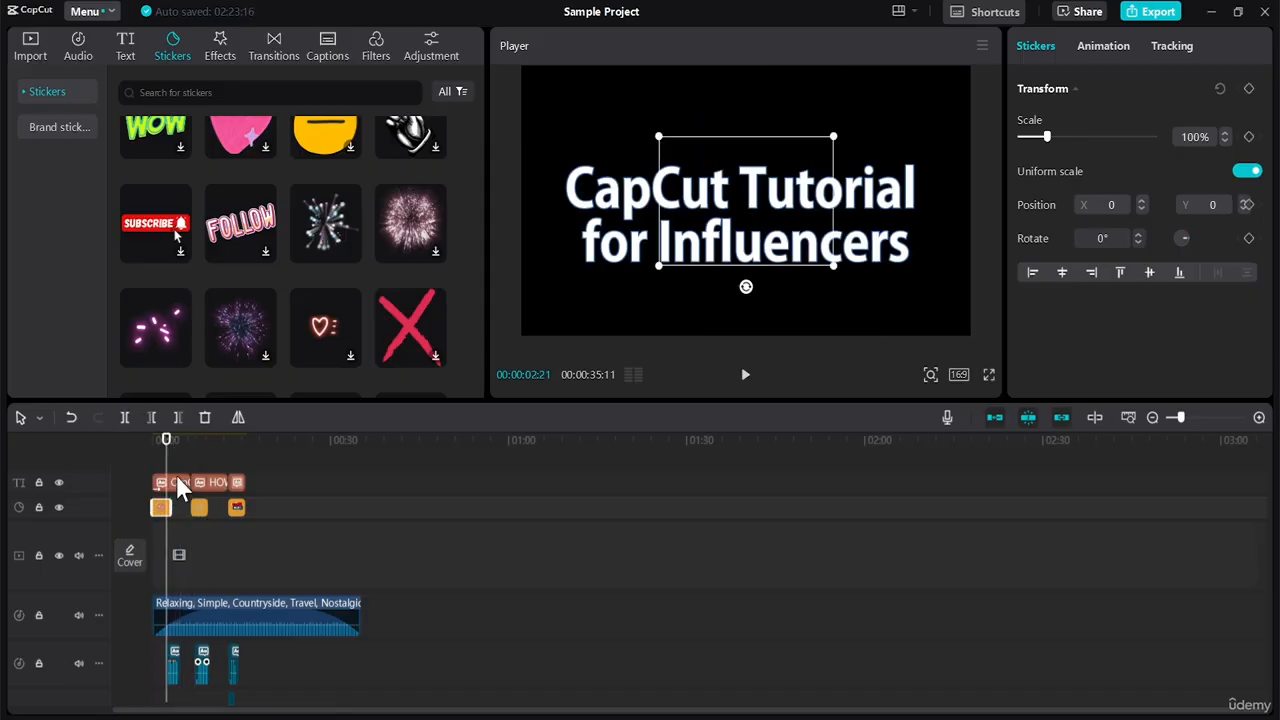
pyautogui.moveTo(170, 511); pyautogui.dragTo(186, 511)
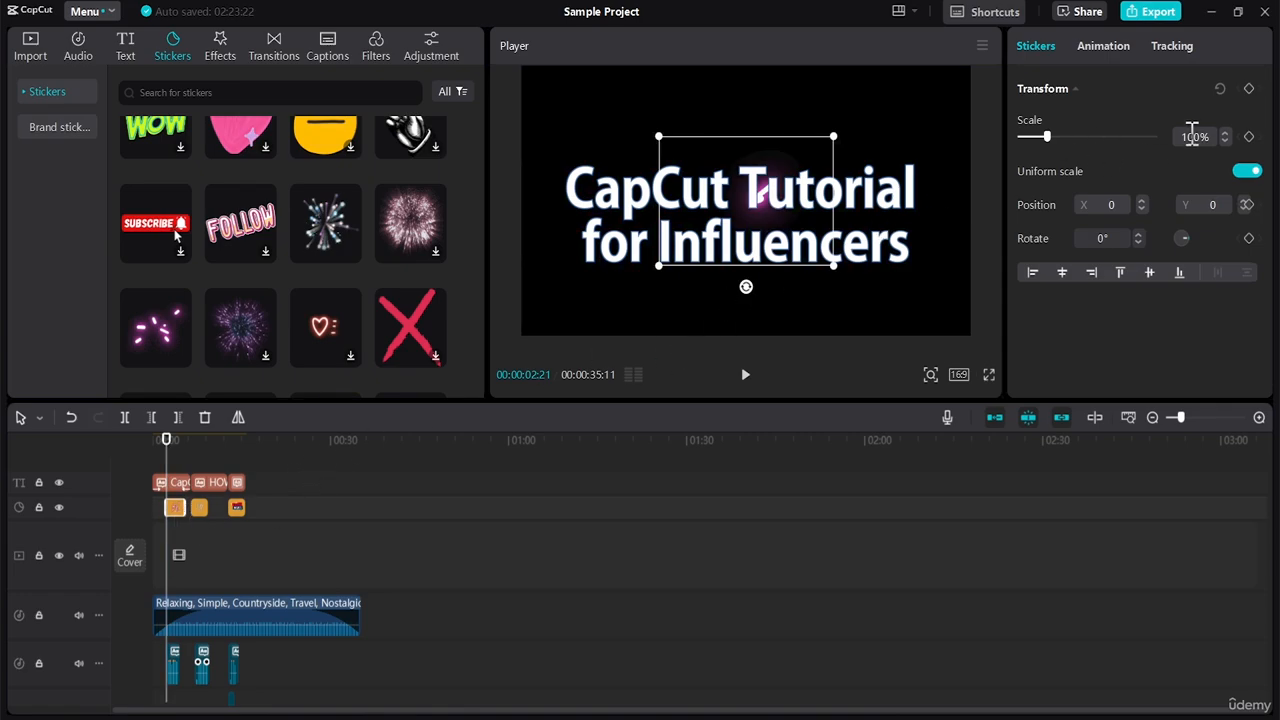
# Scale the pink streak fireworks sticker to 209%
pyautogui.click(1224, 132)
pyautogui.click(1224, 132)
pyautogui.click(1224, 132)
pyautogui.click(1224, 132)
pyautogui.click(1224, 132)
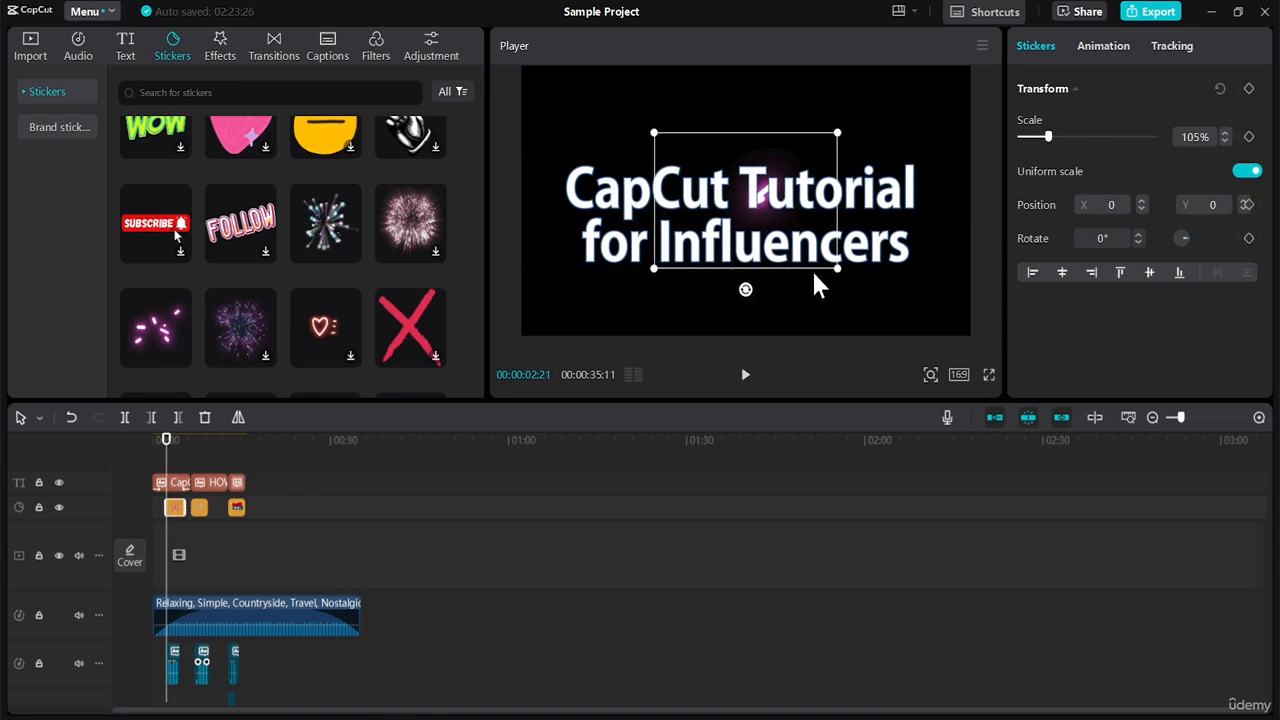
pyautogui.moveTo(838, 268); pyautogui.dragTo(944, 376)
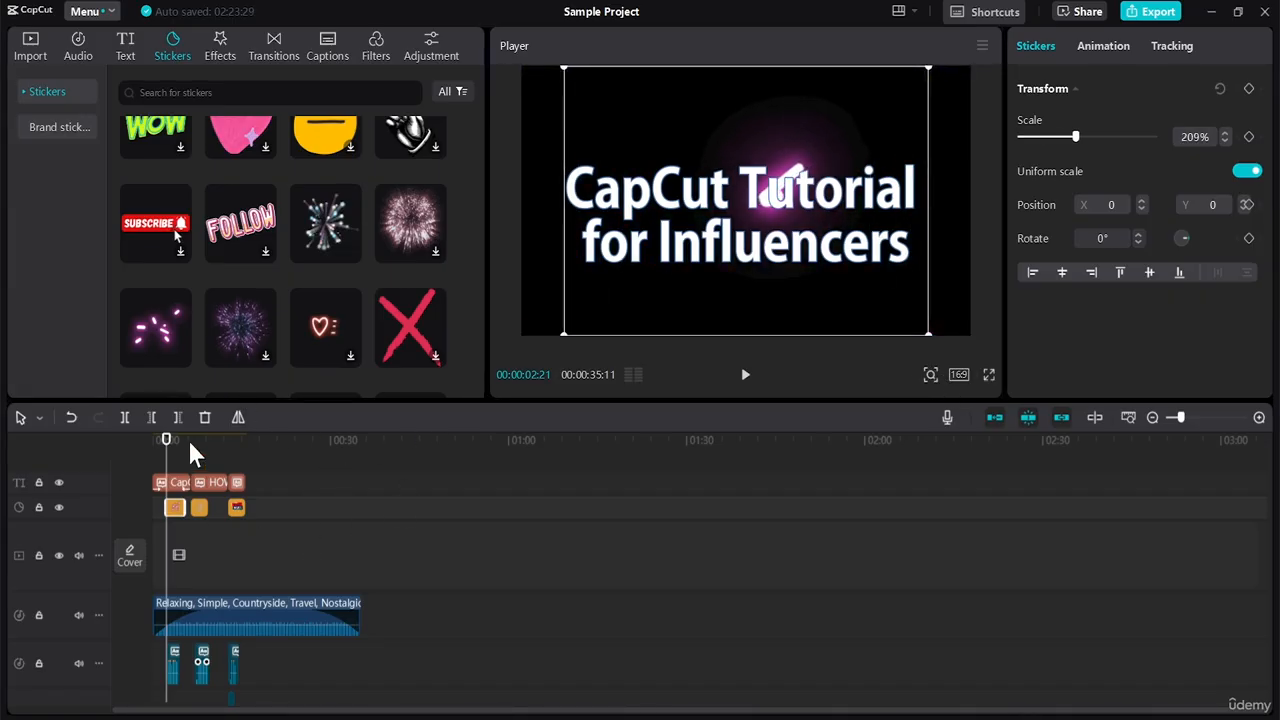
# Check the HOW TO CREATE A VIDEO IN CAPCUT title at 00:00:09:41 and view the trending and brand stickers
pyautogui.moveTo(190, 444); pyautogui.dragTo(212, 452)
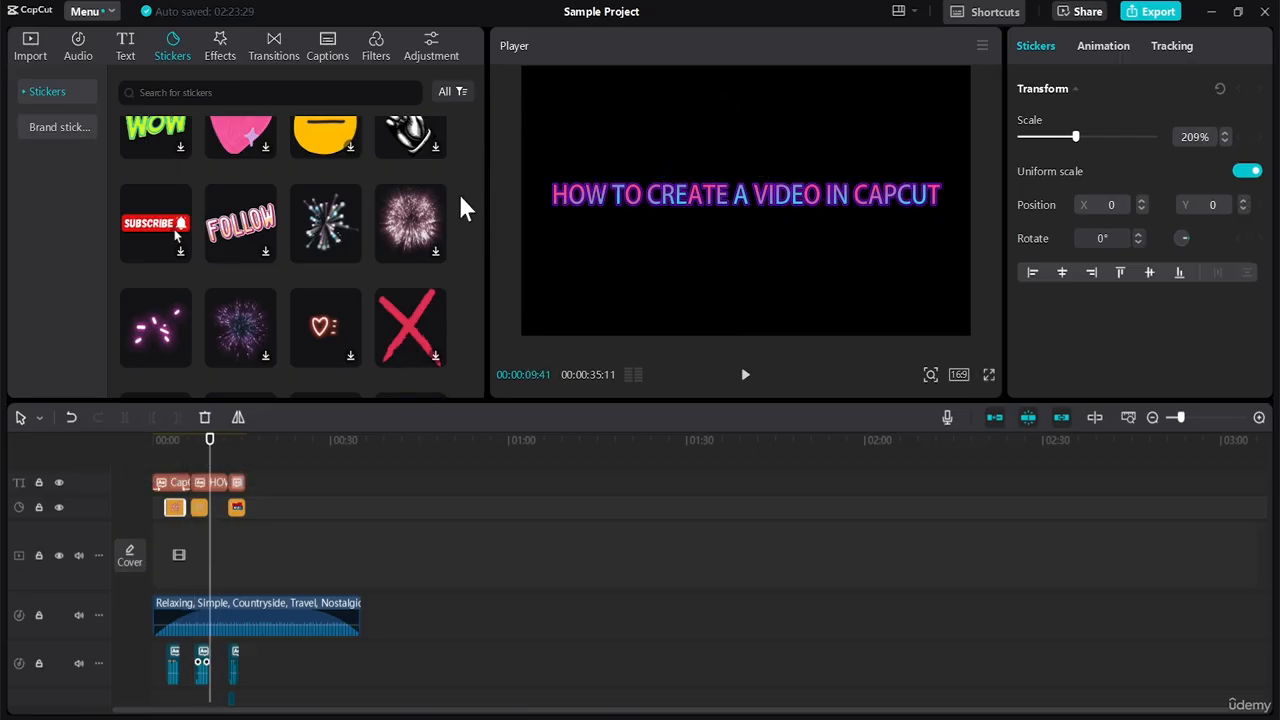
pyautogui.scroll(1, 480, 262)
pyautogui.moveTo(480, 262); pyautogui.dragTo(457, 114)
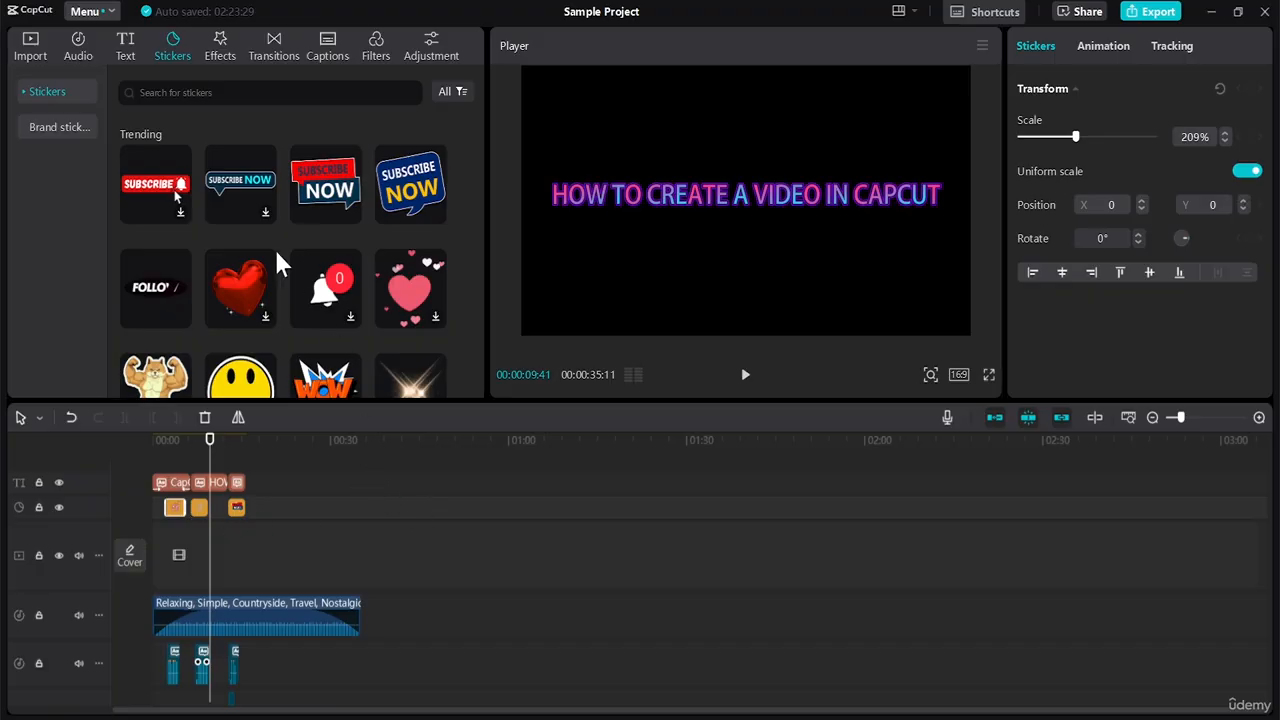
pyautogui.click(55, 126)
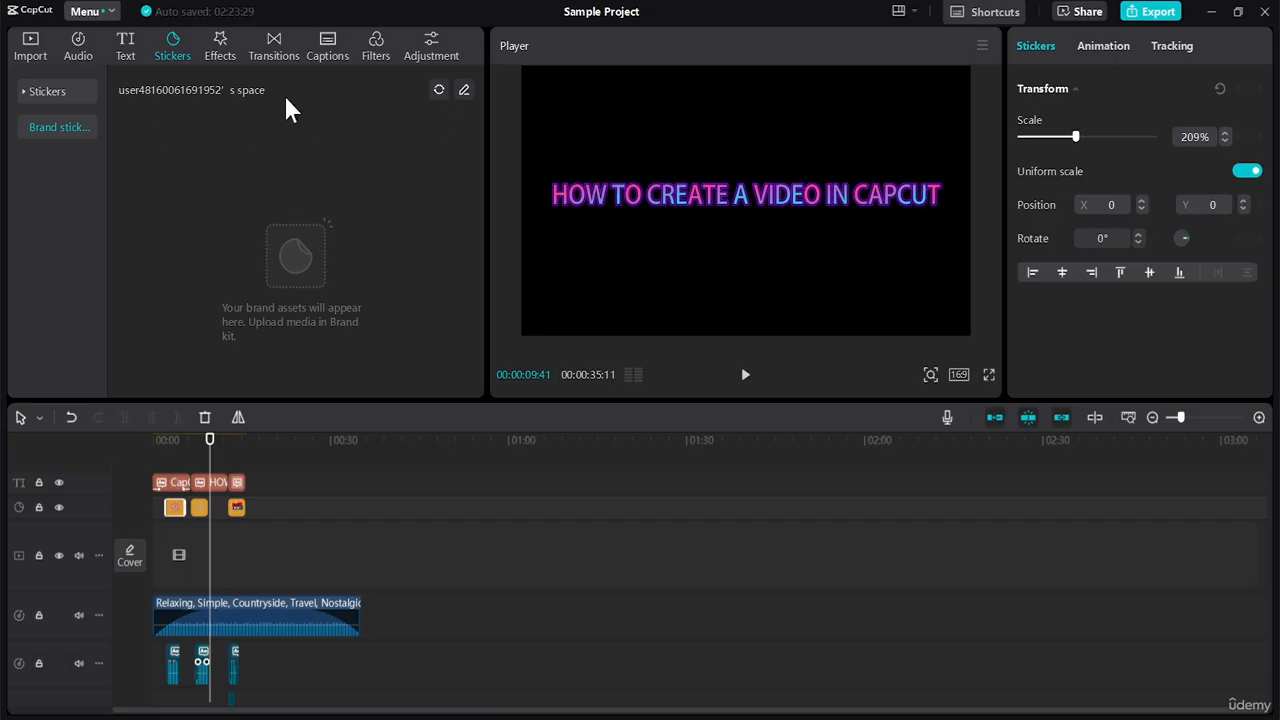
# Preview the Shake, Sharpen Edges, Edge Glow, Diamond Zoom and Blur video effects on the HOW TO CREATE A VIDEO IN CAPCUT title
pyautogui.click(224, 44)
pyautogui.click(222, 133)
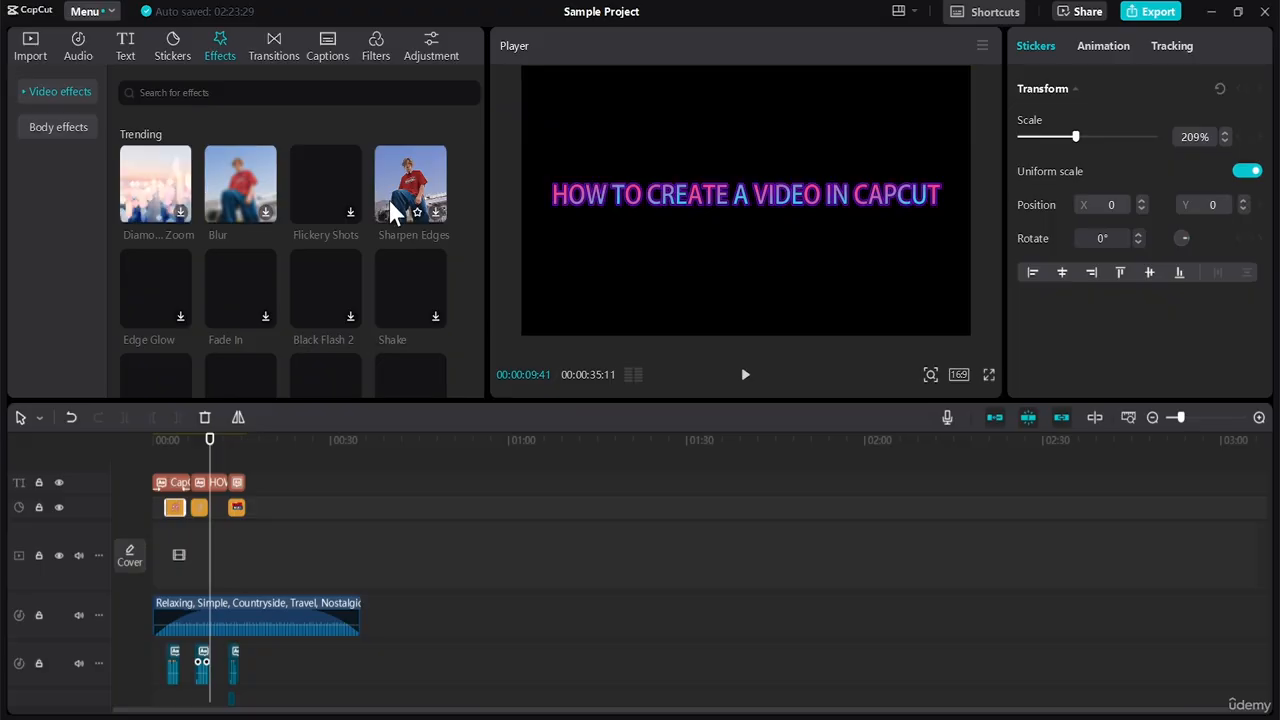
pyautogui.click(404, 285)
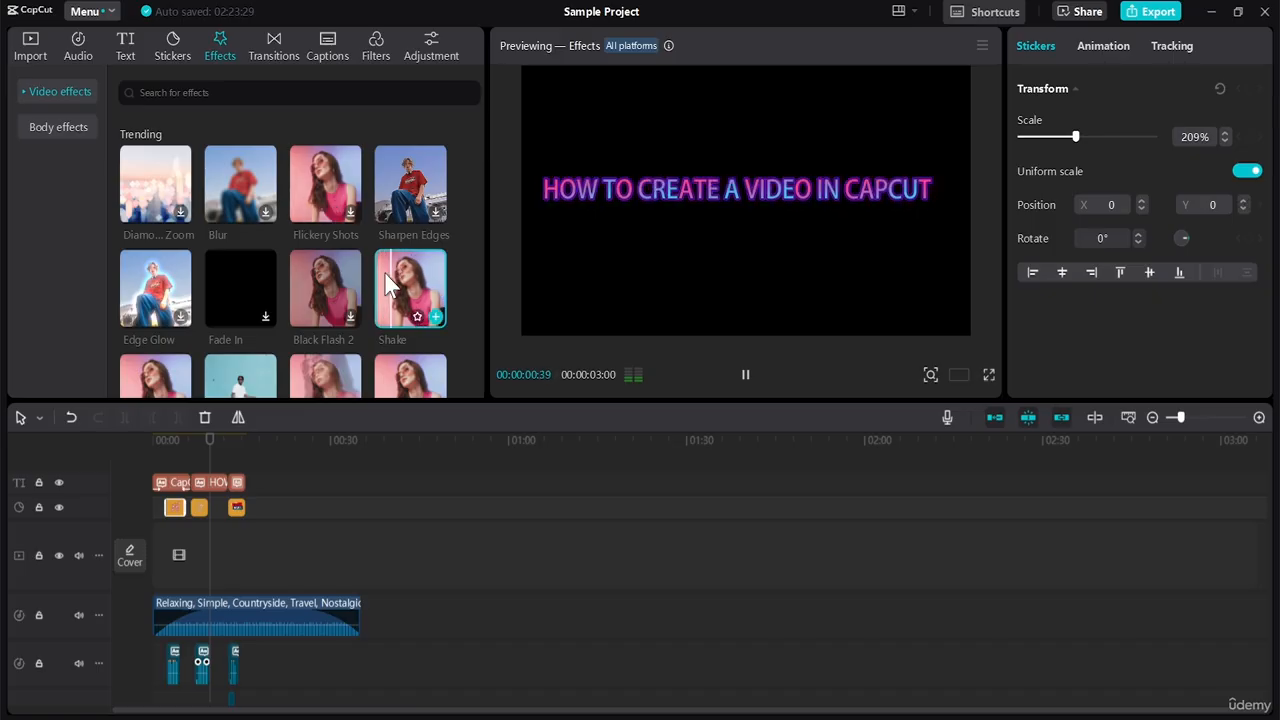
pyautogui.click(409, 190)
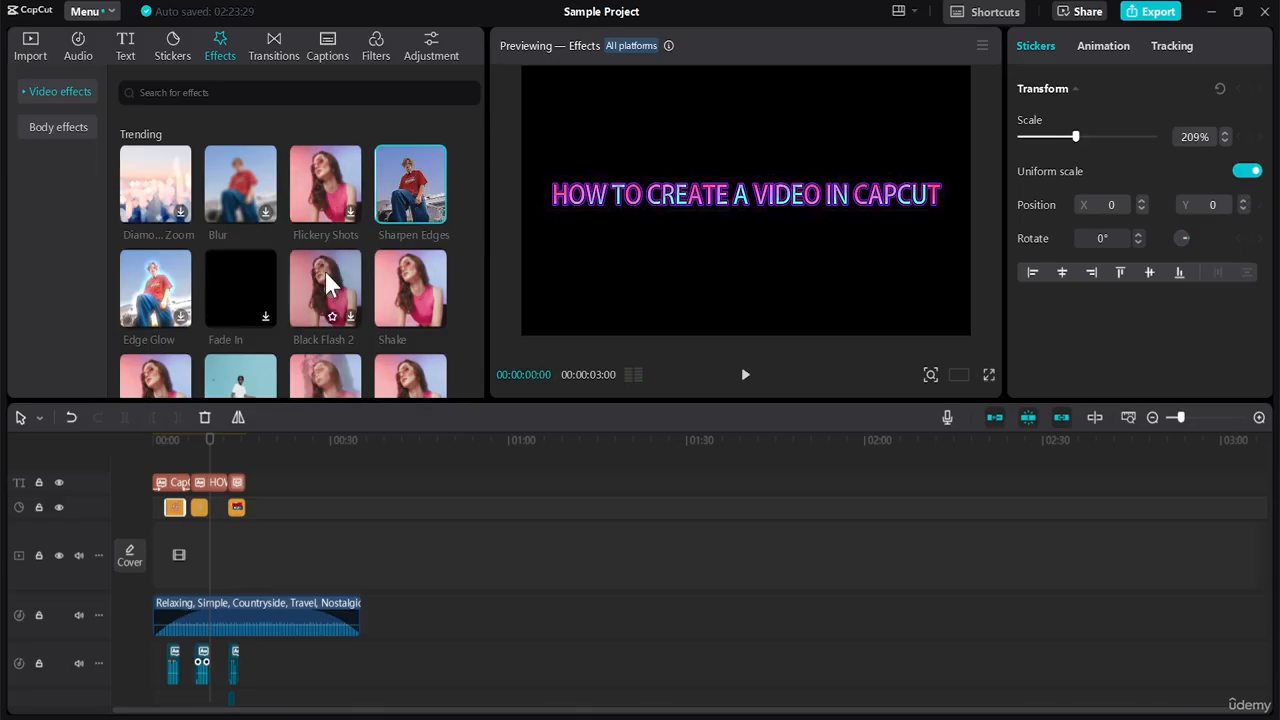
pyautogui.click(160, 294)
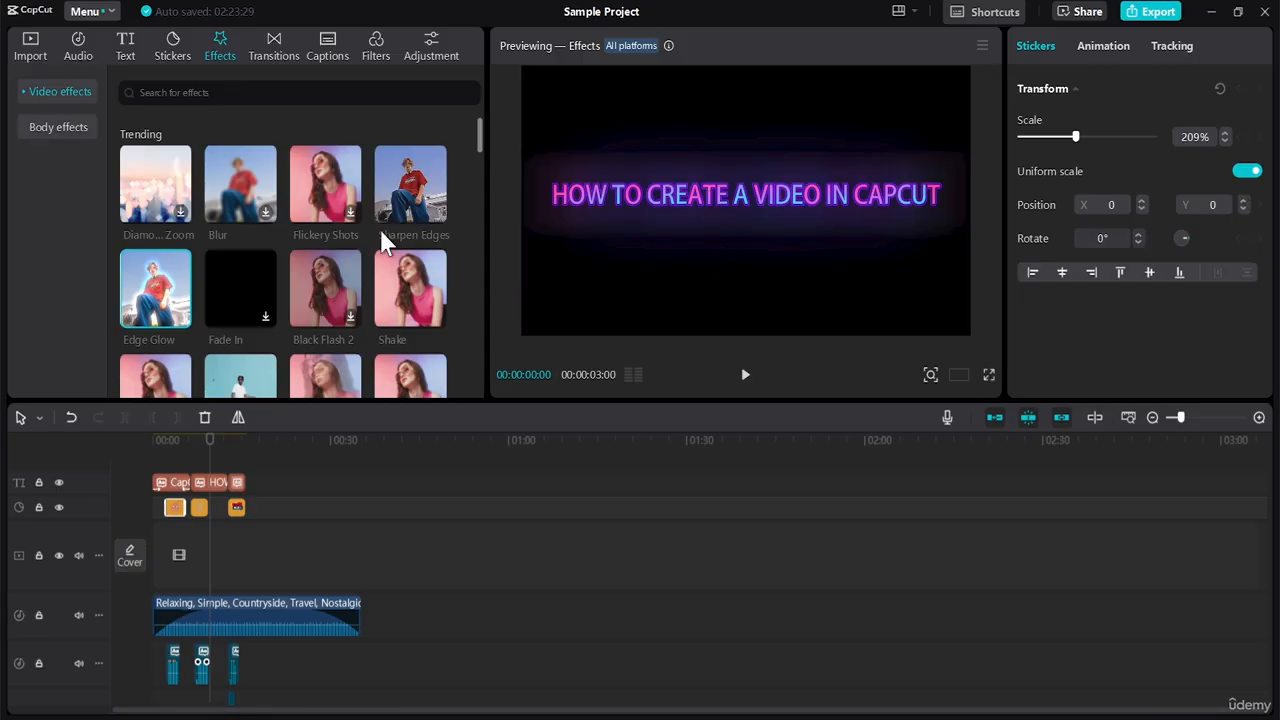
pyautogui.click(156, 185)
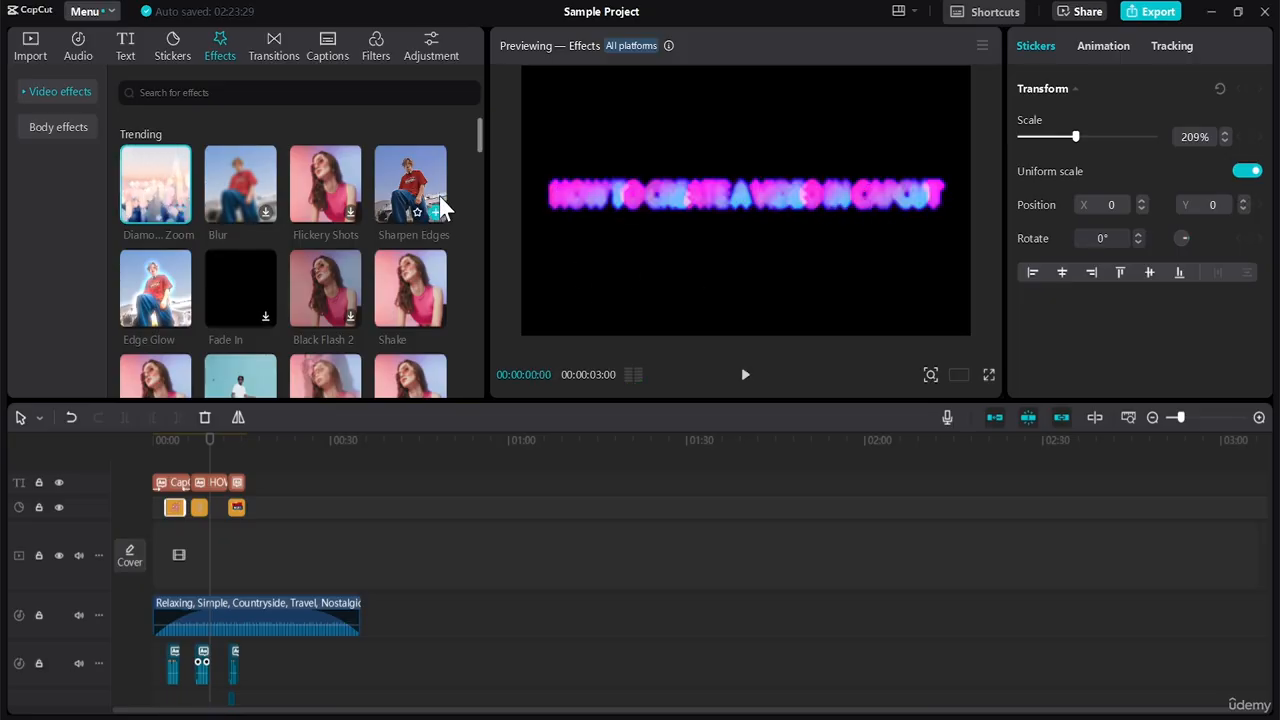
pyautogui.click(250, 210)
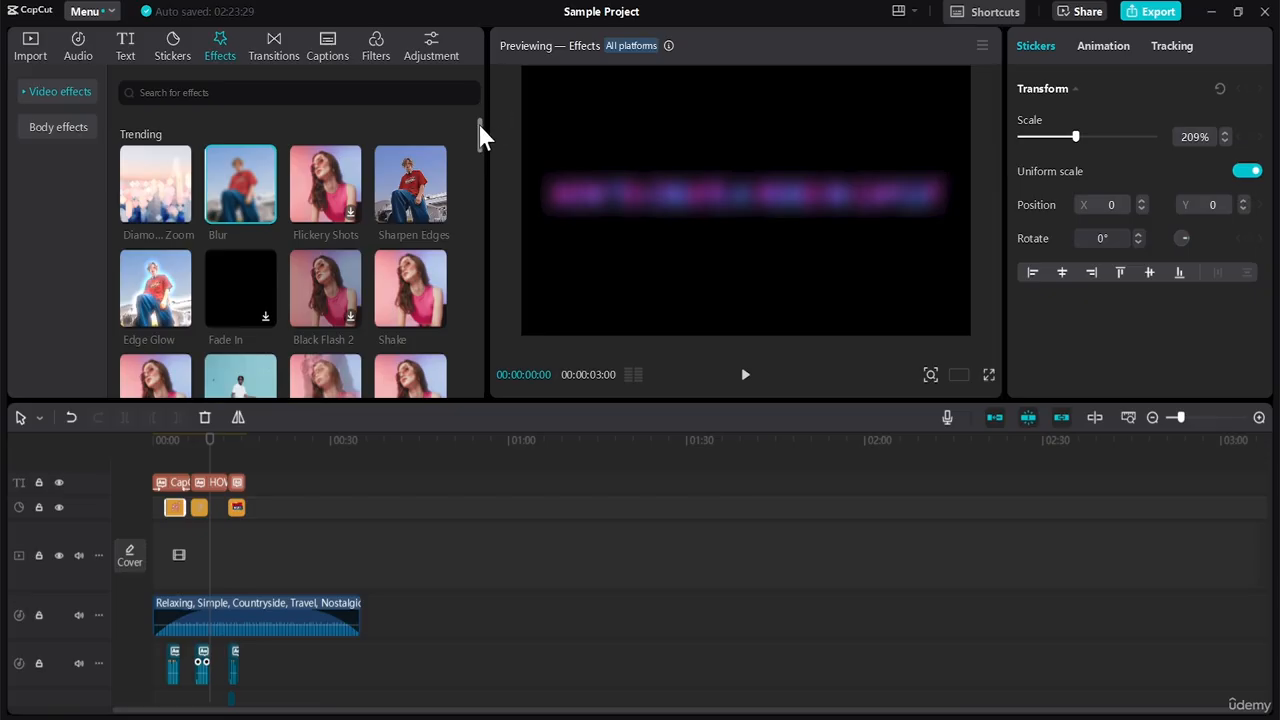
# Preview Camera Shake and Pulse, place Camera Shake beneath the second title at 00:00:09:41 and extend it to the end of the text clips
pyautogui.moveTo(479, 120); pyautogui.dragTo(487, 203)
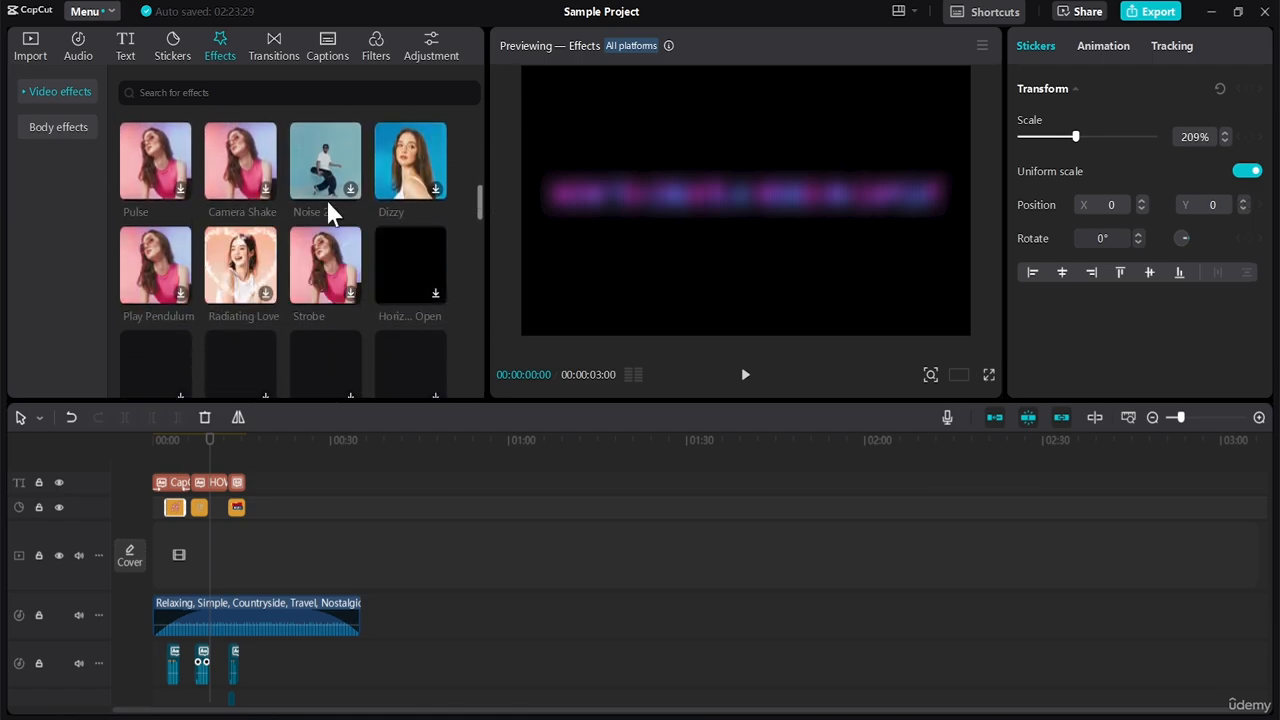
pyautogui.click(222, 172)
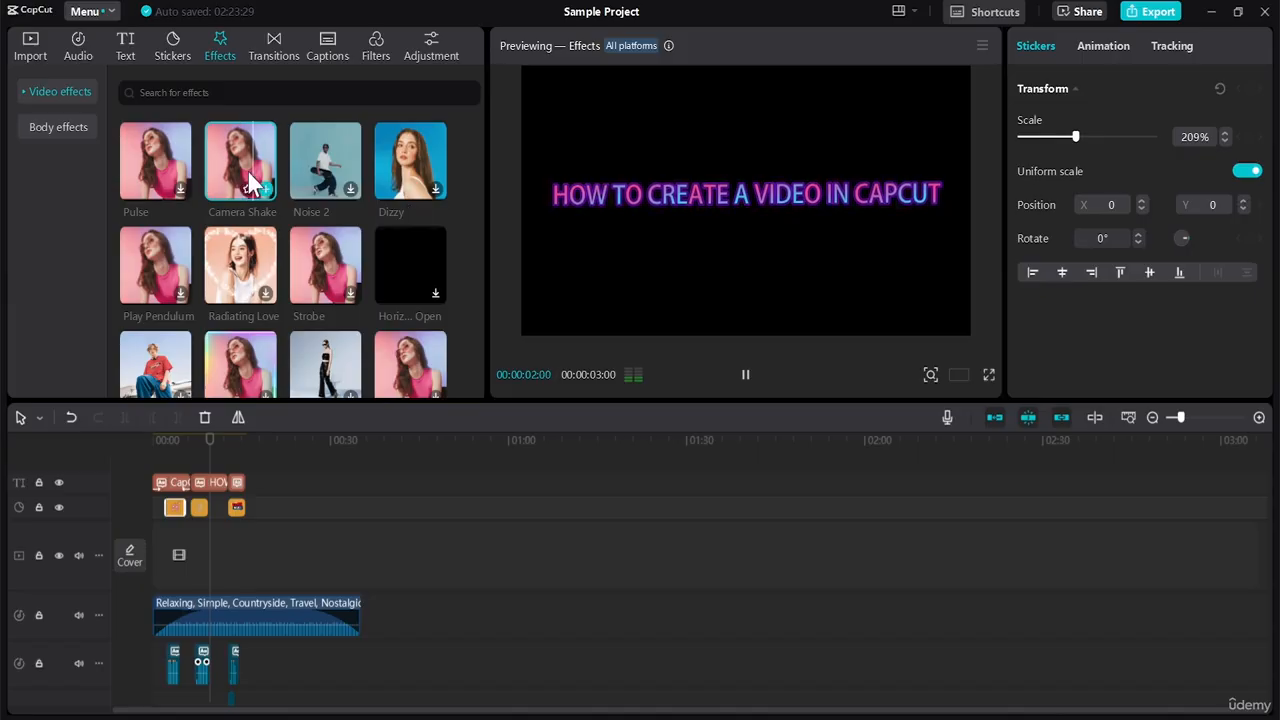
pyautogui.click(156, 169)
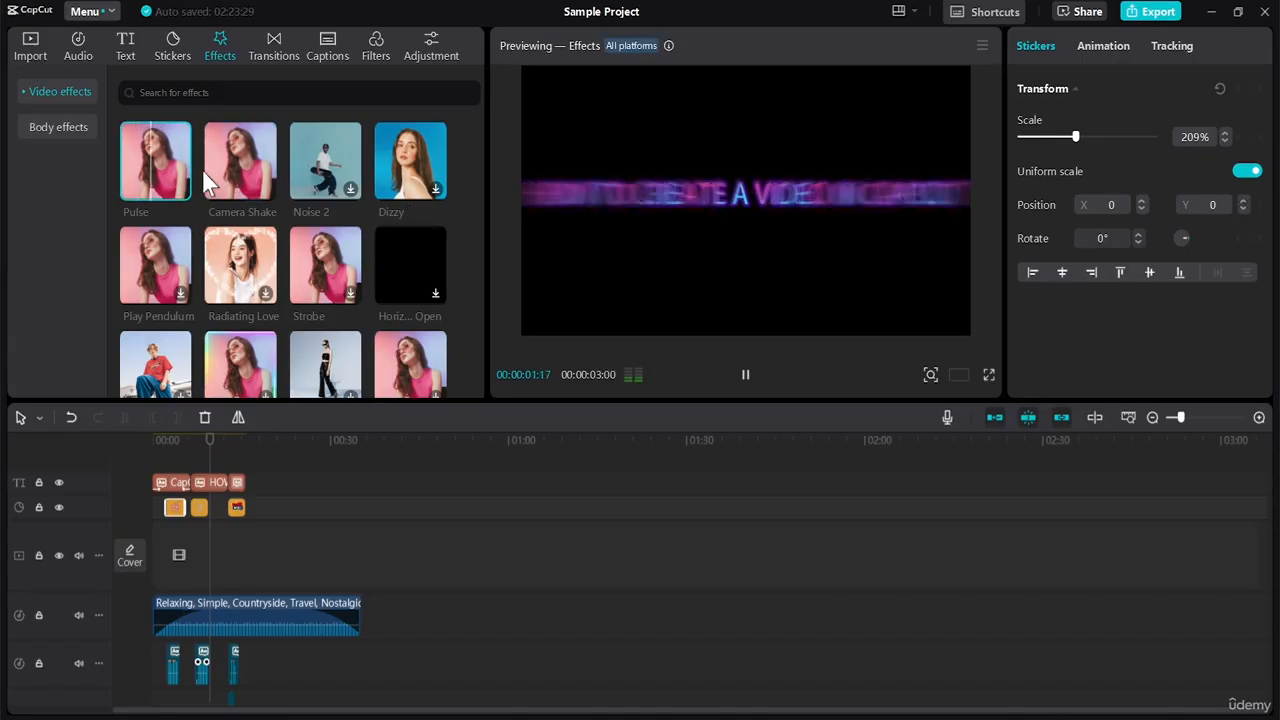
pyautogui.moveTo(234, 159)
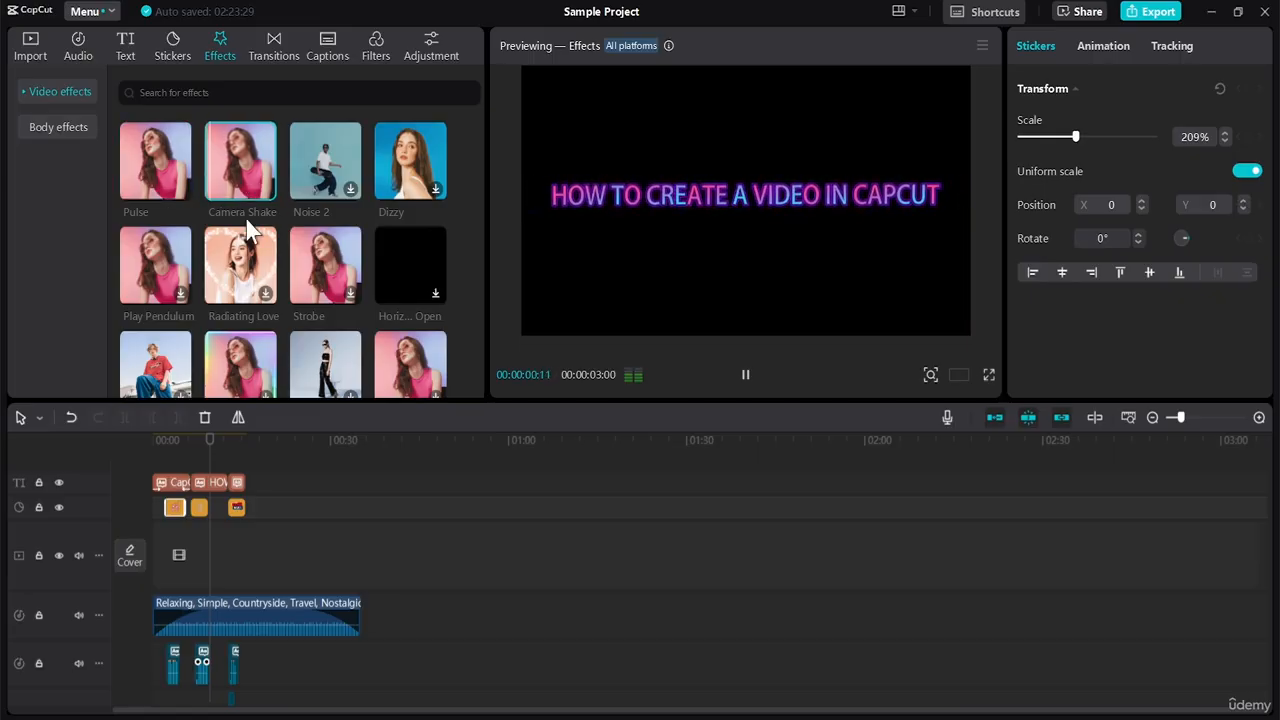
pyautogui.moveTo(234, 159); pyautogui.dragTo(218, 507)
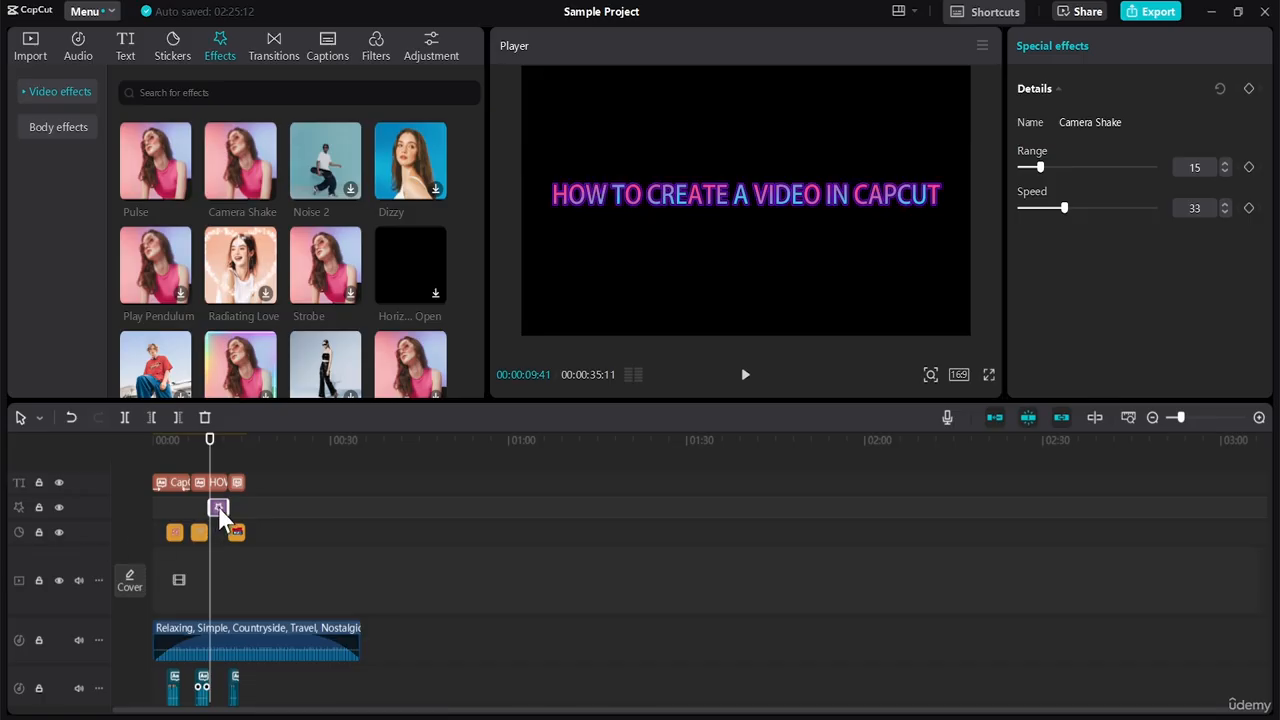
pyautogui.moveTo(228, 508); pyautogui.dragTo(249, 507)
# Scale the SUBSCRIBE NOW sticker to 25% and centre it below the THANKS FOR WATCHING text at X 0, Y -666
pyautogui.click(237, 532)
pyautogui.click(238, 442)
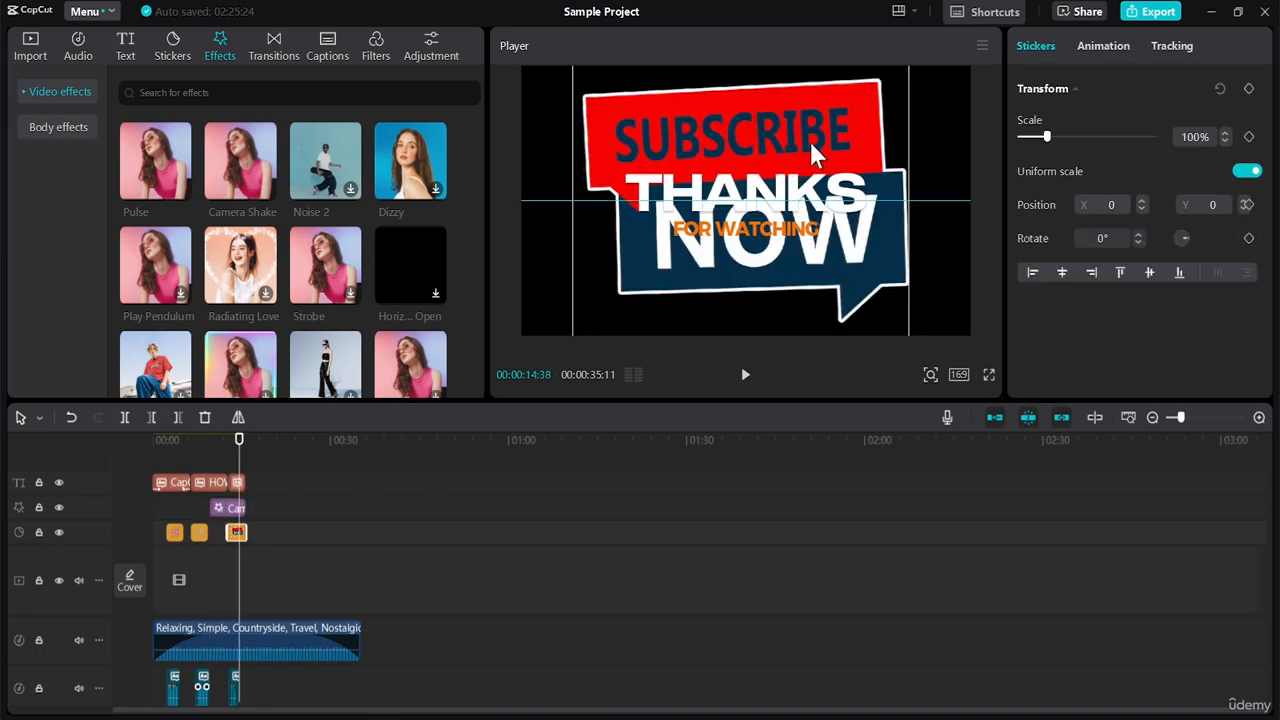
pyautogui.moveTo(720, 207); pyautogui.dragTo(697, 197)
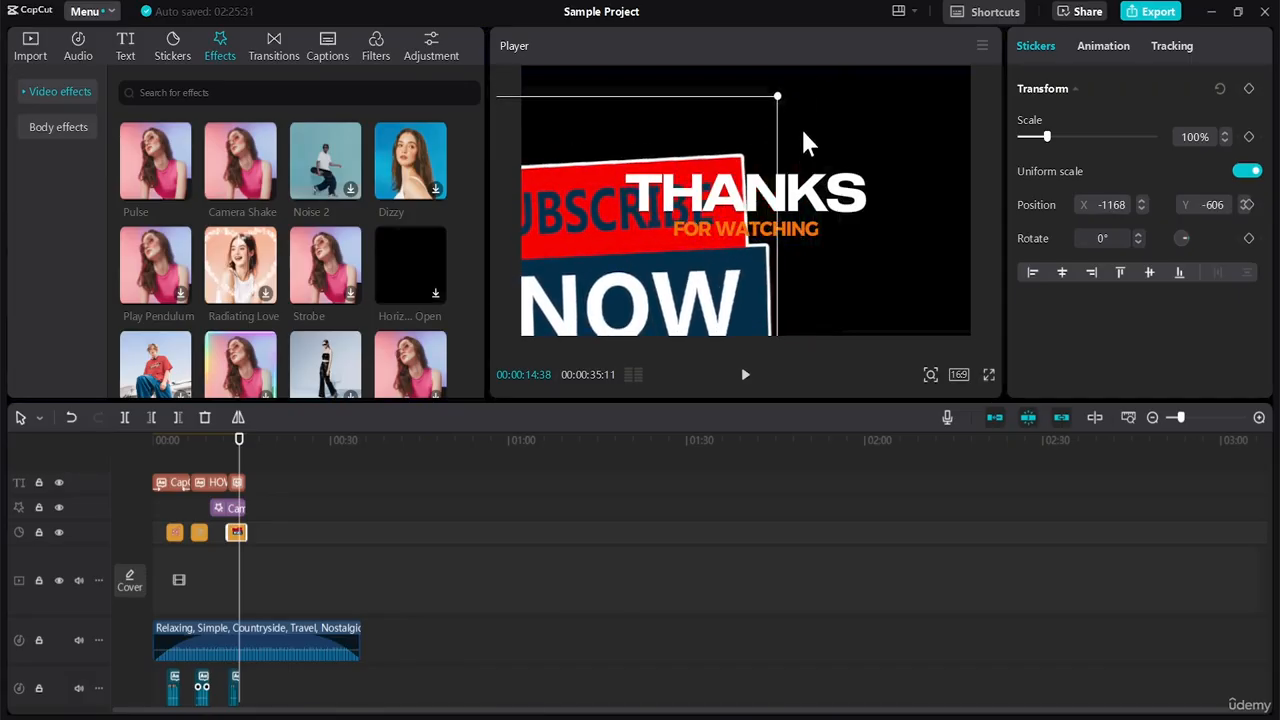
pyautogui.moveTo(785, 94); pyautogui.dragTo(657, 232)
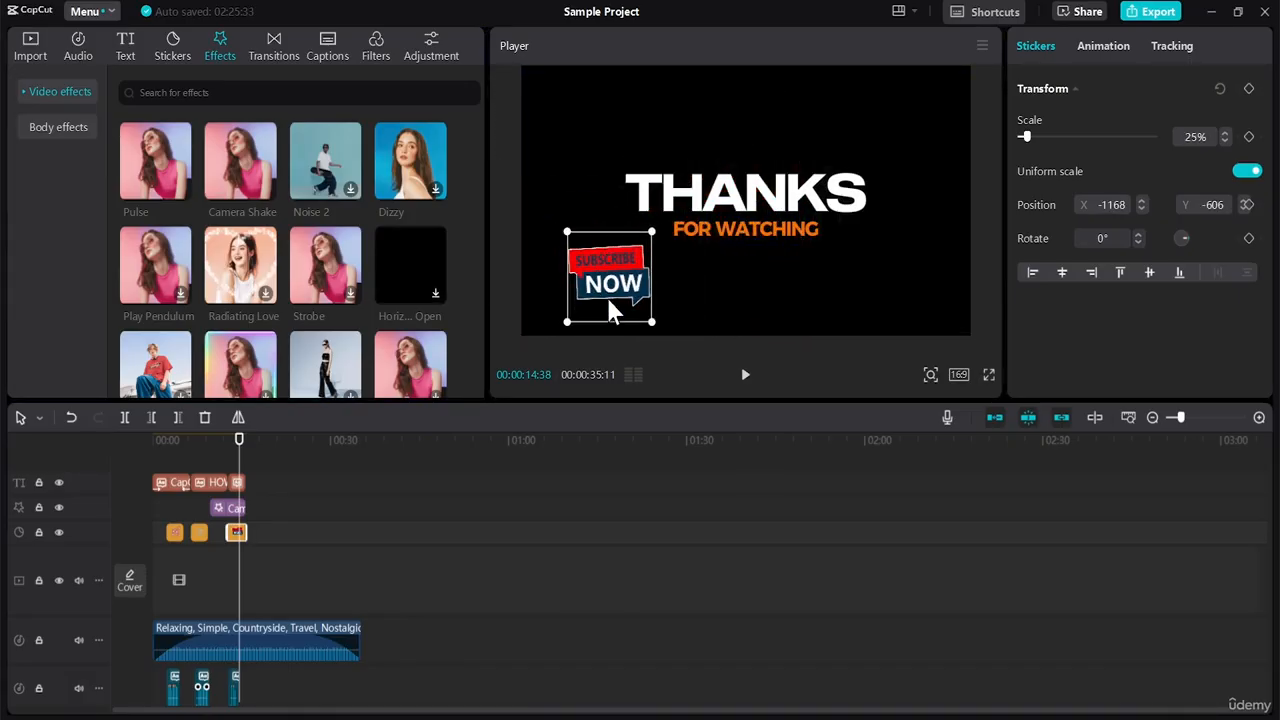
pyautogui.moveTo(605, 294); pyautogui.dragTo(747, 296)
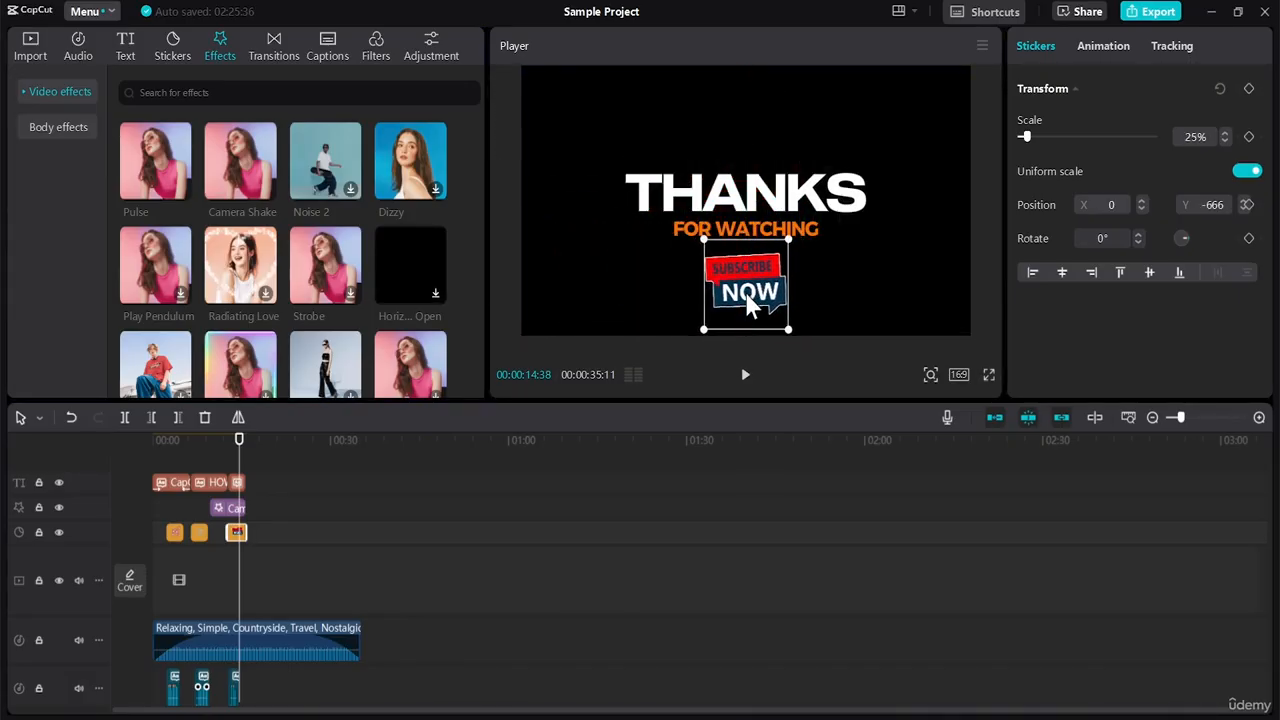
# Give the SUBSCRIBE NOW sticker the Bounce In entrance and Bounce Out exit animations
pyautogui.click(1096, 47)
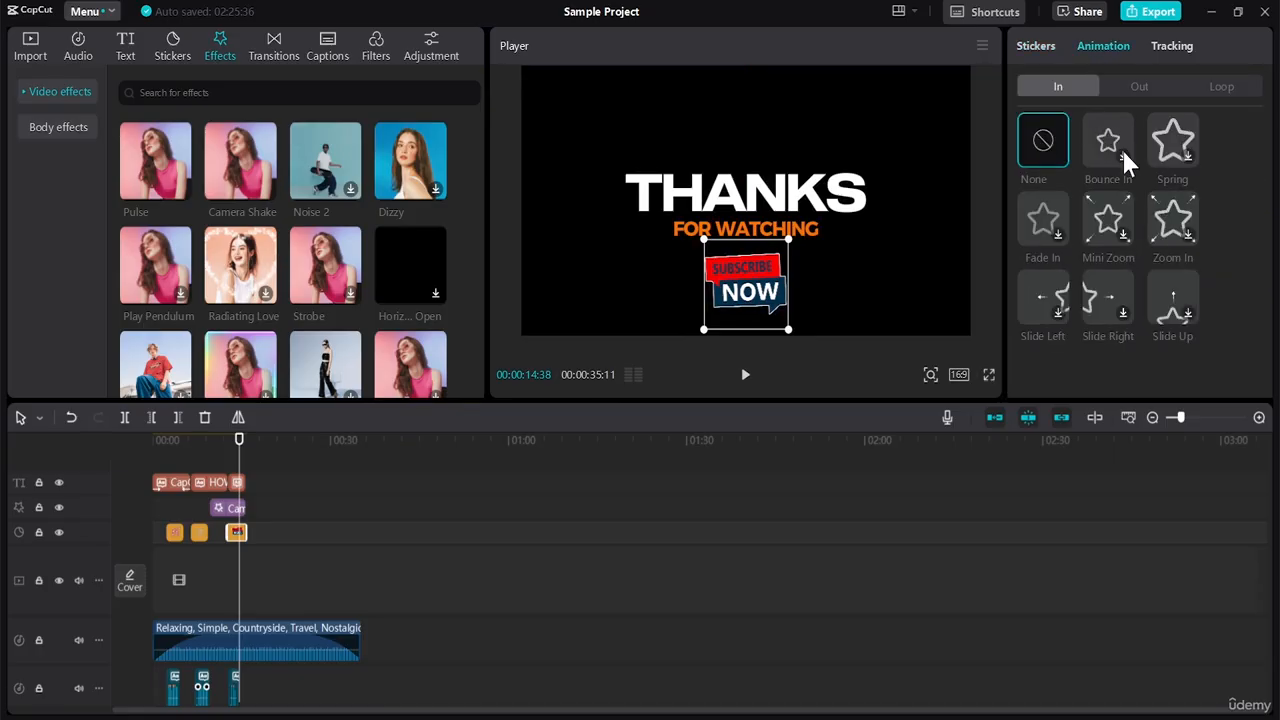
pyautogui.click(1114, 136)
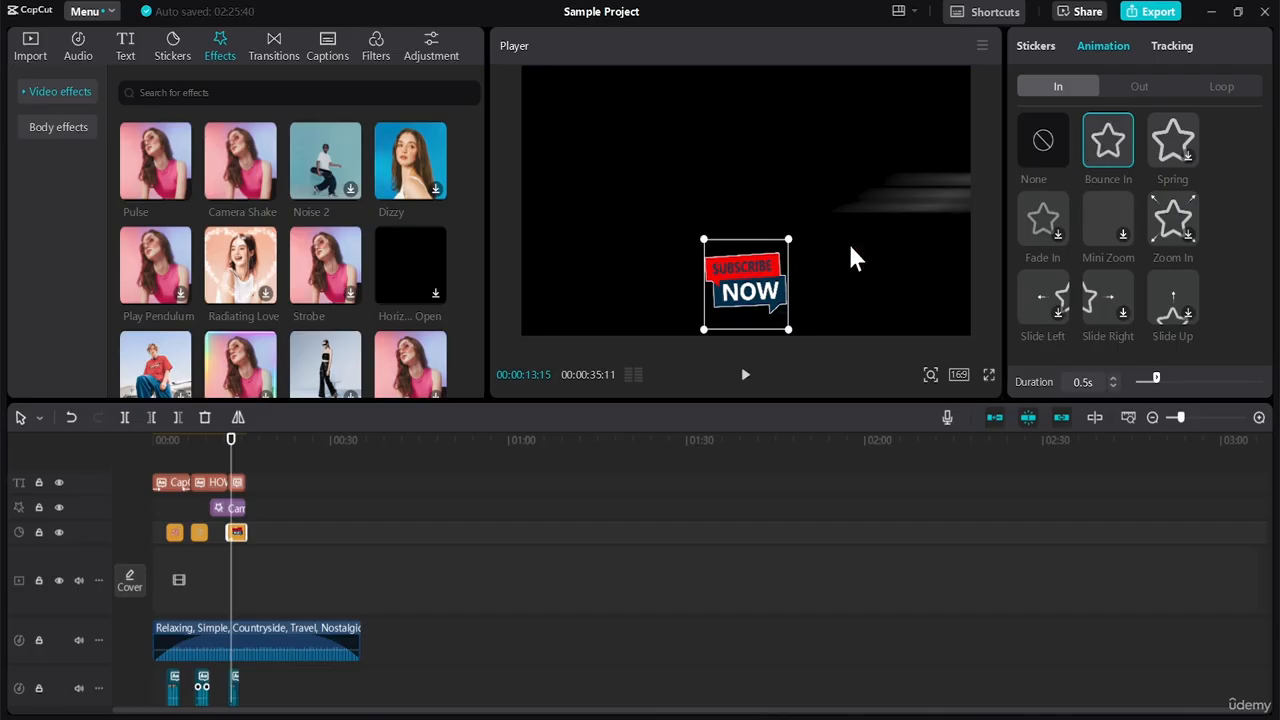
pyautogui.click(1143, 87)
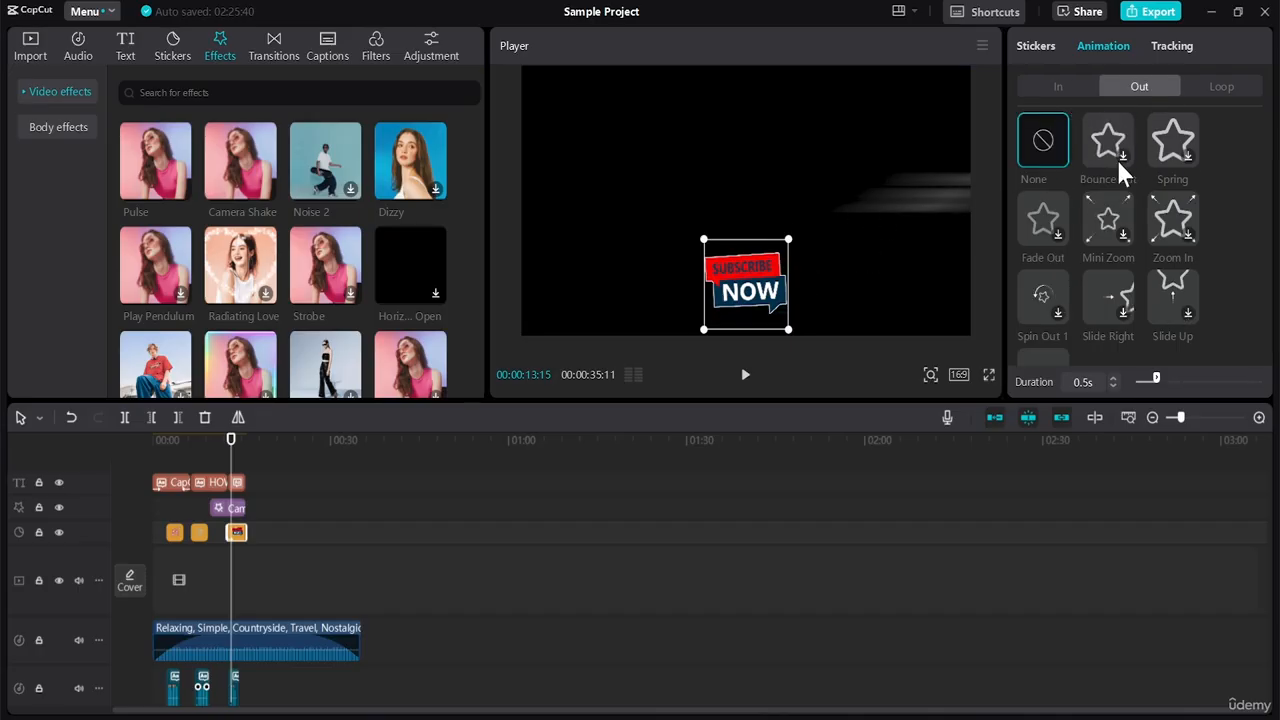
pyautogui.click(1110, 137)
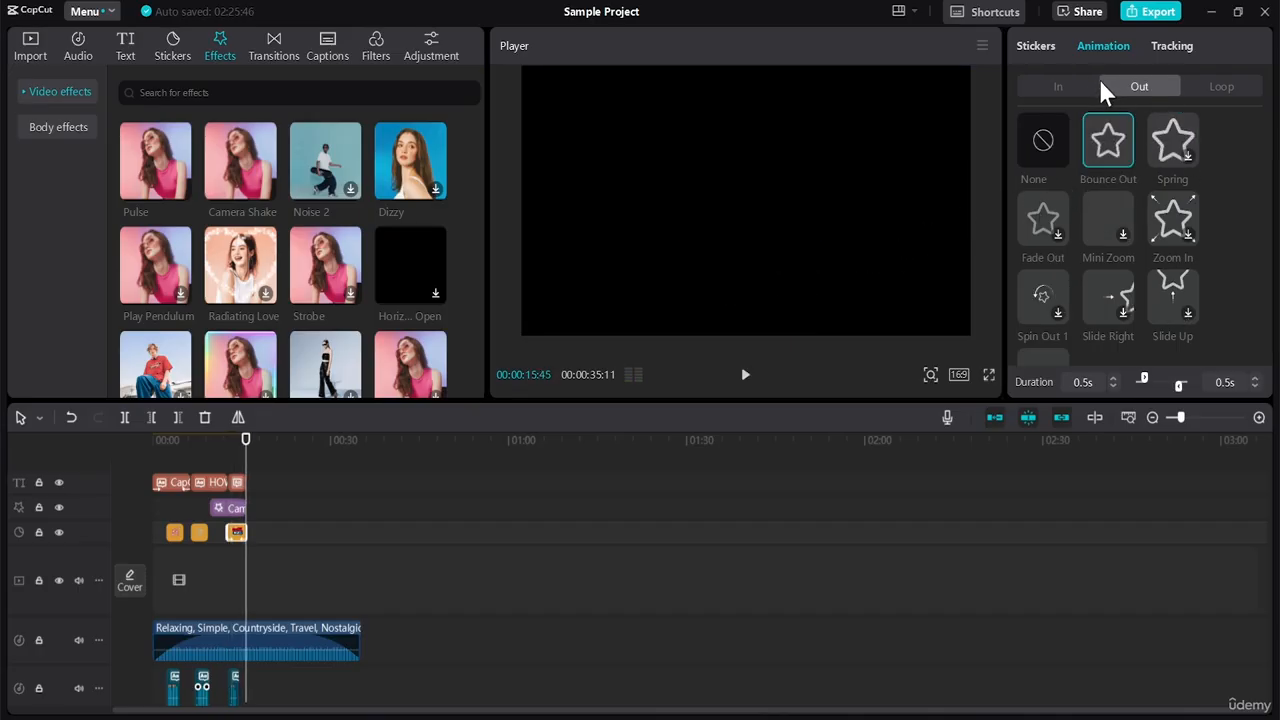
# Adjust the speed of the Camera Shake effect
pyautogui.click(222, 508)
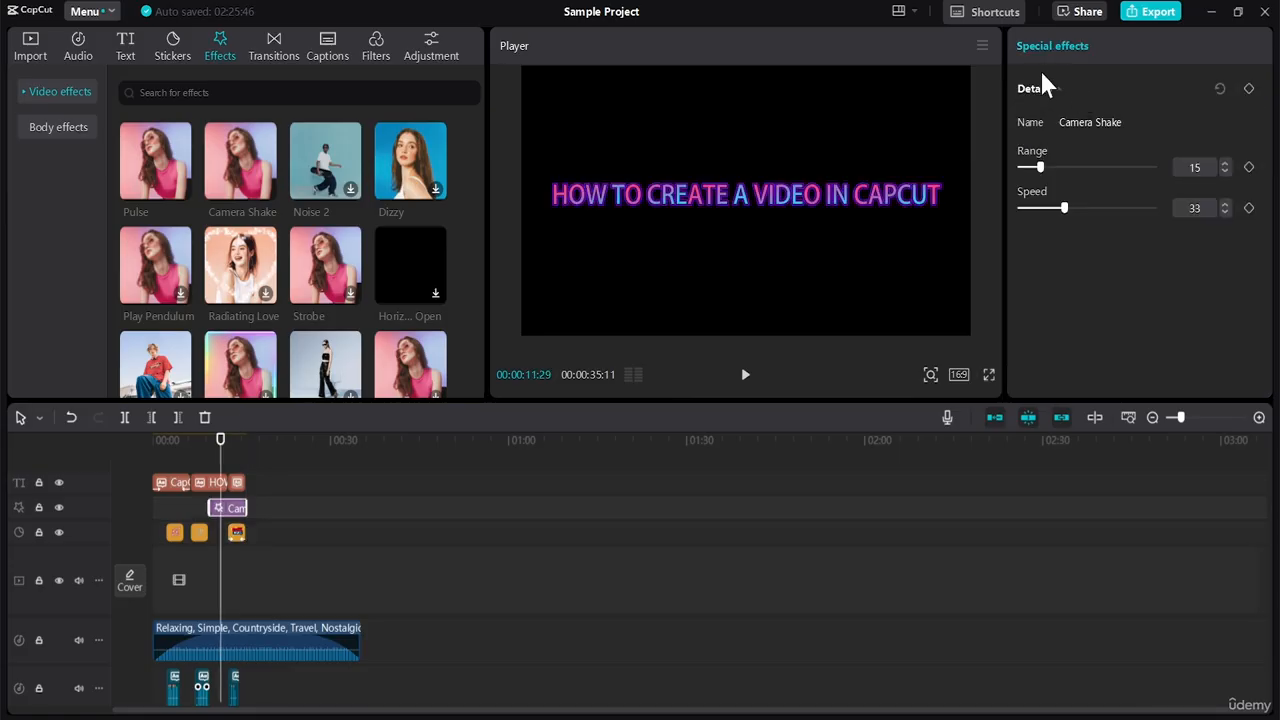
pyautogui.click(214, 482)
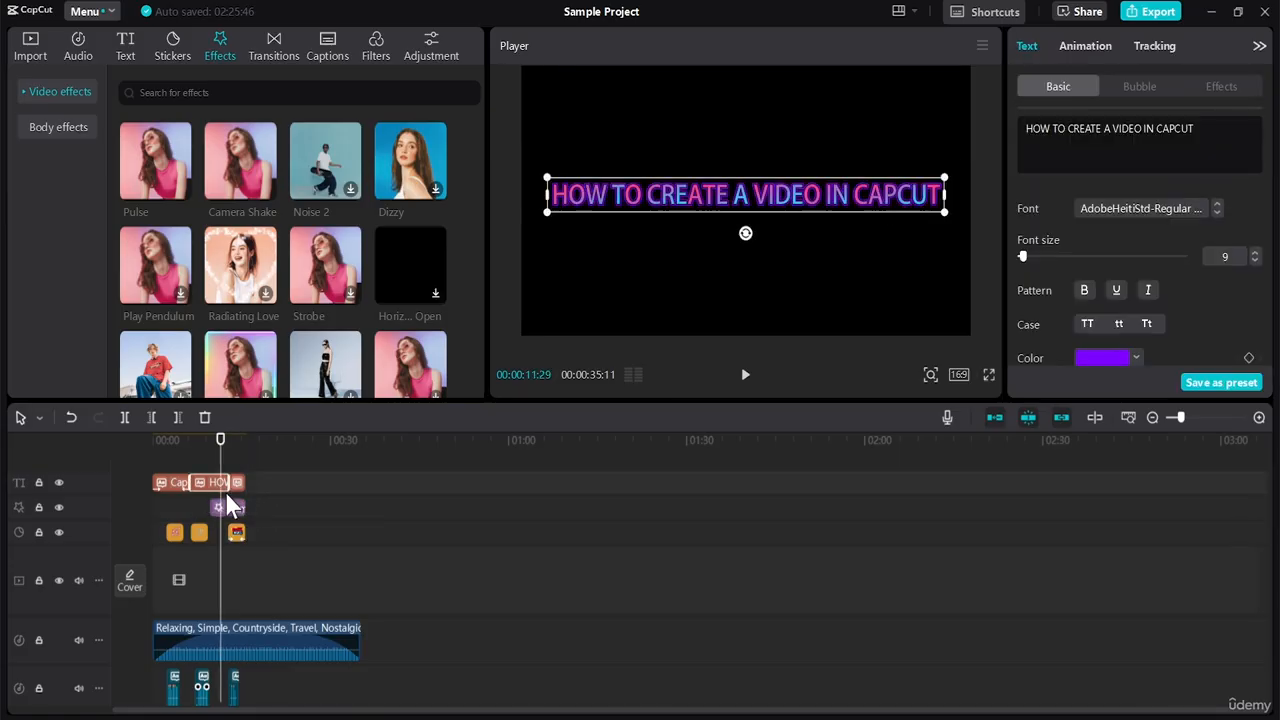
pyautogui.click(232, 508)
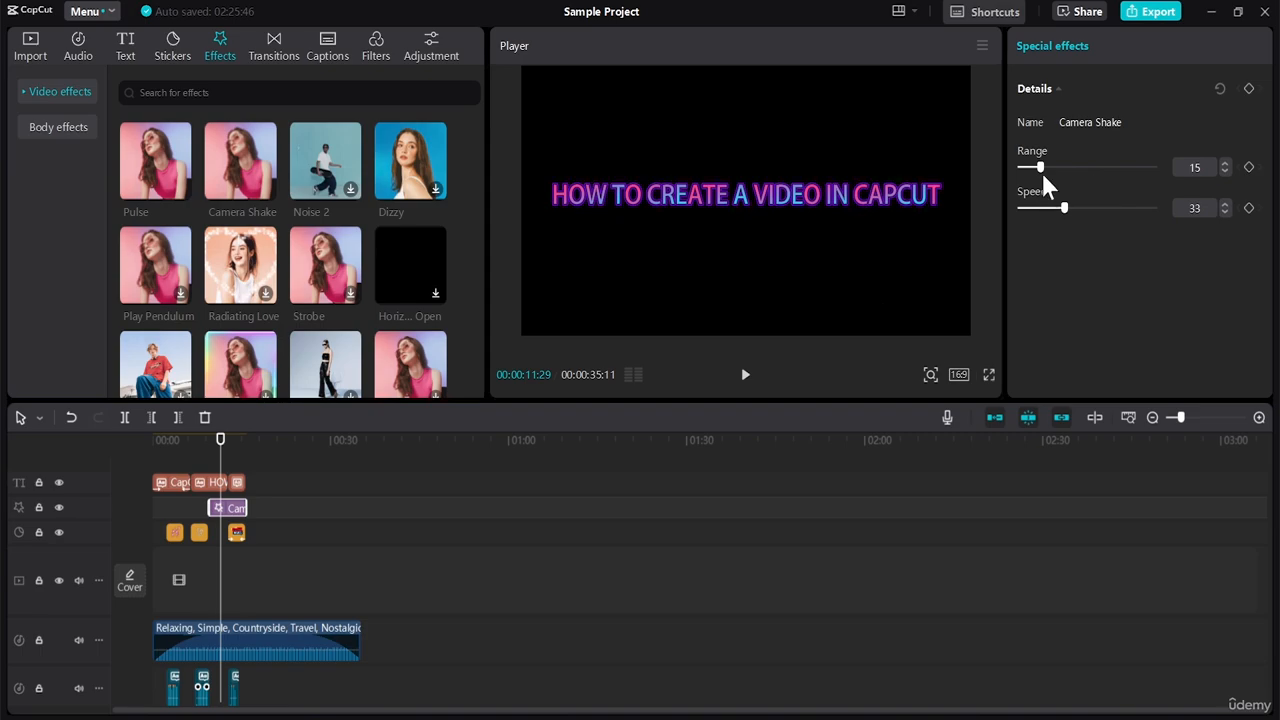
pyautogui.click(753, 245)
pyautogui.click(222, 506)
pyautogui.moveTo(1059, 207); pyautogui.dragTo(1062, 207)
pyautogui.click(1223, 204)
# Apply the Pop Down exit animation to the HOW TO CREATE A VIDEO IN CAPCUT title with the upward direction and a 1.0 s duration
pyautogui.click(215, 482)
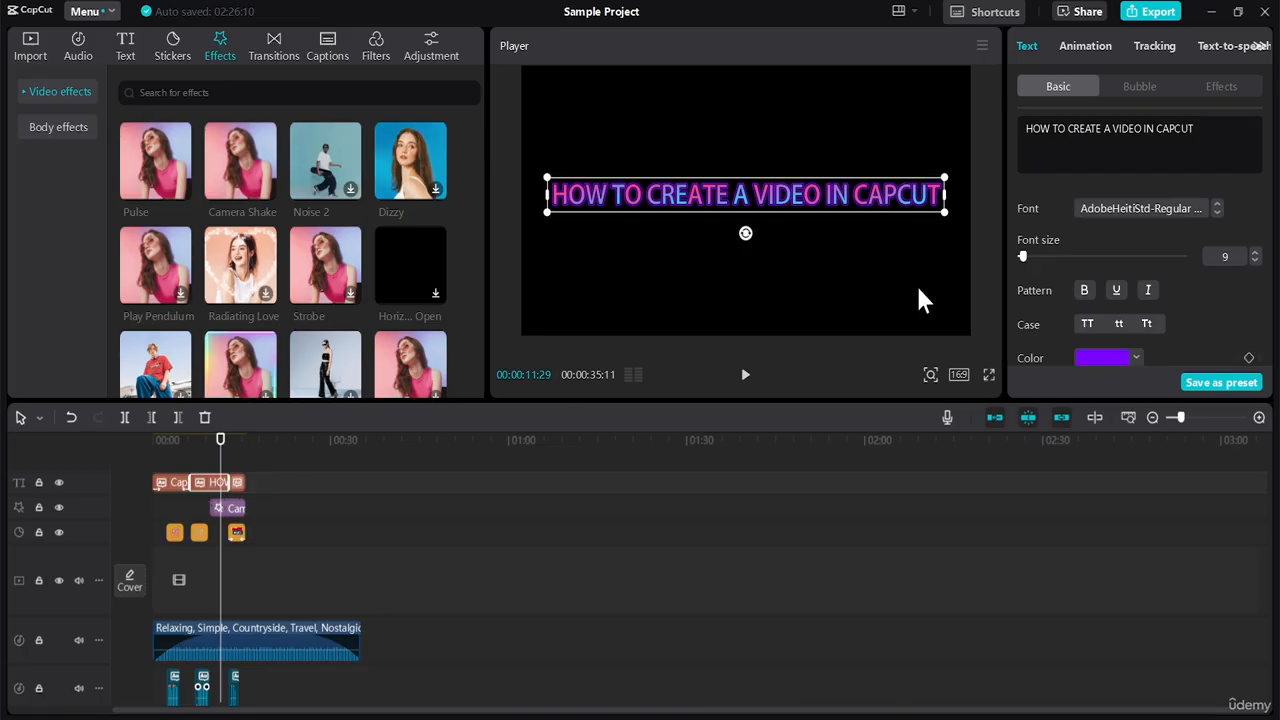
pyautogui.click(1084, 46)
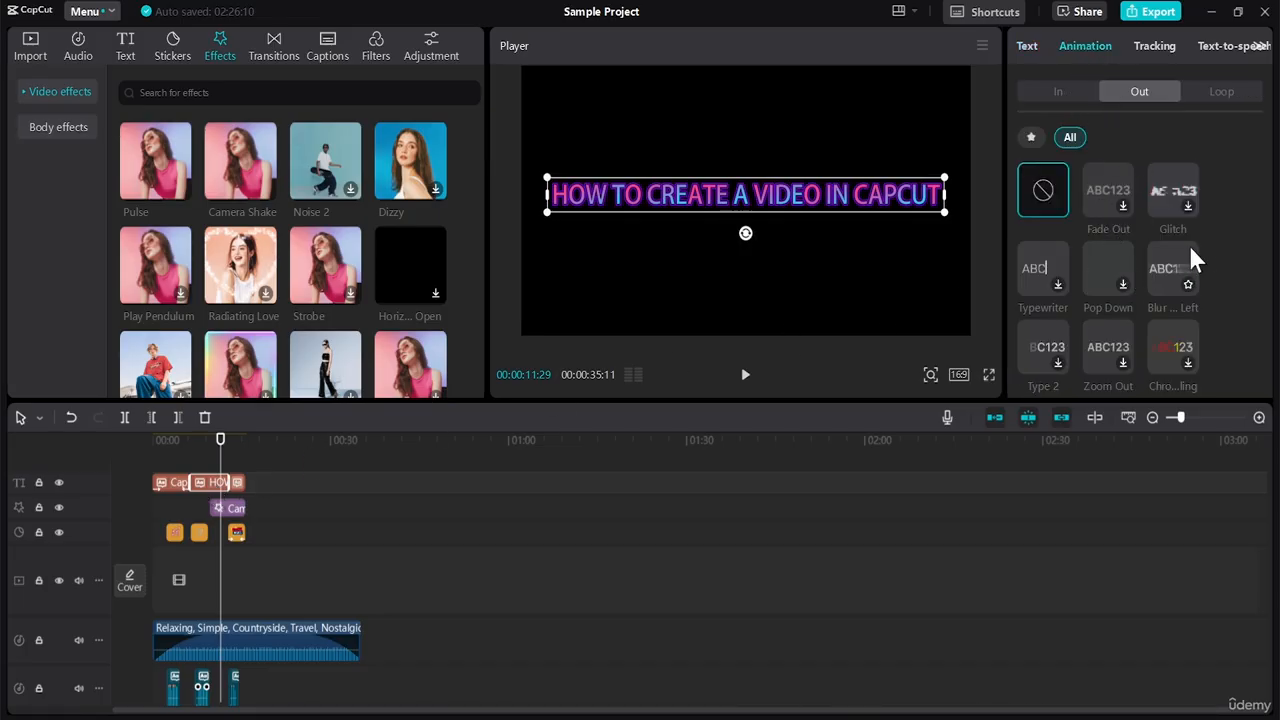
pyautogui.click(1110, 255)
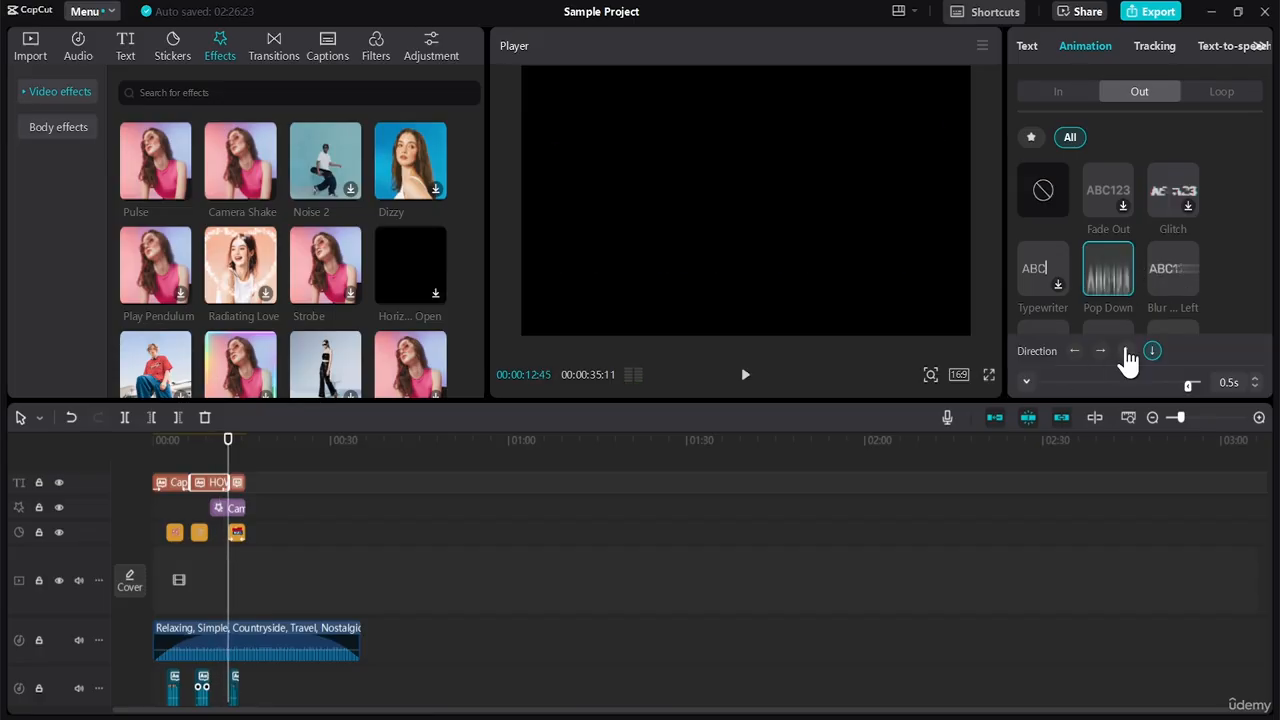
pyautogui.click(1126, 352)
pyautogui.click(1101, 352)
pyautogui.click(1152, 352)
pyautogui.click(1126, 351)
pyautogui.moveTo(1190, 386); pyautogui.dragTo(1175, 390)
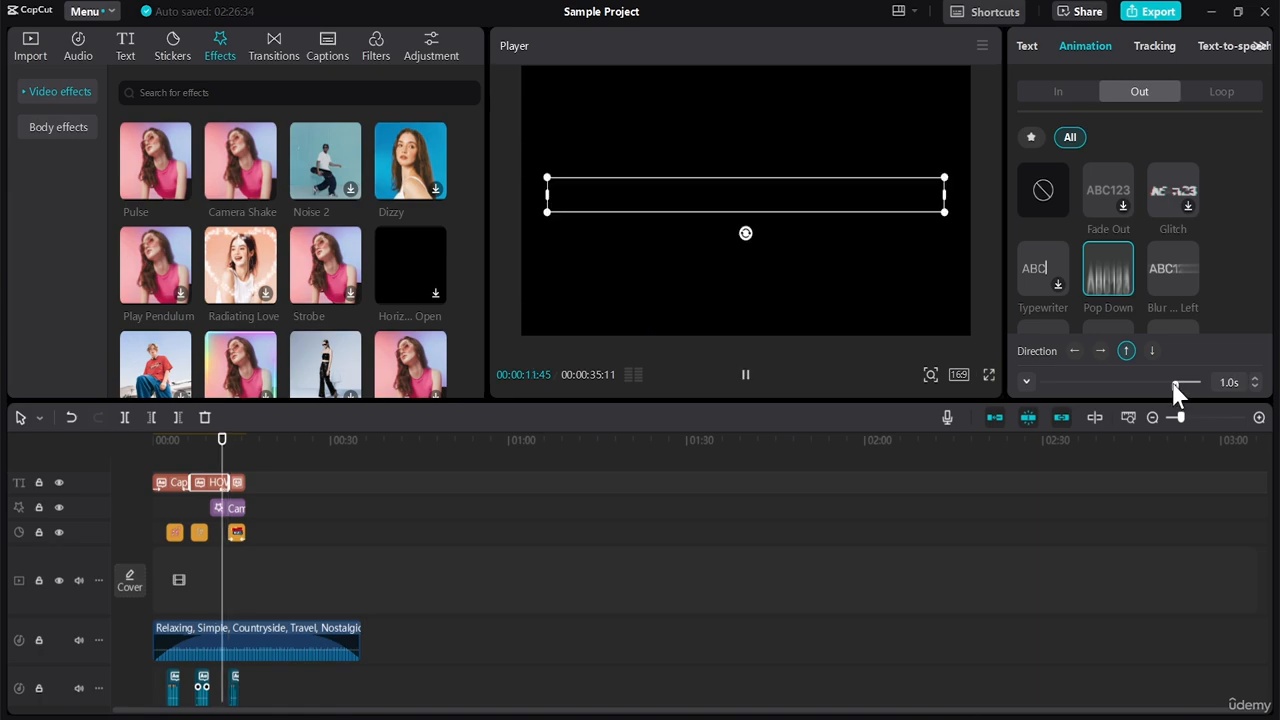
# Give the HOW TO CREATE A VIDEO IN CAPCUT title leftward Blur exit and entrance animations, with the entrance lasting 1.0 s
pyautogui.click(1100, 351)
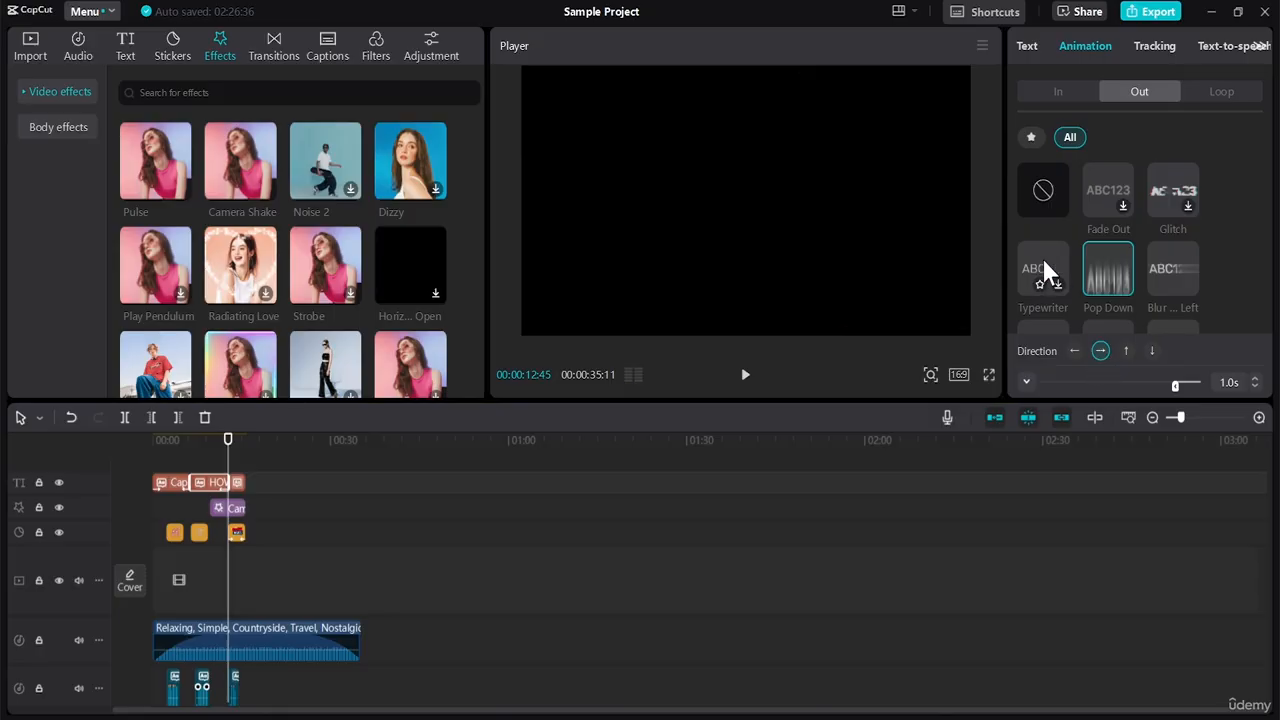
pyautogui.click(1175, 265)
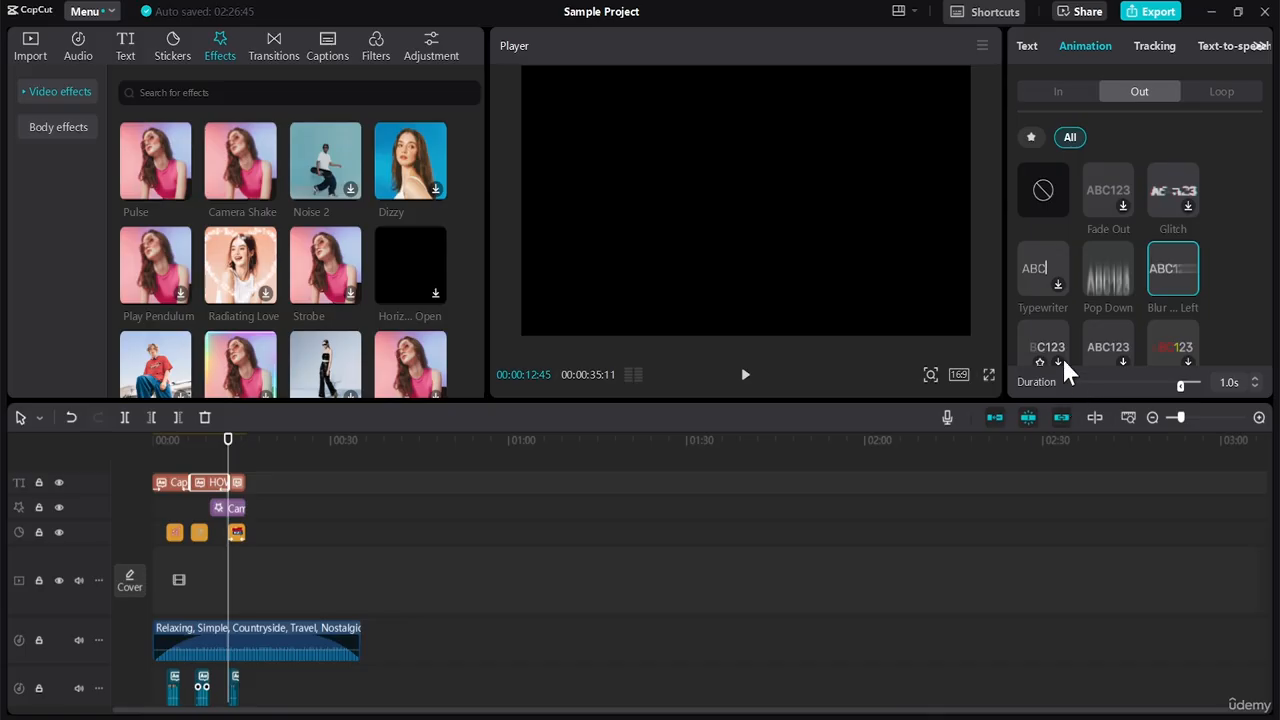
pyautogui.click(1053, 91)
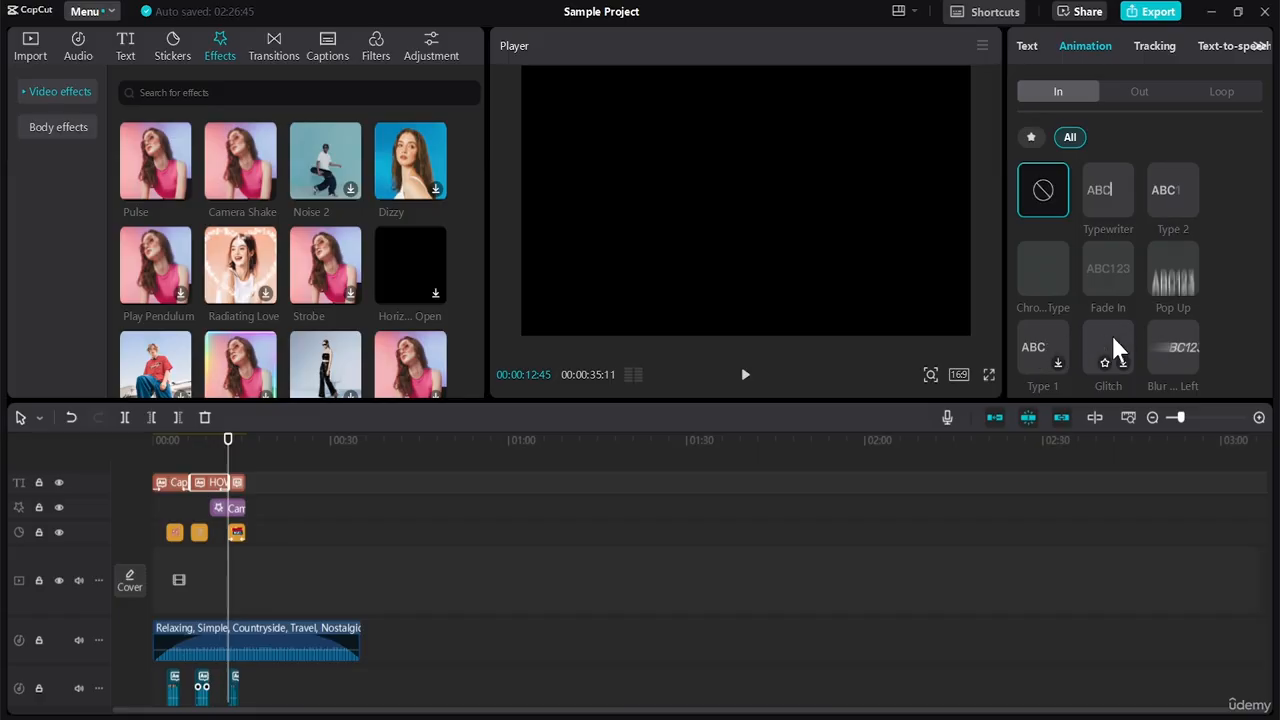
pyautogui.click(1177, 345)
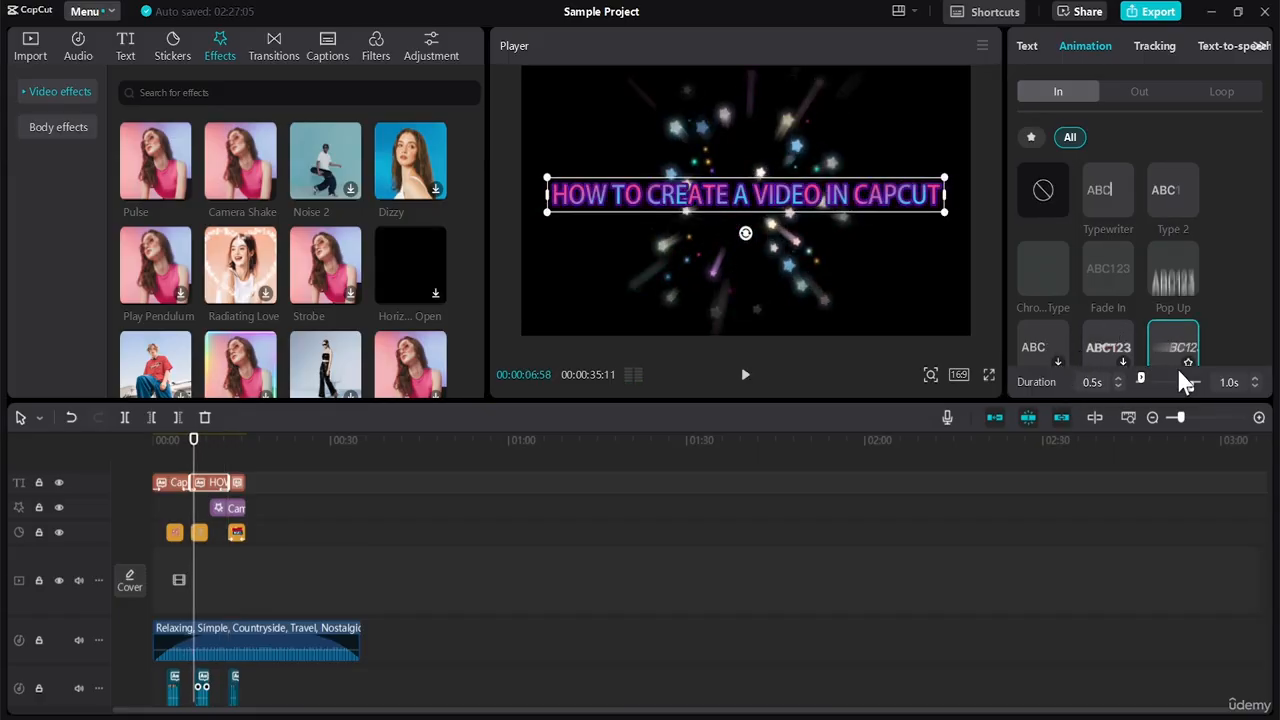
pyautogui.click(1117, 378)
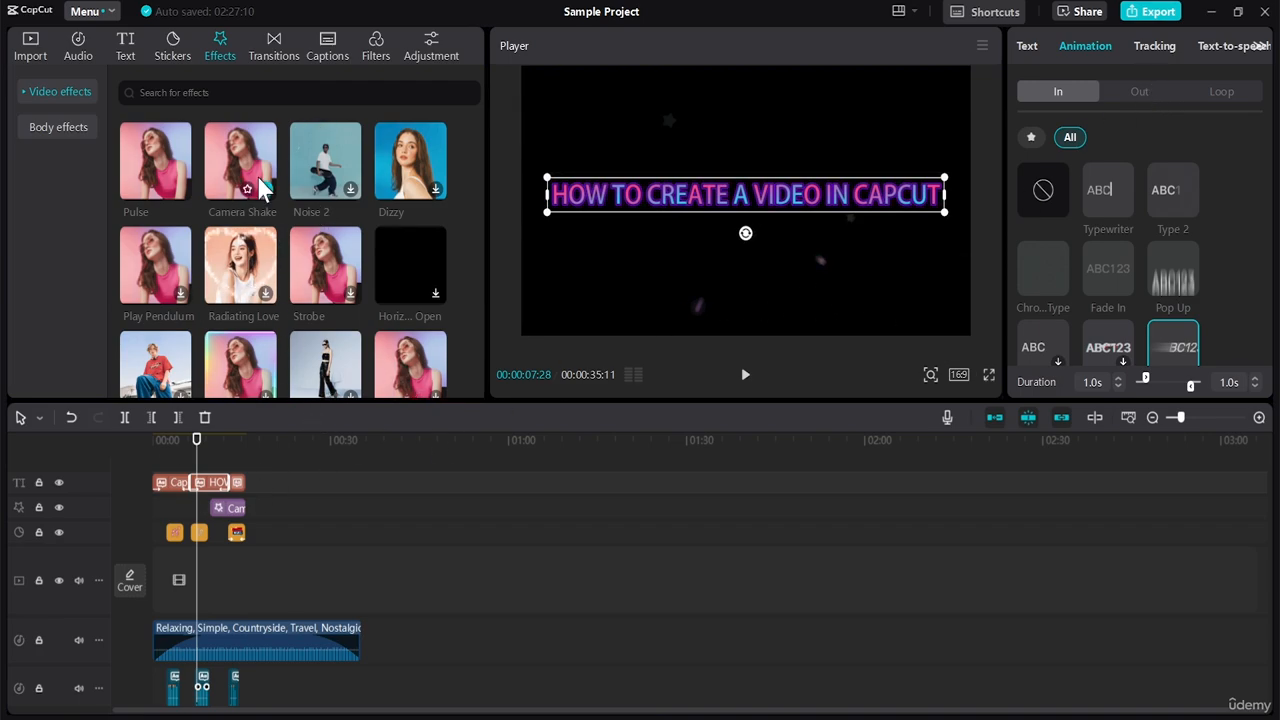
# Browse the body effects and transitions, and try to add the Pull in transition to the timeline
pyautogui.click(66, 140)
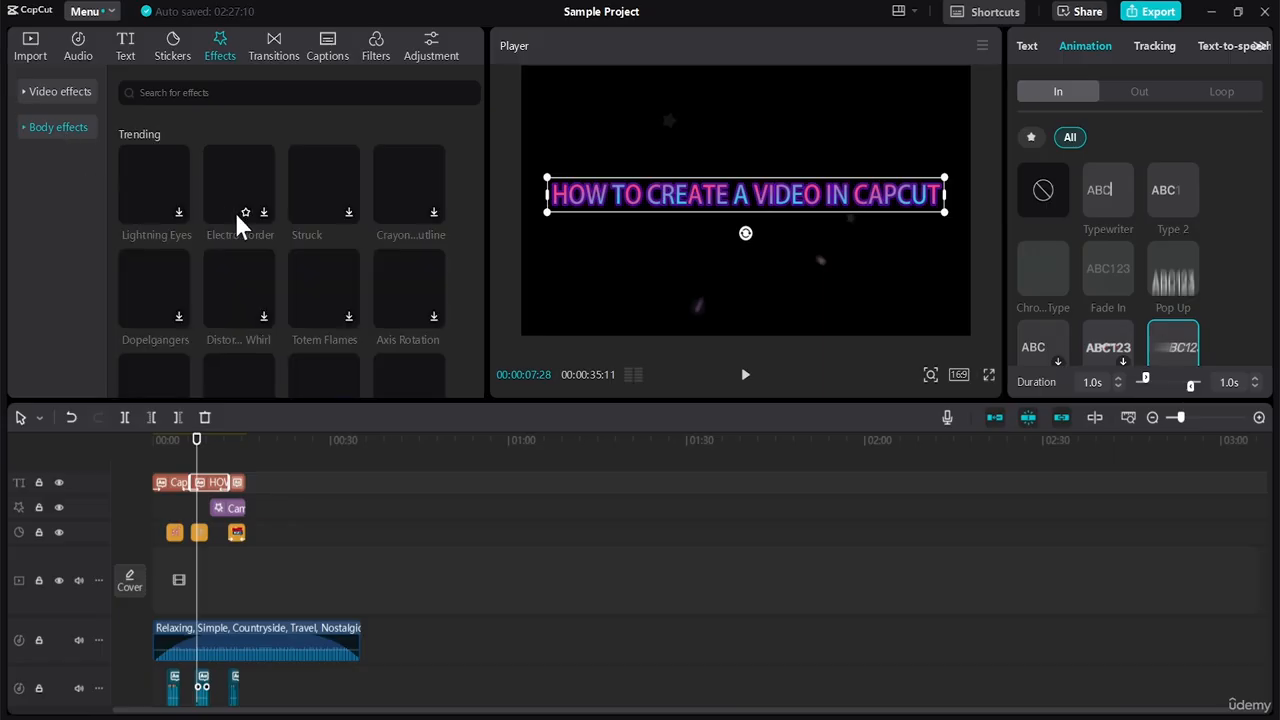
pyautogui.click(276, 41)
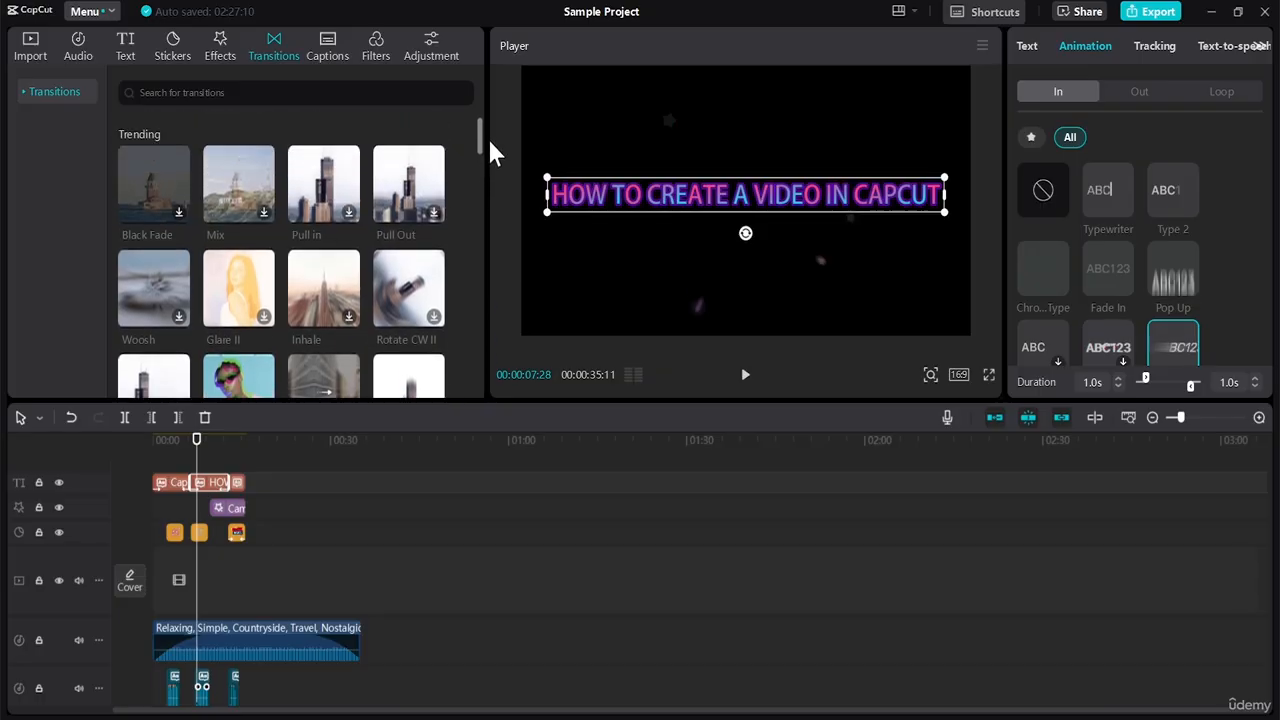
pyautogui.click(330, 188)
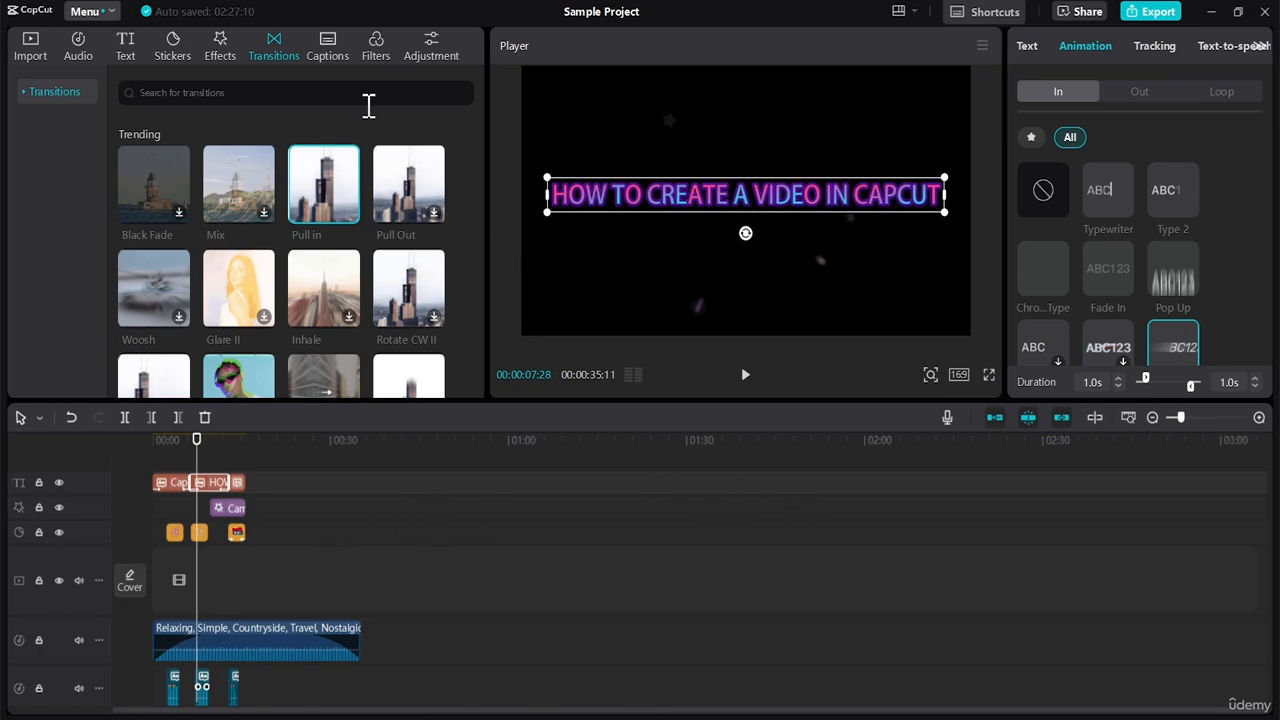
pyautogui.moveTo(325, 203)
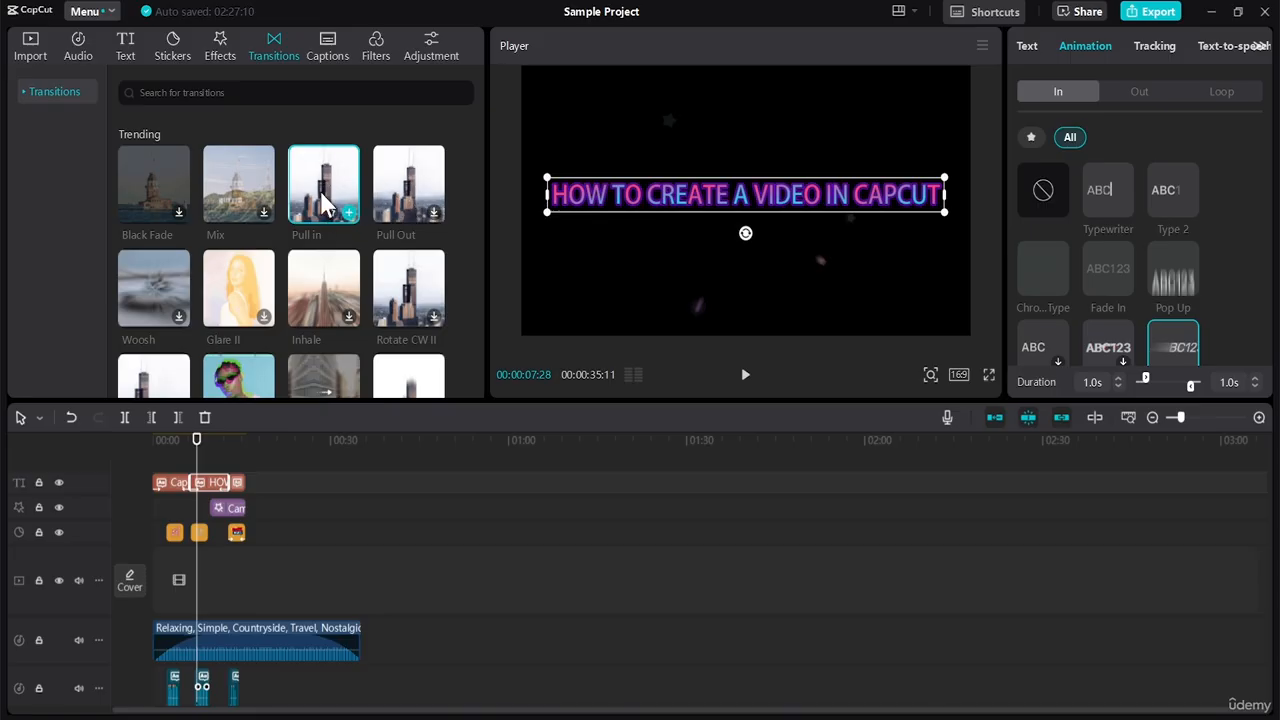
pyautogui.moveTo(325, 203); pyautogui.dragTo(219, 485)
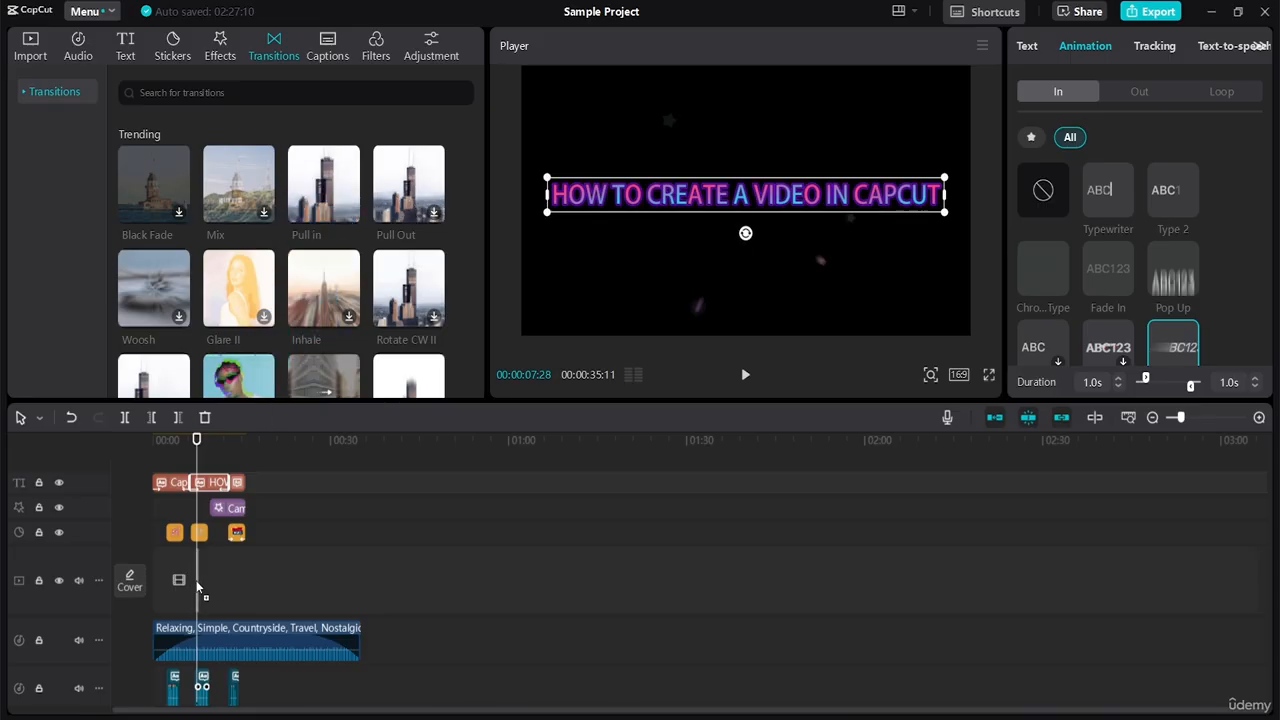
pyautogui.moveTo(196, 580); pyautogui.dragTo(350, 212)
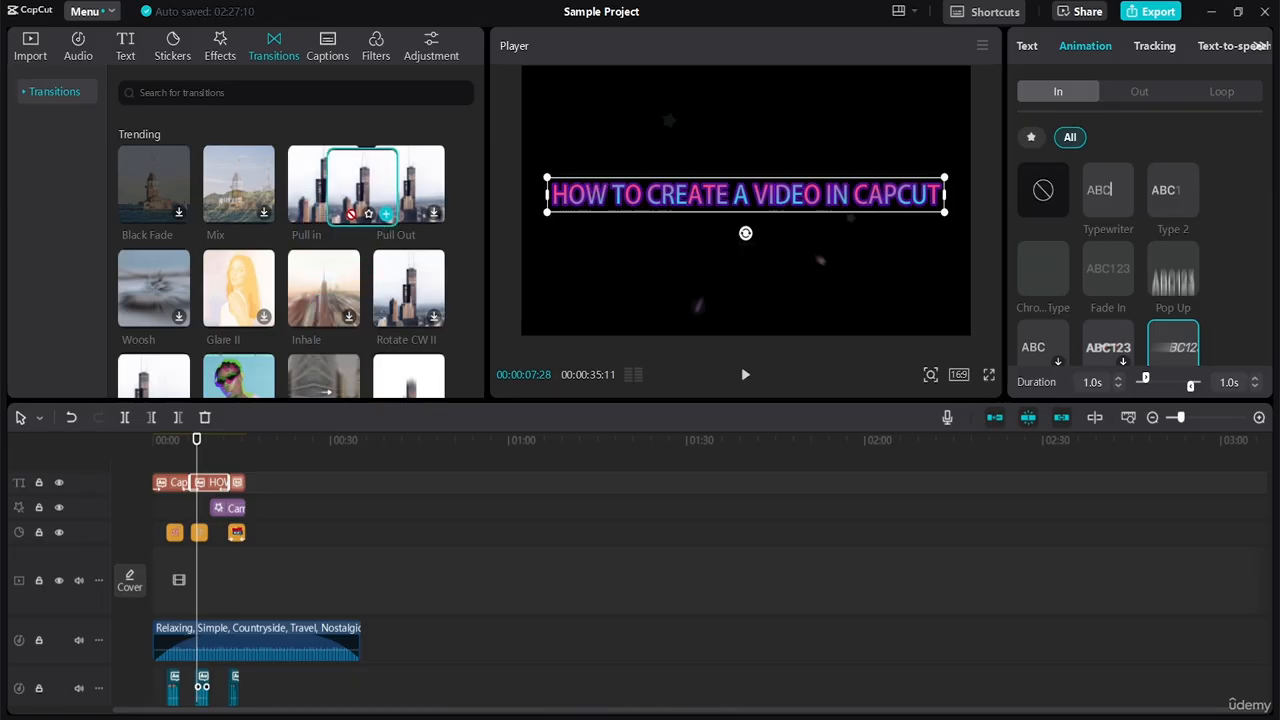
# Examine the caption options, including automatic captions and importing caption files, and compare them with the text tool's local captions
pyautogui.click(334, 46)
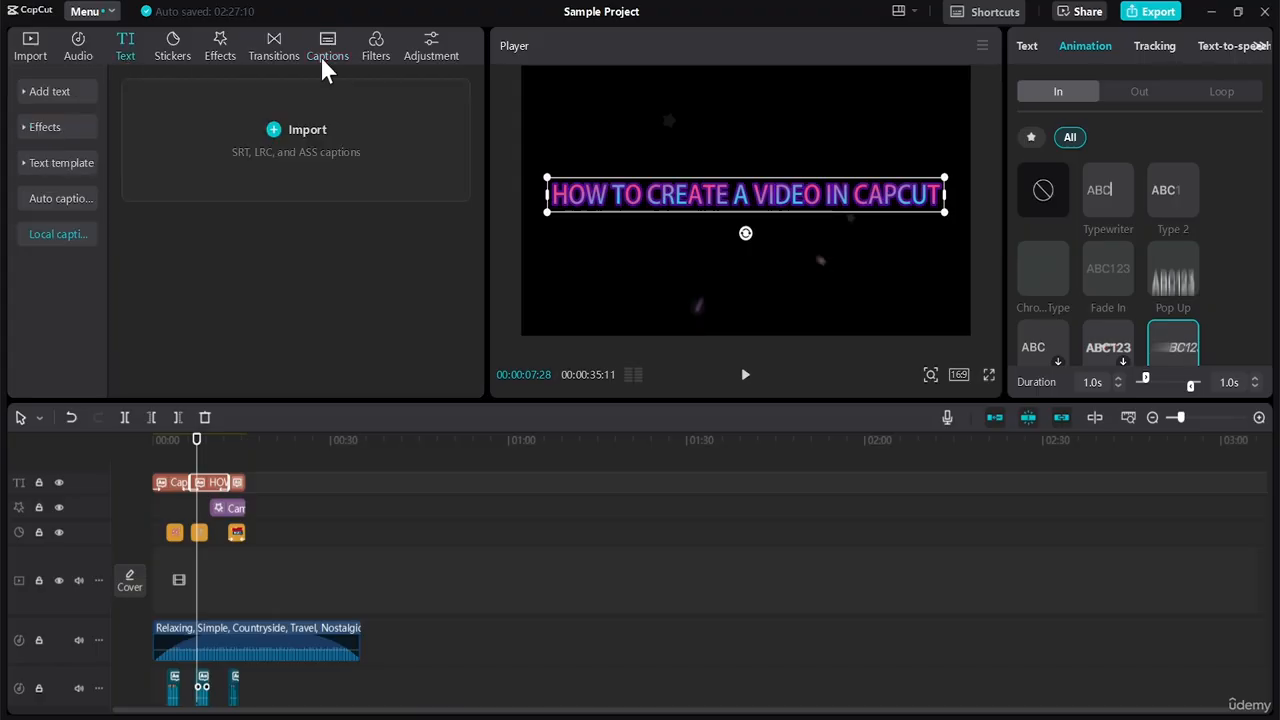
pyautogui.click(322, 46)
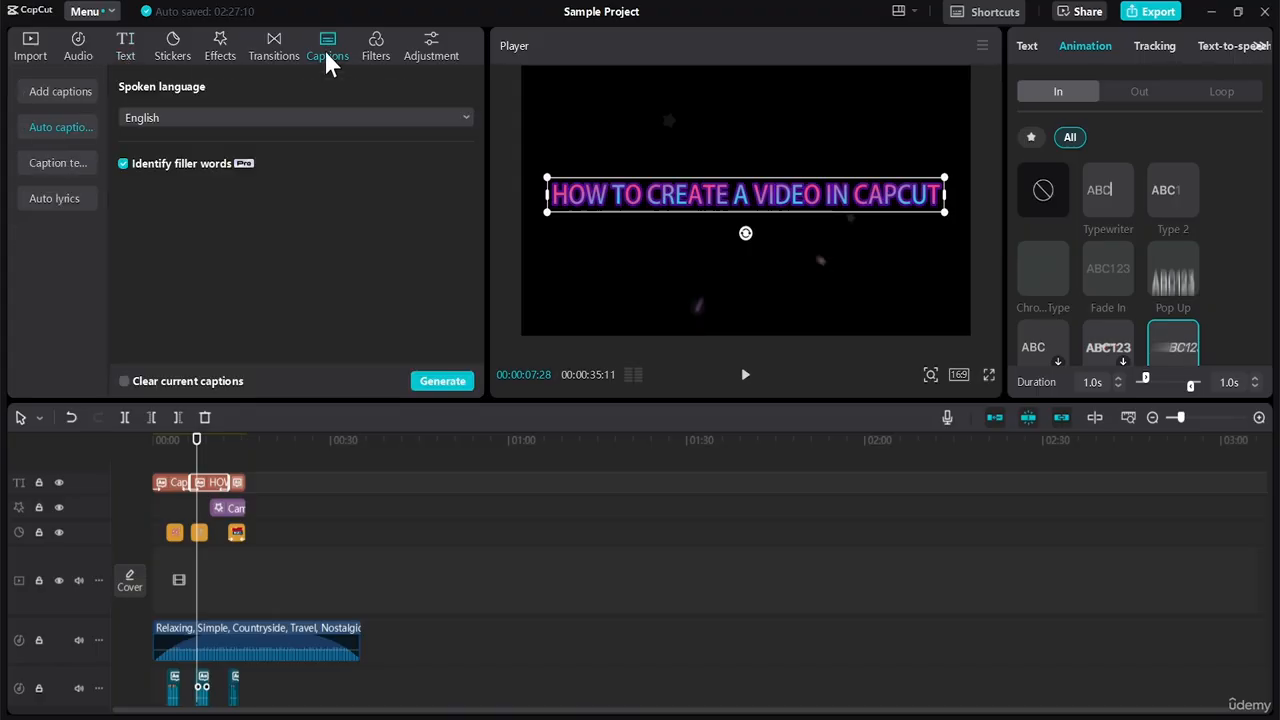
pyautogui.click(80, 91)
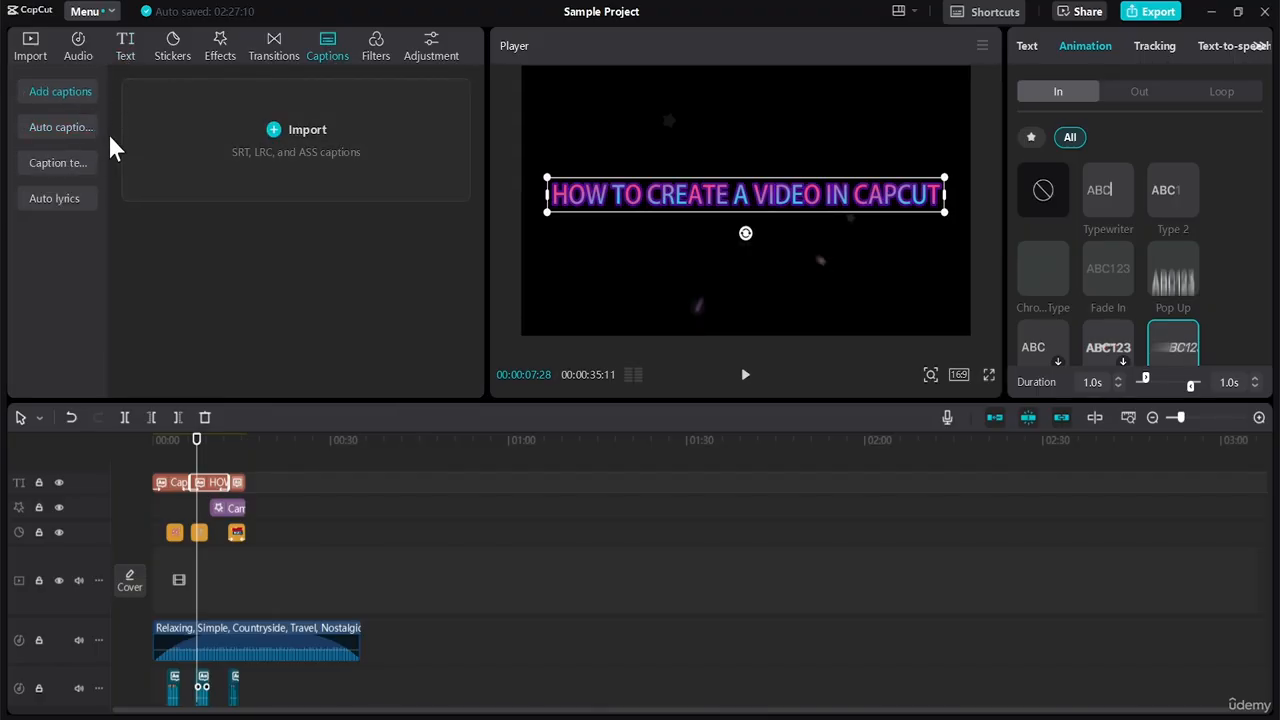
pyautogui.click(128, 42)
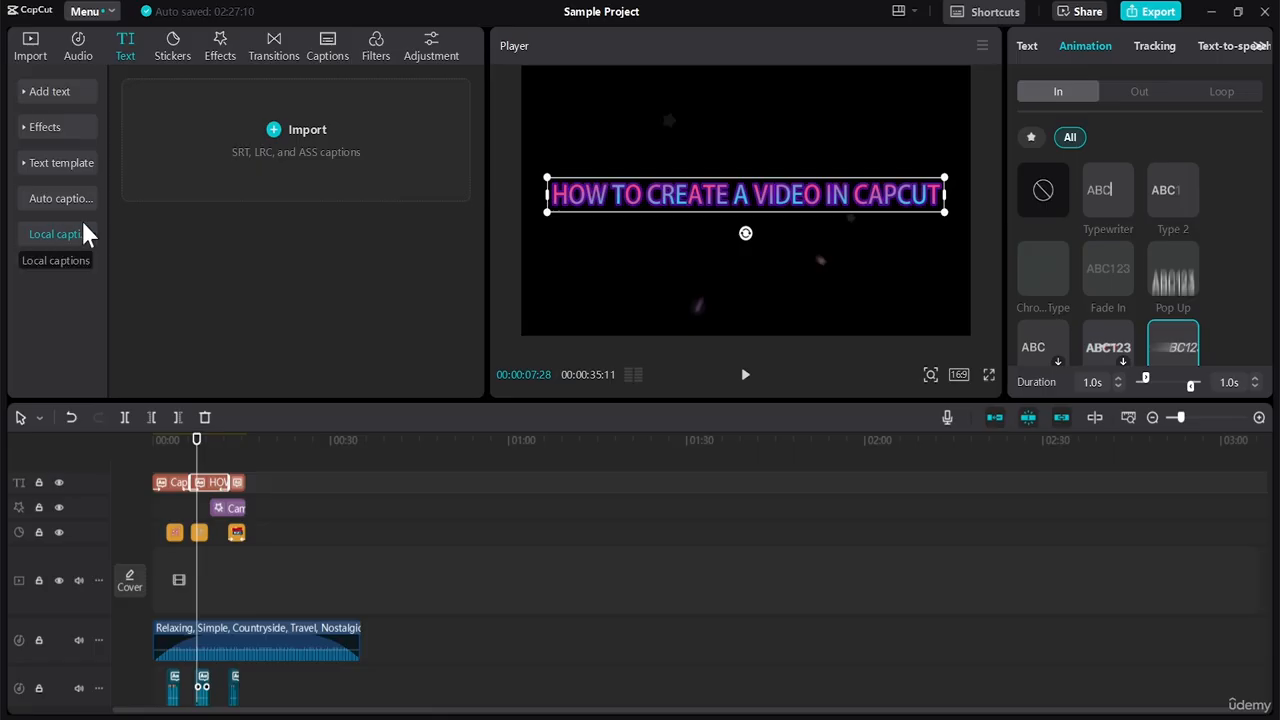
pyautogui.click(325, 48)
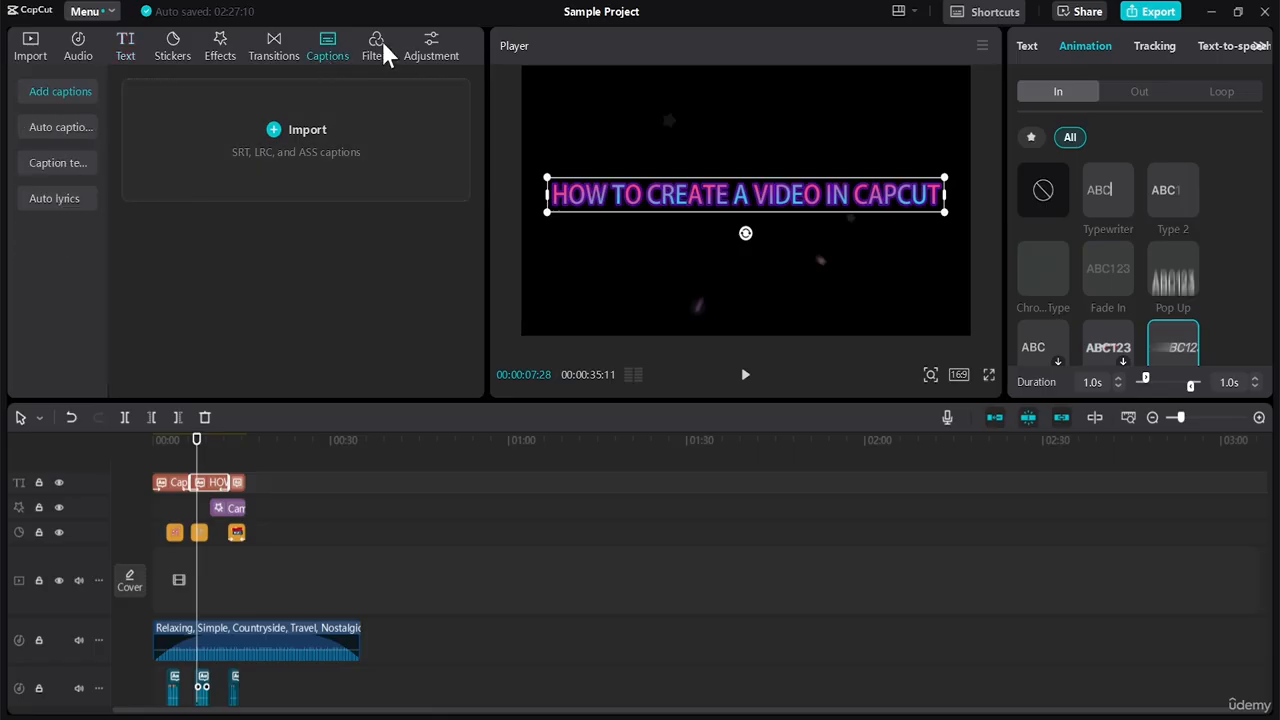
# Preview the Tan, Crystal Clear and Clear II filters and add Clear II across the full length of the titles
pyautogui.click(379, 42)
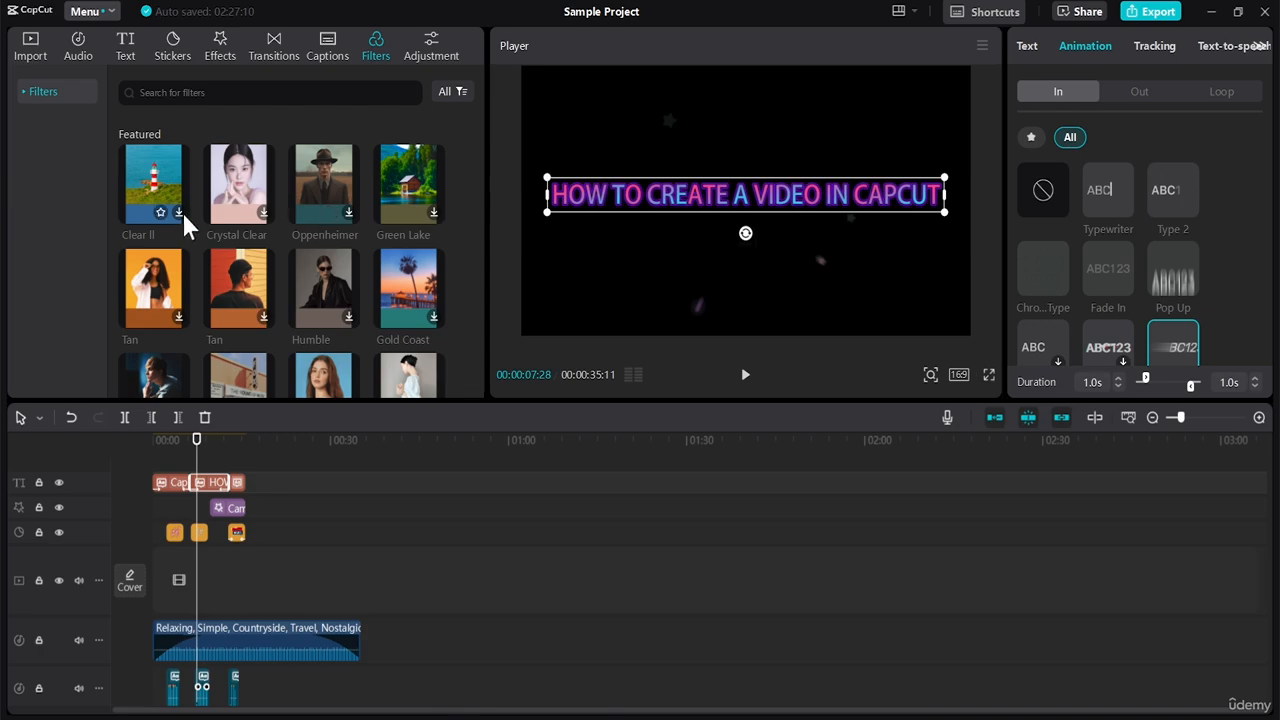
pyautogui.click(238, 272)
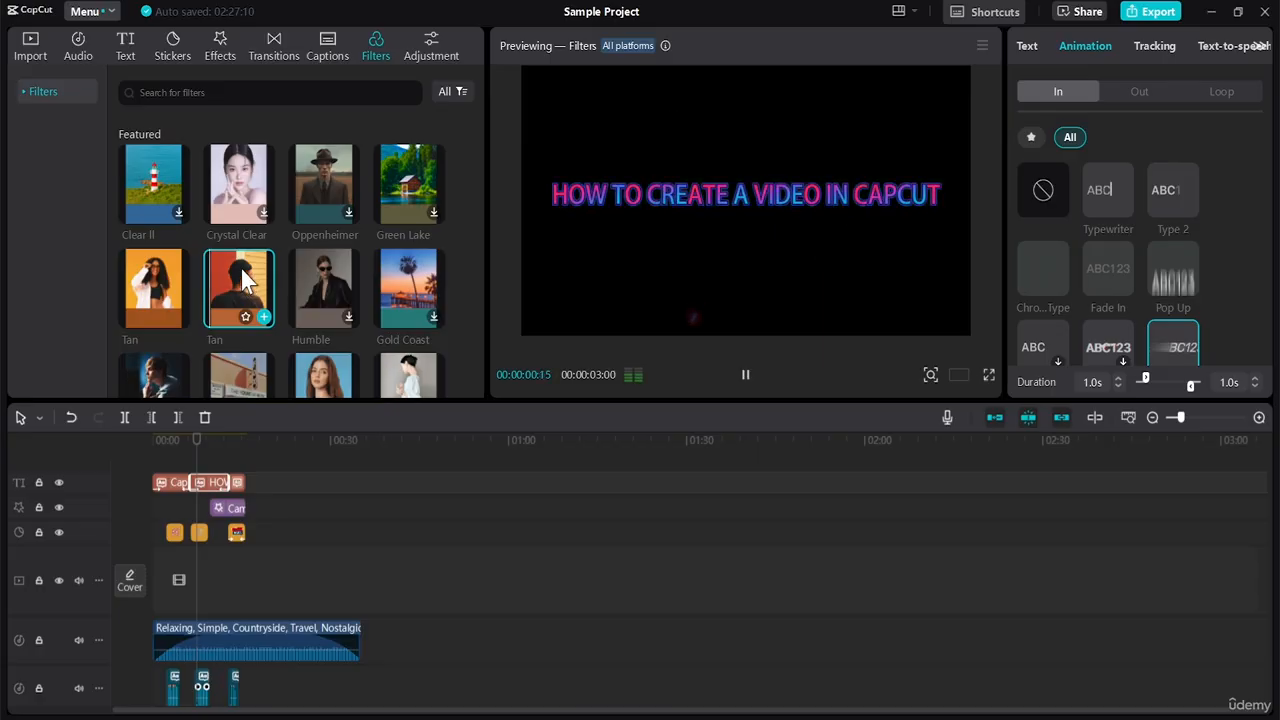
pyautogui.click(240, 180)
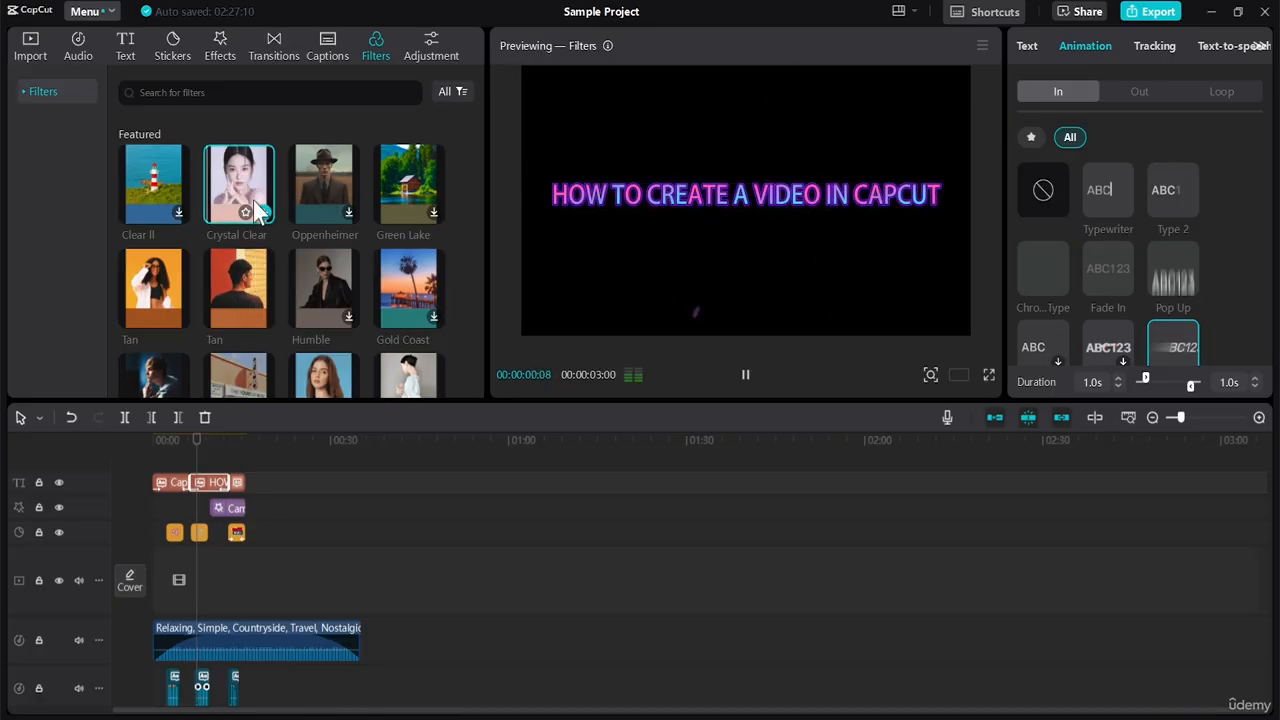
pyautogui.click(160, 190)
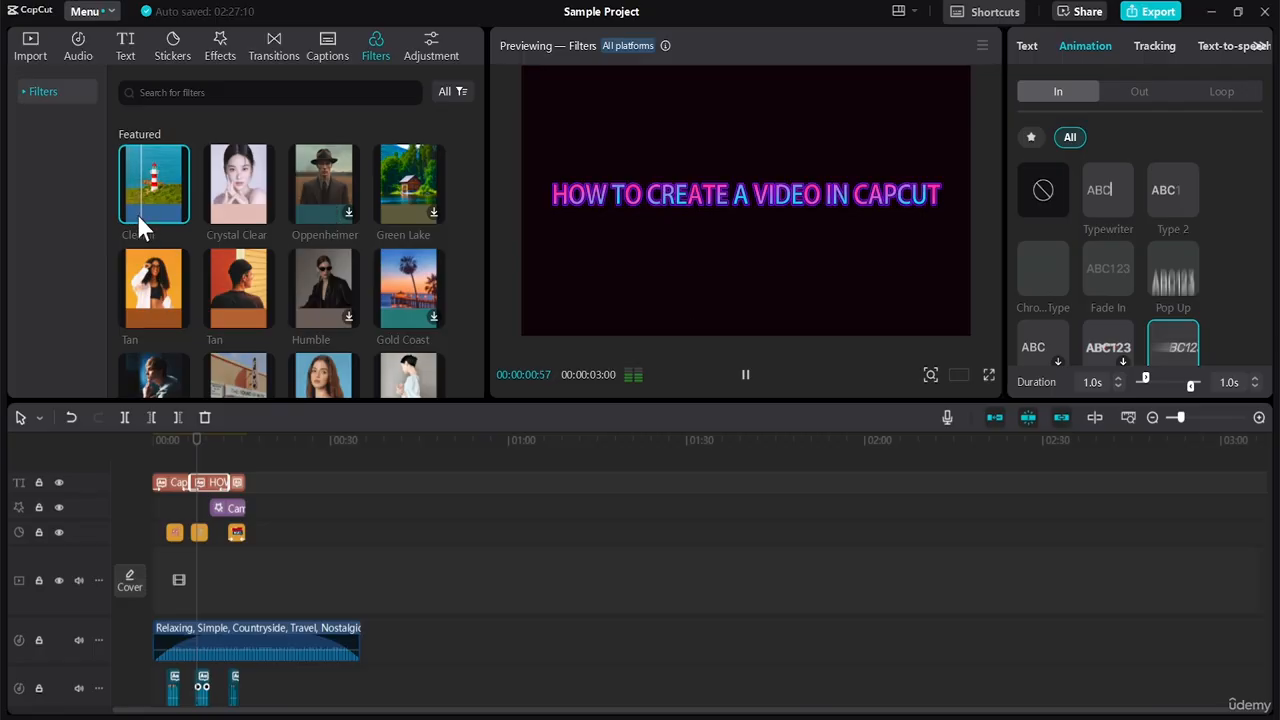
pyautogui.moveTo(137, 214); pyautogui.dragTo(246, 491)
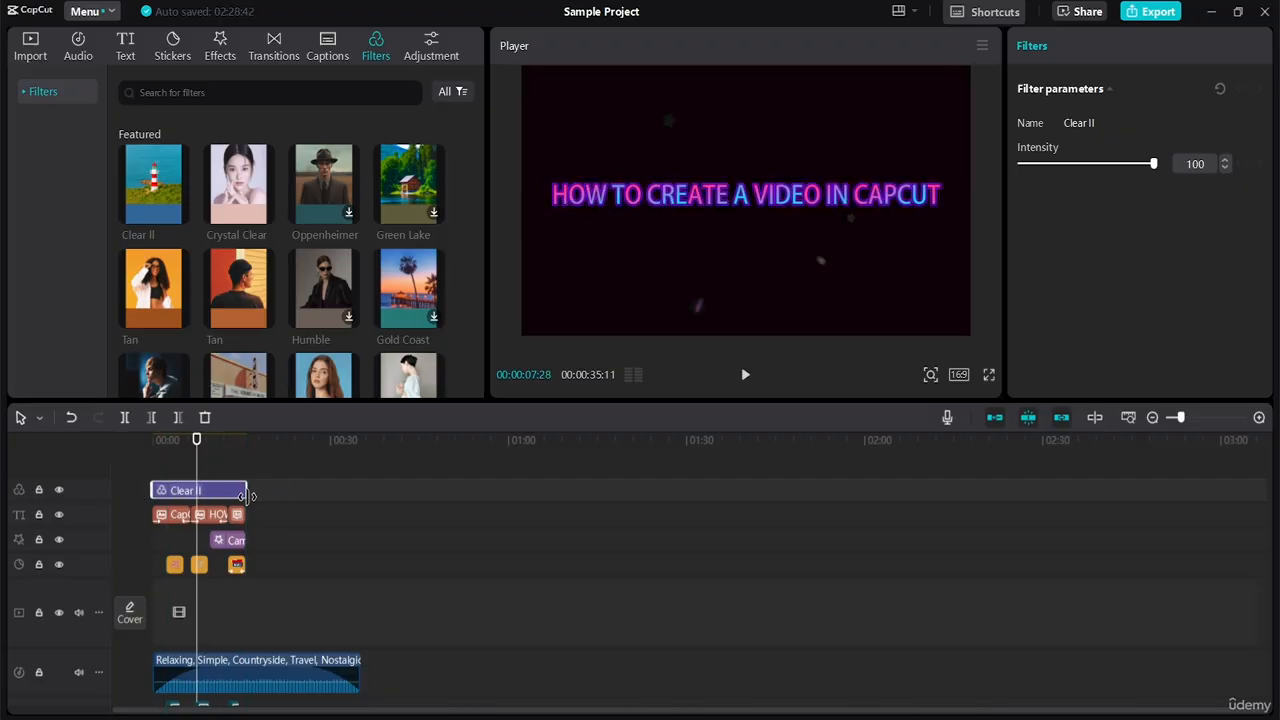
# Shorten the background music clip so that it ends together with the filter and titles at 00:00:15:45
pyautogui.click(280, 684)
pyautogui.moveTo(360, 680); pyautogui.dragTo(252, 672)
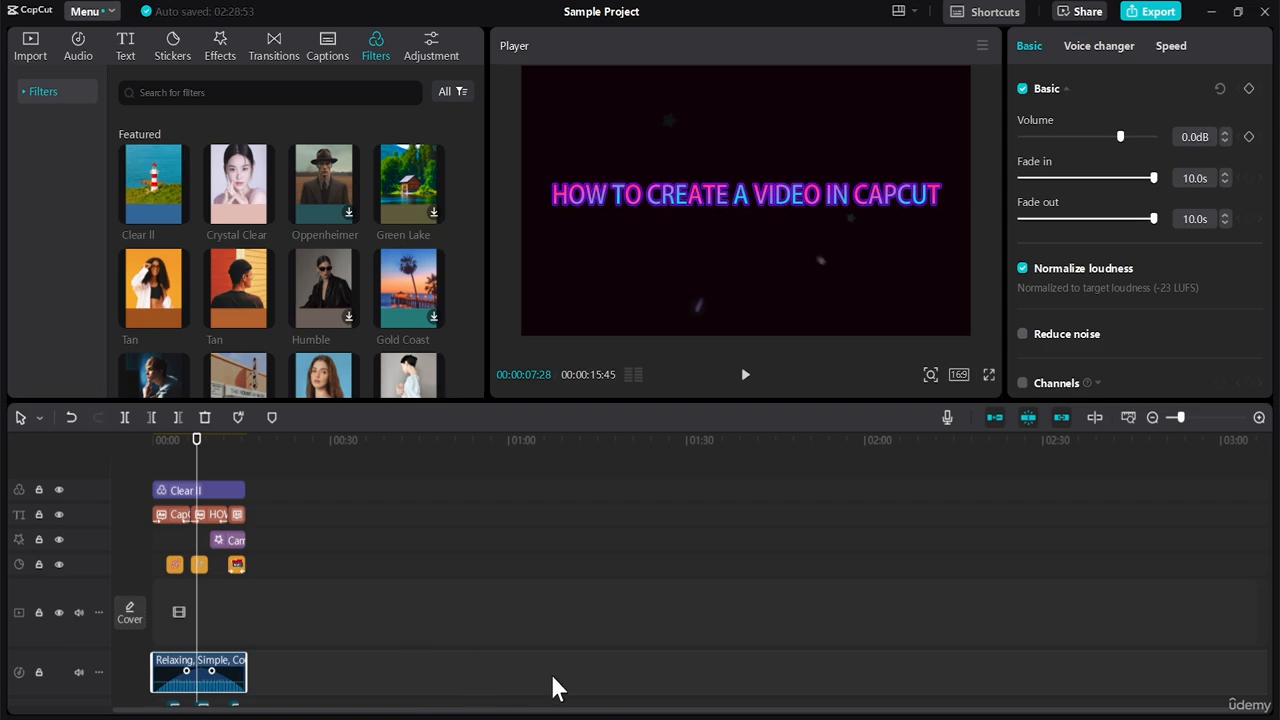
pyautogui.moveTo(1266, 529)
pyautogui.mouseDown()
pyautogui.moveTo(1268, 651)
pyautogui.moveTo(1266, 512)
pyautogui.mouseUp()
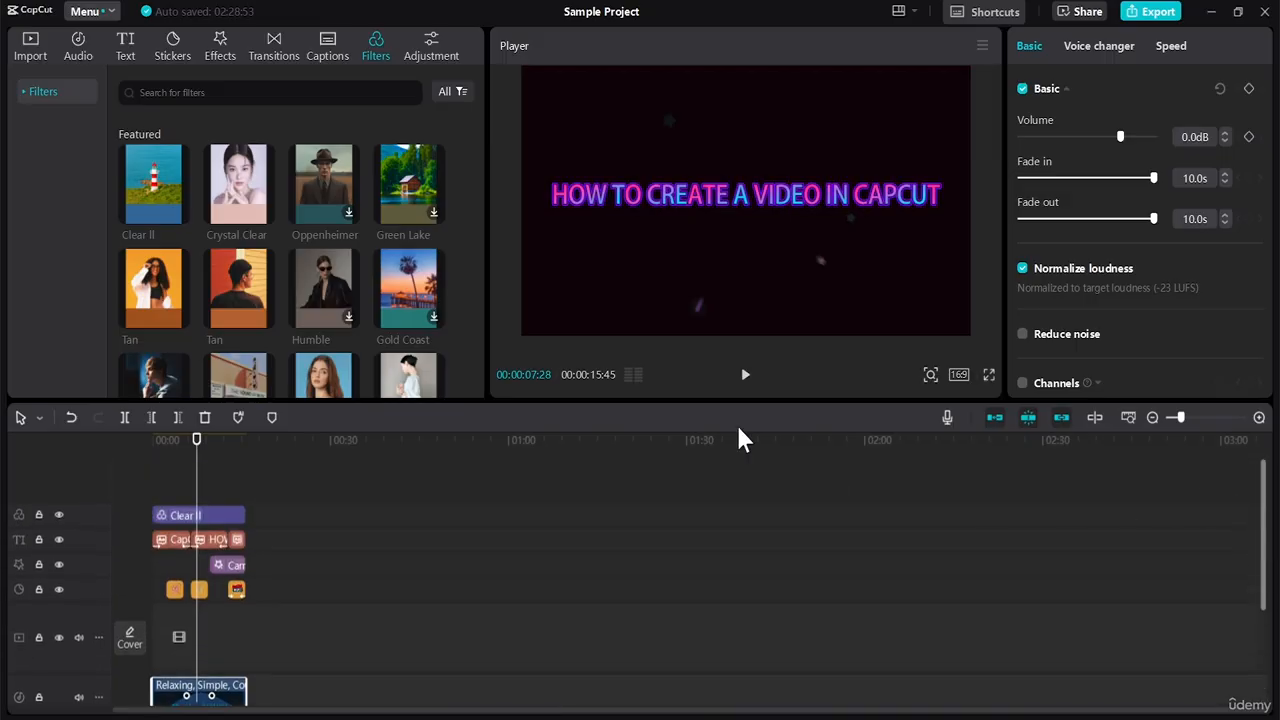
# Examine the adjustment options: custom adjustment, LUT import and the brand filter presets
pyautogui.click(432, 48)
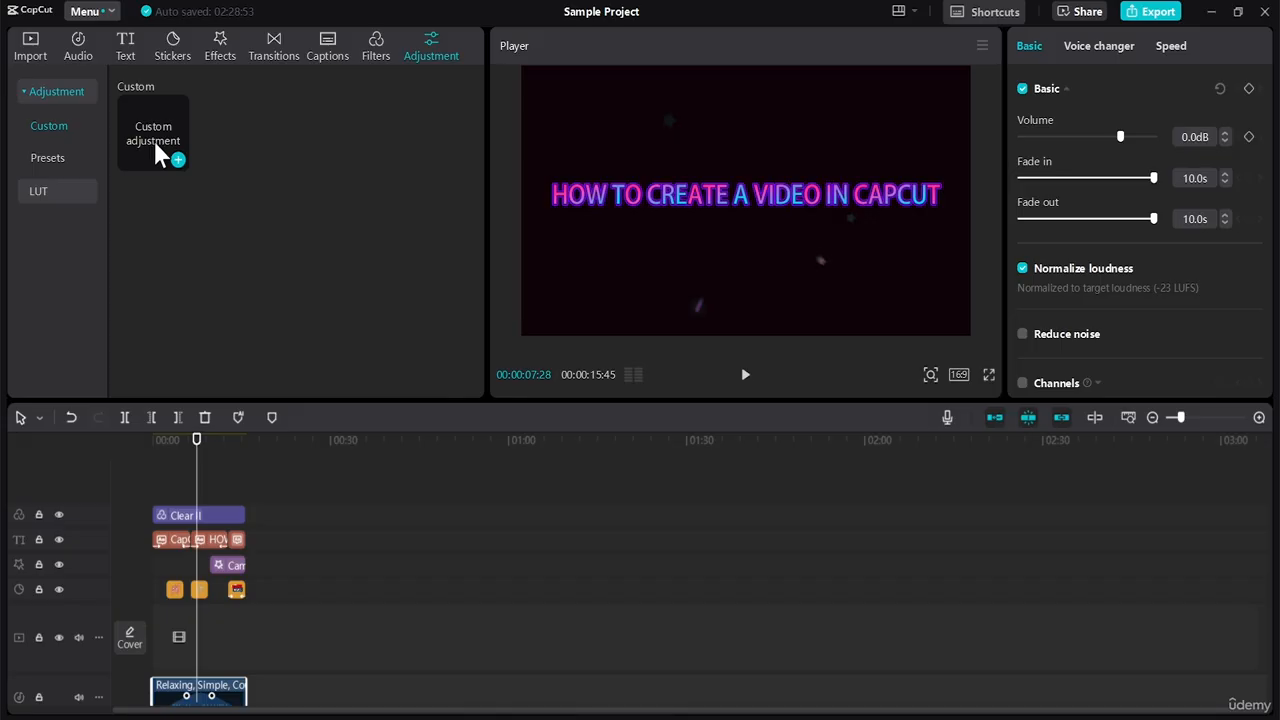
pyautogui.click(40, 191)
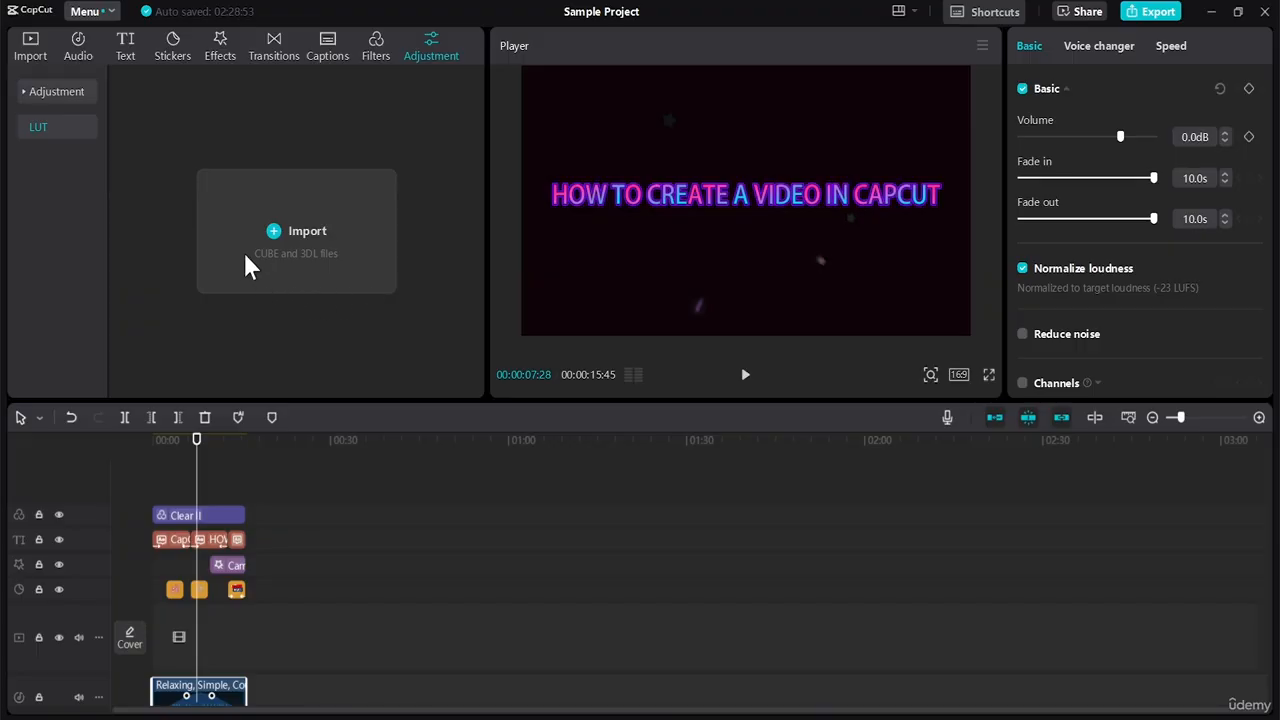
pyautogui.click(57, 92)
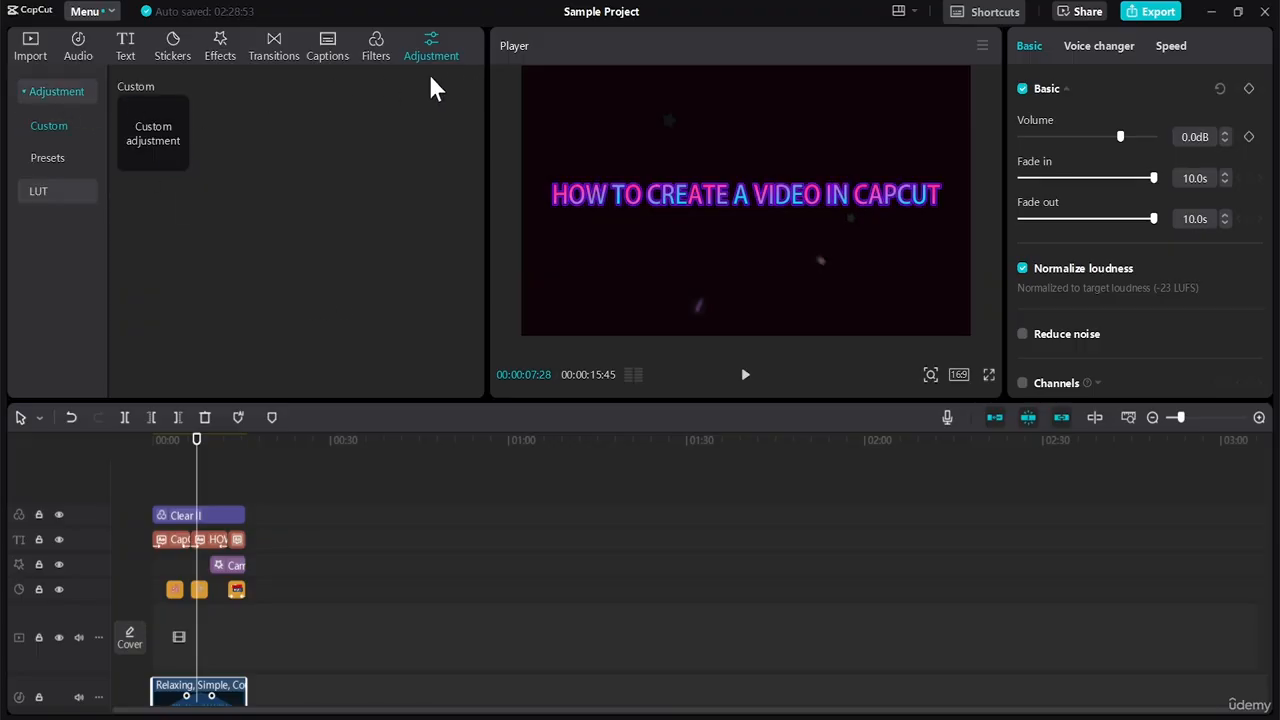
pyautogui.click(47, 158)
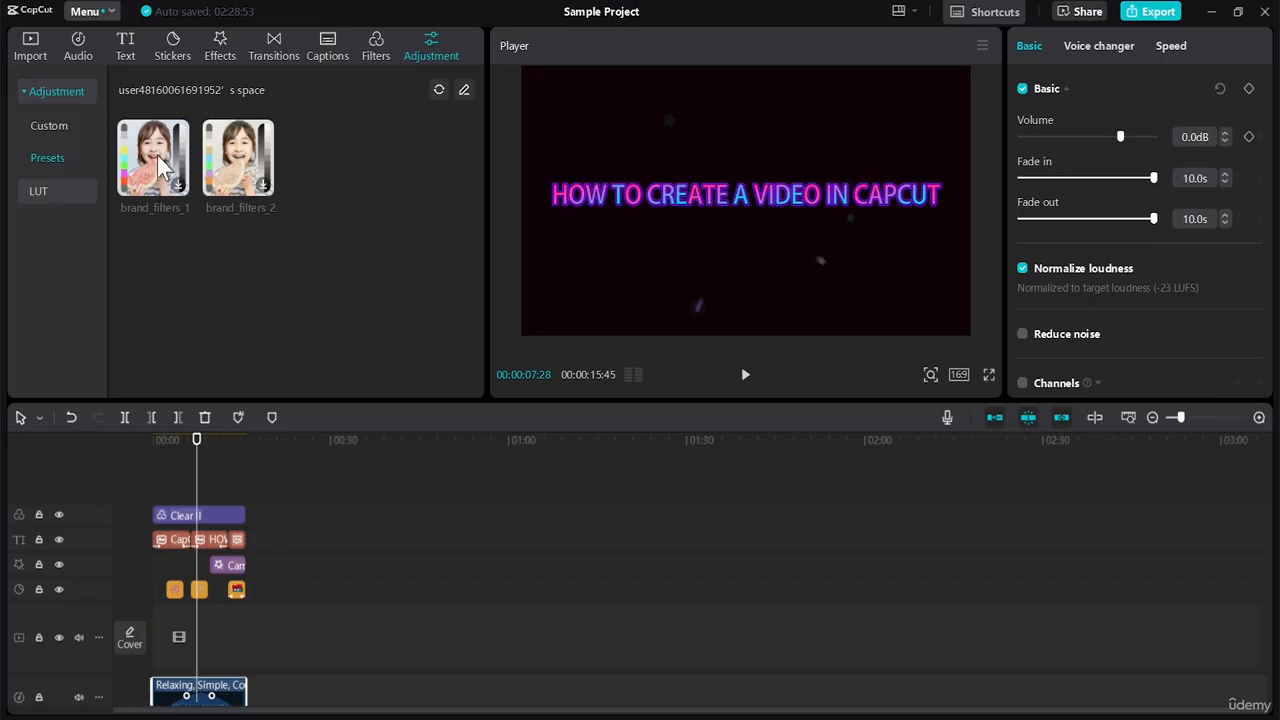
pyautogui.click(54, 126)
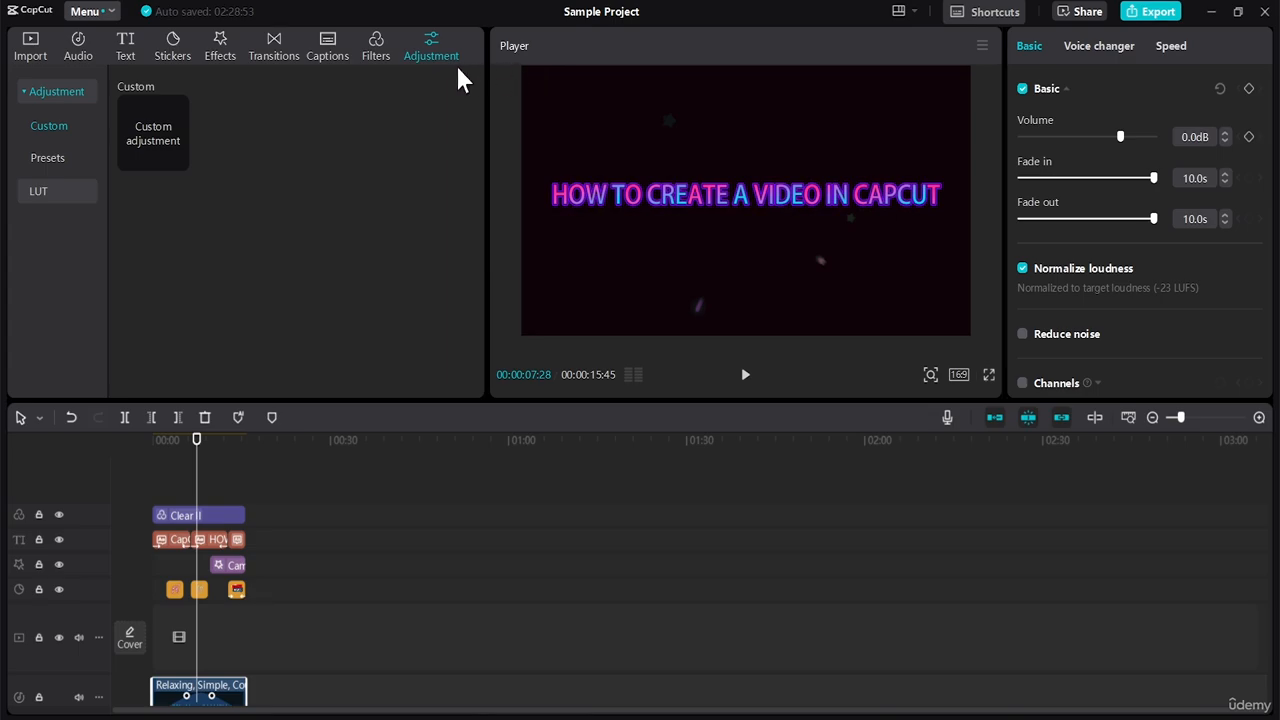
# Return to the media import view and play the whole project from 00:00:00:00
pyautogui.click(34, 55)
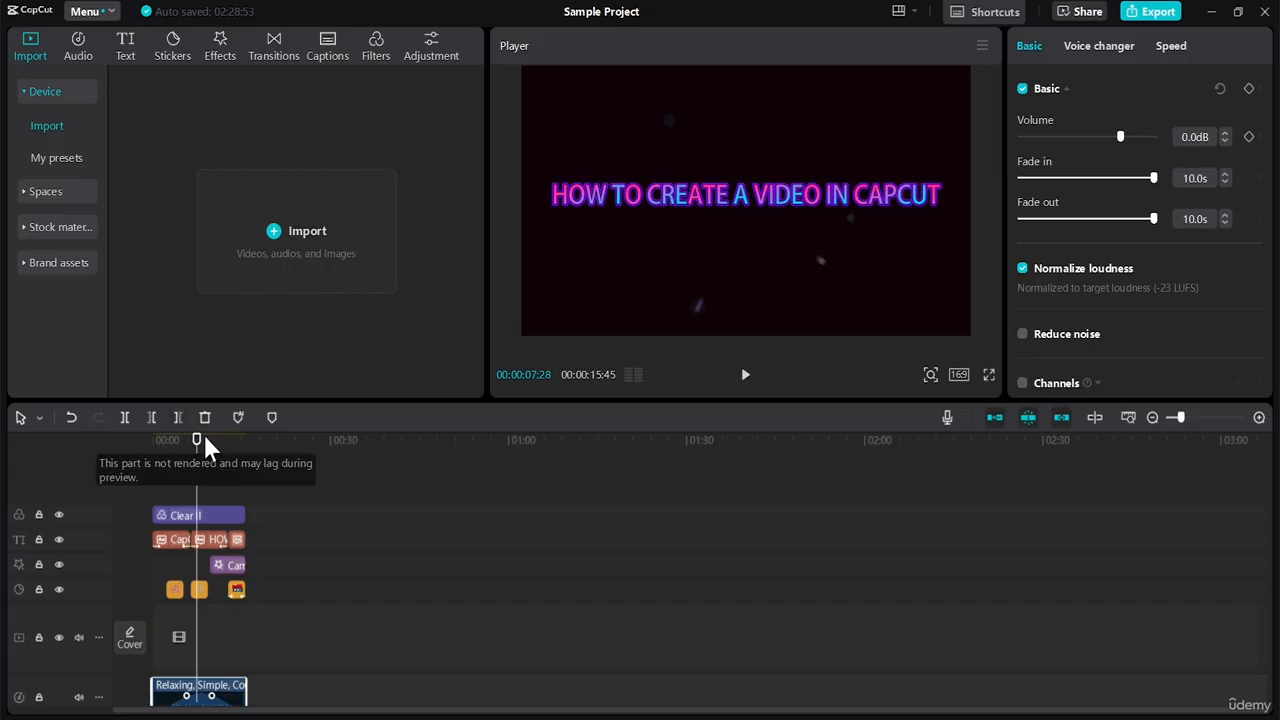
pyautogui.moveTo(198, 445); pyautogui.dragTo(147, 451)
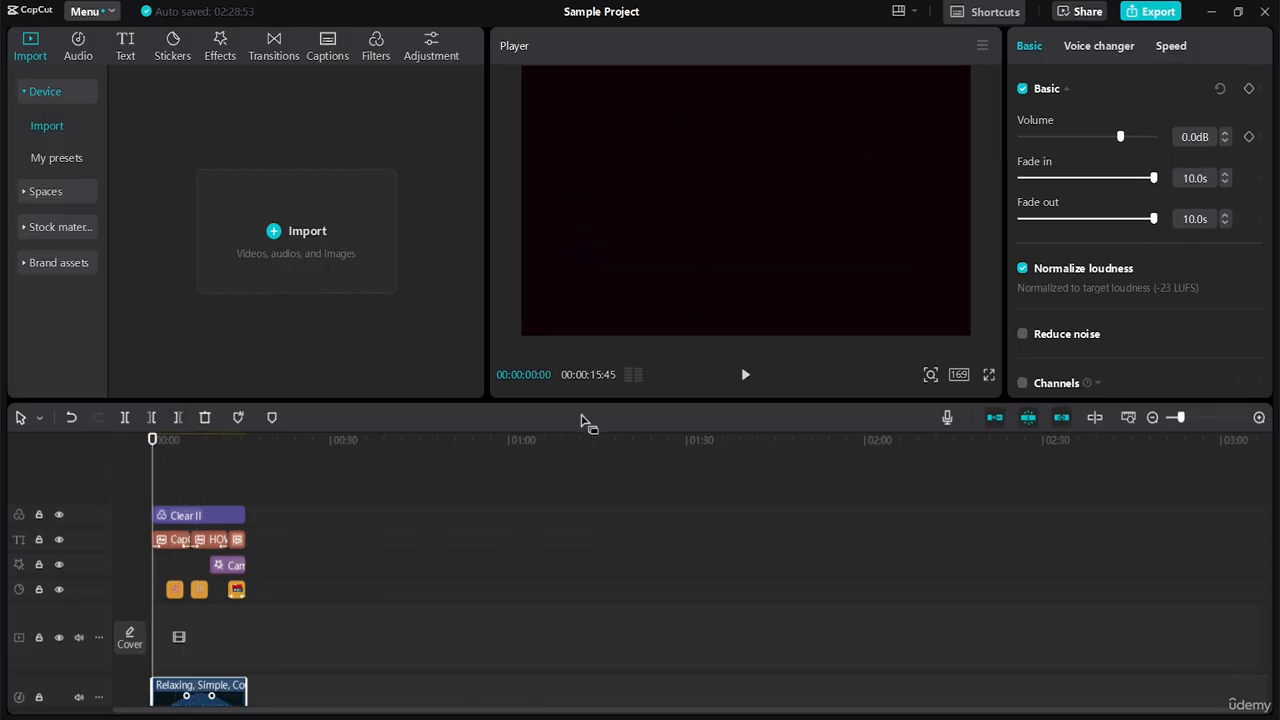
pyautogui.click(748, 378)
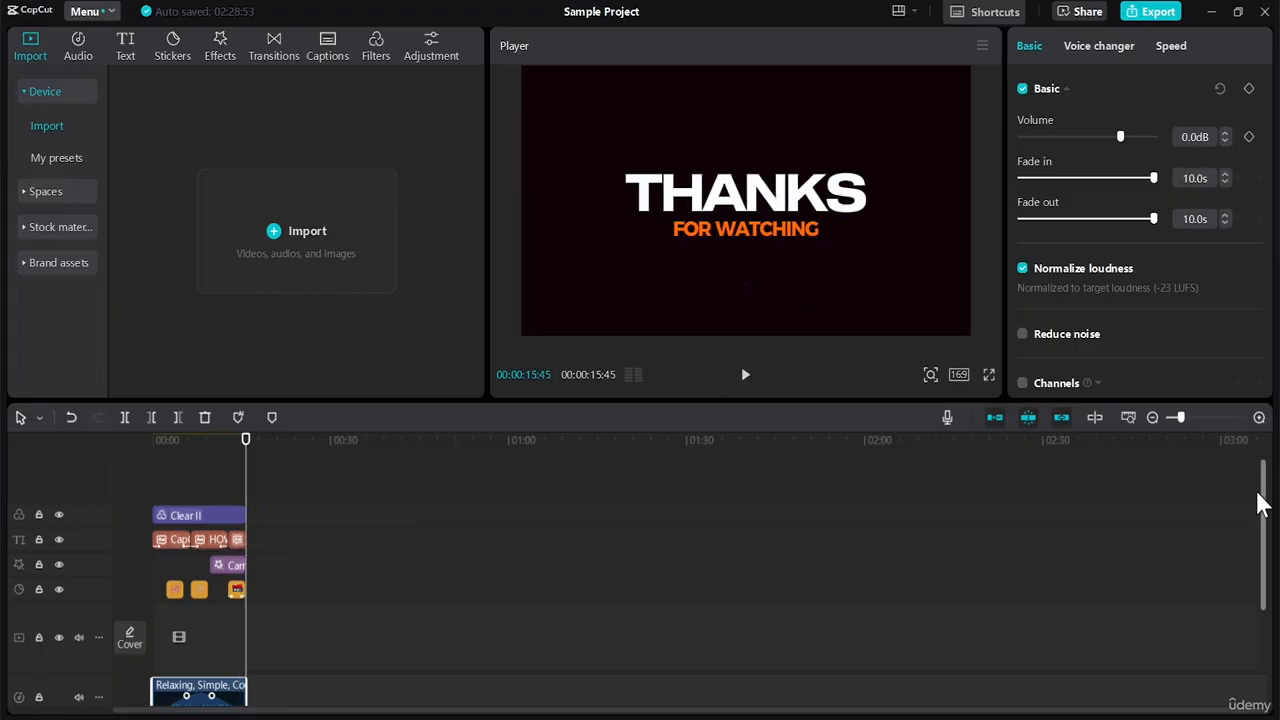
# Select the last narration clip on the timeline to show its audio settings
pyautogui.moveTo(1262, 508); pyautogui.dragTo(1260, 600)
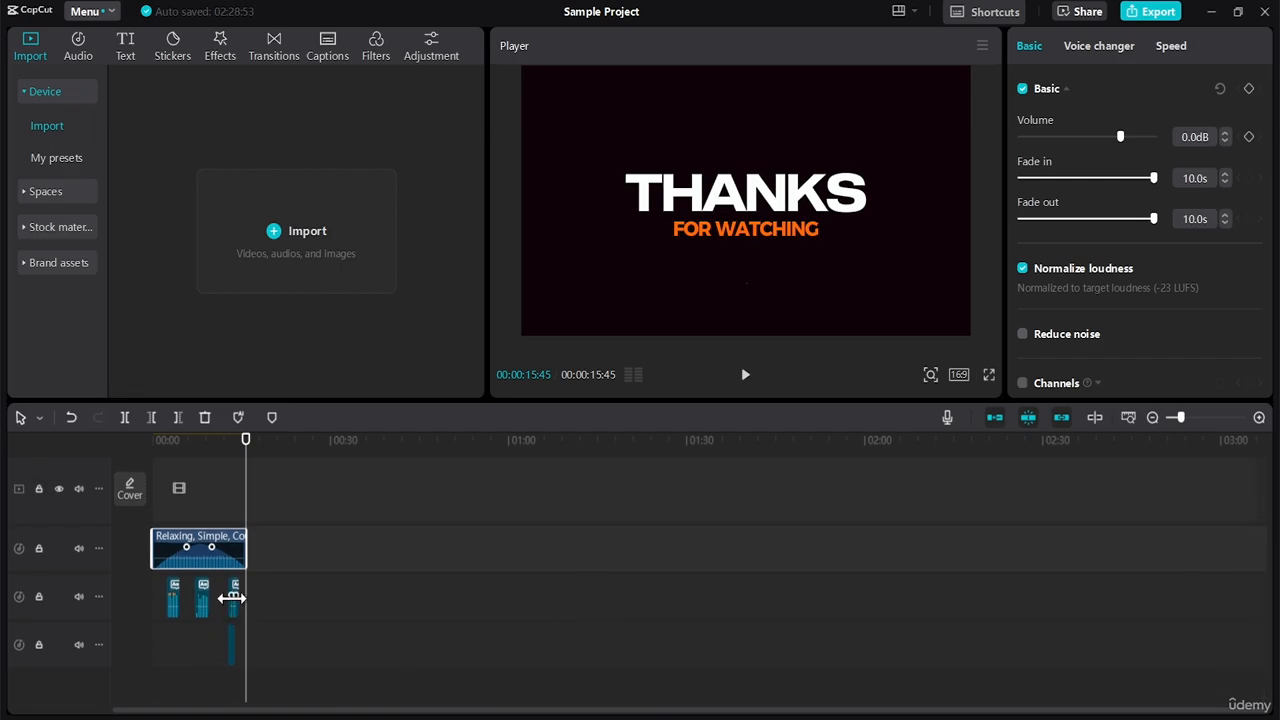
pyautogui.click(232, 598)
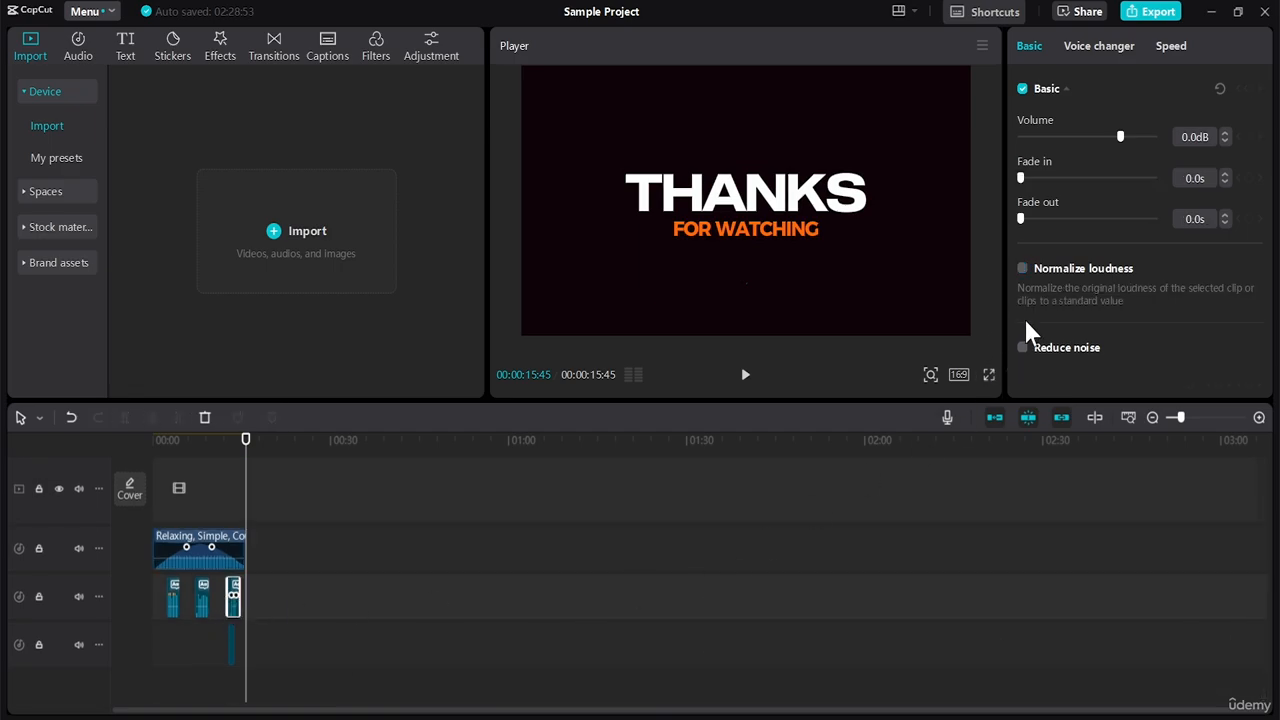
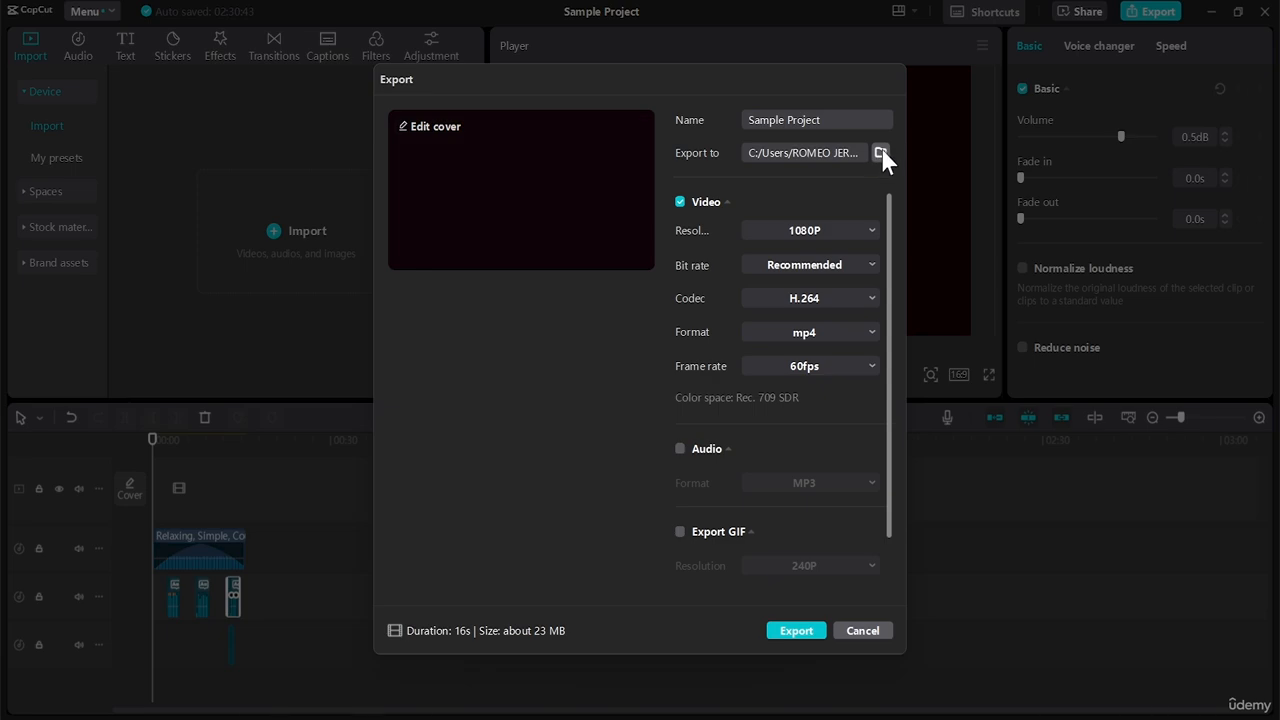
# Examine the export resolution and bit rate choices, including the Custom bit rate settings, keeping 1080P and Recommended
pyautogui.click(789, 238)
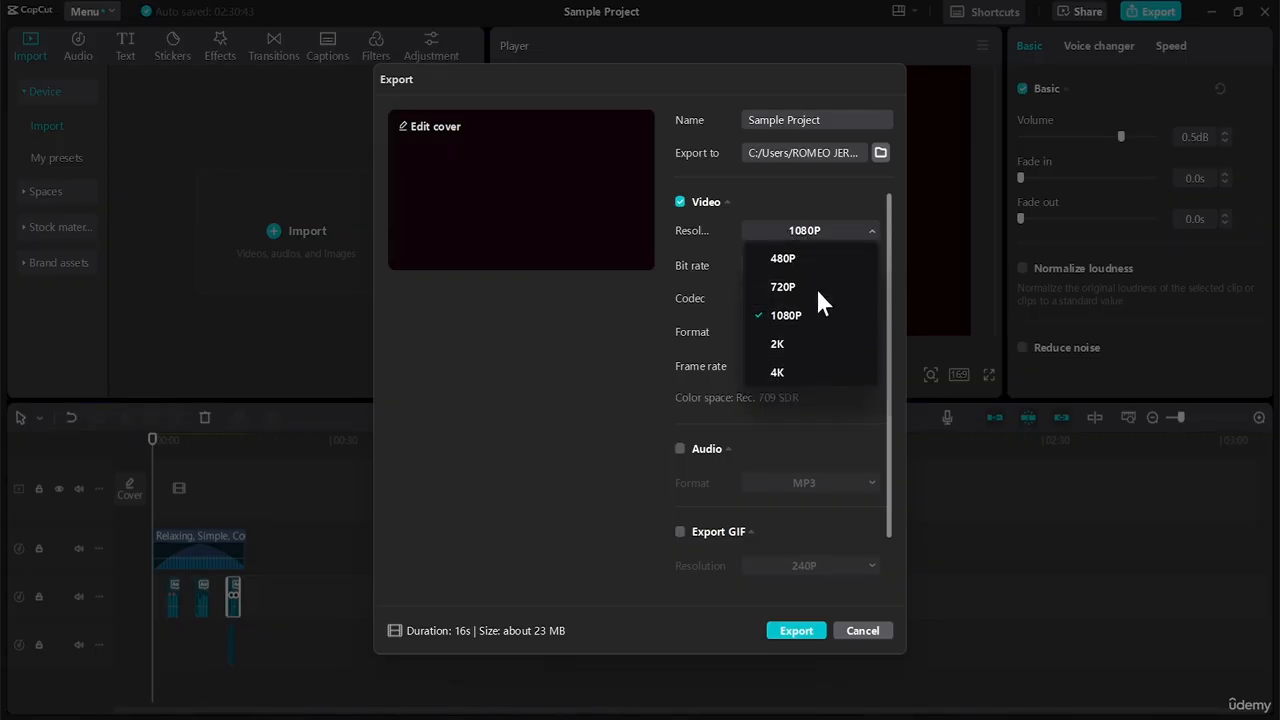
pyautogui.click(841, 230)
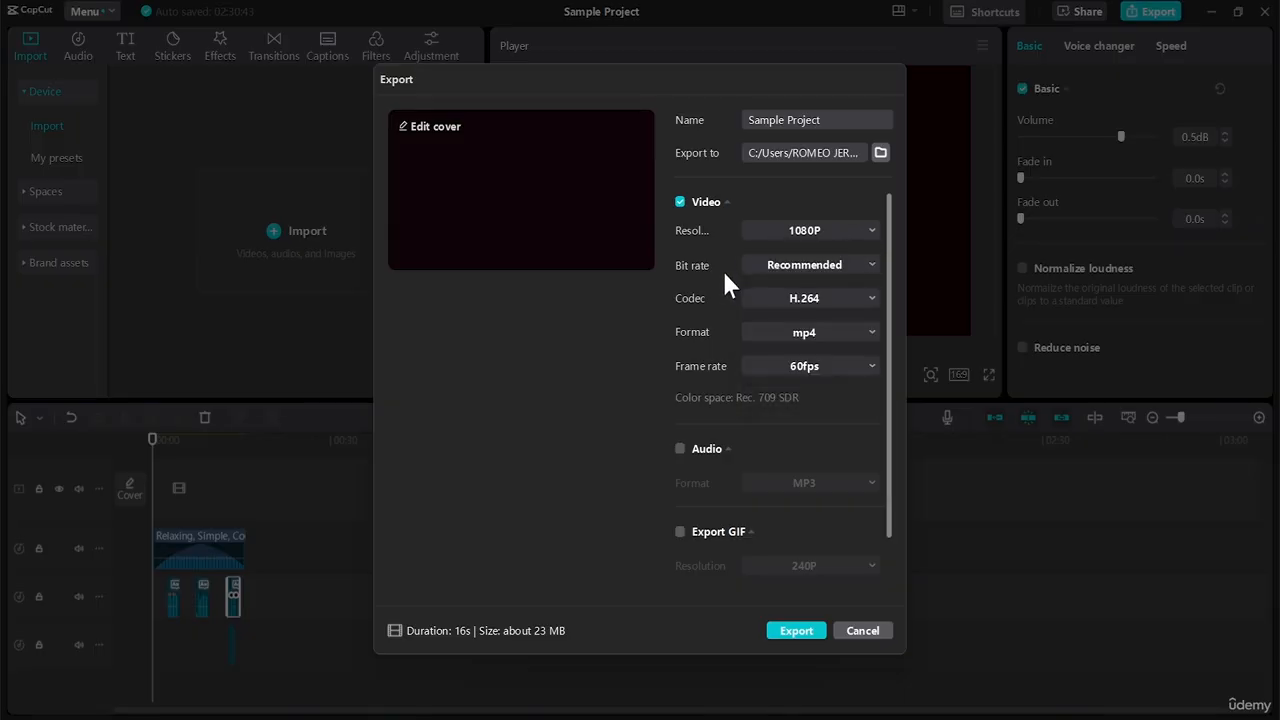
pyautogui.click(818, 268)
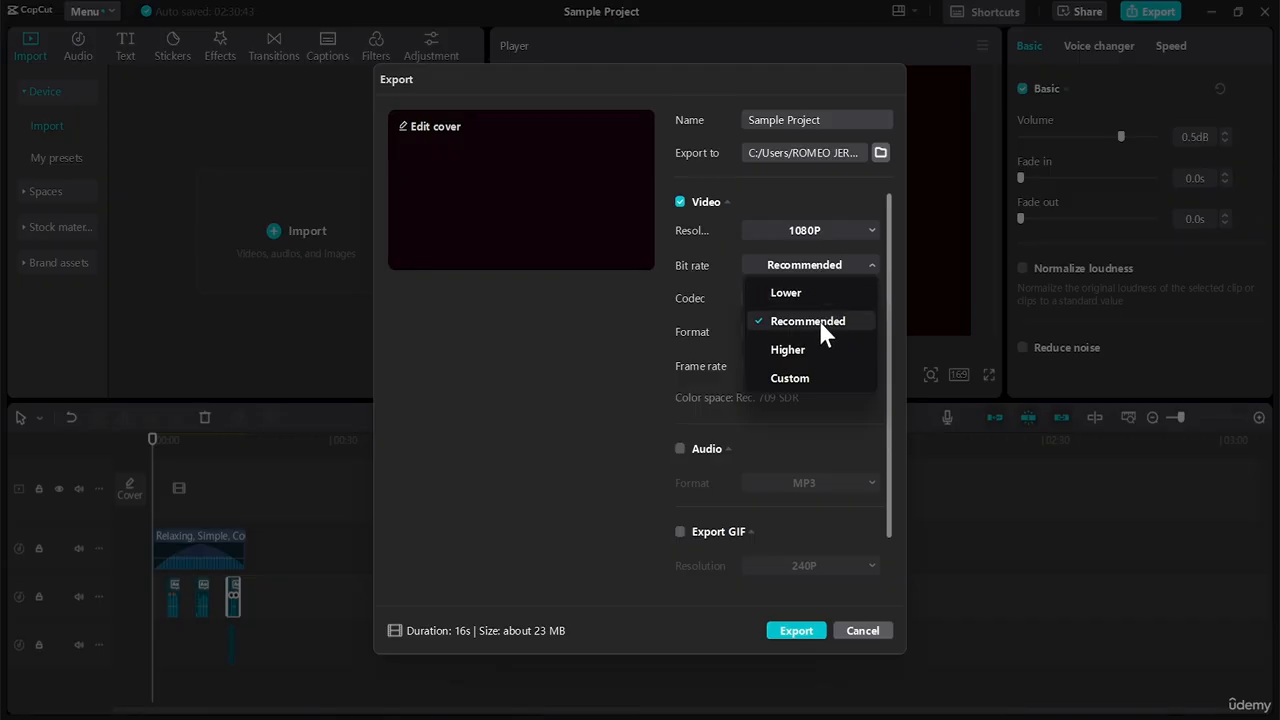
pyautogui.click(823, 371)
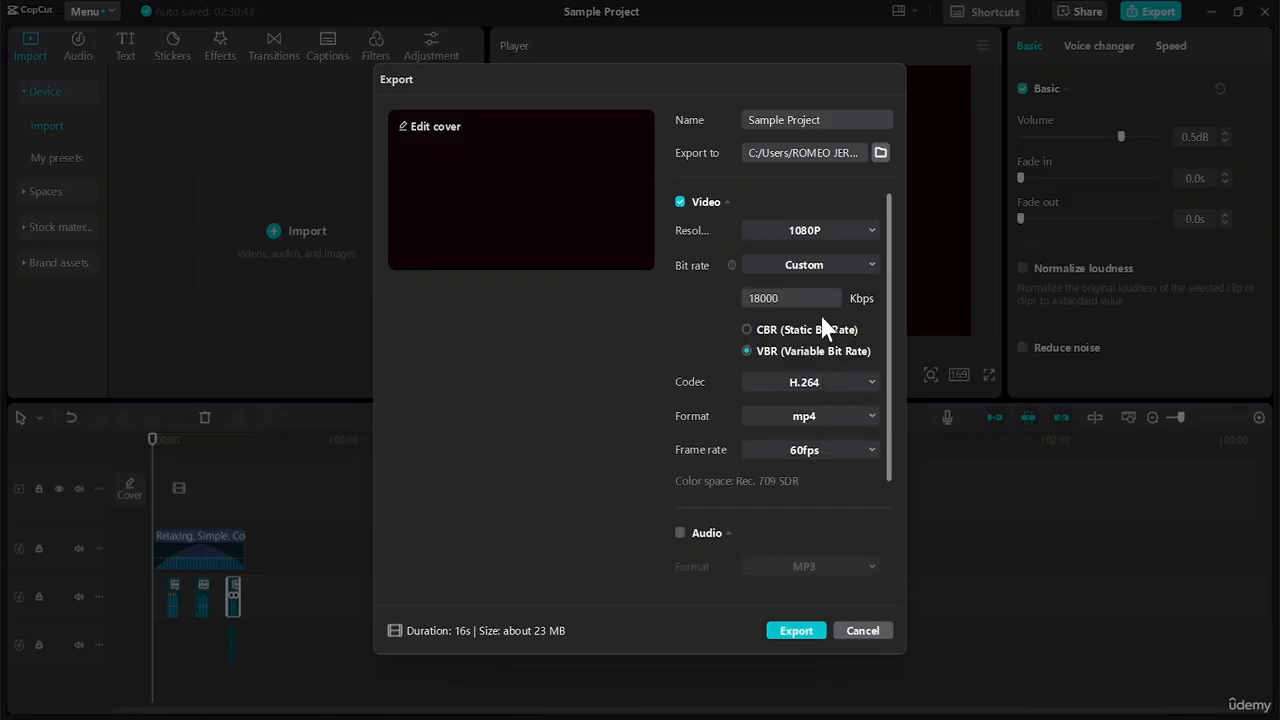
pyautogui.moveTo(763, 297); pyautogui.dragTo(732, 303)
pyautogui.click(839, 265)
pyautogui.click(814, 322)
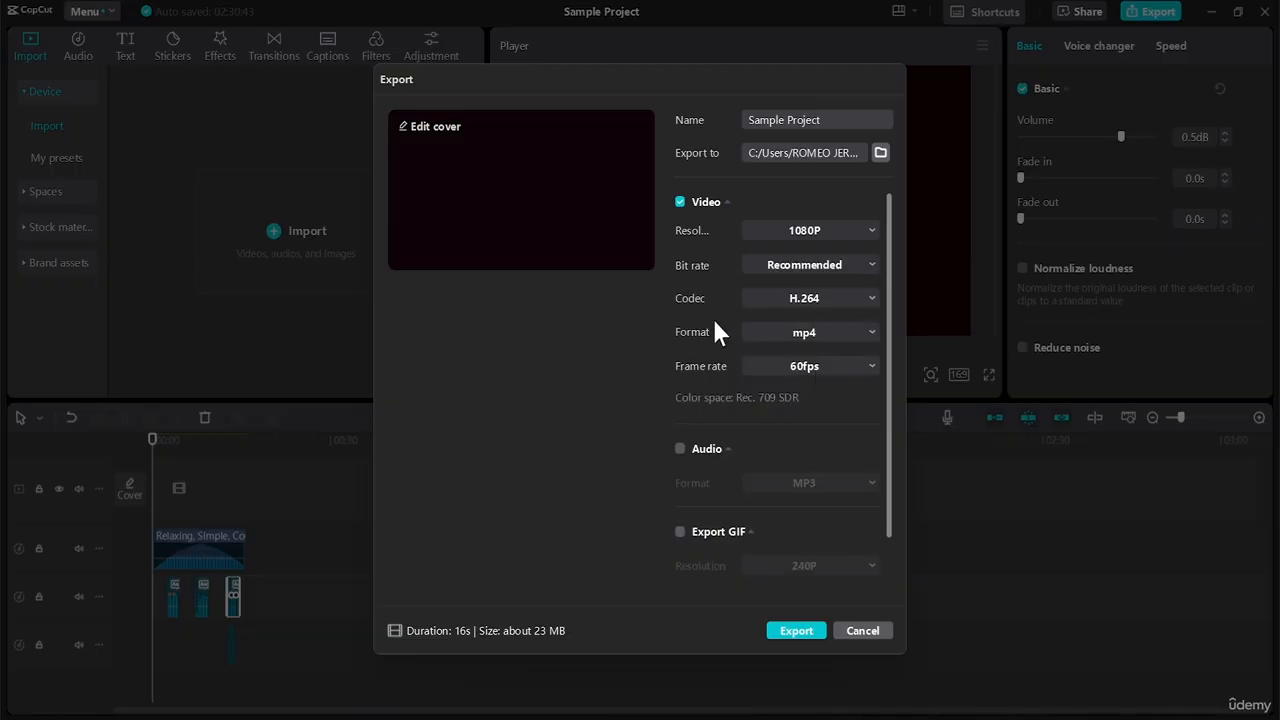
# Examine the codec choices for the video export and keep H.264 selected
pyautogui.click(808, 298)
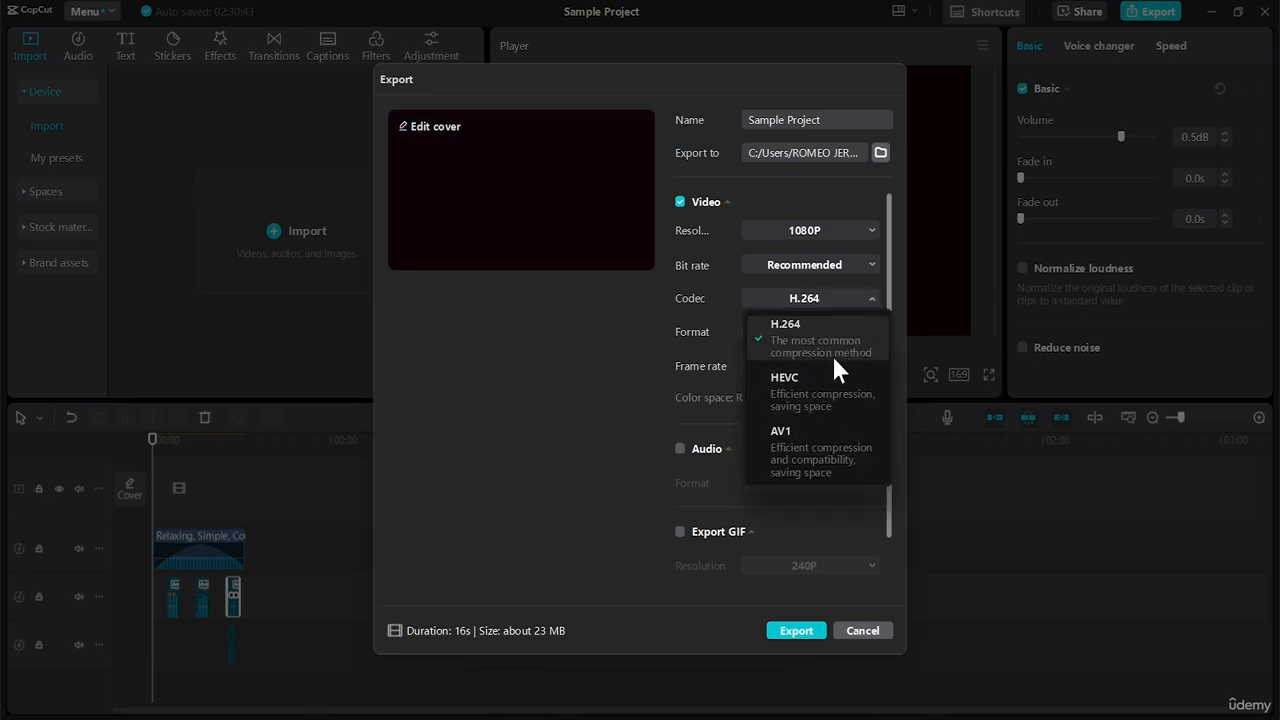
pyautogui.click(829, 330)
pyautogui.click(839, 292)
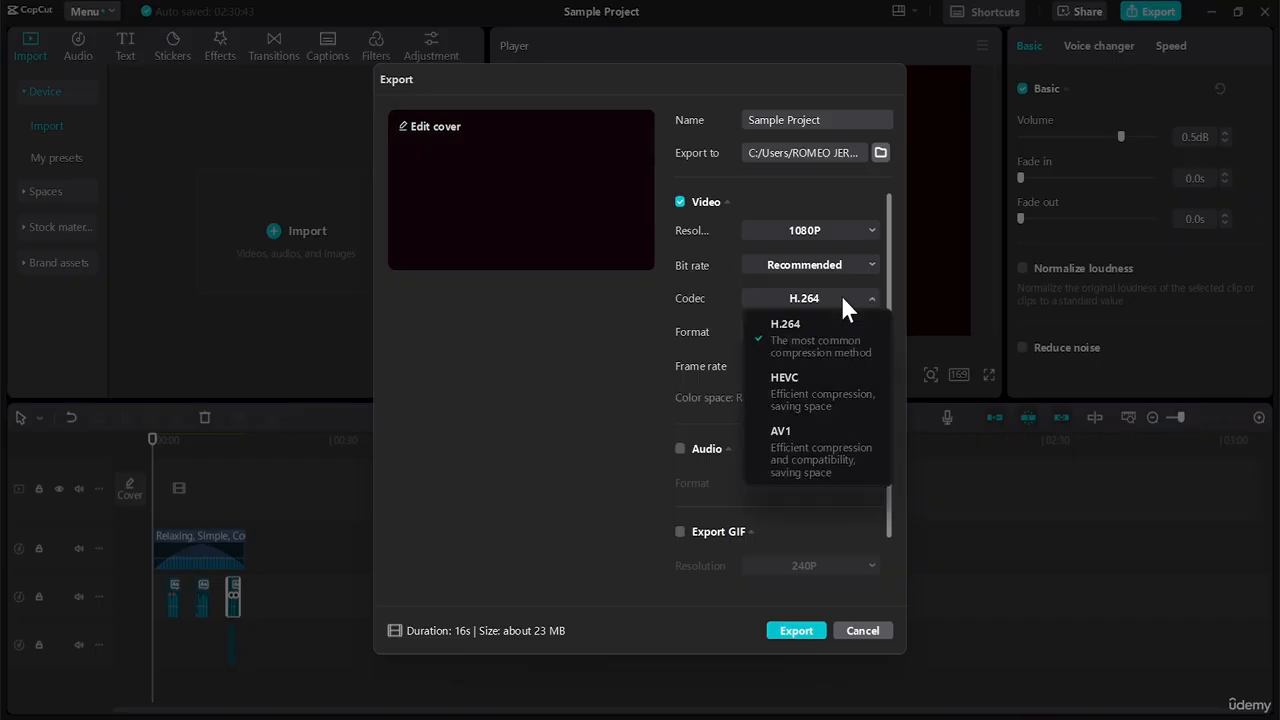
pyautogui.click(836, 333)
pyautogui.click(853, 298)
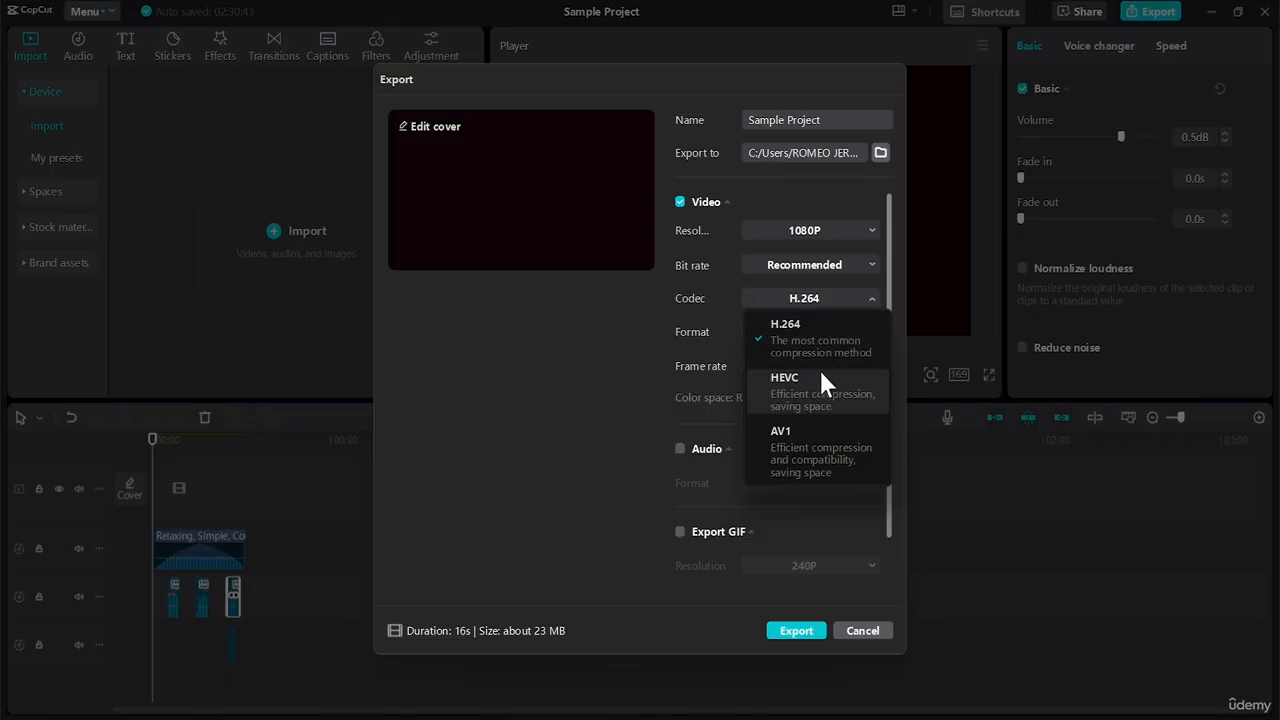
pyautogui.click(836, 340)
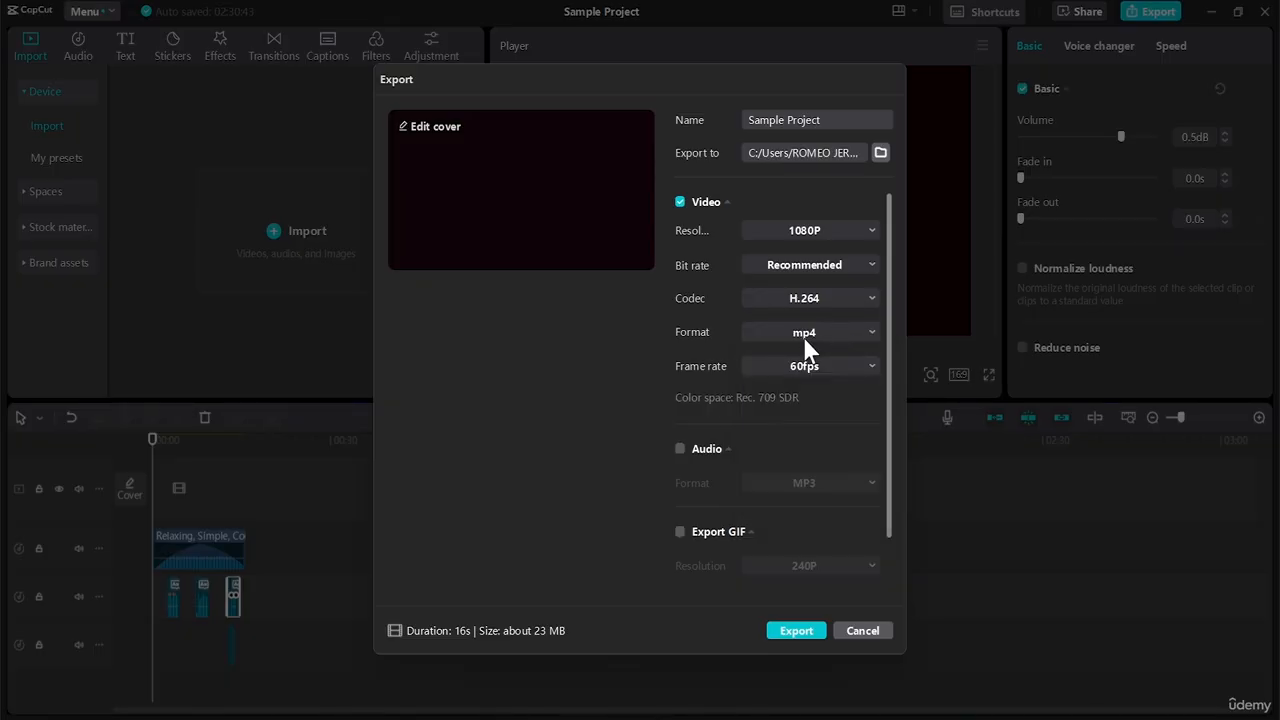
# Review the video format and frame rate choices for the export, keeping mp4 and 60fps
pyautogui.click(826, 336)
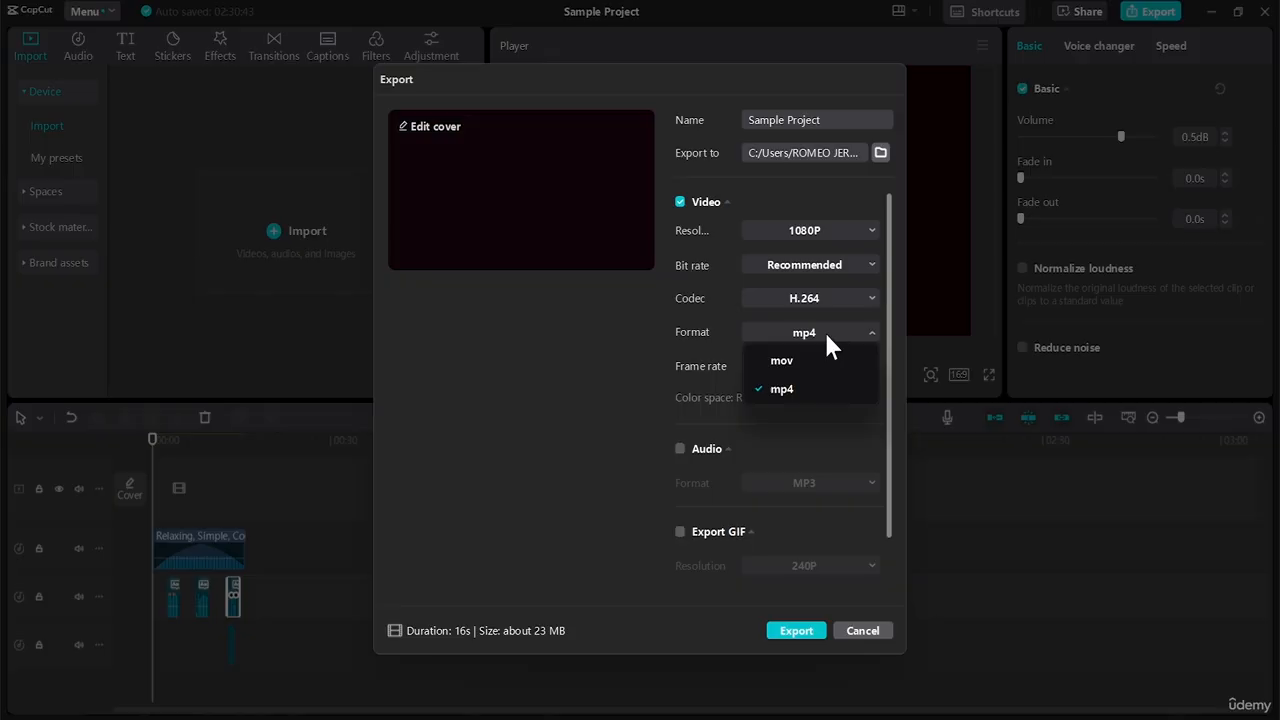
pyautogui.click(810, 394)
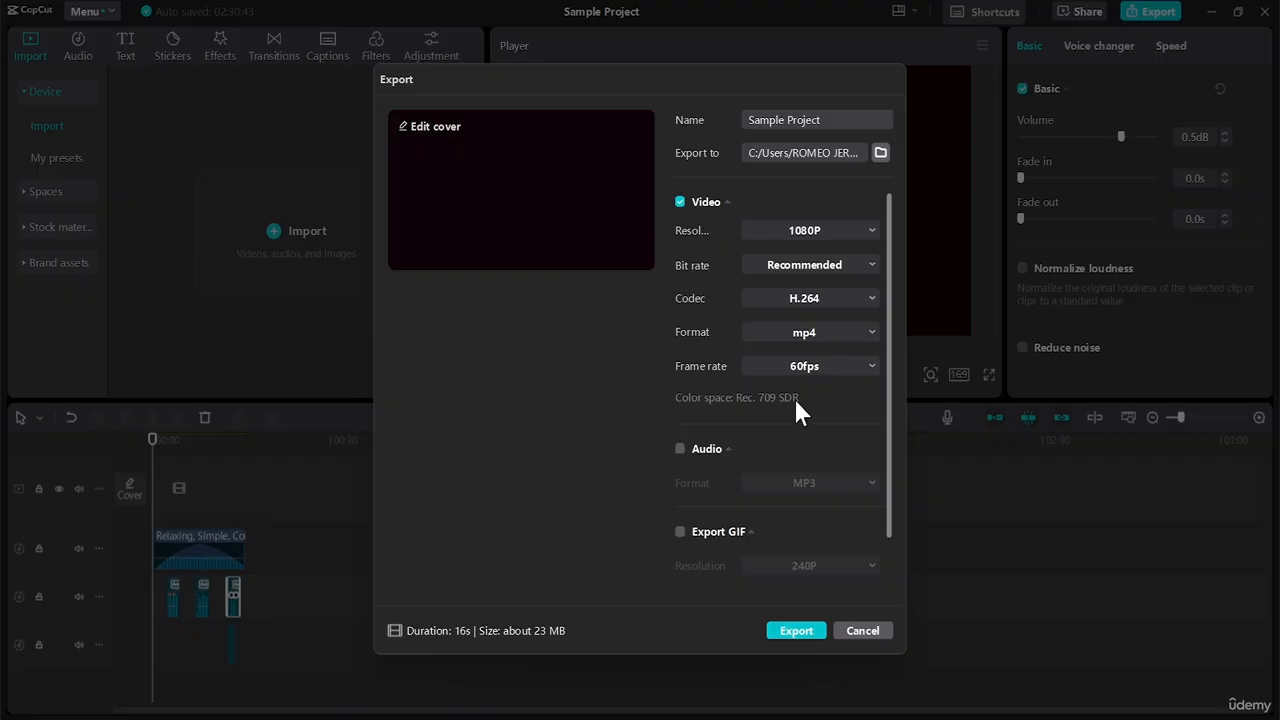
pyautogui.click(809, 330)
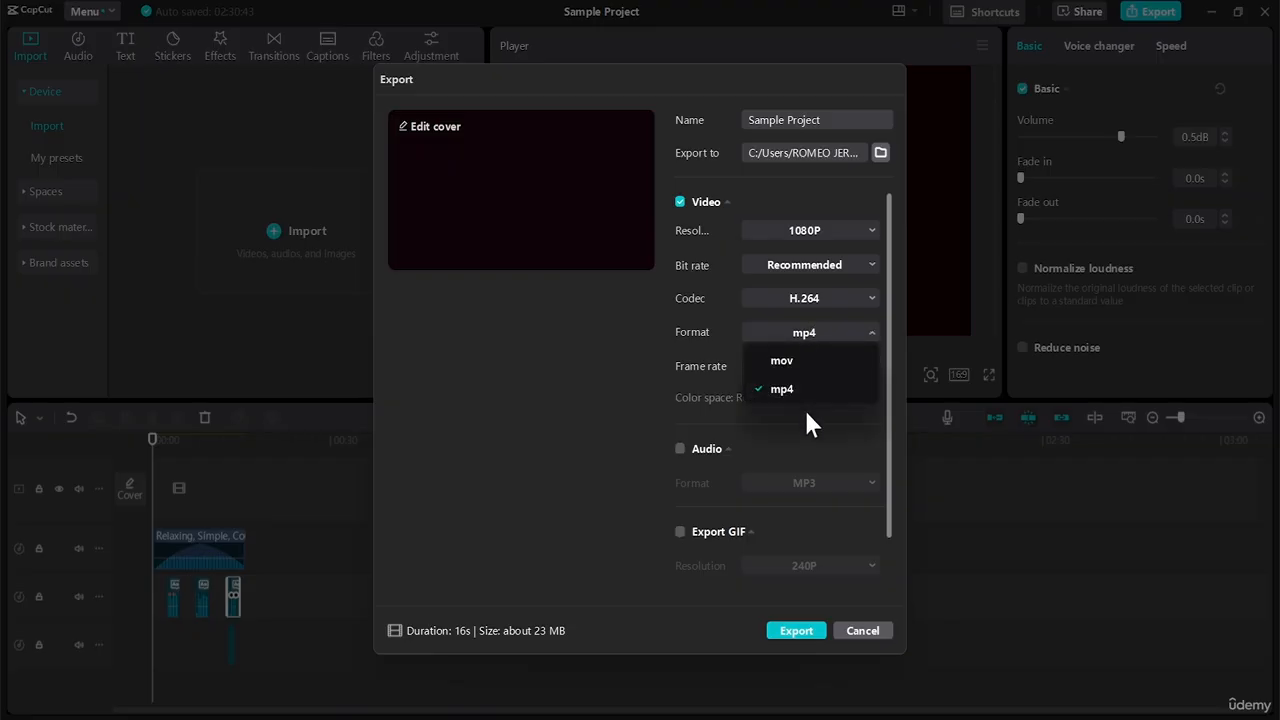
pyautogui.click(798, 425)
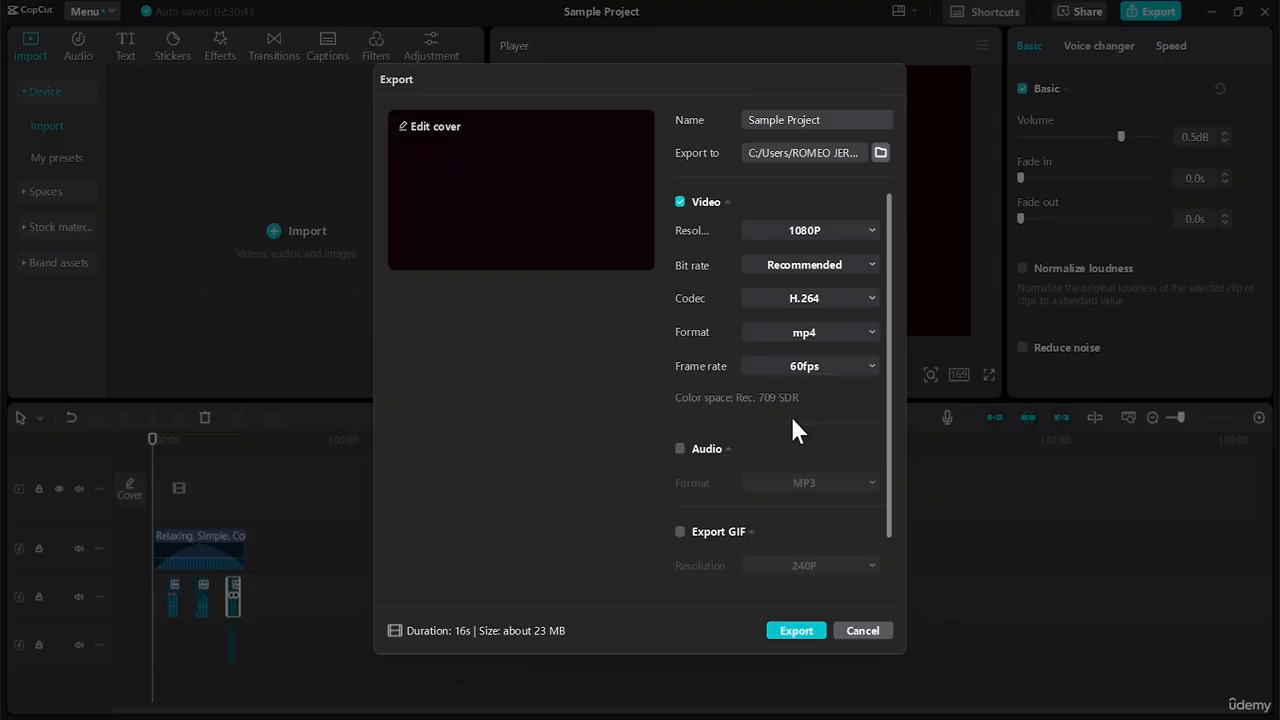
pyautogui.click(818, 367)
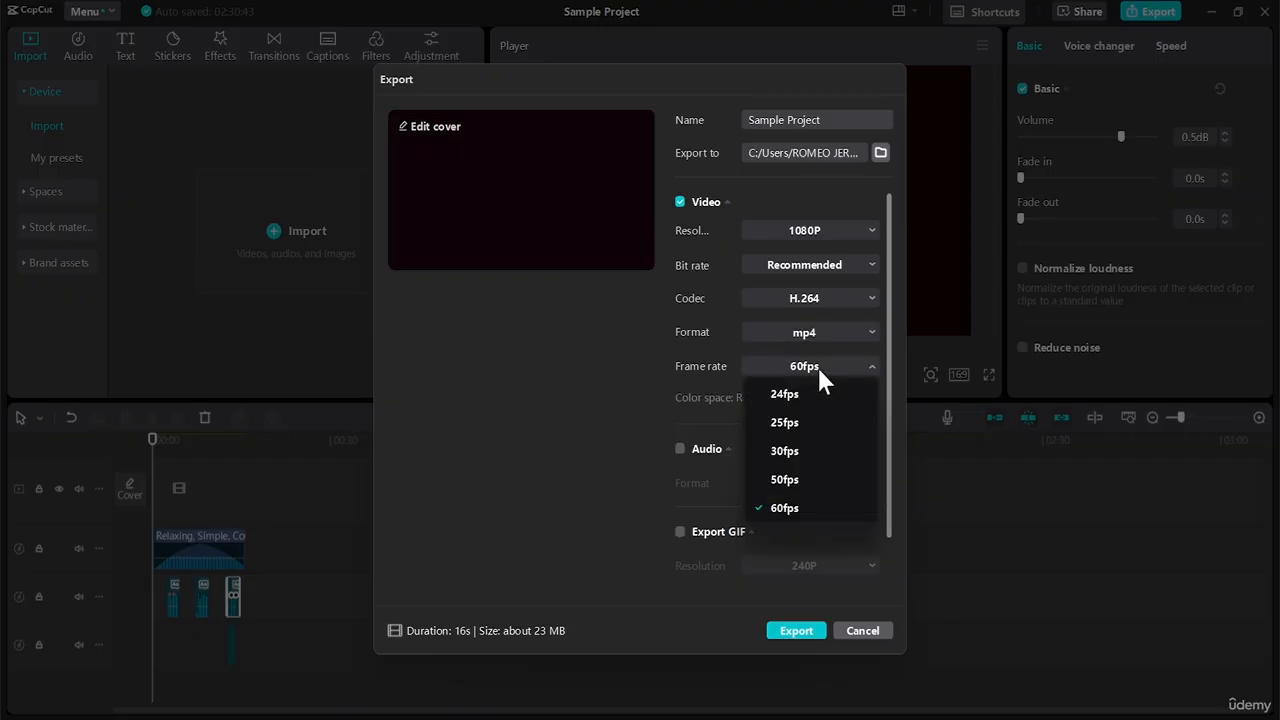
pyautogui.click(810, 515)
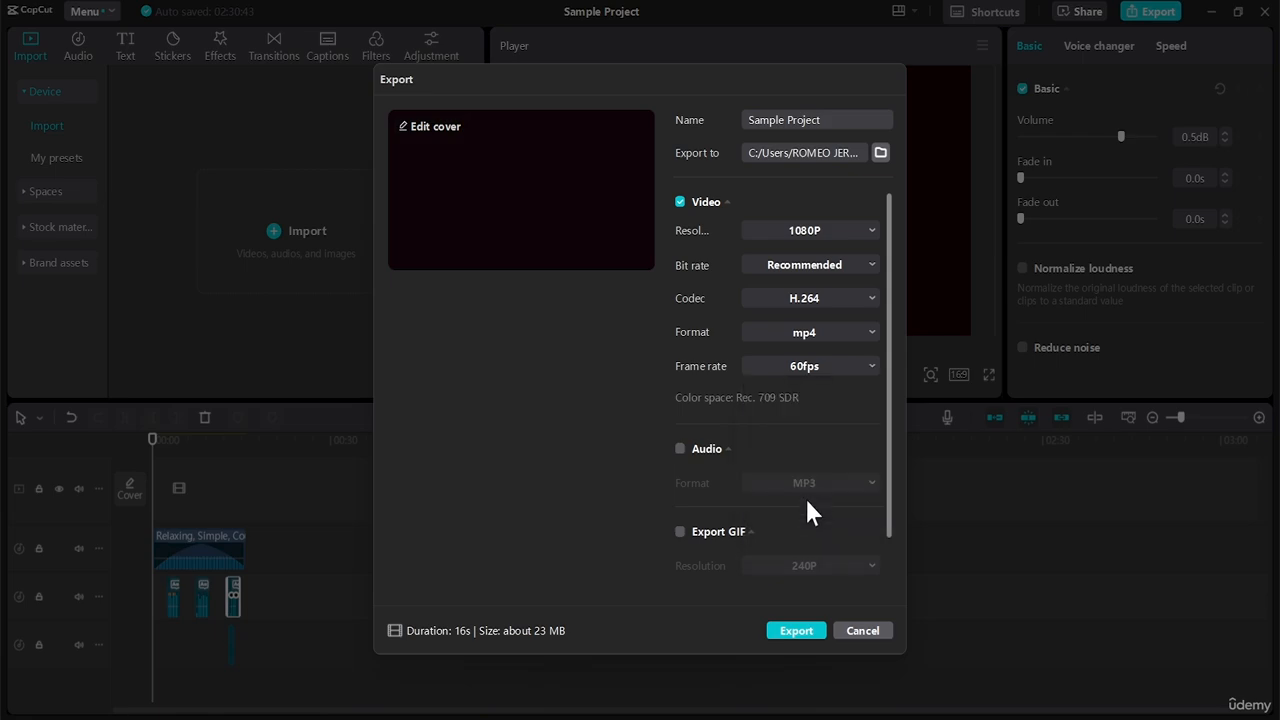
pyautogui.click(824, 370)
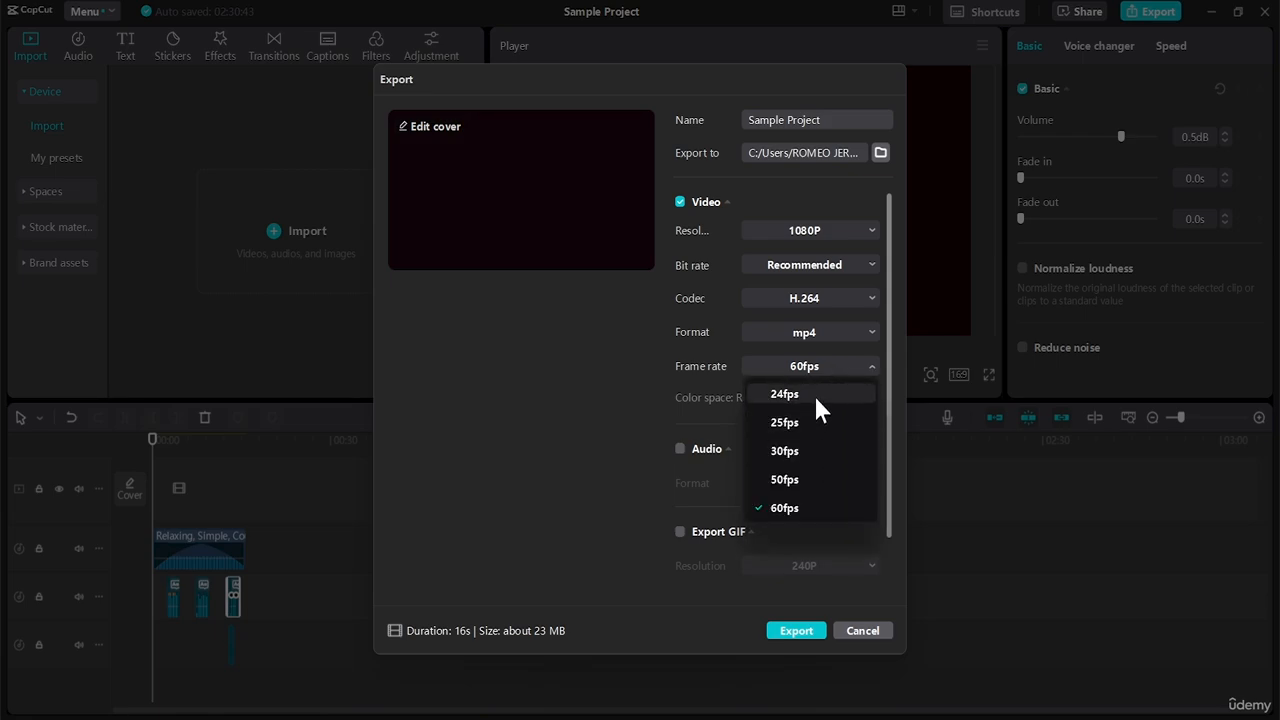
pyautogui.click(813, 505)
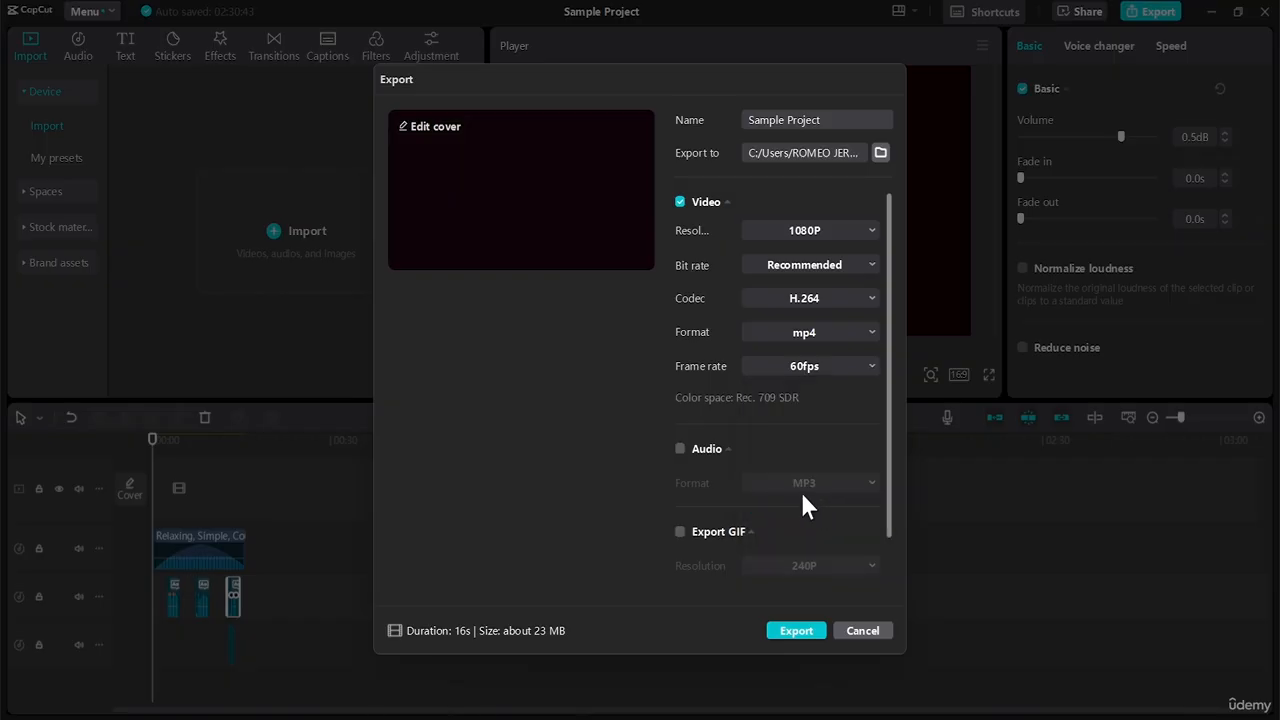
# Enable the separate audio export to inspect its format choices, and disable it again
pyautogui.click(681, 450)
pyautogui.click(810, 485)
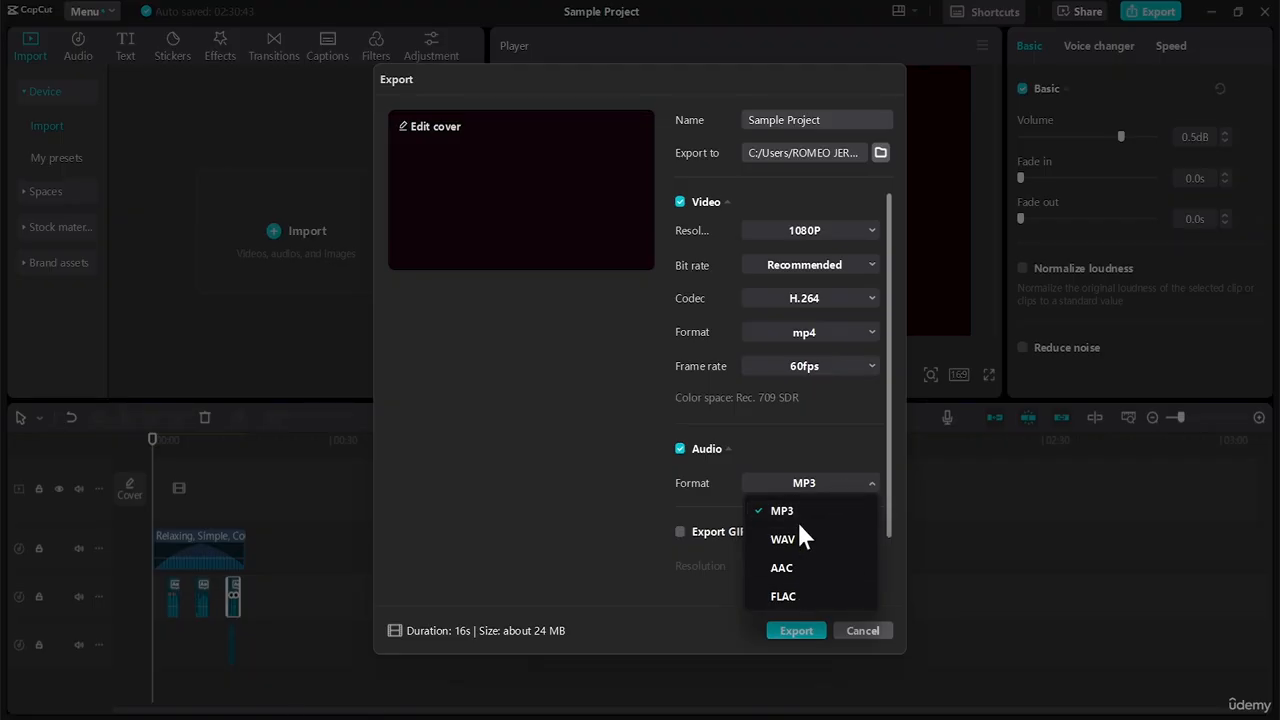
pyautogui.click(680, 450)
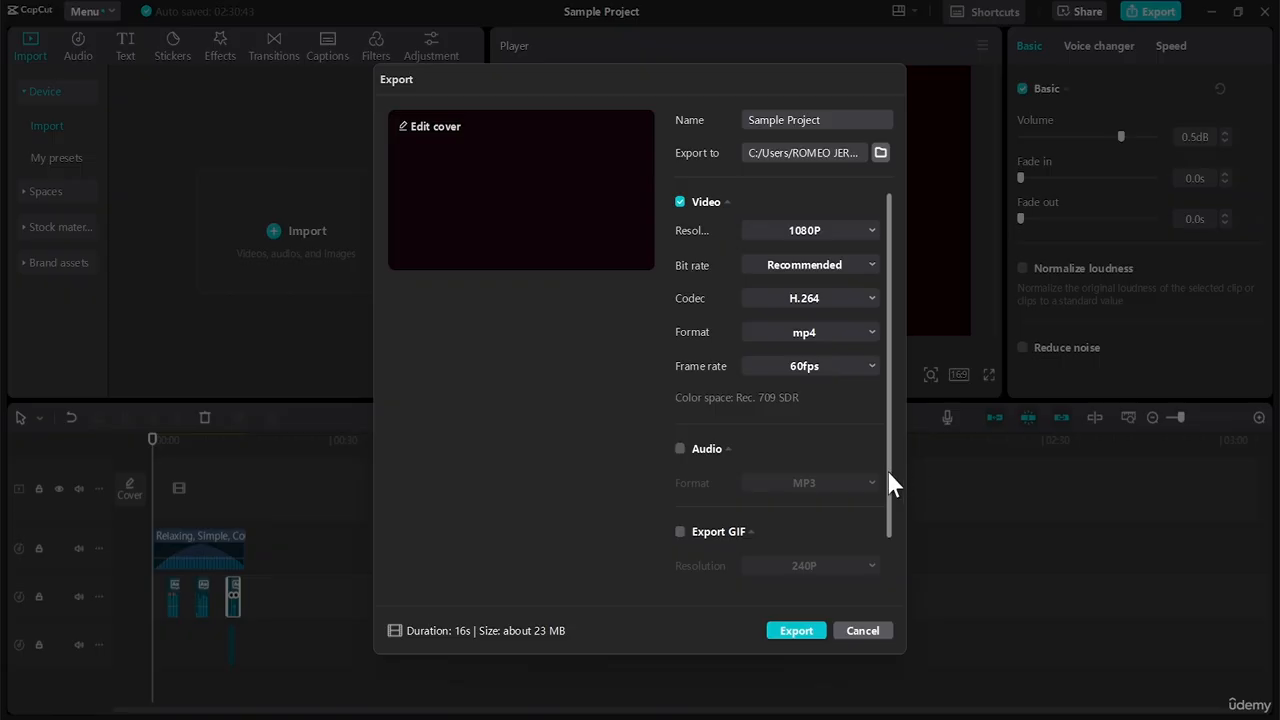
# Enable the GIF export to inspect its resolution choices, and disable it again
pyautogui.scroll(-1, 889, 476)
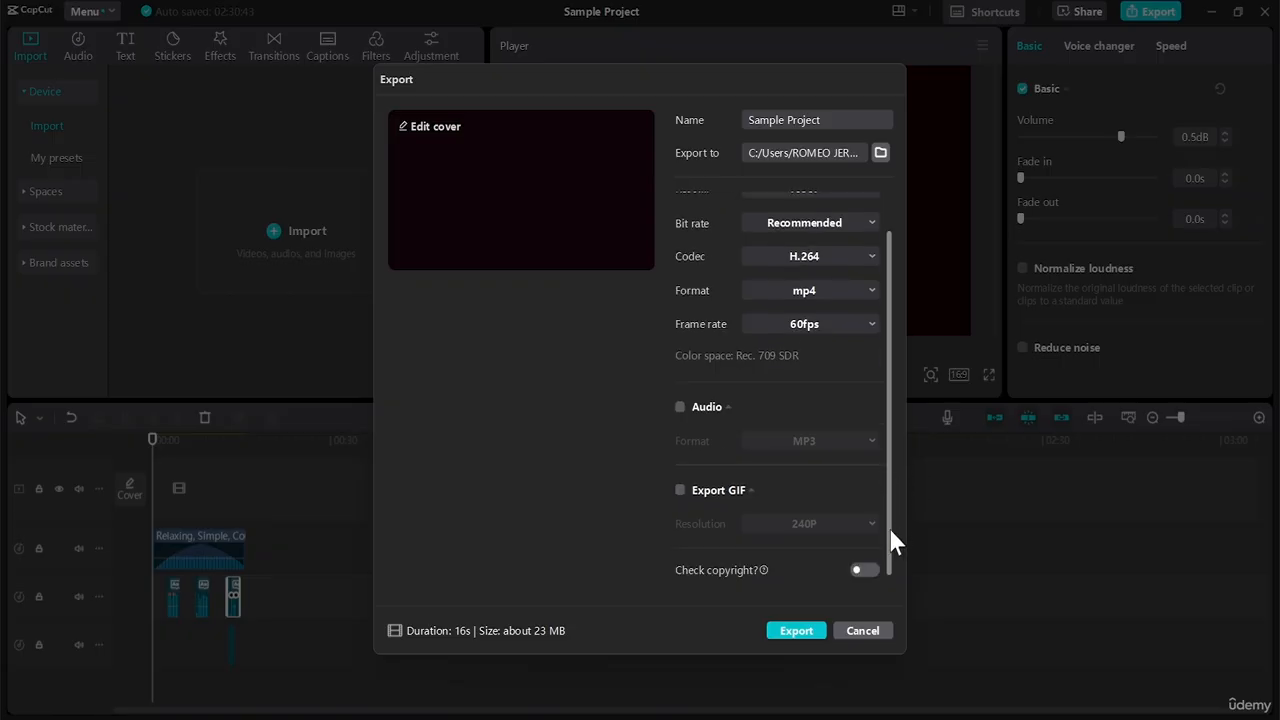
pyautogui.click(679, 491)
pyautogui.click(812, 525)
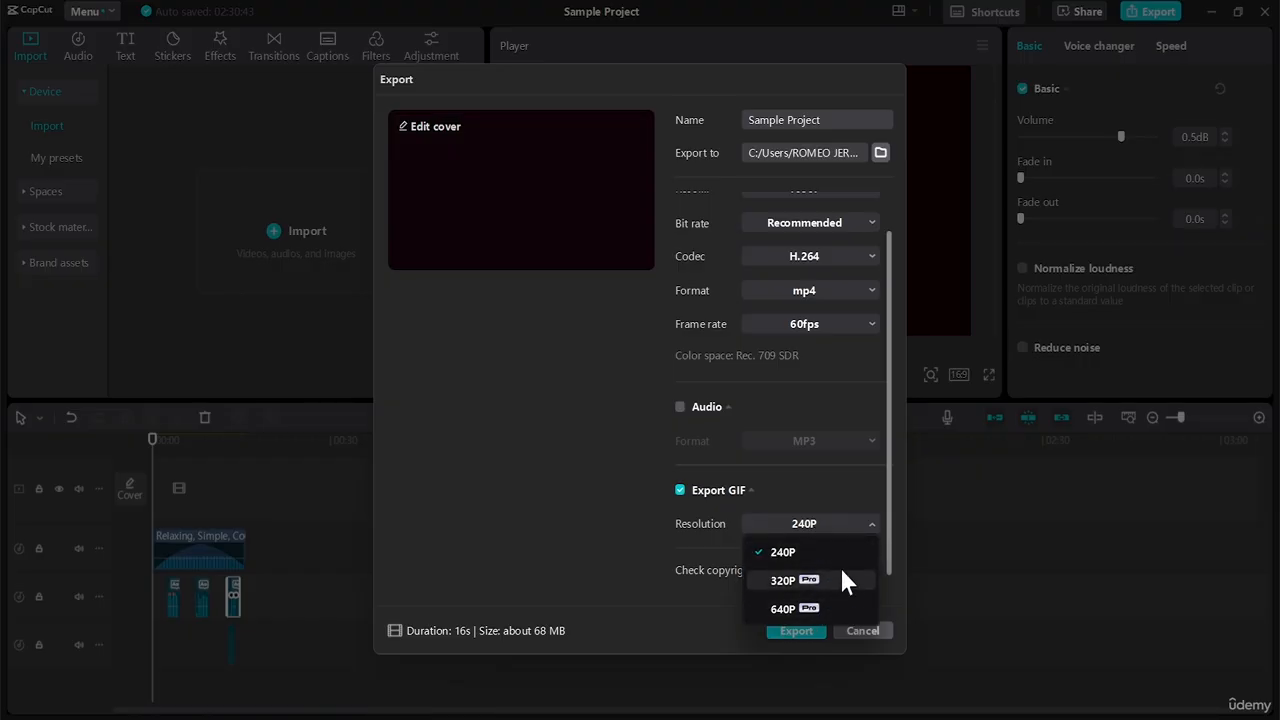
pyautogui.click(681, 490)
pyautogui.click(681, 490)
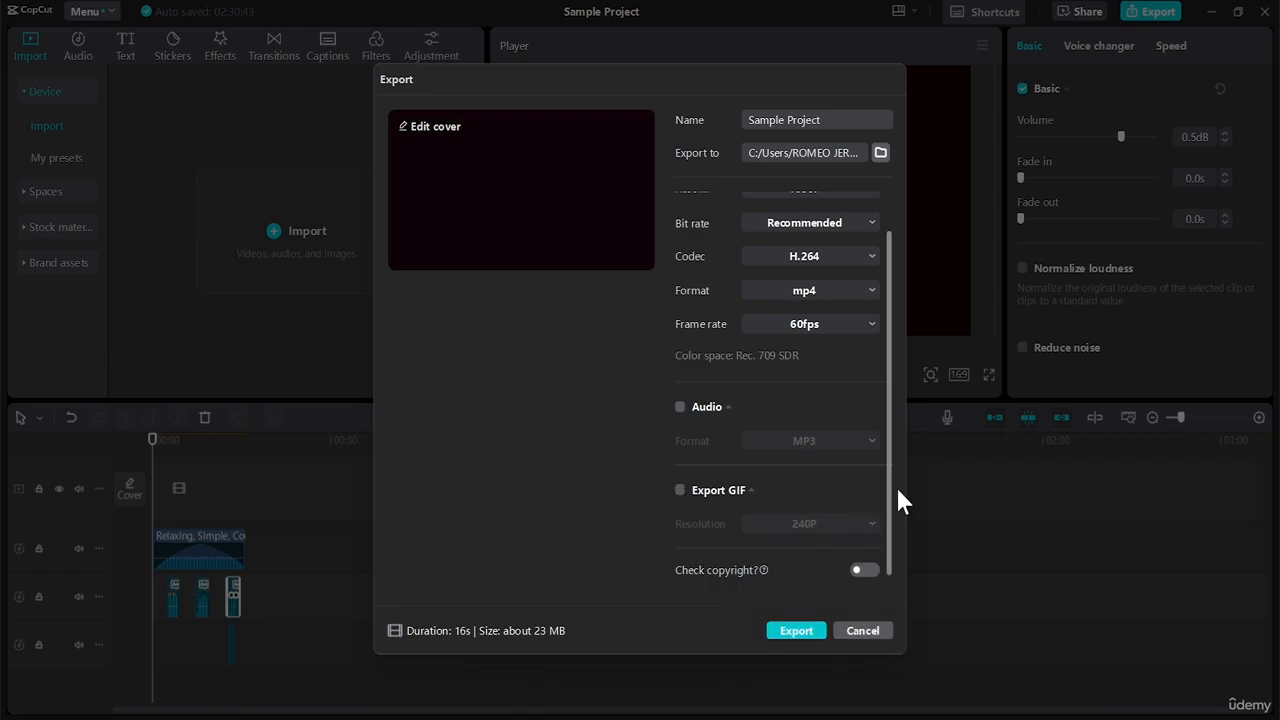
# Run the sound copyright check, switch it off again, and export the video with the current settings
pyautogui.click(862, 569)
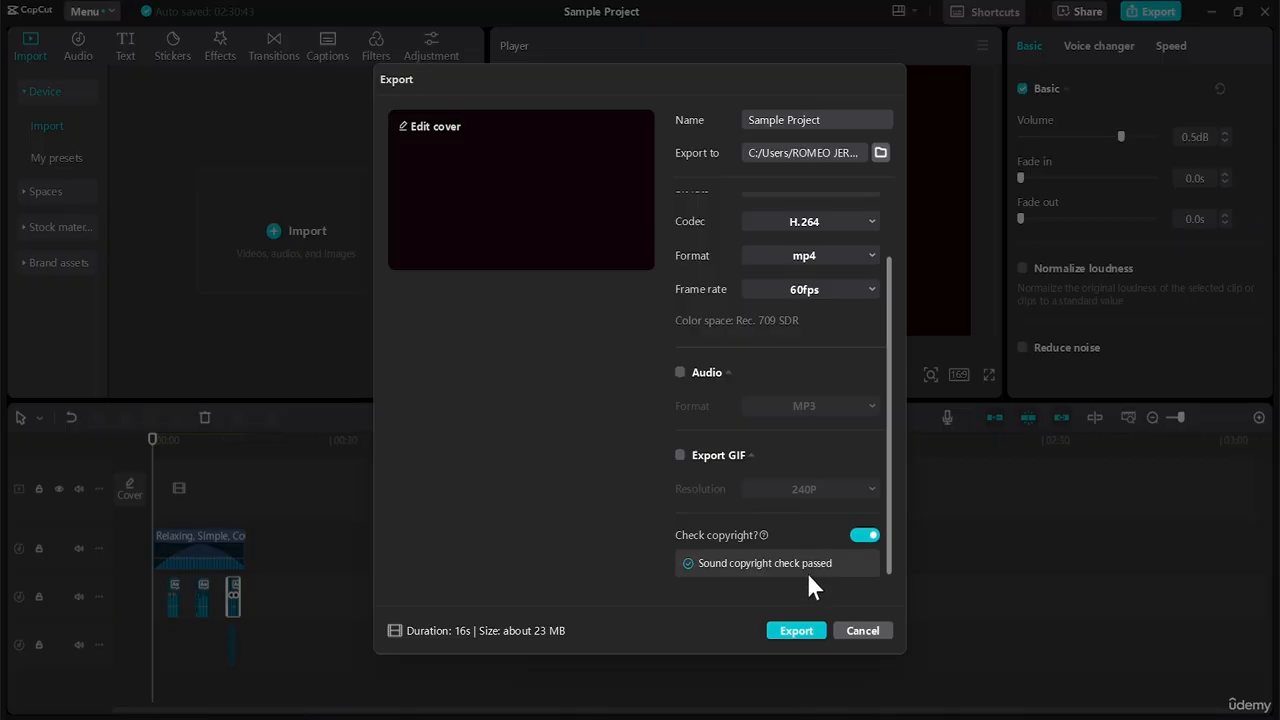
pyautogui.click(864, 535)
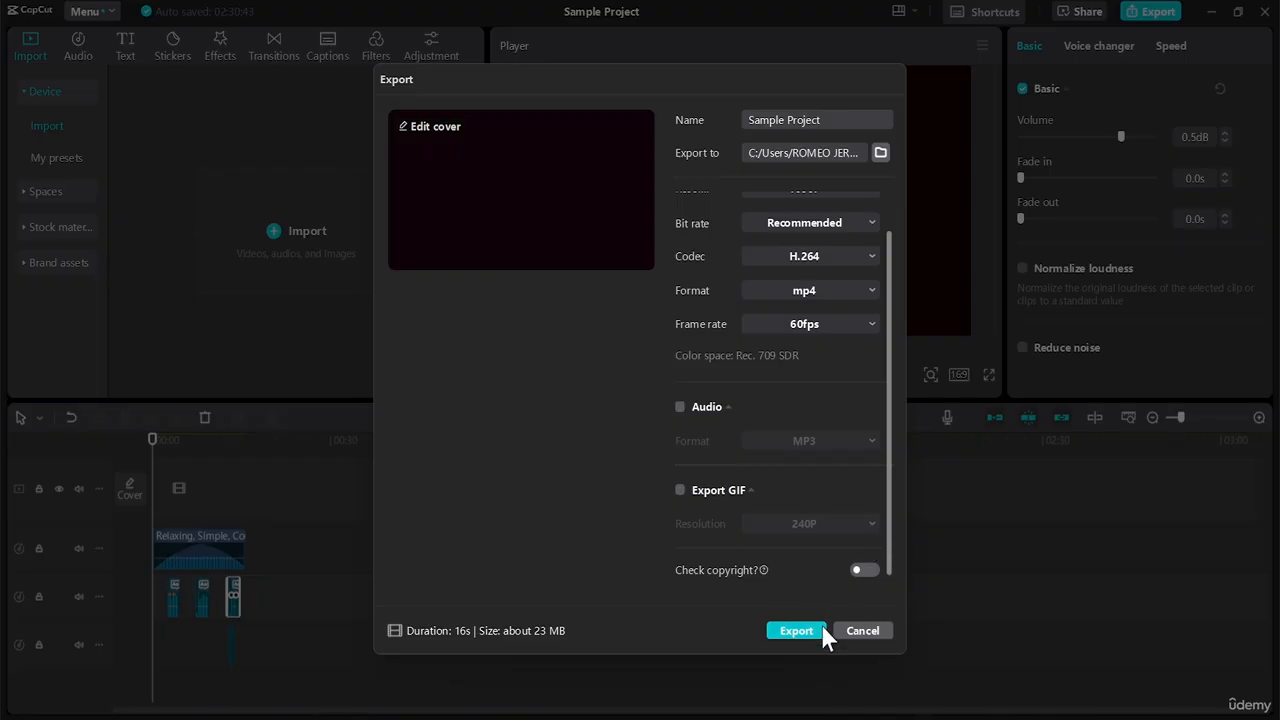
pyautogui.click(795, 633)
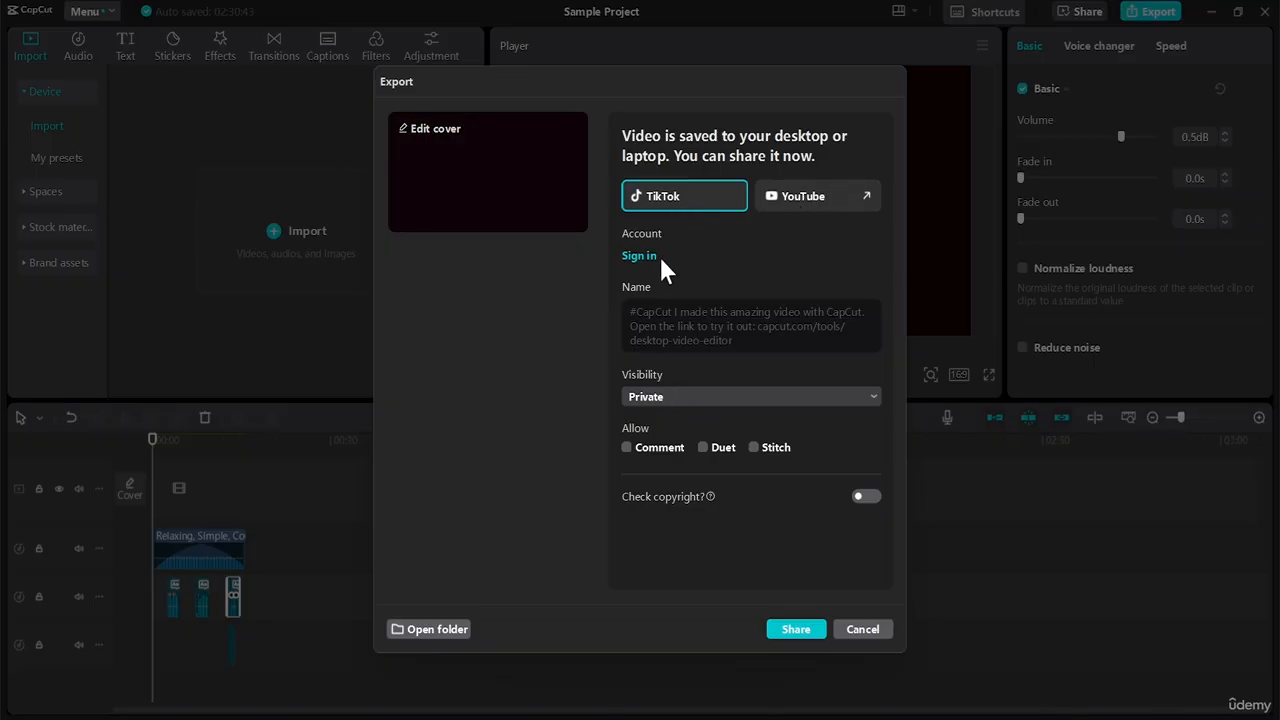
# Review the TikTok sharing options for the exported video: name, visibility and the Comment, Duet and Stitch permissions
pyautogui.click(643, 323)
pyautogui.click(664, 396)
pyautogui.click(673, 427)
pyautogui.click(750, 443)
pyautogui.click(677, 198)
pyautogui.click(712, 211)
# Open the export folder, play the Sample Project video in KMPlayer, and close the player and the CapCut sharing dialog
pyautogui.click(437, 629)
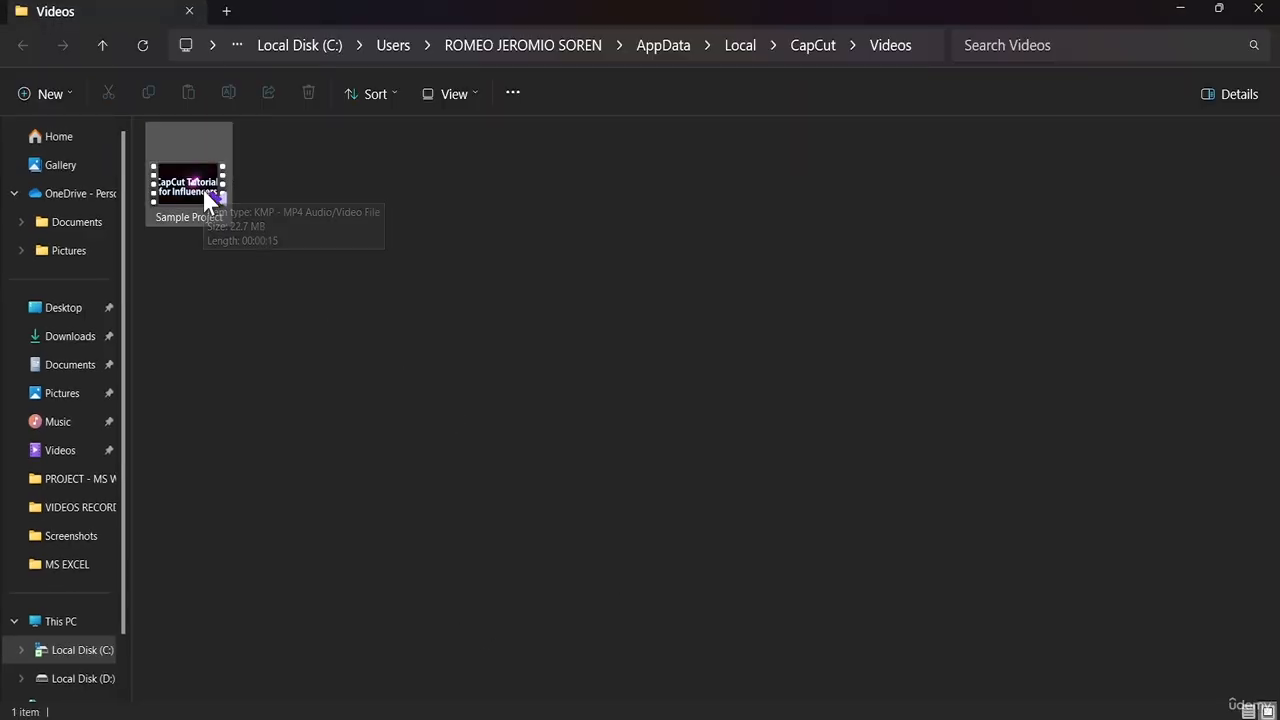
pyautogui.click(201, 186)
pyautogui.press('Return')
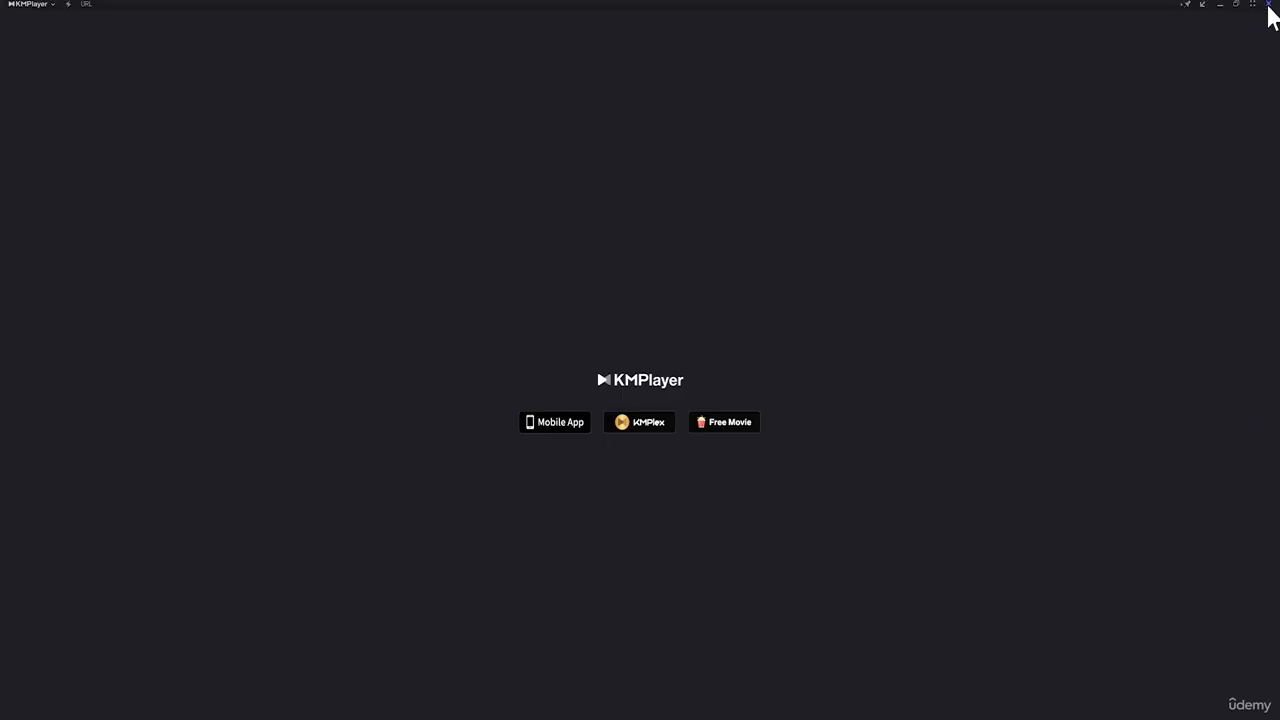
pyautogui.click(1266, 8)
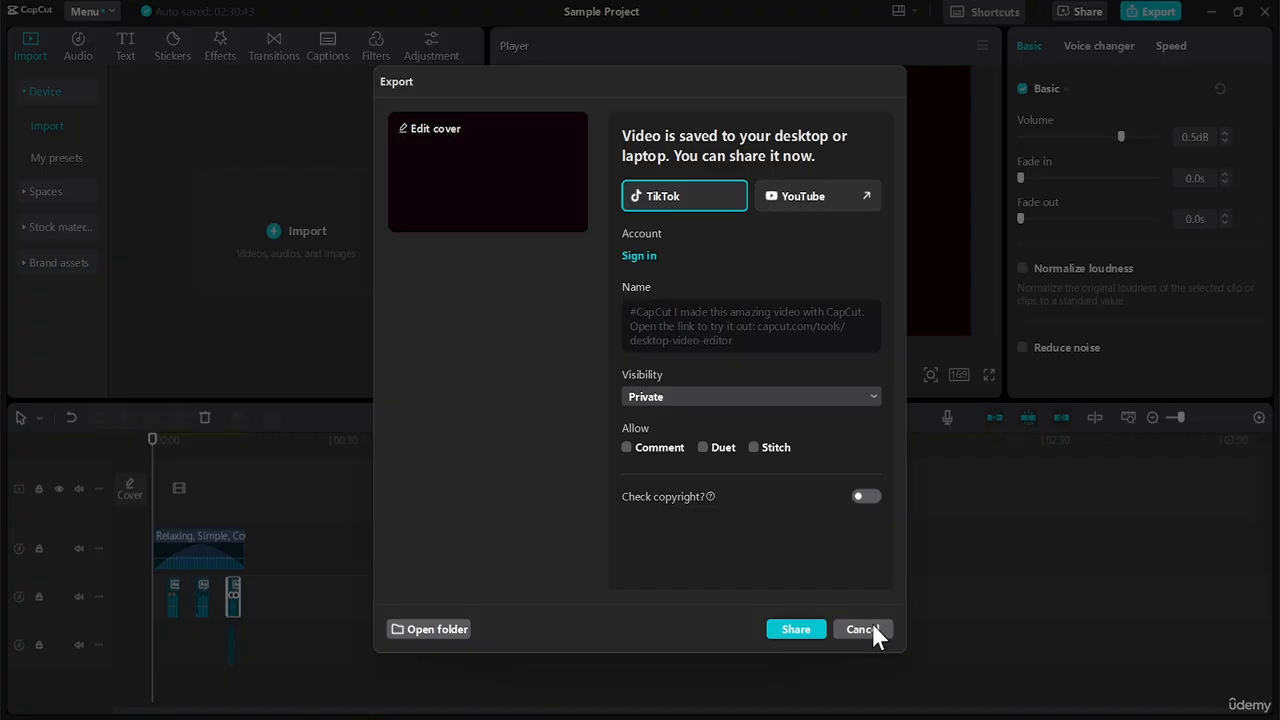
pyautogui.click(862, 629)
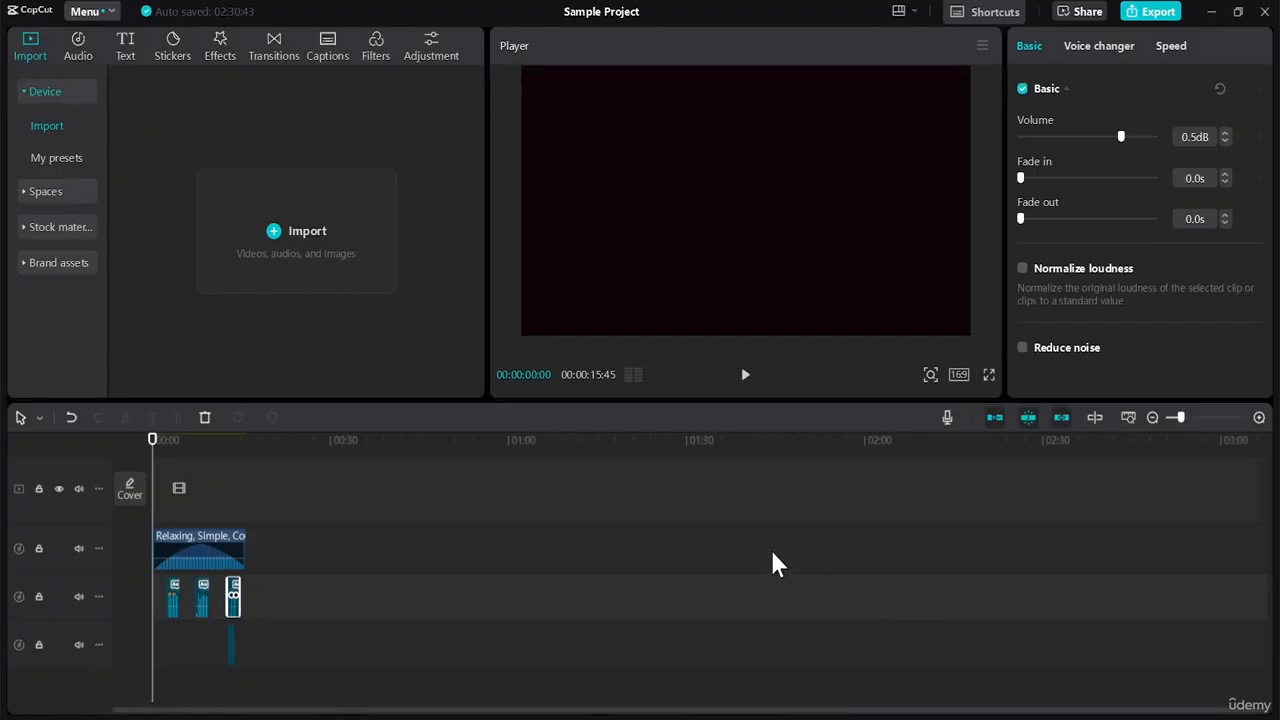